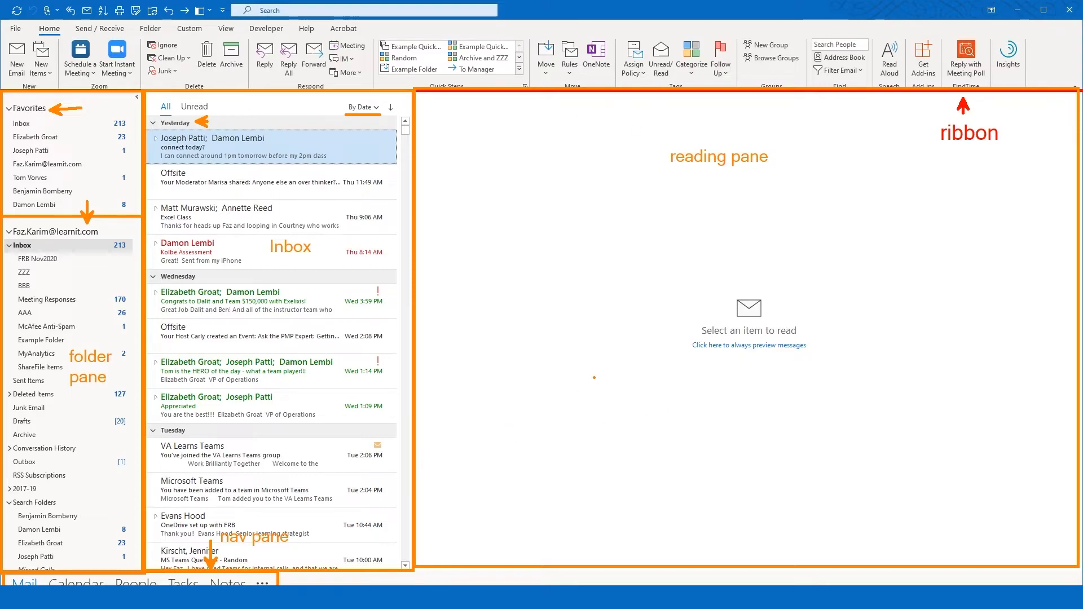
# Open the newest Offsite message about the Data Analysis with Excel community event in the Reading Pane
pyautogui.moveTo(217, 36); pyautogui.dragTo(237, 37)
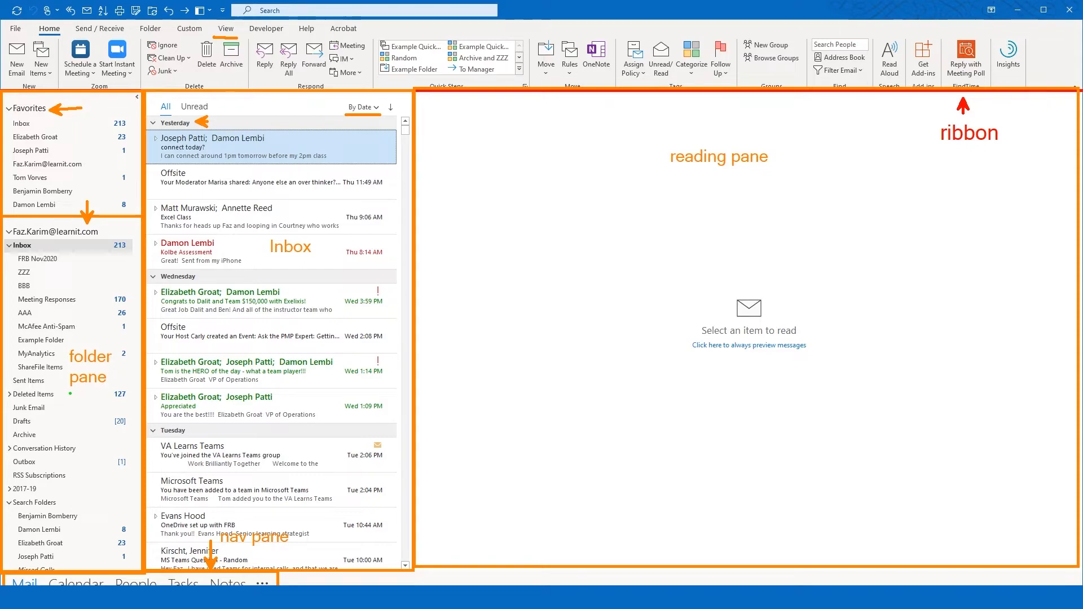
pyautogui.moveTo(70, 394)
pyautogui.mouseDown()
pyautogui.moveTo(123, 382)
pyautogui.moveTo(102, 334)
pyautogui.moveTo(56, 349)
pyautogui.moveTo(89, 418)
pyautogui.mouseUp()
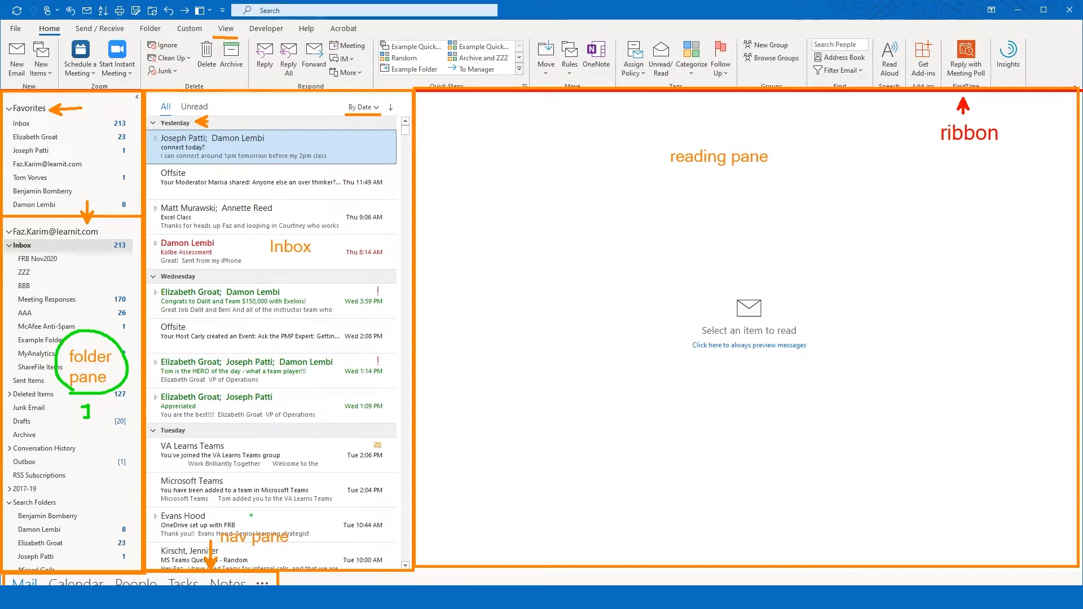
pyautogui.moveTo(251, 515)
pyautogui.mouseDown()
pyautogui.moveTo(261, 533)
pyautogui.moveTo(263, 509)
pyautogui.moveTo(253, 507)
pyautogui.moveTo(243, 528)
pyautogui.moveTo(261, 553)
pyautogui.moveTo(305, 522)
pyautogui.moveTo(227, 490)
pyautogui.moveTo(210, 536)
pyautogui.moveTo(241, 550)
pyautogui.mouseUp()
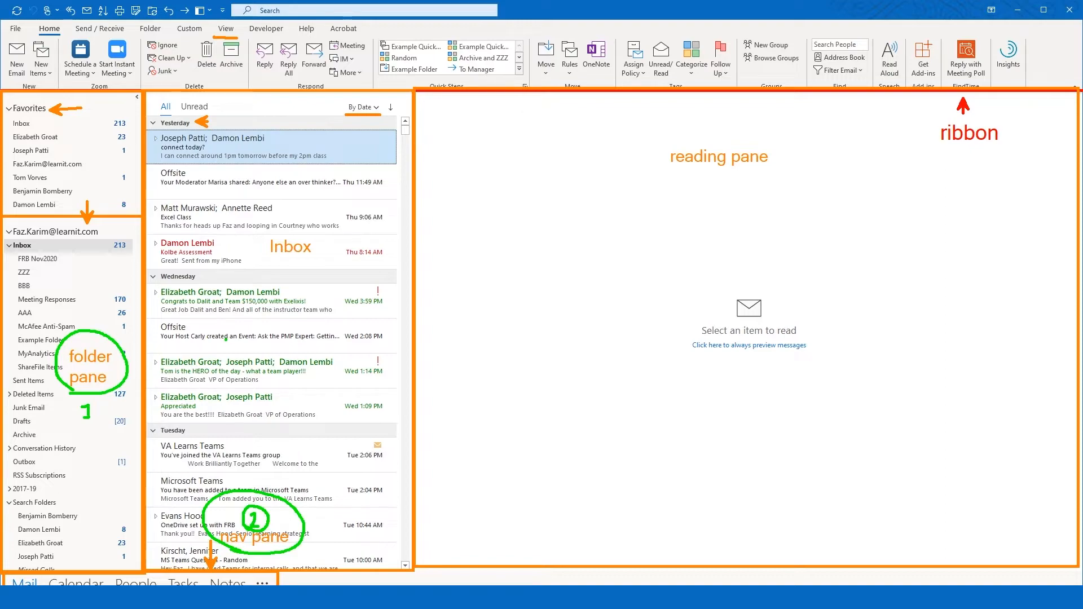
pyautogui.moveTo(288, 225)
pyautogui.mouseDown()
pyautogui.moveTo(239, 257)
pyautogui.moveTo(342, 272)
pyautogui.moveTo(280, 221)
pyautogui.mouseUp()
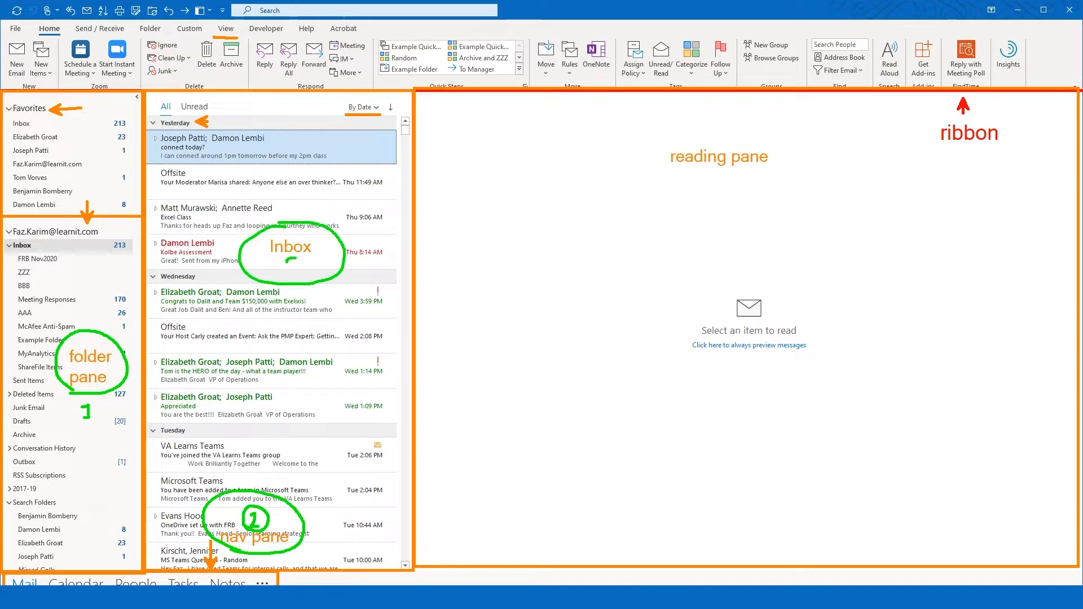
pyautogui.moveTo(295, 260); pyautogui.dragTo(284, 275)
pyautogui.click(291, 380)
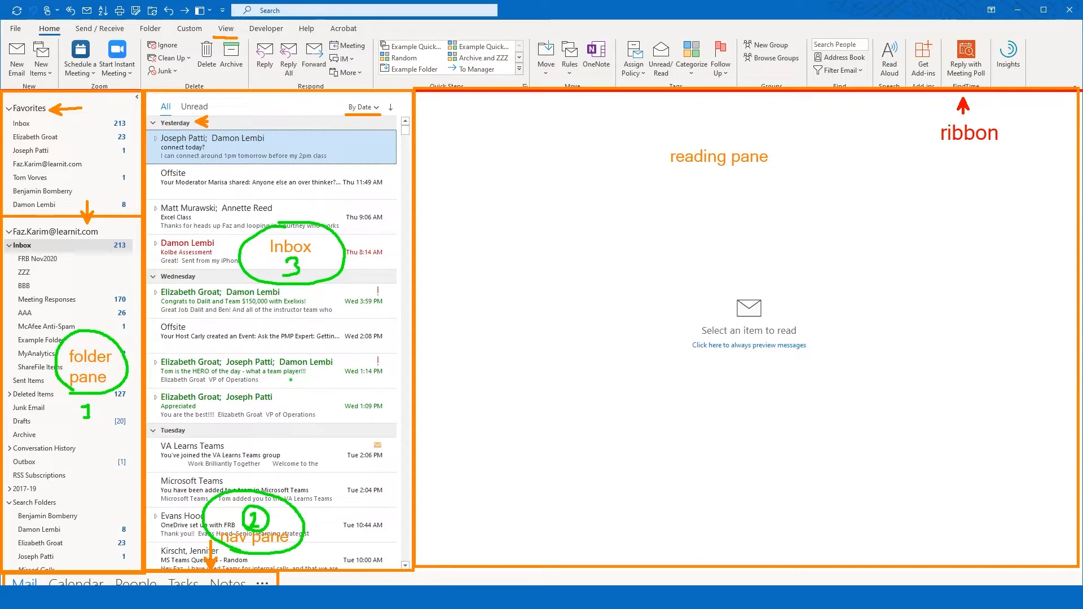
pyautogui.moveTo(661, 182)
pyautogui.mouseDown()
pyautogui.moveTo(823, 178)
pyautogui.moveTo(707, 118)
pyautogui.moveTo(658, 176)
pyautogui.mouseUp()
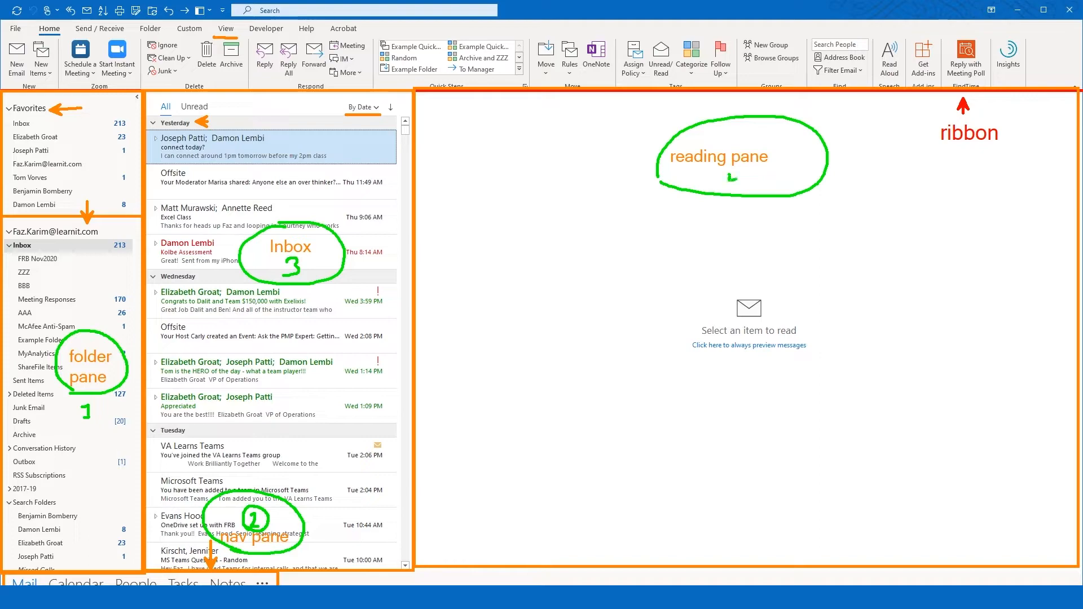
pyautogui.moveTo(731, 174); pyautogui.dragTo(738, 181)
pyautogui.moveTo(735, 173); pyautogui.dragTo(735, 188)
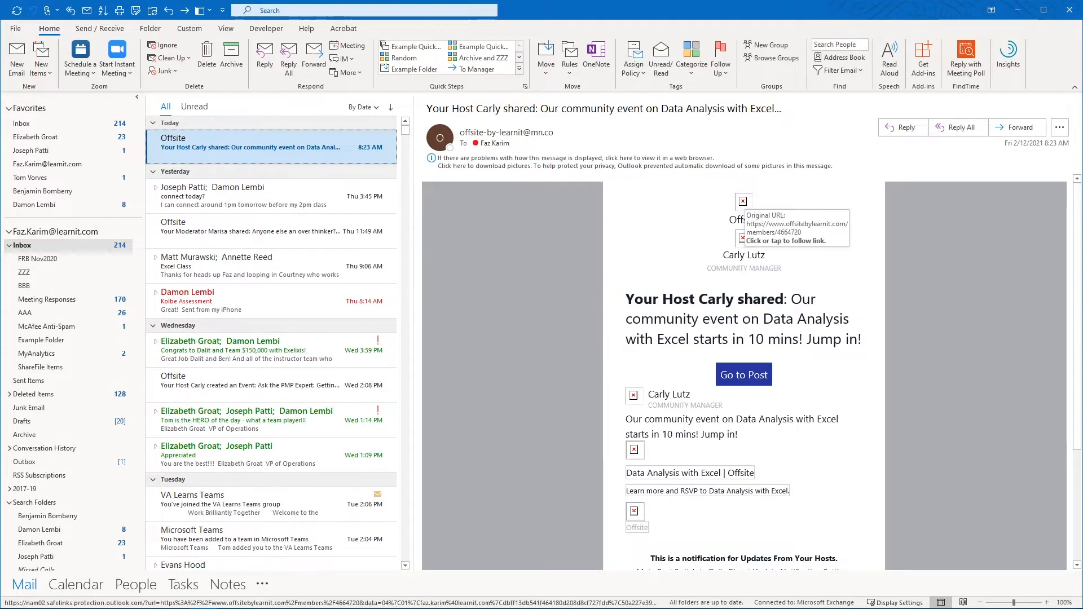
# Start a new untitled message with Ctrl+N, empty recipients and only the signature in the body
pyautogui.hotkey('ctrl', 'n')
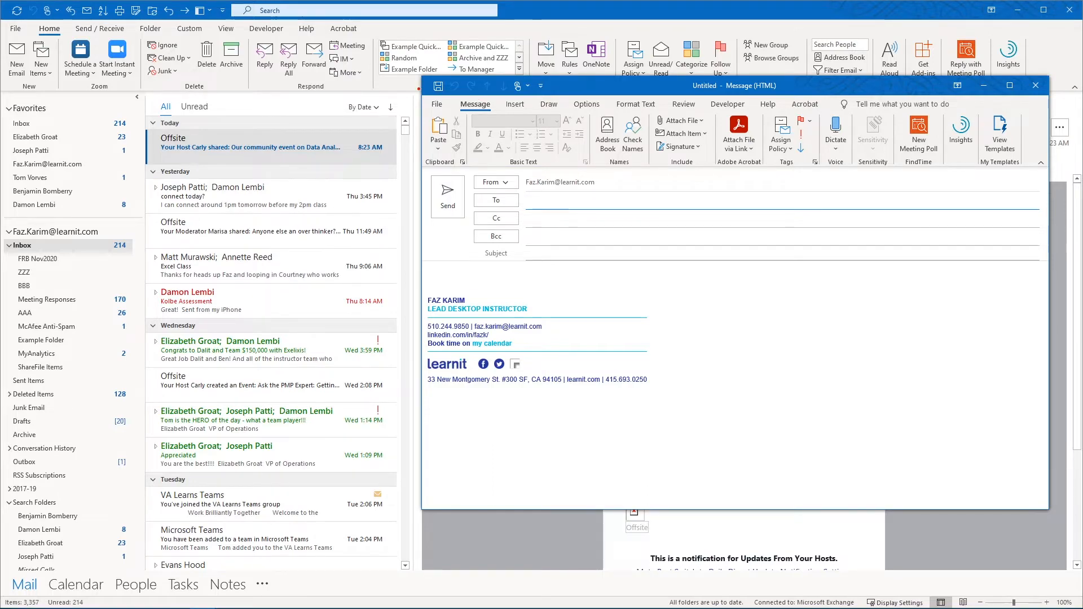
pyautogui.moveTo(419, 89); pyautogui.dragTo(364, 56)
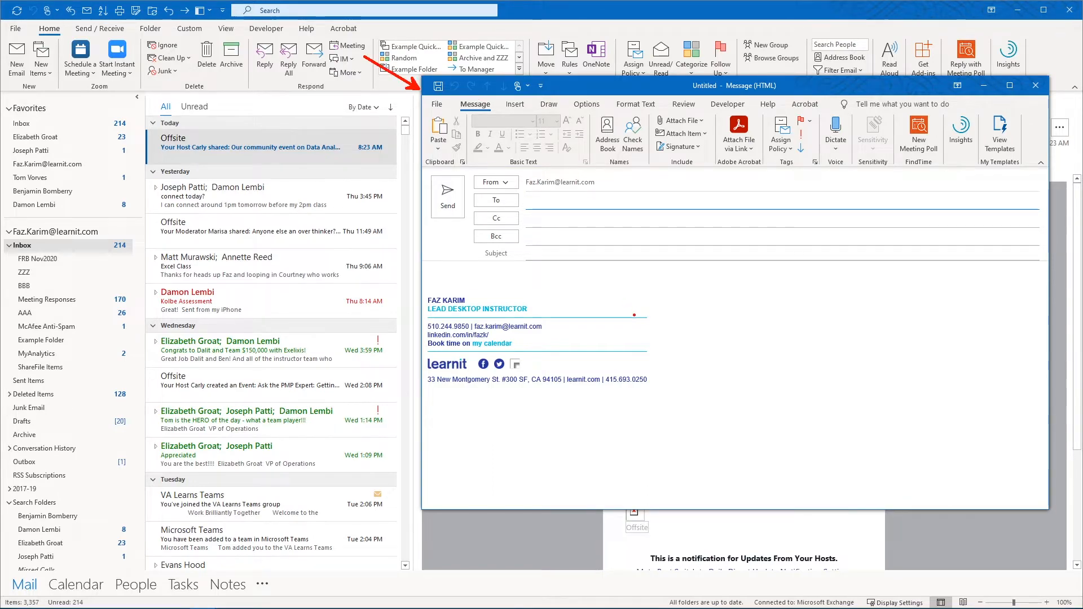
pyautogui.moveTo(487, 105); pyautogui.dragTo(493, 71)
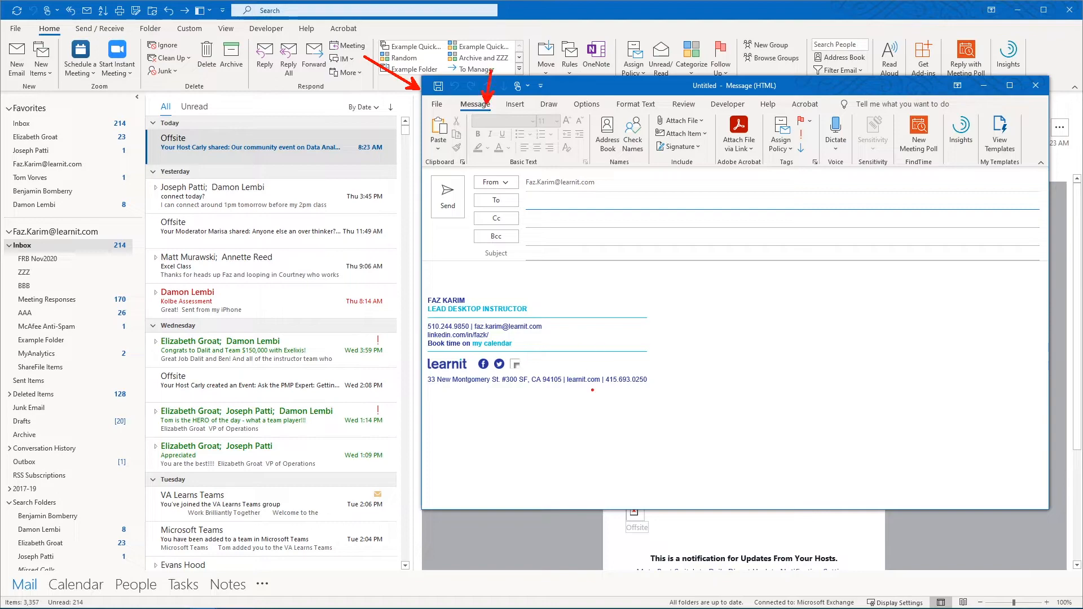
pyautogui.moveTo(448, 216); pyautogui.dragTo(484, 200)
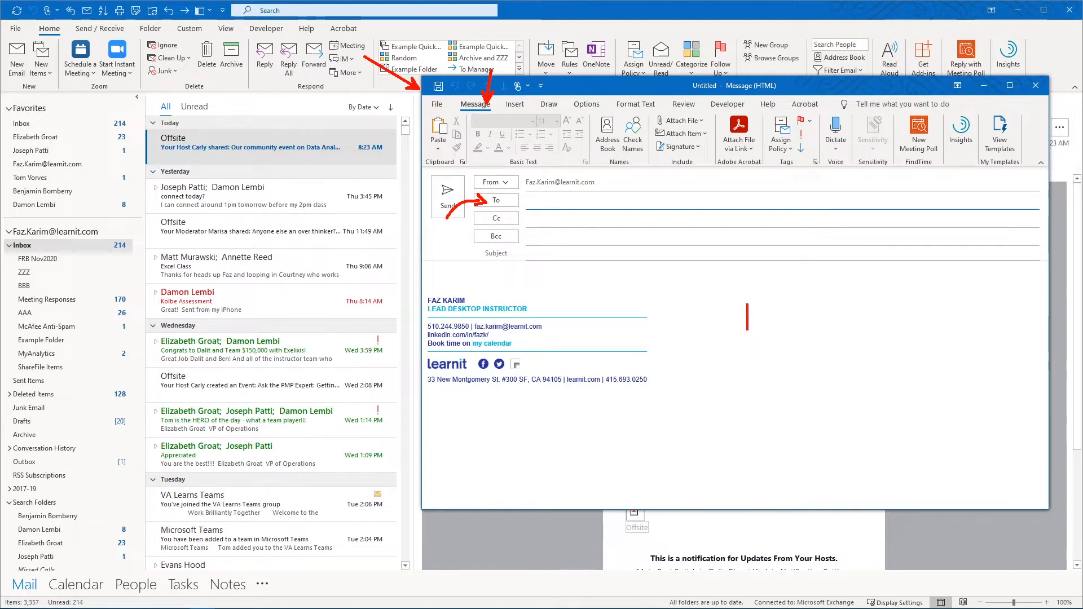
pyautogui.write('@menti')
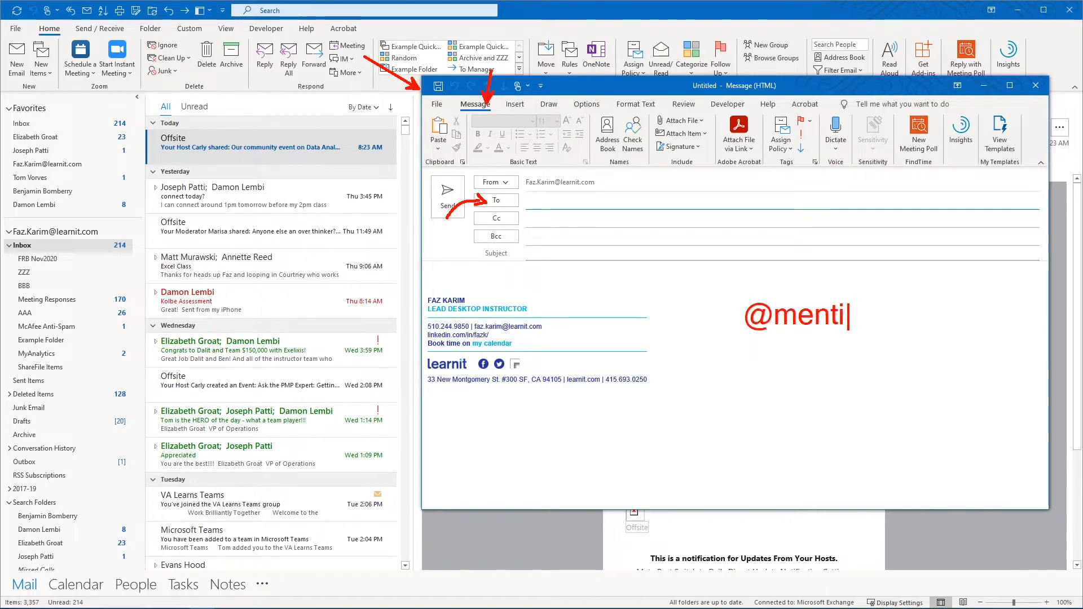
pyautogui.write('on')
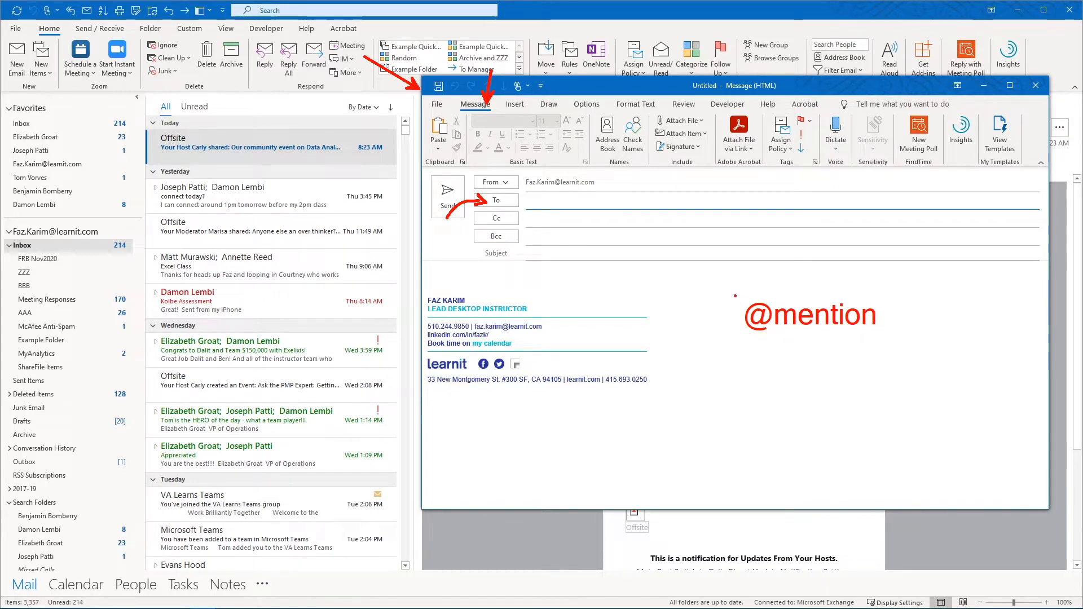
pyautogui.moveTo(735, 296); pyautogui.dragTo(748, 299)
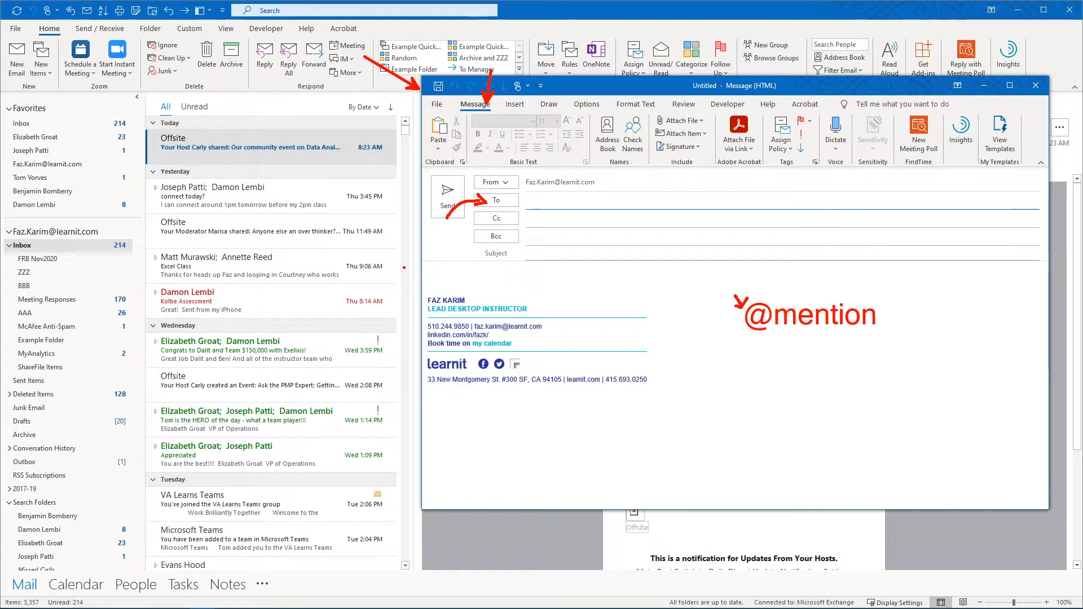
pyautogui.press('Escape')
pyautogui.click(434, 275)
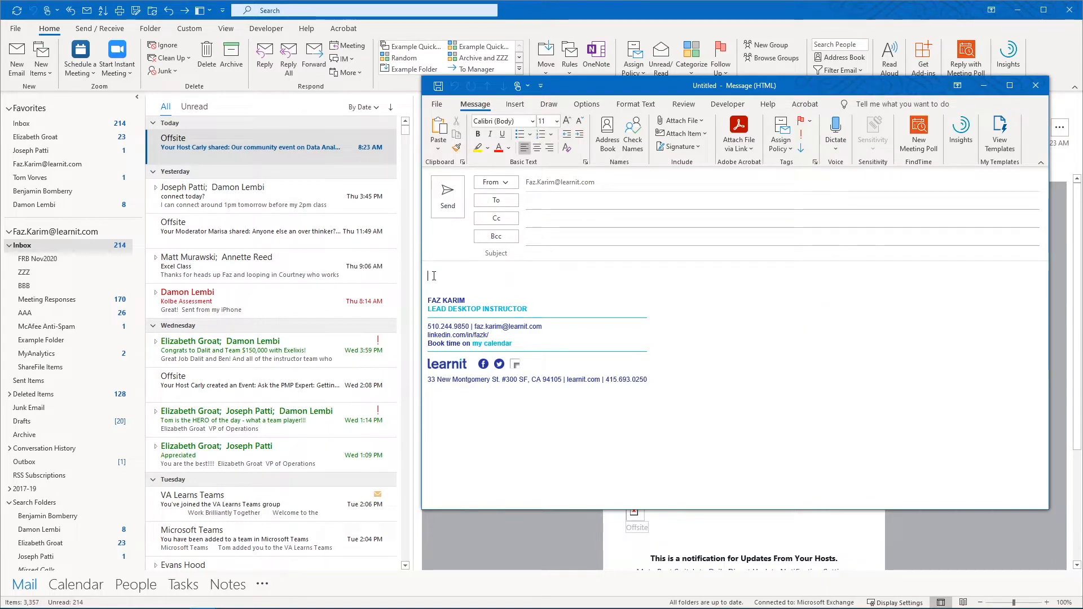
pyautogui.write('@')
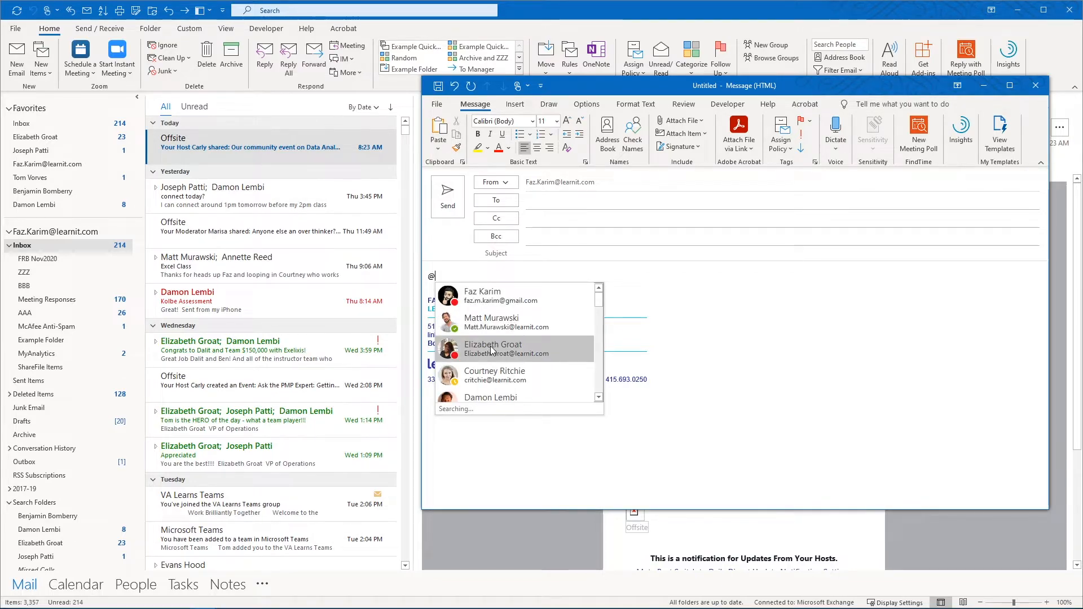
pyautogui.scroll(-2, 491, 349)
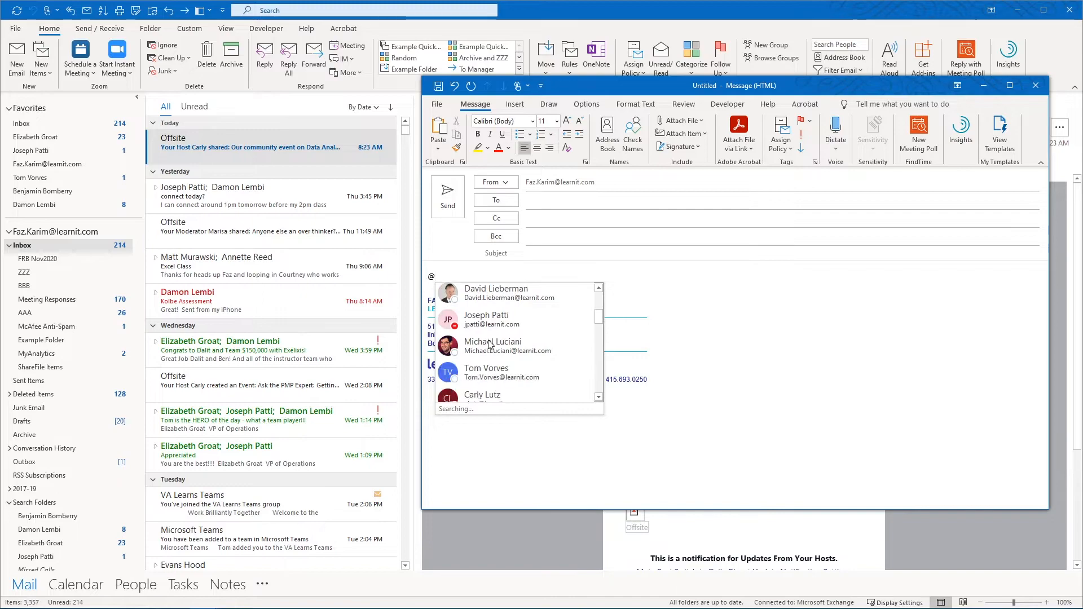
pyautogui.click(487, 319)
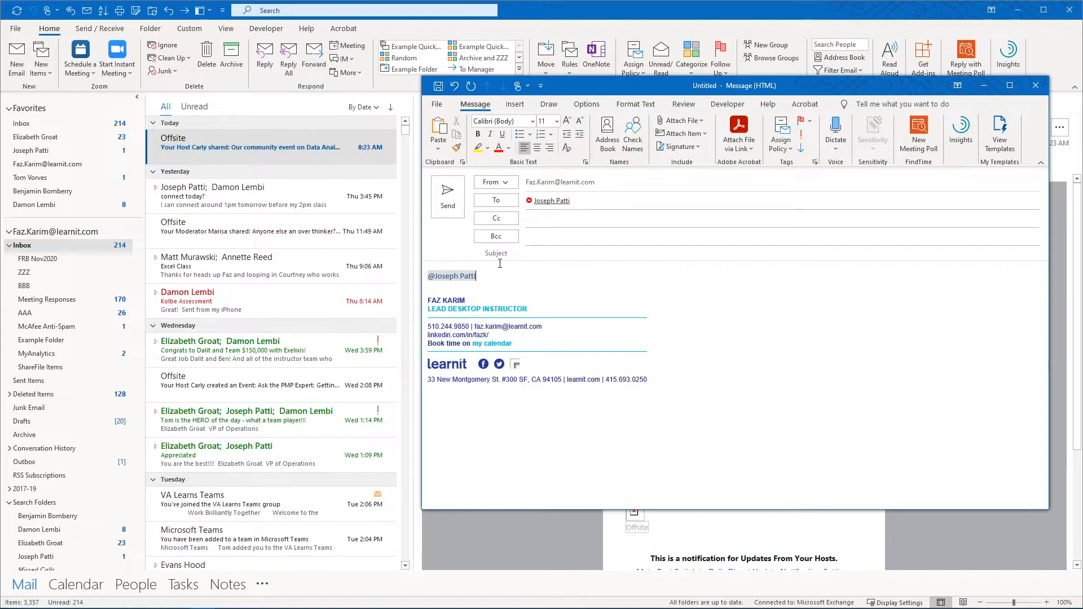
pyautogui.press('Return')
pyautogui.press('Return')
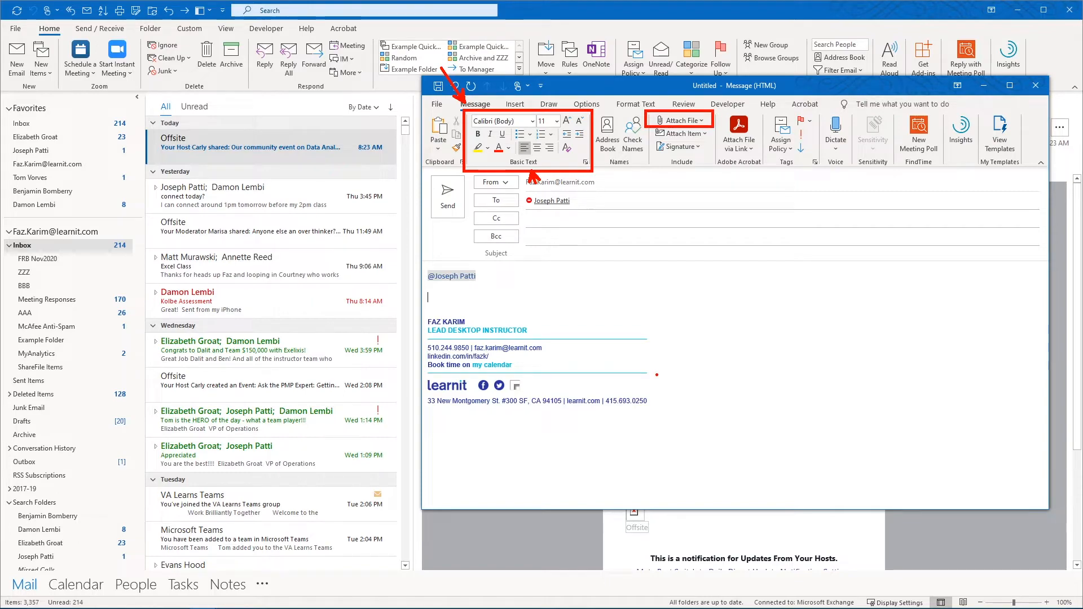
pyautogui.click(704, 124)
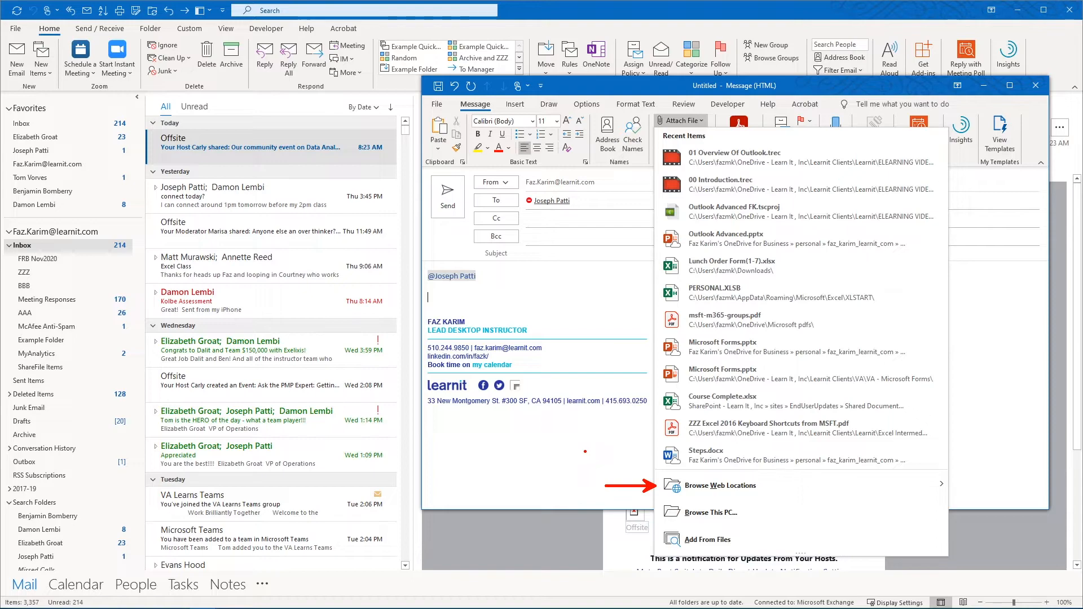
pyautogui.moveTo(625, 451)
pyautogui.mouseDown()
pyautogui.moveTo(667, 481)
pyautogui.moveTo(656, 485)
pyautogui.mouseUp()
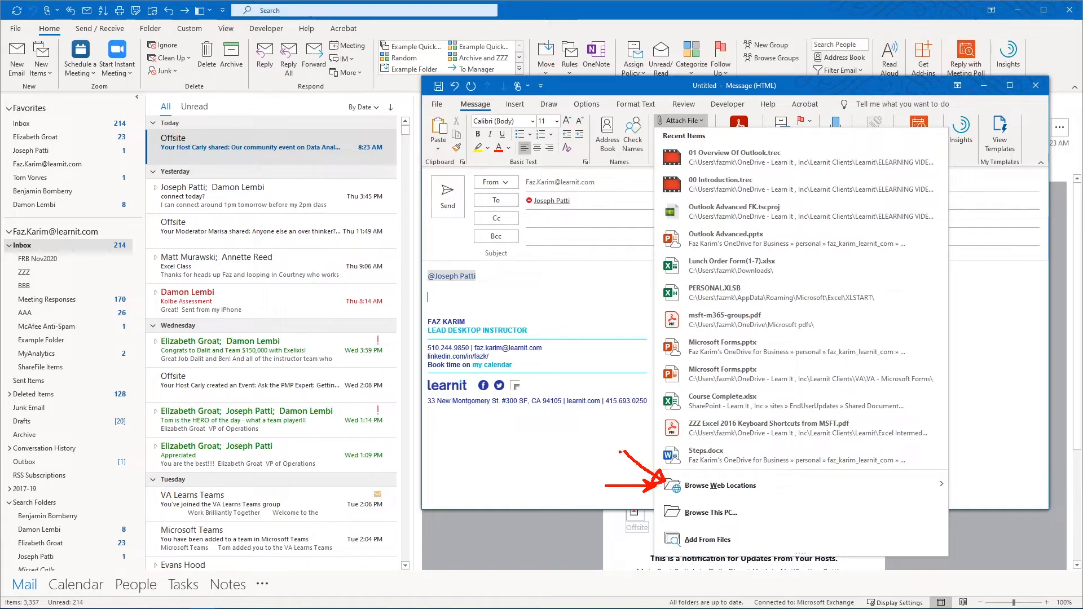
pyautogui.moveTo(670, 524); pyautogui.dragTo(734, 525)
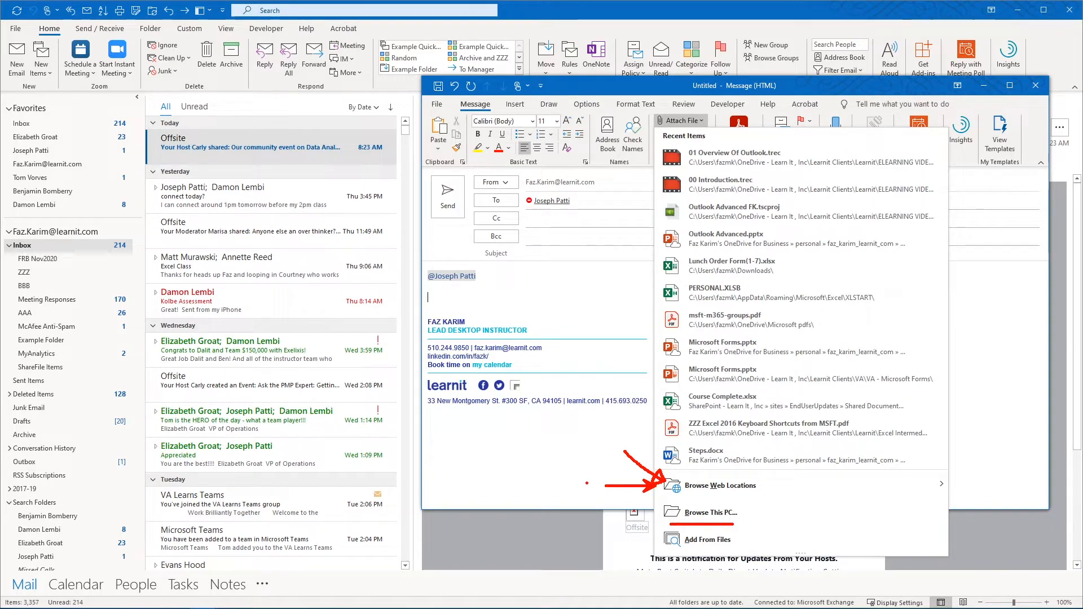
pyautogui.moveTo(643, 145)
pyautogui.mouseDown()
pyautogui.moveTo(635, 359)
pyautogui.moveTo(649, 462)
pyautogui.mouseUp()
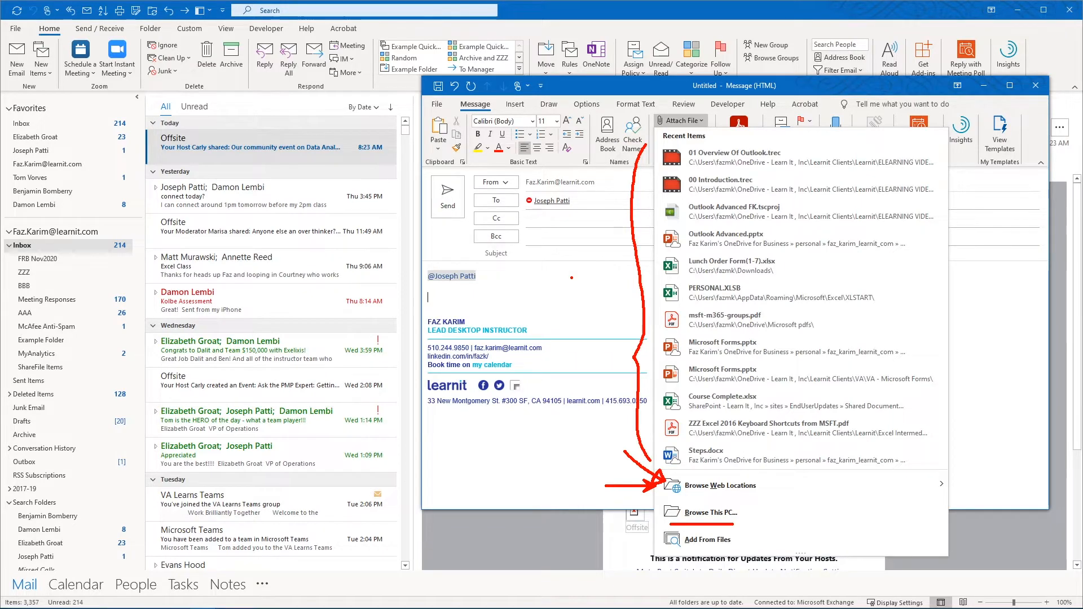
pyautogui.press('Escape')
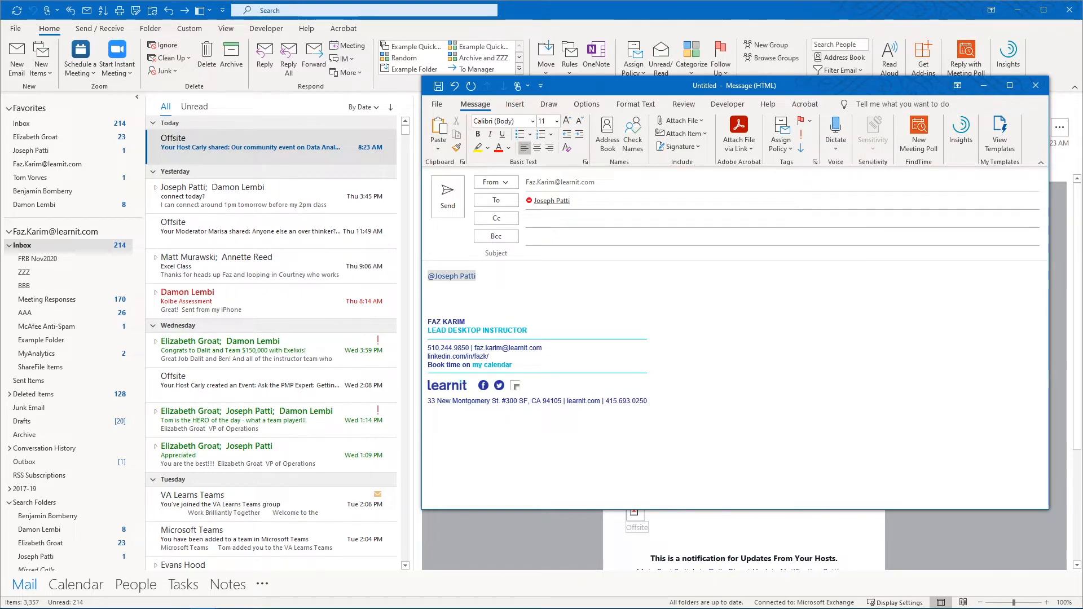
# Show the draft's Insert commands such as Shapes, SmartArt and Chart
pyautogui.click(524, 107)
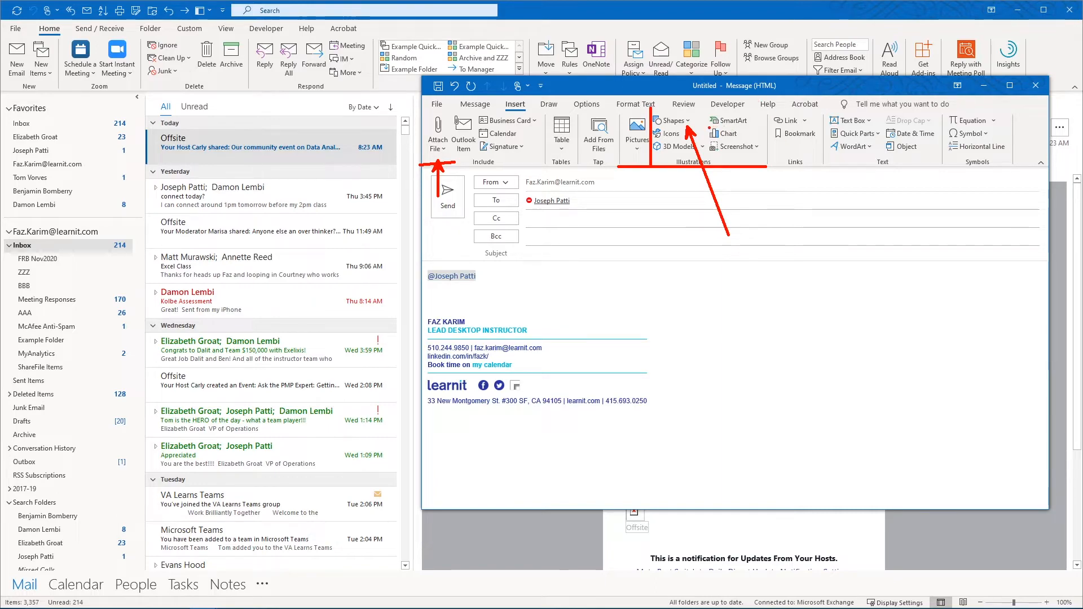
pyautogui.moveTo(707, 130)
pyautogui.mouseDown()
pyautogui.moveTo(738, 129)
pyautogui.moveTo(772, 204)
pyautogui.moveTo(806, 291)
pyautogui.moveTo(788, 328)
pyautogui.mouseUp()
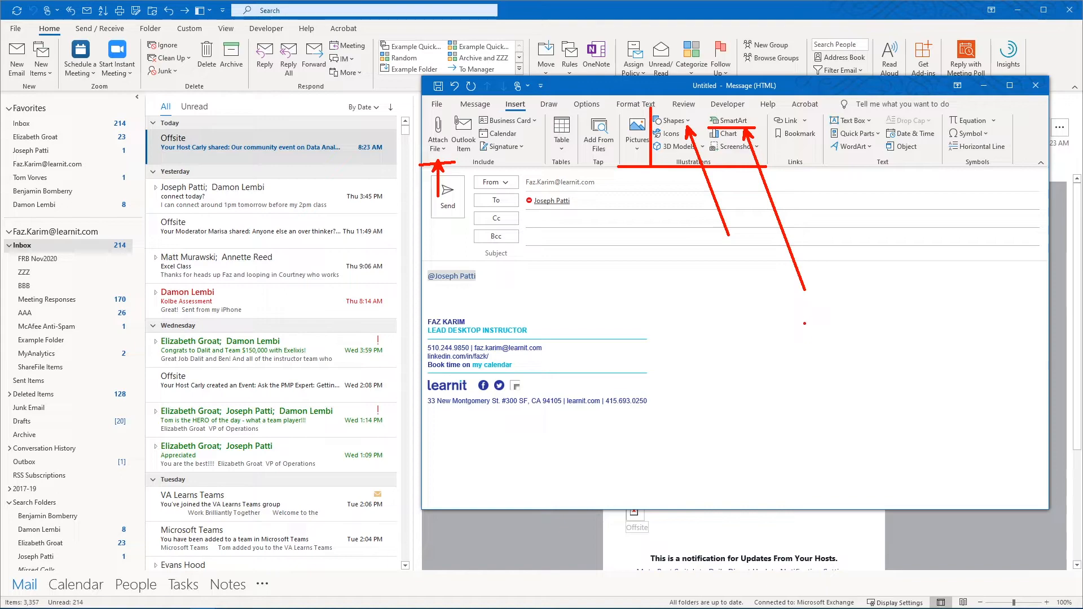
pyautogui.write('Te')
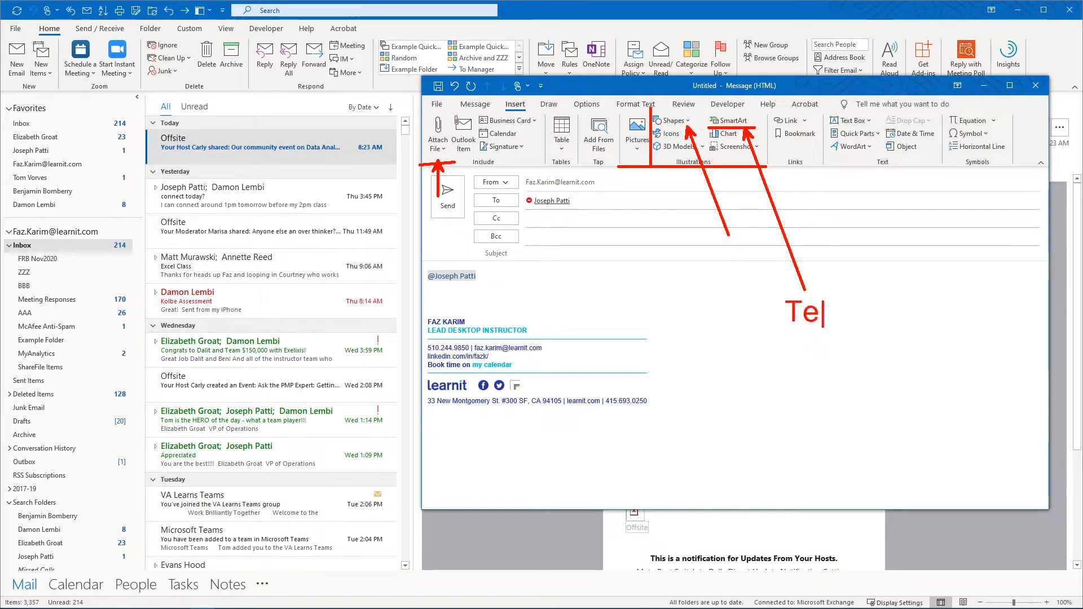
pyautogui.write('xt + ')
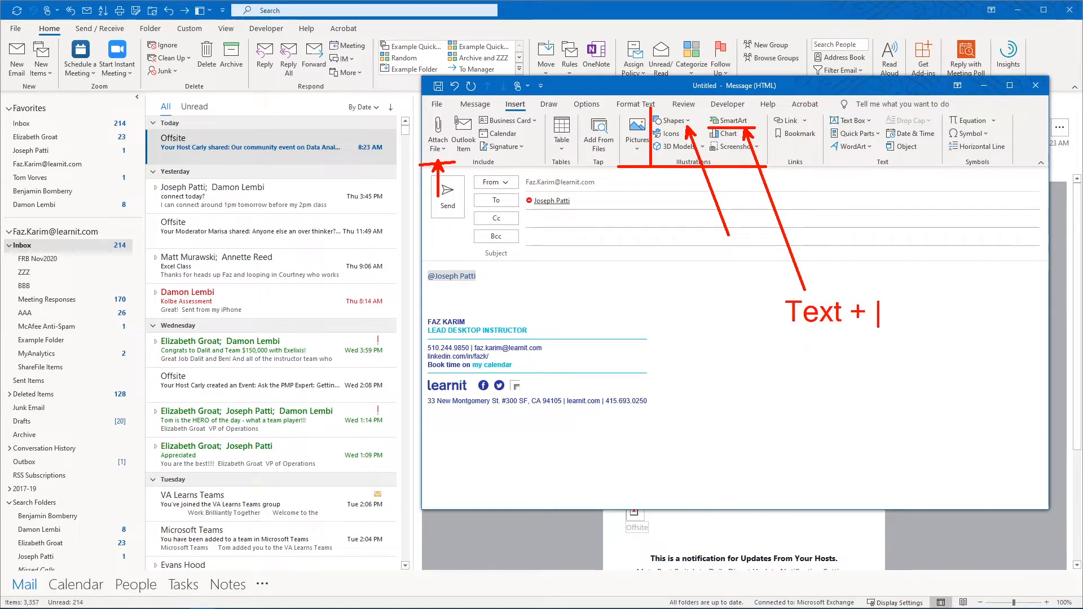
pyautogui.write('shapes')
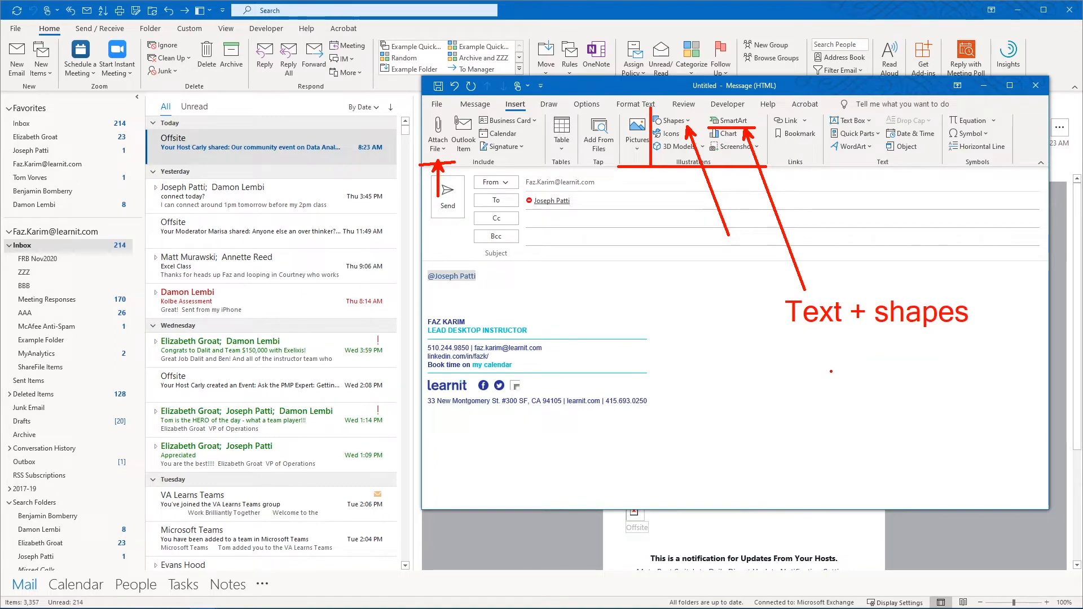
pyautogui.moveTo(782, 325)
pyautogui.mouseDown()
pyautogui.moveTo(731, 299)
pyautogui.moveTo(657, 292)
pyautogui.mouseUp()
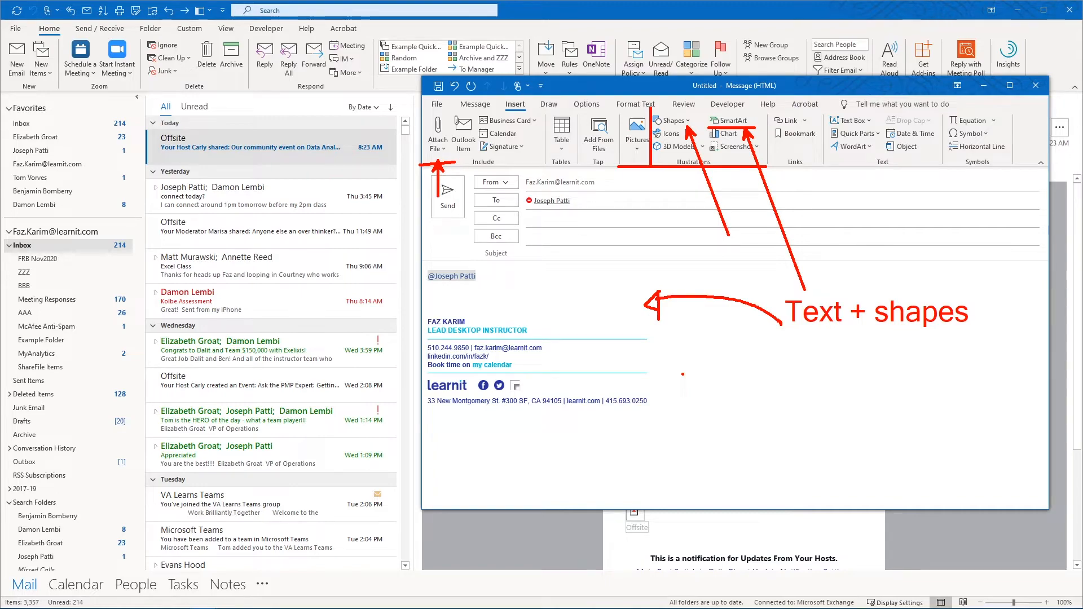
pyautogui.press('Escape')
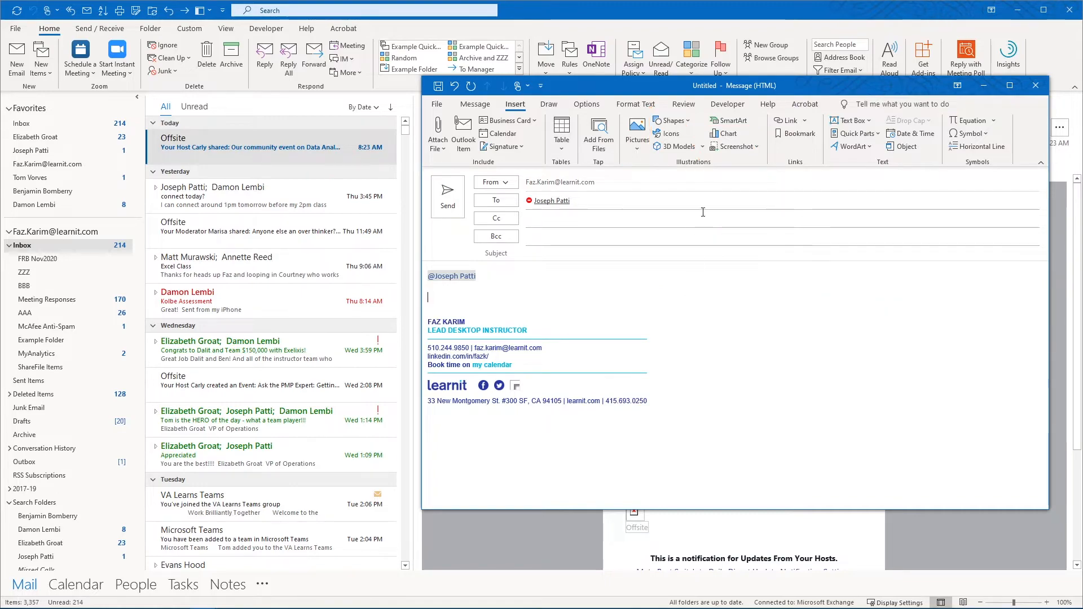
pyautogui.click(731, 123)
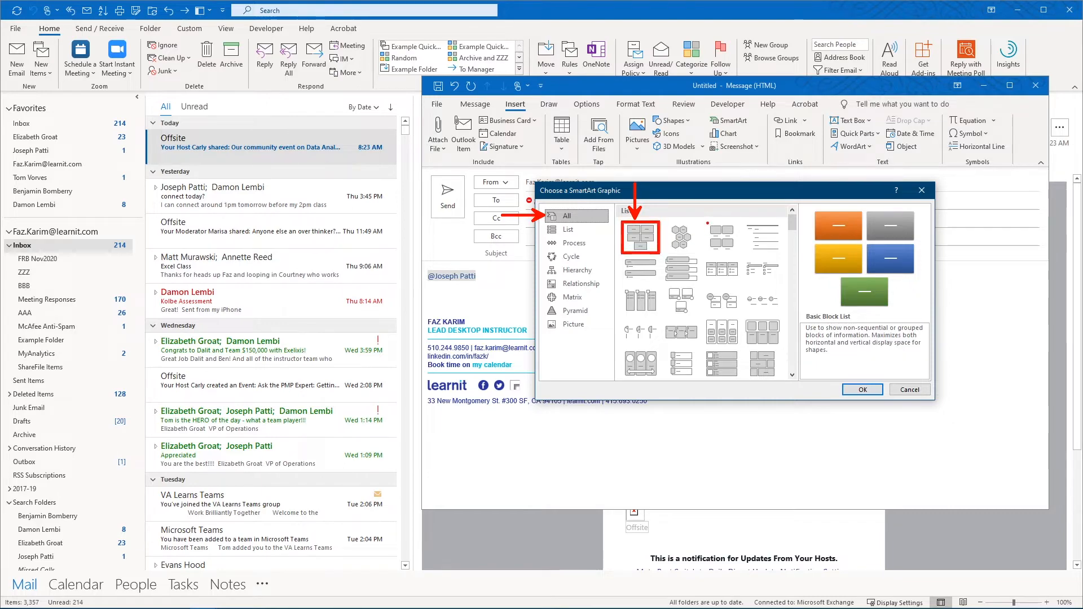
pyautogui.click(719, 237)
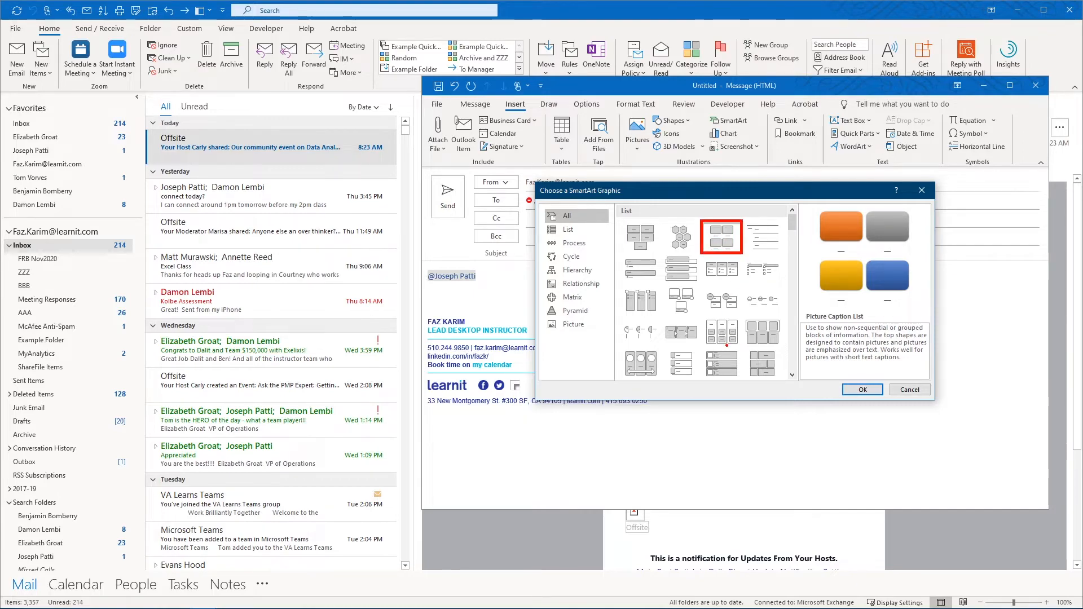
pyautogui.click(574, 257)
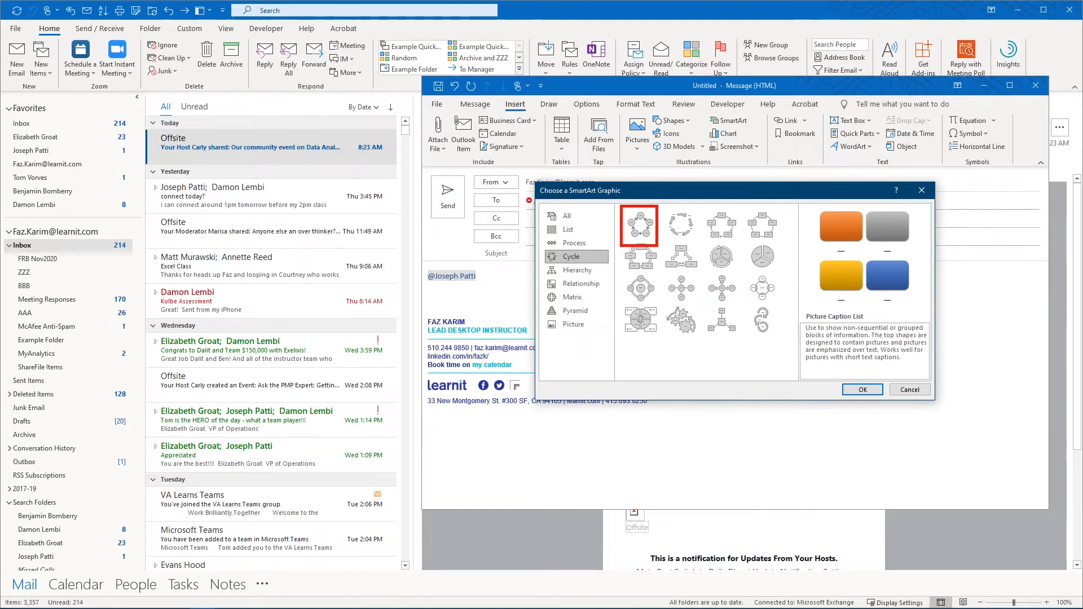
pyautogui.click(641, 224)
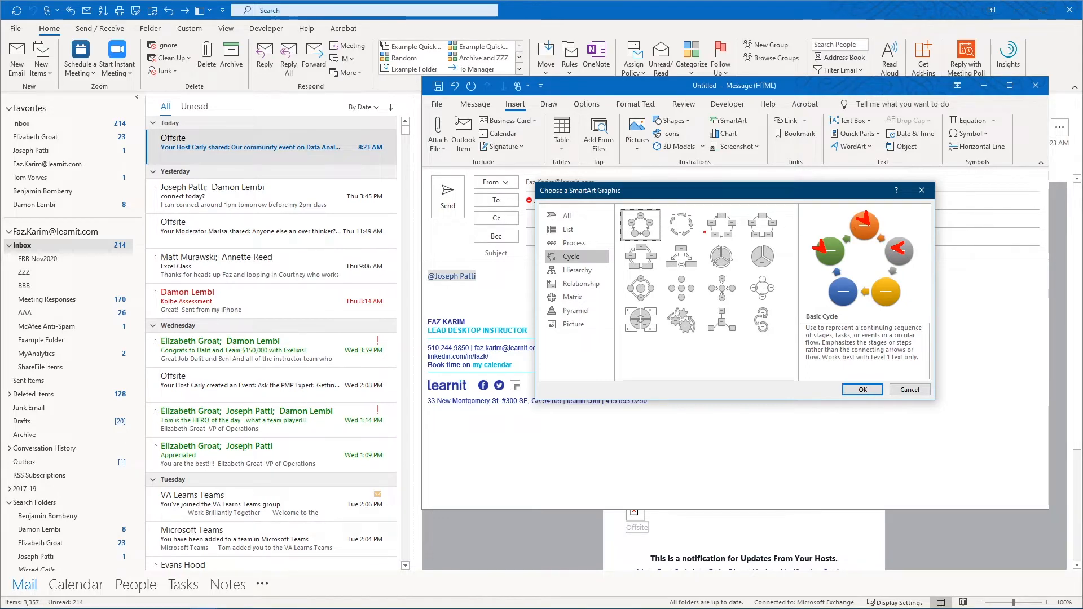
pyautogui.click(721, 255)
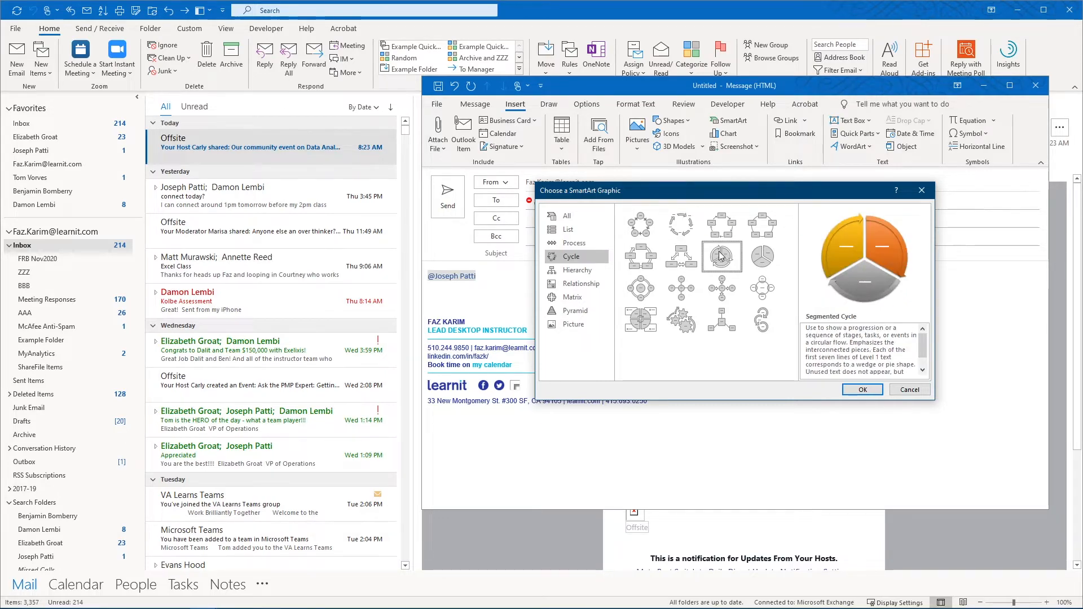
pyautogui.click(564, 216)
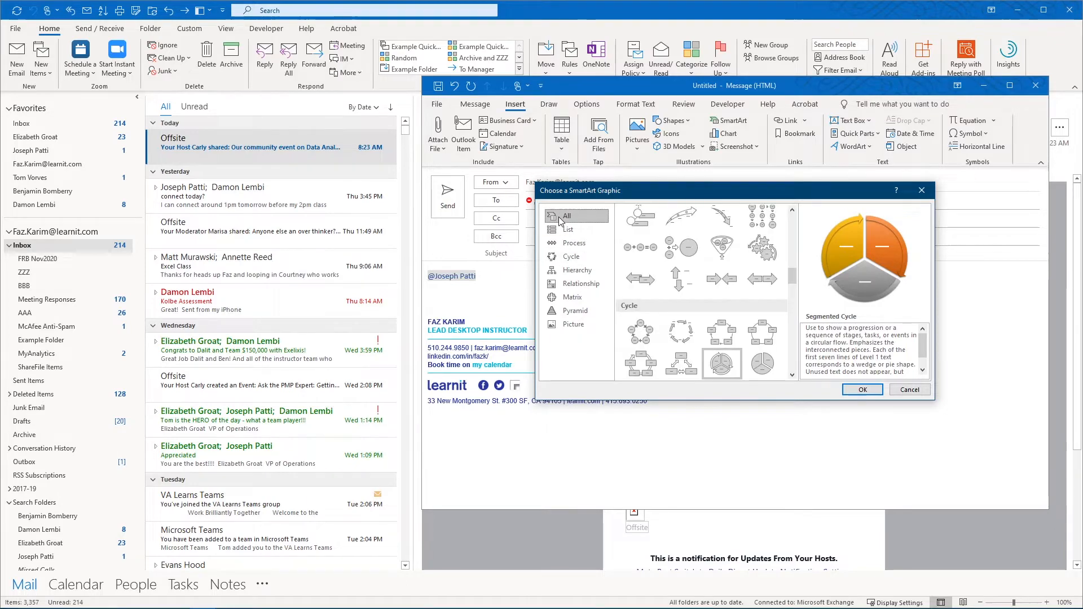
pyautogui.click(567, 230)
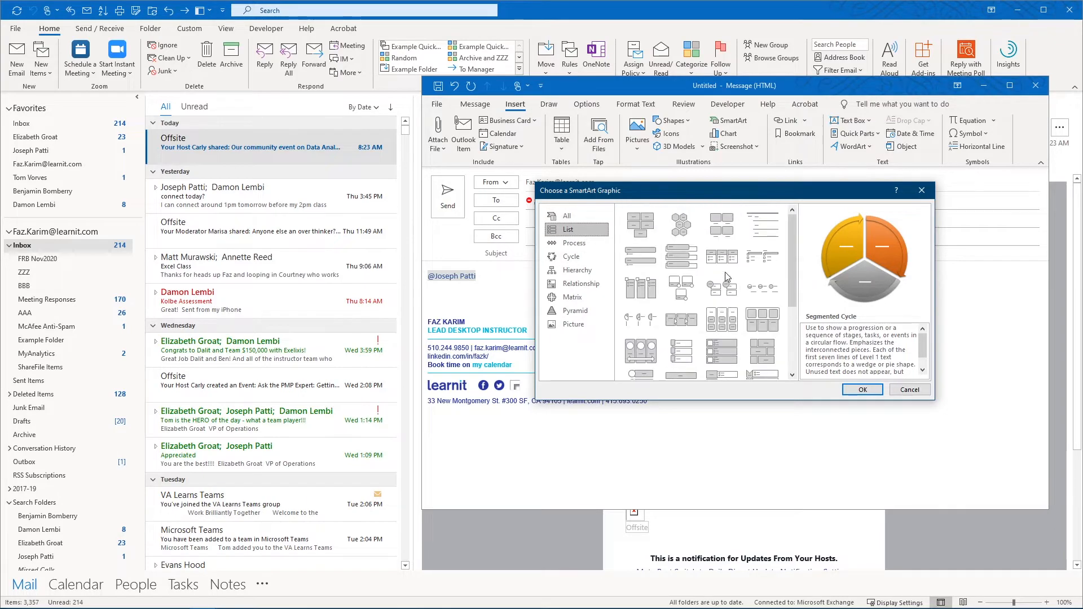
pyautogui.click(723, 226)
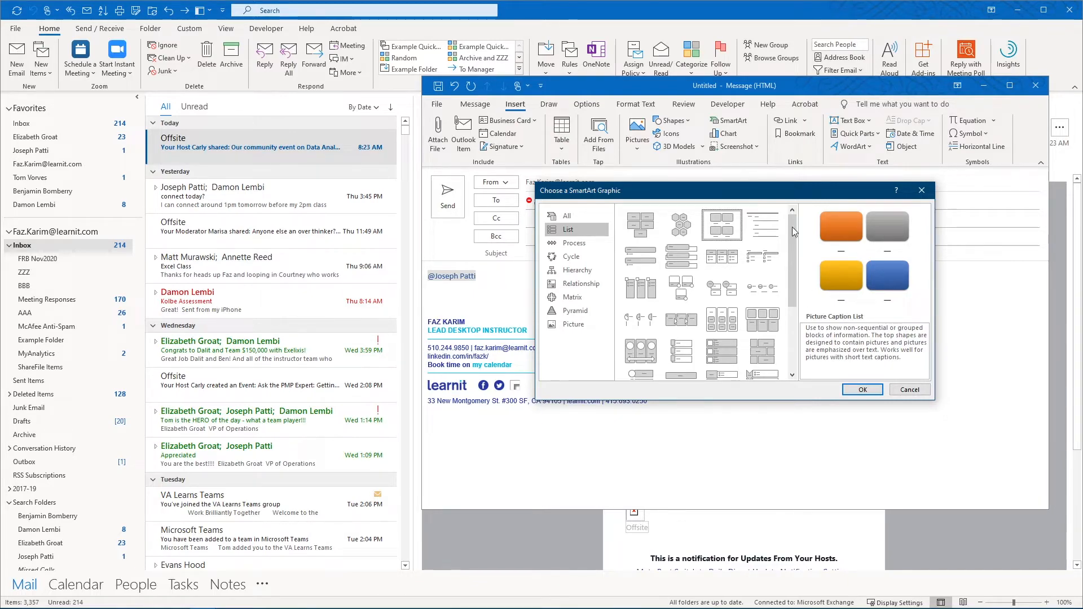
pyautogui.click(642, 230)
pyautogui.click(722, 227)
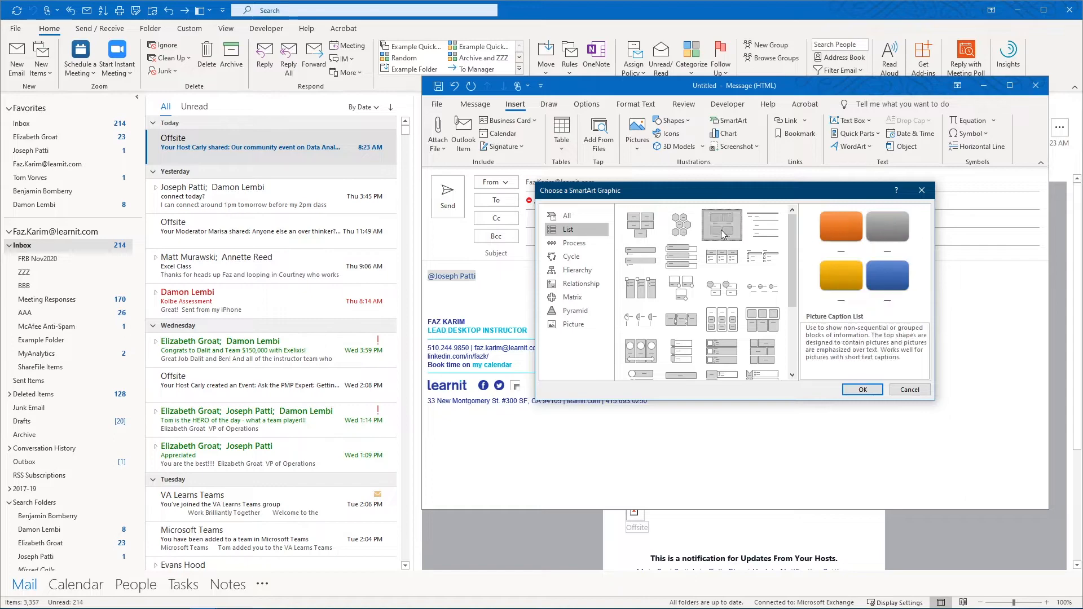
pyautogui.click(879, 393)
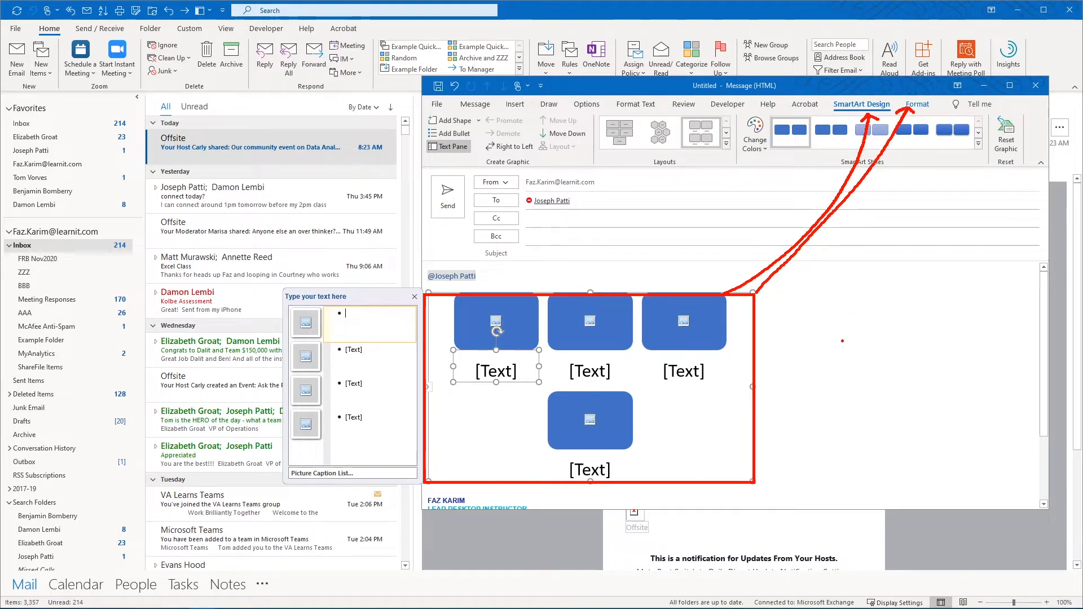
pyautogui.click(900, 399)
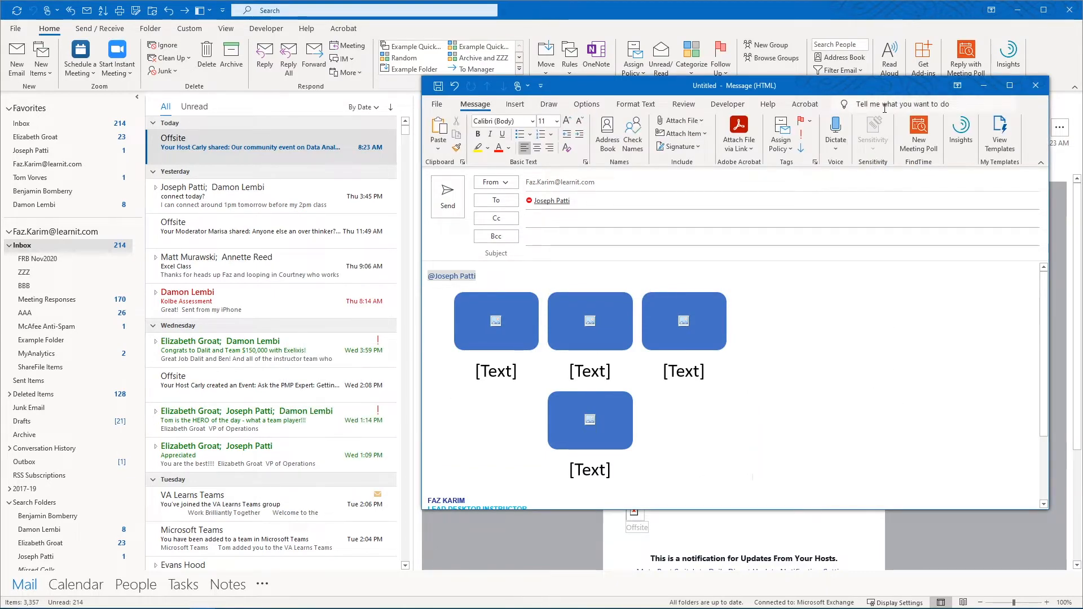
# Caption the first SmartArt block 'Word' and bring up Insert Pictures for its image
pyautogui.click(714, 360)
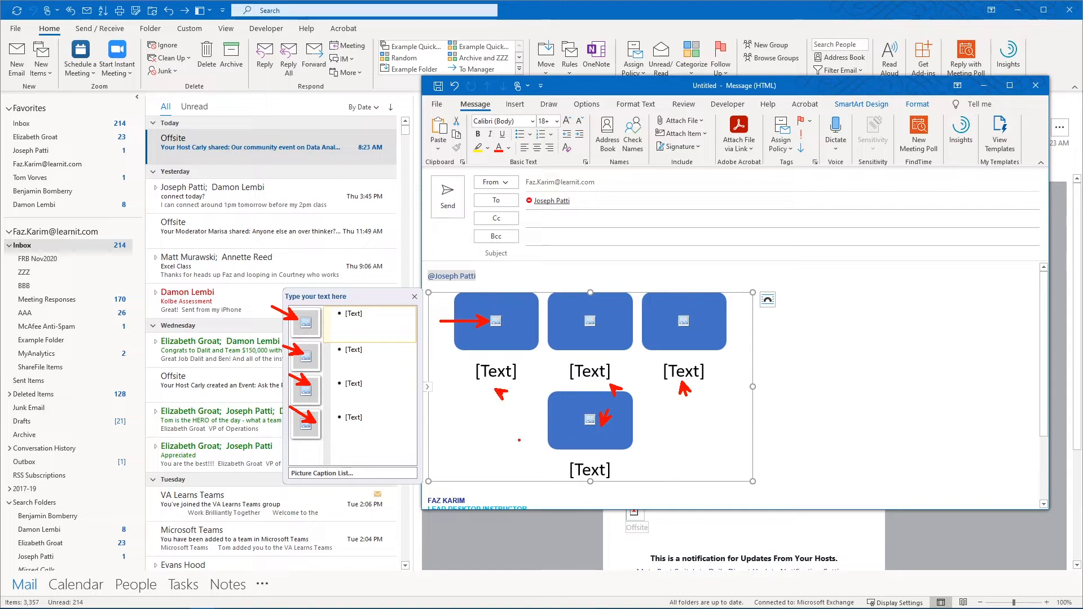
pyautogui.click(368, 319)
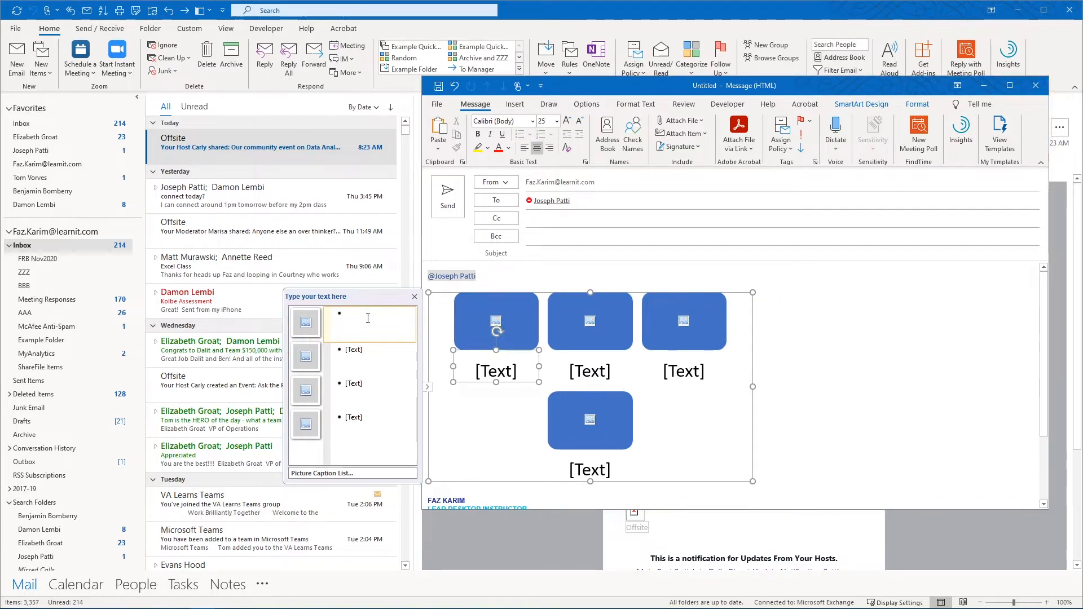
pyautogui.write('Word')
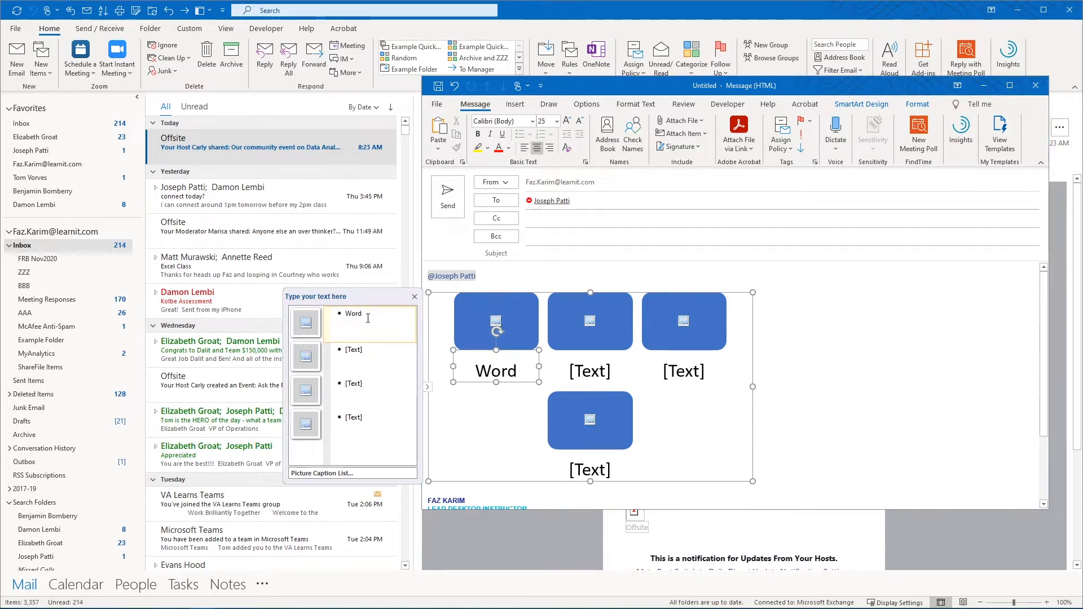
pyautogui.click(310, 333)
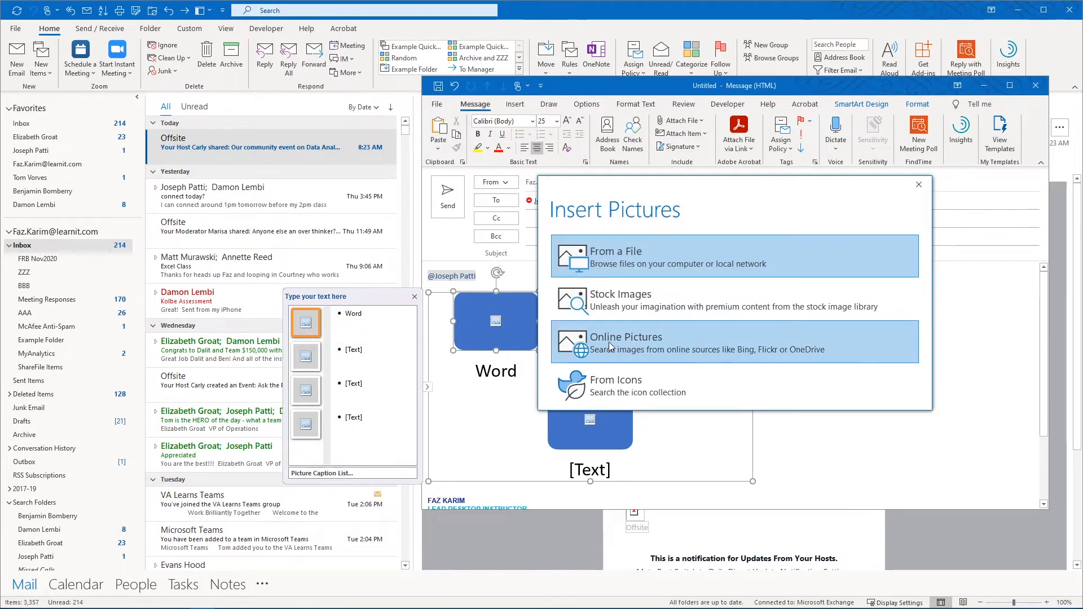
# Fill the first two picture blocks with Word and Excel logos found by online image search
pyautogui.click(612, 346)
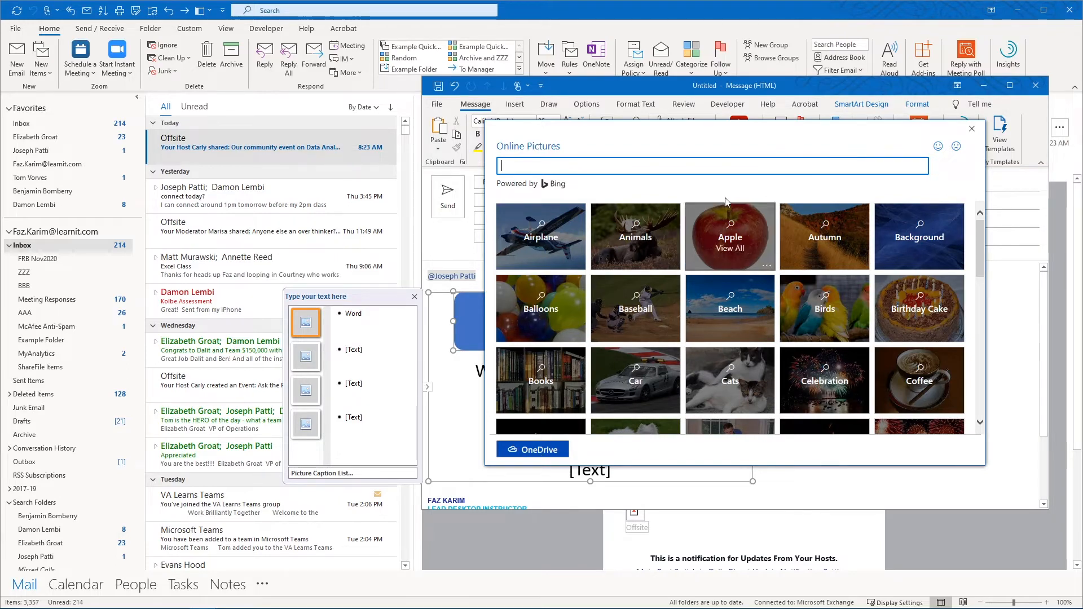
pyautogui.write('ord')
pyautogui.press('Return')
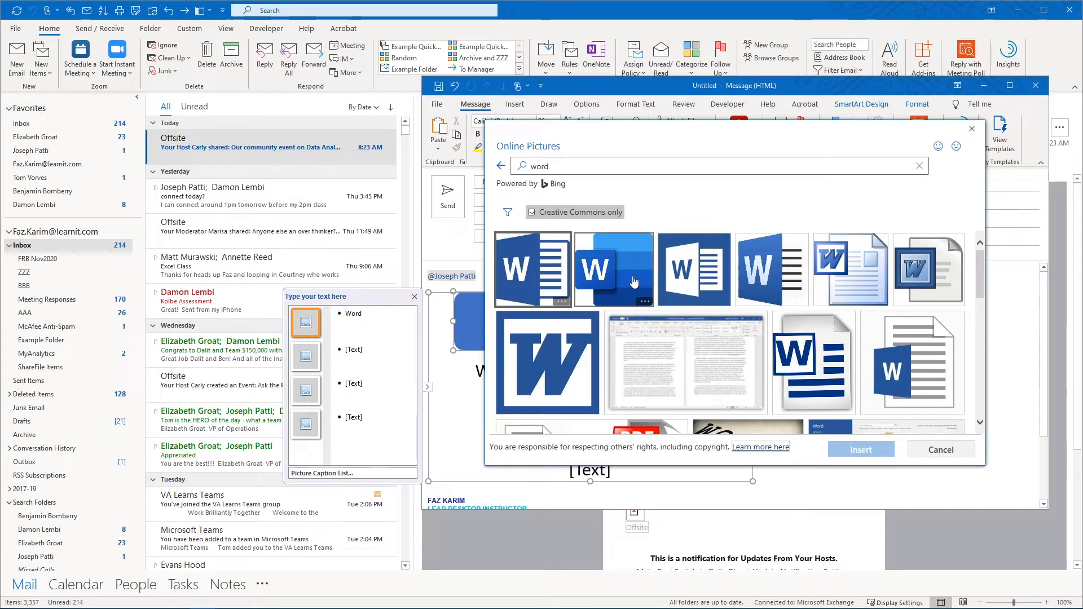
pyautogui.click(627, 279)
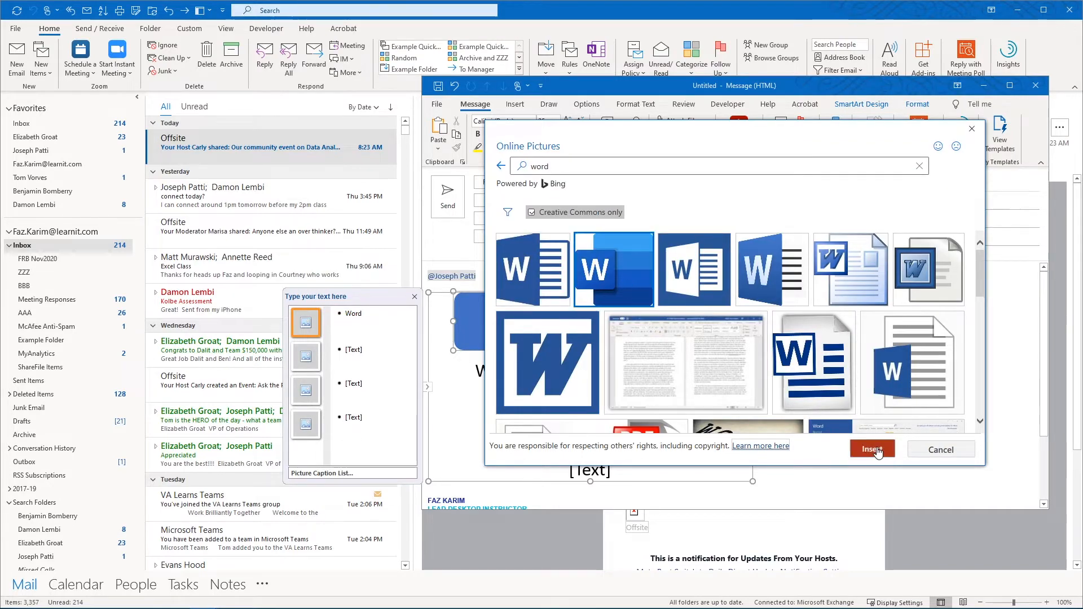
pyautogui.click(861, 450)
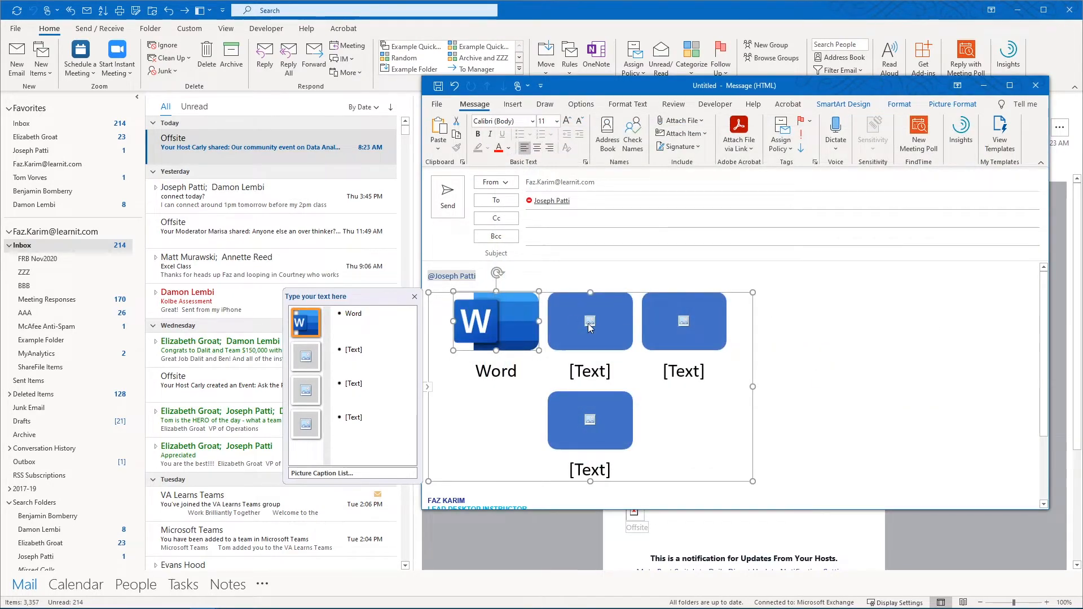
pyautogui.click(589, 322)
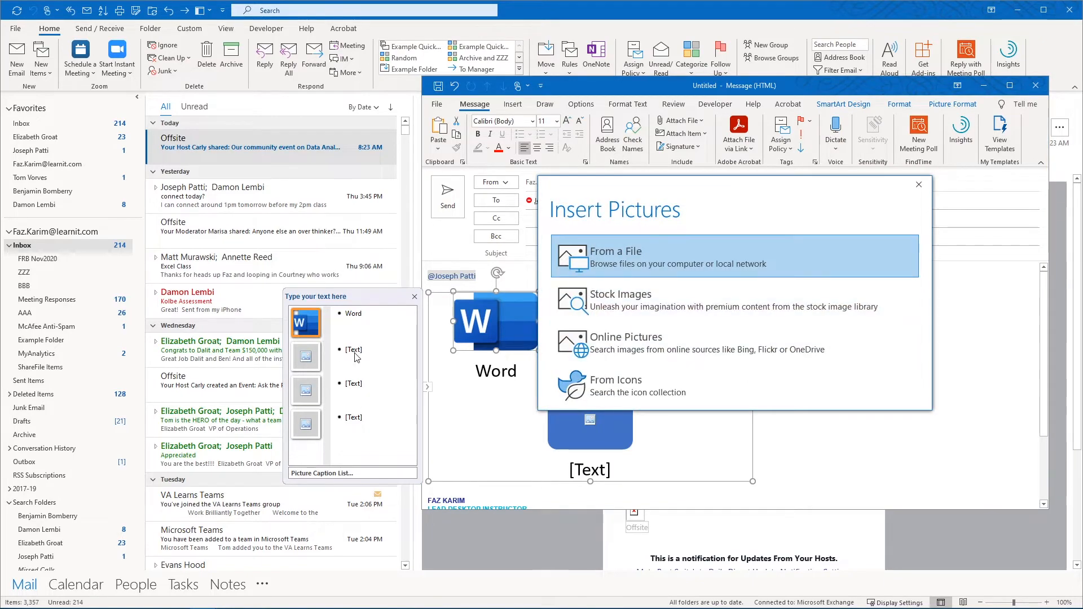
pyautogui.click(599, 340)
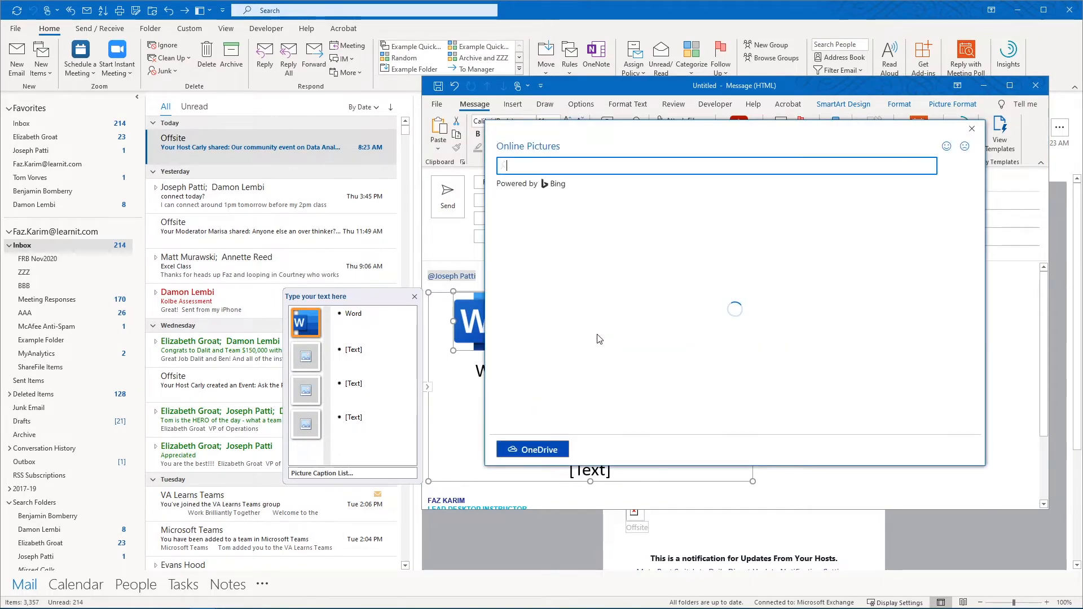
pyautogui.write('Excel')
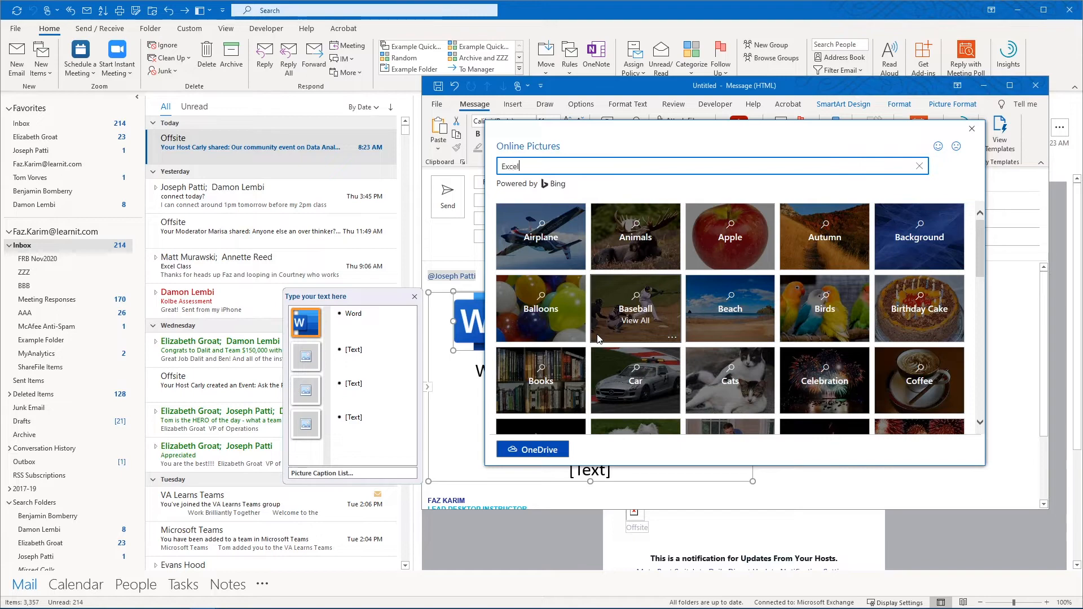
pyautogui.press('Return')
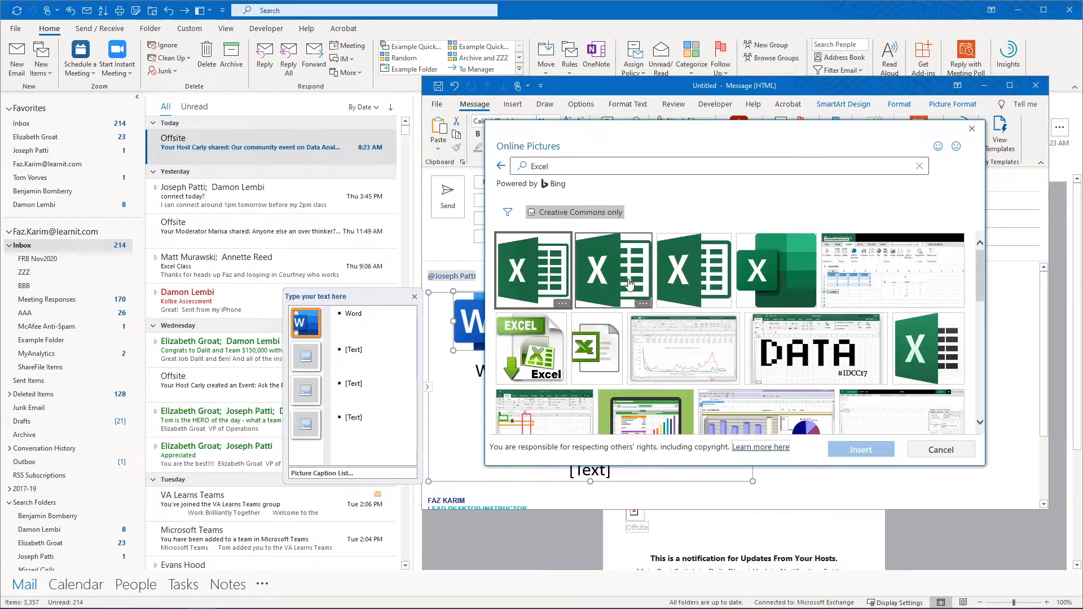
pyautogui.click(796, 259)
pyautogui.click(862, 450)
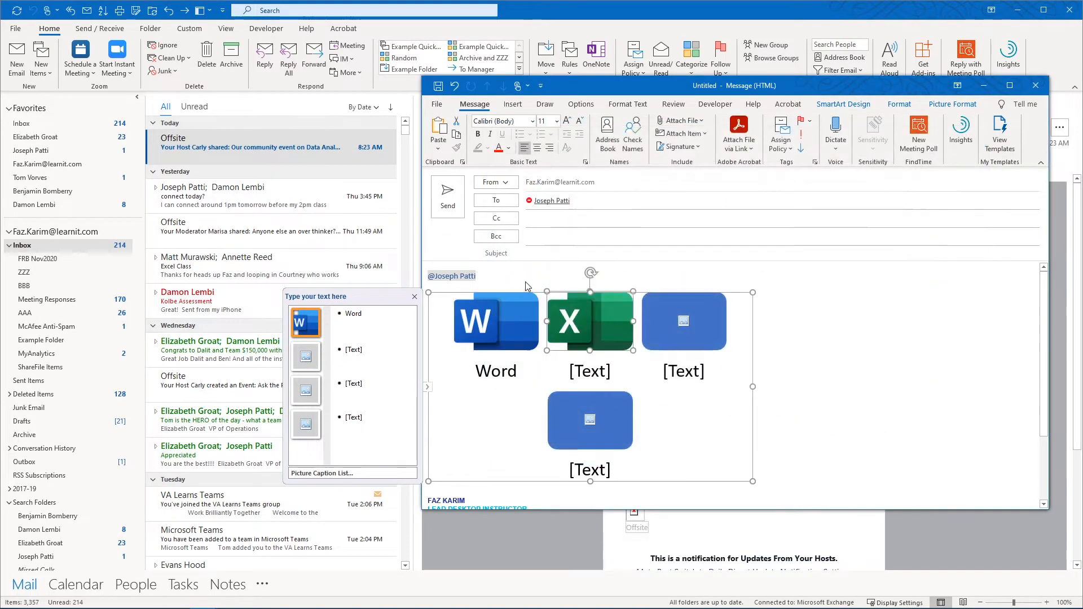
# Fill the third and fourth blocks with PowerPoint and Outlook logos from online searches
pyautogui.click(684, 321)
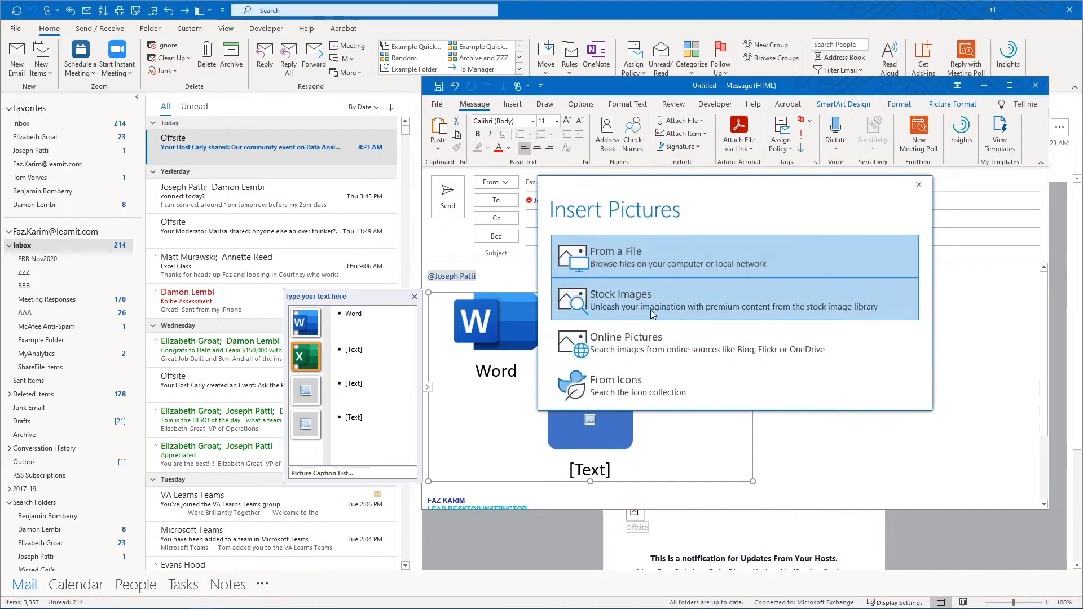
pyautogui.click(650, 335)
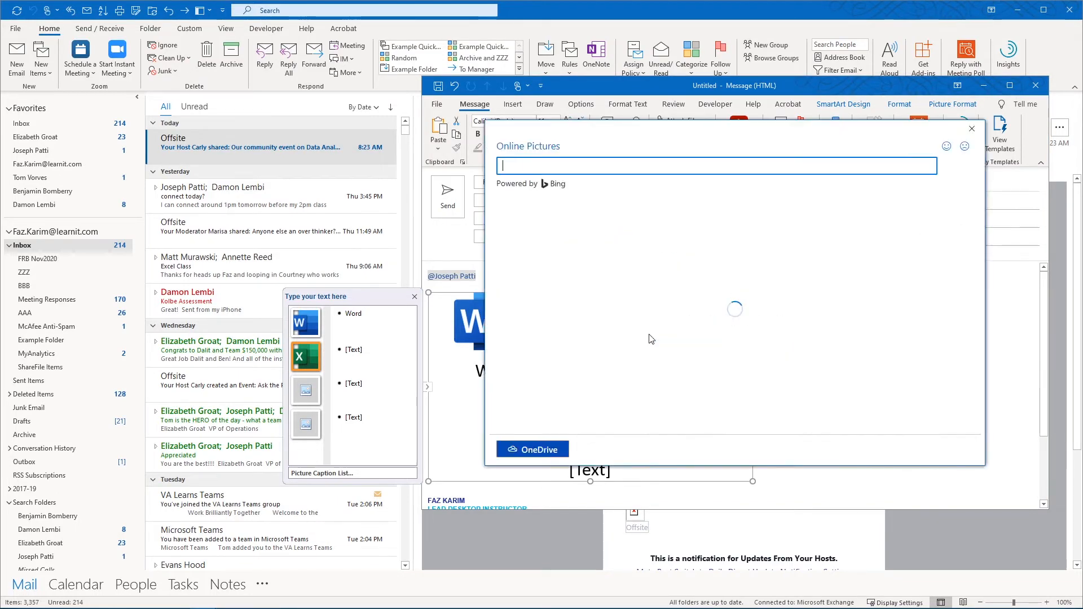
pyautogui.write('powerpoint')
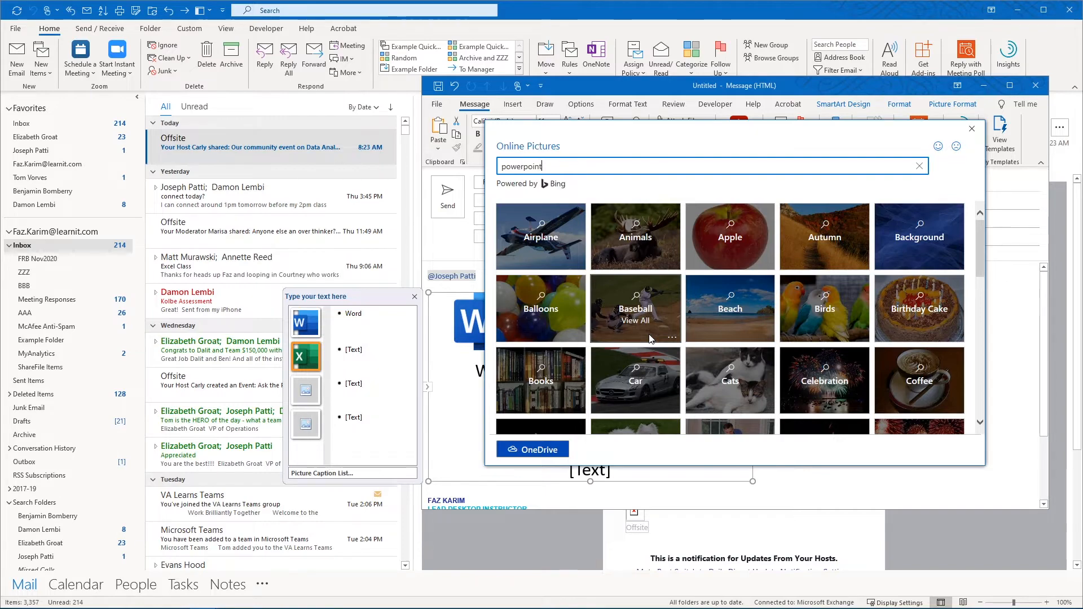
pyautogui.press('Return')
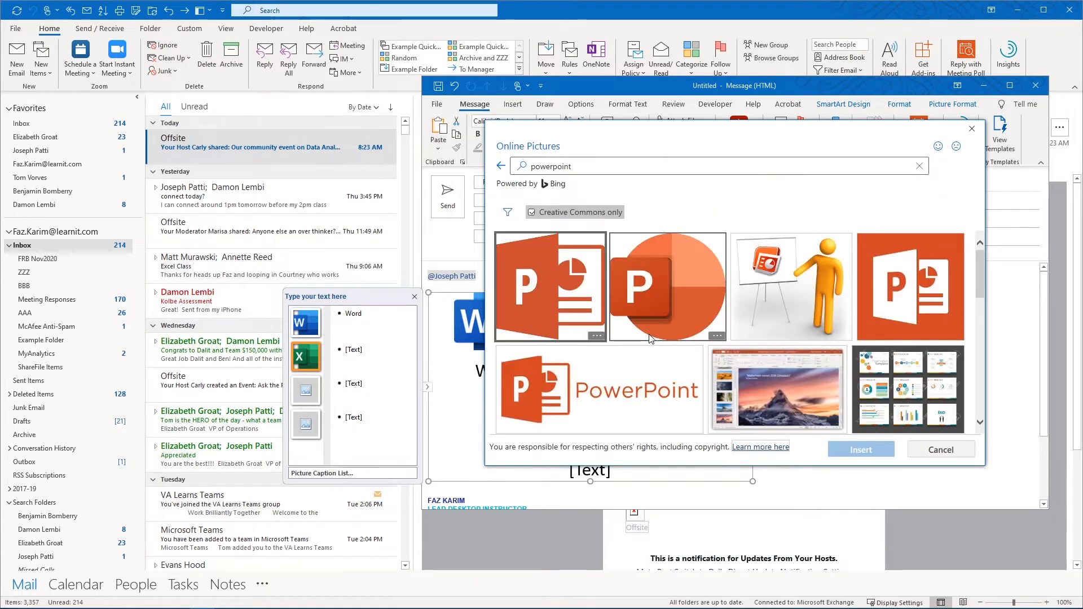
pyautogui.click(665, 311)
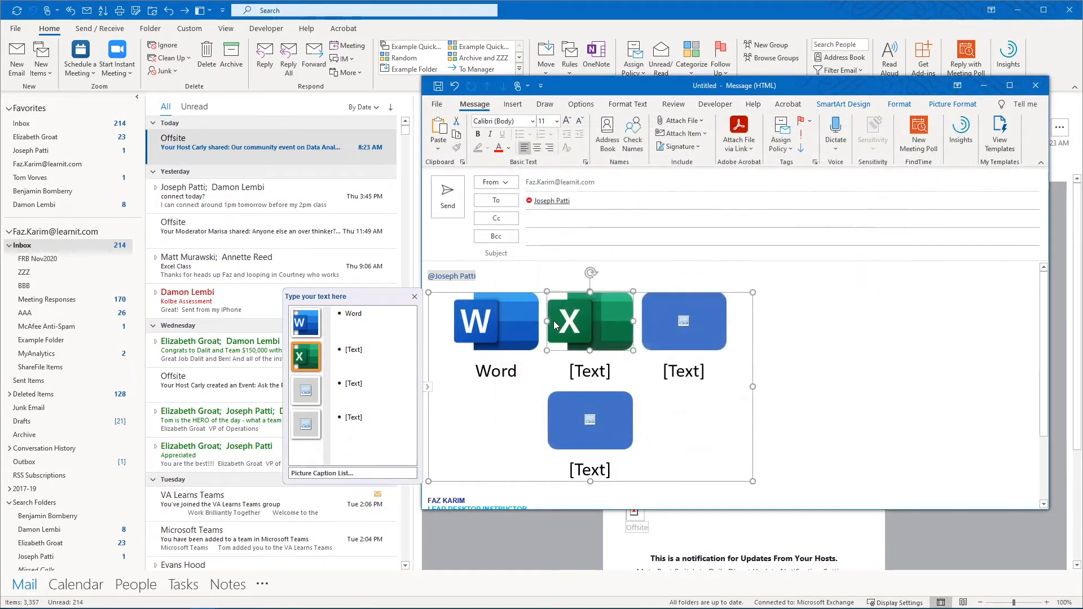
pyautogui.click(591, 421)
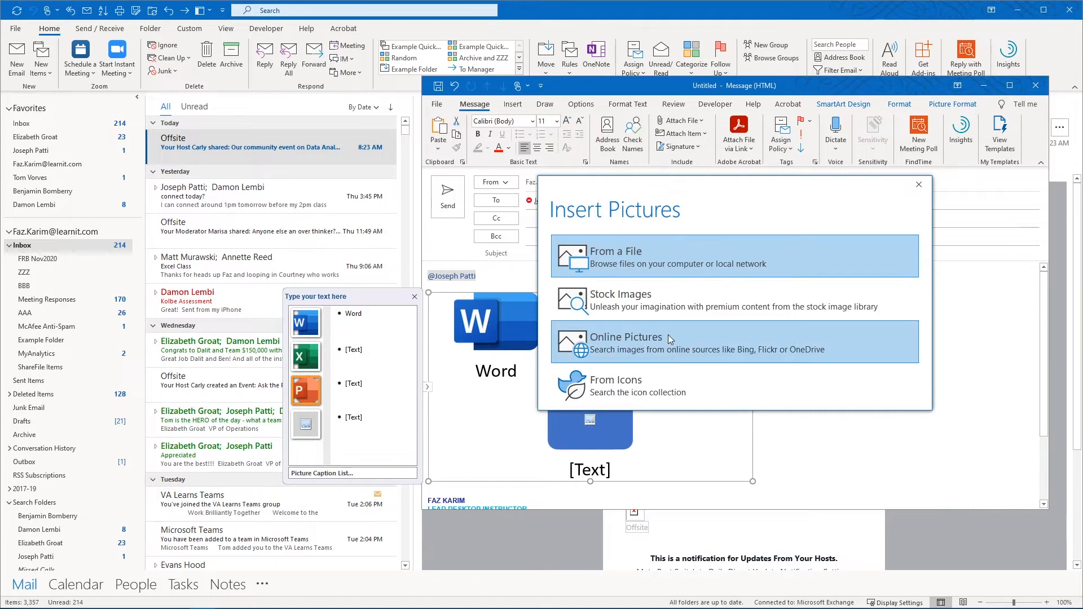
pyautogui.click(662, 335)
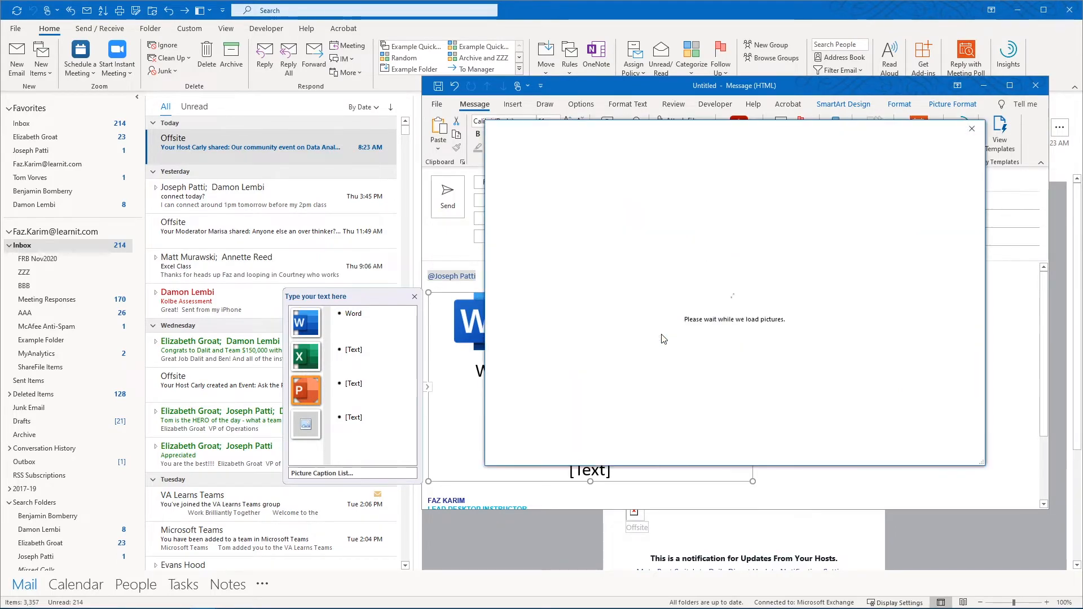
pyautogui.write('ou')
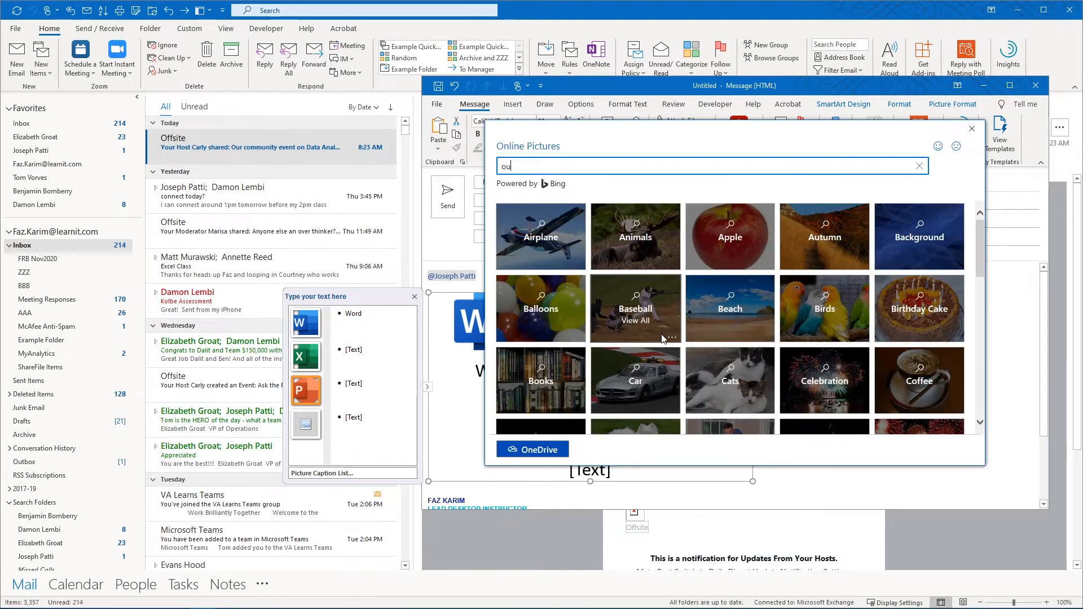
pyautogui.write('tlook')
pyautogui.press('Return')
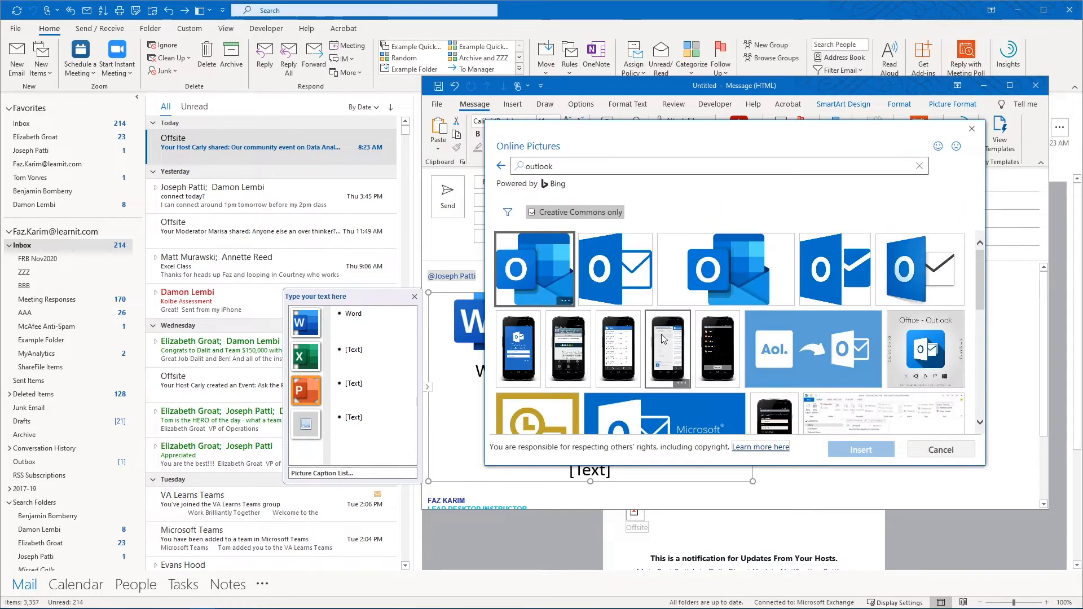
pyautogui.click(535, 269)
pyautogui.click(869, 450)
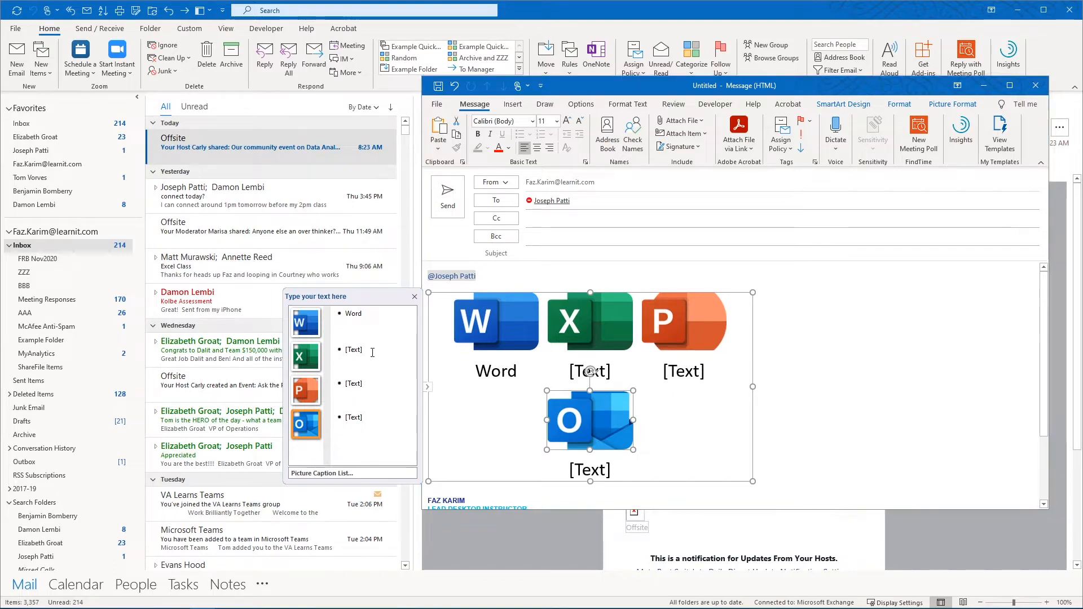
# Caption the remaining blocks Excel, PowerPoint and Outlook in the text pane, then deselect the SmartArt
pyautogui.click(372, 353)
pyautogui.write('Excel')
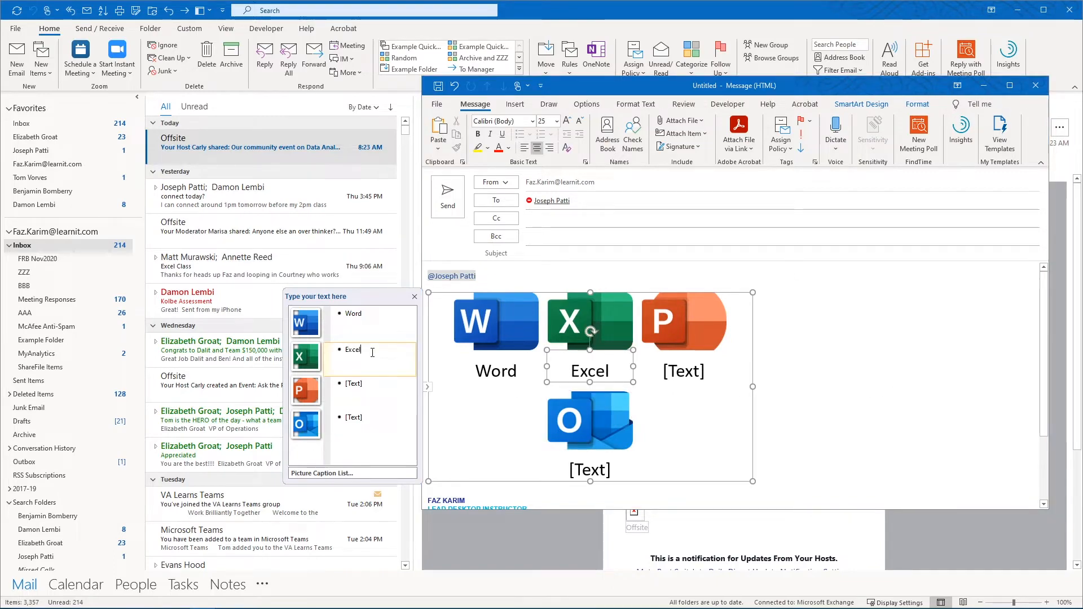
pyautogui.click(367, 390)
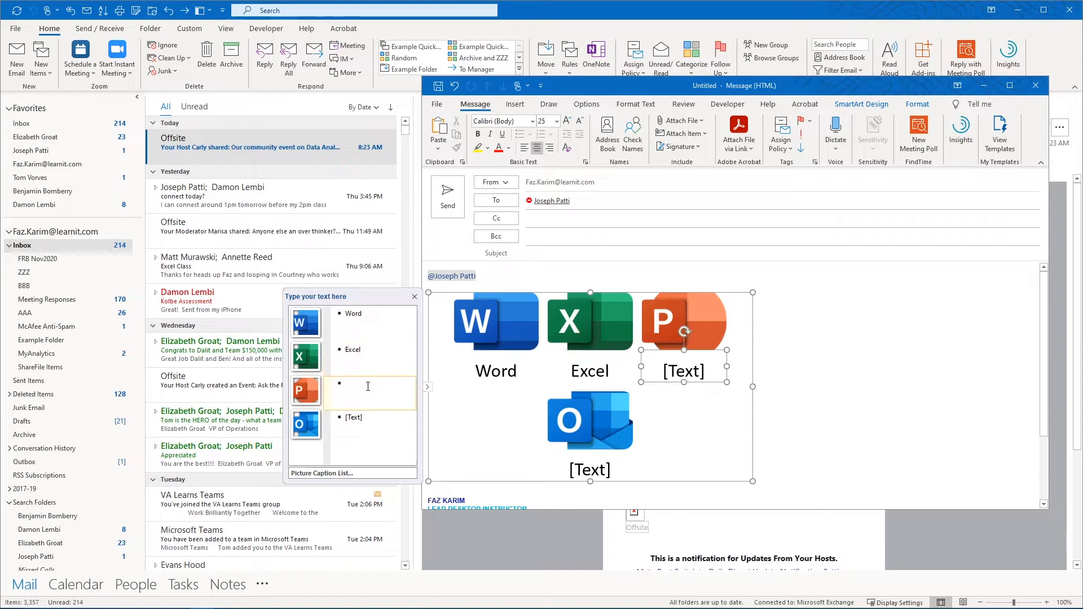
pyautogui.write('PowerPoint')
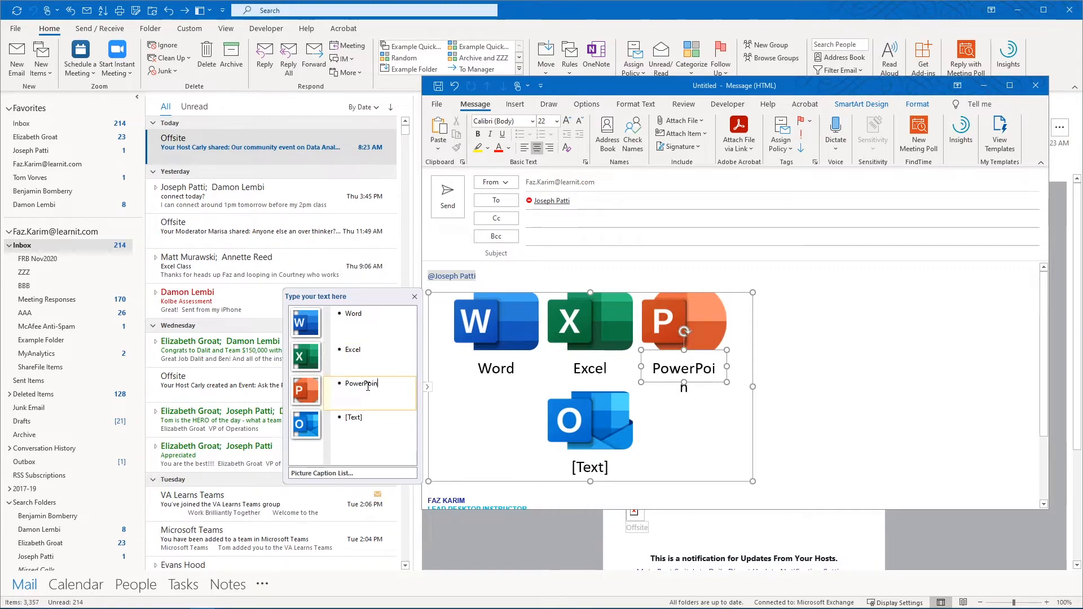
pyautogui.click(368, 417)
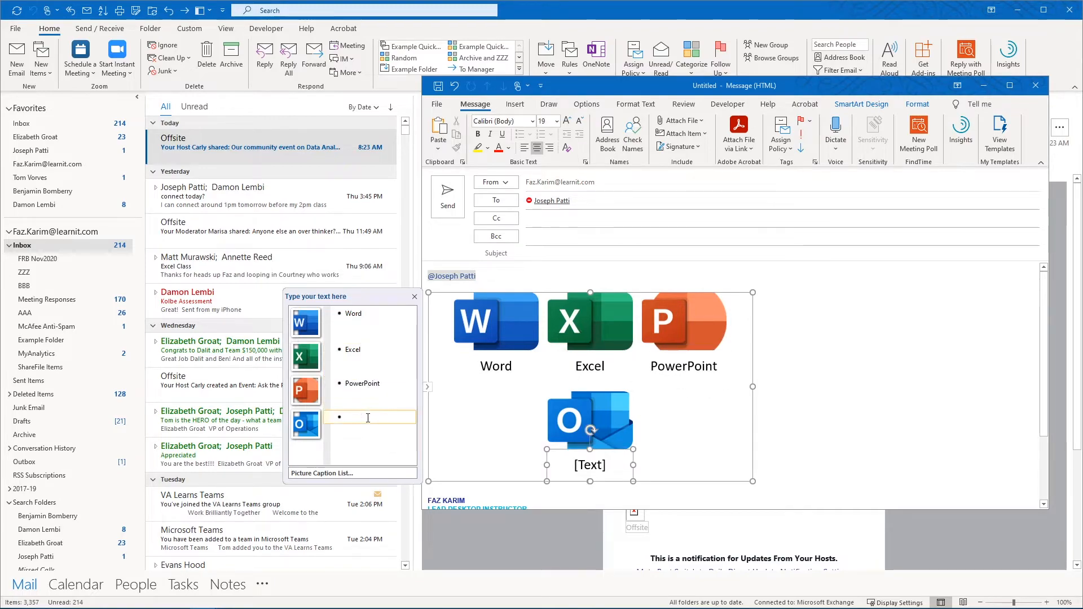
pyautogui.write('Outlook')
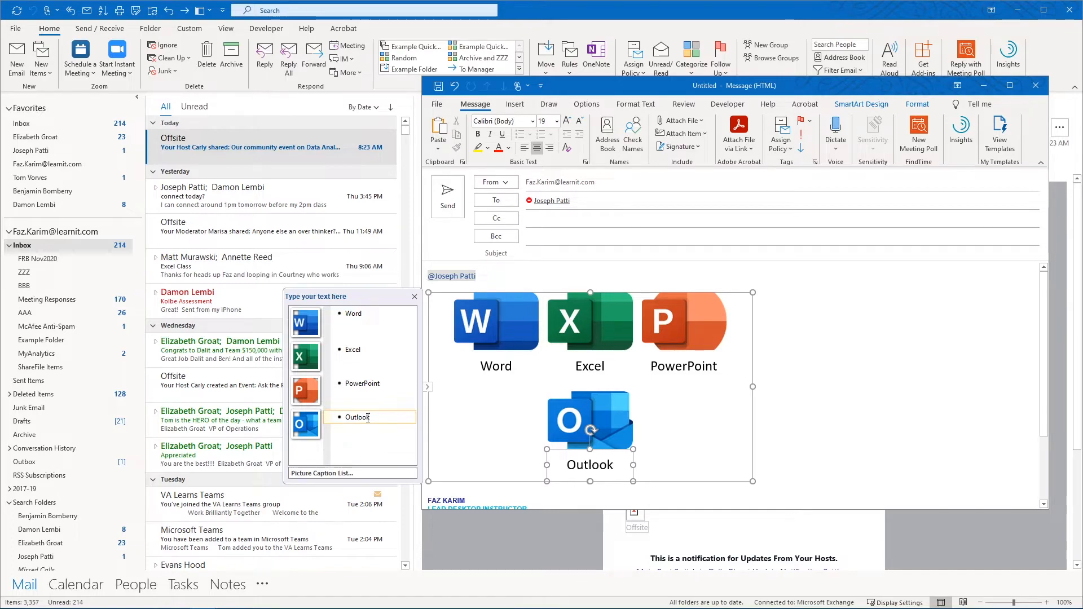
pyautogui.click(814, 412)
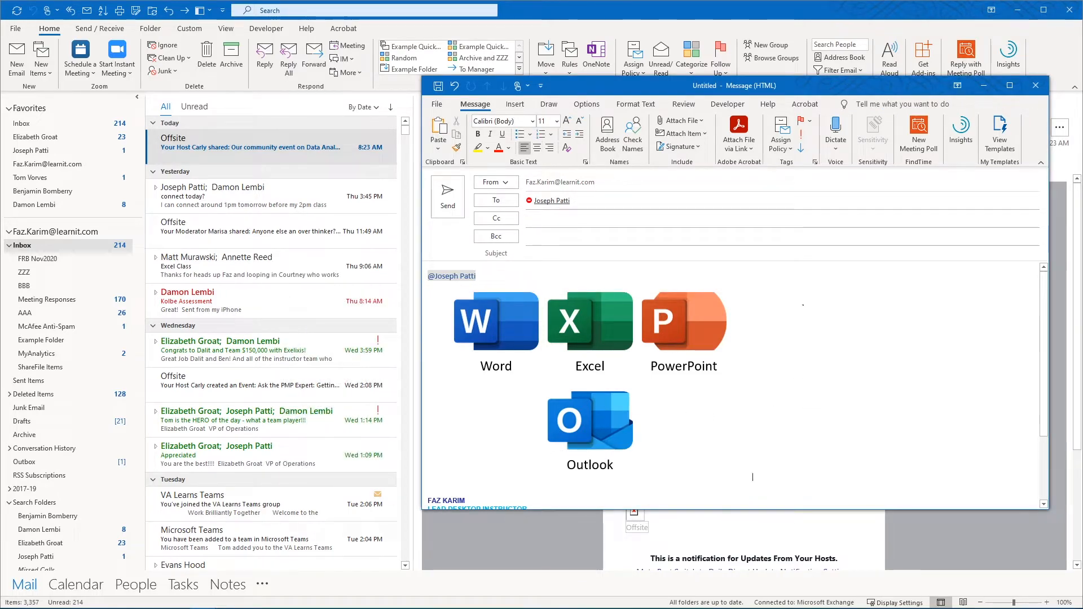
pyautogui.moveTo(811, 293)
pyautogui.mouseDown()
pyautogui.moveTo(808, 335)
pyautogui.moveTo(746, 381)
pyautogui.moveTo(758, 384)
pyautogui.mouseUp()
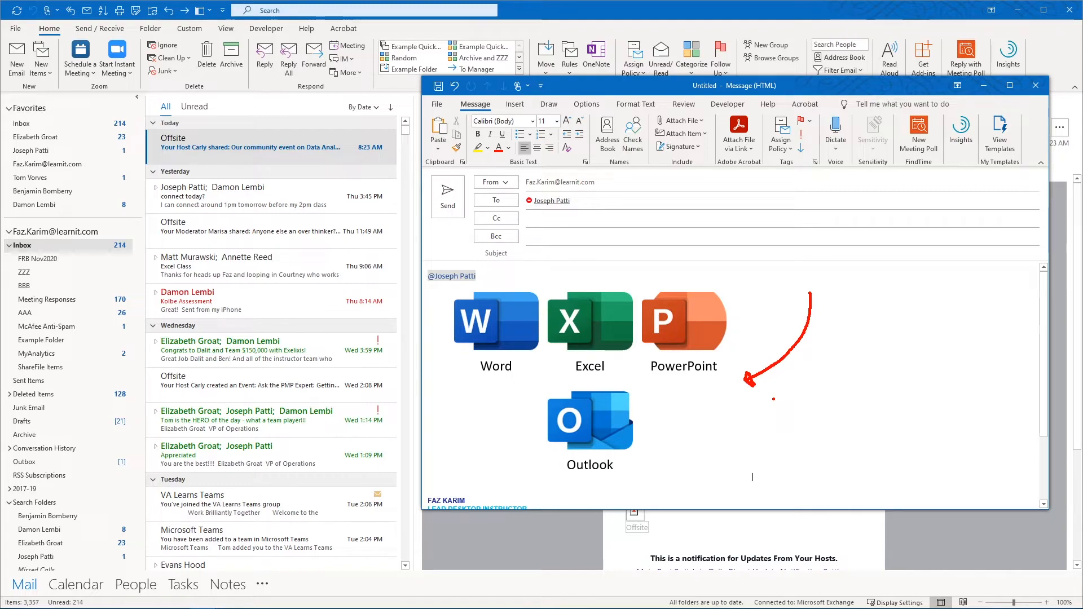
pyautogui.press('Escape')
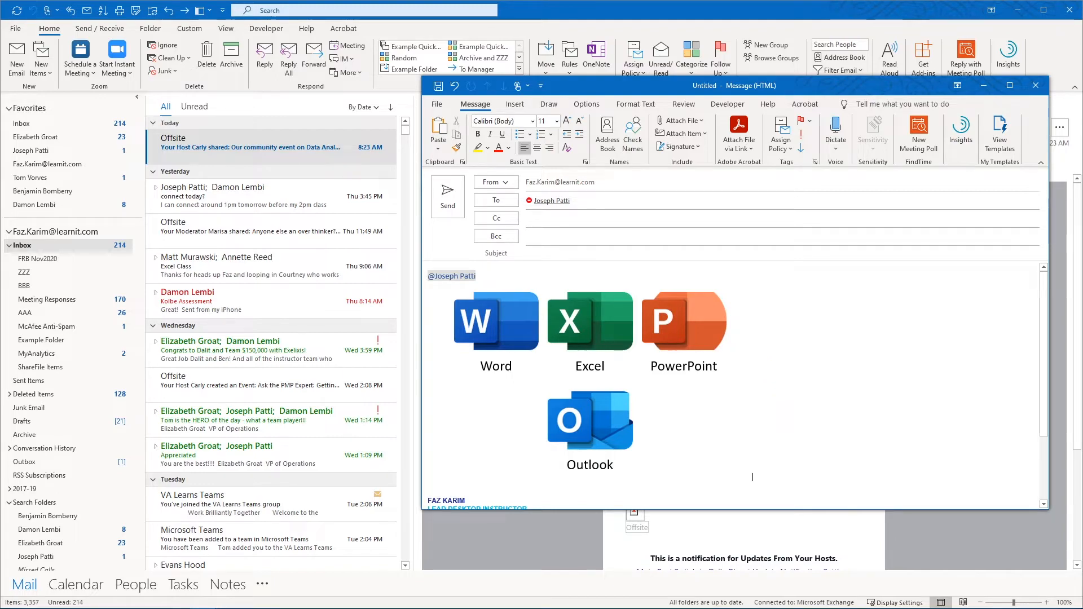
# Draw a rectangle right of the logos reading 'Don't Forget Shapes become text boxes' with enlarged text
pyautogui.click(513, 104)
pyautogui.click(672, 120)
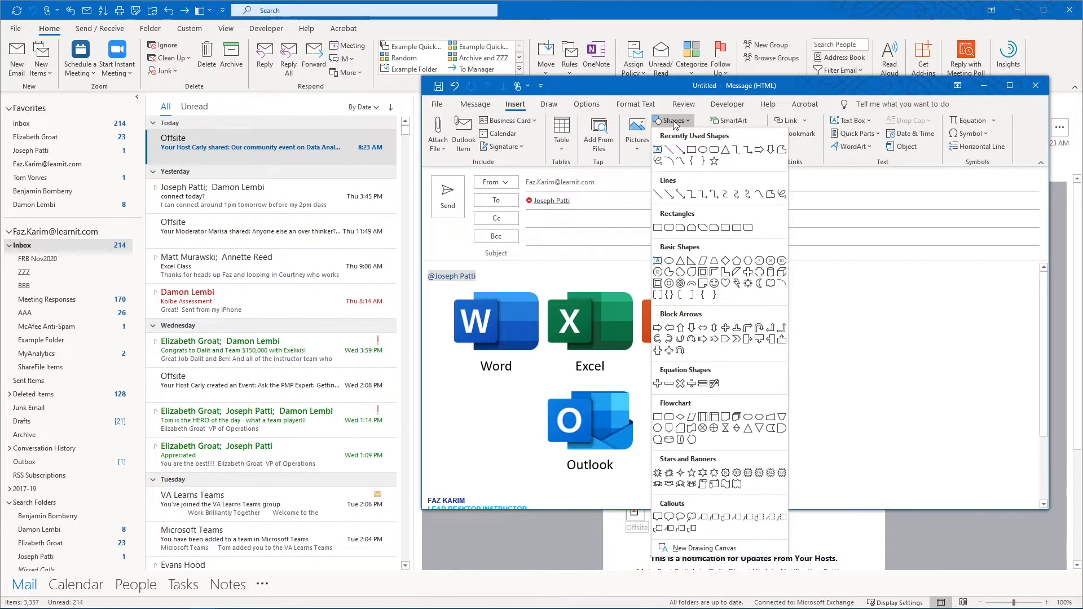
pyautogui.click(691, 150)
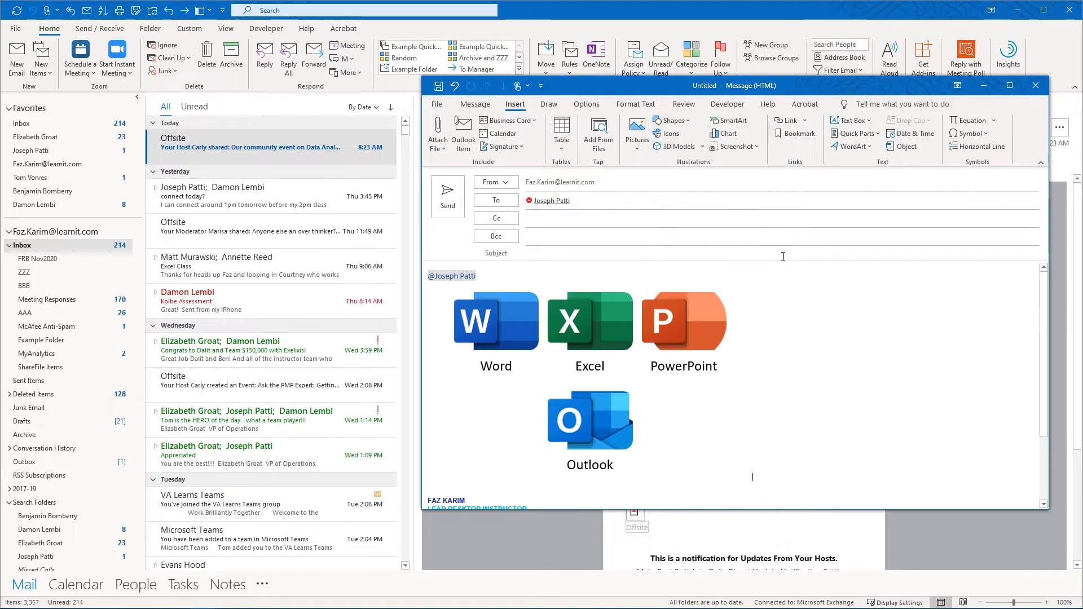
pyautogui.moveTo(826, 295); pyautogui.dragTo(968, 367)
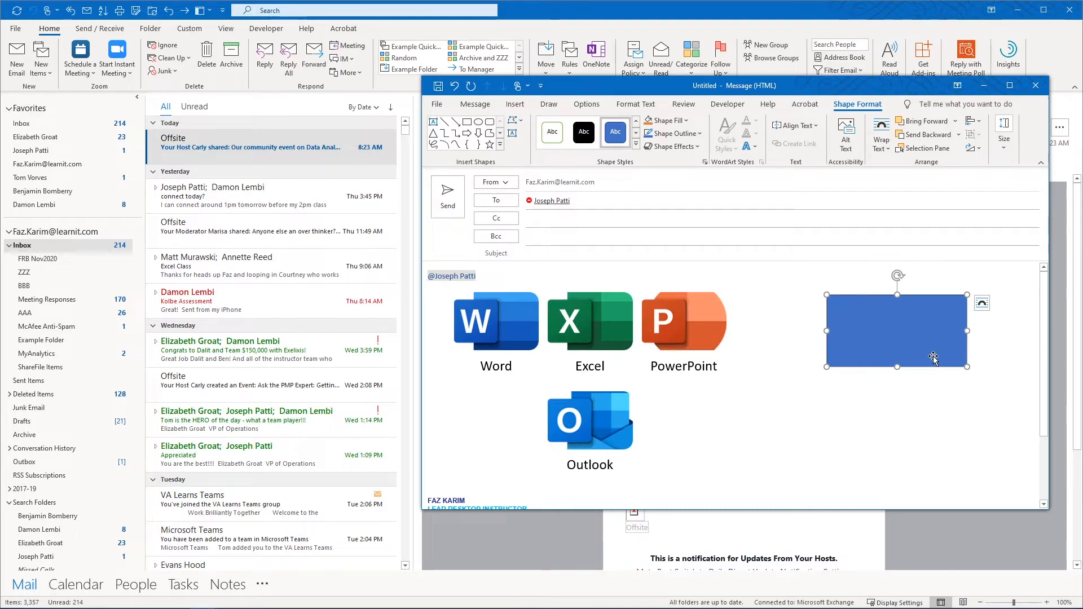
pyautogui.write("Don't Forget Shapes bec")
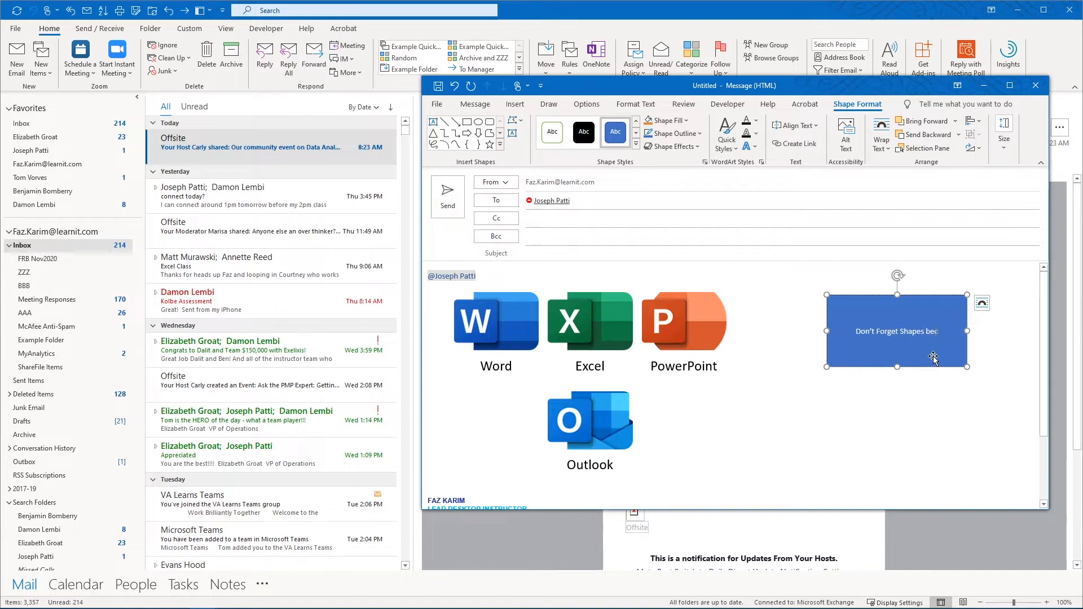
pyautogui.write('ome tex')
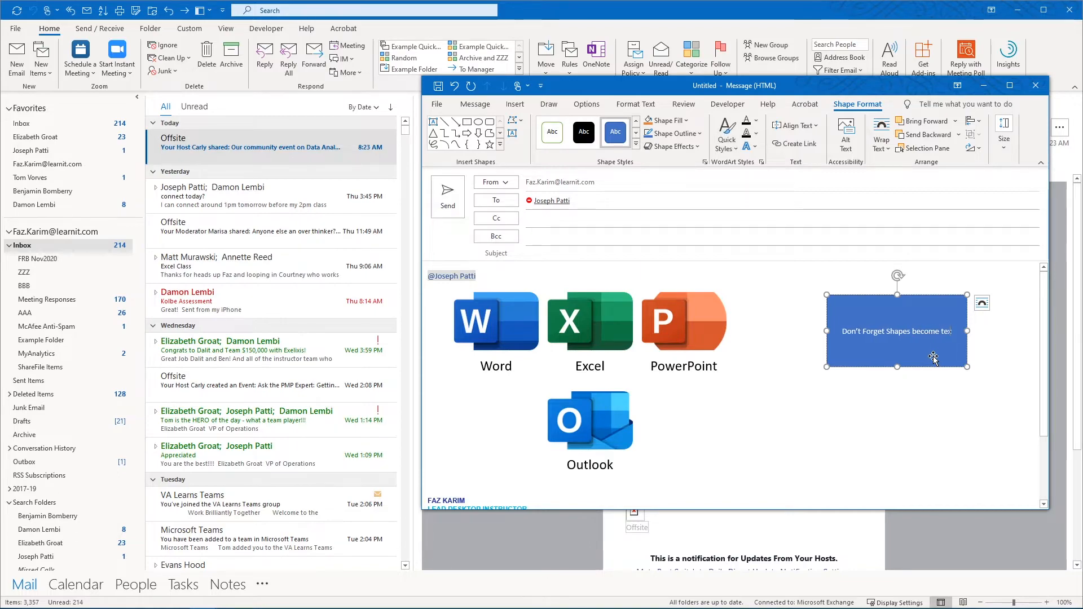
pyautogui.write('t boxes')
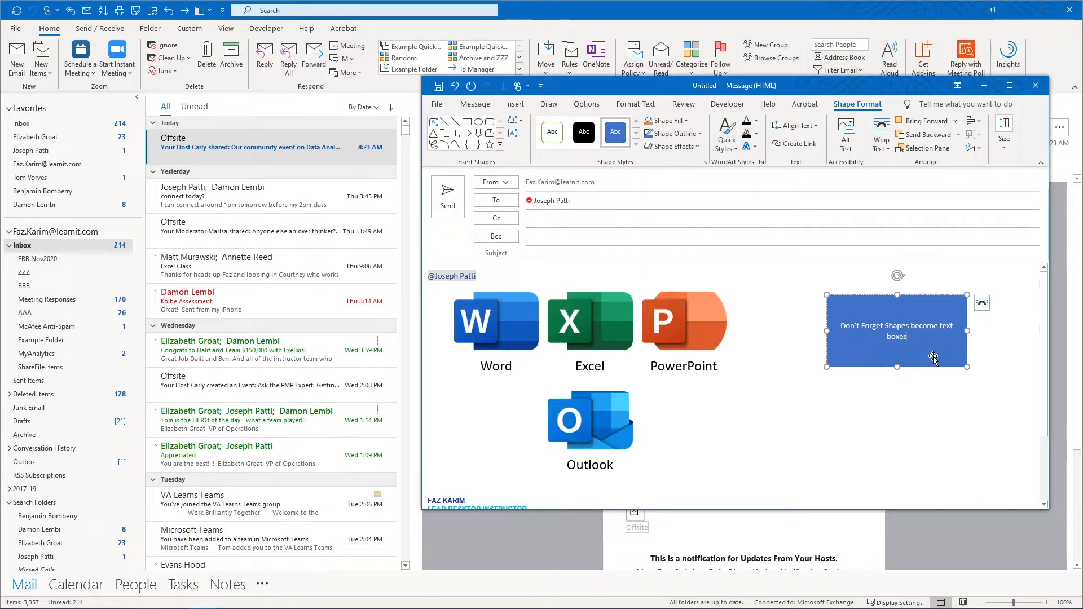
pyautogui.moveTo(925, 344); pyautogui.dragTo(836, 326)
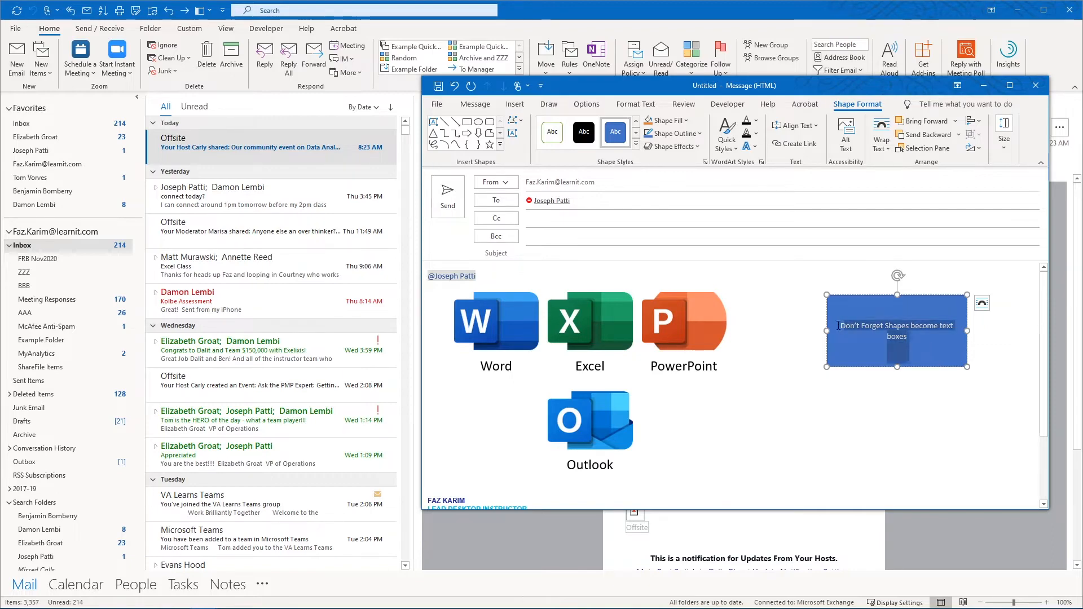
pyautogui.hotkey('ctrl', 'shift', '>')
pyautogui.hotkey('ctrl', 'shift', '>')
pyautogui.hotkey('ctrl', 'shift', '>')
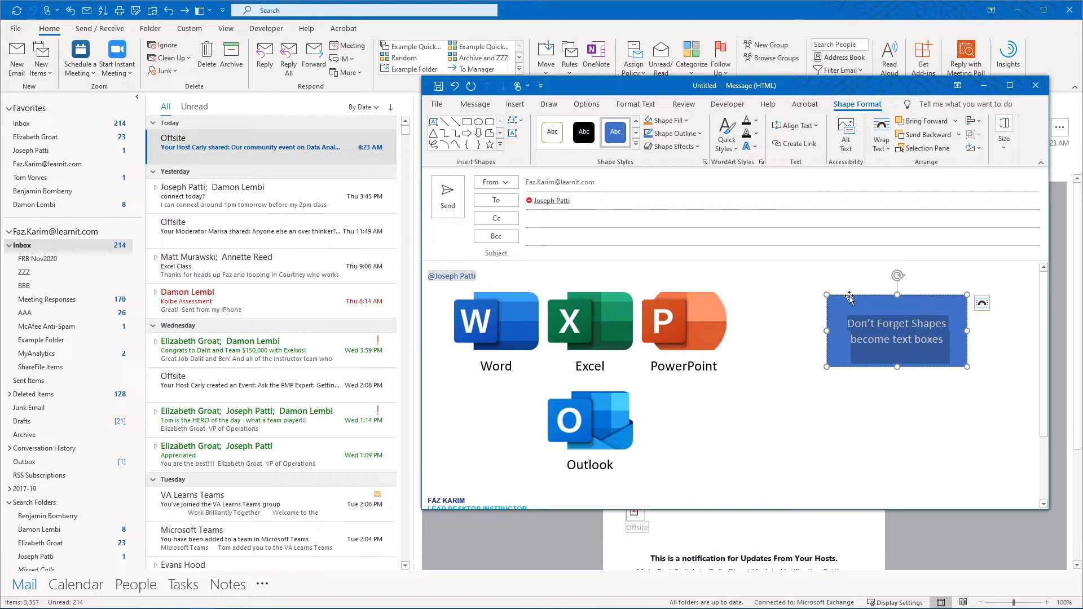
# Move the rectangle up and left, shrink it, and review its text wrapping layout options
pyautogui.moveTo(842, 293); pyautogui.dragTo(796, 271)
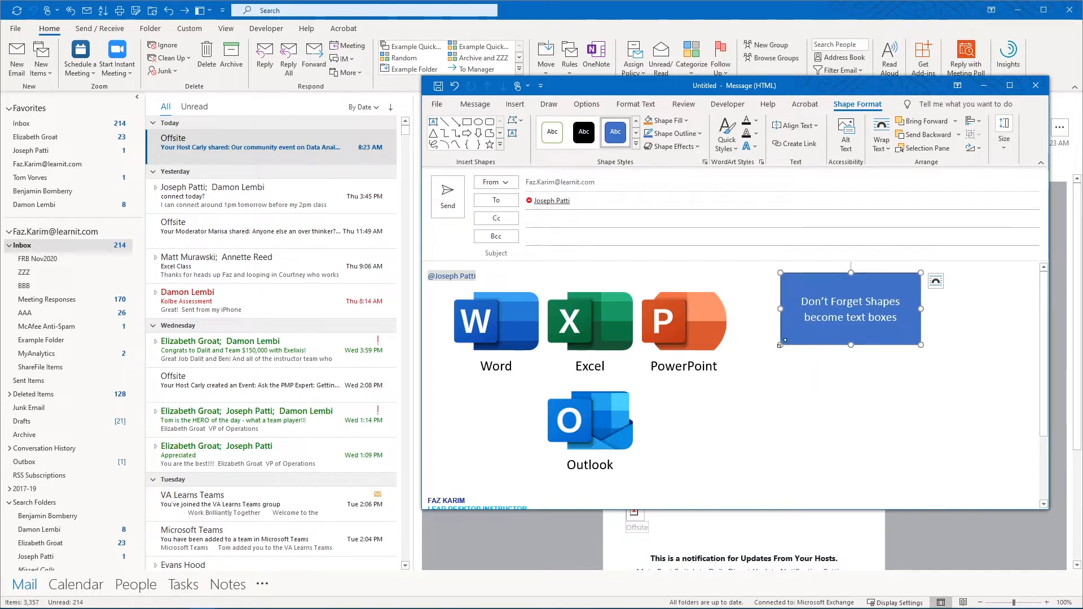
pyautogui.moveTo(780, 345); pyautogui.dragTo(800, 336)
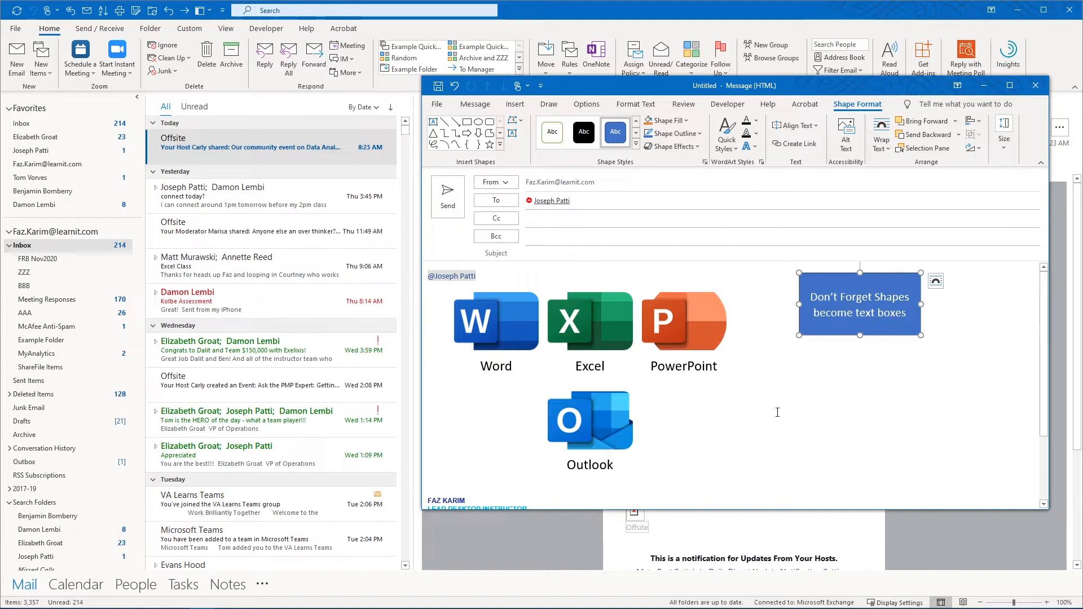
pyautogui.rightClick(857, 308)
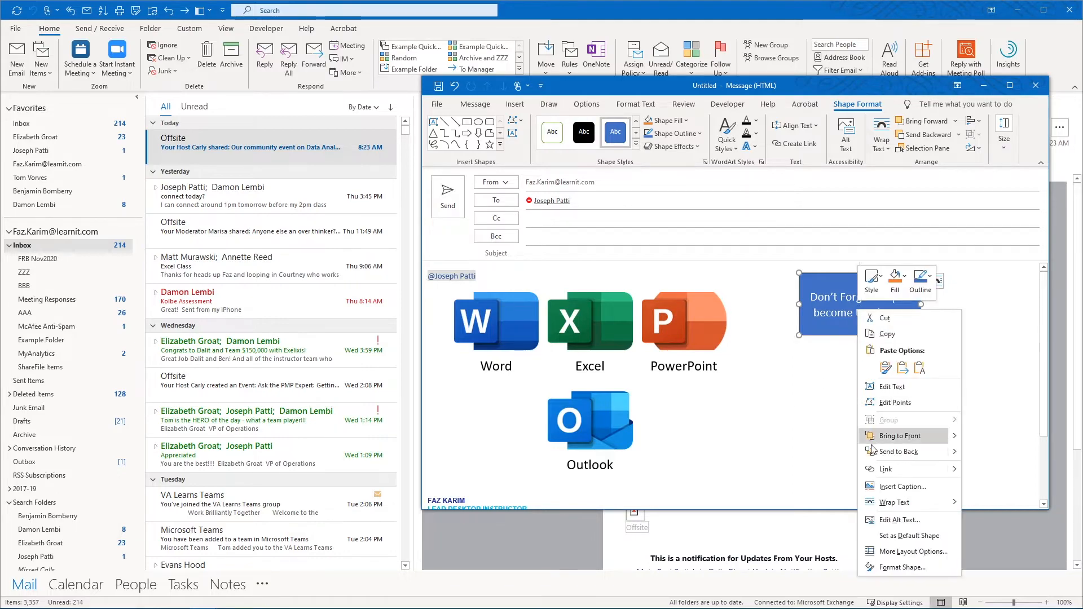
pyautogui.click(779, 406)
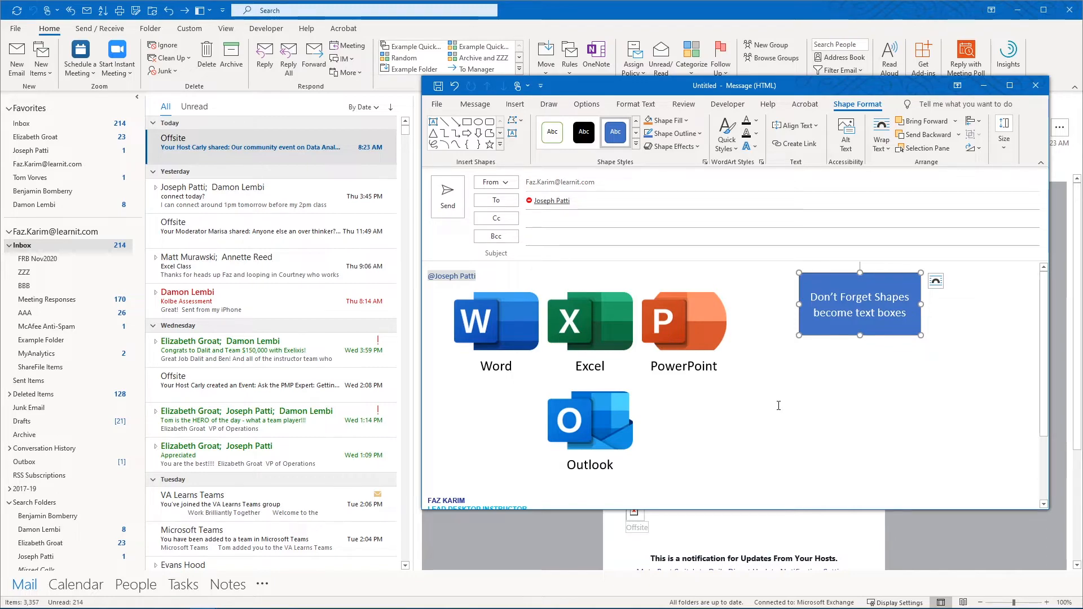
pyautogui.hotkey('ctrl', '2')
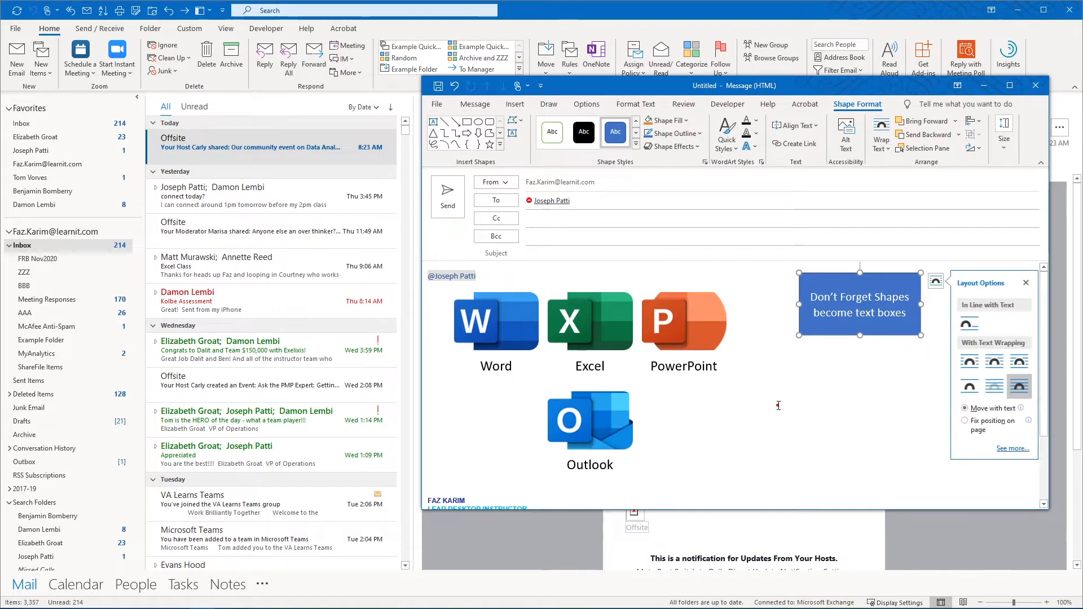
pyautogui.press('t')
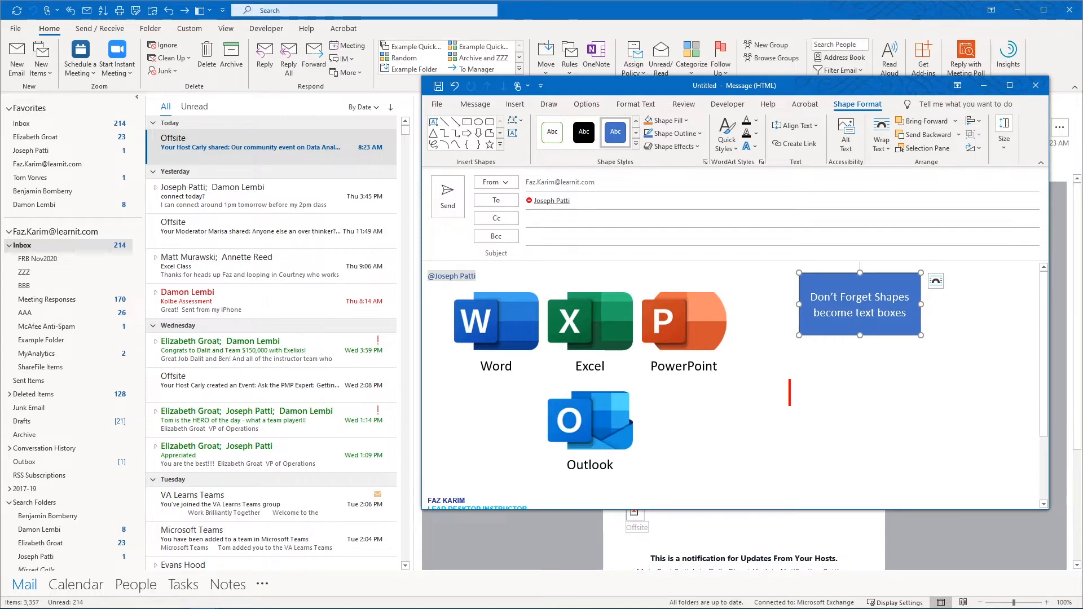
pyautogui.write('FOrmat options')
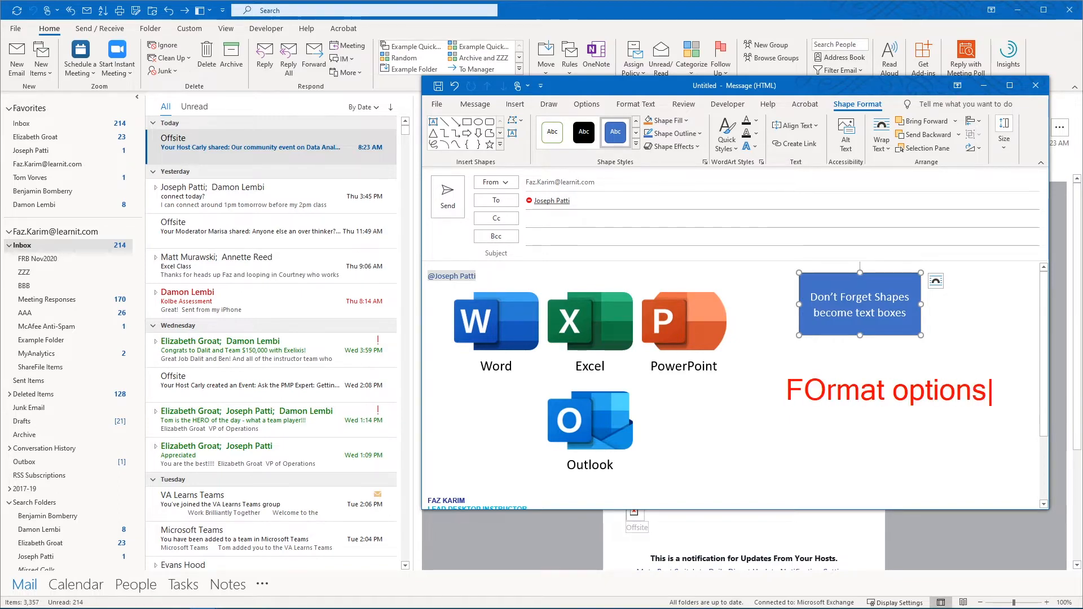
pyautogui.press('Escape')
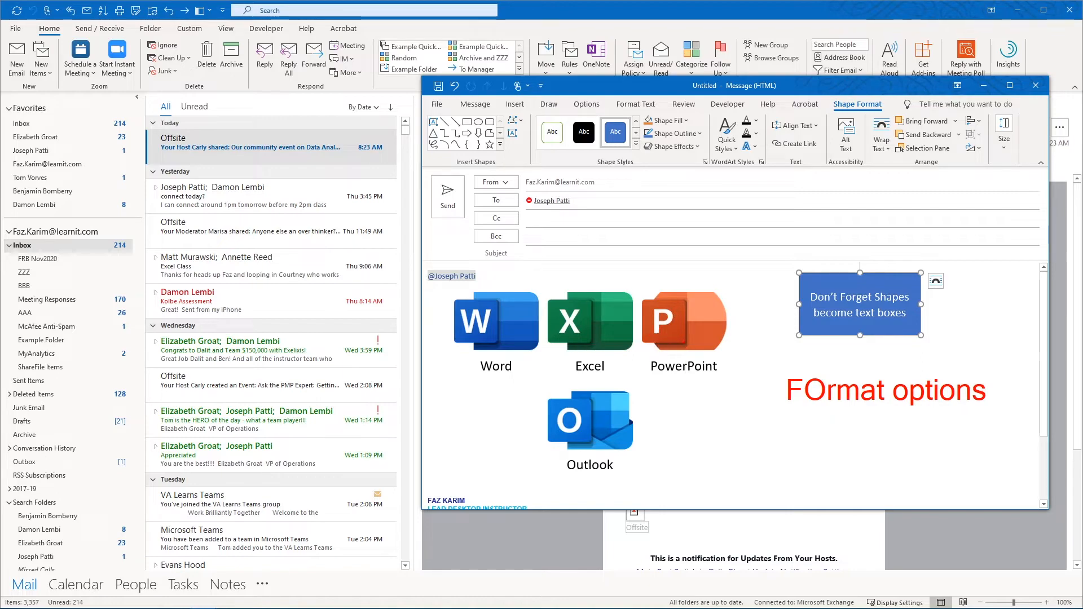
pyautogui.click(936, 281)
pyautogui.click(830, 421)
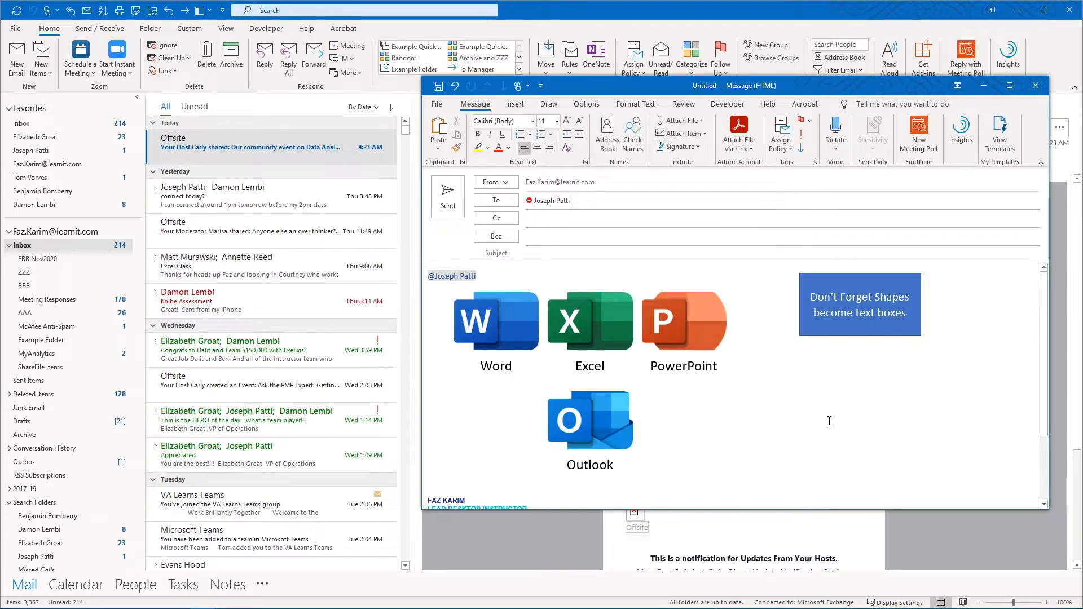
# Deselect the shape and display the maximized draft with its Insert features showing
pyautogui.moveTo(542, 276); pyautogui.dragTo(488, 276)
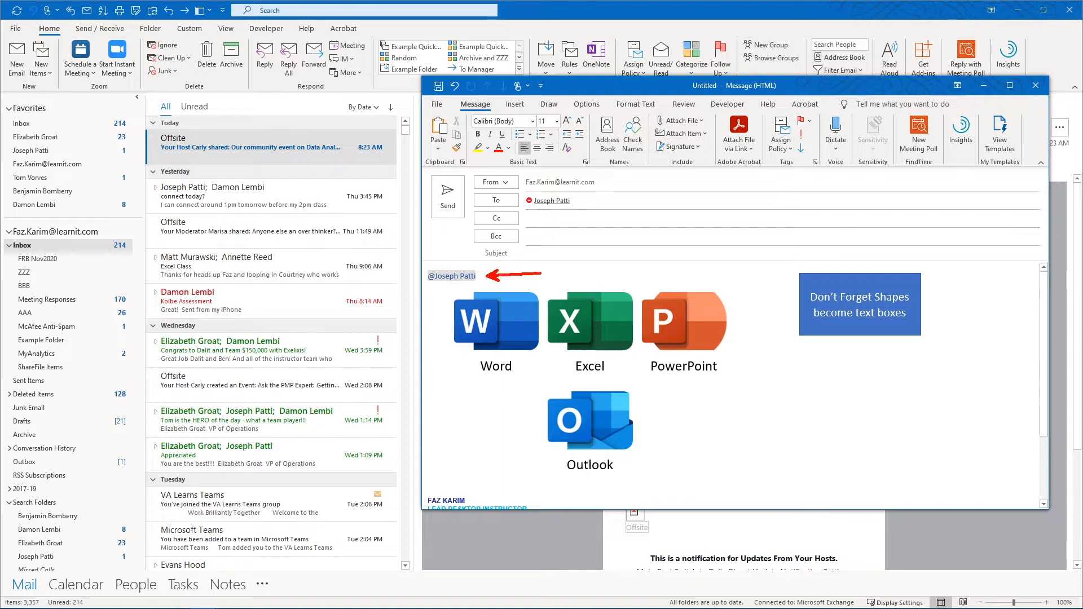
pyautogui.moveTo(553, 265); pyautogui.dragTo(553, 293)
pyautogui.write('mentions')
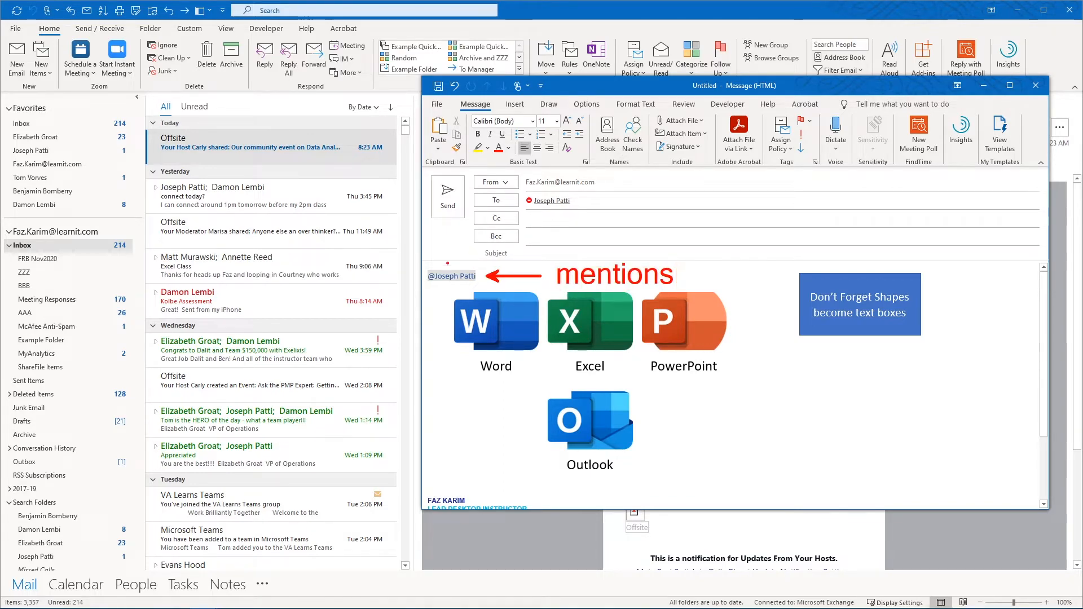
pyautogui.moveTo(444, 265)
pyautogui.mouseDown()
pyautogui.moveTo(520, 241)
pyautogui.moveTo(551, 214)
pyautogui.mouseUp()
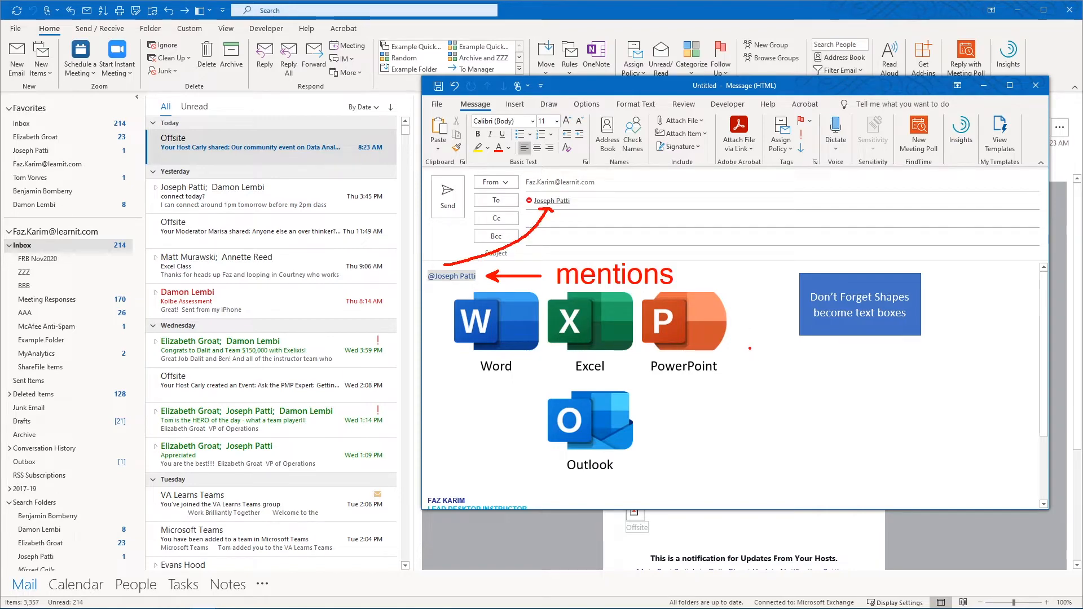
pyautogui.press('Escape')
pyautogui.click(515, 105)
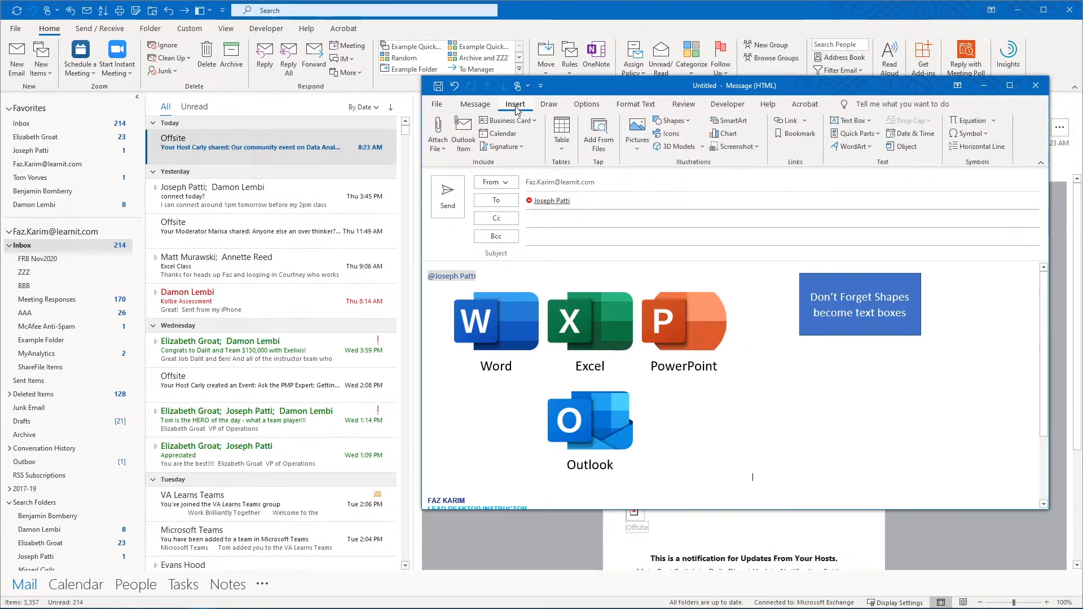
pyautogui.hotkey('ctrl', '2')
pyautogui.moveTo(699, 112)
pyautogui.mouseDown()
pyautogui.moveTo(717, 127)
pyautogui.moveTo(757, 128)
pyautogui.moveTo(684, 264)
pyautogui.moveTo(697, 264)
pyautogui.mouseUp()
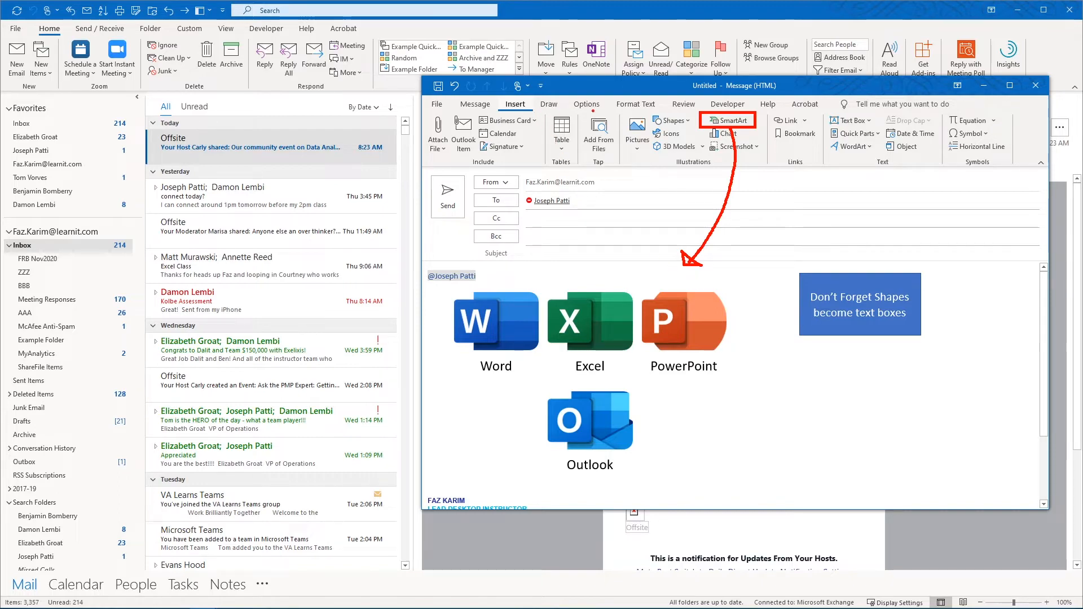
pyautogui.moveTo(643, 113)
pyautogui.mouseDown()
pyautogui.moveTo(692, 130)
pyautogui.moveTo(793, 257)
pyautogui.moveTo(803, 255)
pyautogui.mouseUp()
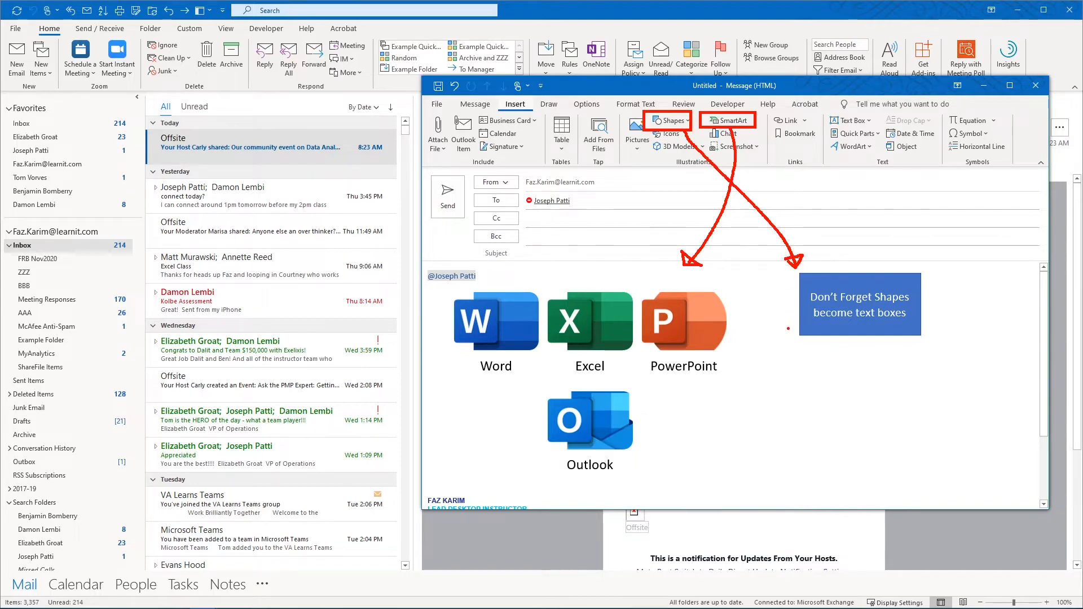
pyautogui.press('Escape')
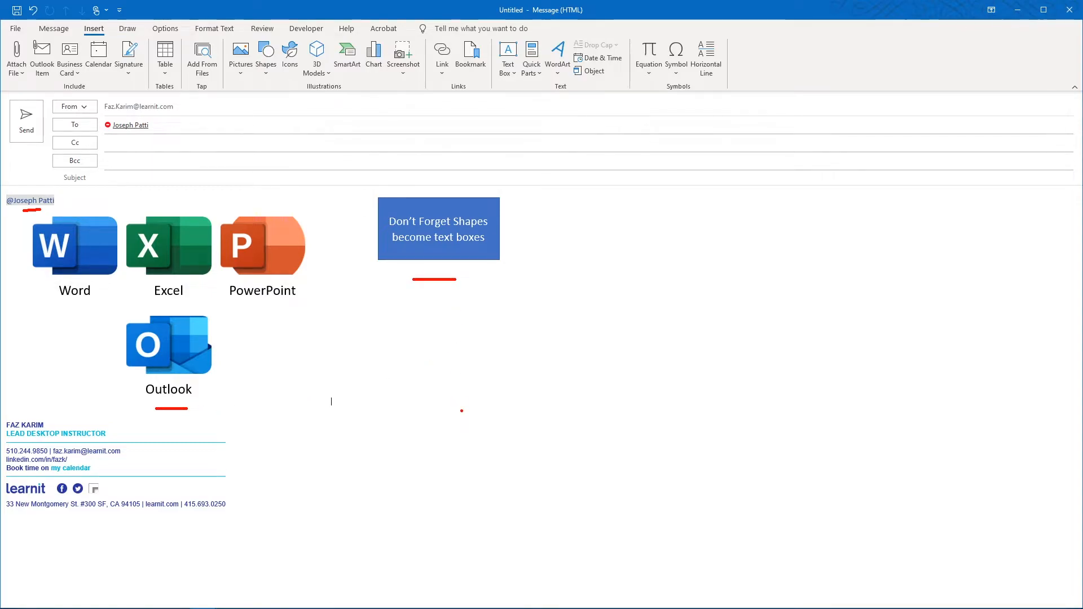
pyautogui.moveTo(247, 456); pyautogui.dragTo(392, 457)
pyautogui.write('t')
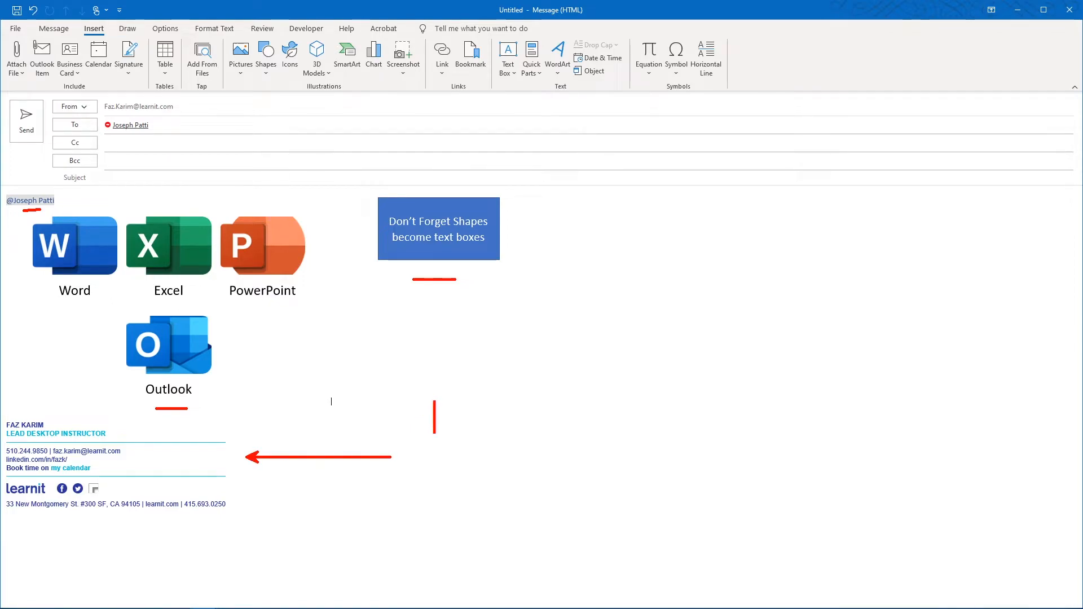
pyautogui.write('signatures')
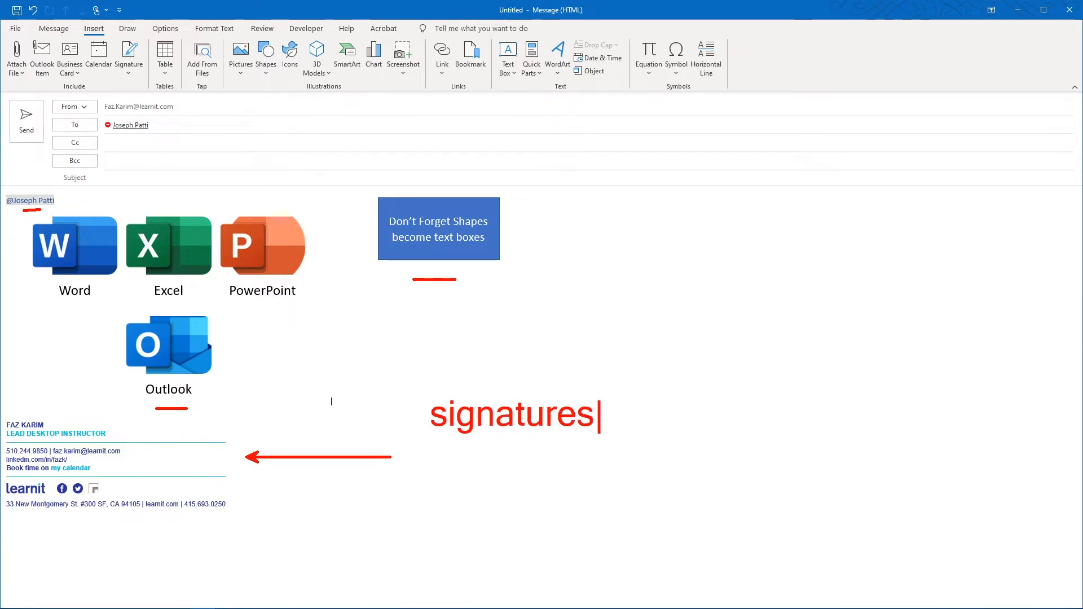
pyautogui.write(' .')
pyautogui.press('Escape')
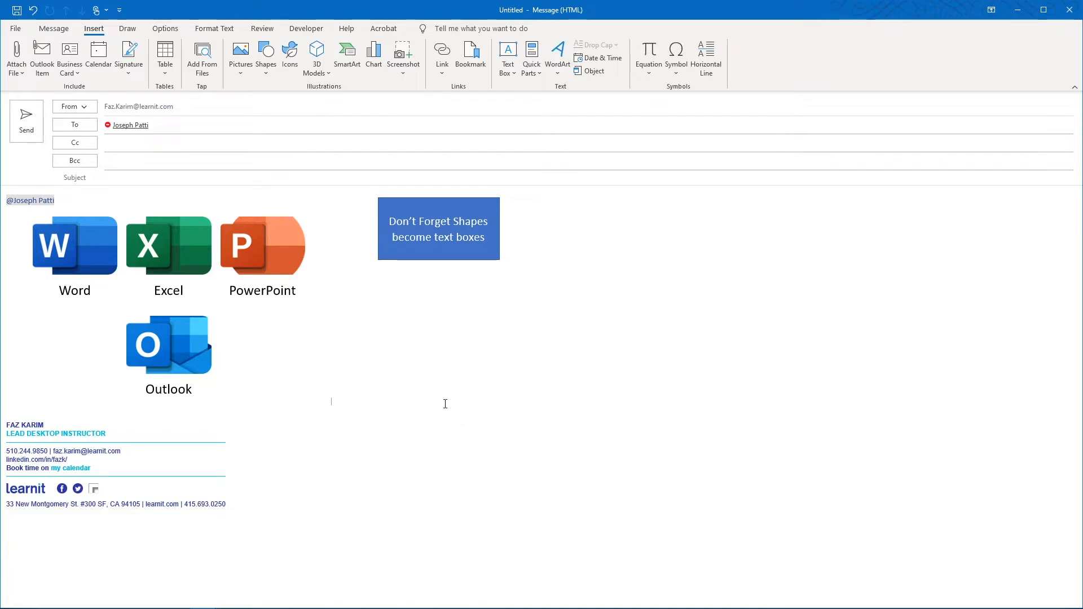
pyautogui.hotkey('ctrl', '2')
pyautogui.moveTo(109, 35); pyautogui.dragTo(150, 92)
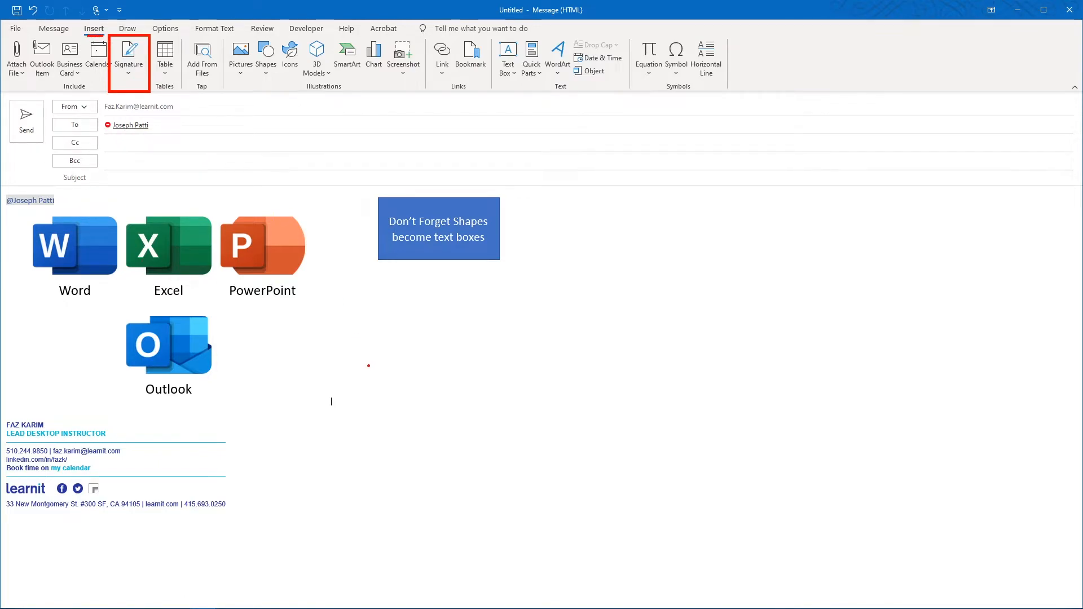
# Browse the Message tab's Signature list showing Heff Sig, Learn it and Learnit Signature
pyautogui.press('Escape')
pyautogui.click(54, 29)
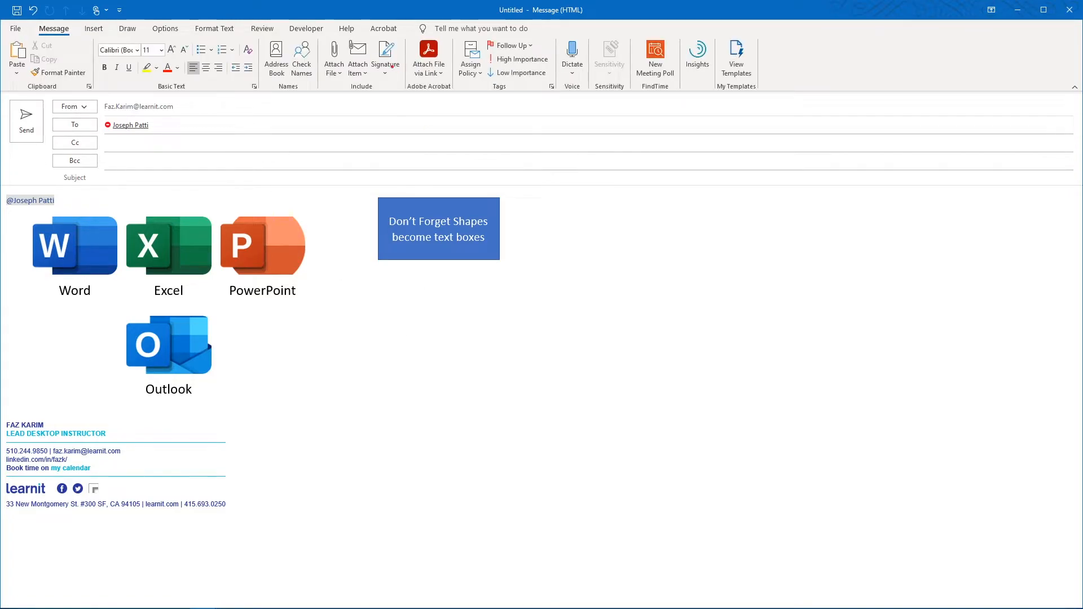
pyautogui.moveTo(379, 89); pyautogui.dragTo(404, 88)
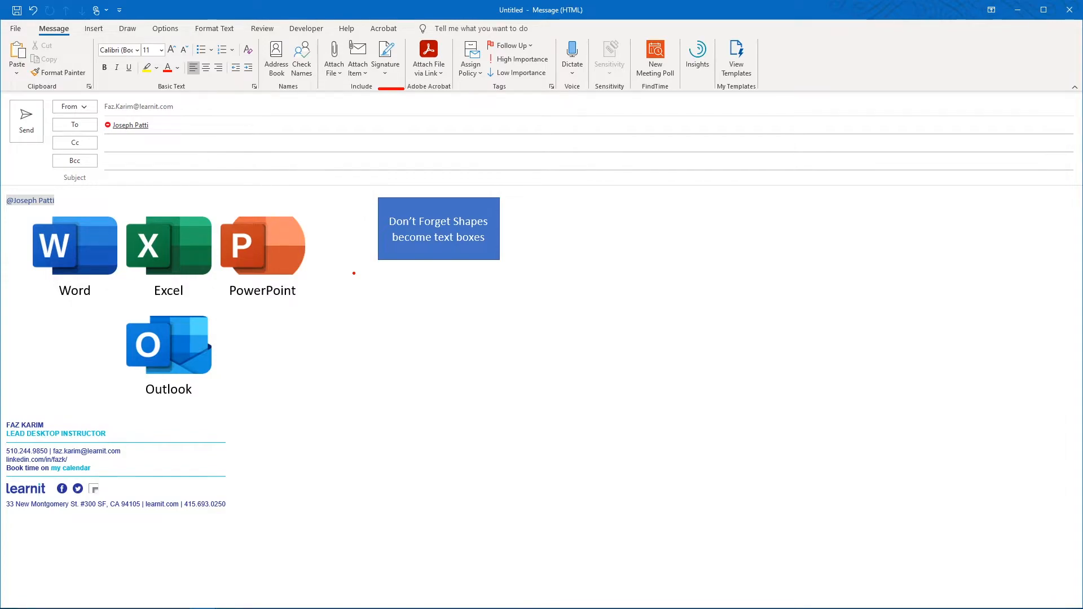
pyautogui.press('Escape')
pyautogui.click(384, 74)
pyautogui.hotkey('ctrl', '2')
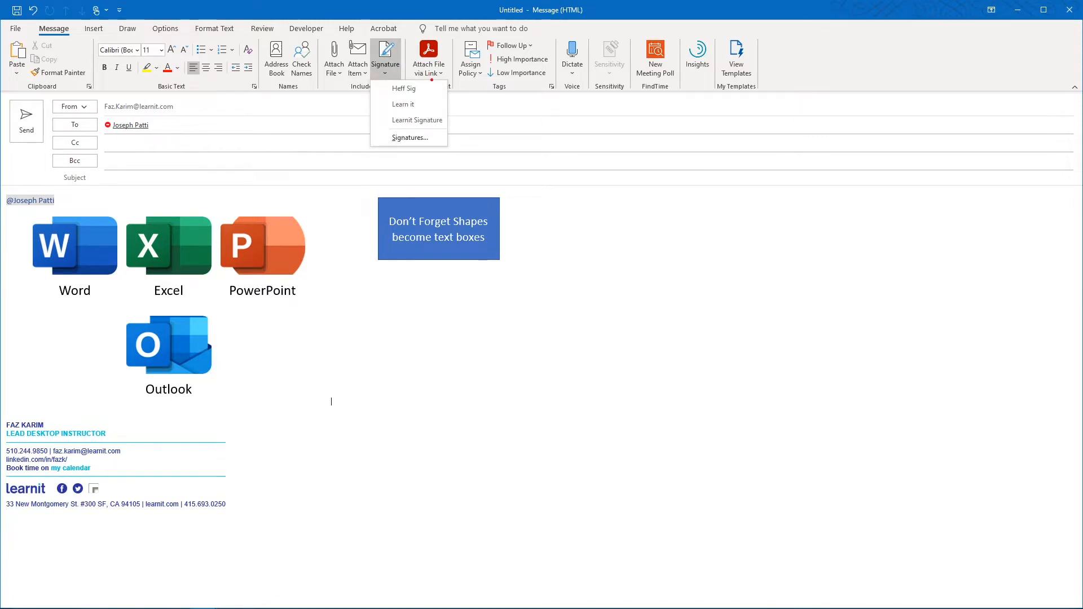
pyautogui.moveTo(433, 80)
pyautogui.mouseDown()
pyautogui.moveTo(446, 81)
pyautogui.moveTo(454, 115)
pyautogui.moveTo(443, 147)
pyautogui.mouseUp()
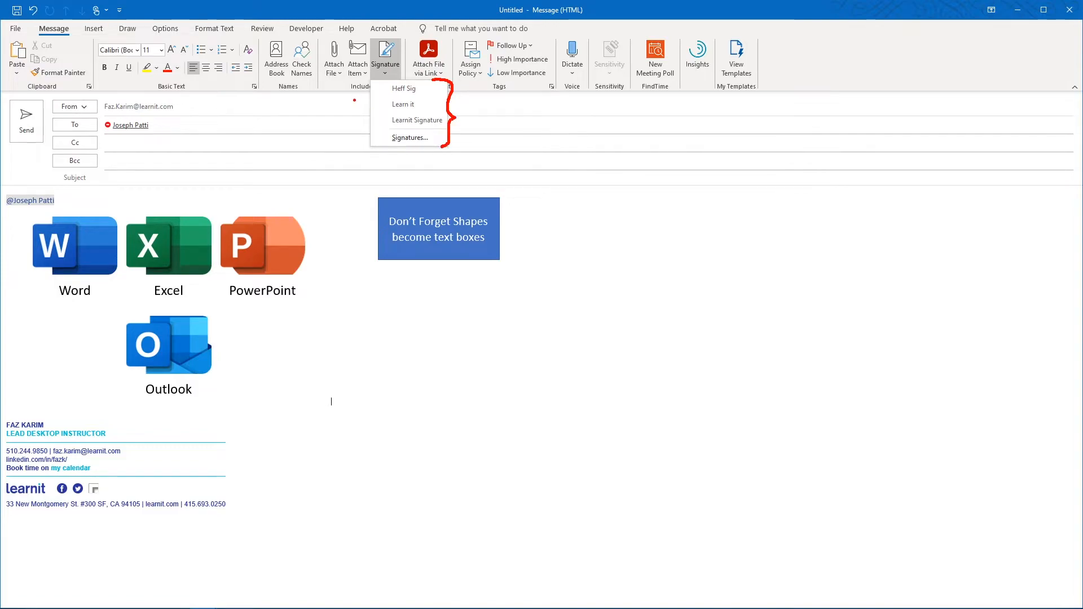
pyautogui.moveTo(354, 100)
pyautogui.mouseDown()
pyautogui.moveTo(382, 83)
pyautogui.moveTo(376, 119)
pyautogui.moveTo(385, 116)
pyautogui.mouseUp()
pyautogui.moveTo(384, 165); pyautogui.dragTo(409, 145)
pyautogui.moveTo(399, 149); pyautogui.dragTo(409, 146)
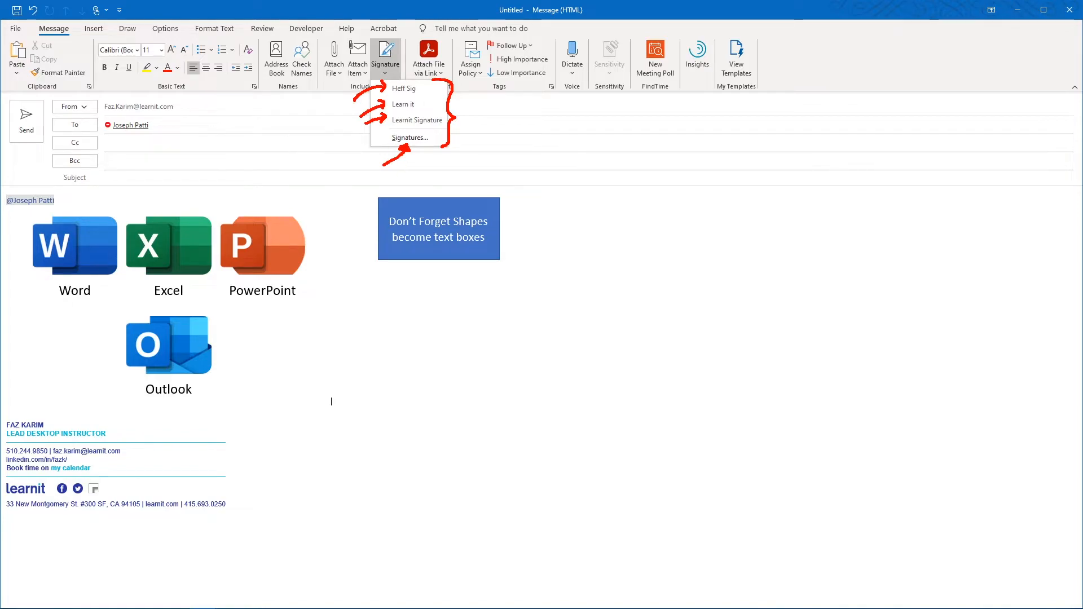
pyautogui.moveTo(43, 36); pyautogui.dragTo(77, 38)
pyautogui.press('Escape')
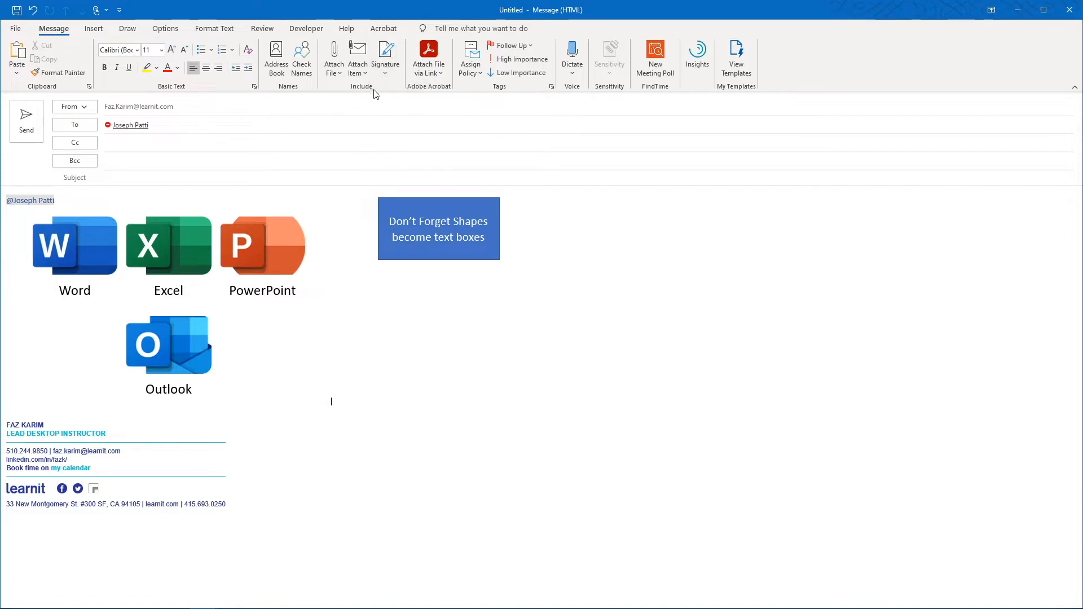
pyautogui.click(385, 56)
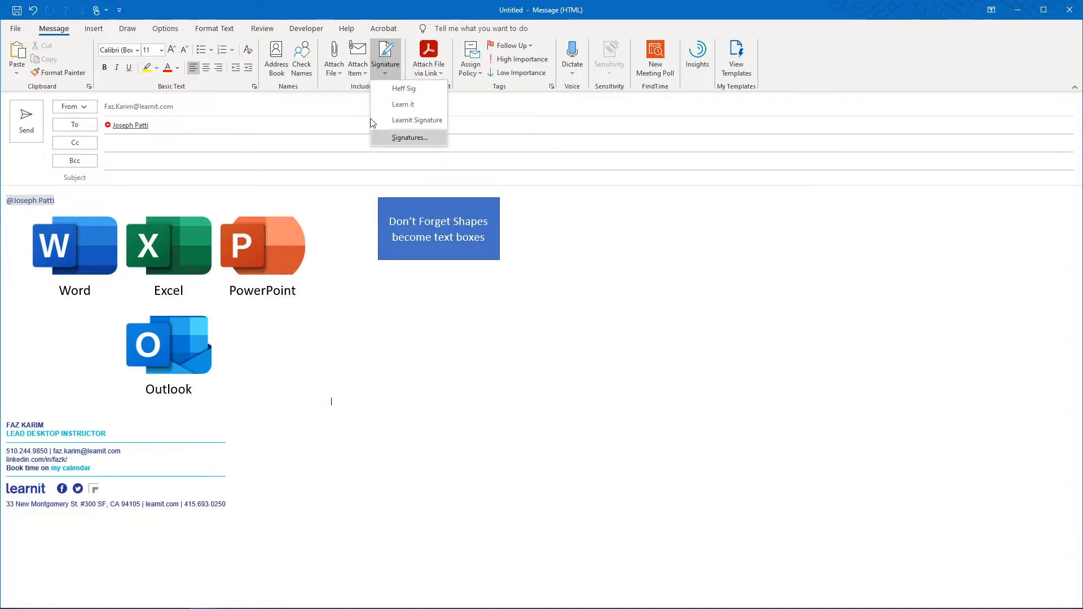
pyautogui.click(337, 105)
# Check the same signature list under Insert, then reopen it from the Message tab
pyautogui.click(94, 29)
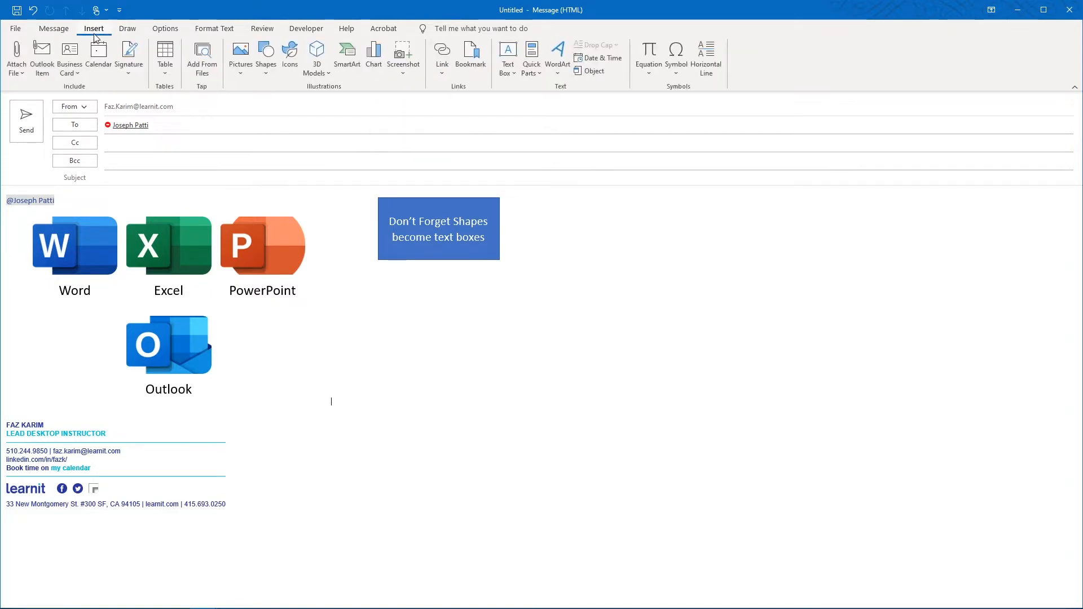
pyautogui.click(129, 56)
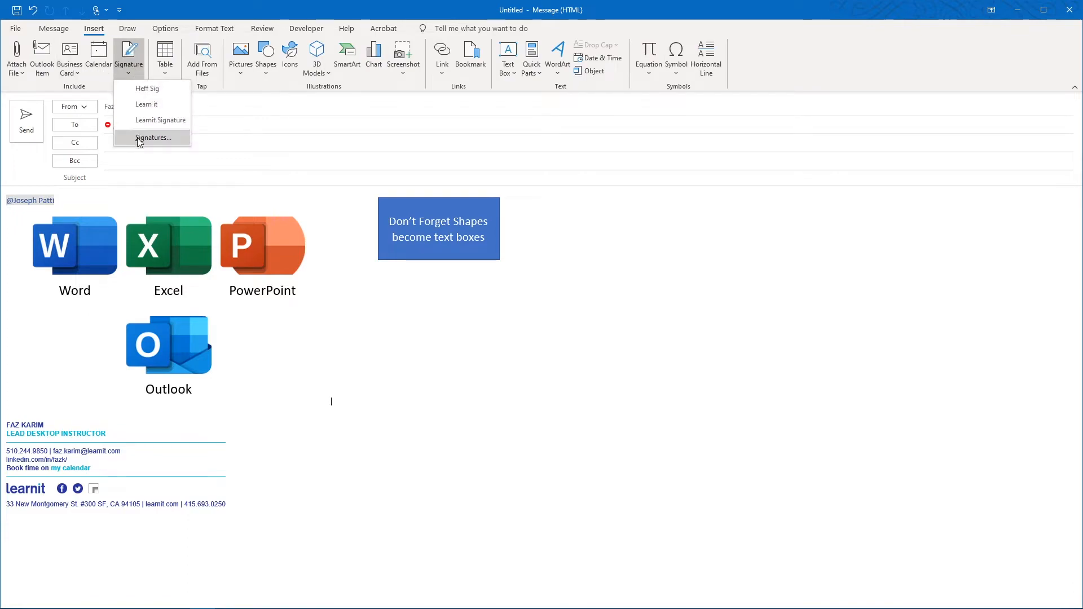
pyautogui.click(268, 109)
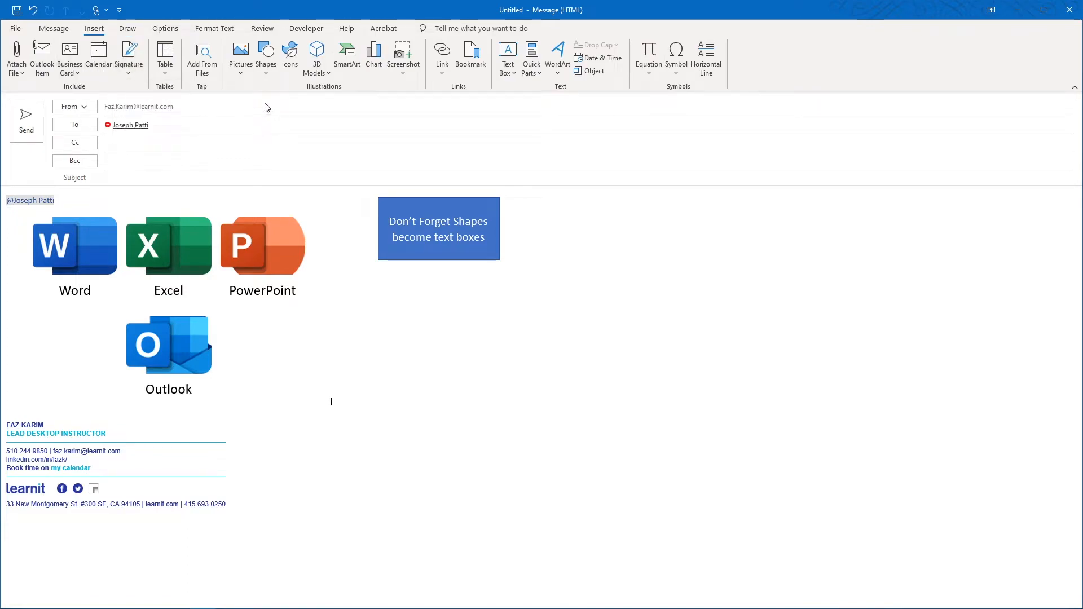
pyautogui.click(54, 29)
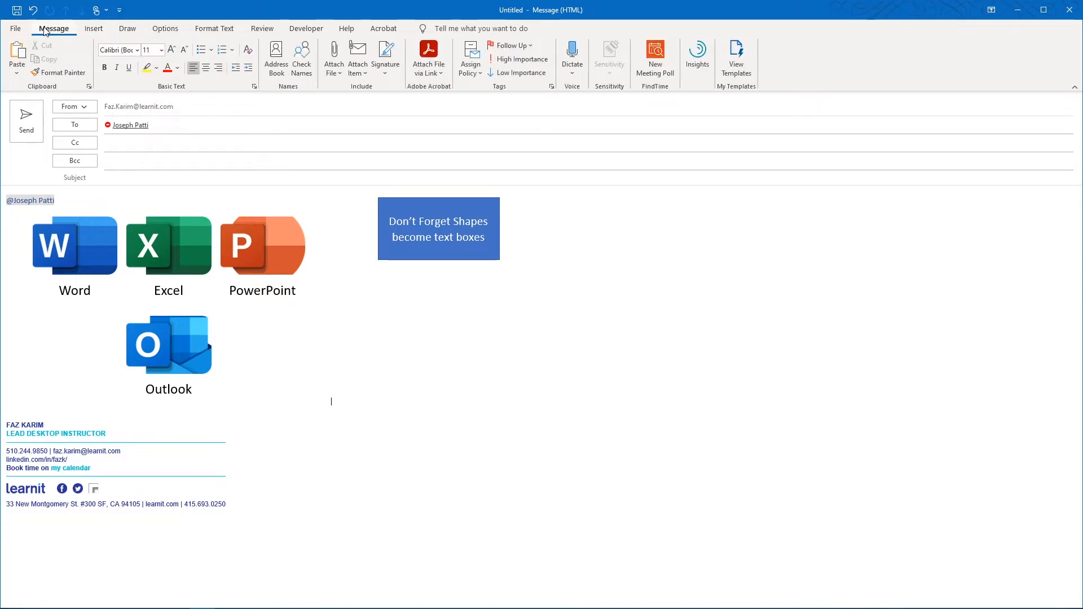
pyautogui.click(386, 57)
# Open Signatures and Stationery and enter 'Example Signature' as a new signature's name
pyautogui.click(415, 139)
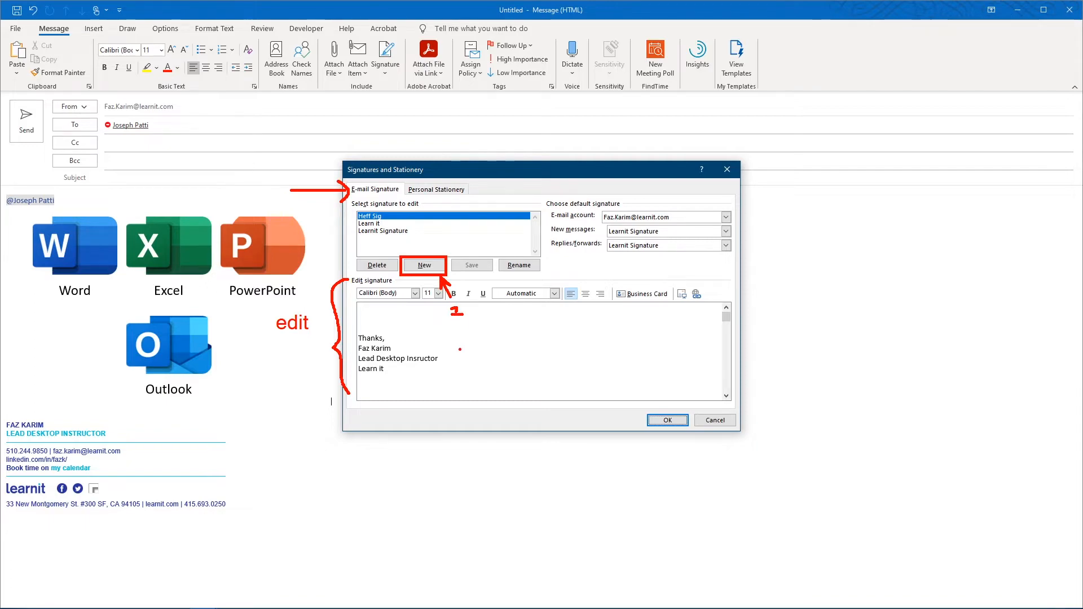
pyautogui.click(426, 266)
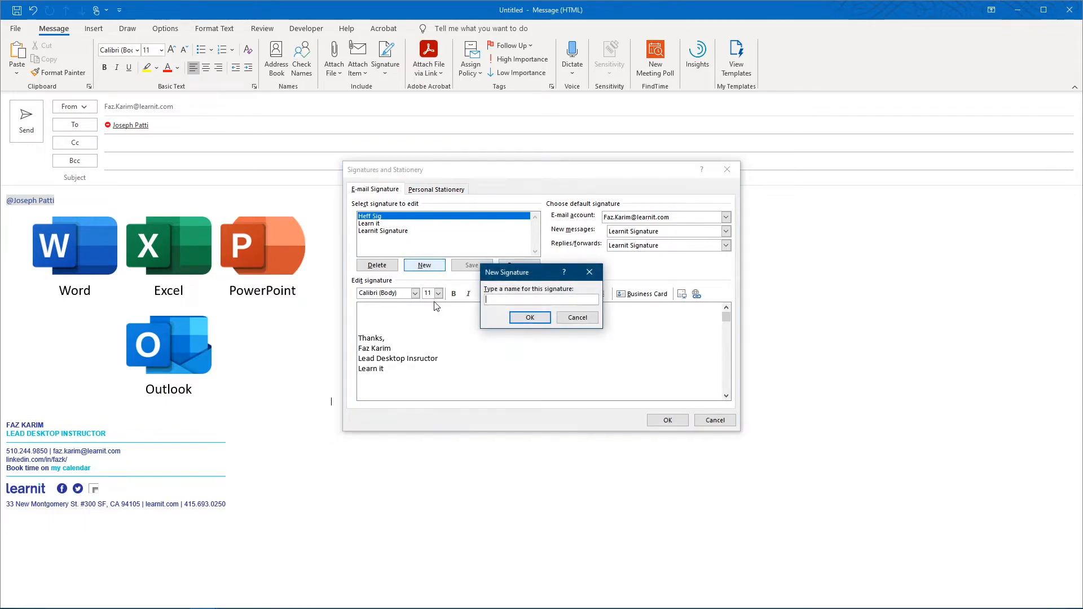
pyautogui.write('Exa')
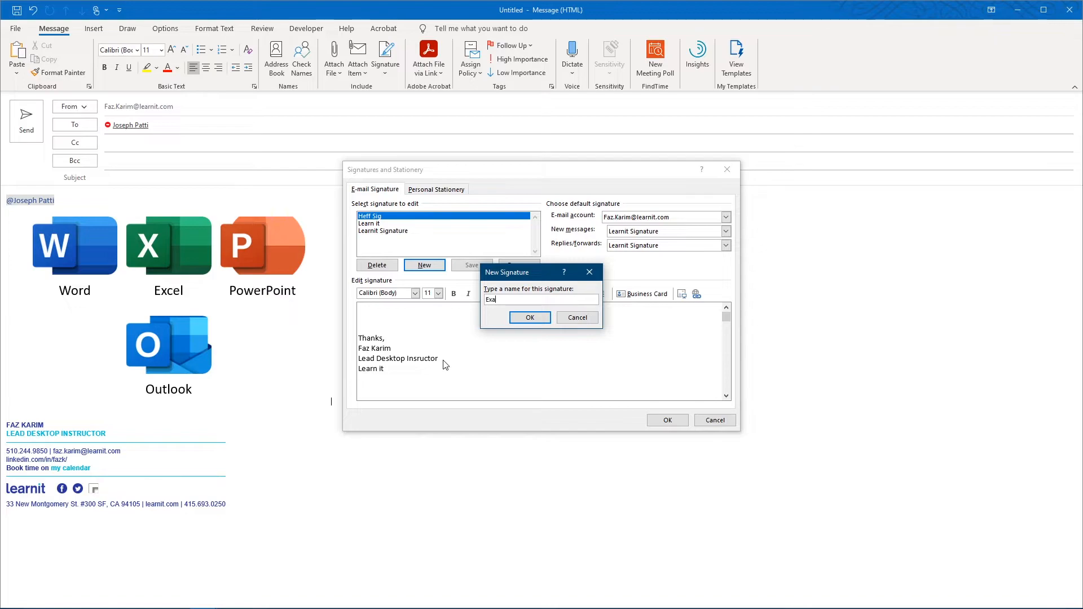
pyautogui.write('mple Signature')
# Confirm the Example Signature name and type 'Thanks,' with your name below it
pyautogui.click(533, 321)
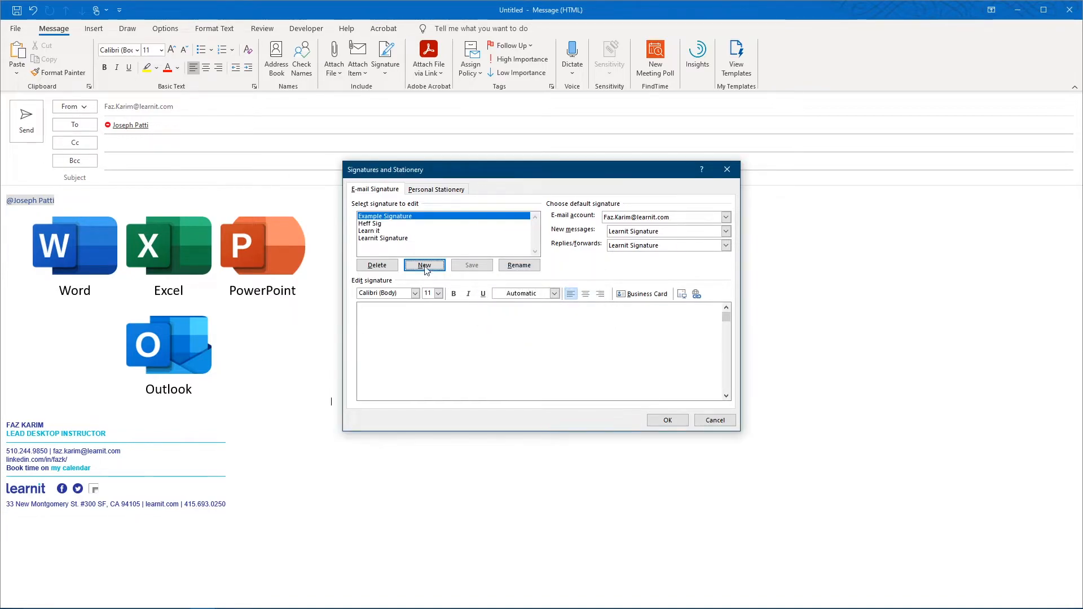
pyautogui.click(373, 311)
pyautogui.write('THan')
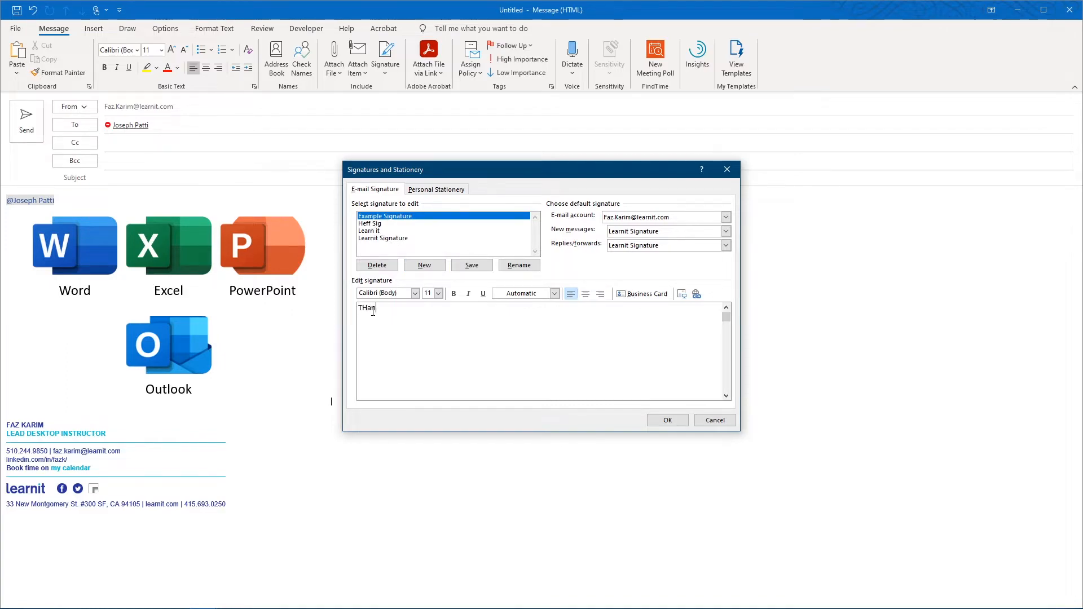
pyautogui.write('ks,')
pyautogui.press('Return')
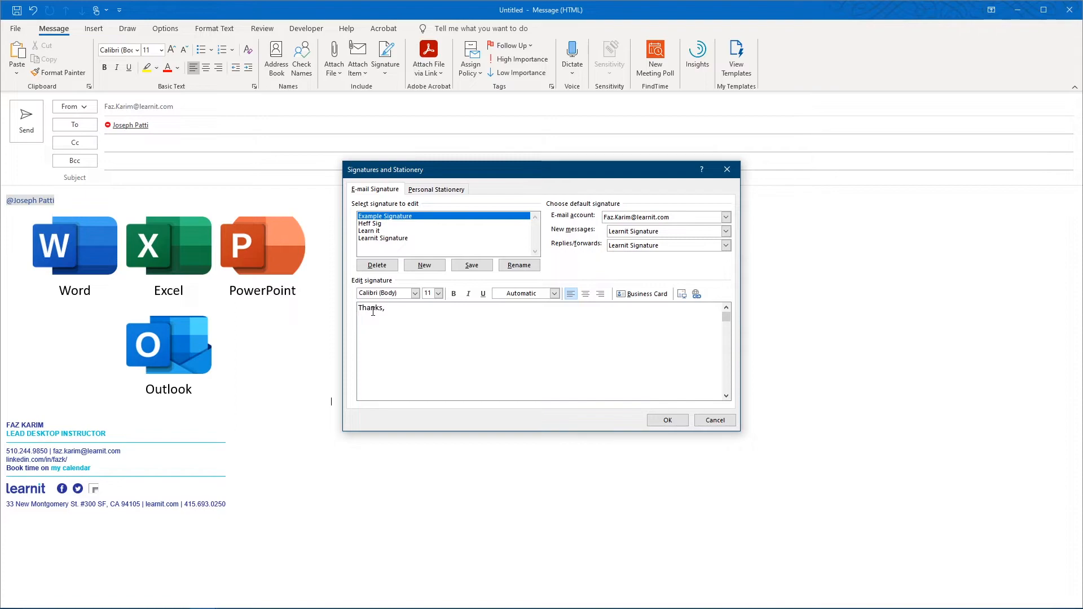
pyautogui.write('Faz K')
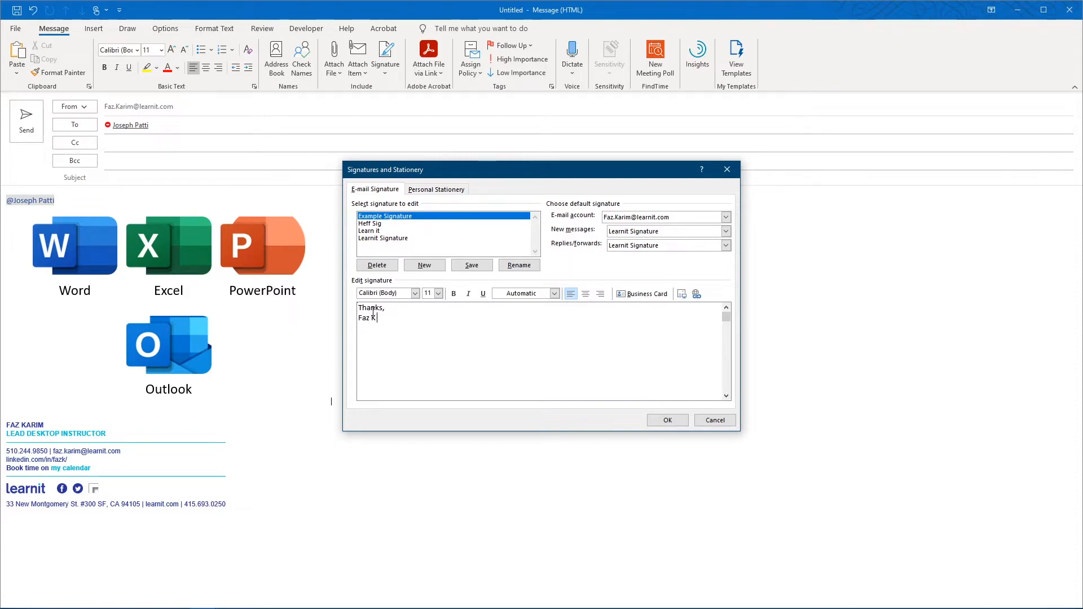
pyautogui.write('arim')
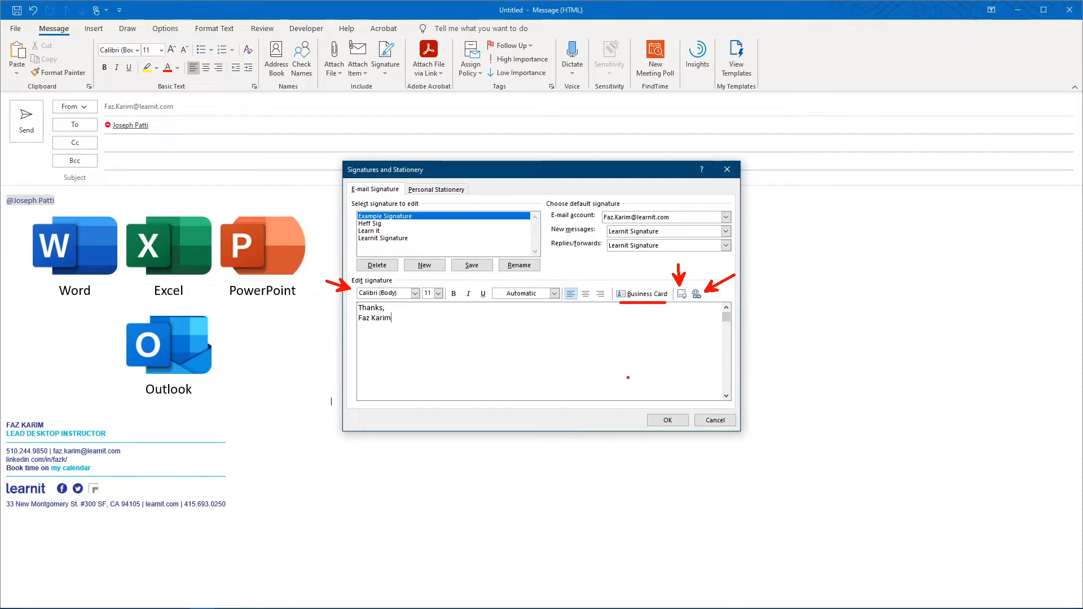
# Insert your own business card, delete the leftover typed name, and save the signature
pyautogui.click(642, 294)
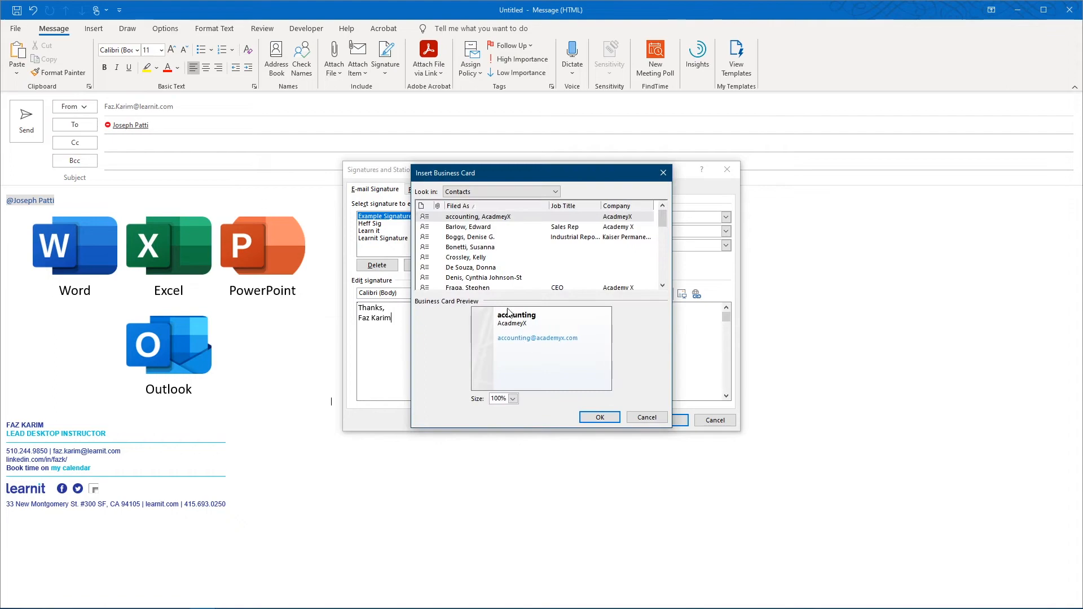
pyautogui.scroll(-5, 517, 225)
pyautogui.scroll(-1, 518, 225)
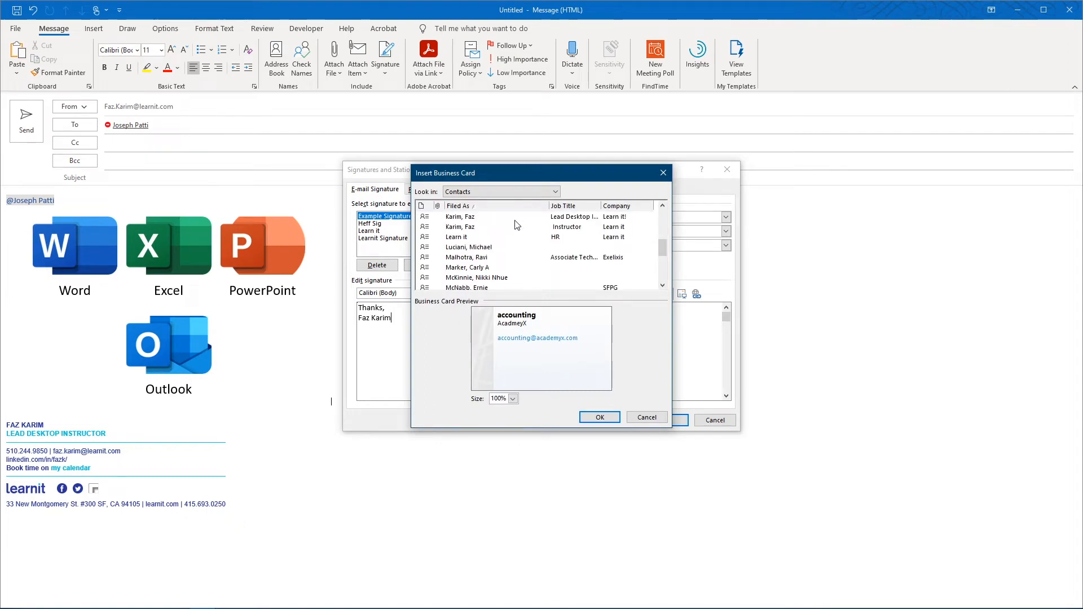
pyautogui.click(486, 218)
pyautogui.click(600, 417)
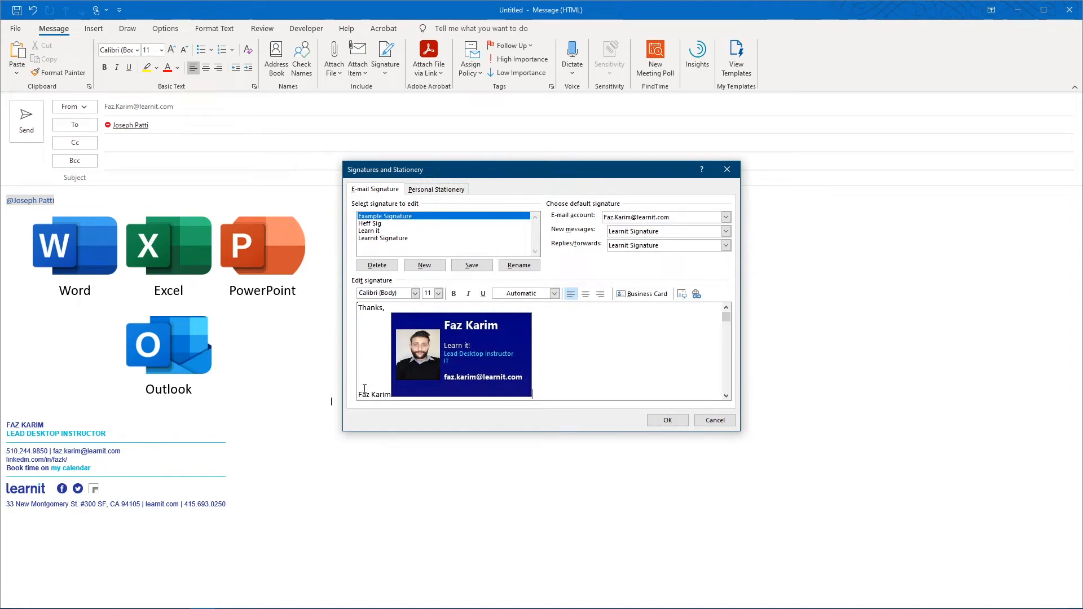
pyautogui.moveTo(391, 395); pyautogui.dragTo(366, 391)
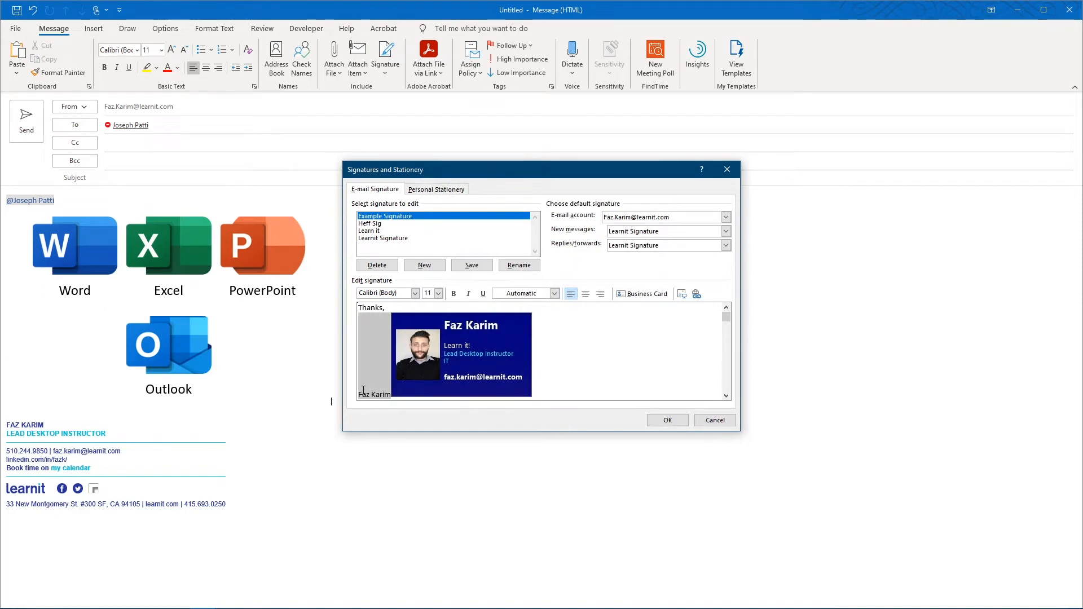
pyautogui.press('Delete')
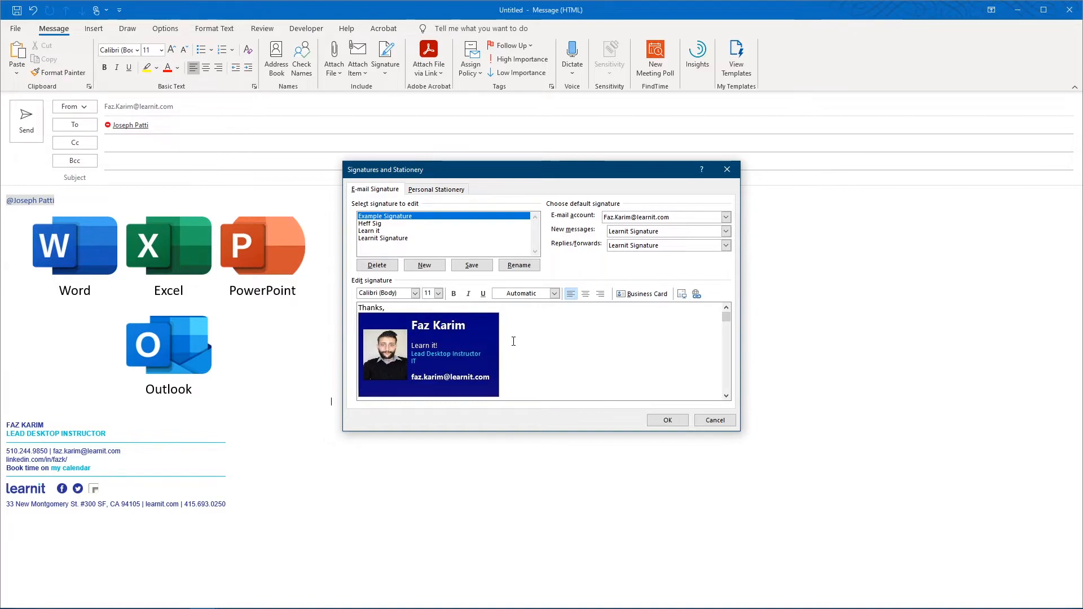
pyautogui.click(477, 266)
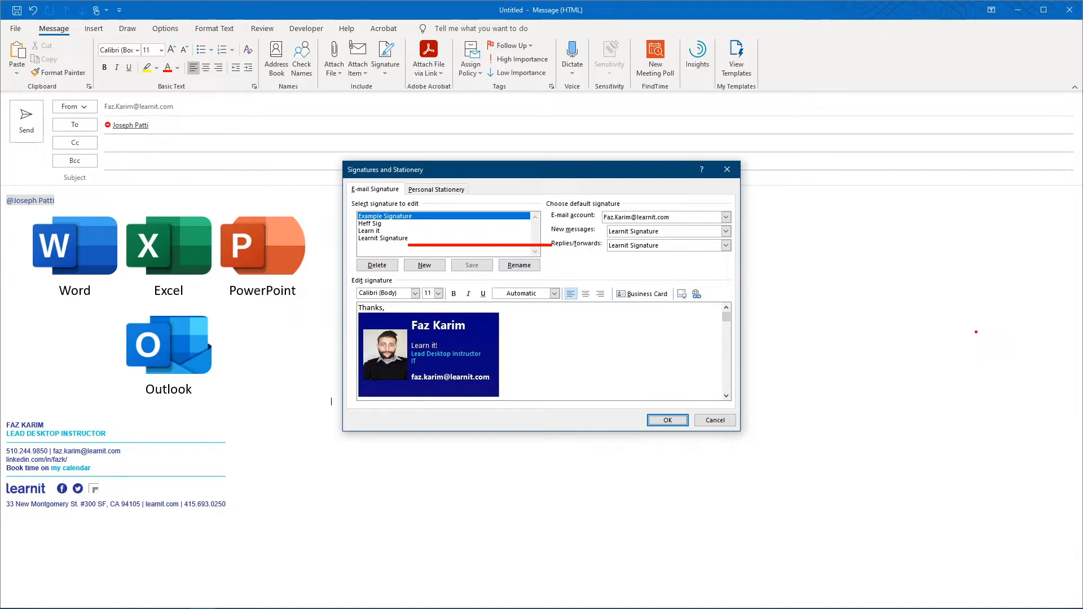
pyautogui.press('Escape')
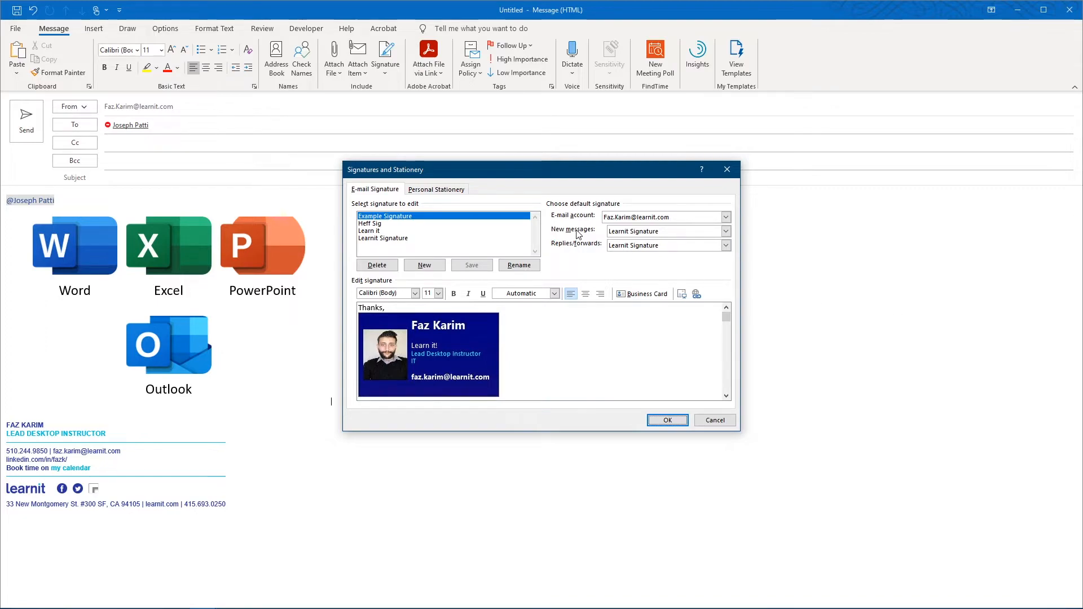
pyautogui.click(726, 247)
pyautogui.click(725, 248)
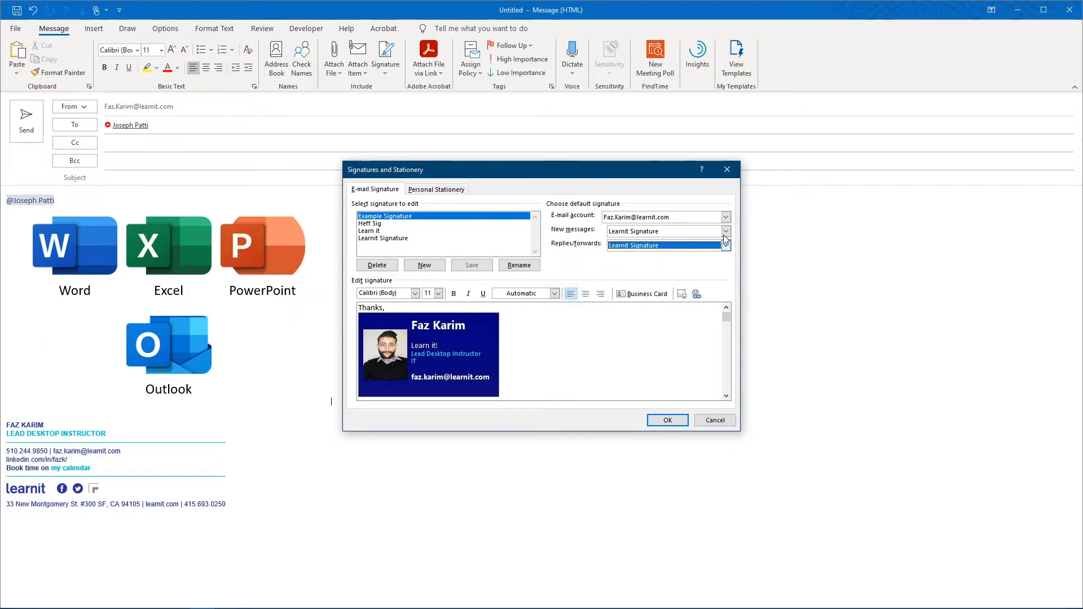
pyautogui.click(726, 232)
pyautogui.click(727, 231)
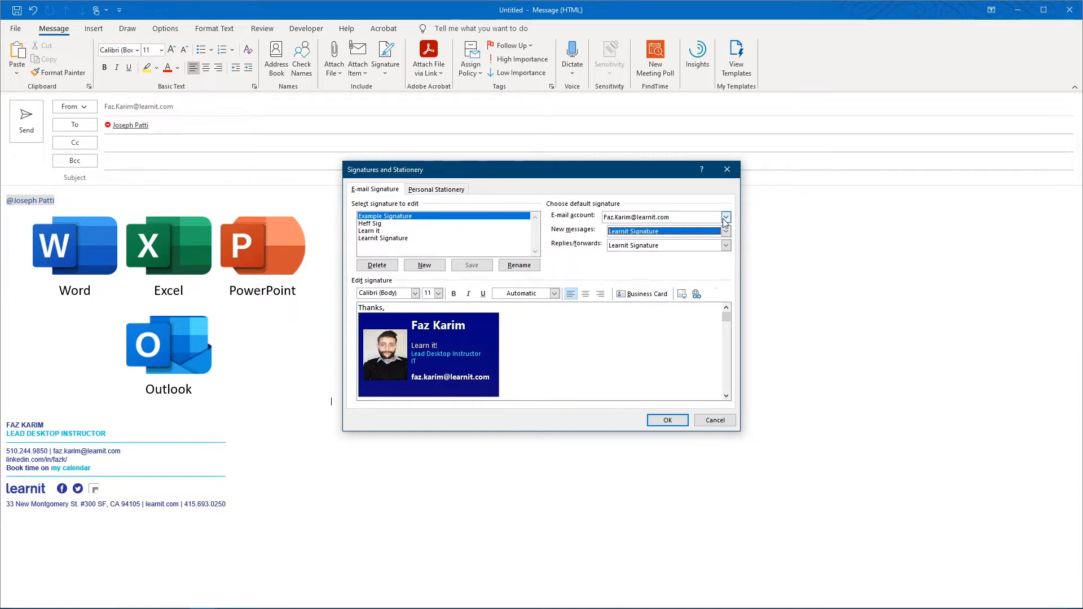
pyautogui.click(725, 218)
pyautogui.click(726, 219)
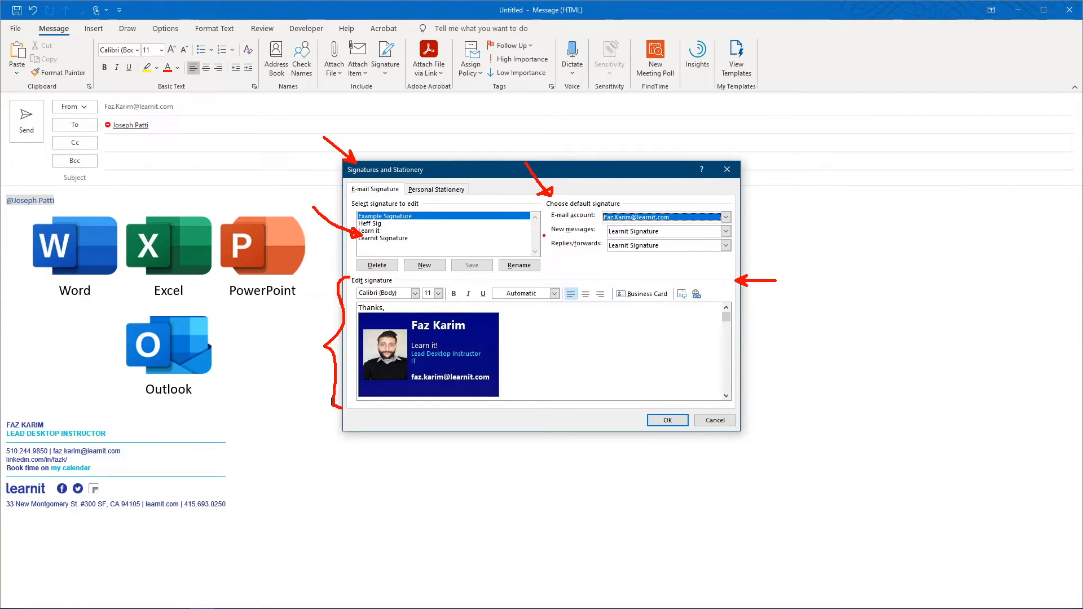
# Dismiss the signature settings and the untitled draft to get back to the Inbox
pyautogui.press('Escape')
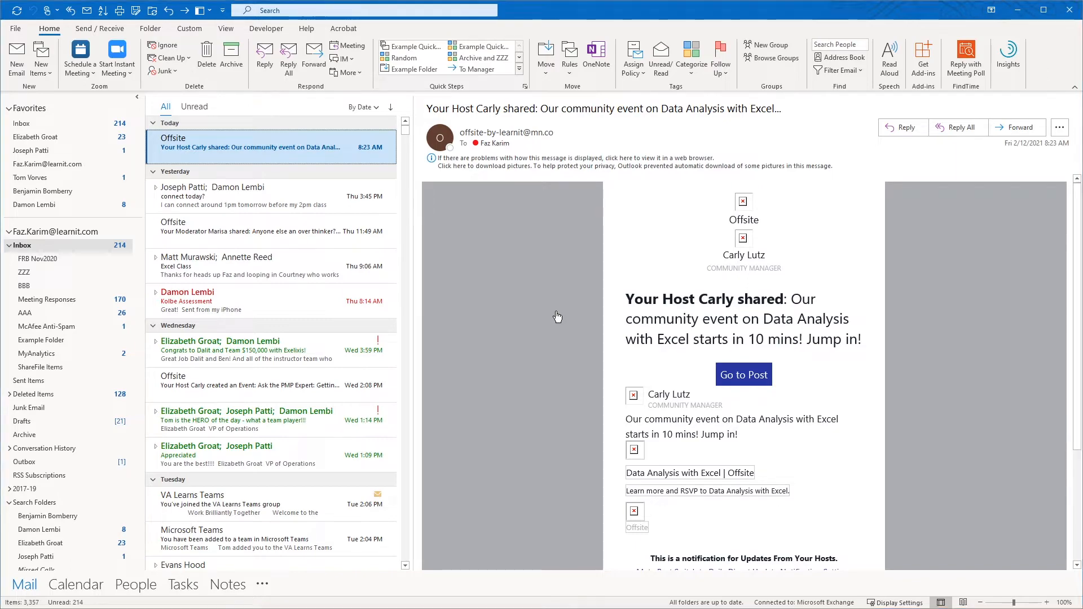
# Open the File backstage Info page showing the Exchange account's information
pyautogui.moveTo(12, 35); pyautogui.dragTo(229, 176)
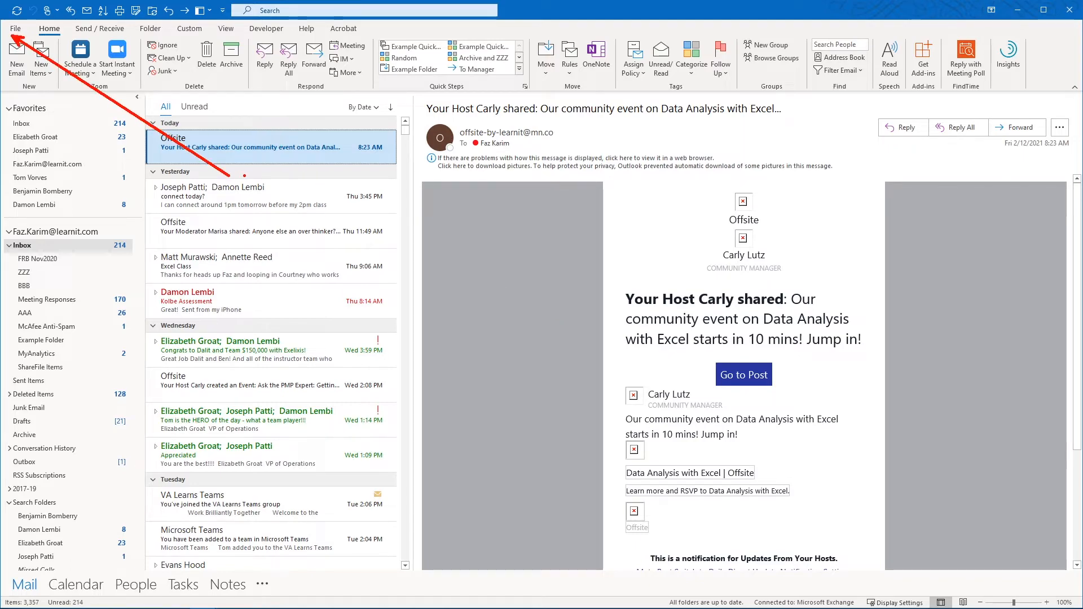
pyautogui.press('t')
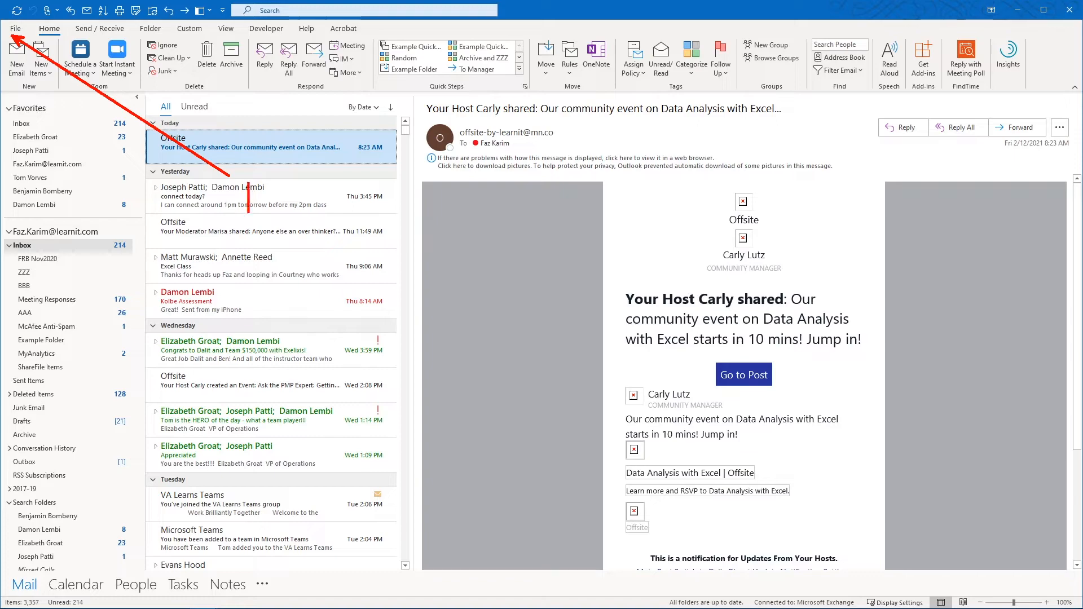
pyautogui.write('back')
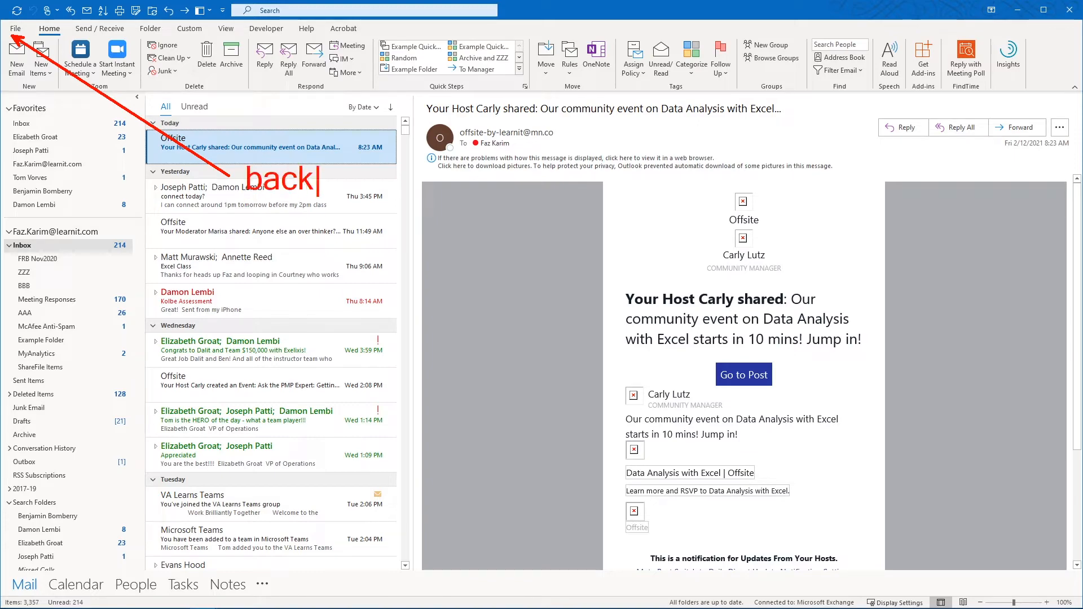
pyautogui.write(' stage view `')
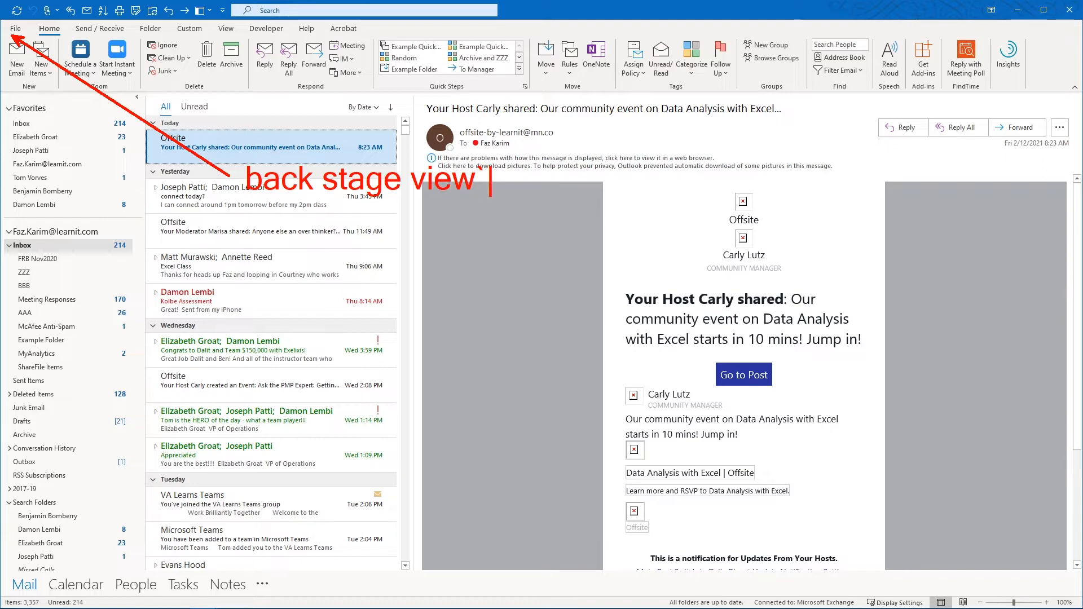
pyautogui.press('Escape')
pyautogui.press('Escape')
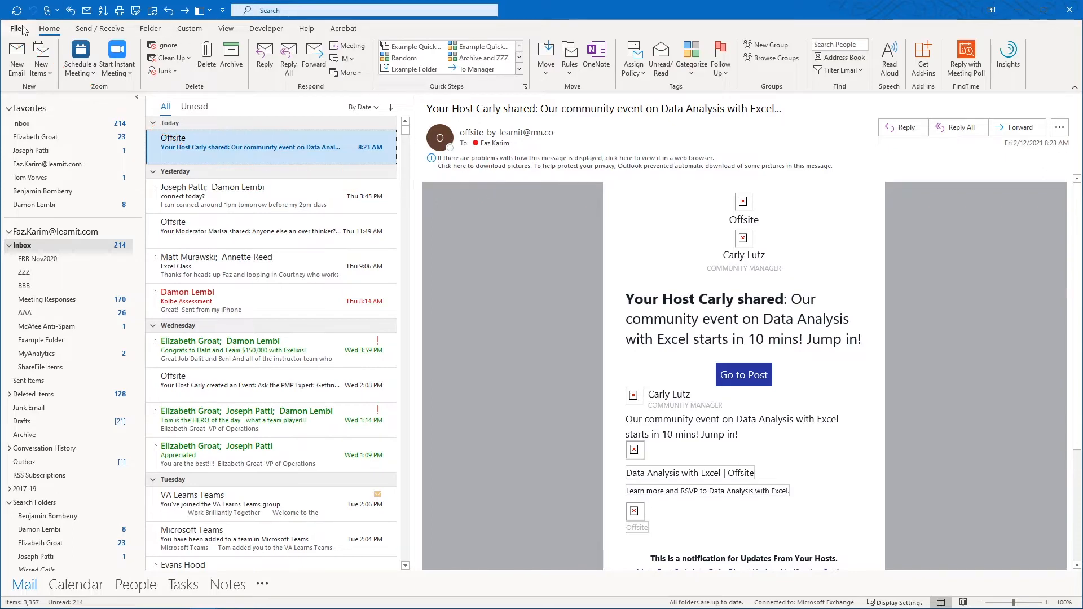
pyautogui.click(15, 28)
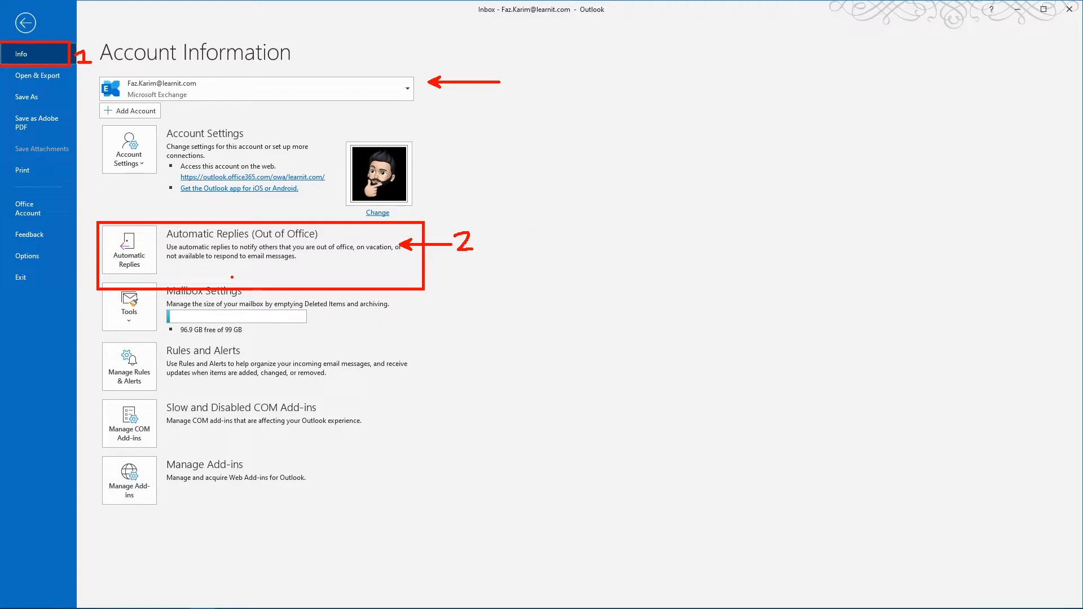
pyautogui.click(28, 23)
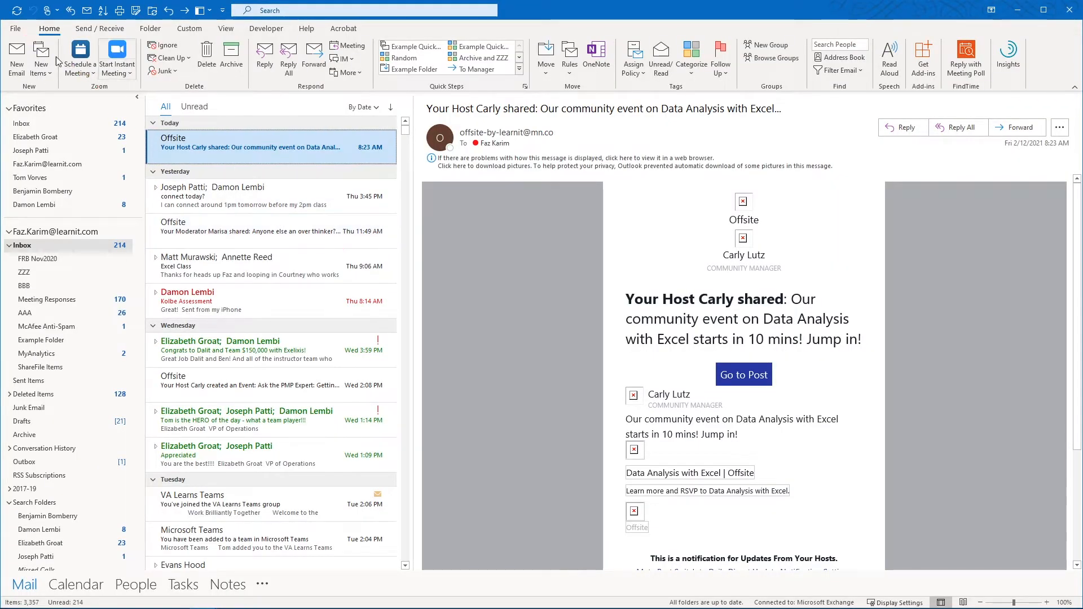
pyautogui.click(16, 28)
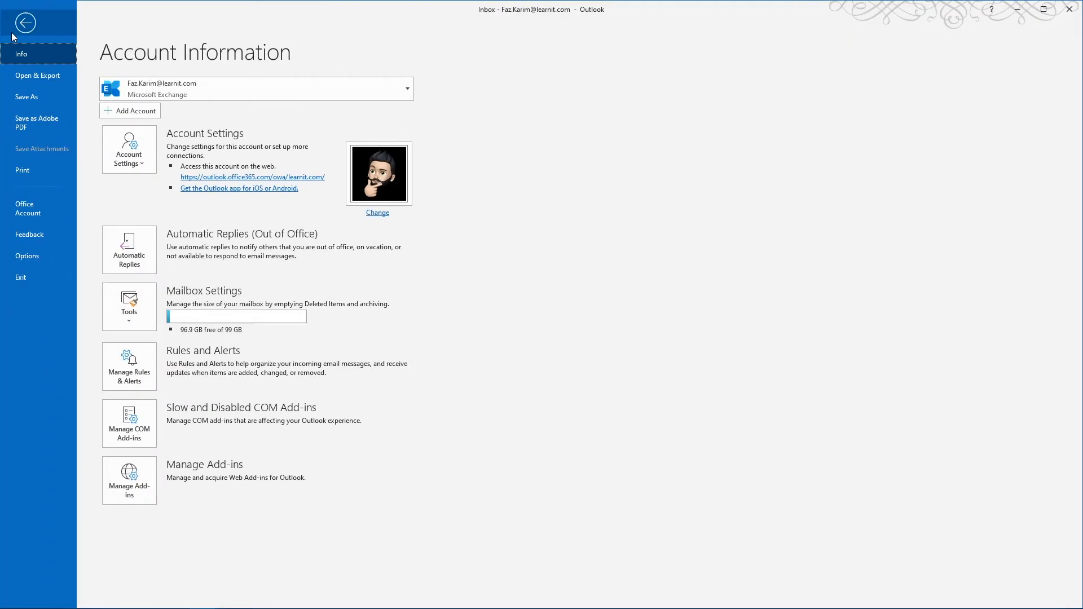
# Open Automatic Replies and select 'Send automatic replies'
pyautogui.click(137, 263)
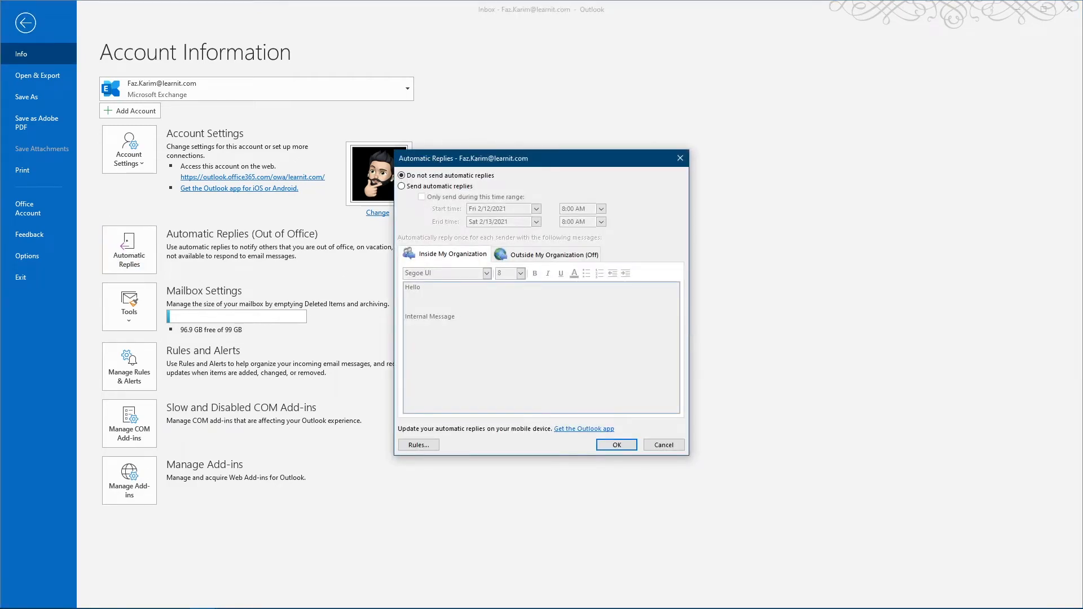
pyautogui.moveTo(381, 127); pyautogui.dragTo(392, 155)
pyautogui.moveTo(495, 176); pyautogui.dragTo(522, 172)
pyautogui.moveTo(375, 160)
pyautogui.mouseDown()
pyautogui.moveTo(400, 190)
pyautogui.moveTo(392, 194)
pyautogui.mouseUp()
pyautogui.press('Escape')
pyautogui.click(402, 187)
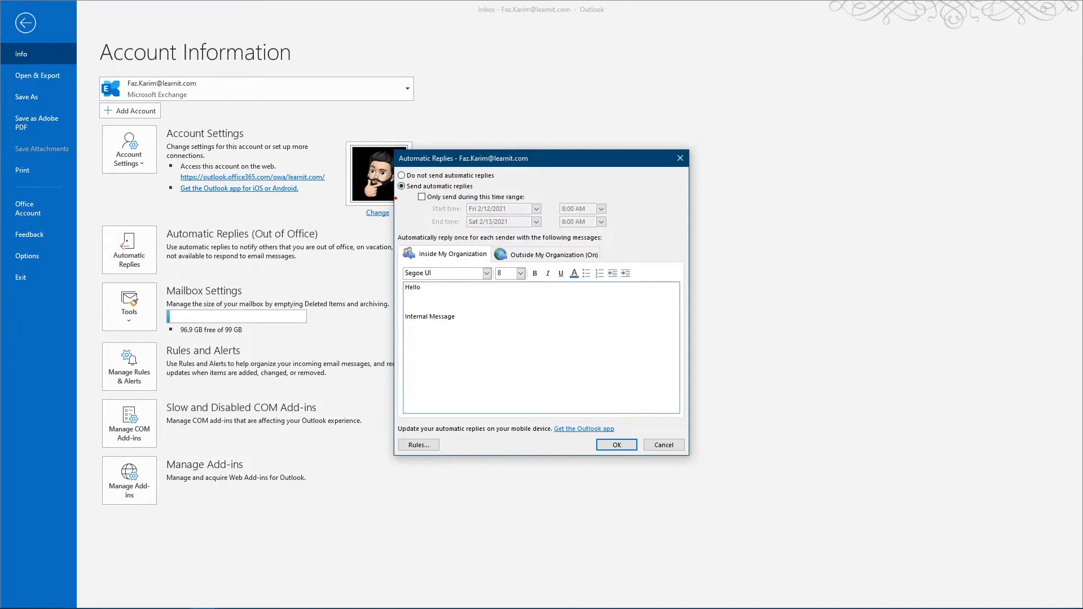
pyautogui.moveTo(397, 197)
pyautogui.mouseDown()
pyautogui.moveTo(376, 240)
pyautogui.moveTo(382, 302)
pyautogui.moveTo(367, 322)
pyautogui.moveTo(374, 406)
pyautogui.moveTo(384, 411)
pyautogui.mouseUp()
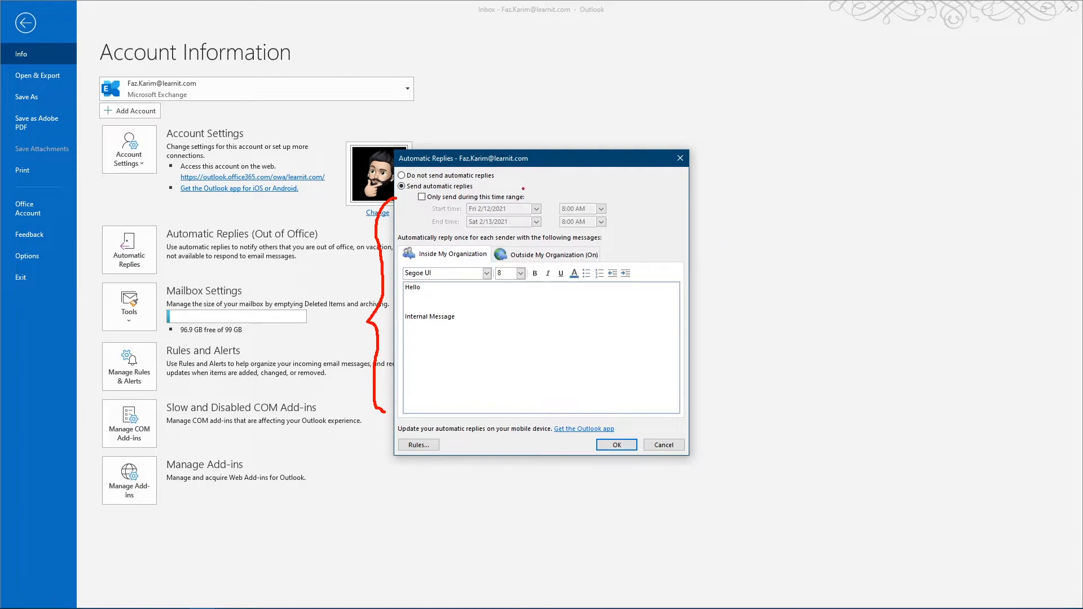
pyautogui.moveTo(523, 188); pyautogui.dragTo(566, 150)
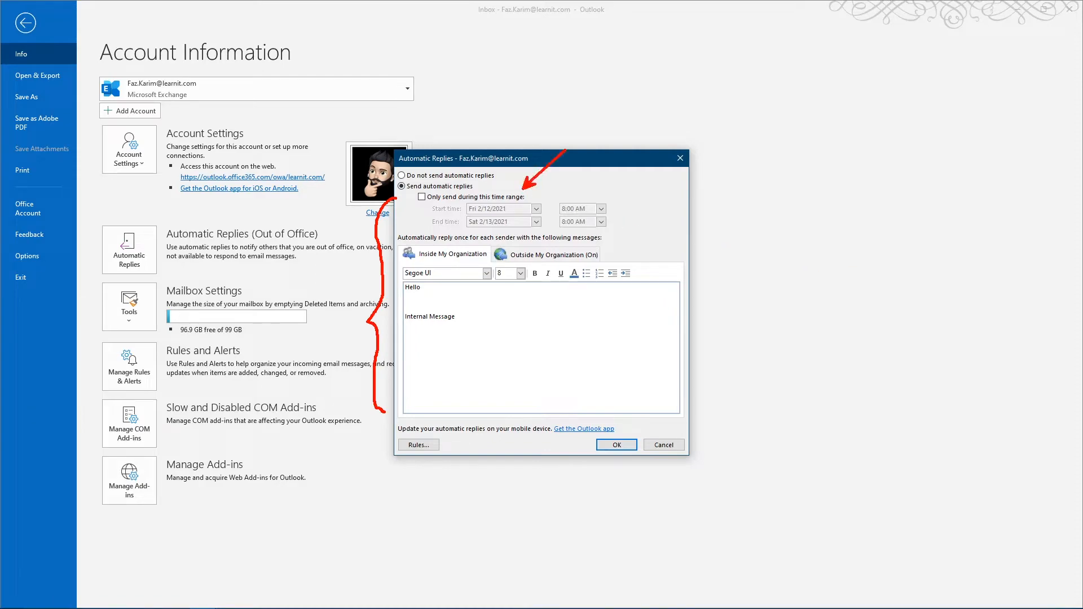
# Enable 'Only send during this time range' with end date 2/12/2021 and end time 5:00 PM
pyautogui.press('Escape')
pyautogui.click(422, 197)
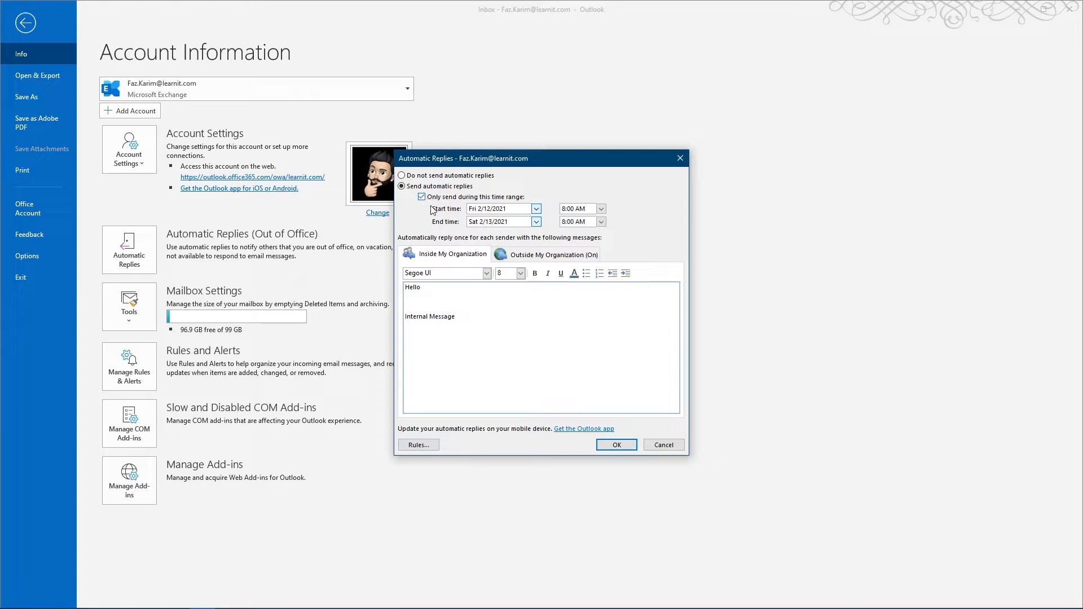
pyautogui.click(536, 222)
pyautogui.click(517, 271)
pyautogui.click(602, 222)
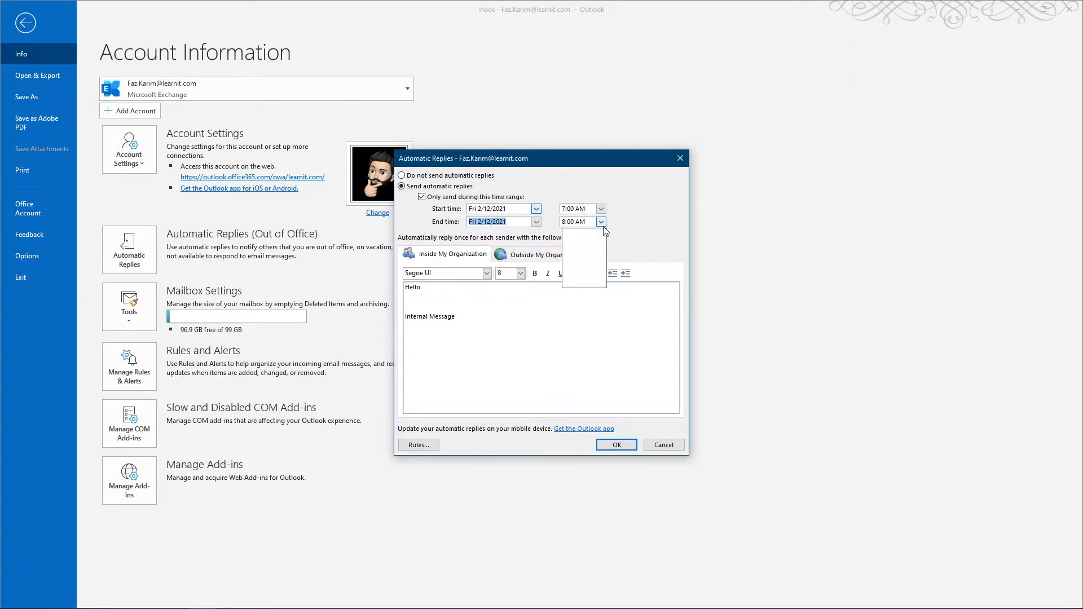
pyautogui.click(601, 283)
pyautogui.click(601, 283)
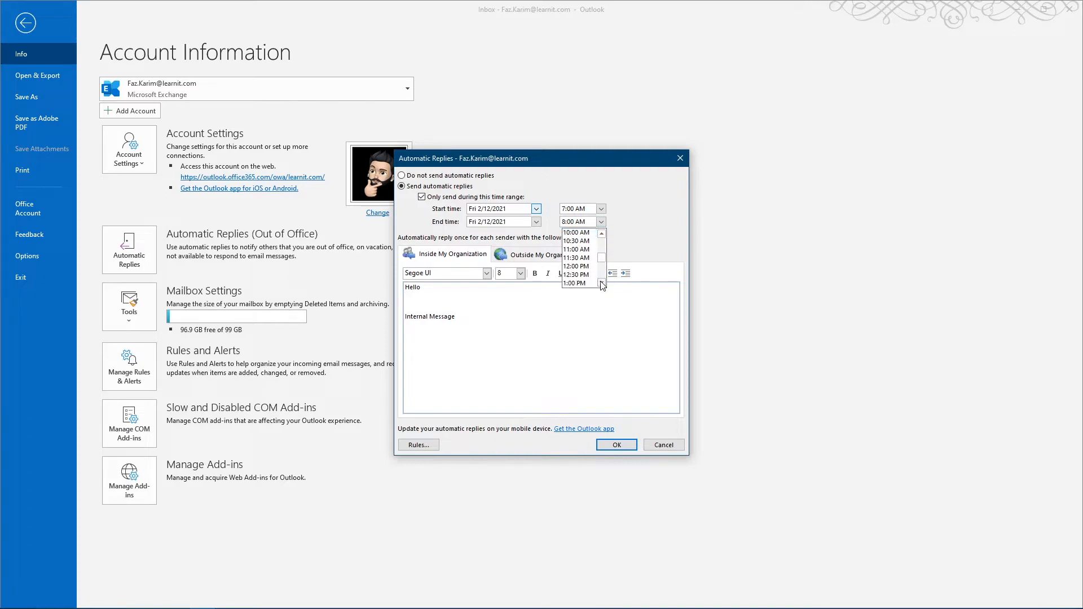
pyautogui.click(601, 283)
pyautogui.click(601, 284)
pyautogui.click(601, 283)
pyautogui.click(601, 284)
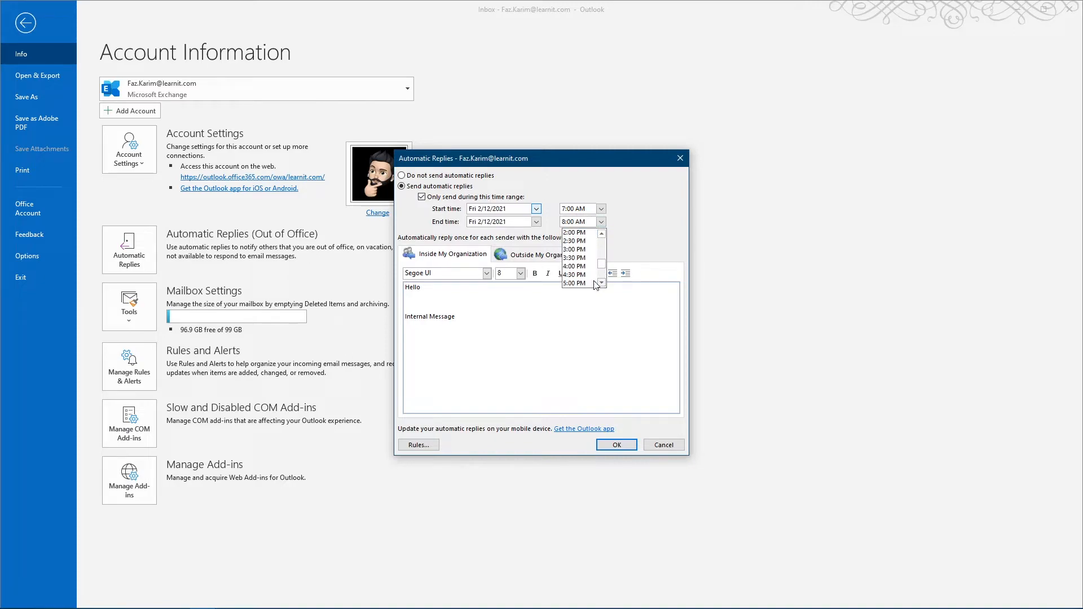
pyautogui.click(578, 284)
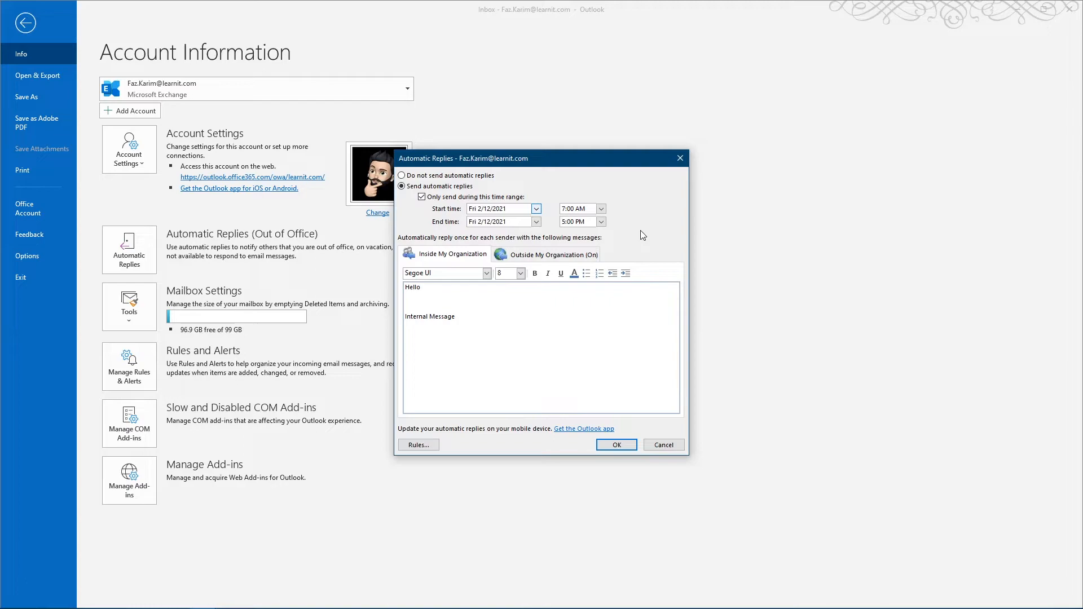
# Add 'i am on PTO 2/12/' under Hello internally, then view the Outside My Organization message
pyautogui.click(420, 287)
pyautogui.moveTo(316, 215)
pyautogui.mouseDown()
pyautogui.moveTo(327, 211)
pyautogui.moveTo(333, 228)
pyautogui.mouseUp()
pyautogui.moveTo(372, 279); pyautogui.dragTo(402, 307)
pyautogui.moveTo(401, 308); pyautogui.dragTo(394, 314)
pyautogui.press('Escape')
pyautogui.press('Return')
pyautogui.write('i am on PTO 2/12/21')
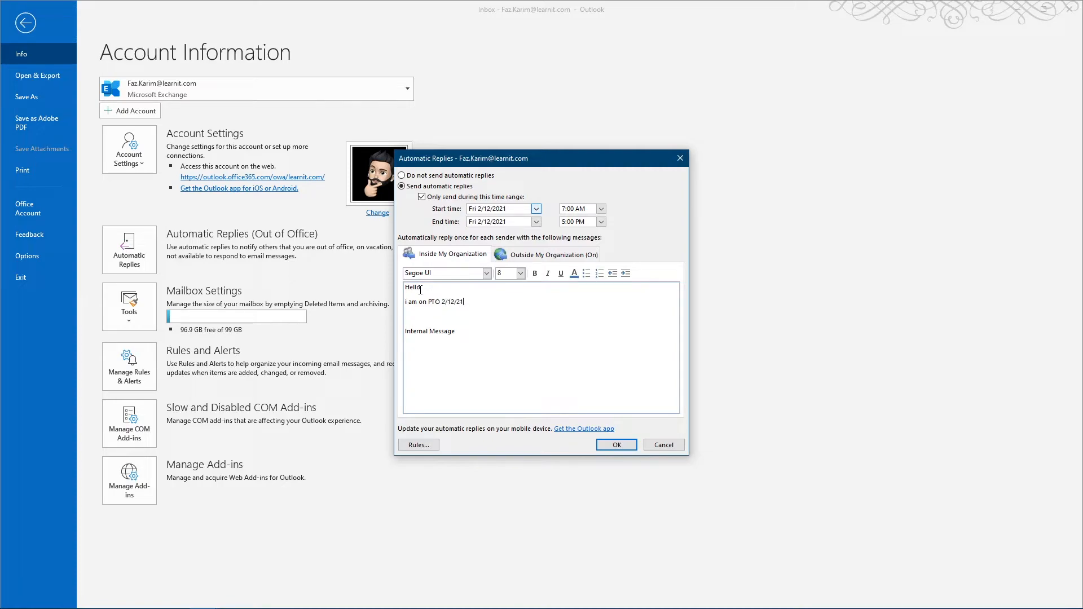
pyautogui.click(531, 260)
pyautogui.click(457, 317)
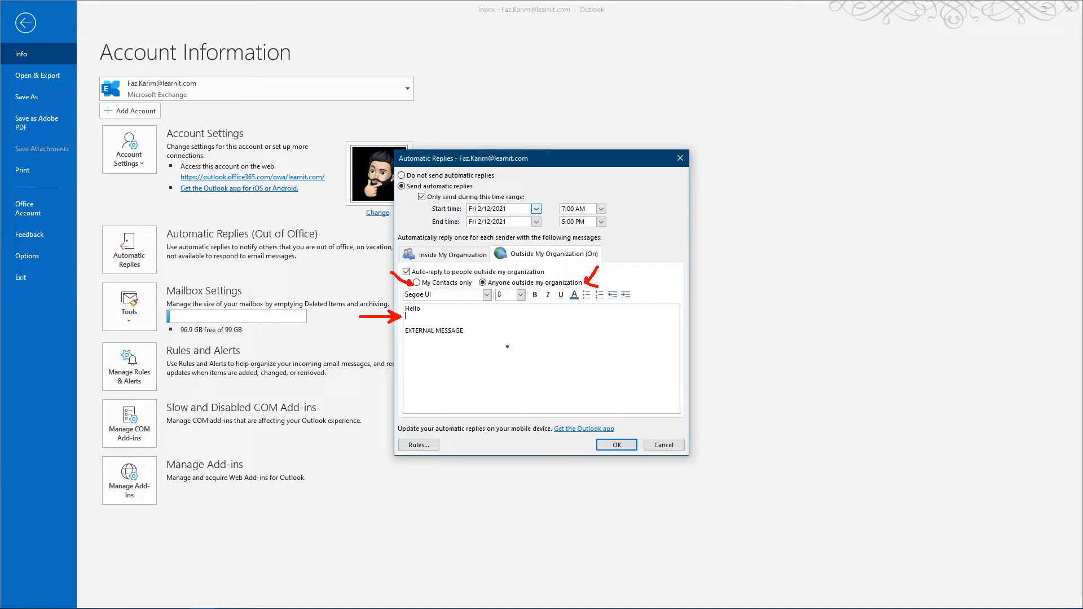
# Save the automatic replies with the outside message unchanged and return to the Inbox
pyautogui.click(452, 254)
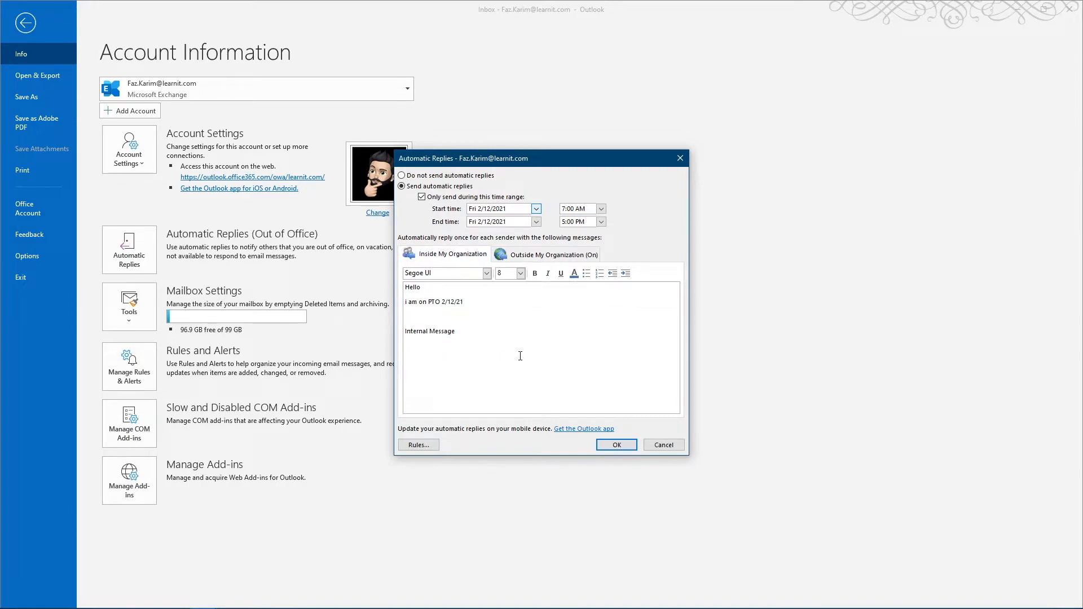
pyautogui.click(629, 446)
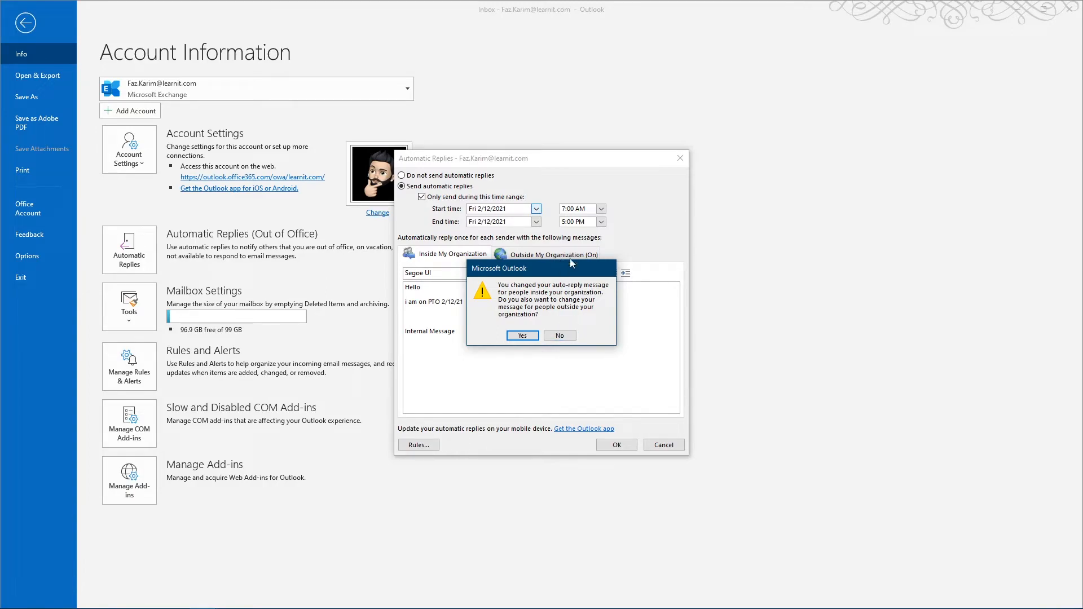
pyautogui.click(571, 337)
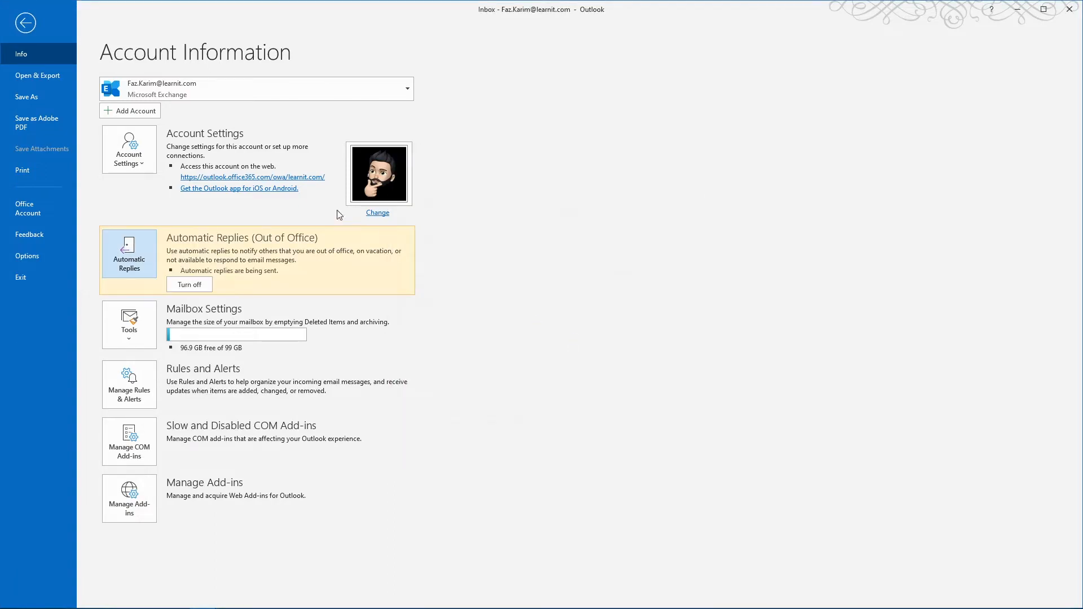
pyautogui.click(25, 22)
pyautogui.hotkey('ctrl', '2')
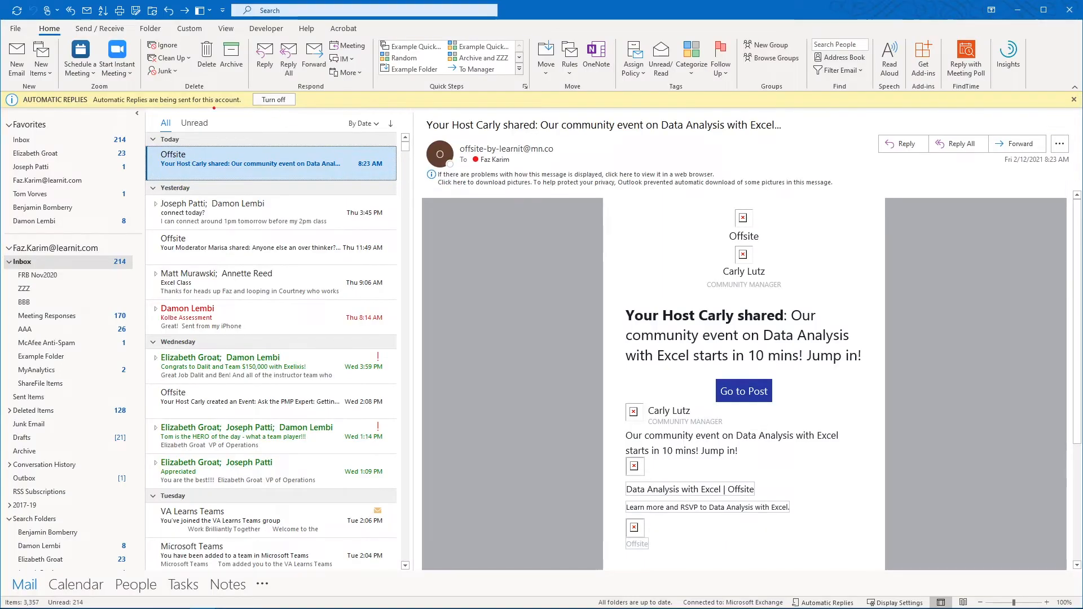
pyautogui.moveTo(10, 111); pyautogui.dragTo(299, 111)
pyautogui.moveTo(80, 111); pyautogui.dragTo(83, 156)
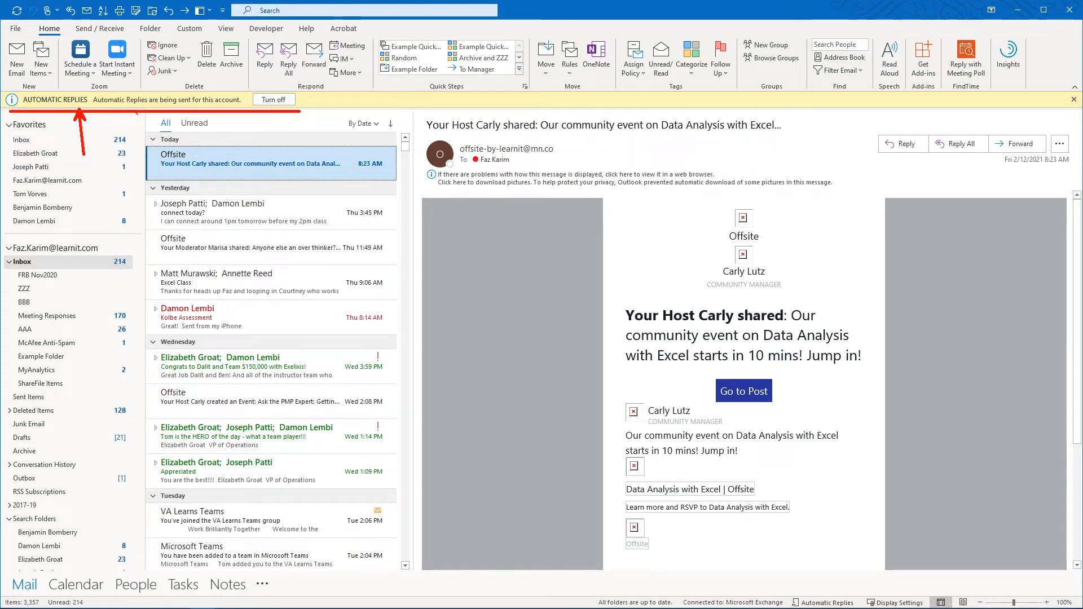
pyautogui.moveTo(200, 110); pyautogui.dragTo(202, 129)
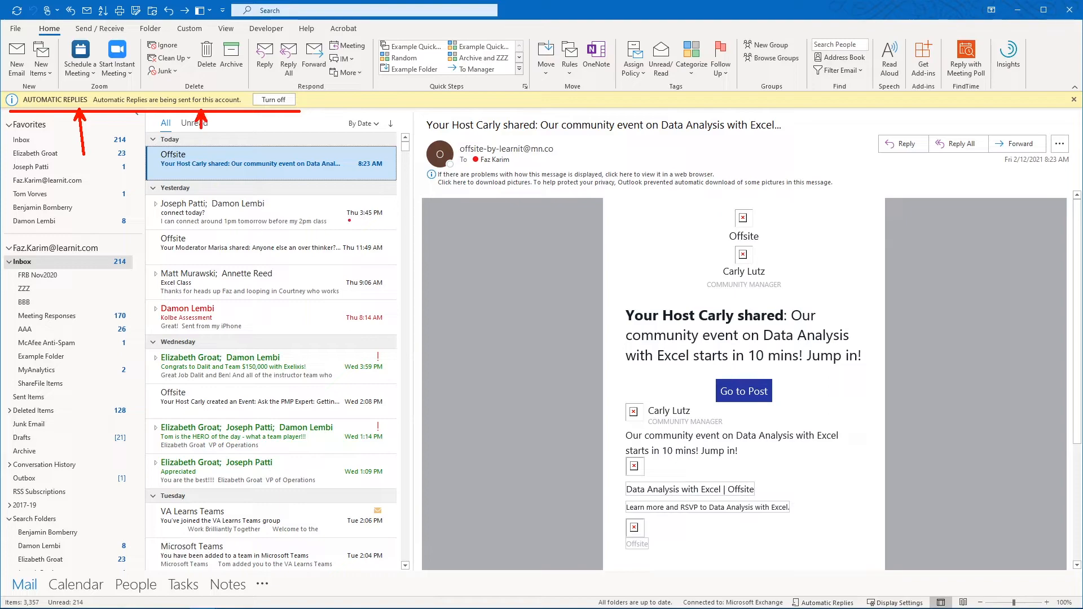
# Turn off automatic replies from the Inbox bar and verify they are off in Automatic Replies
pyautogui.moveTo(357, 181)
pyautogui.mouseDown()
pyautogui.moveTo(328, 128)
pyautogui.moveTo(298, 107)
pyautogui.mouseUp()
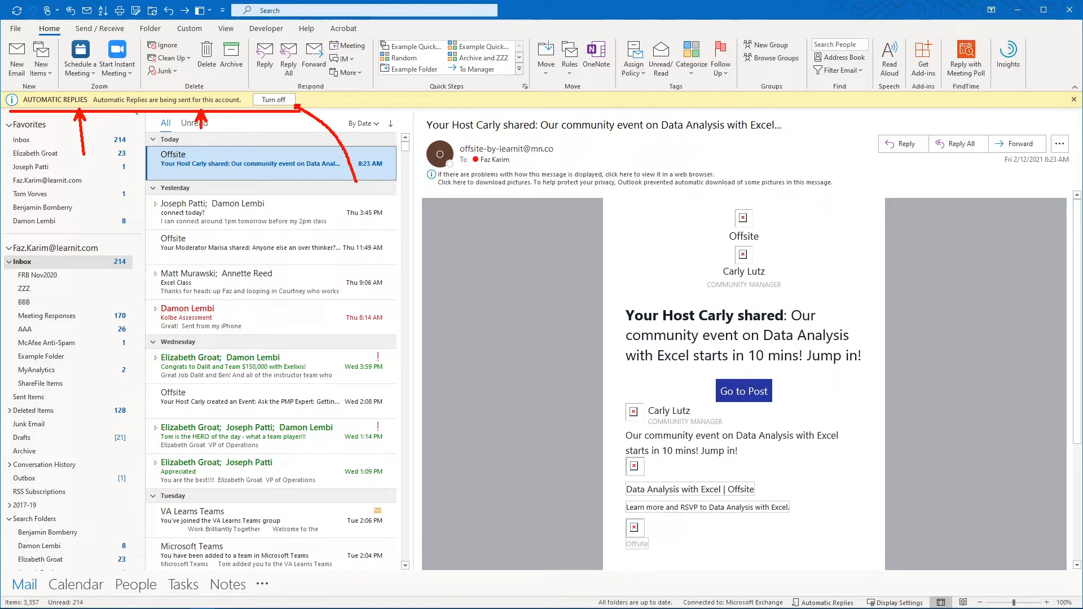
pyautogui.press('Escape')
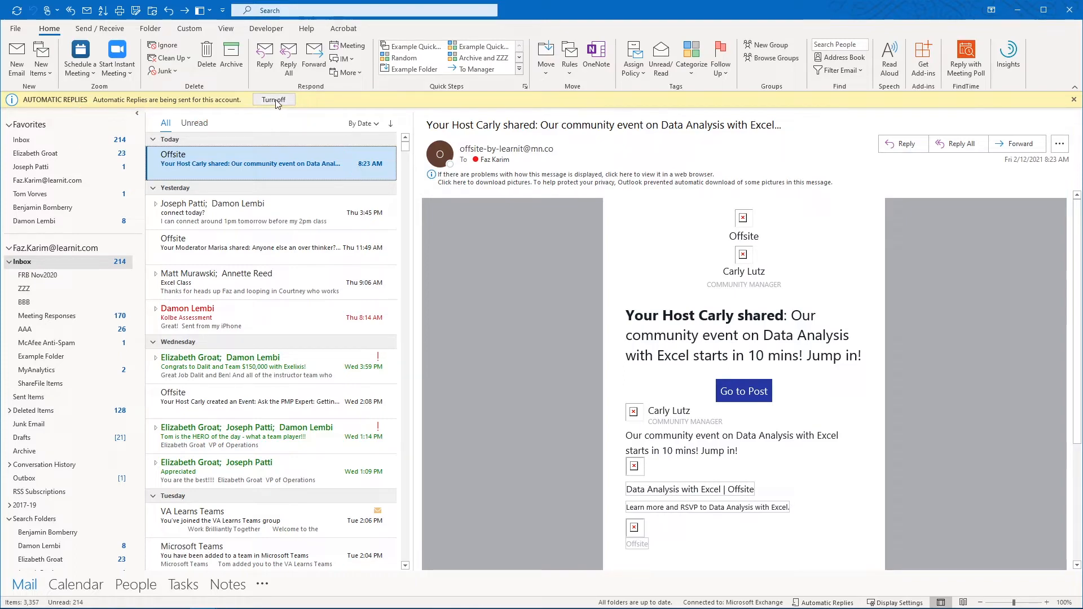
pyautogui.click(276, 102)
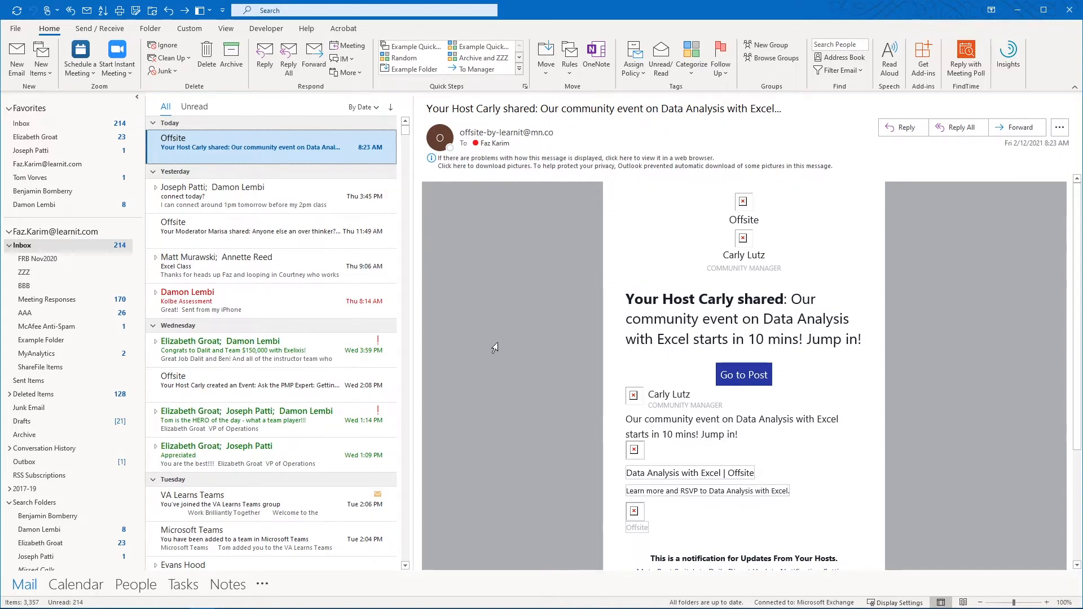
pyautogui.click(11, 31)
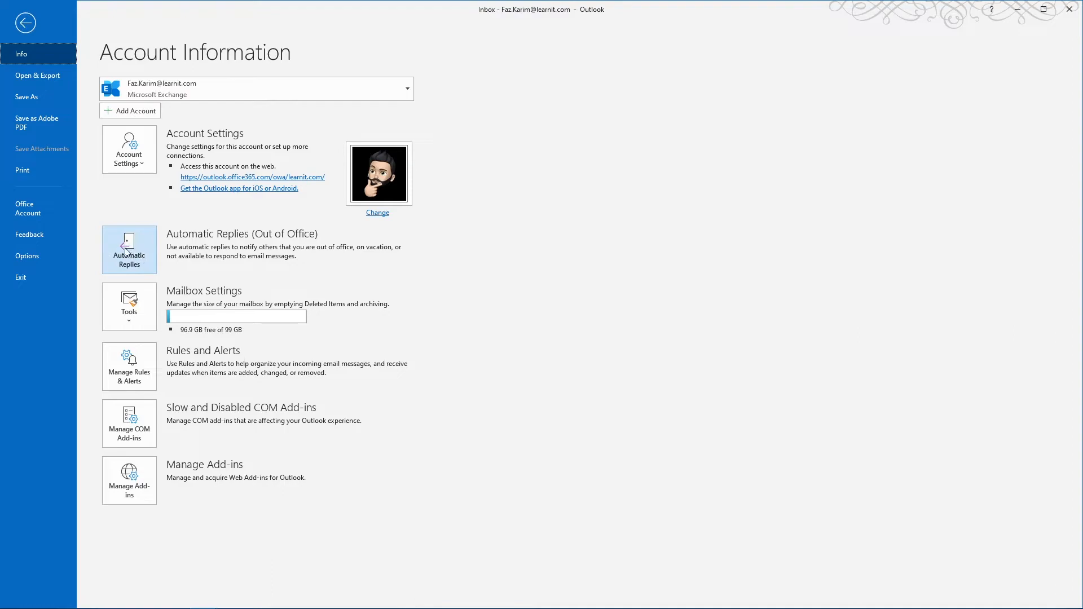
pyautogui.click(125, 252)
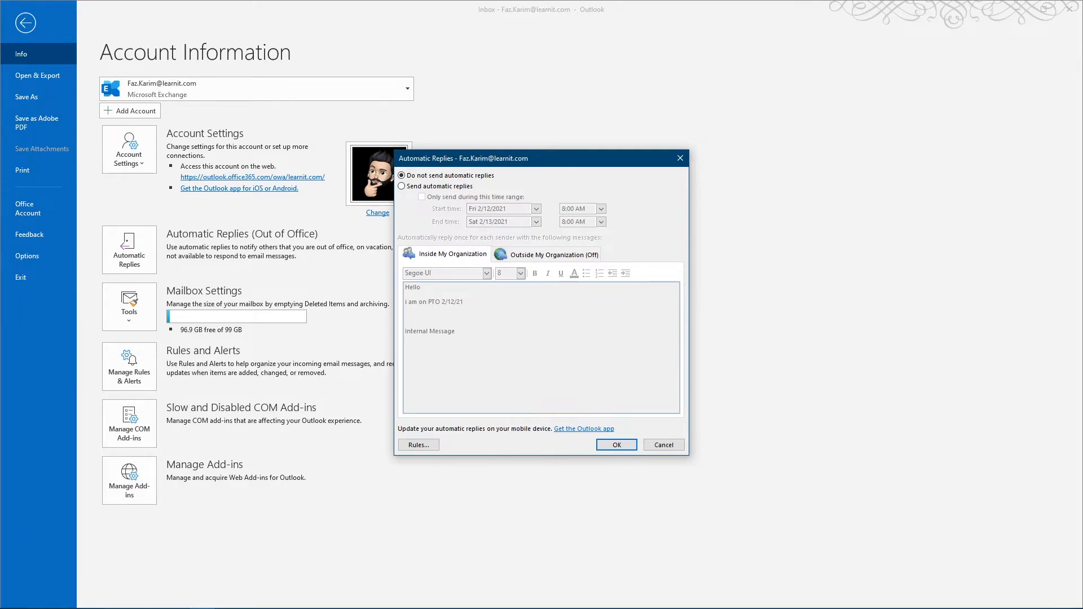
pyautogui.click(680, 159)
# Leave the backstage view and go back to the mail Inbox
pyautogui.click(25, 23)
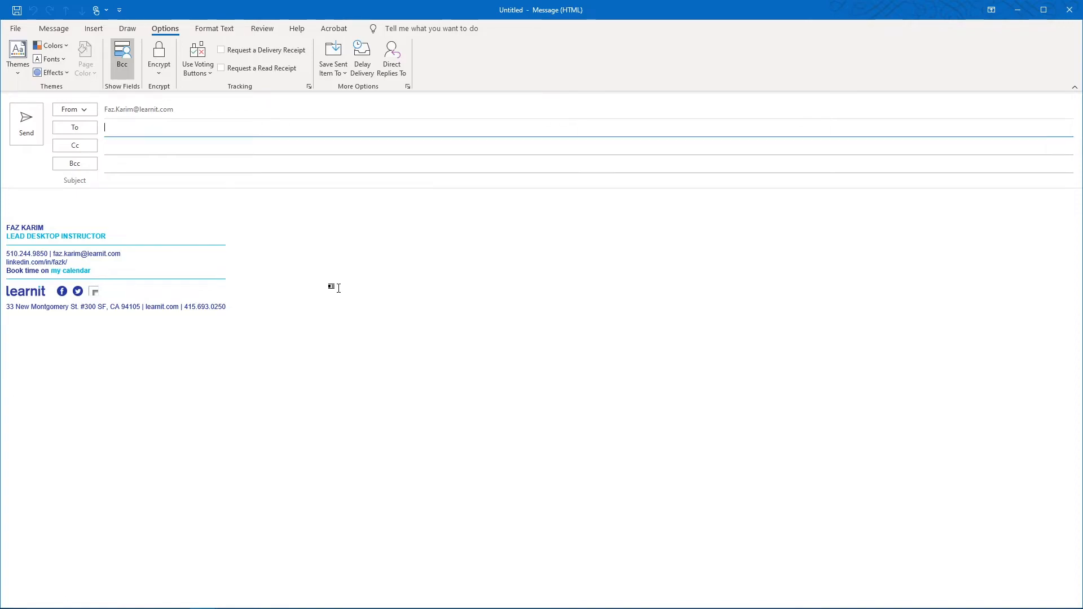
pyautogui.hotkey('ctrl', '2')
# Open the Use Voting Buttons dropdown in the draft's Tracking group to show its voting choices
pyautogui.moveTo(176, 26); pyautogui.dragTo(175, 2)
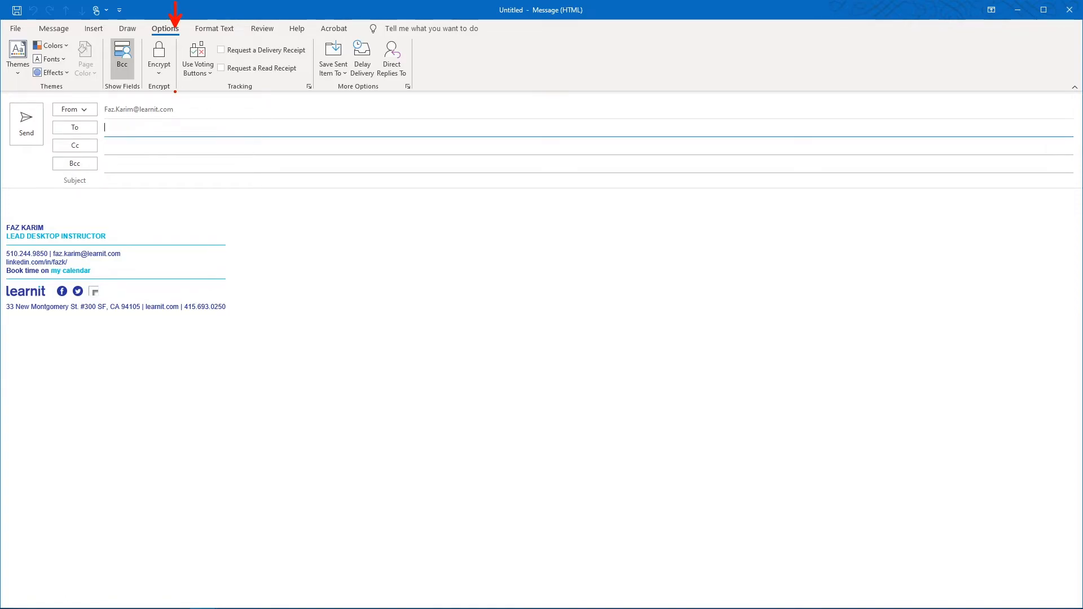
pyautogui.moveTo(176, 91); pyautogui.dragTo(314, 92)
pyautogui.moveTo(239, 97); pyautogui.dragTo(254, 110)
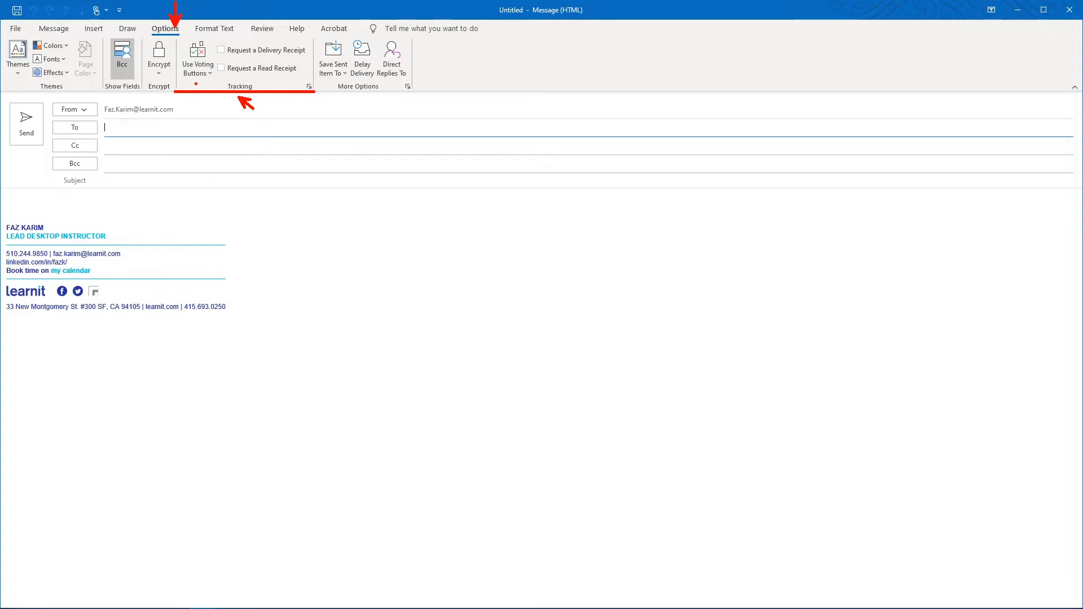
pyautogui.moveTo(200, 80); pyautogui.dragTo(210, 118)
pyautogui.press('Escape')
pyautogui.click(196, 77)
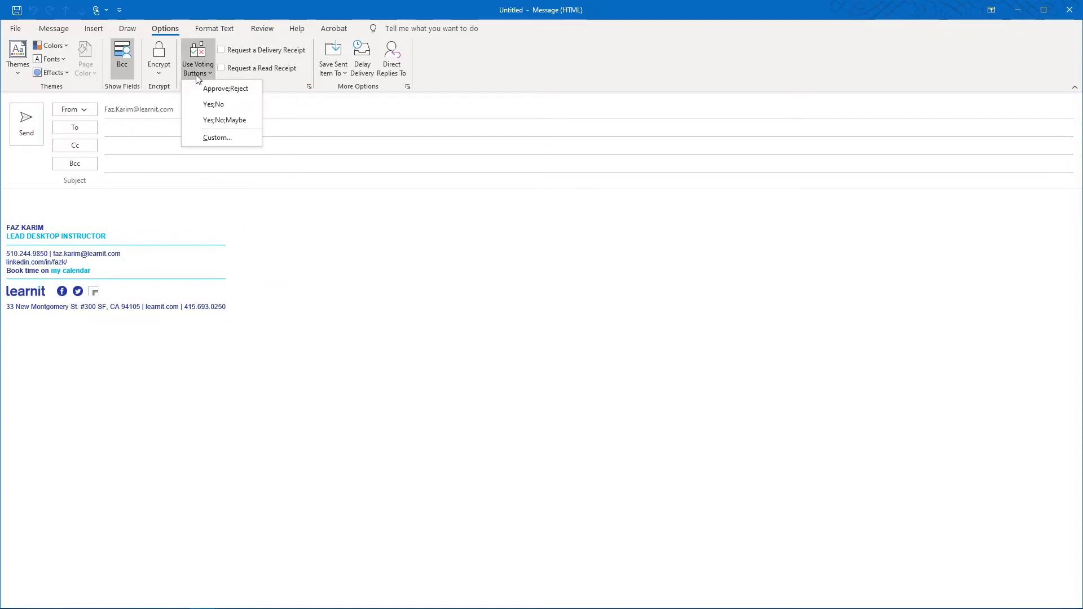
pyautogui.hotkey('ctrl', '2')
pyautogui.moveTo(197, 86); pyautogui.dragTo(172, 103)
pyautogui.moveTo(224, 165); pyautogui.dragTo(235, 142)
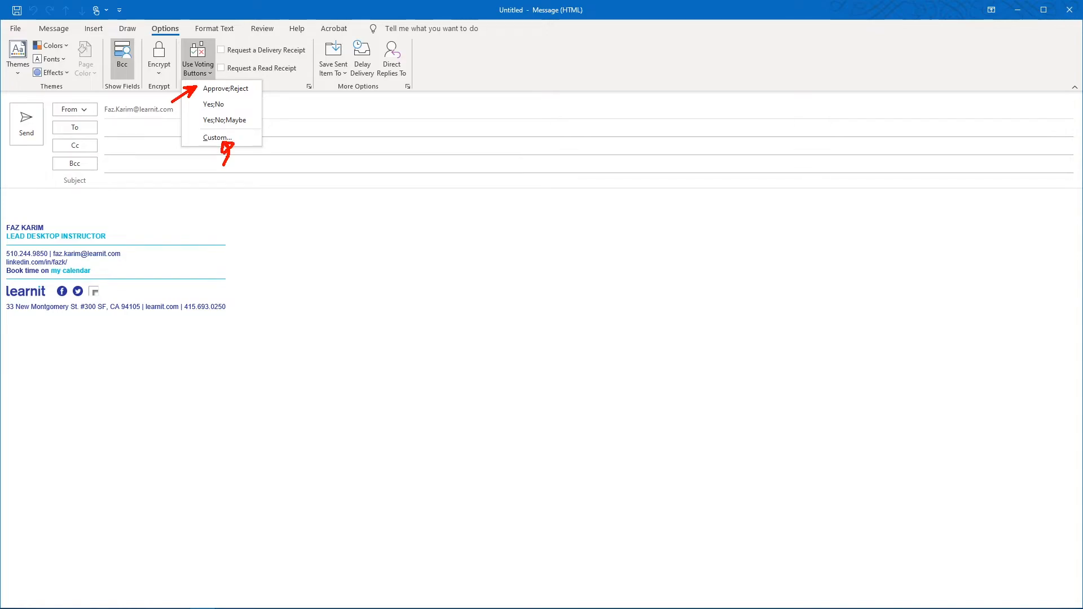
pyautogui.press('Escape')
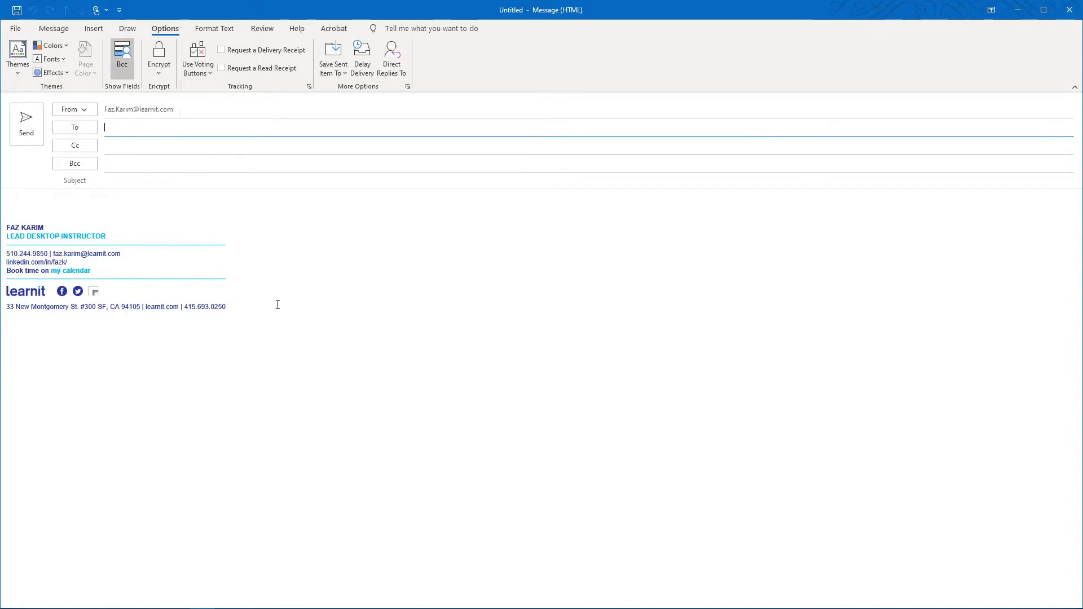
pyautogui.click(208, 73)
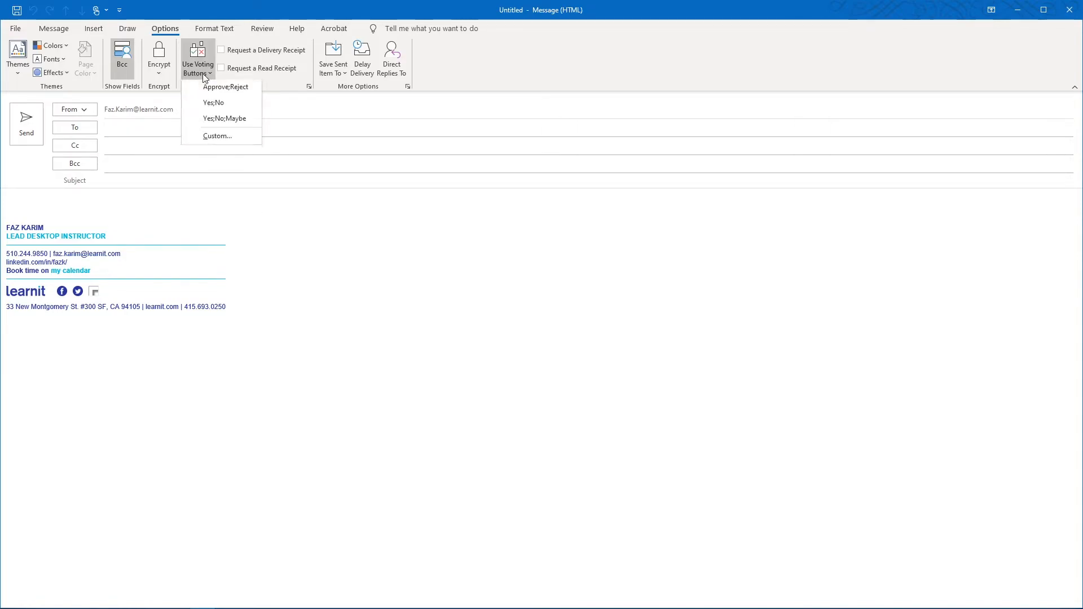
# In the custom voting properties, replace Approve;Reject with 'Indoor, Outdoor, Delivery'
pyautogui.click(219, 138)
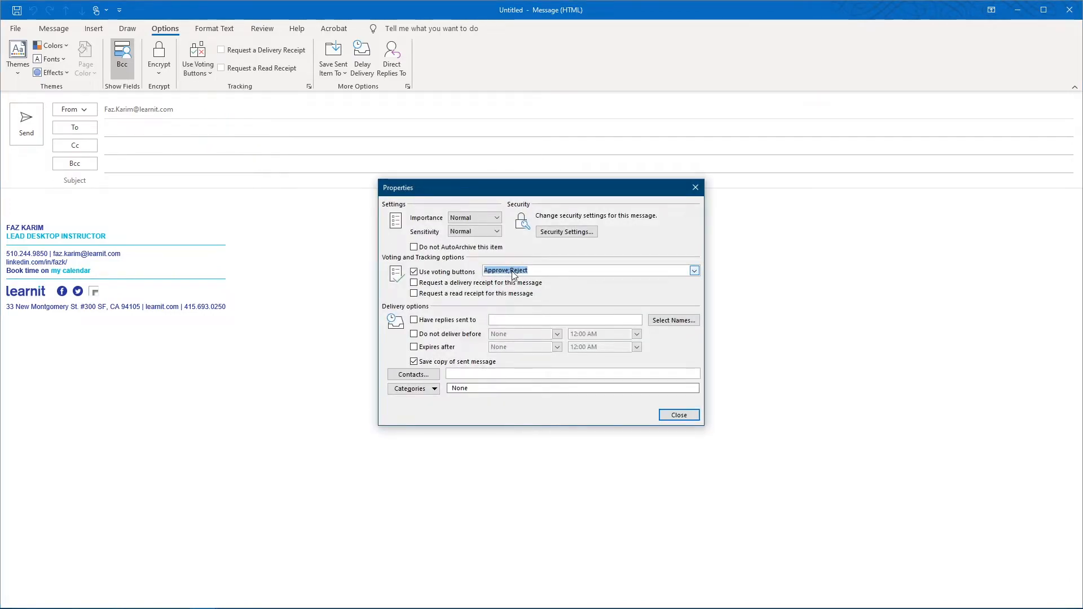
pyautogui.press('Delete')
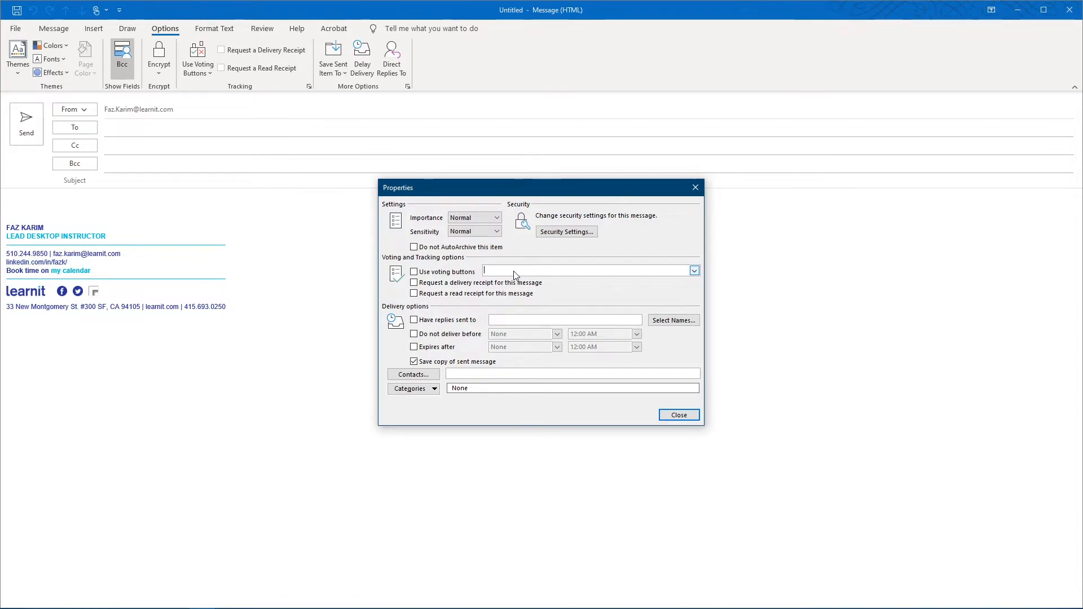
pyautogui.write('Indoor, Outdoor,')
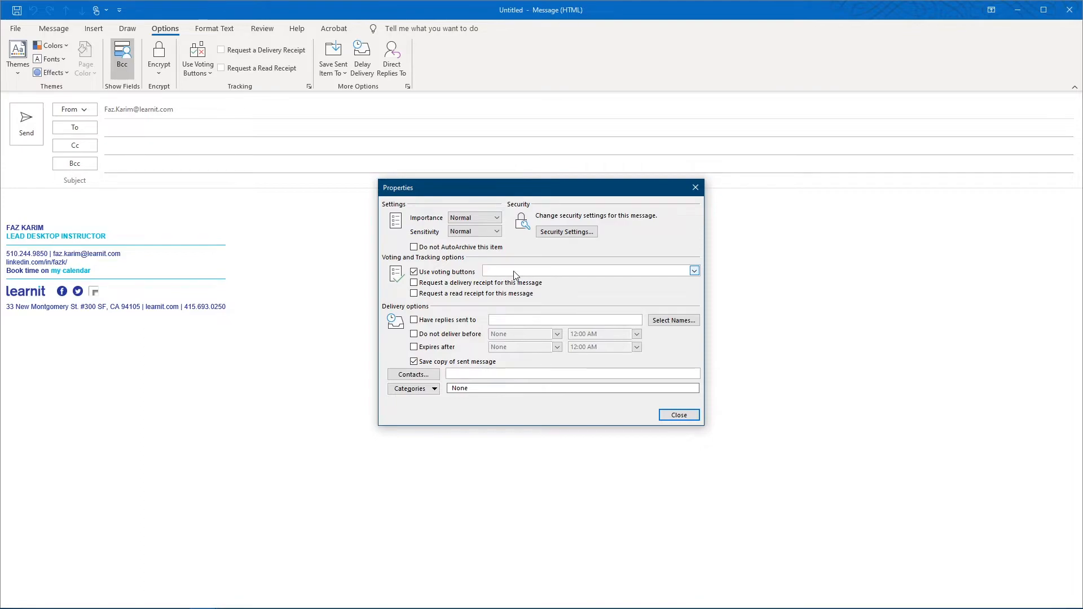
pyautogui.write(' Delivery')
# Fix the separators to read 'Indoor; Outdoor; Delivery', apply them, and recheck the voting list
pyautogui.click(508, 273)
pyautogui.press('BackSpace')
pyautogui.write(';')
pyautogui.click(537, 273)
pyautogui.press('BackSpace')
pyautogui.press('BackSpace')
pyautogui.write(';')
pyautogui.click(505, 272)
pyautogui.click(536, 272)
pyautogui.click(680, 416)
pyautogui.click(207, 73)
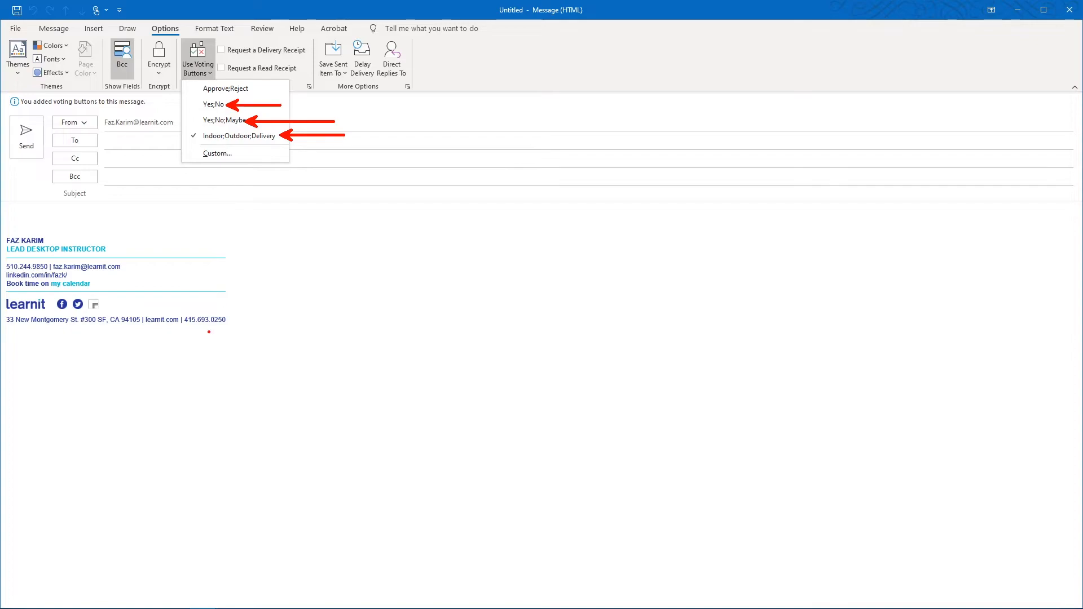
# Address the draft to your own work account via autocomplete and reopen the voting choices
pyautogui.press('Escape')
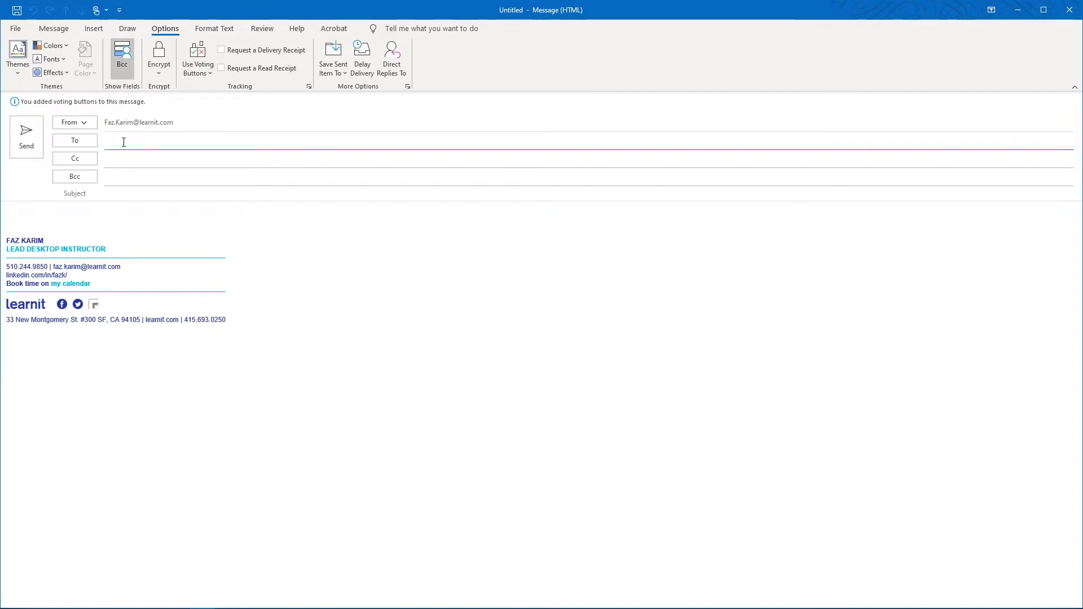
pyautogui.write('faz')
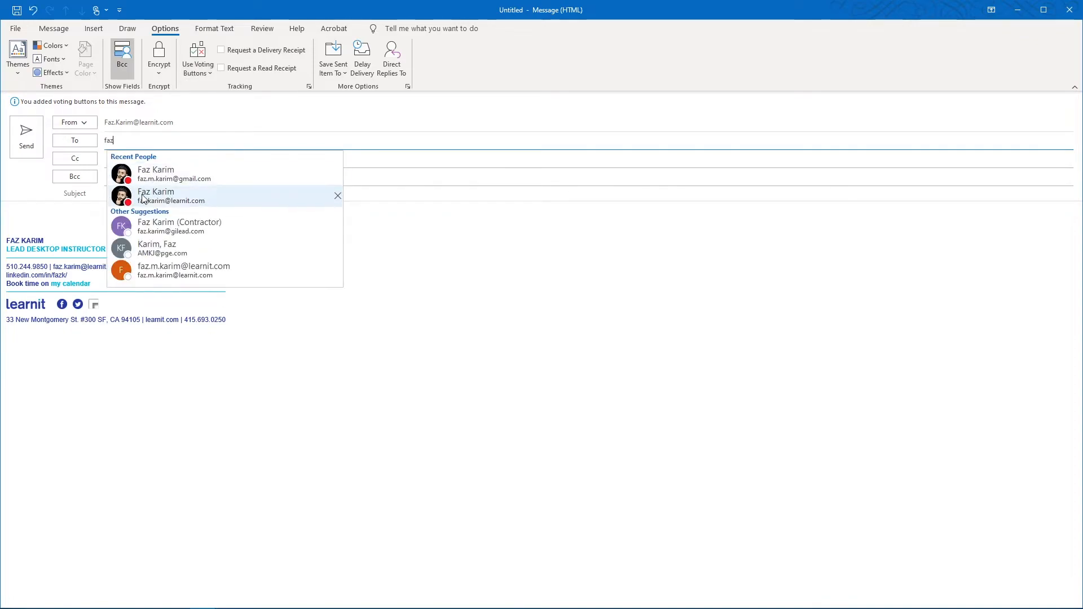
pyautogui.click(122, 195)
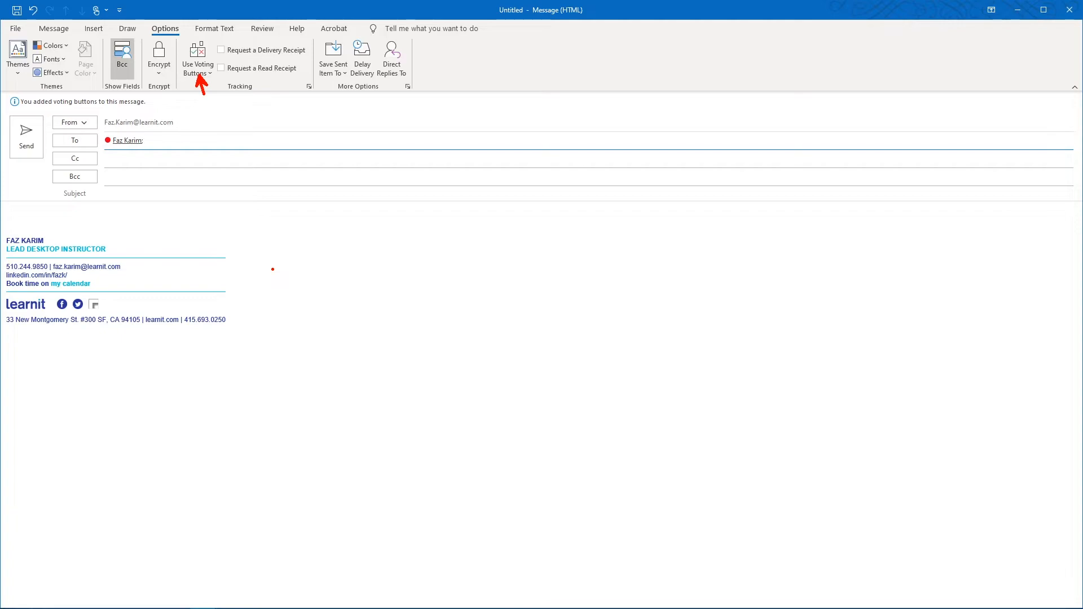
pyautogui.click(210, 73)
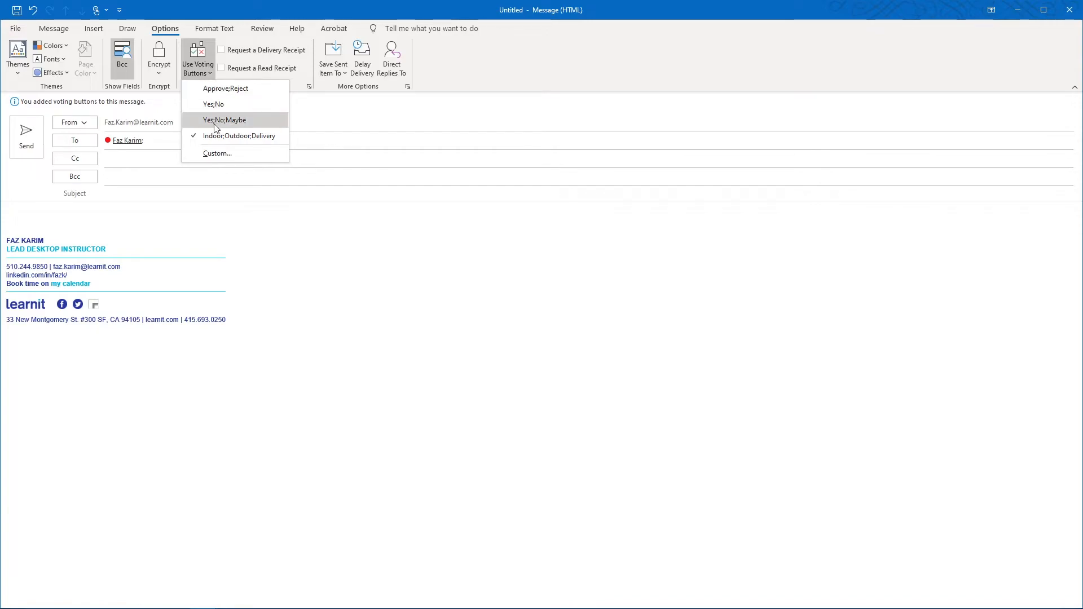
# Review the custom voting properties, close them, and minimize the draft to reveal the Inbox
pyautogui.click(208, 162)
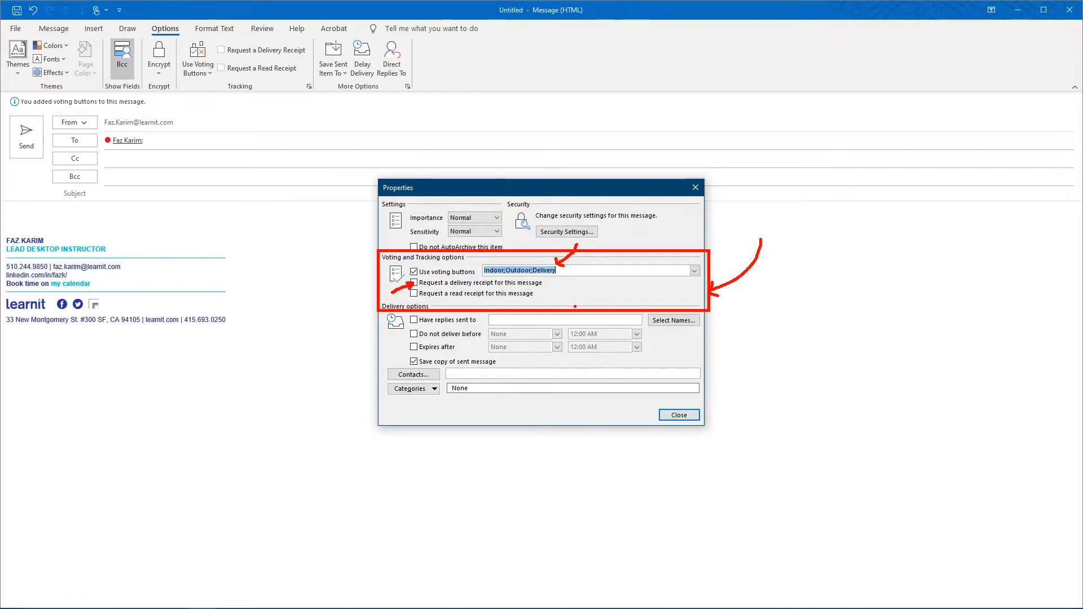
pyautogui.moveTo(562, 303); pyautogui.dragTo(539, 294)
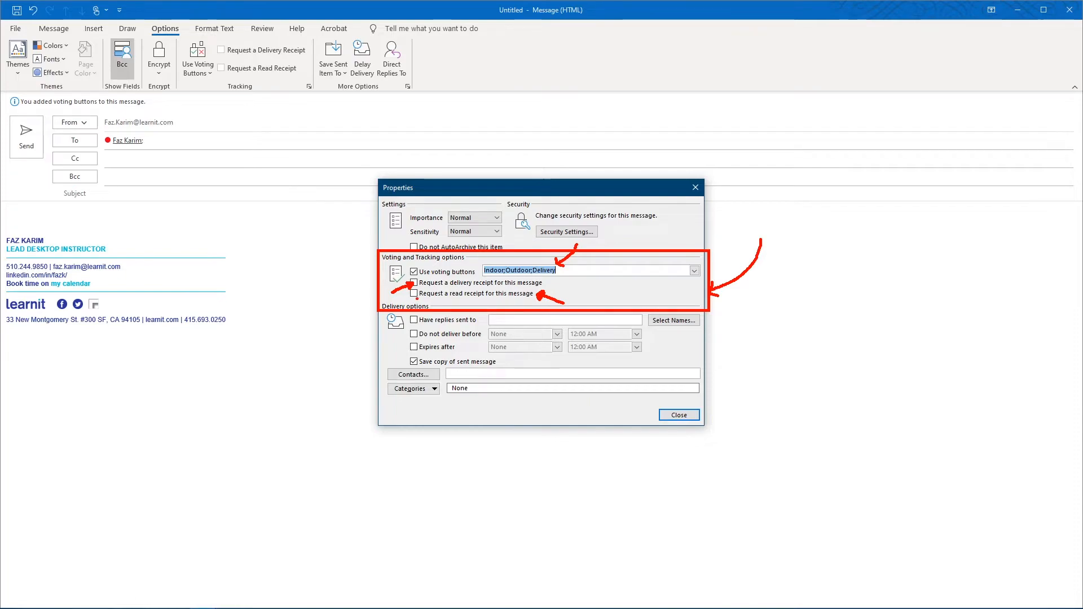
pyautogui.moveTo(418, 299); pyautogui.dragTo(532, 299)
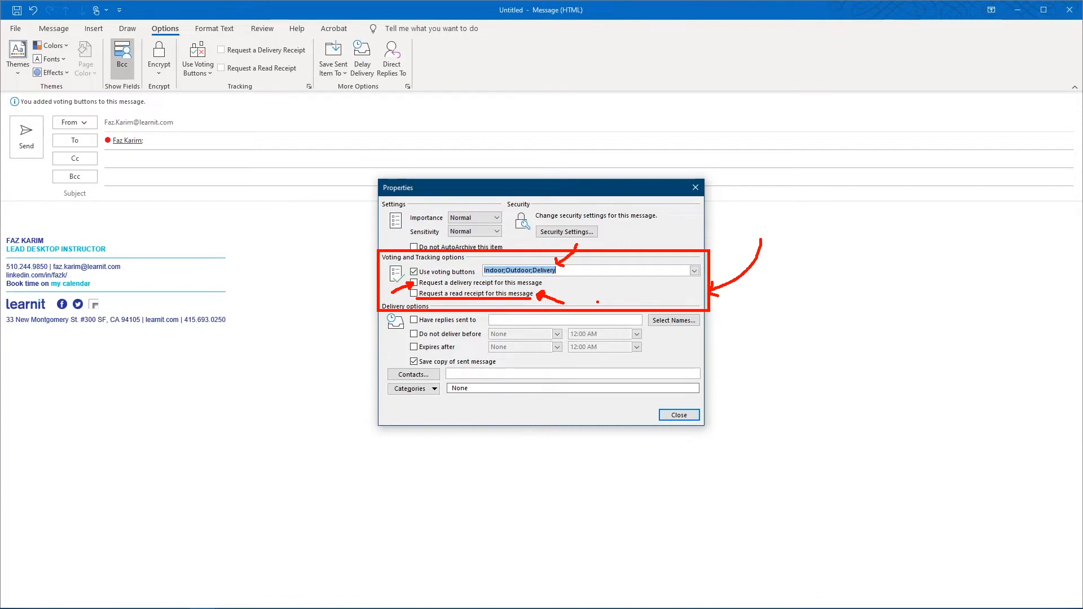
pyautogui.press('Escape')
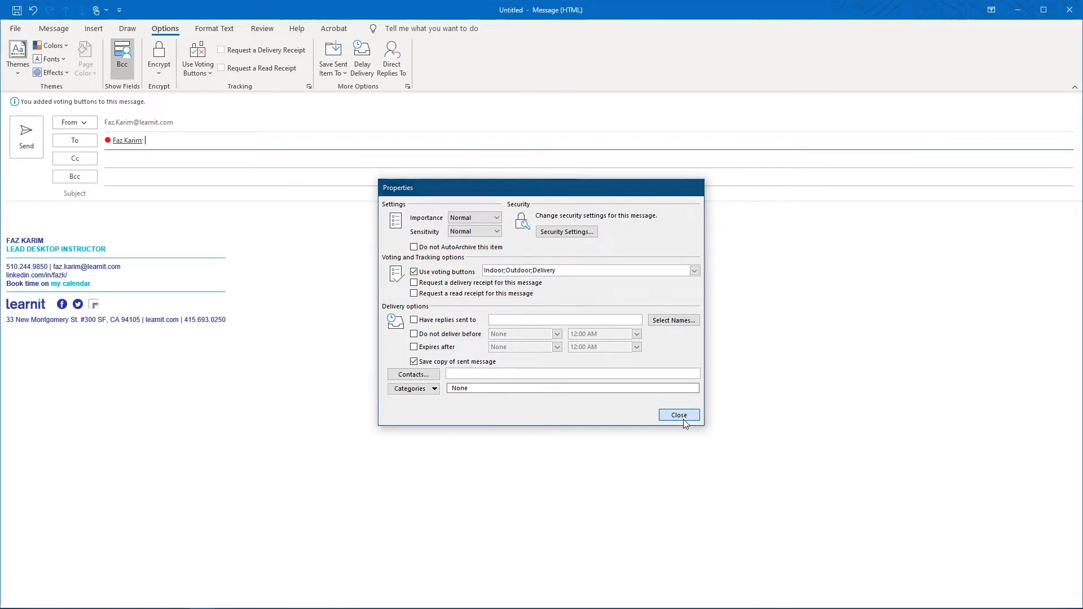
pyautogui.click(679, 415)
pyautogui.click(1018, 8)
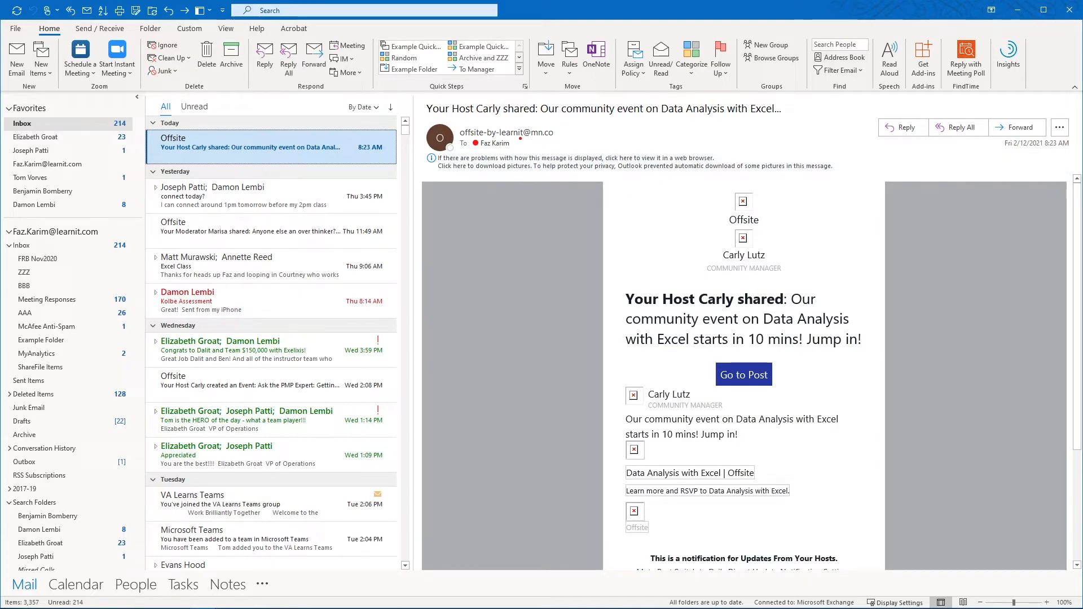
# Start a new email and add Yes;No;Maybe voting buttons from the Options tab
pyautogui.moveTo(520, 139); pyautogui.dragTo(659, 139)
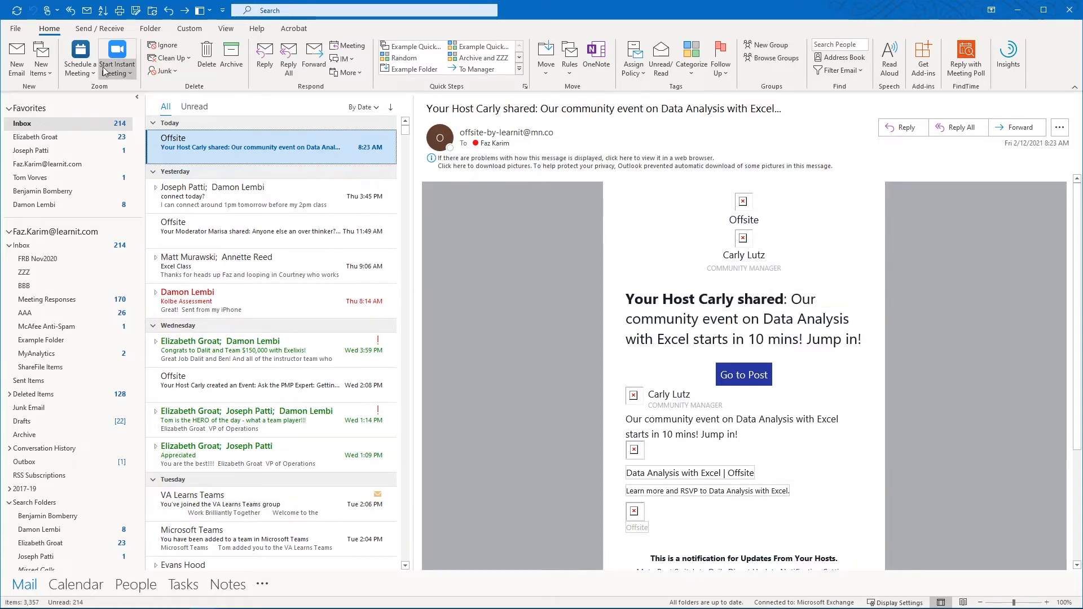
pyautogui.click(17, 59)
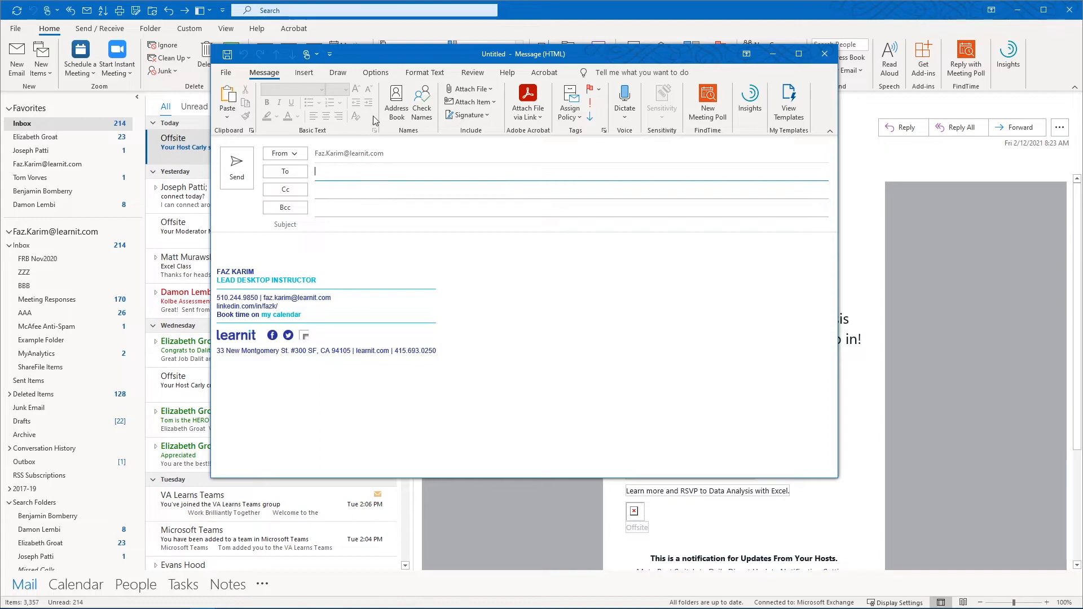
pyautogui.click(375, 73)
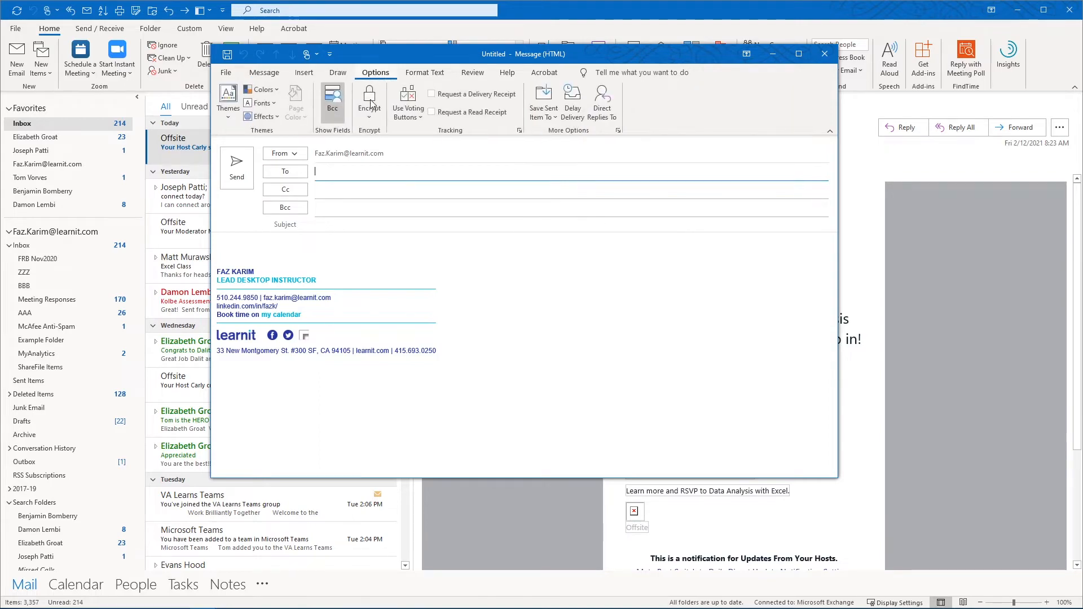
pyautogui.click(414, 120)
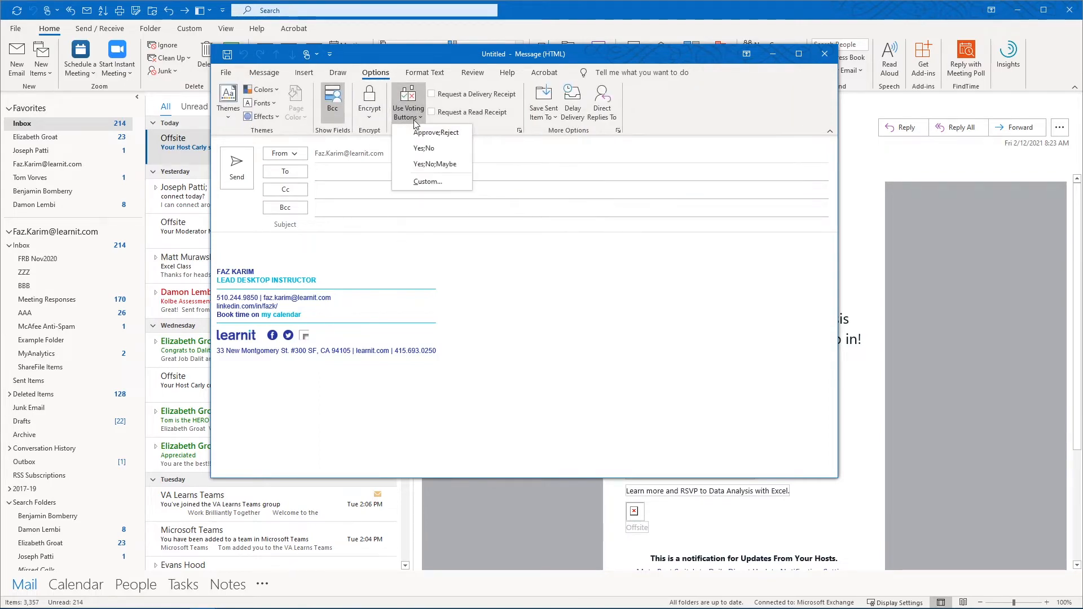
pyautogui.click(434, 164)
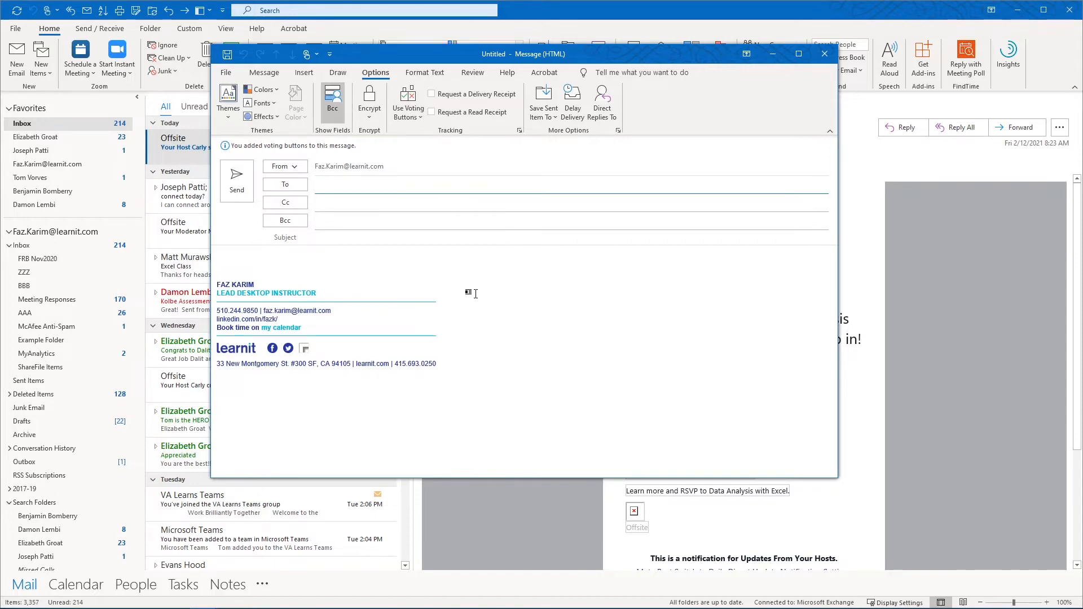
# Address it to your own account and send it without a subject
pyautogui.write('faz')
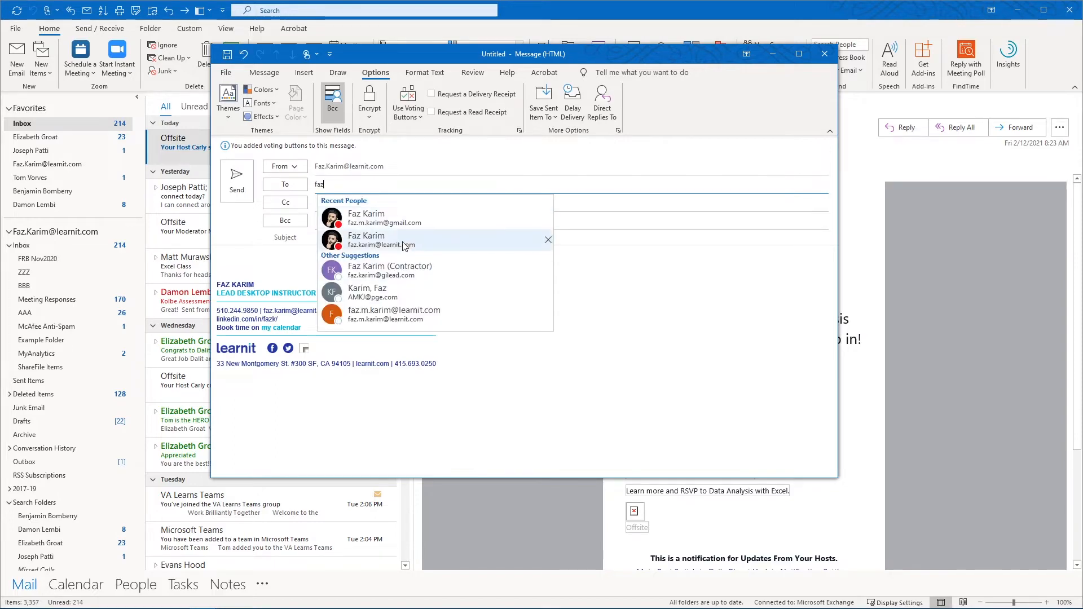
pyautogui.click(405, 244)
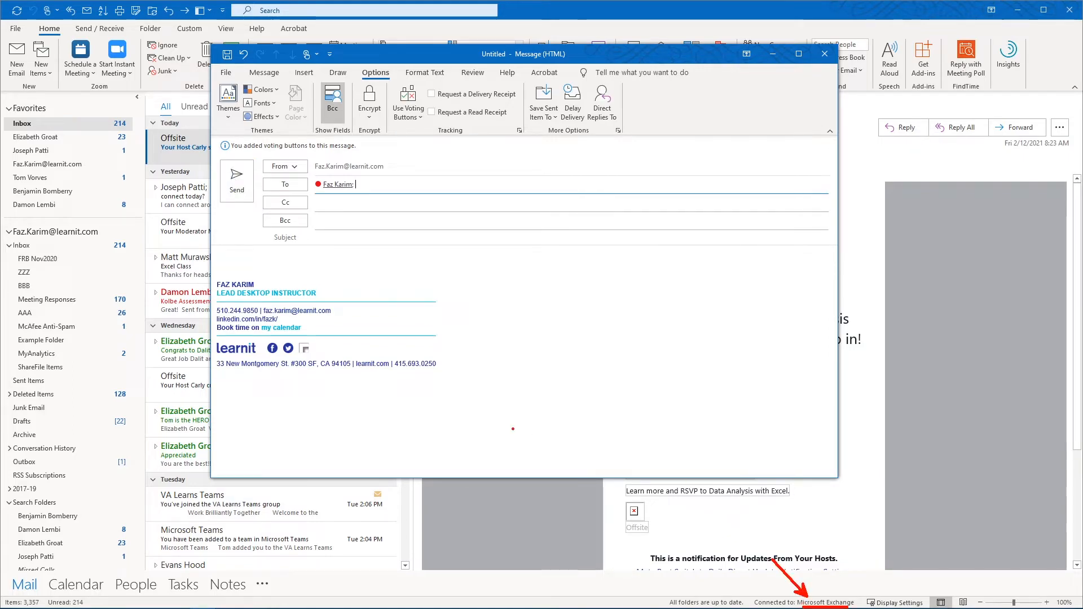
pyautogui.click(236, 189)
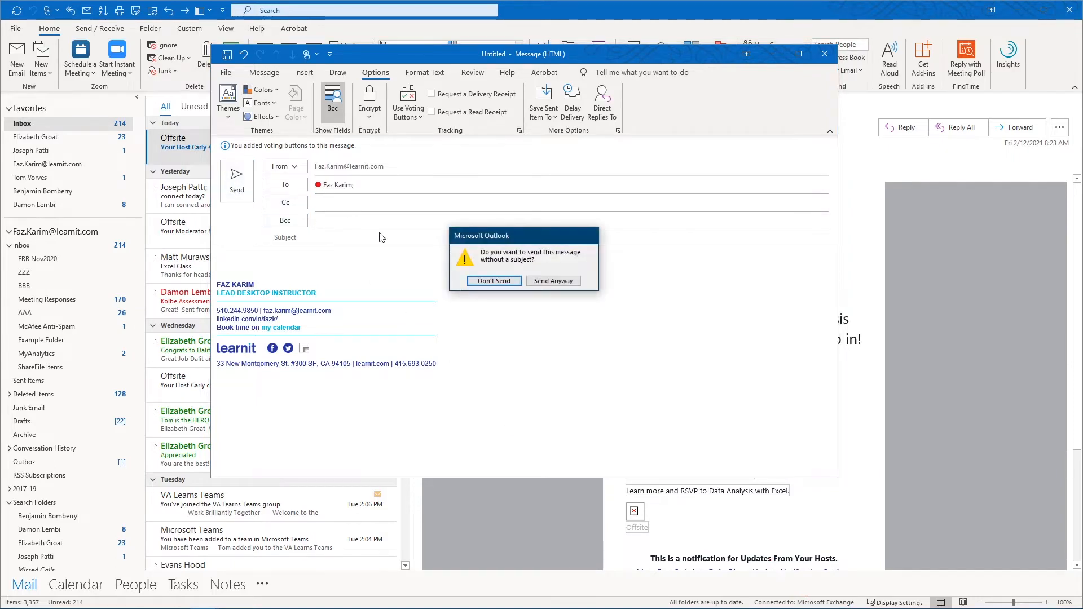
pyautogui.click(551, 281)
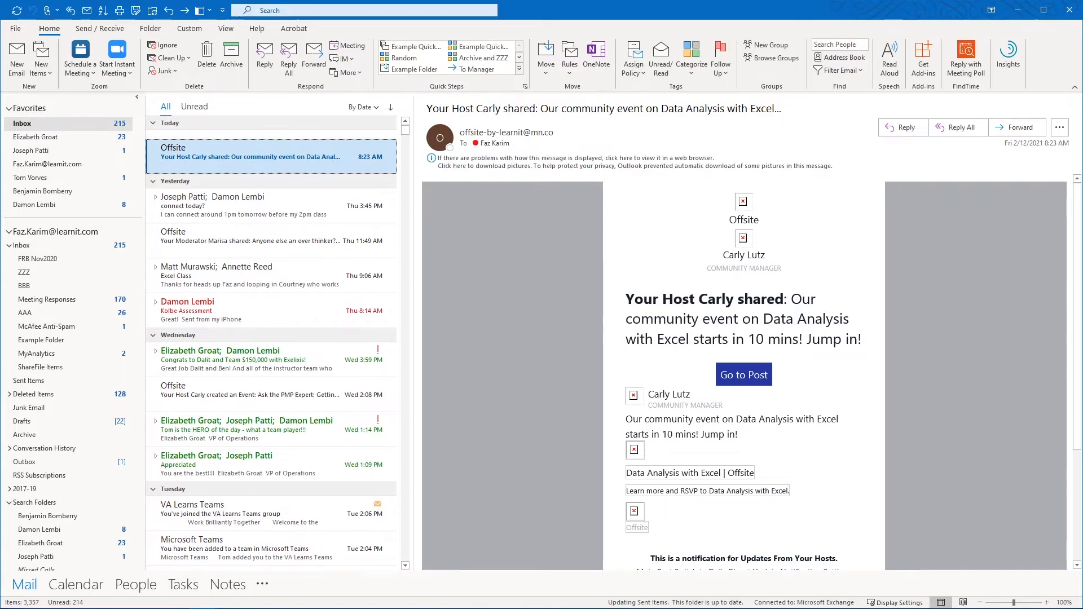
# Open the received subjectless voting message
pyautogui.click(312, 146)
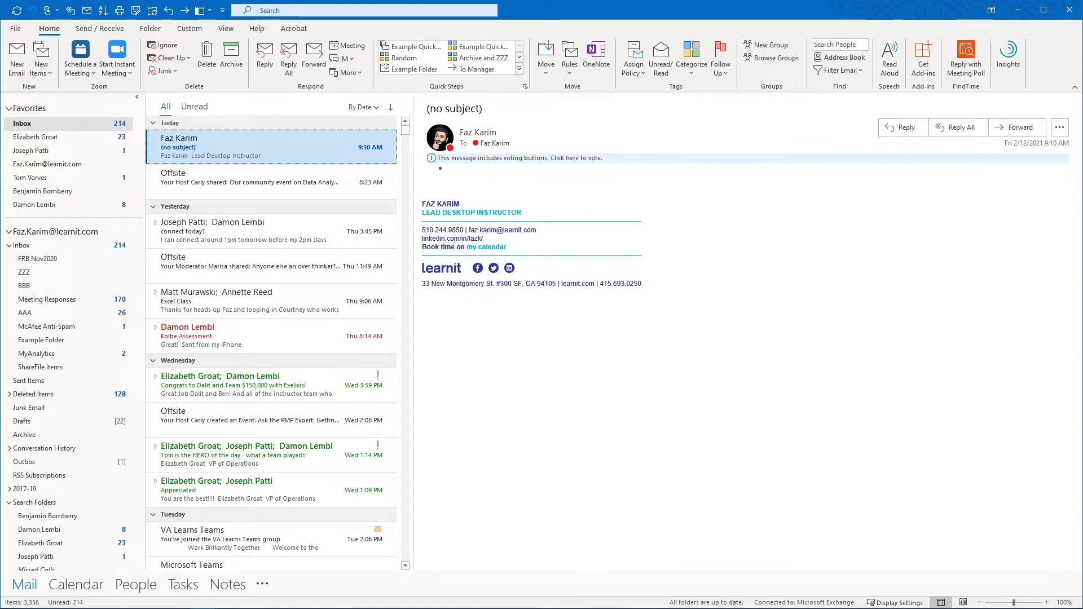
pyautogui.moveTo(440, 168); pyautogui.dragTo(600, 168)
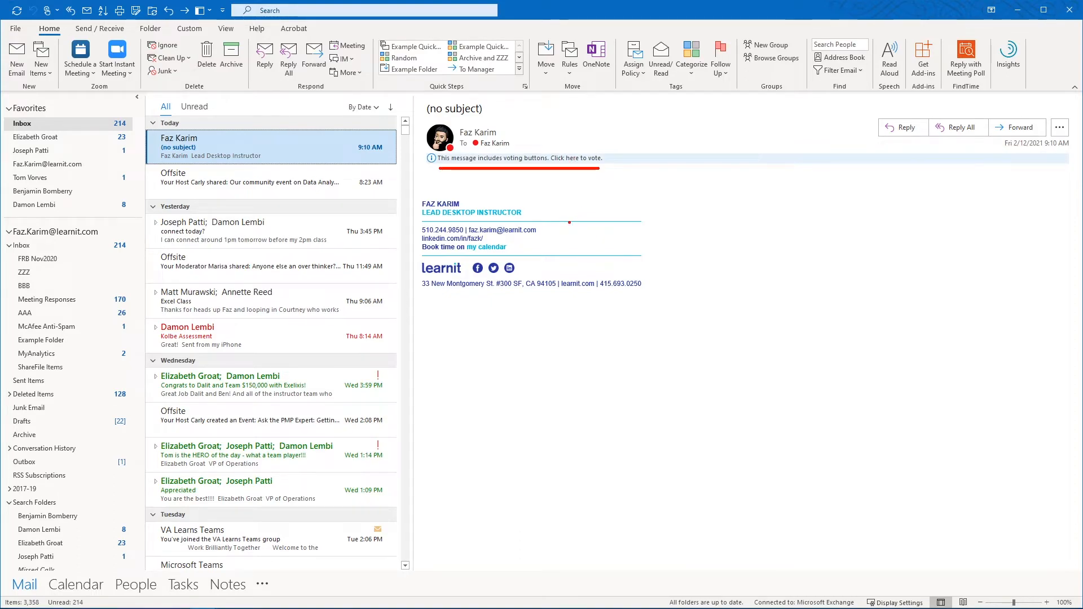
pyautogui.moveTo(266, 144); pyautogui.dragTo(298, 143)
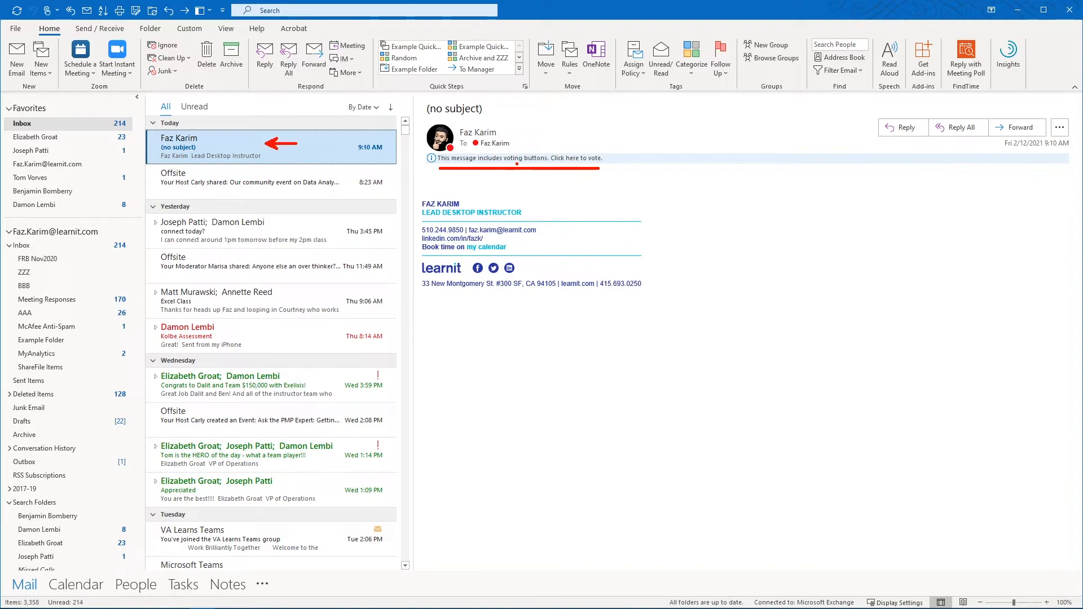
pyautogui.moveTo(517, 164); pyautogui.dragTo(526, 196)
pyautogui.press('Escape')
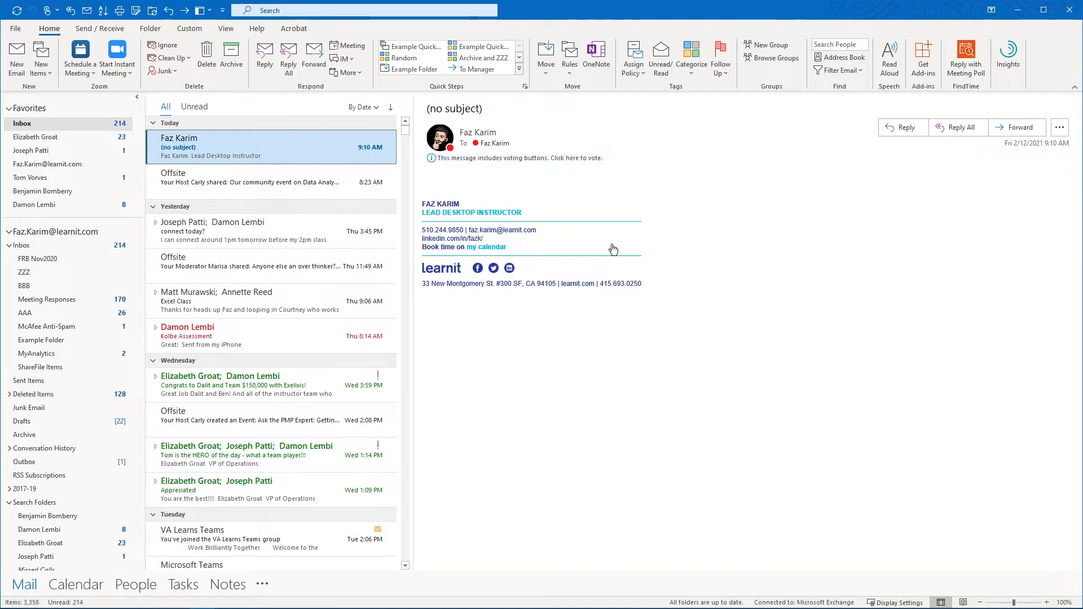
# Vote Yes and send the response immediately
pyautogui.click(567, 158)
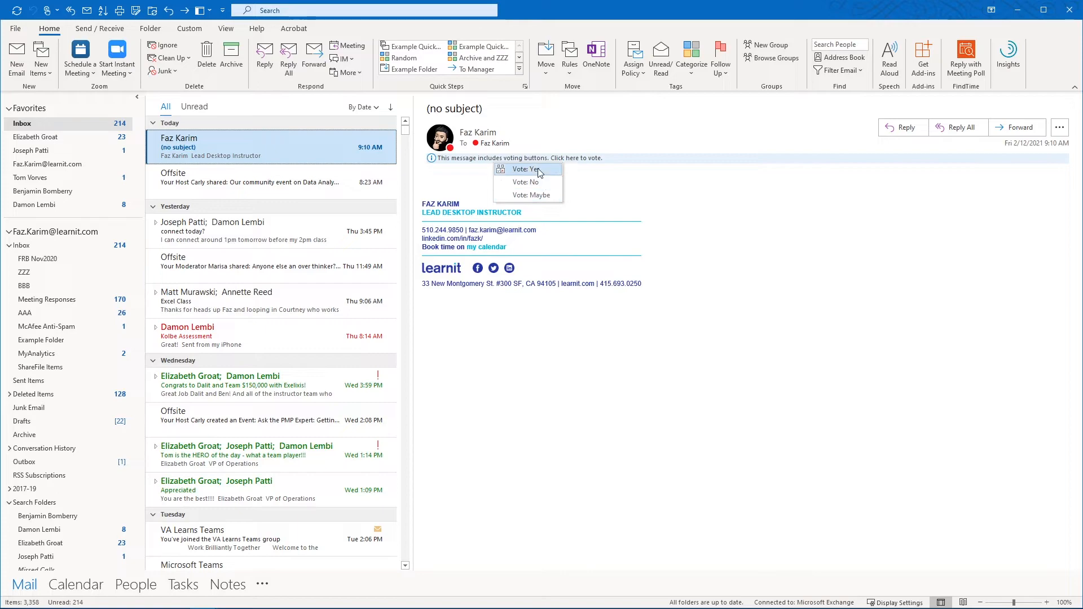
pyautogui.click(548, 170)
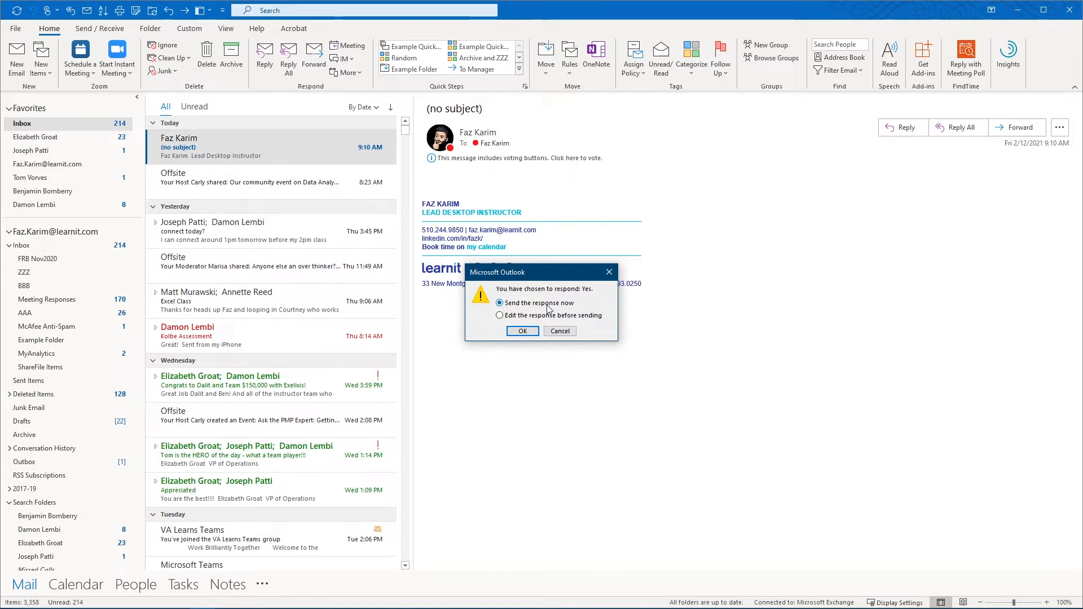
pyautogui.click(523, 332)
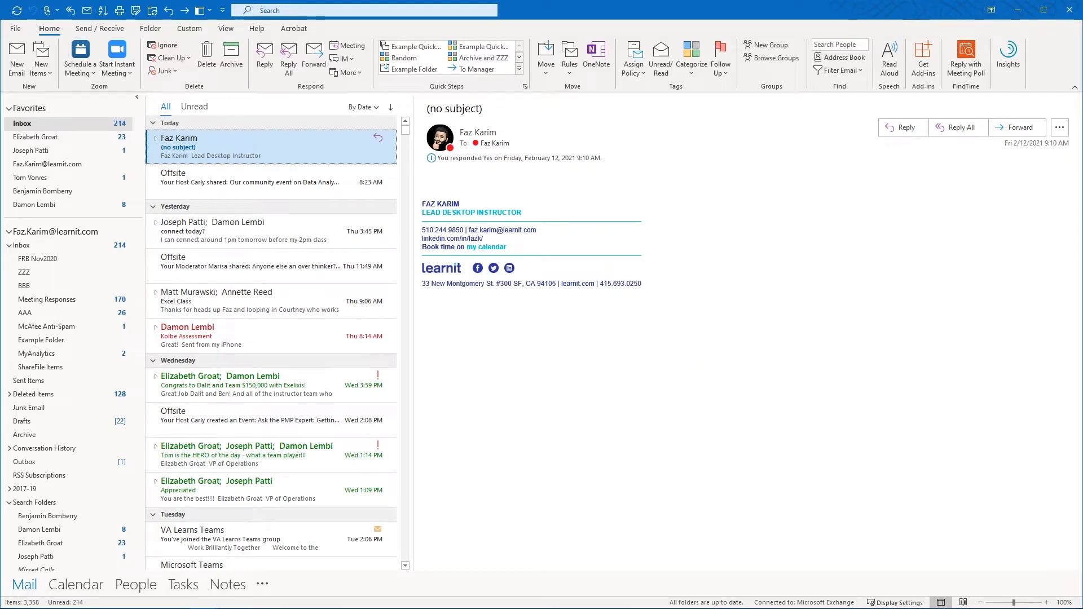
pyautogui.click(155, 139)
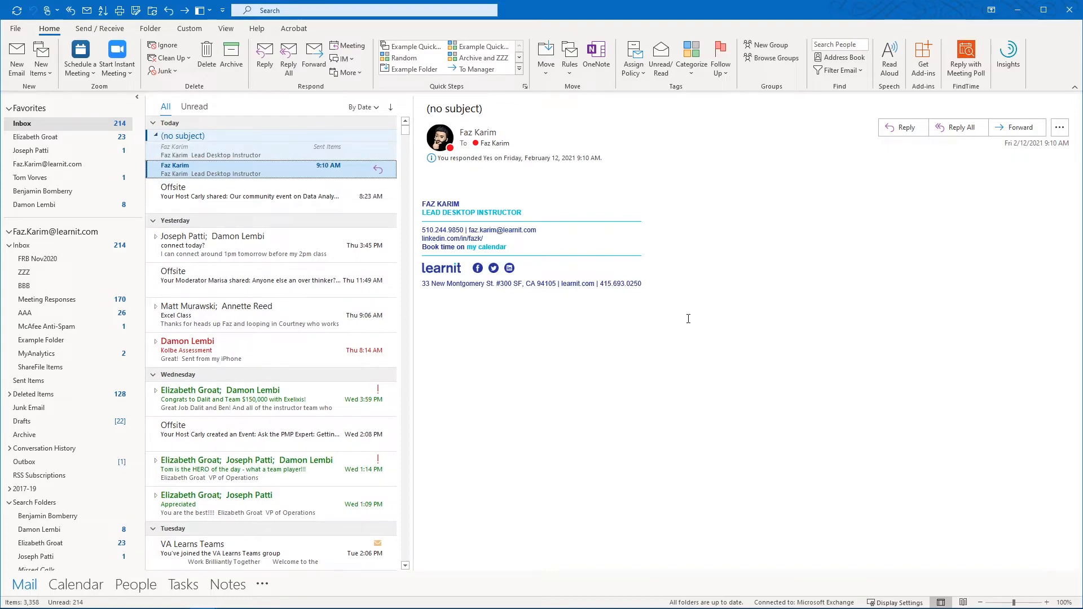
pyautogui.click(157, 136)
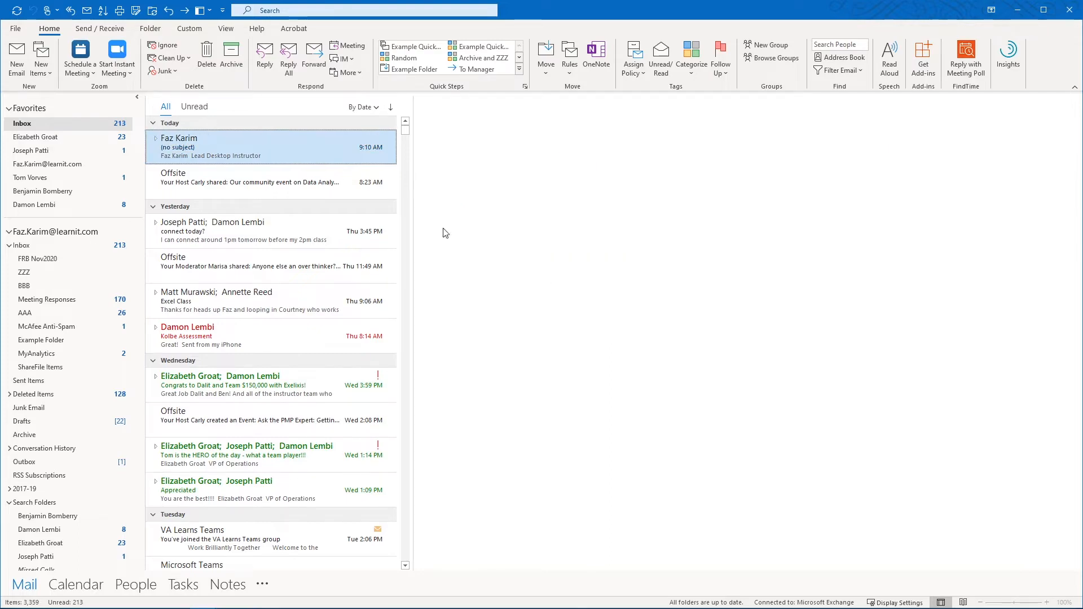
# View the Yes reply in the reading pane, then start a fresh blank email
pyautogui.click(188, 158)
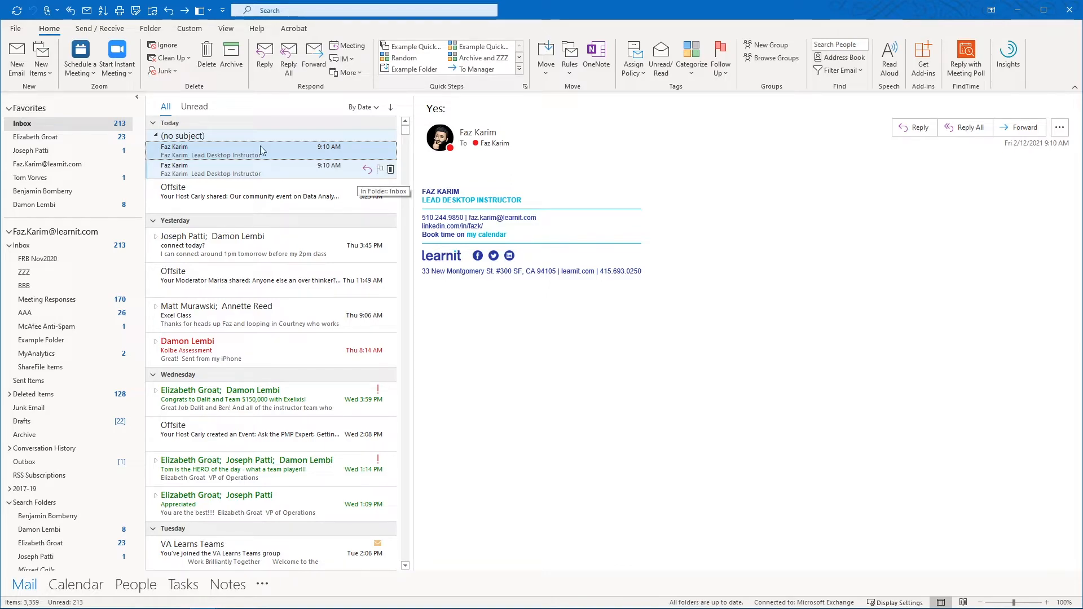
pyautogui.click(25, 54)
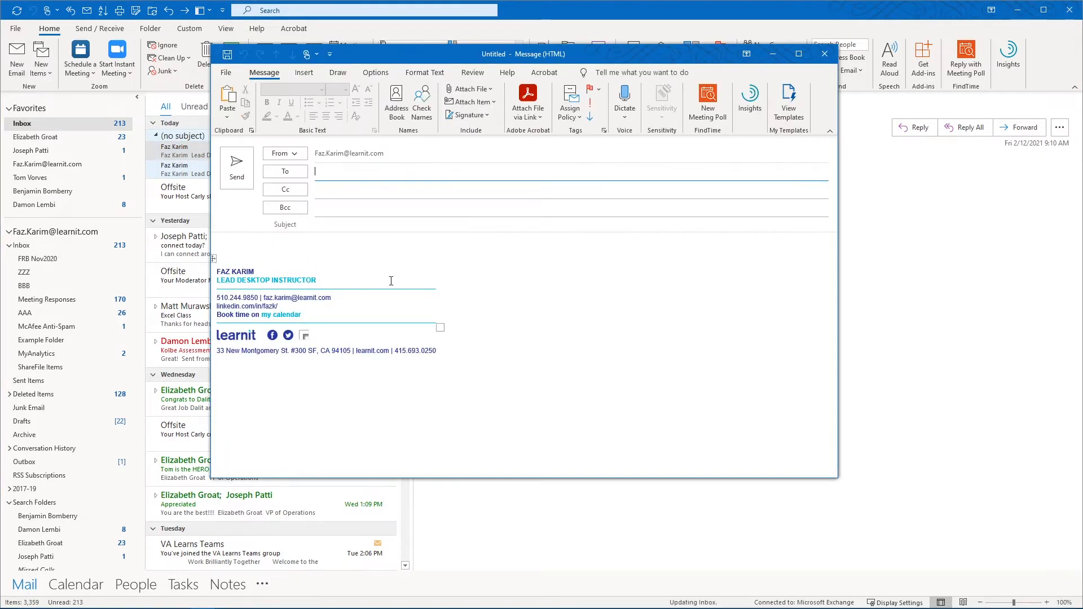
pyautogui.click(375, 73)
pyautogui.click(411, 115)
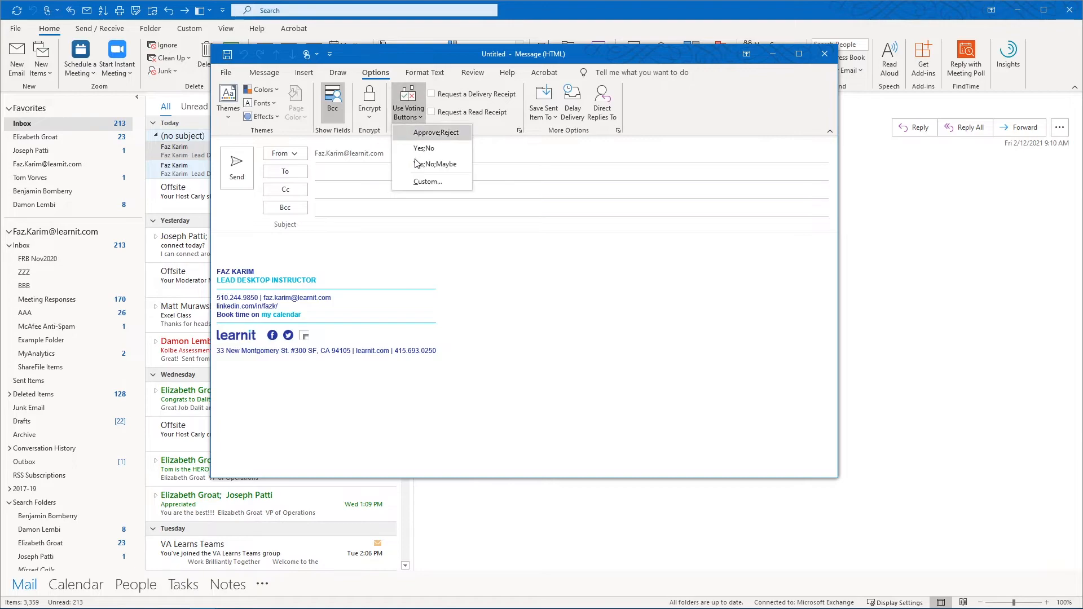
pyautogui.click(425, 185)
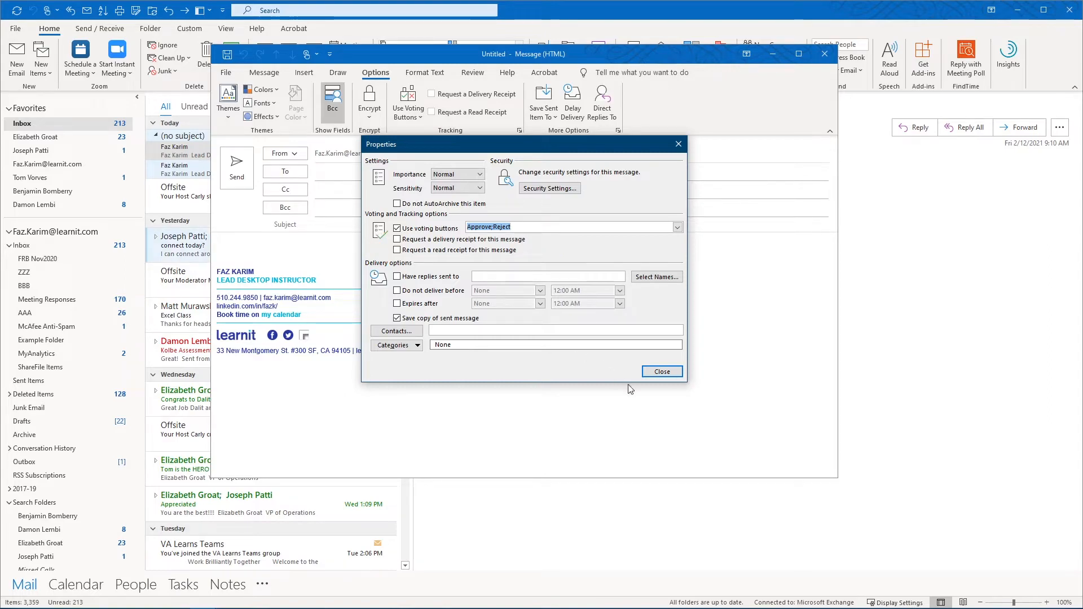
pyautogui.click(662, 372)
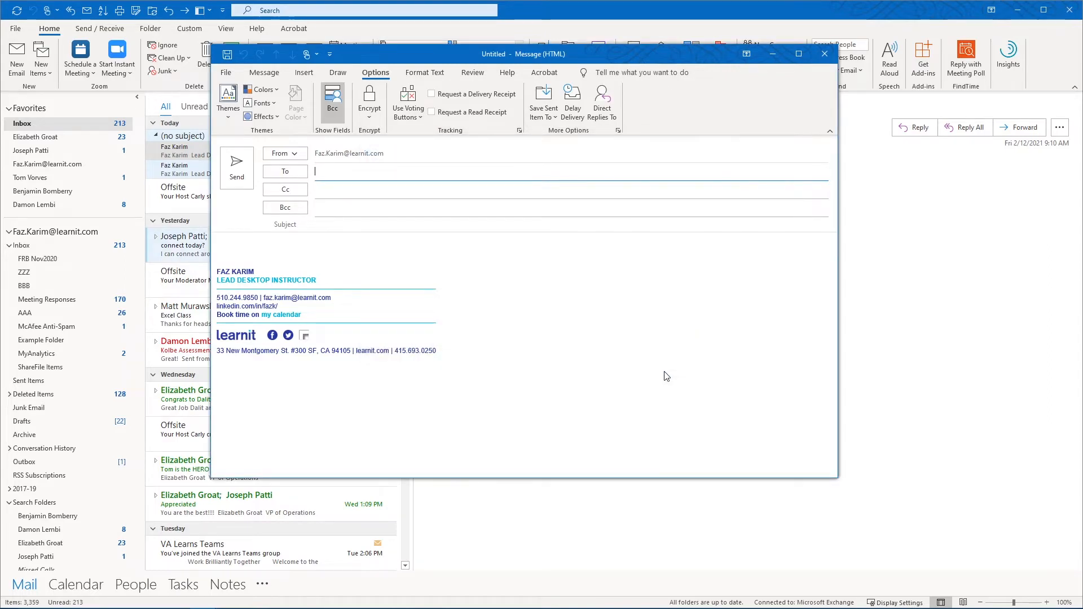
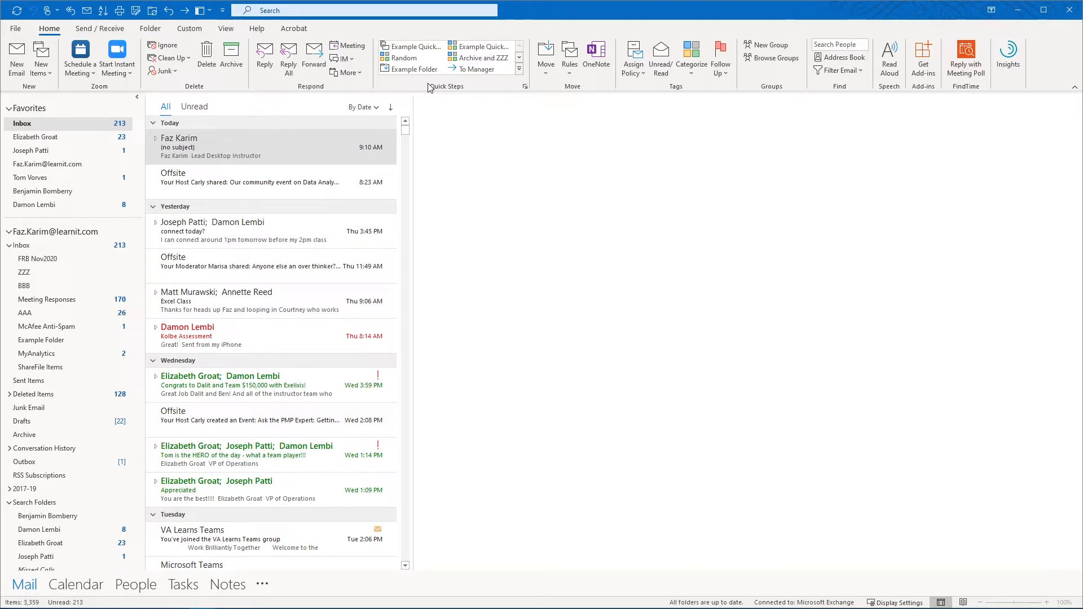
# Look over the saved quick steps, then read the Offsite-related messages in the Inbox
pyautogui.click(520, 71)
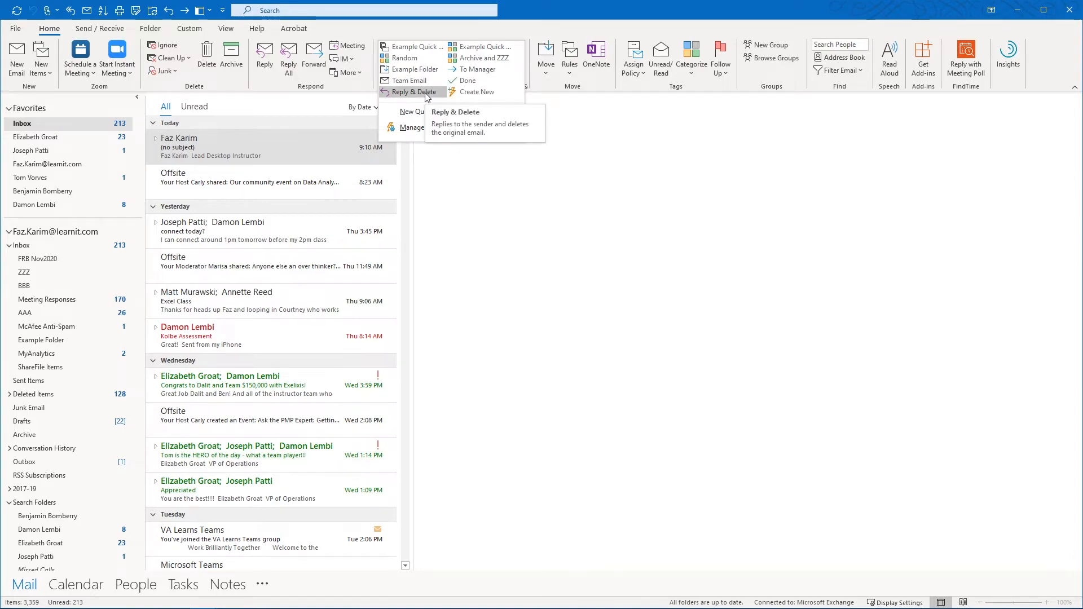
pyautogui.moveTo(420, 114)
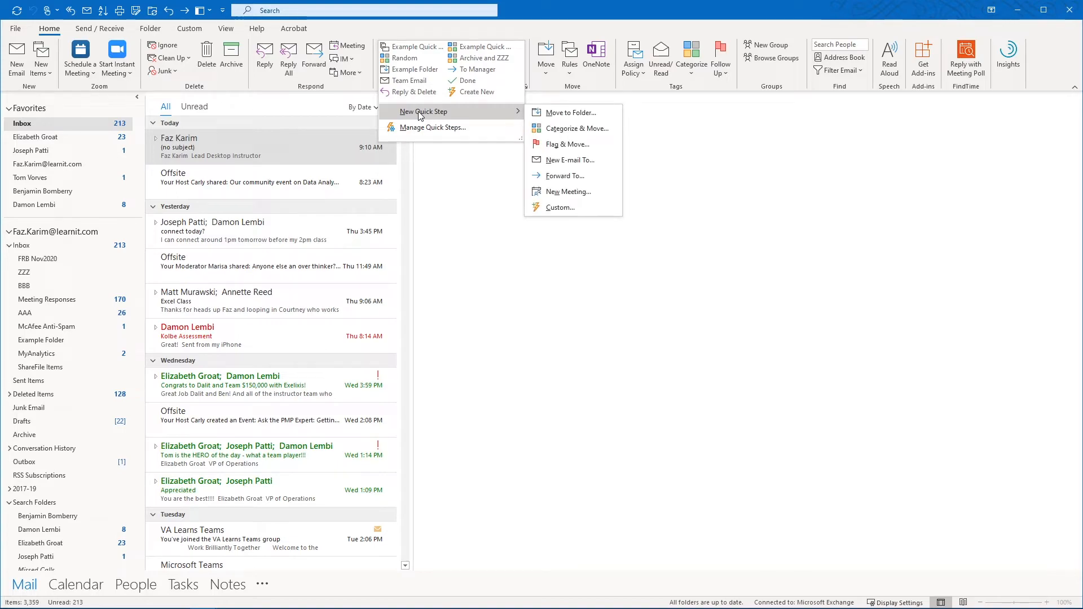
pyautogui.click(591, 279)
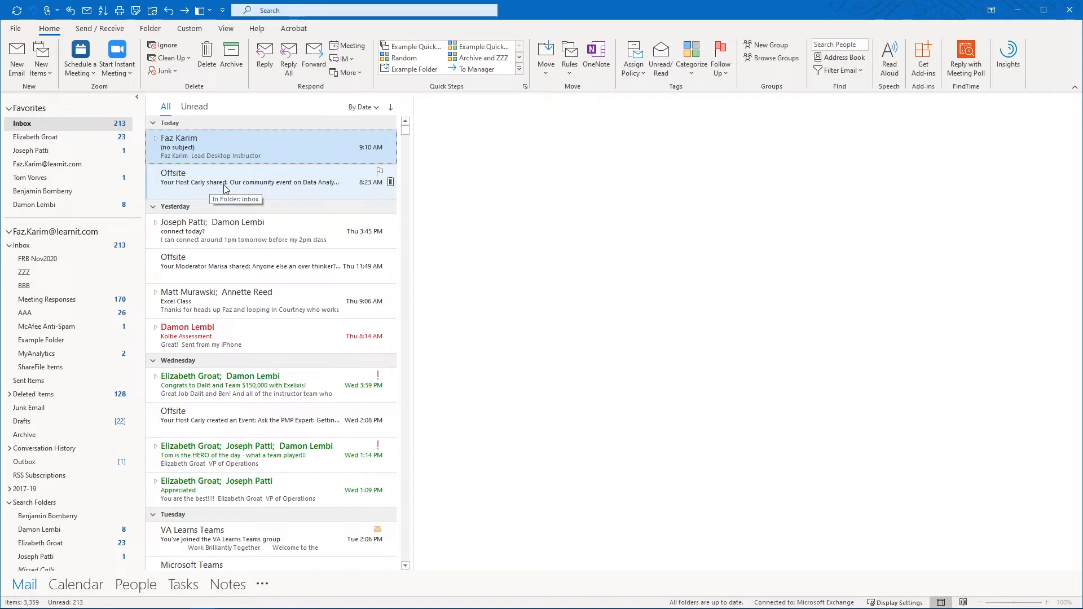
pyautogui.click(178, 182)
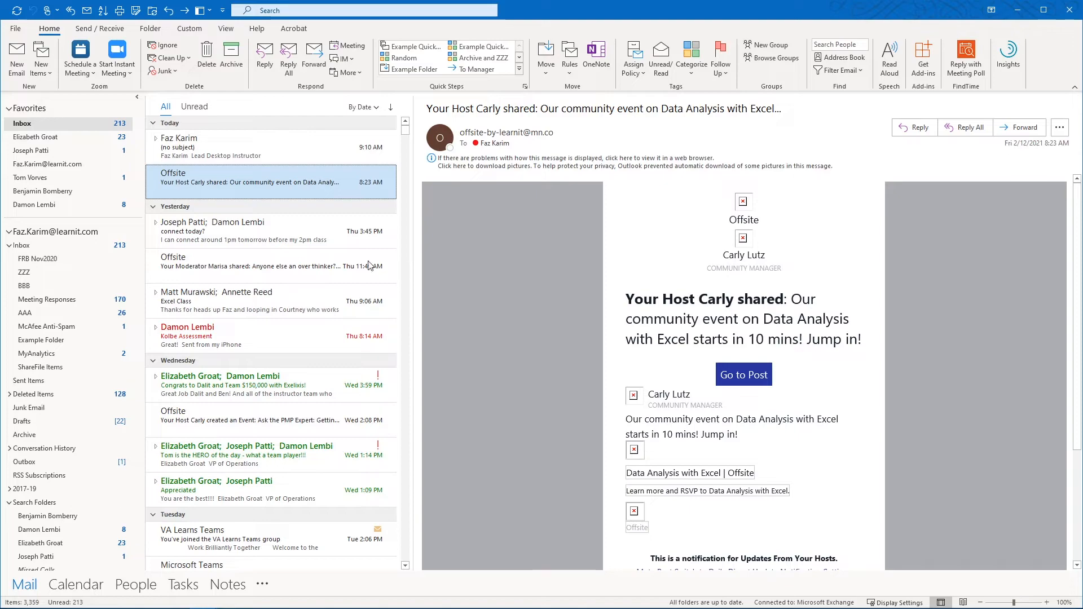
pyautogui.click(262, 266)
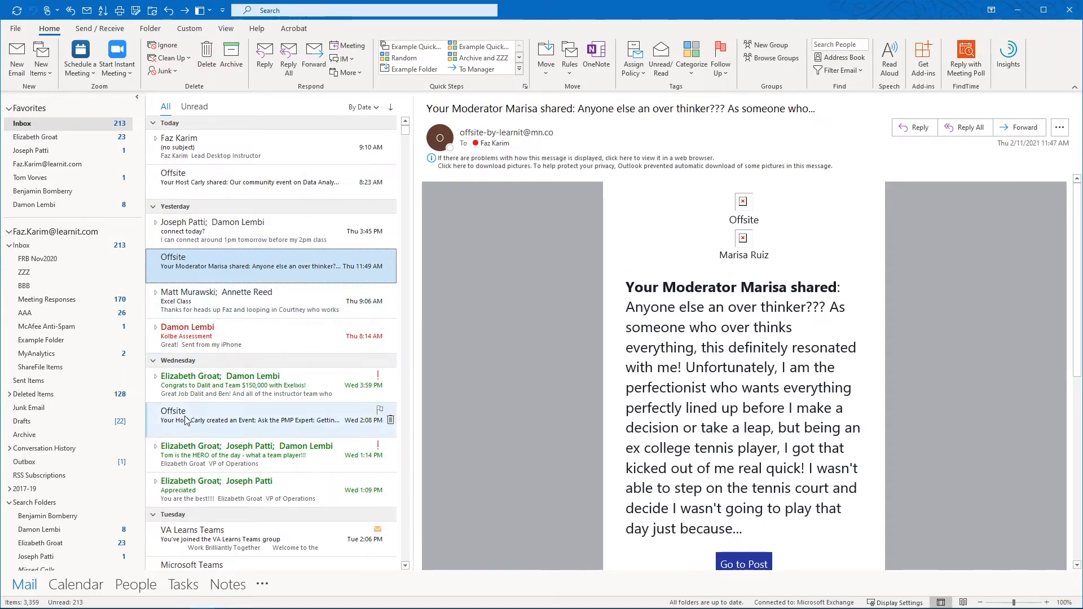
pyautogui.click(210, 420)
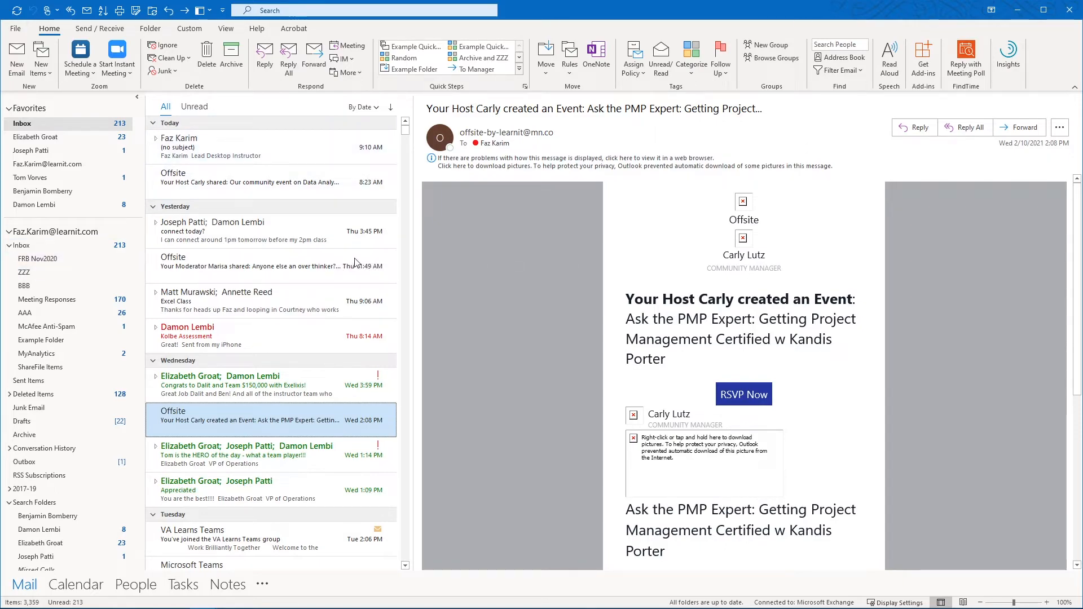
# Add a subfolder named 'Offsite' inside the Inbox
pyautogui.rightClick(41, 251)
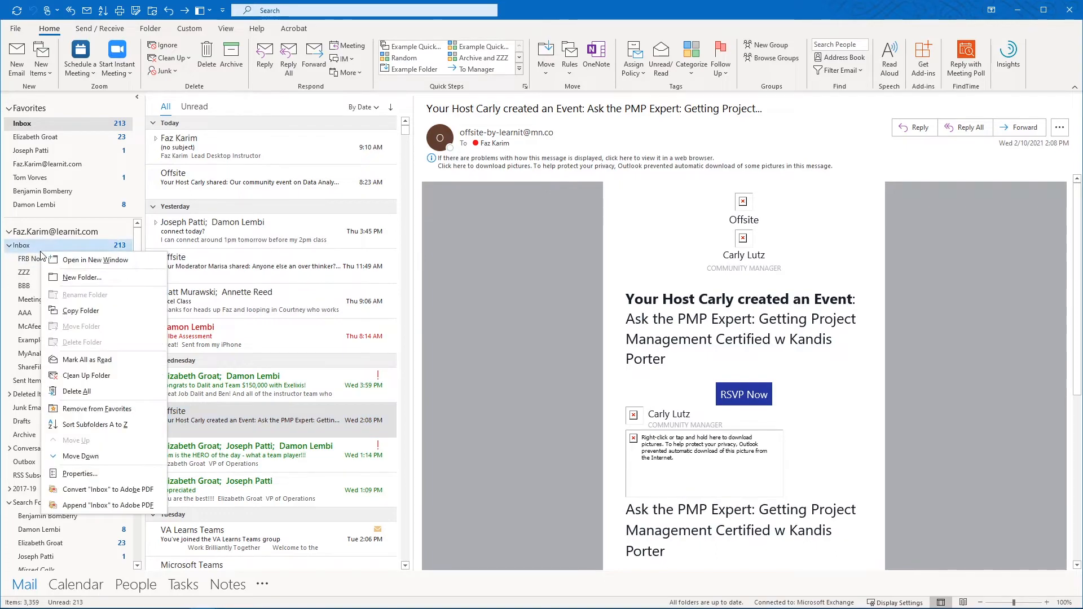
pyautogui.click(79, 278)
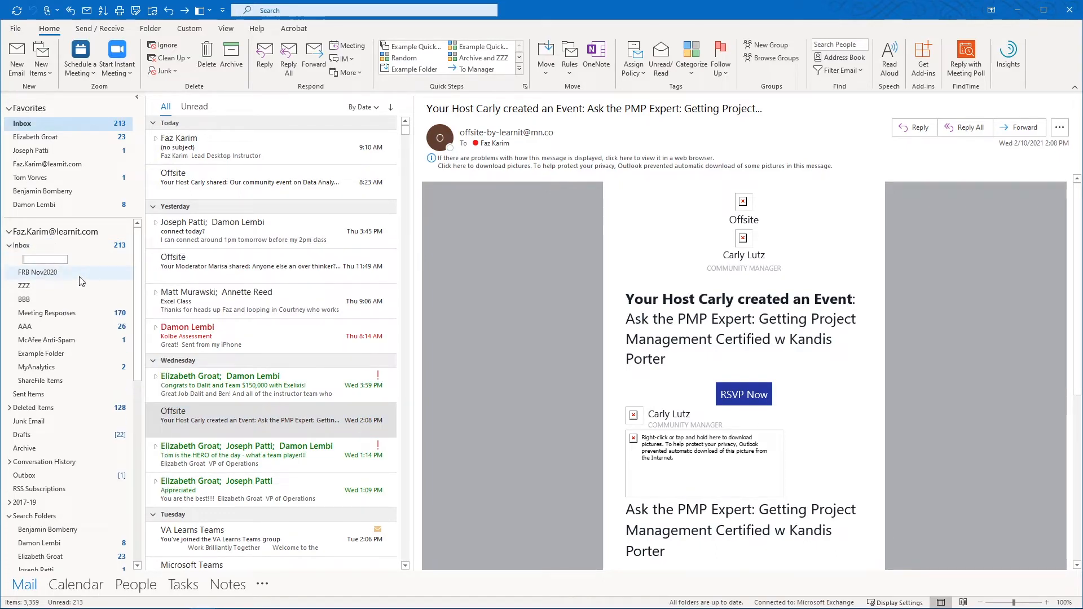
pyautogui.write('Offsite')
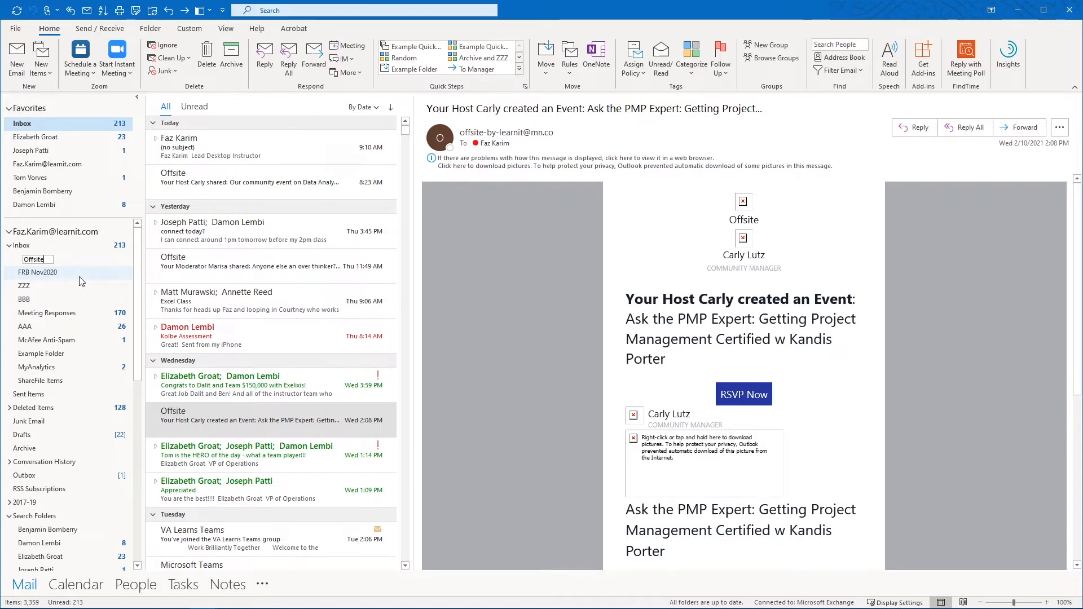
pyautogui.press('Return')
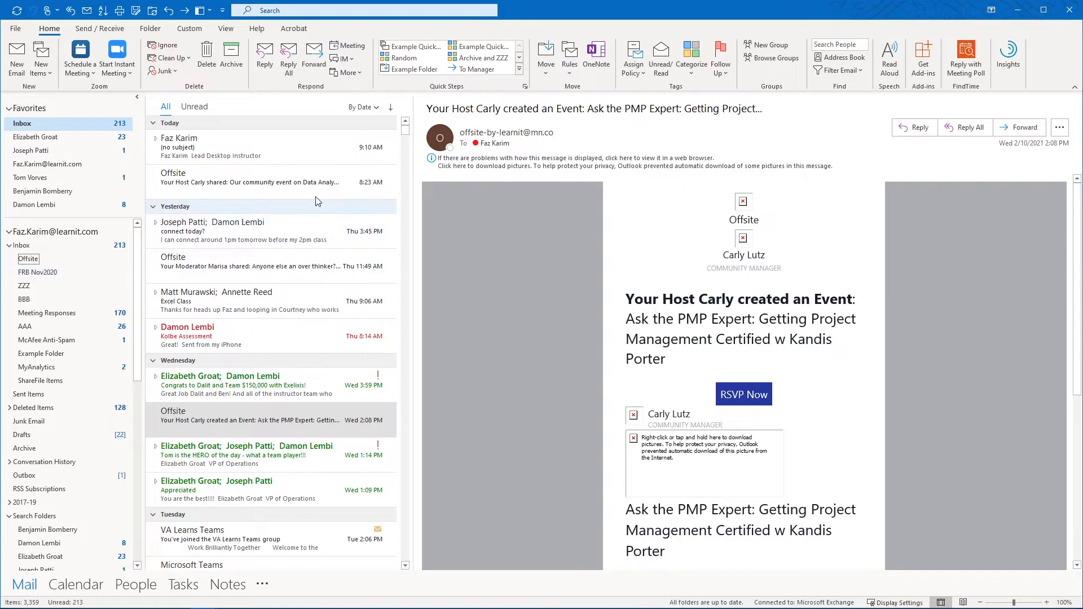
# Create a Categorize & Move quick step 'Offsite and Cat': Offsite folder, Custom Cat, mark as read
pyautogui.click(520, 73)
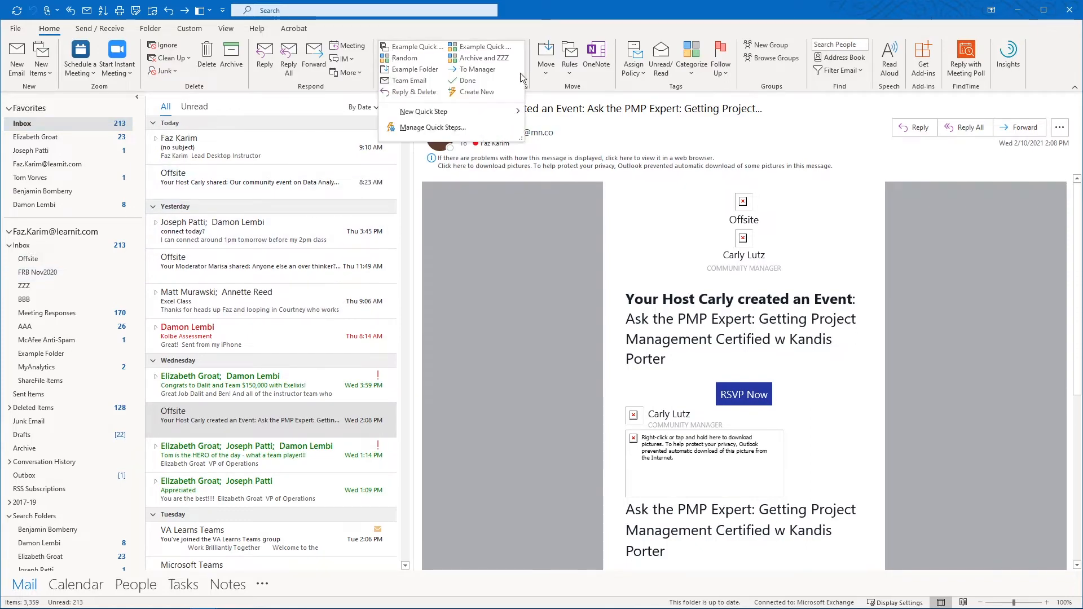
pyautogui.moveTo(499, 113)
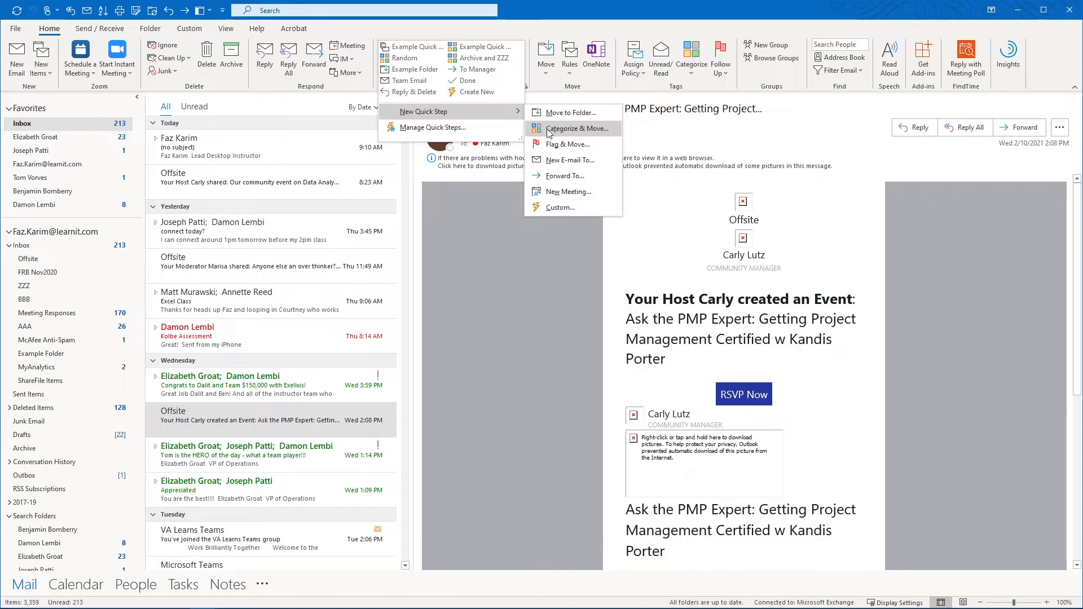
pyautogui.click(575, 129)
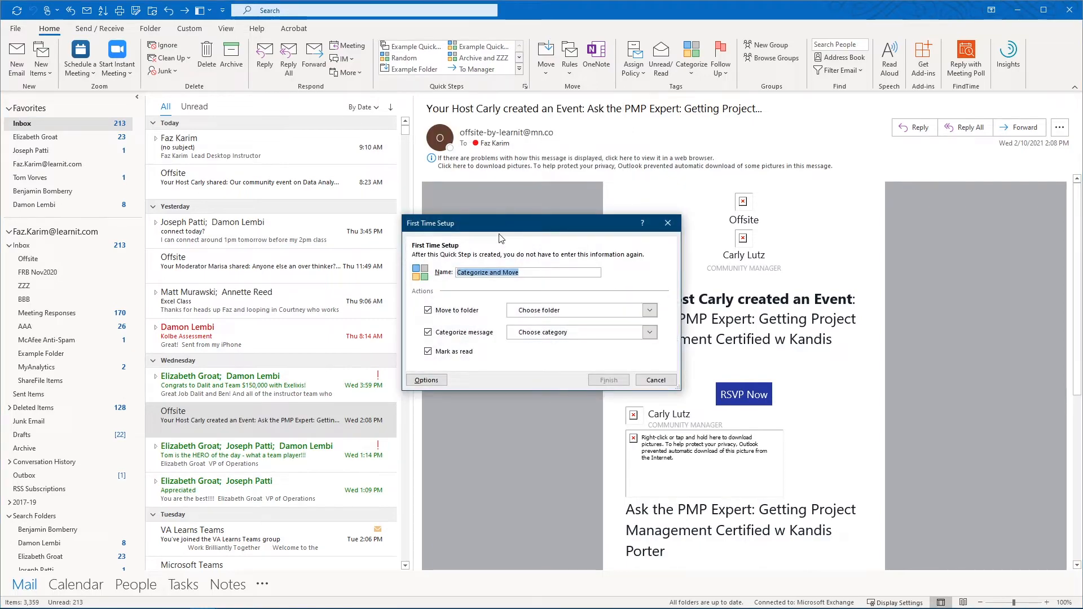
pyautogui.press('BackSpace')
pyautogui.write('Offsite and Cat')
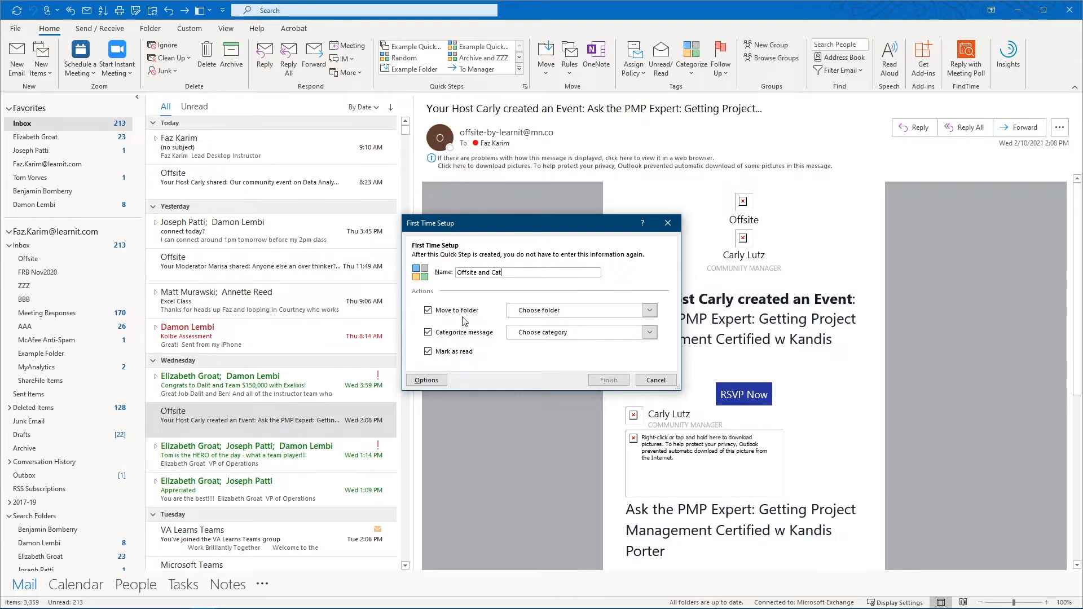
pyautogui.click(645, 314)
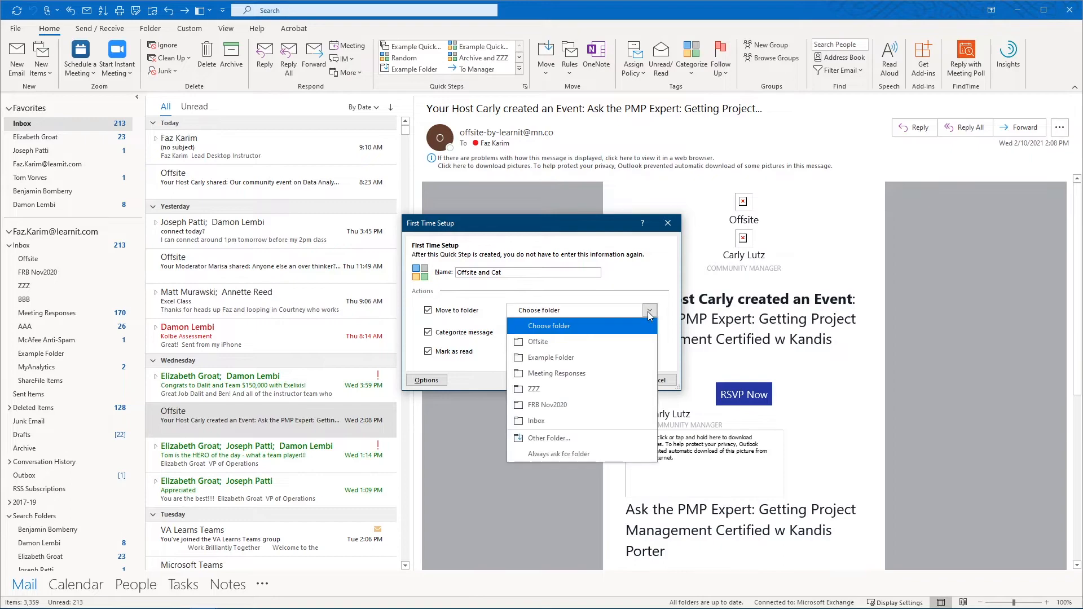
pyautogui.click(549, 343)
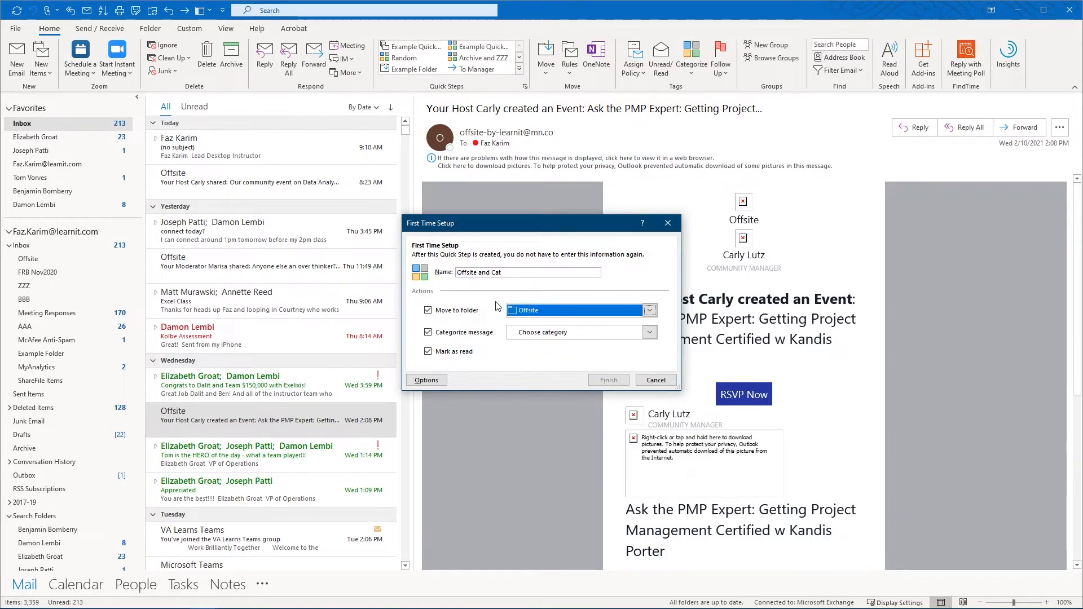
pyautogui.click(650, 333)
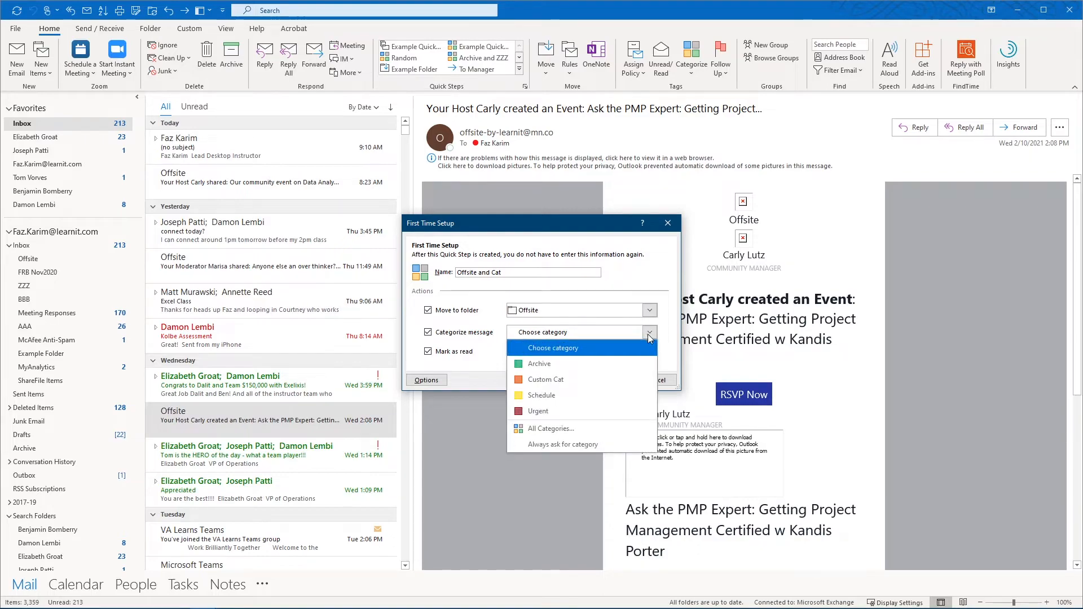
pyautogui.click(550, 384)
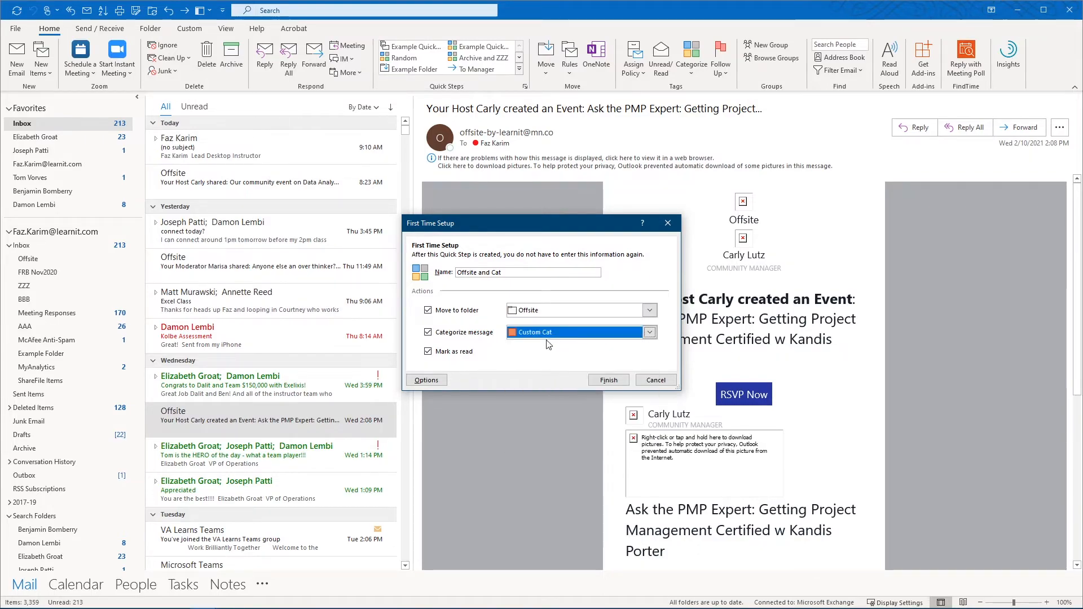
pyautogui.click(427, 352)
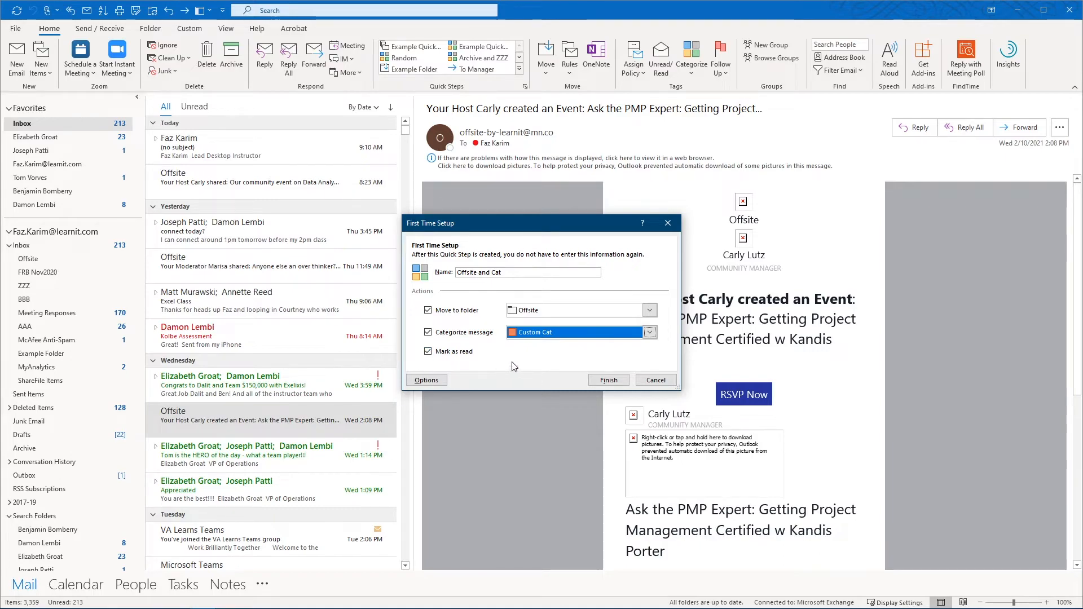
pyautogui.click(599, 380)
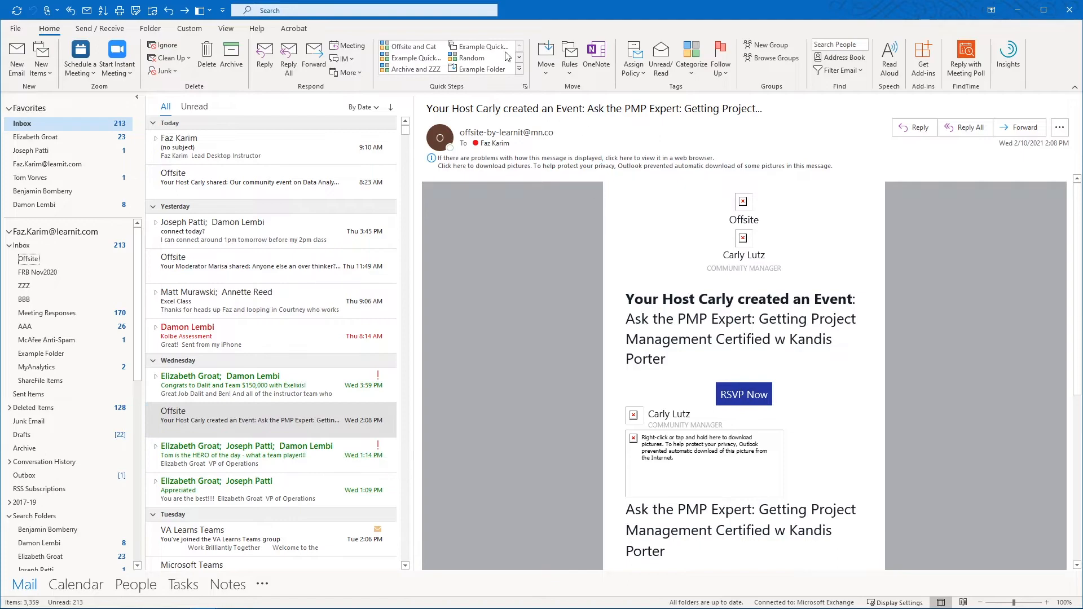
# Apply Offsite and Cat to the event message and confirm it landed in the Offsite folder
pyautogui.click(417, 46)
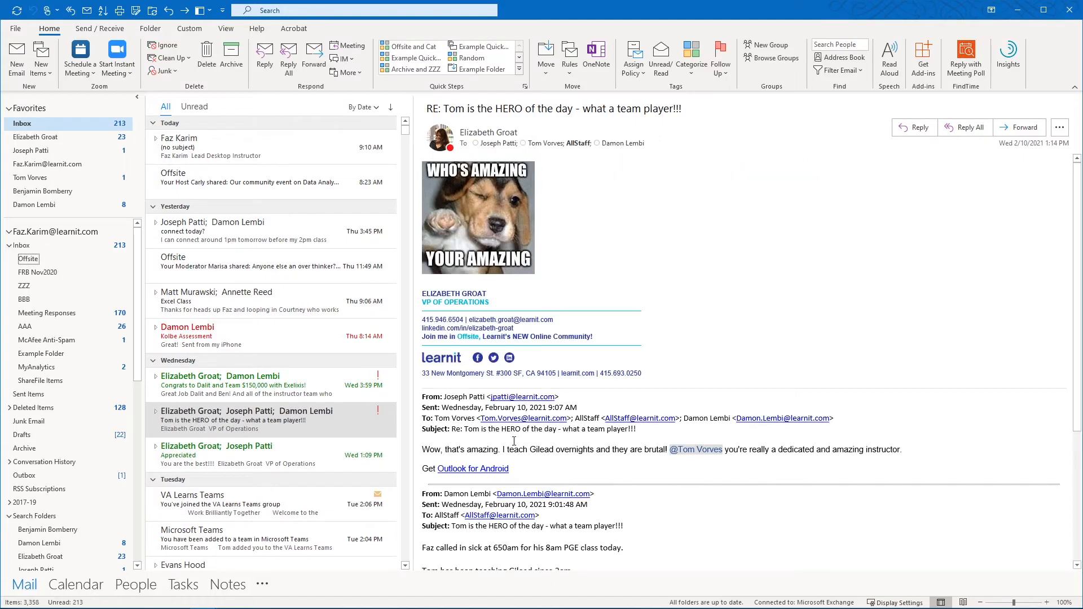
pyautogui.click(35, 260)
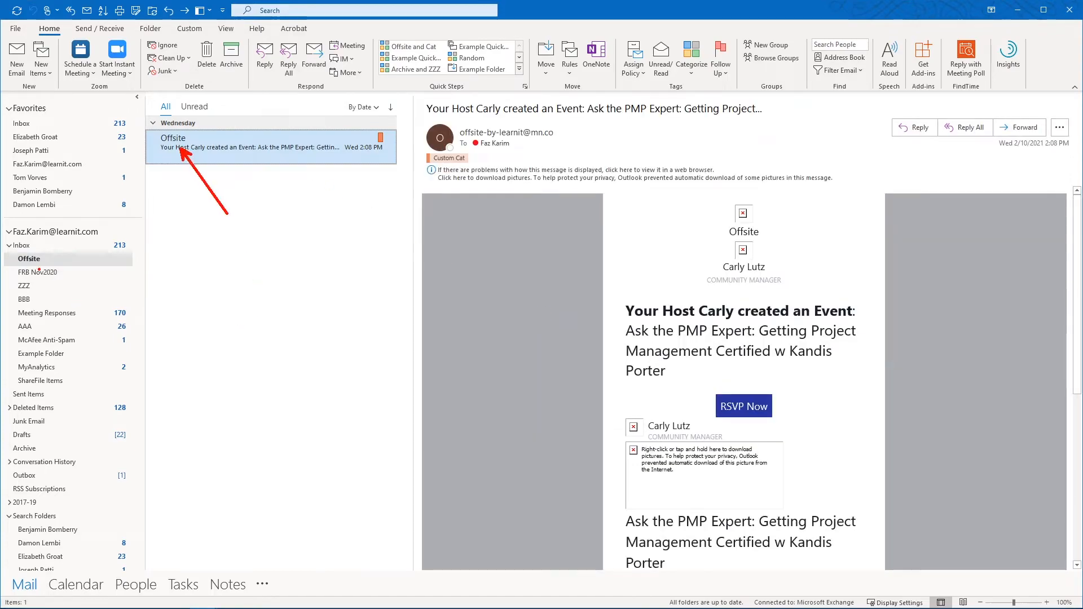
pyautogui.moveTo(55, 260); pyautogui.dragTo(103, 260)
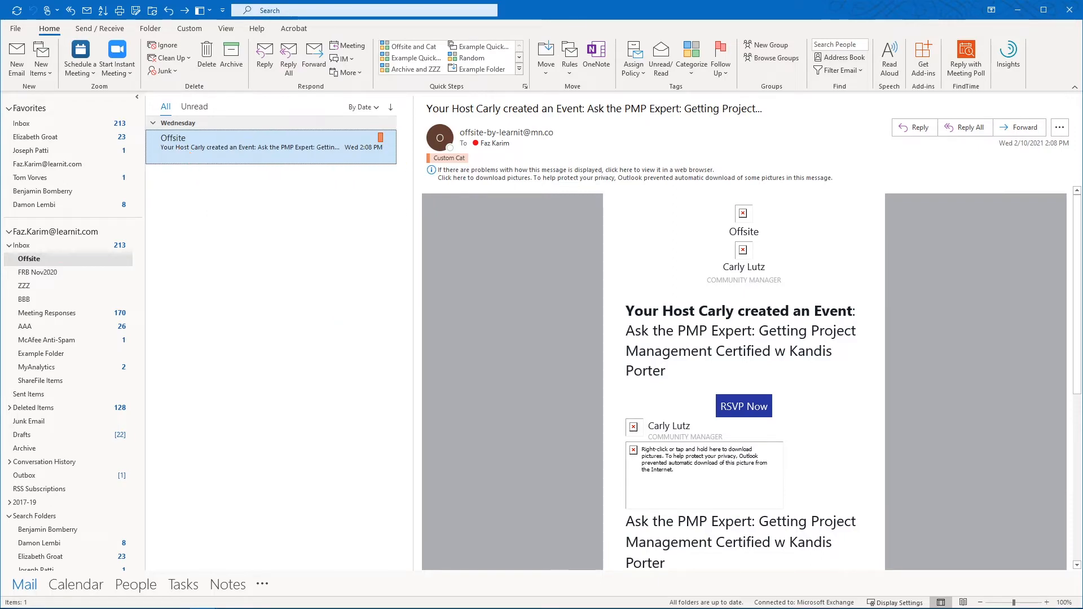
pyautogui.click(522, 71)
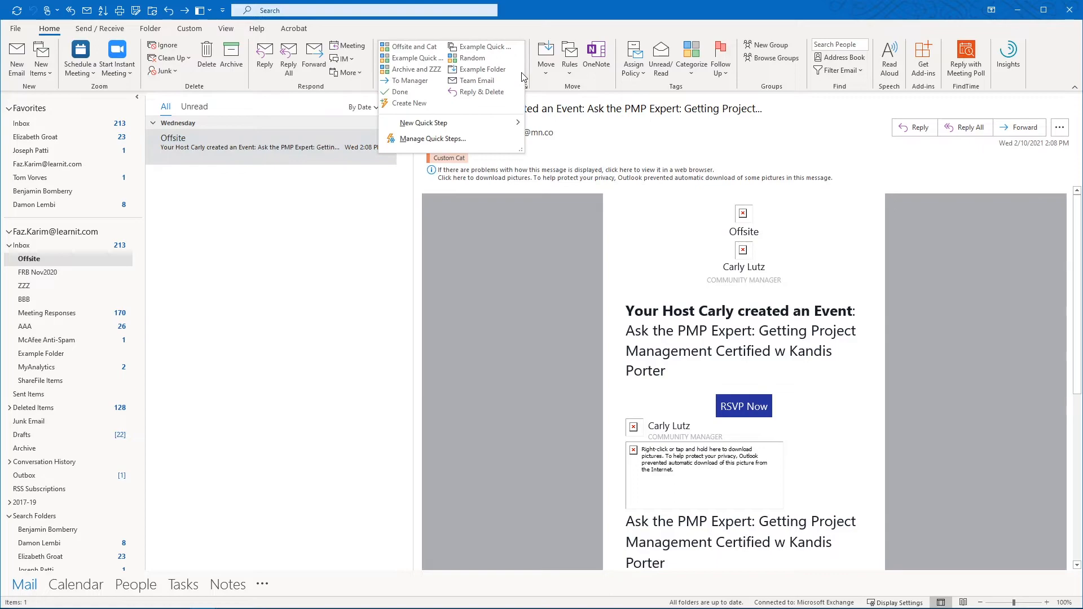
pyautogui.moveTo(499, 122)
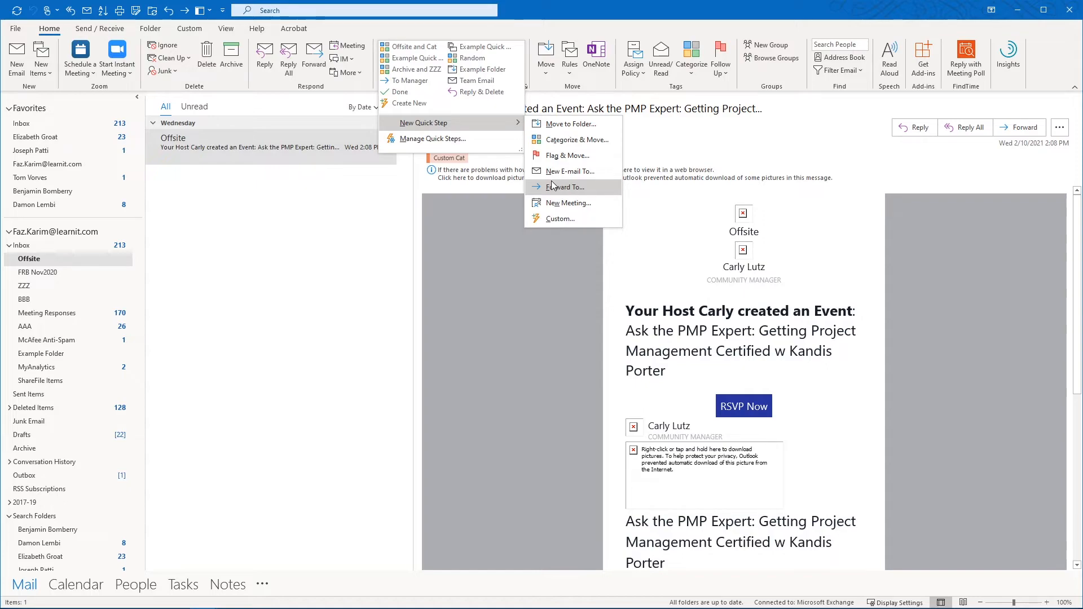
# Start a custom quick step named 'Custom Quick Step' with Mark as read as its first action
pyautogui.click(556, 219)
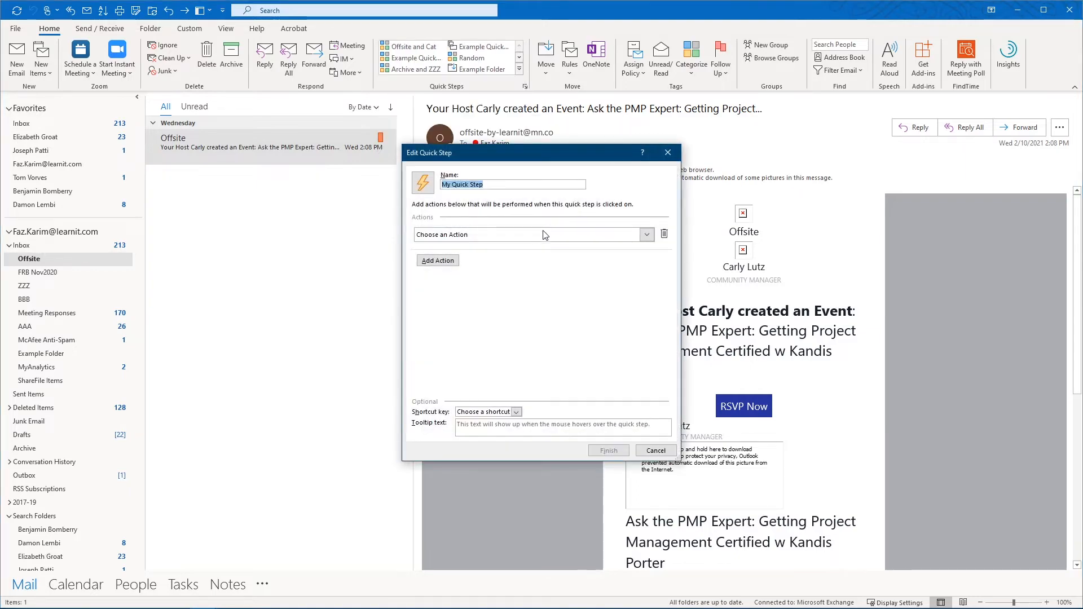
pyautogui.write('Cust')
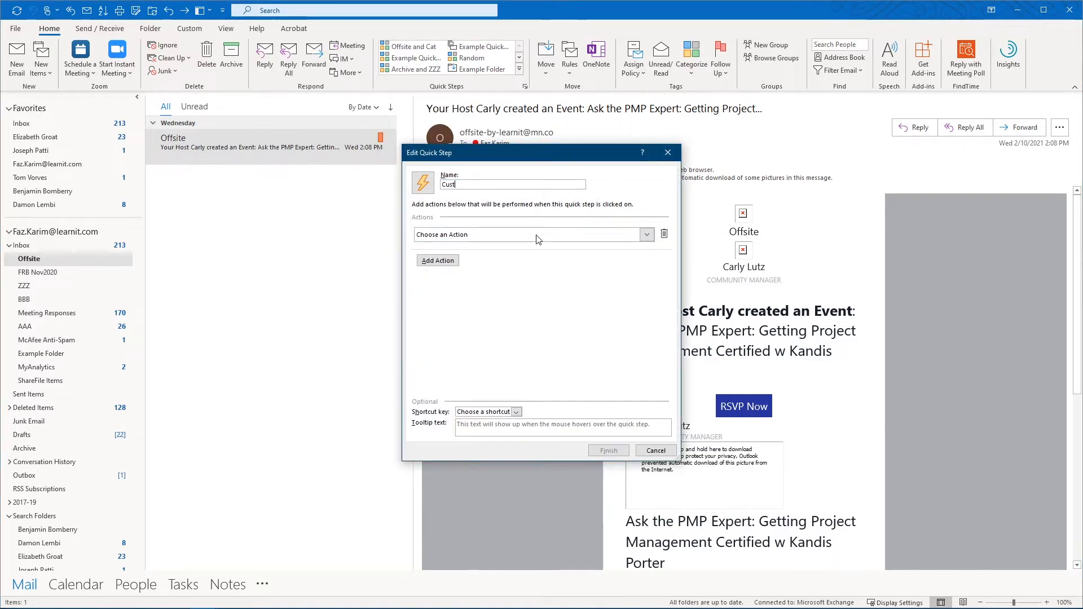
pyautogui.write('om Quick S')
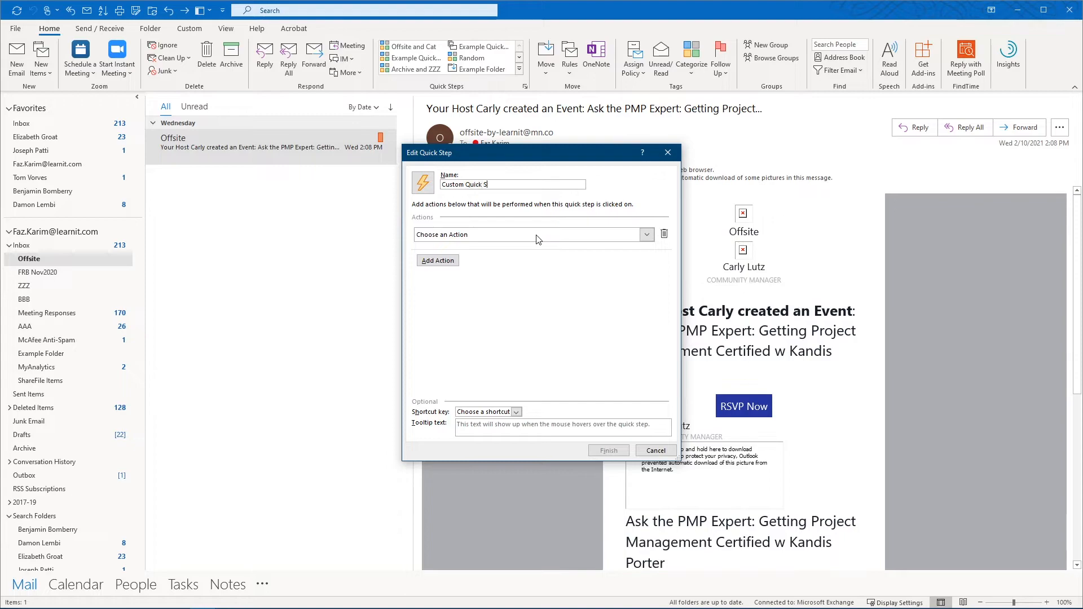
pyautogui.write('tep')
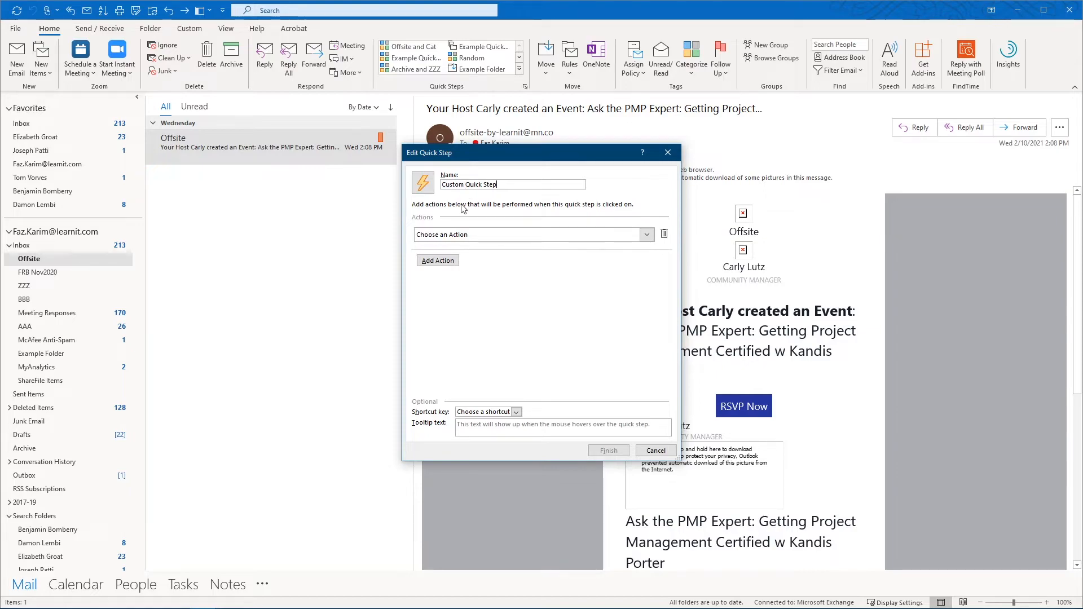
pyautogui.click(647, 236)
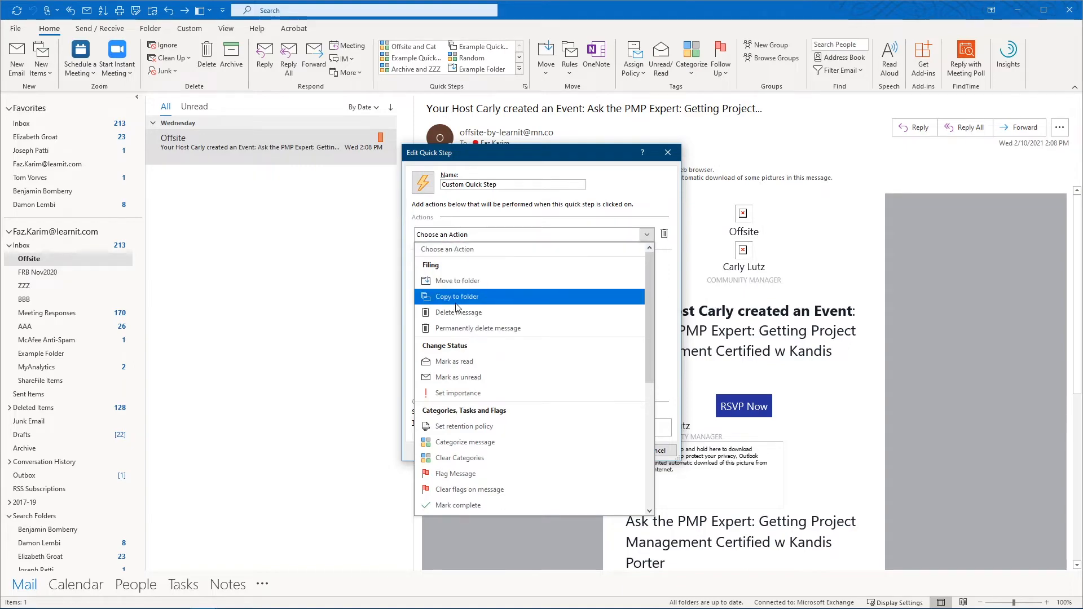
pyautogui.click(458, 367)
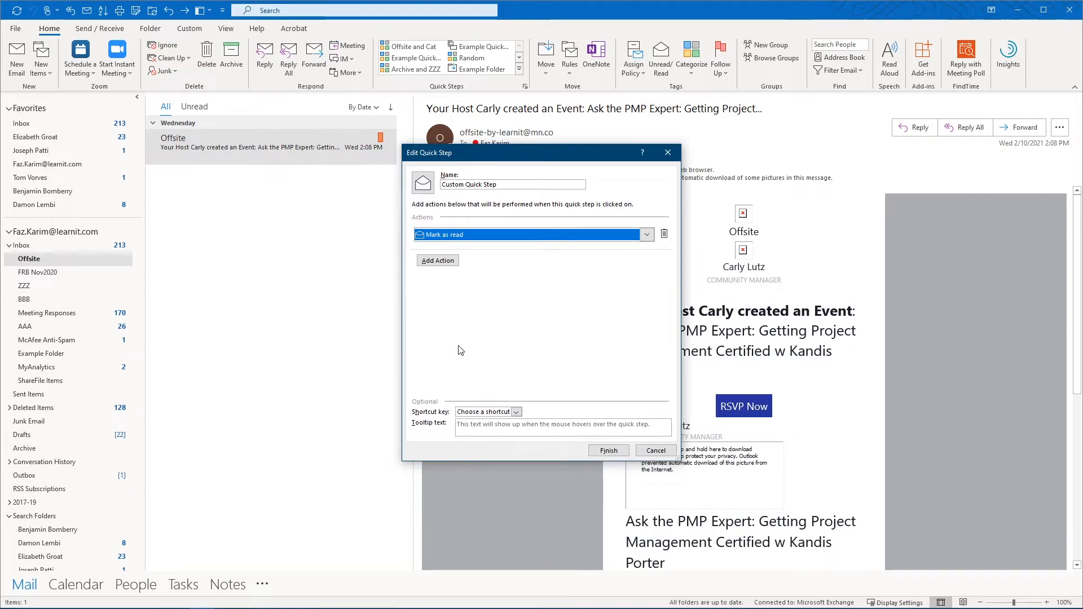
# Add a second action that copies messages to the Offsite folder
pyautogui.click(445, 261)
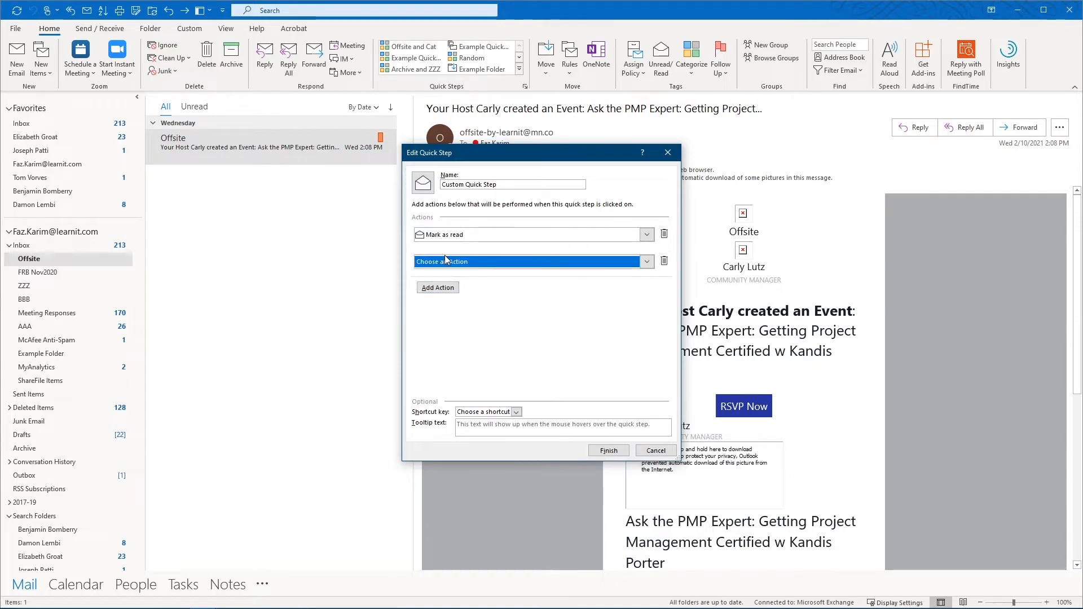
pyautogui.click(647, 265)
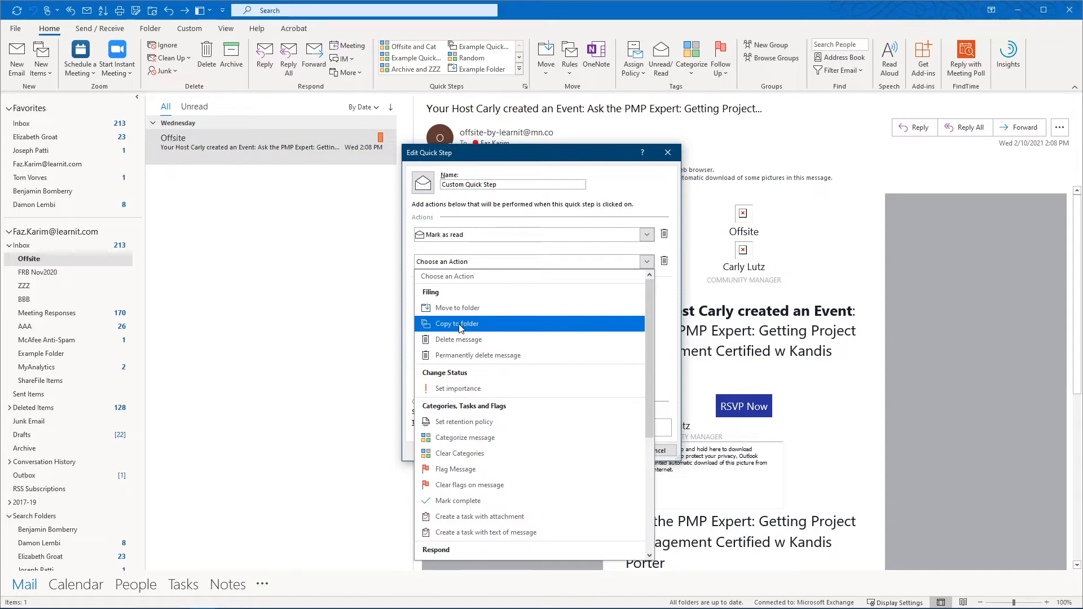
pyautogui.click(460, 324)
pyautogui.click(649, 282)
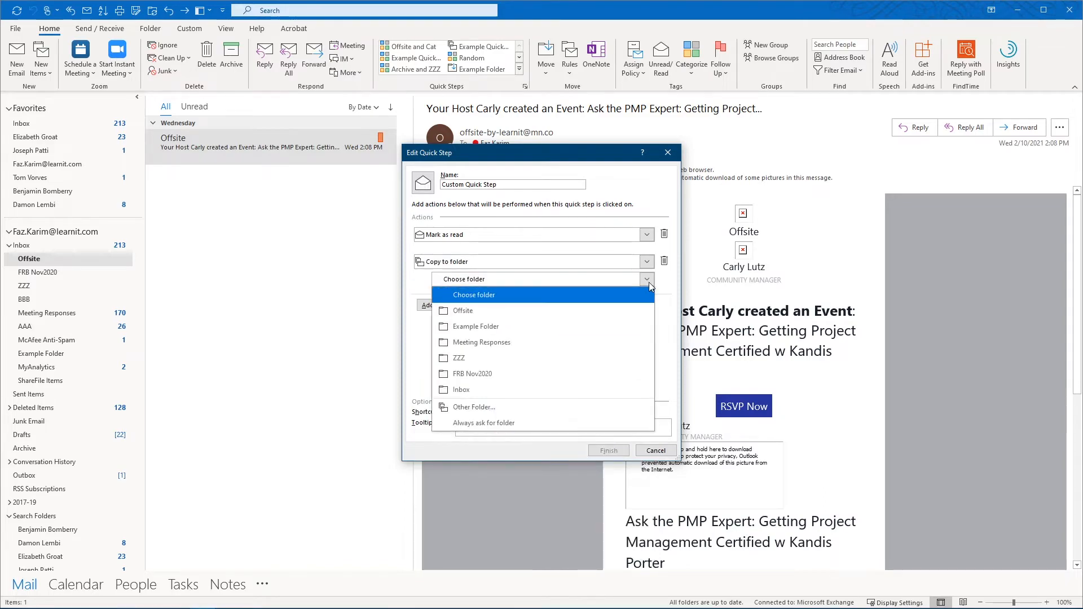
pyautogui.click(456, 317)
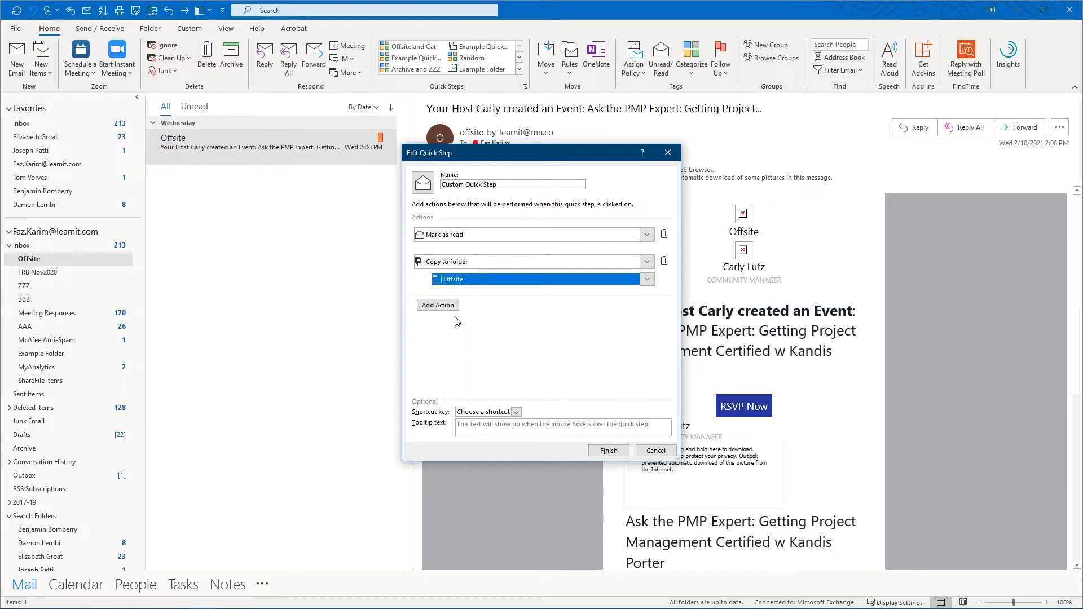
# Add a third action categorizing messages as Custom Cat, leaving the fourth action row unset
pyautogui.click(457, 308)
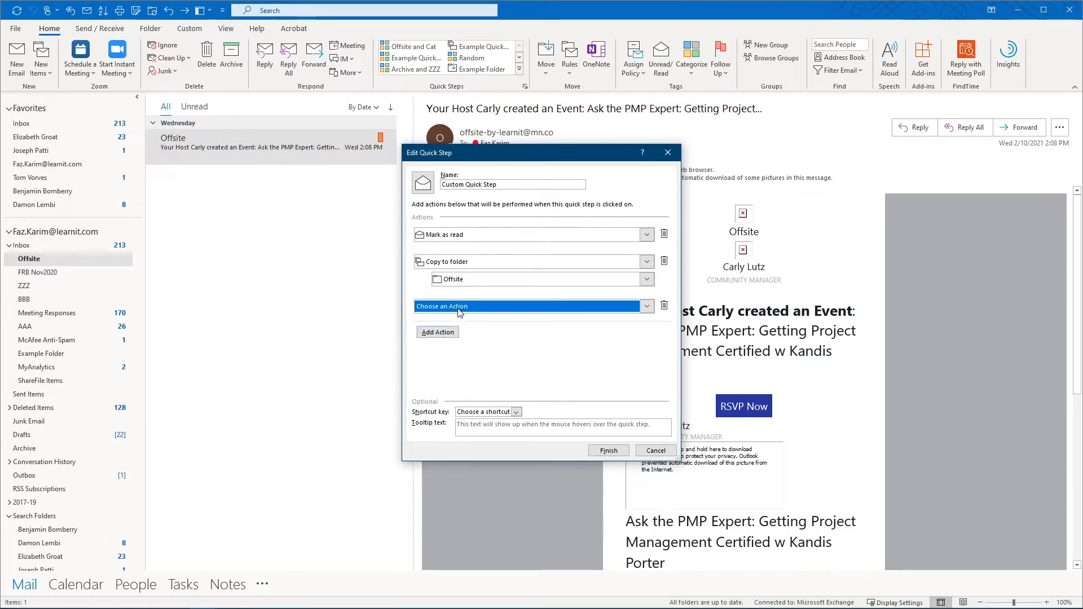
pyautogui.click(647, 307)
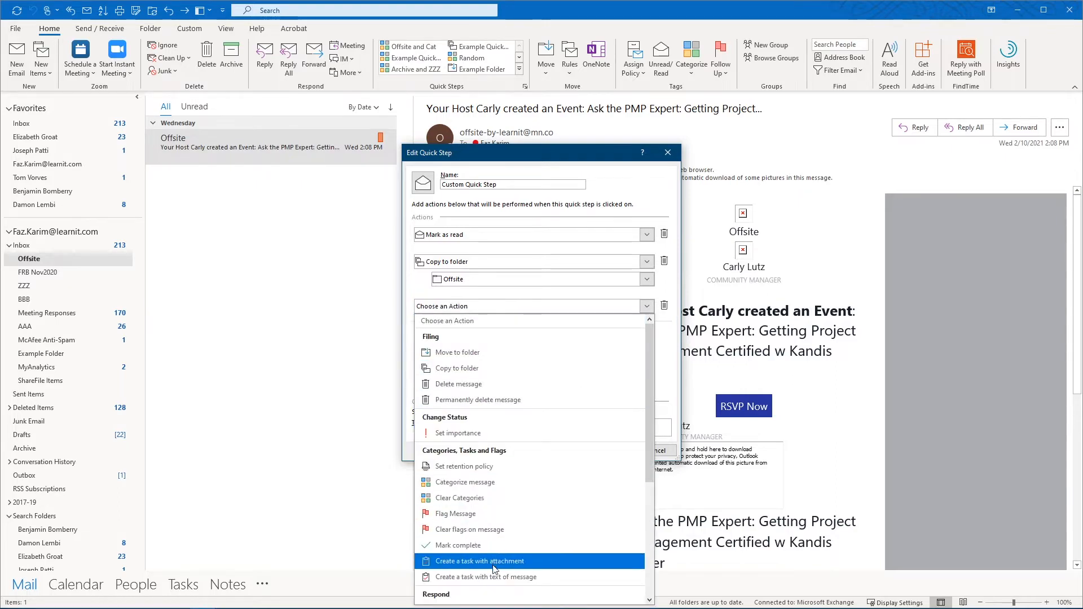
pyautogui.moveTo(649, 411); pyautogui.dragTo(646, 472)
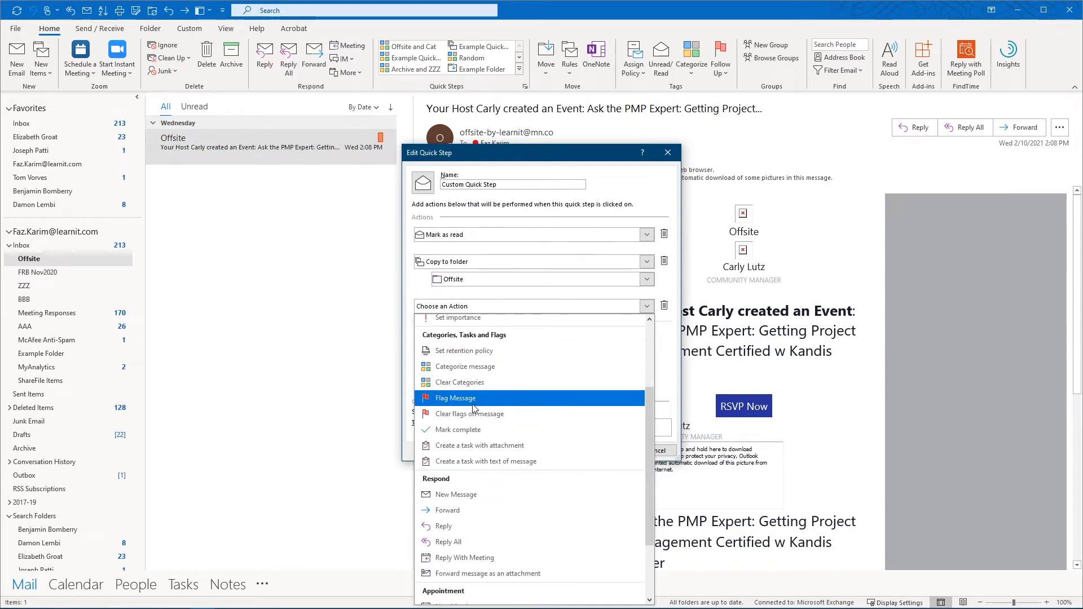
pyautogui.click(499, 368)
pyautogui.click(648, 325)
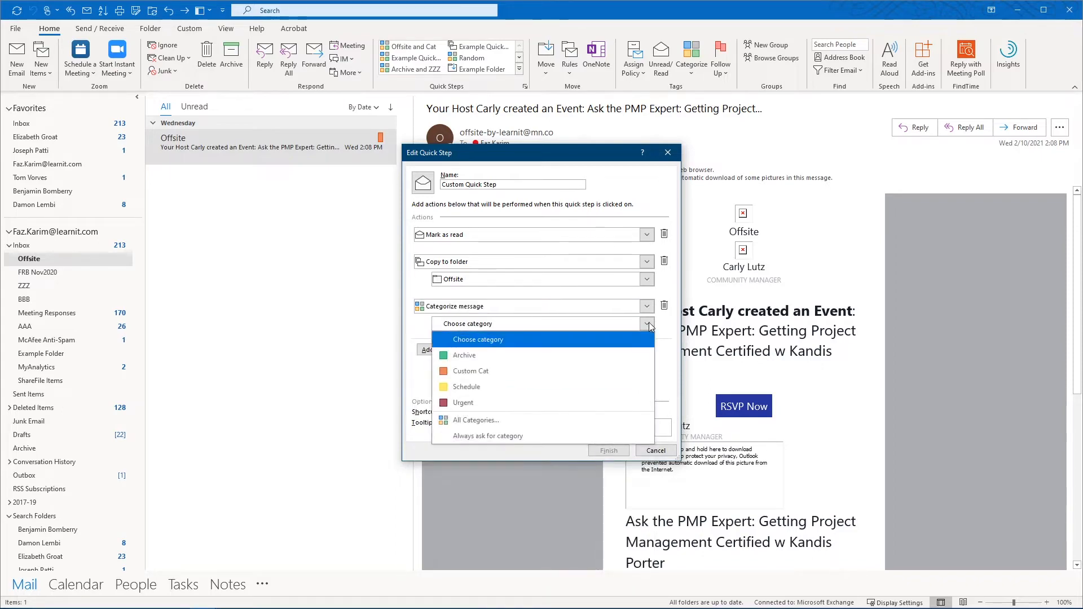
pyautogui.click(509, 378)
pyautogui.click(438, 349)
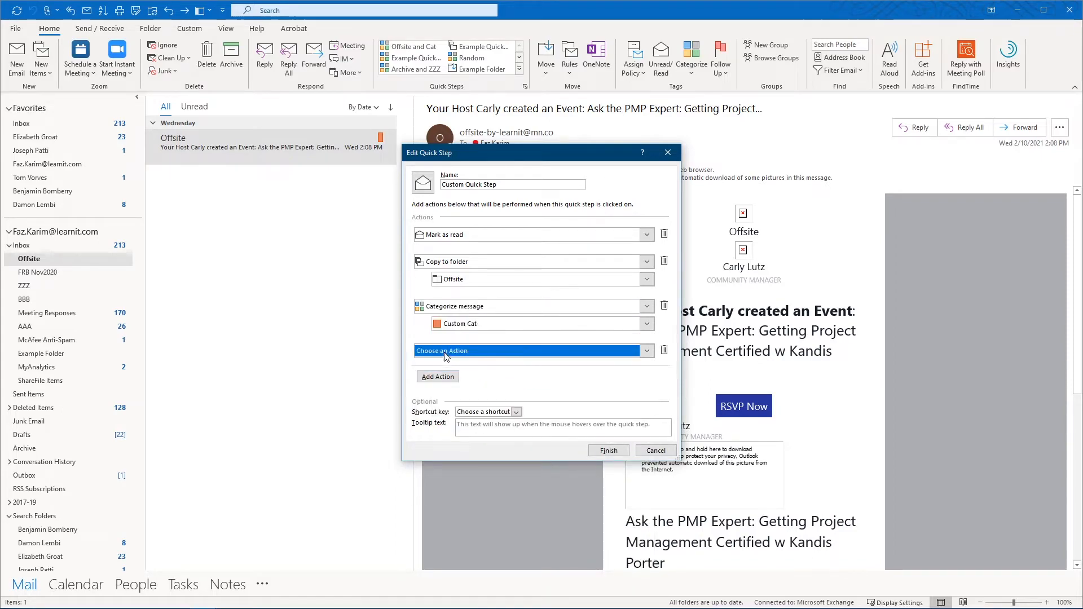
pyautogui.click(653, 351)
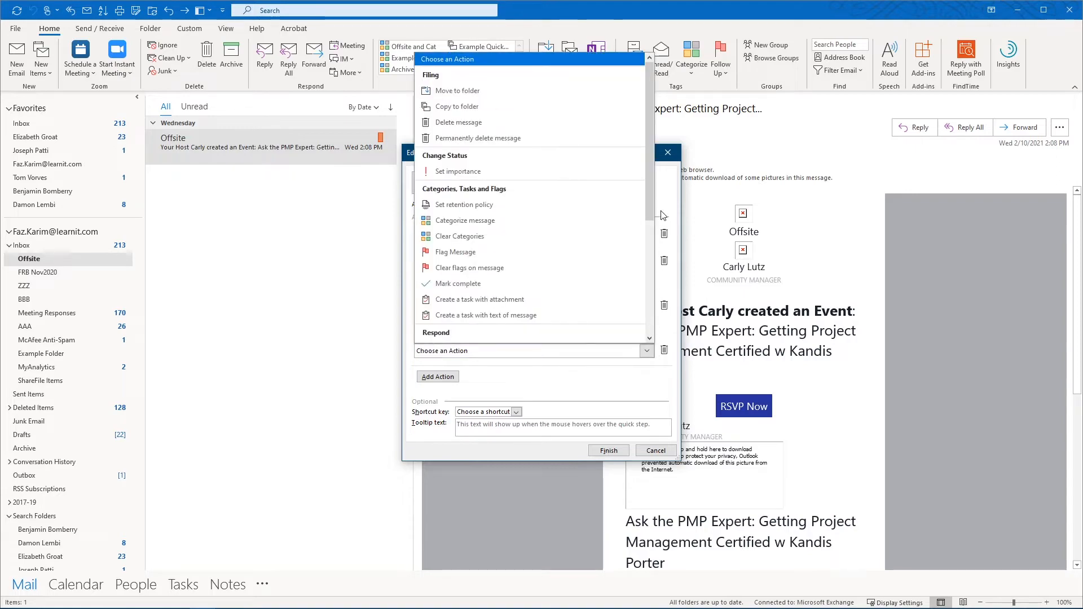
pyautogui.moveTo(653, 209); pyautogui.dragTo(652, 314)
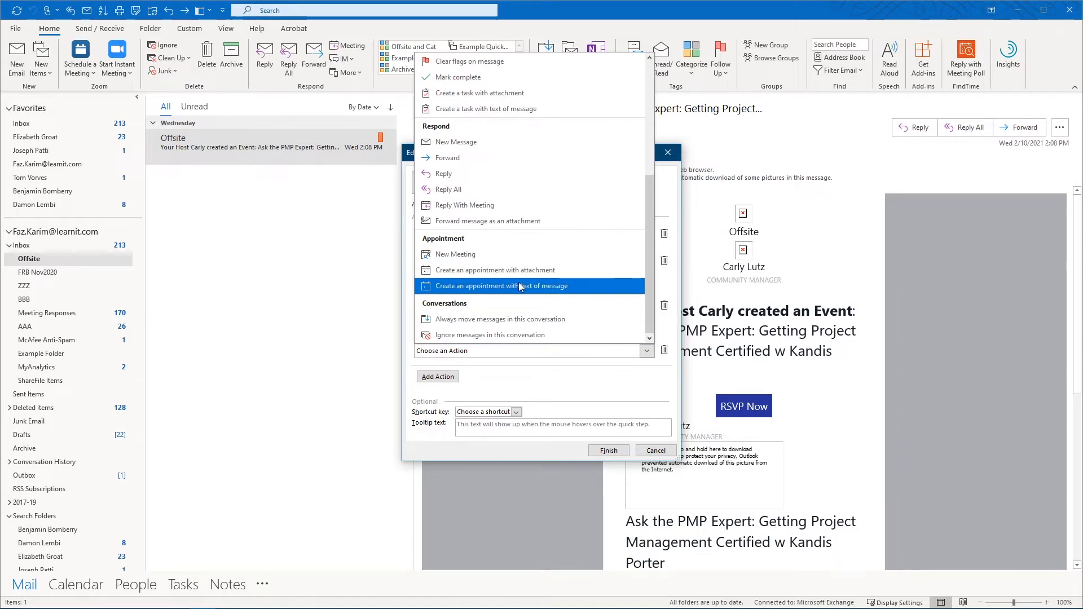
pyautogui.click(531, 380)
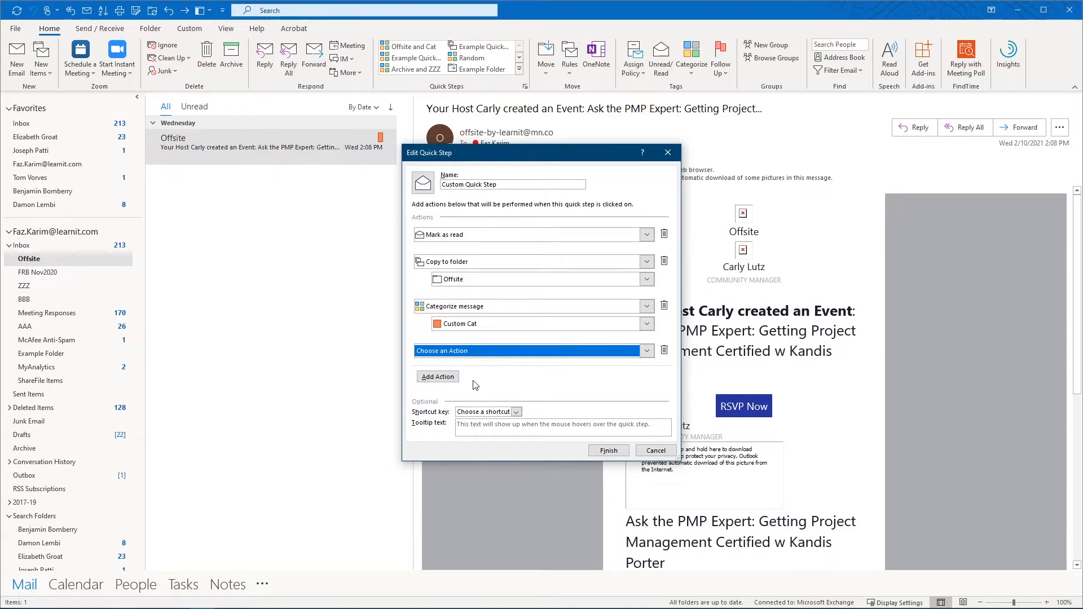
# Assign CTRL+SHIFT+9, add tooltip 'make a copy to offsite folder with custom', and finish
pyautogui.click(518, 414)
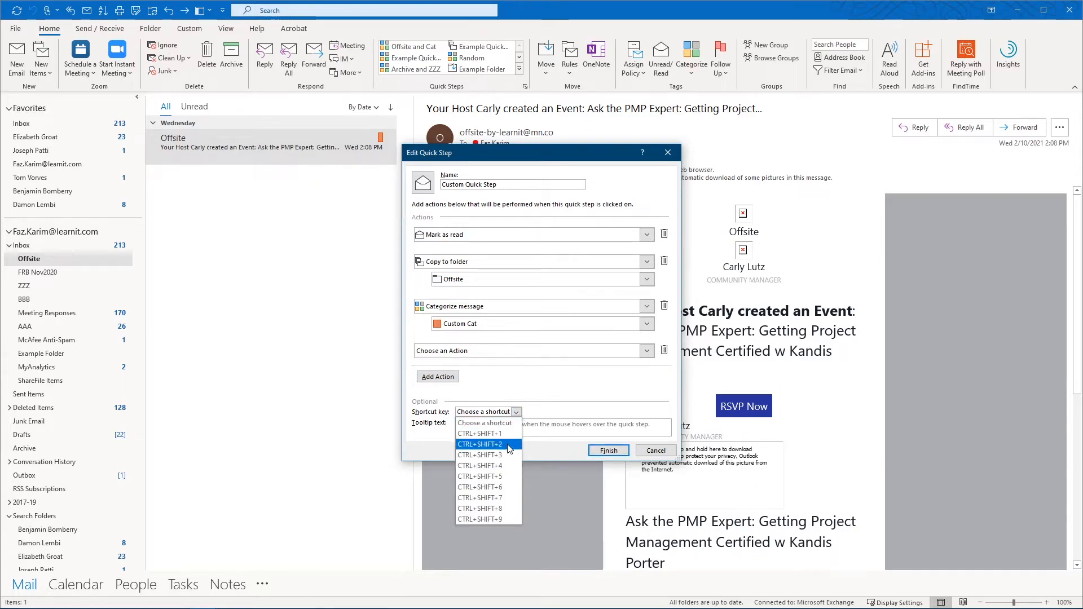
pyautogui.click(499, 520)
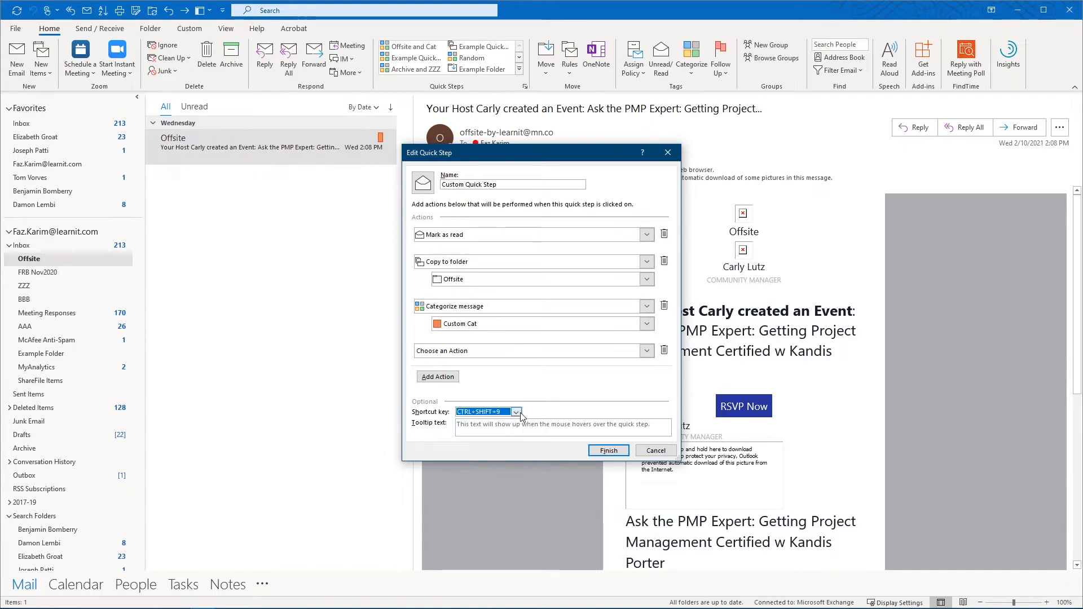
pyautogui.click(508, 433)
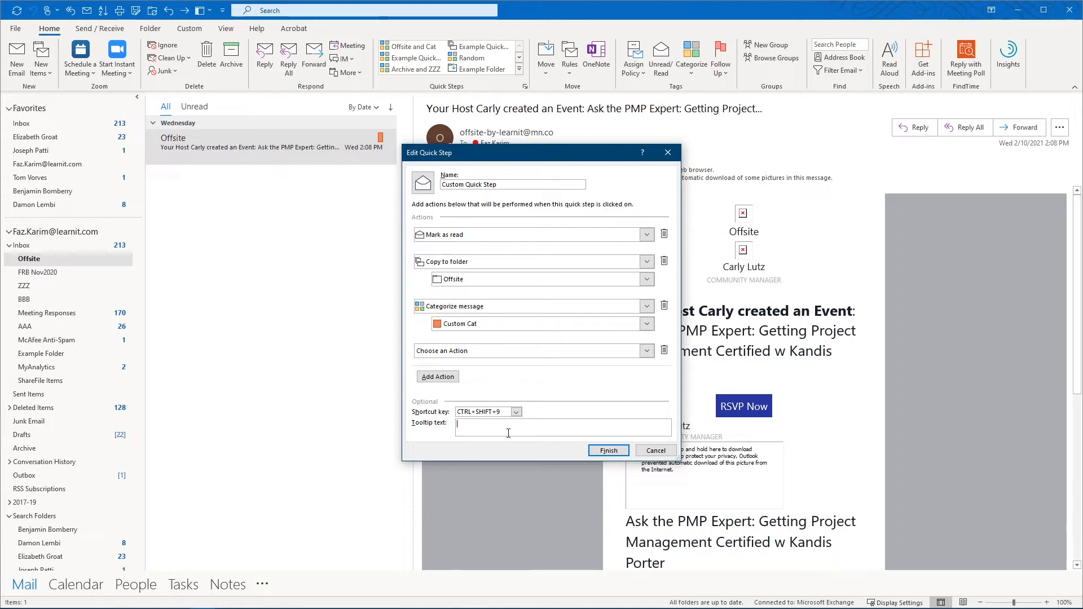
pyautogui.write('make a copy to offsite folder ')
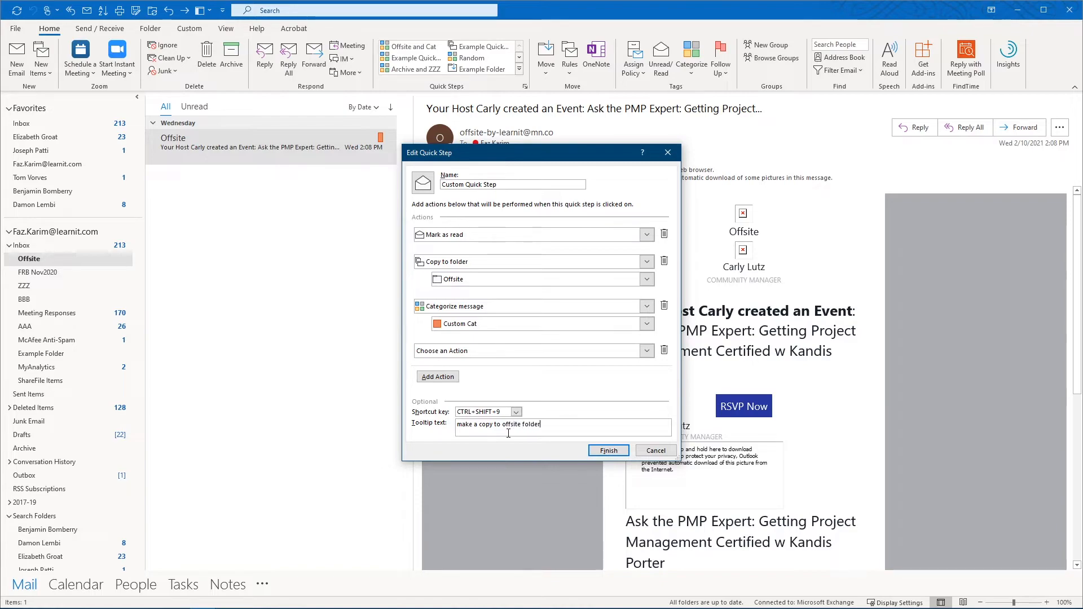
pyautogui.write('with custom cat.')
pyautogui.click(602, 451)
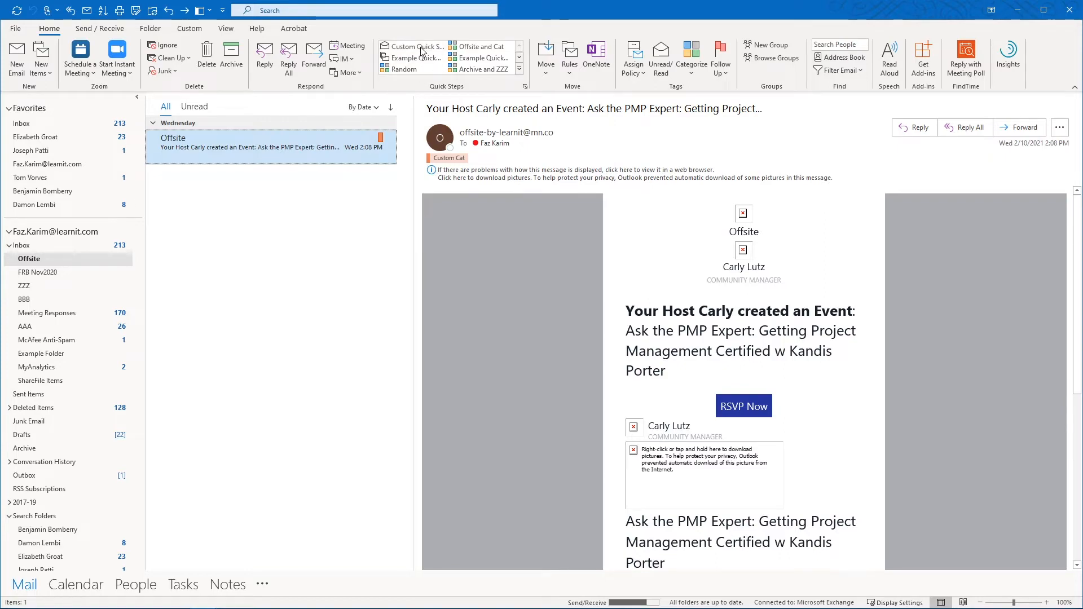
# Run Custom Quick Step on yesterday's Offsite post, then view its copy in the Offsite folder
pyautogui.rightClick(422, 50)
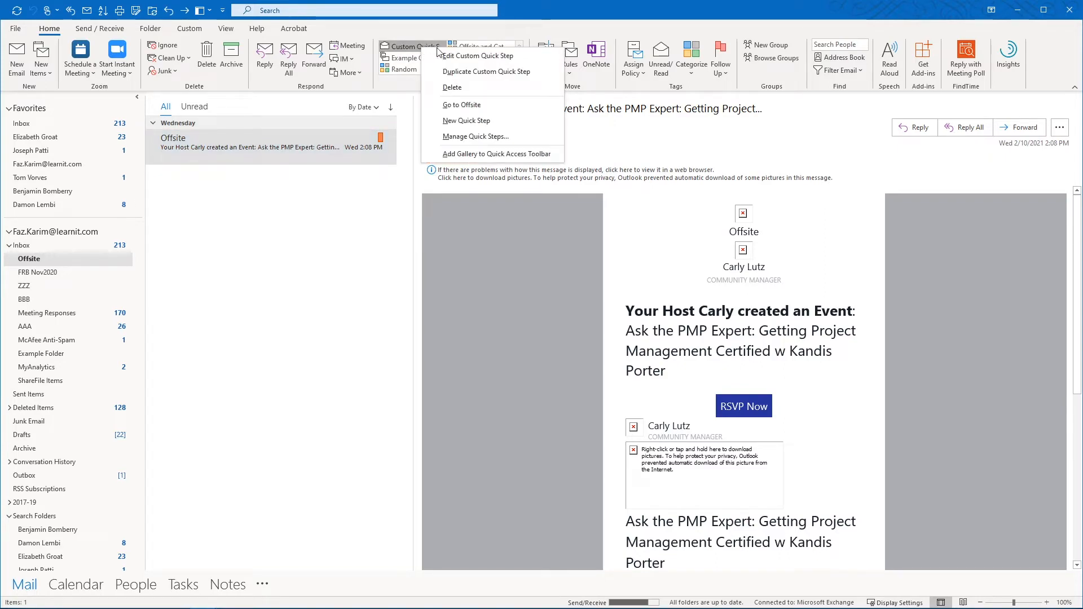
pyautogui.click(408, 83)
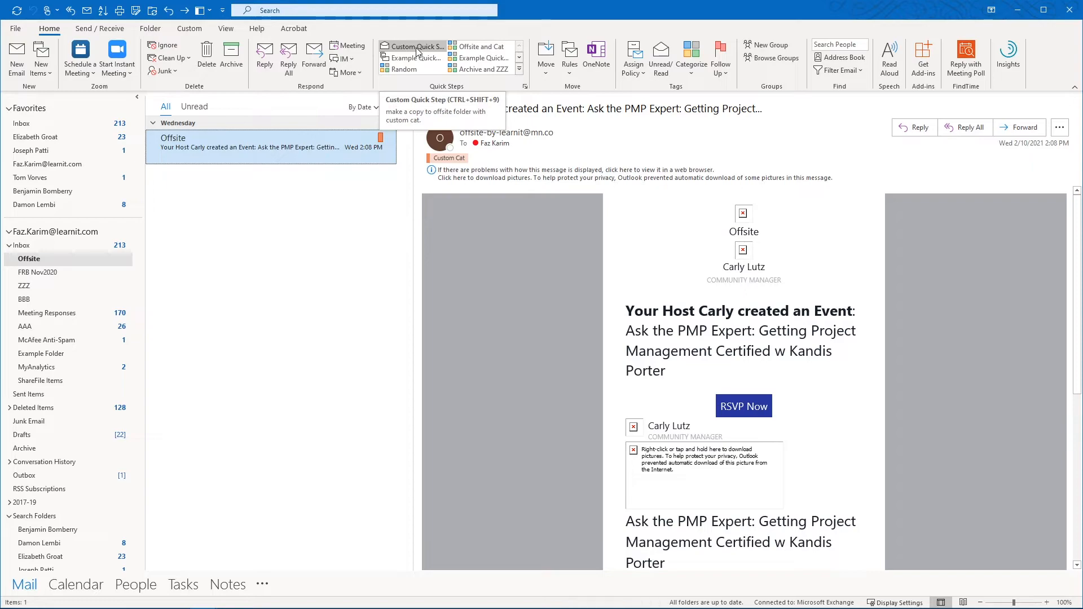
pyautogui.click(70, 245)
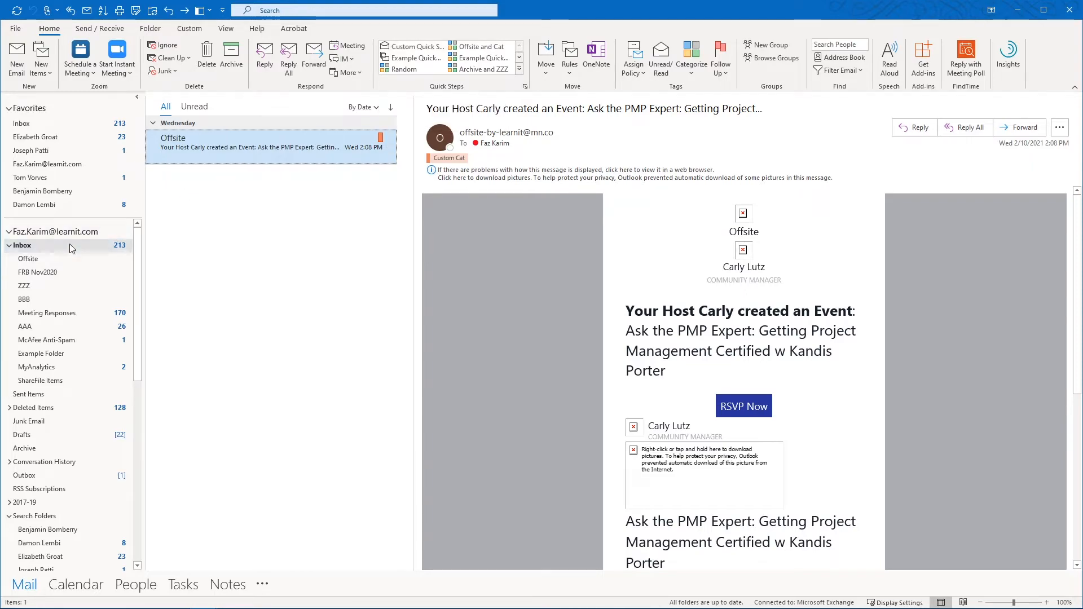
pyautogui.click(205, 270)
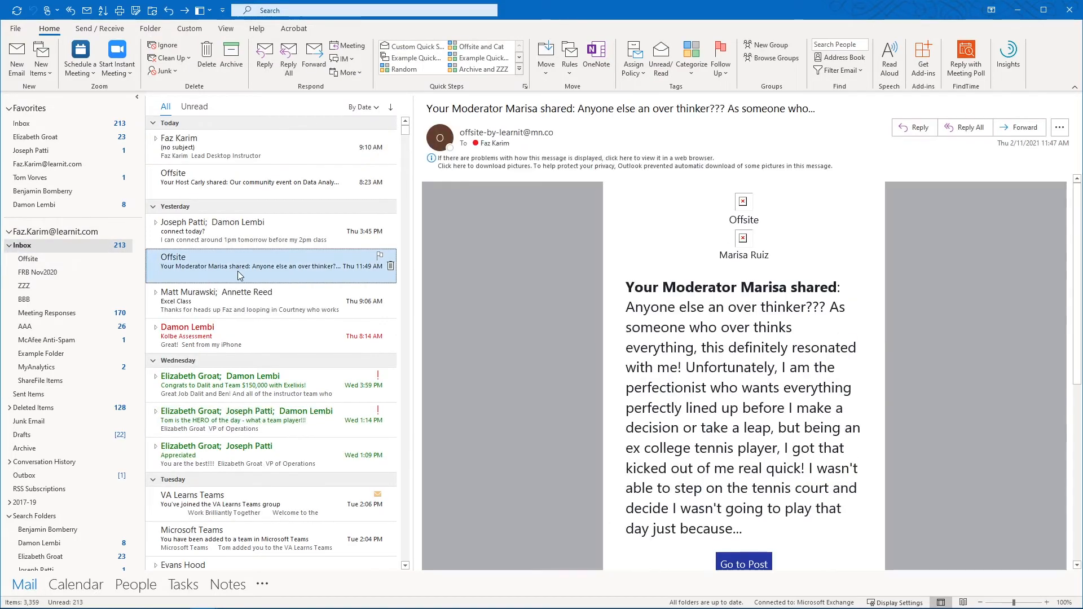
pyautogui.hotkey('ctrl', 'shift', '1')
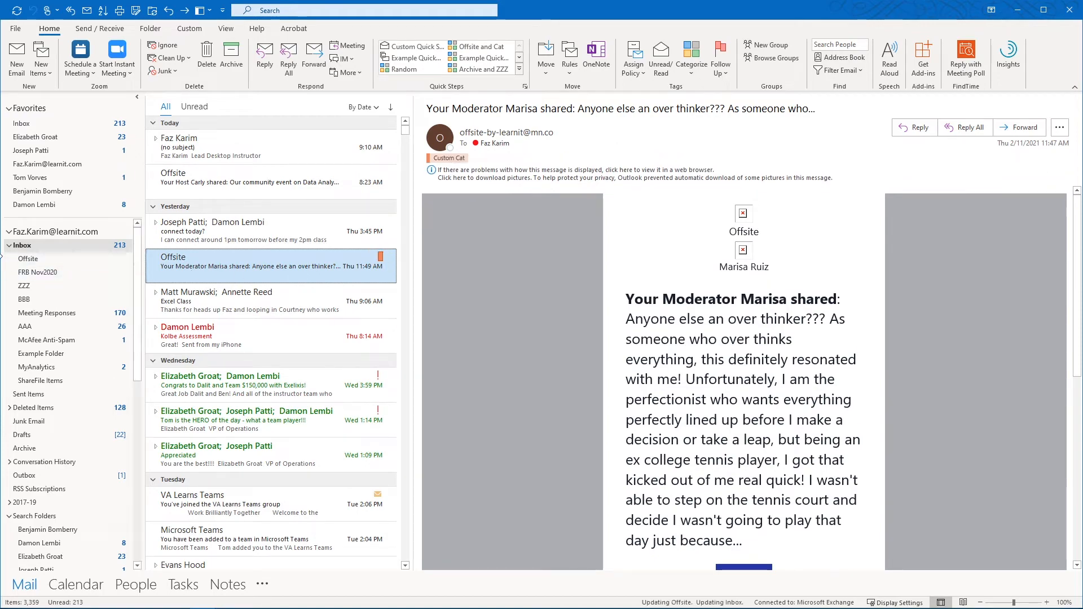
pyautogui.click(28, 259)
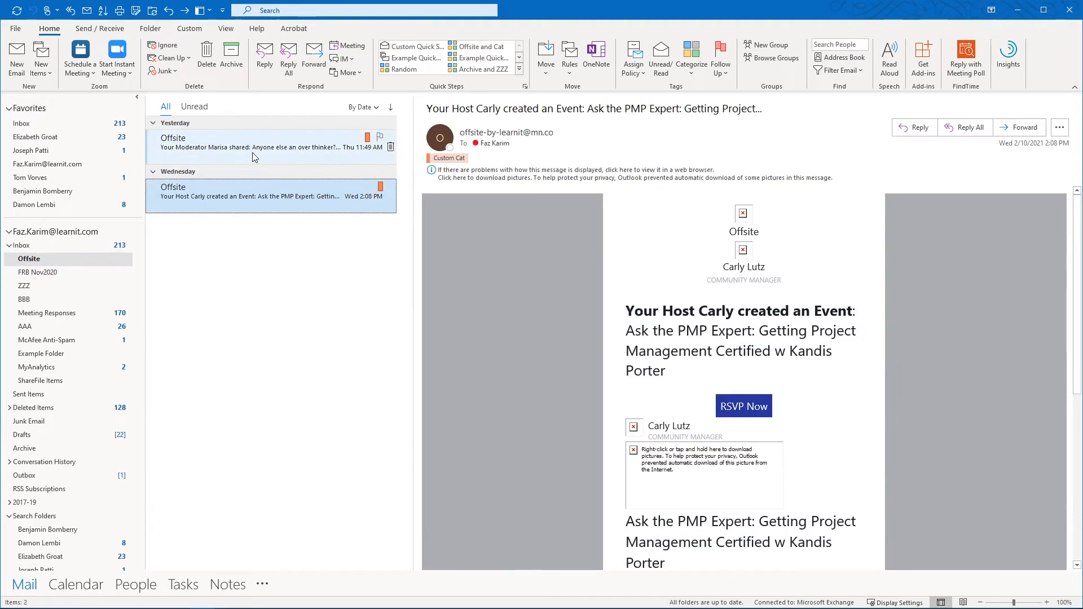
pyautogui.click(252, 155)
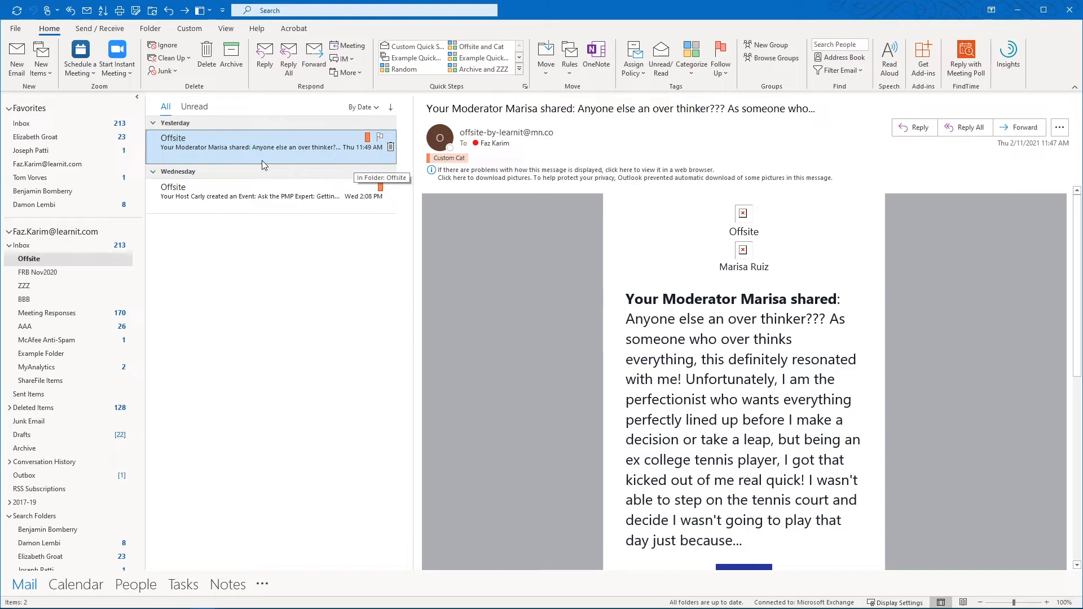
# Delete the Random, Example Quick Steps, Example Quick Step, Archive and ZZZ, Example Folder, Offsite and Cat quick steps
pyautogui.click(518, 69)
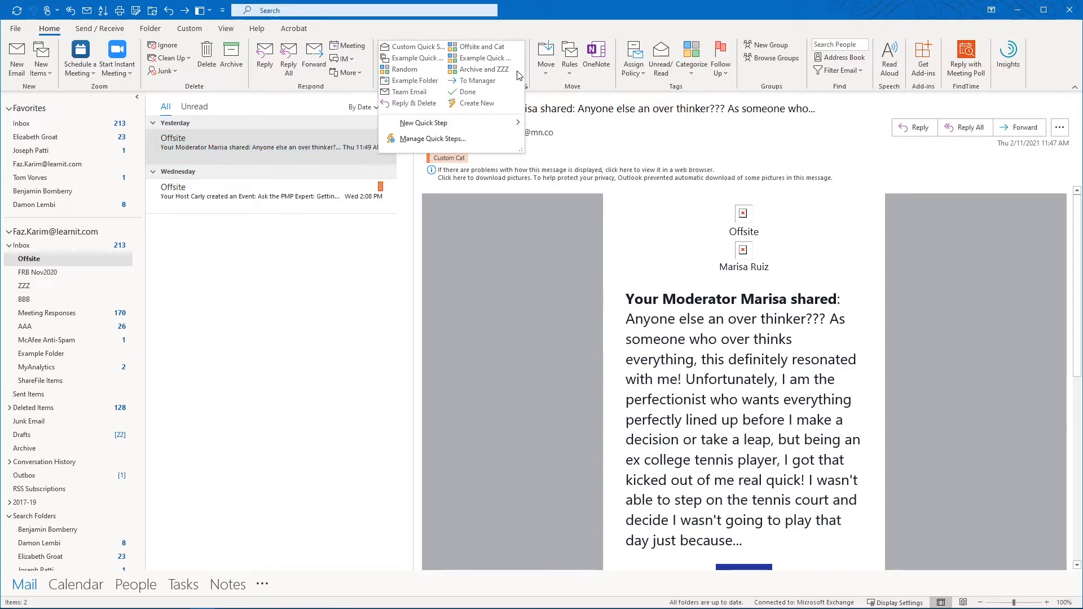
pyautogui.moveTo(434, 127)
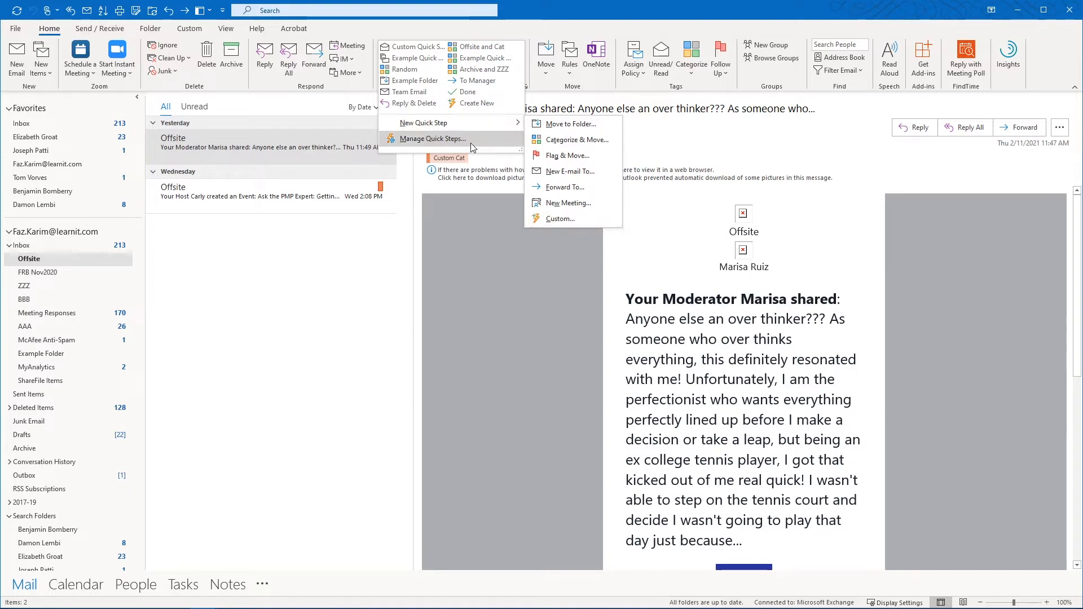
pyautogui.click(435, 141)
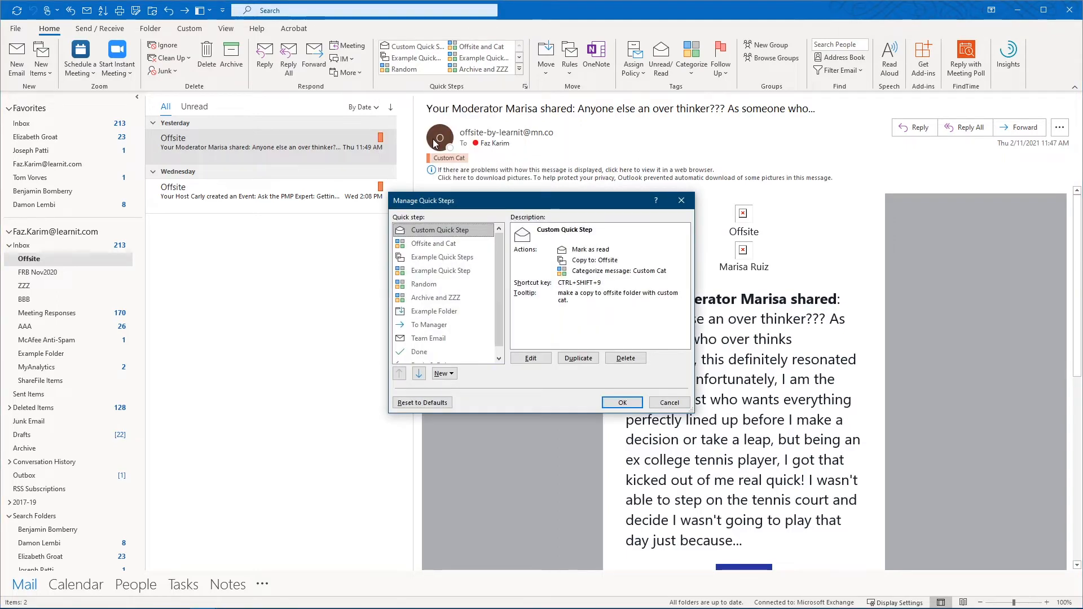
pyautogui.click(440, 285)
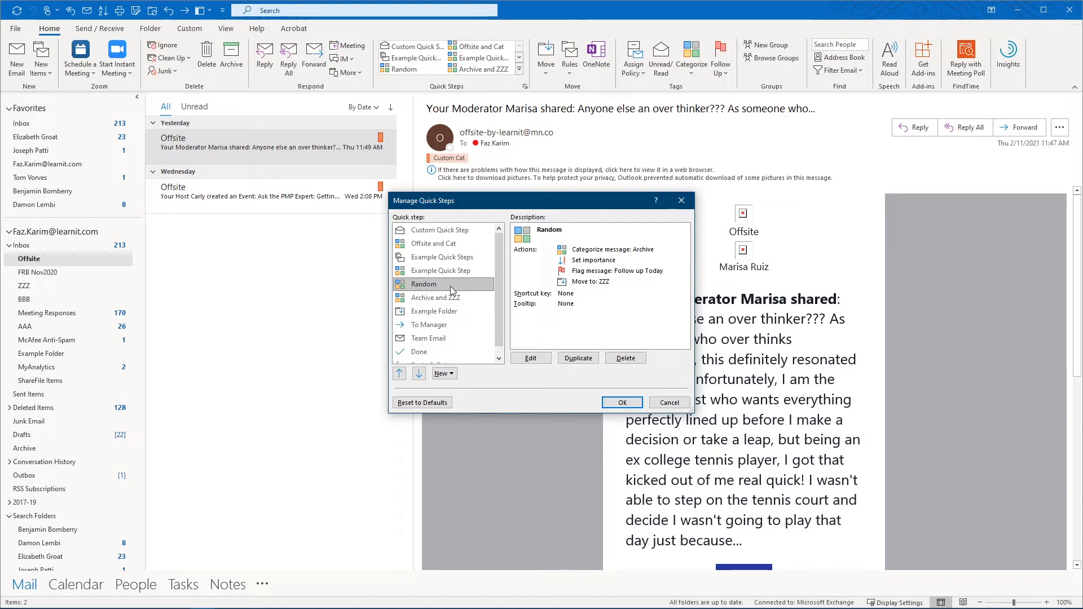
pyautogui.click(625, 358)
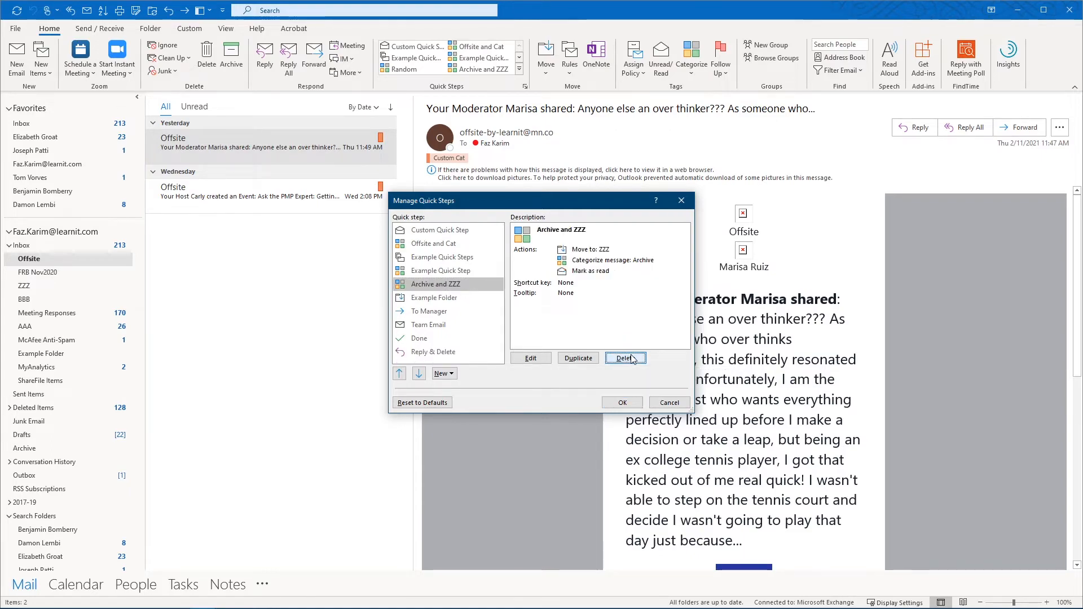
pyautogui.click(460, 260)
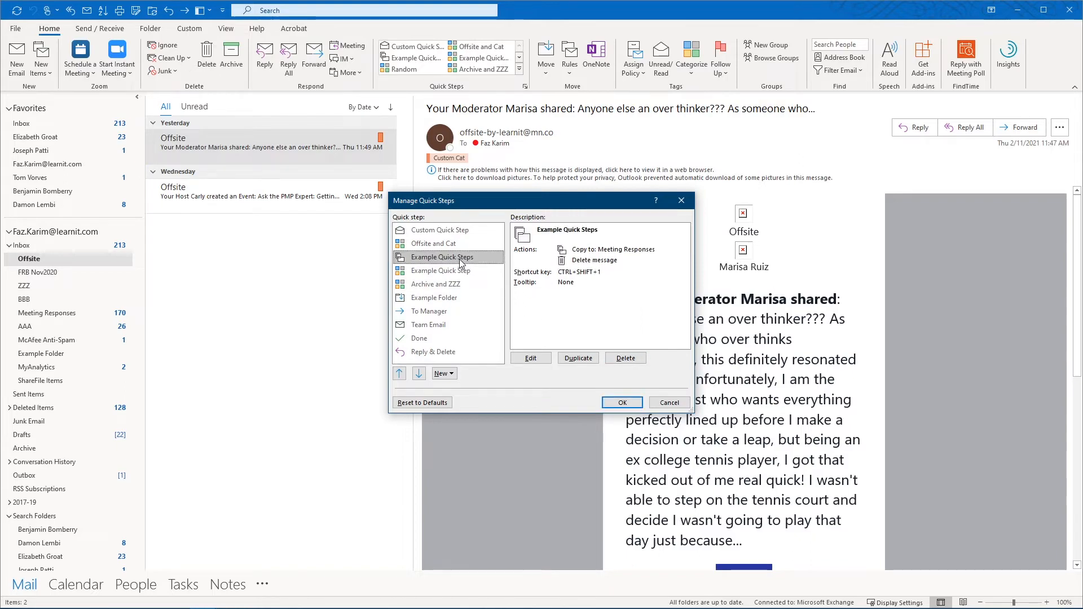
pyautogui.click(625, 359)
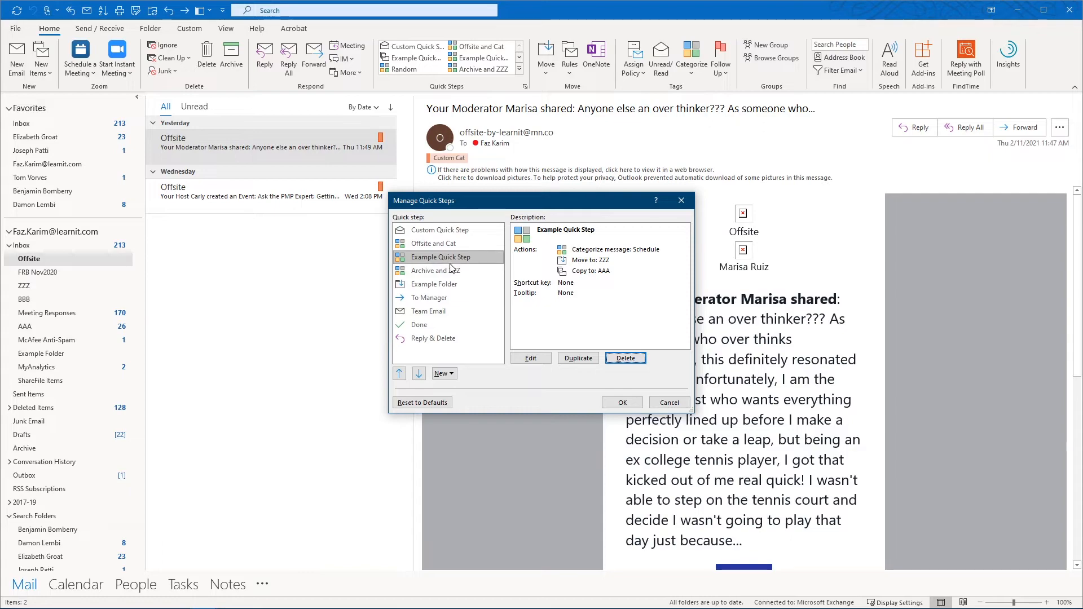
pyautogui.click(641, 360)
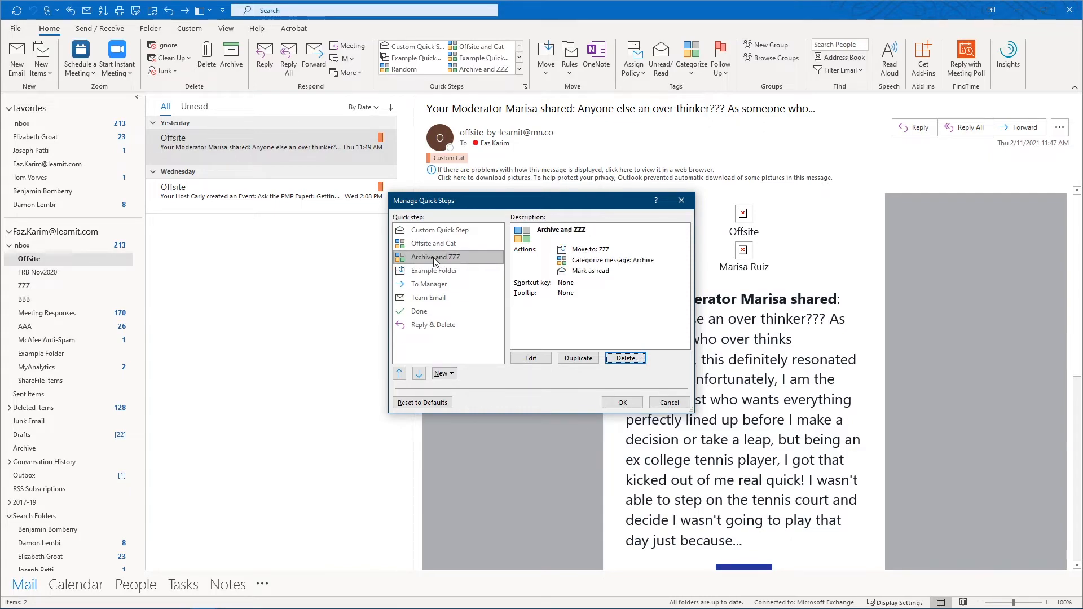
pyautogui.click(625, 358)
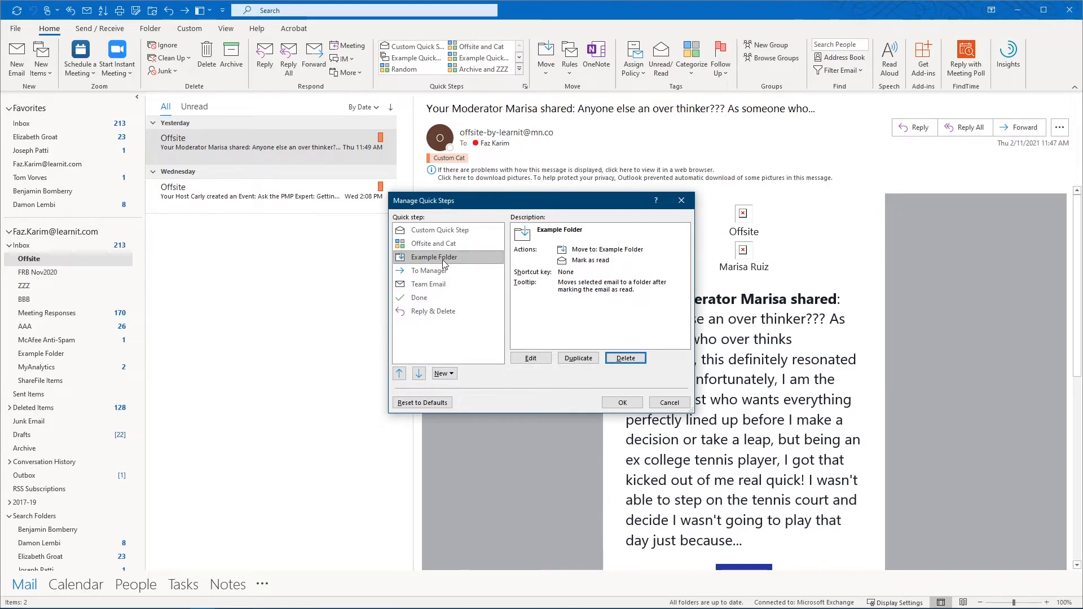
pyautogui.click(625, 359)
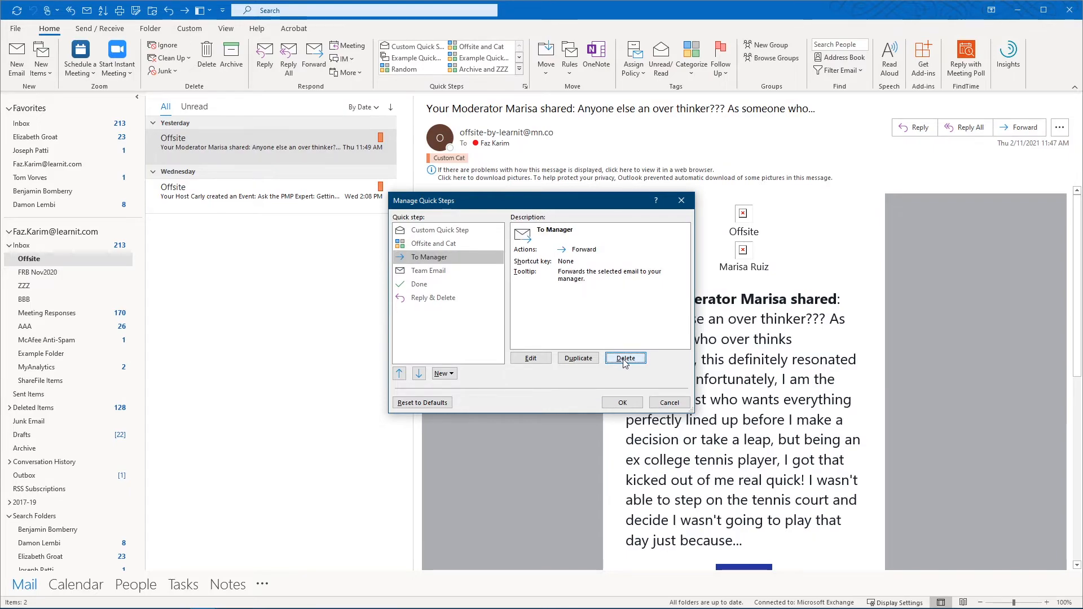
pyautogui.click(435, 243)
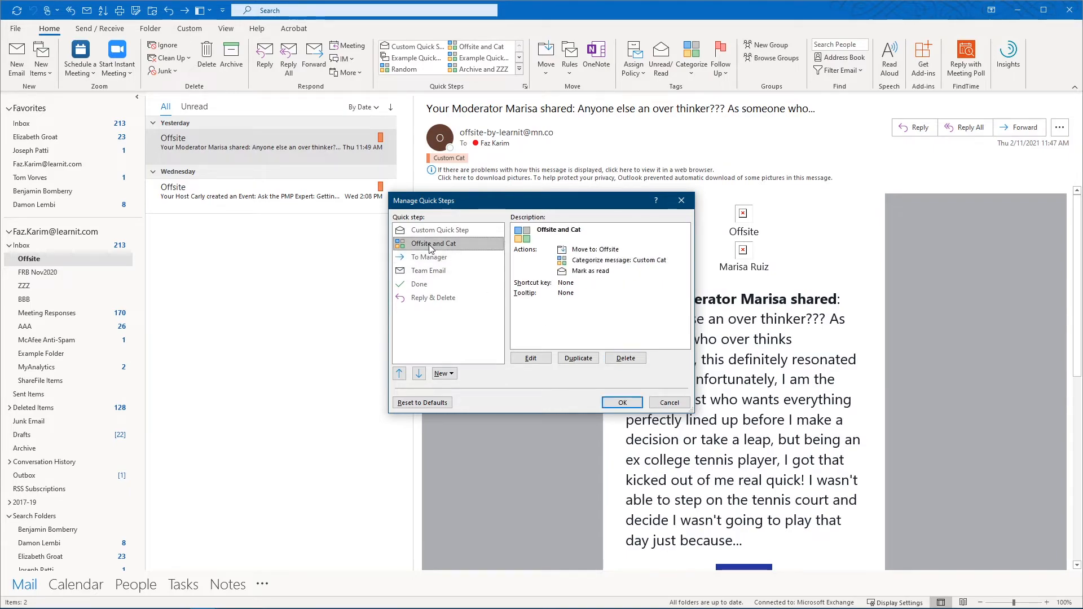
pyautogui.click(624, 358)
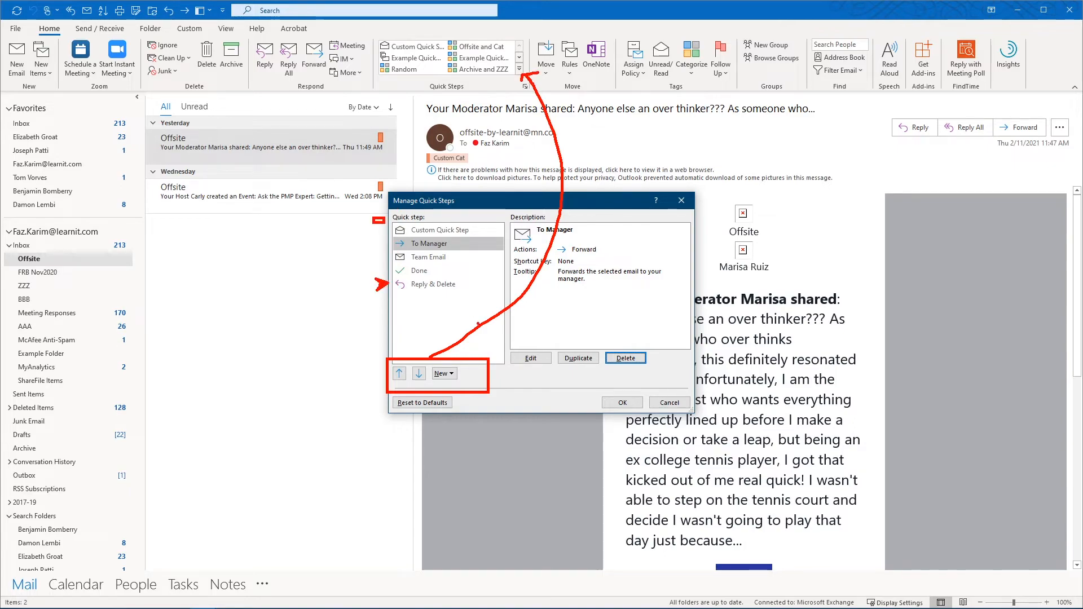
# Move Reply & Delete to the top of the quick step list and save
pyautogui.click(425, 283)
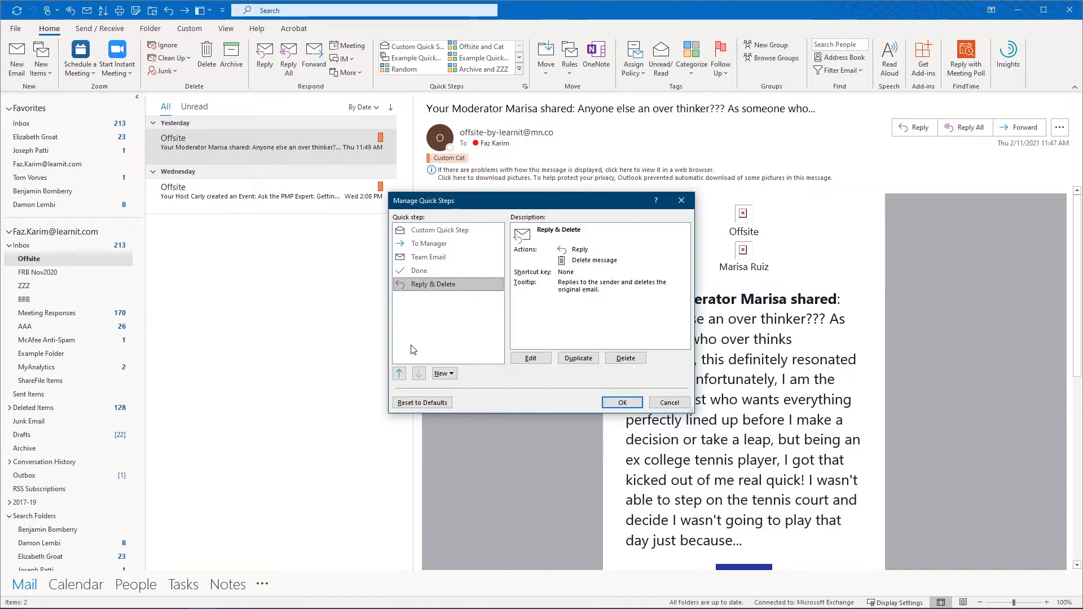
pyautogui.click(399, 373)
pyautogui.click(399, 373)
pyautogui.click(400, 373)
pyautogui.click(400, 373)
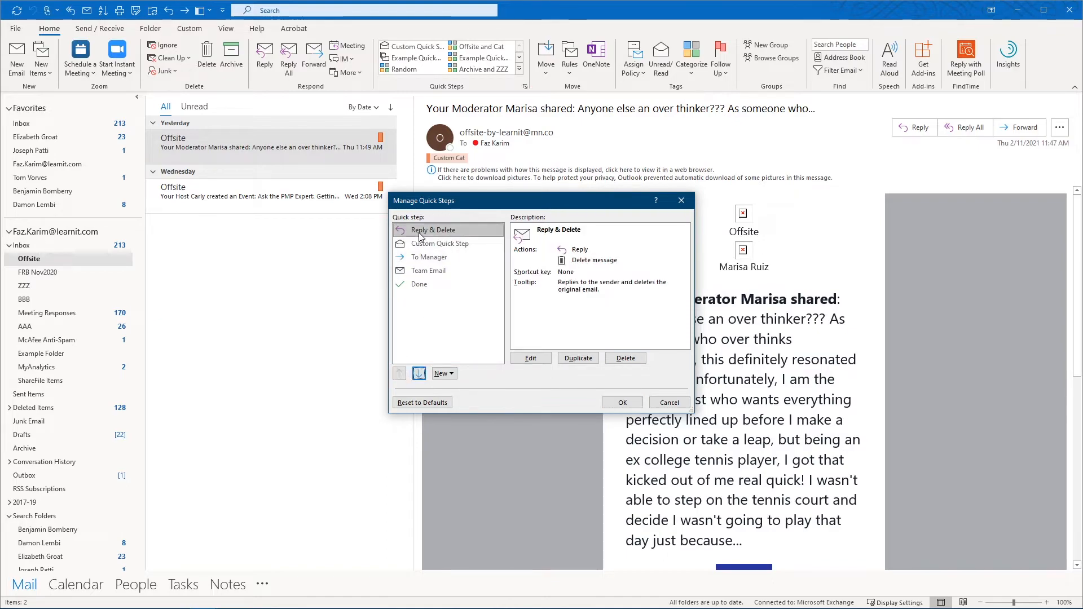
pyautogui.click(621, 404)
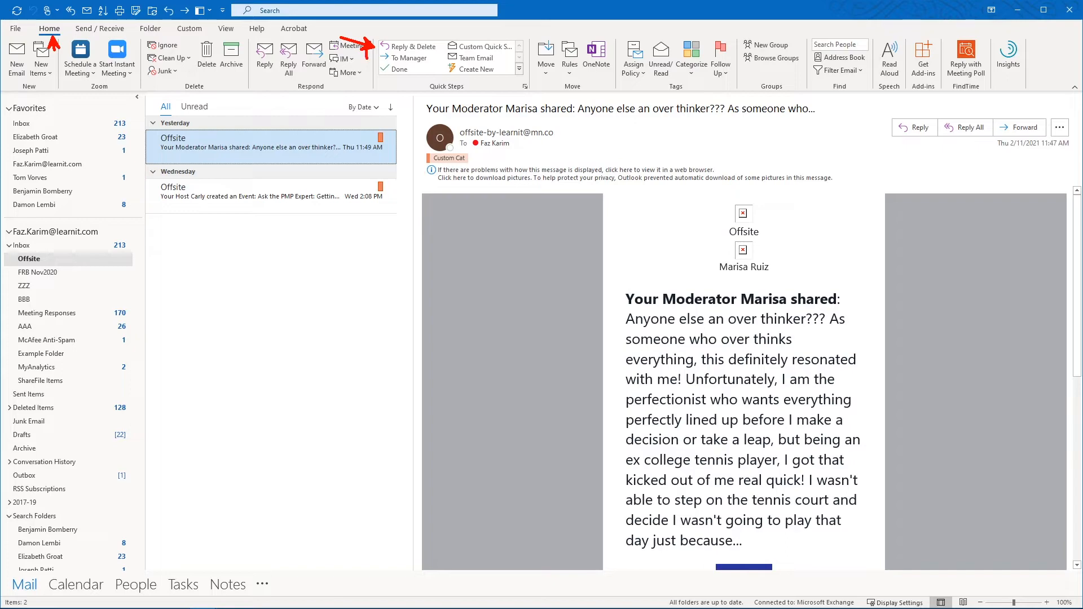
# Review the Quick Steps menu, now led by Reply & Delete, and dismiss it
pyautogui.moveTo(530, 44); pyautogui.dragTo(536, 57)
pyautogui.click(519, 69)
pyautogui.moveTo(513, 89)
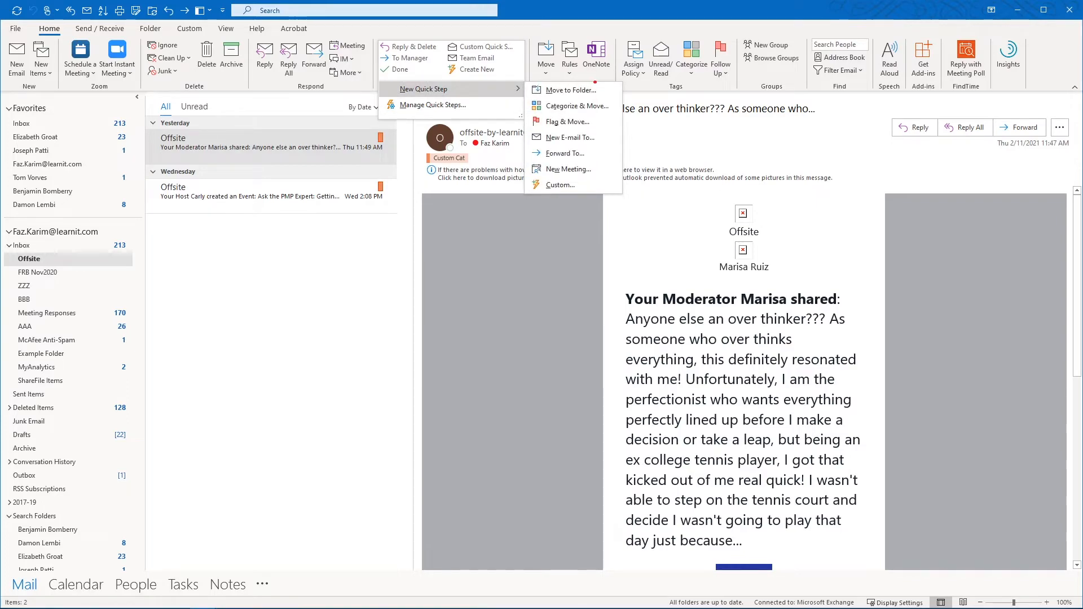
pyautogui.moveTo(596, 82)
pyautogui.mouseDown()
pyautogui.moveTo(630, 140)
pyautogui.moveTo(614, 183)
pyautogui.mouseUp()
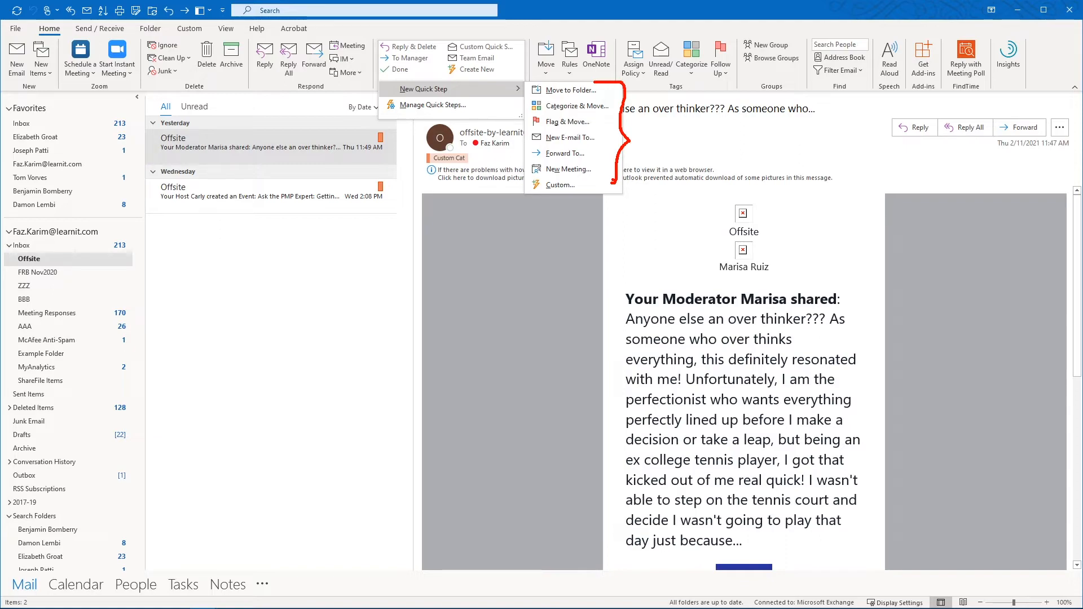
pyautogui.press('Escape')
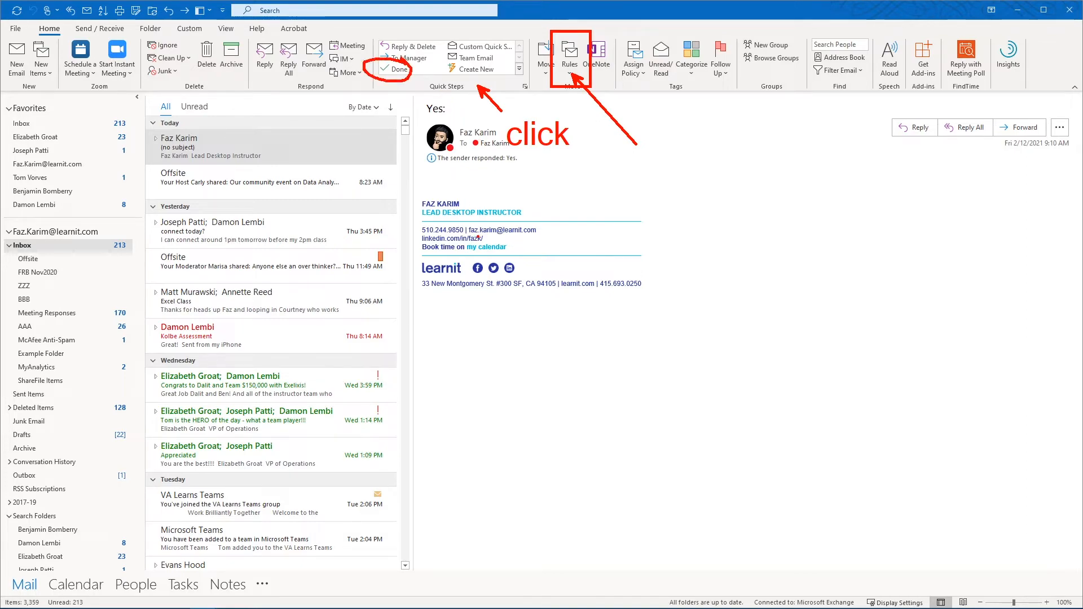
# Open the Rules menu on the Home ribbon and close it again
pyautogui.click(570, 68)
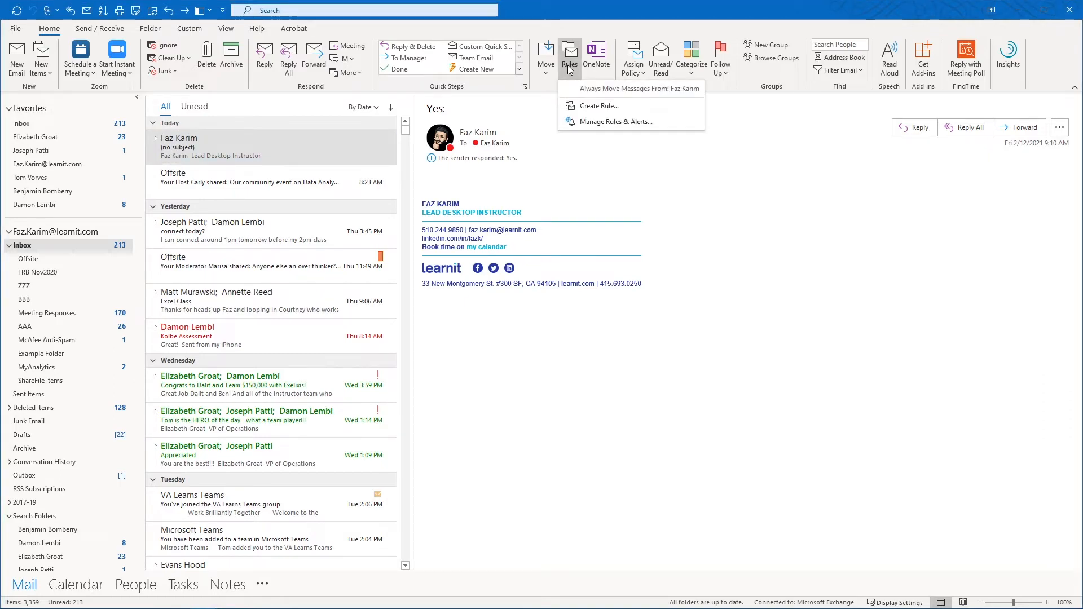
pyautogui.hotkey('ctrl', '2')
pyautogui.moveTo(564, 103); pyautogui.dragTo(528, 127)
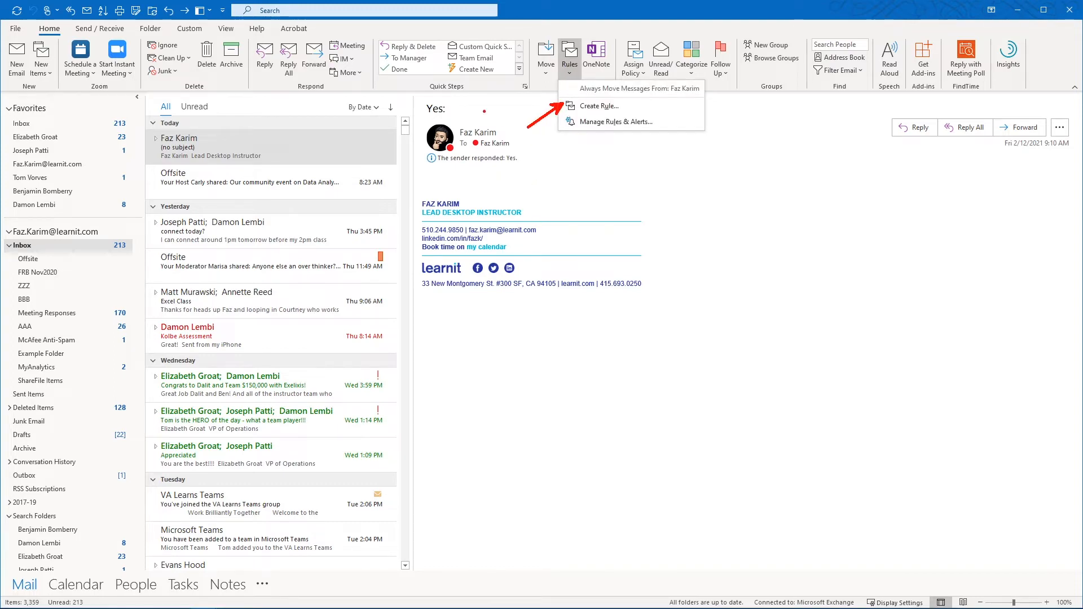
pyautogui.moveTo(563, 126); pyautogui.dragTo(521, 162)
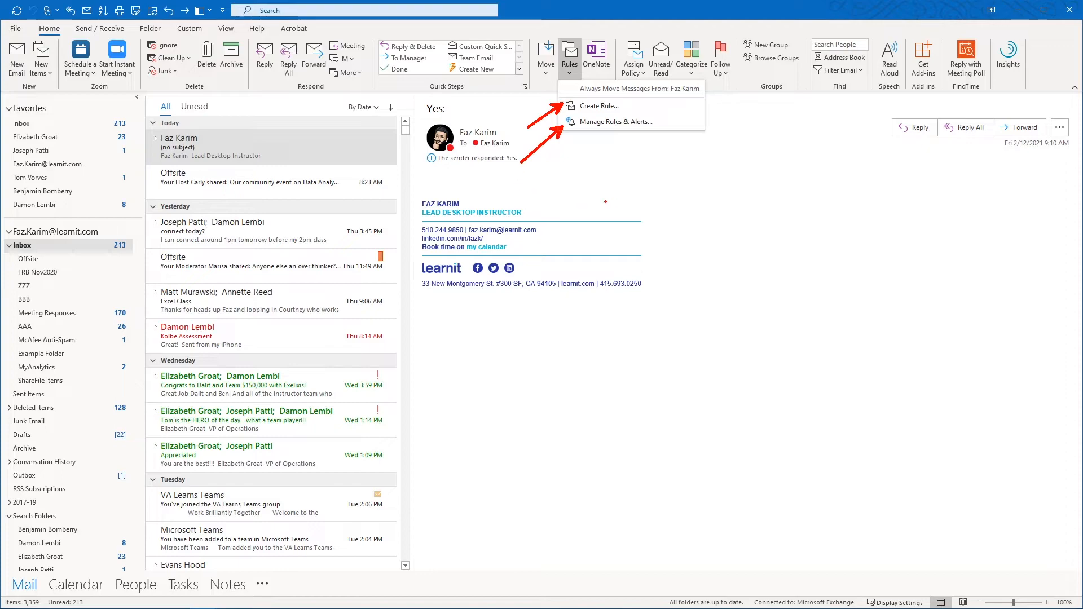
pyautogui.press('Escape')
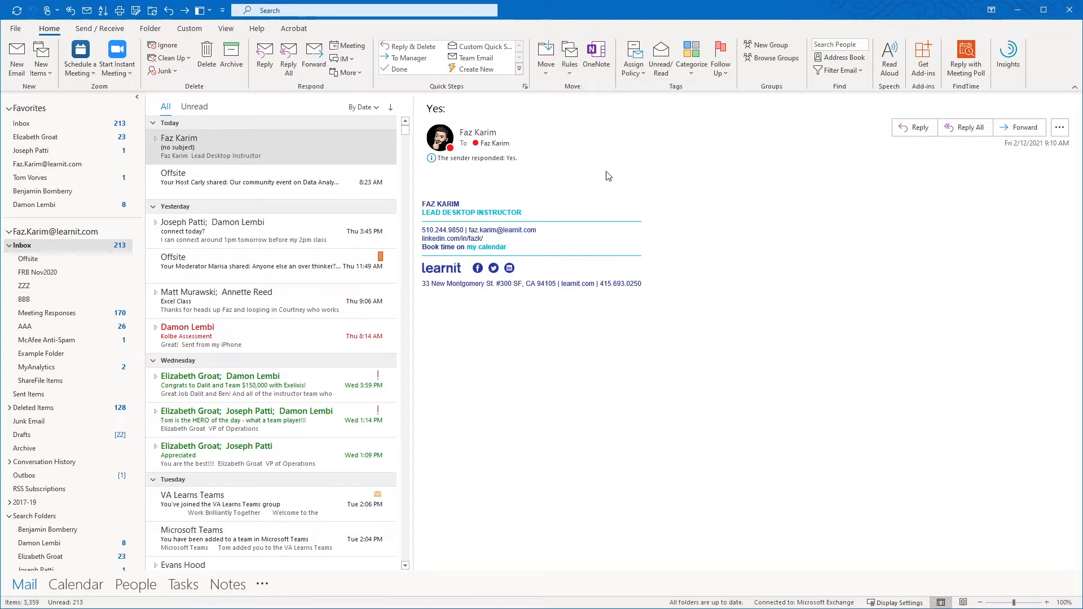
pyautogui.click(572, 71)
pyautogui.click(582, 123)
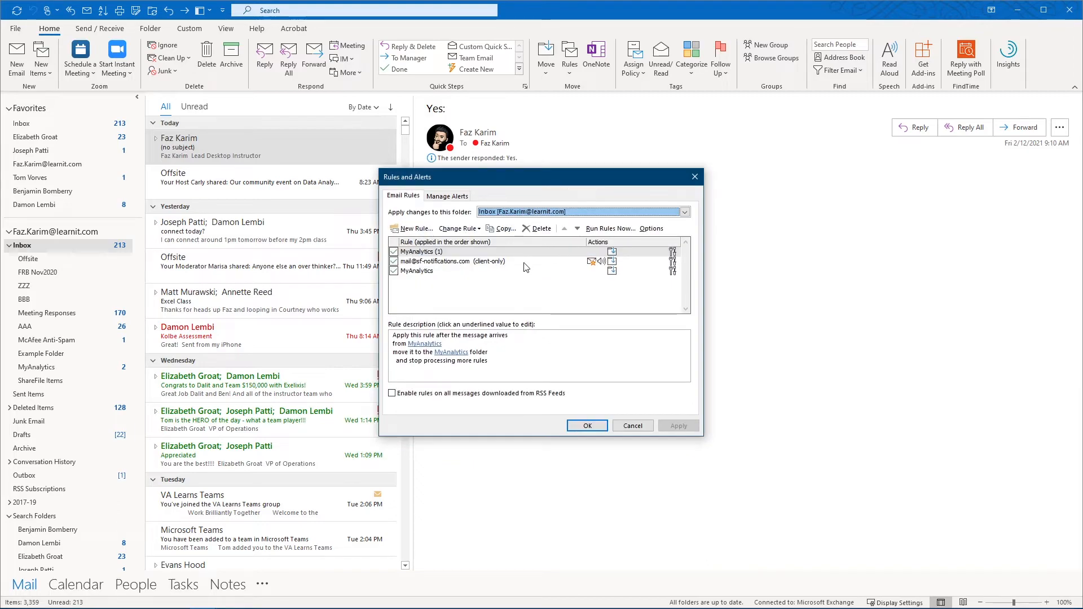
pyautogui.hotkey('ctrl', '2')
pyautogui.moveTo(385, 241); pyautogui.dragTo(377, 276)
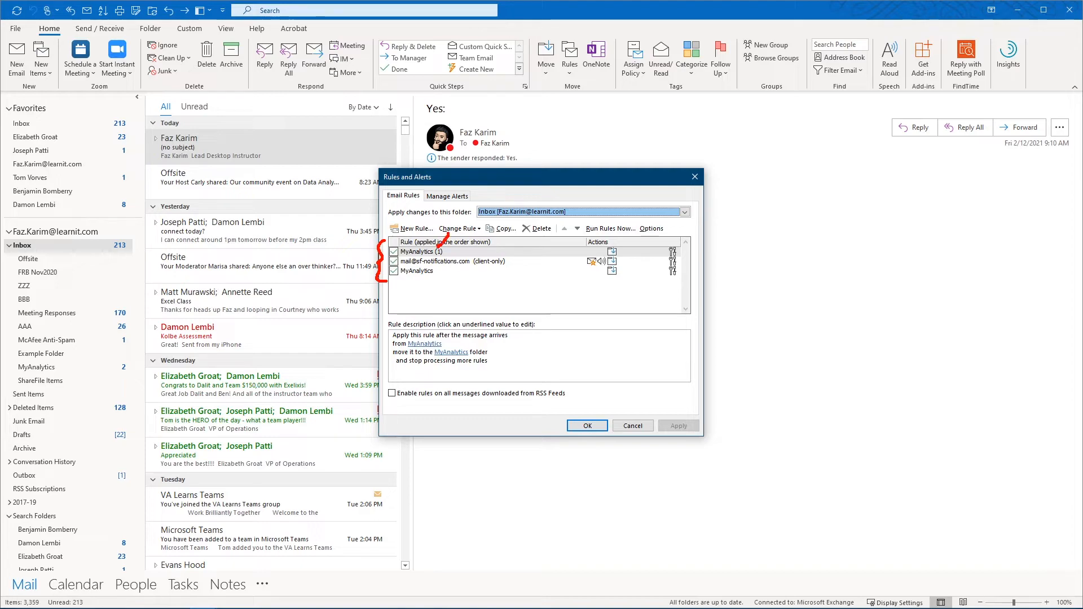
pyautogui.moveTo(435, 243); pyautogui.dragTo(447, 247)
pyautogui.moveTo(453, 343); pyautogui.dragTo(501, 332)
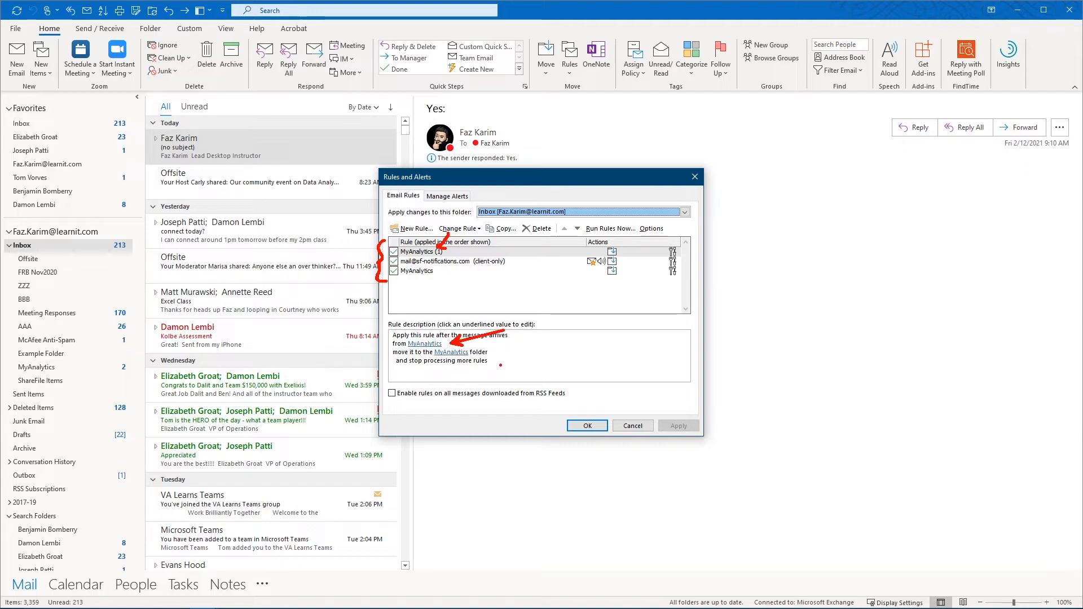
pyautogui.moveTo(496, 353); pyautogui.dragTo(518, 352)
pyautogui.press('Escape')
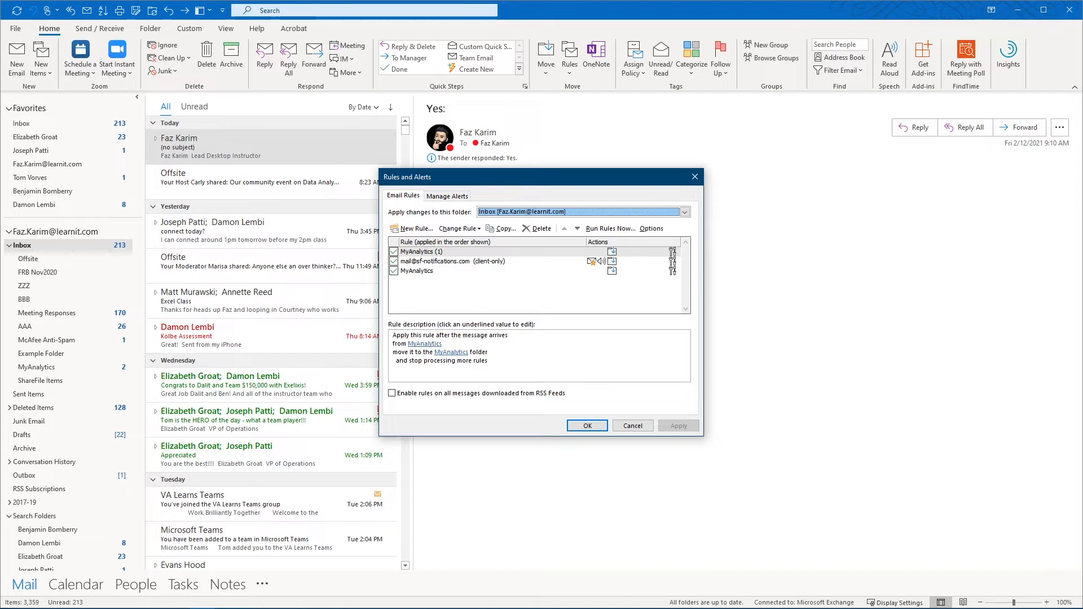
# Read the descriptions of the MyAnalytics and client-only notifications rules
pyautogui.click(419, 272)
pyautogui.moveTo(442, 344)
pyautogui.mouseDown()
pyautogui.moveTo(422, 280)
pyautogui.moveTo(434, 253)
pyautogui.mouseUp()
pyautogui.press('Escape')
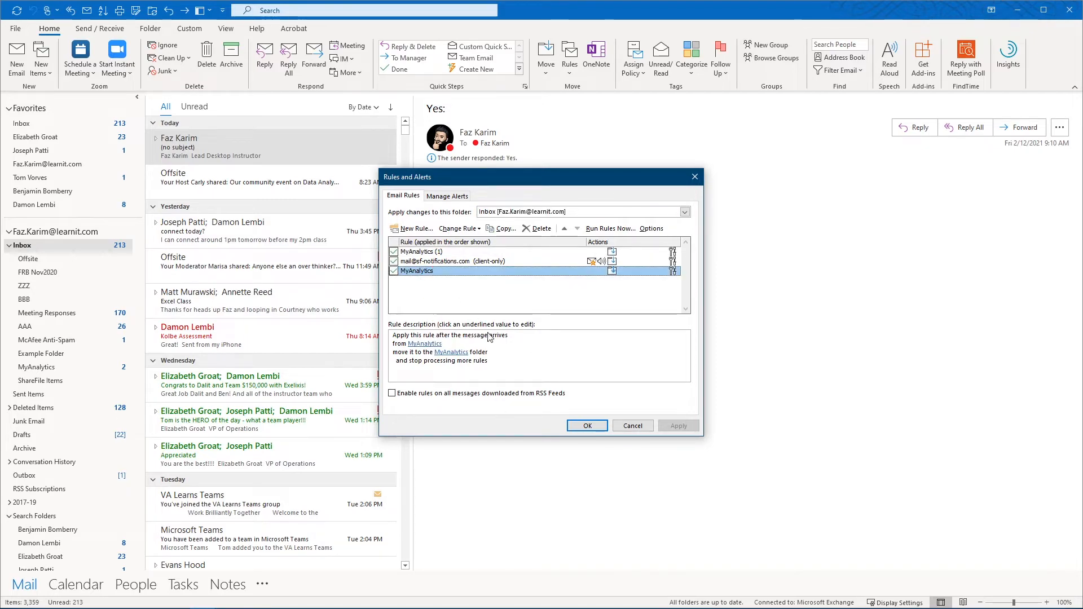
pyautogui.click(452, 263)
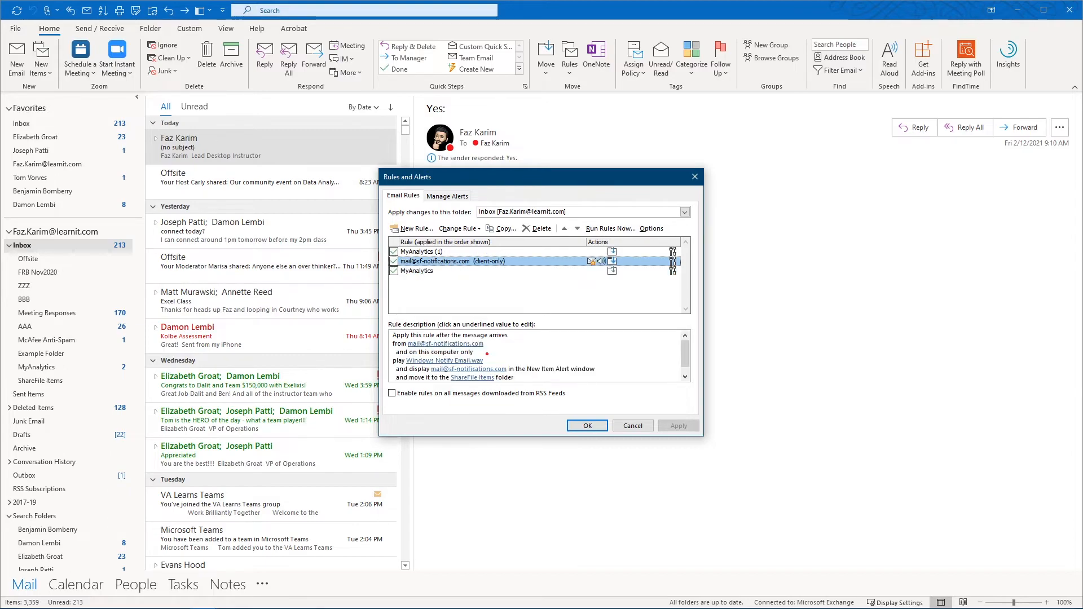
pyautogui.moveTo(480, 342); pyautogui.dragTo(493, 341)
pyautogui.press('Escape')
# Close the Rules and Alerts window and browse the Rules menu without choosing anything
pyautogui.click(695, 177)
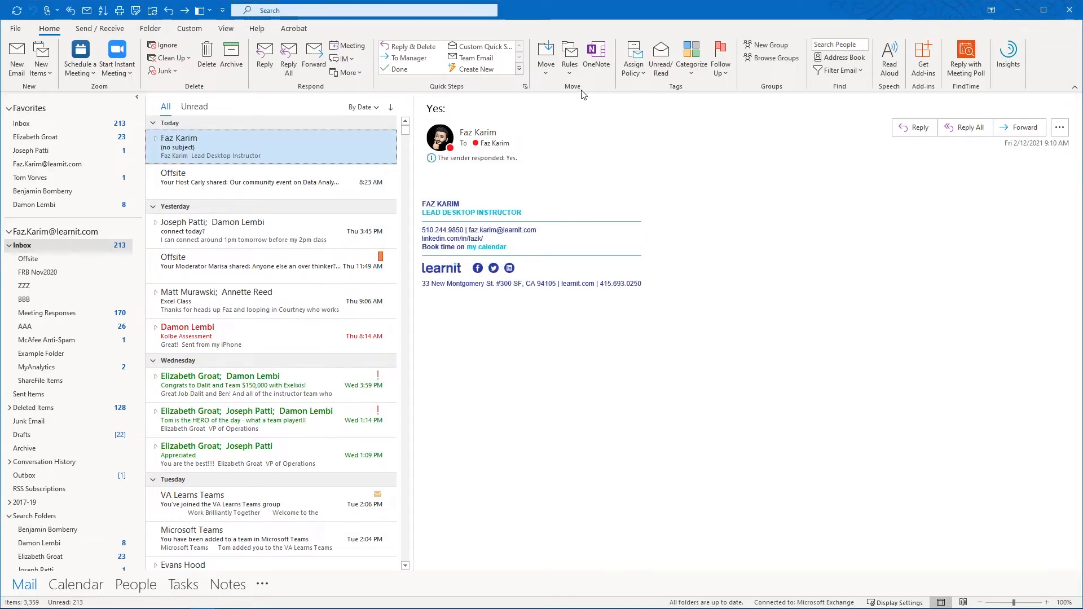
pyautogui.click(570, 59)
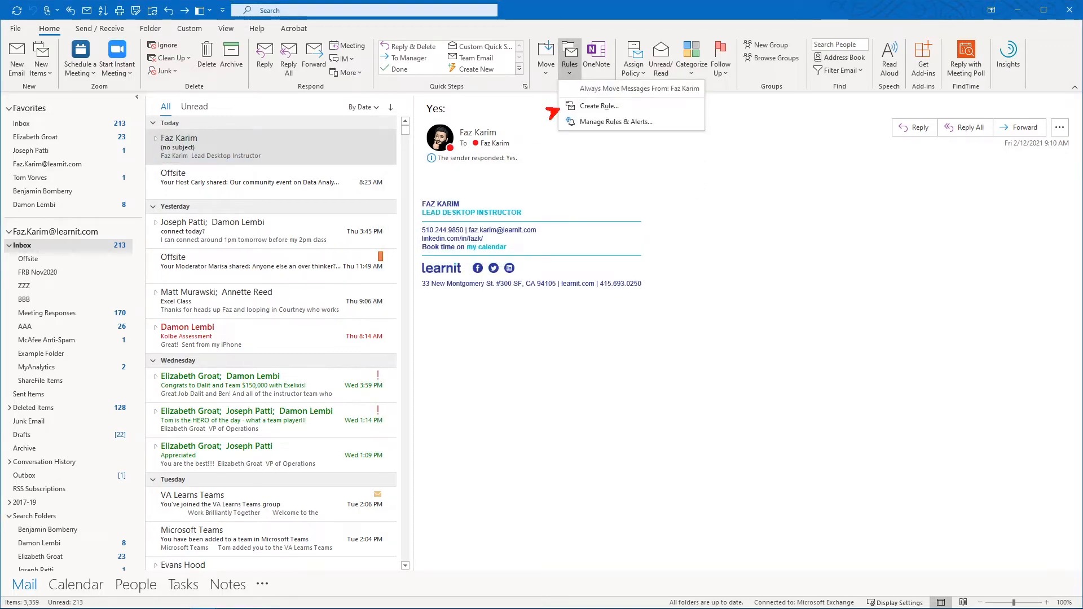
pyautogui.moveTo(552, 113); pyautogui.dragTo(543, 117)
pyautogui.press('Escape')
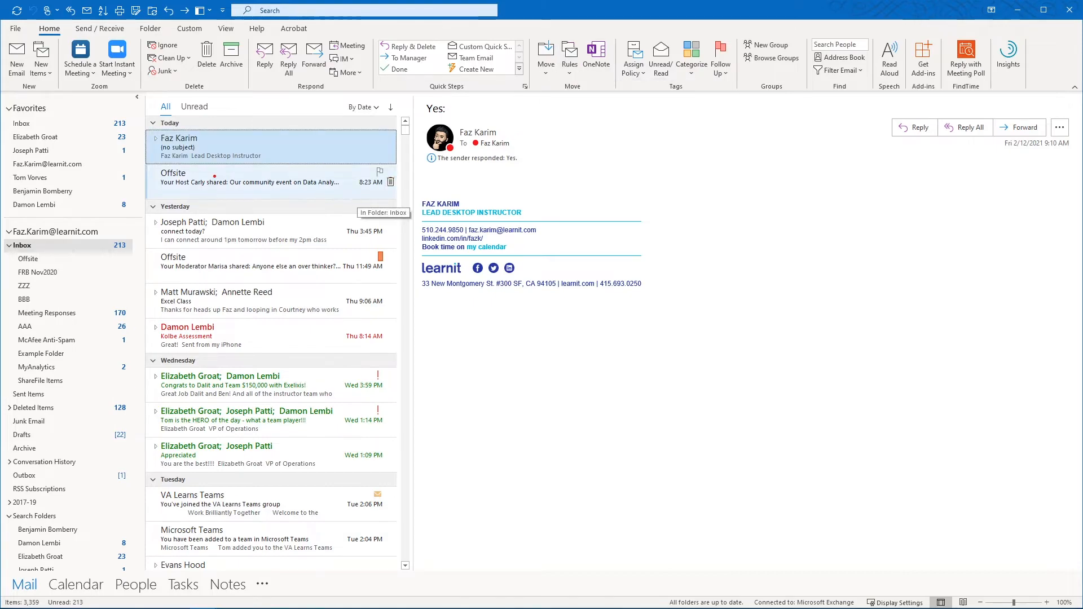
pyautogui.moveTo(273, 173); pyautogui.dragTo(206, 173)
pyautogui.press('Escape')
pyautogui.moveTo(249, 176)
pyautogui.mouseDown()
pyautogui.moveTo(236, 203)
pyautogui.moveTo(51, 252)
pyautogui.mouseUp()
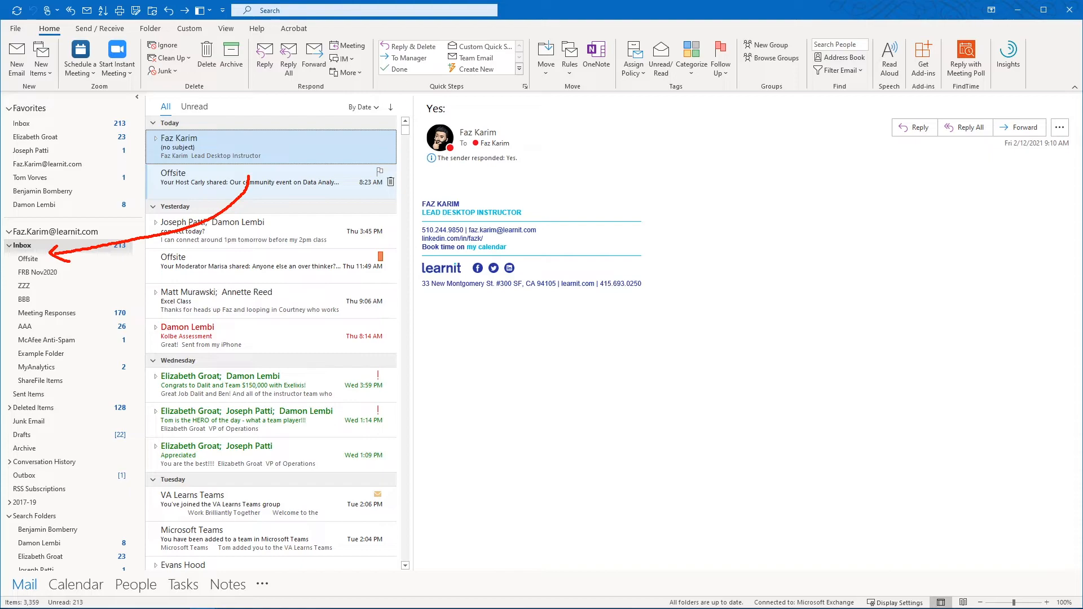
pyautogui.press('Escape')
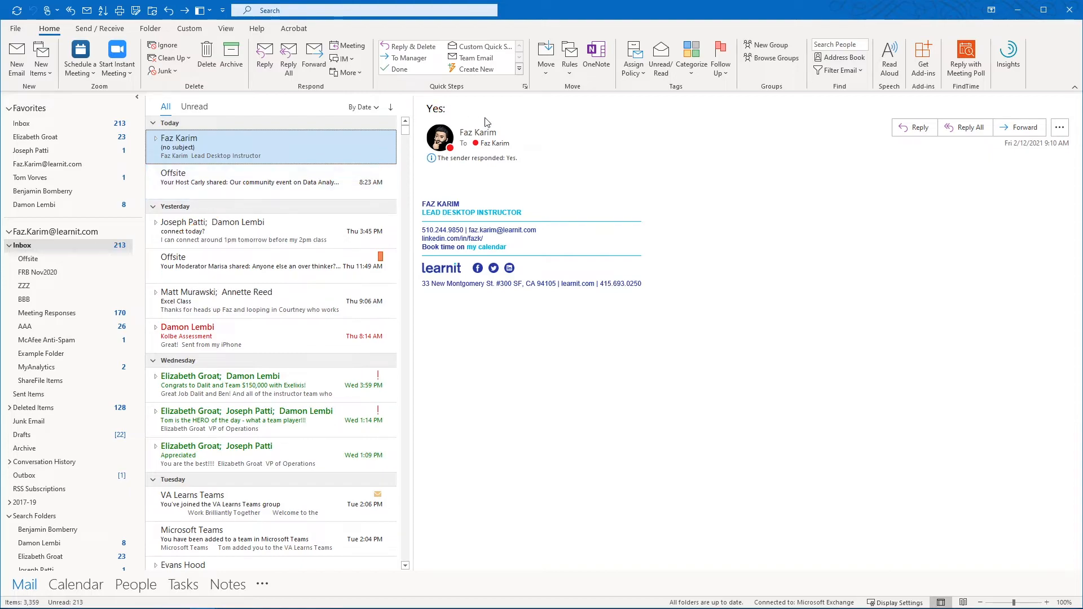
# Start Create Rule for the selected message, then dismiss it unfinished
pyautogui.click(570, 73)
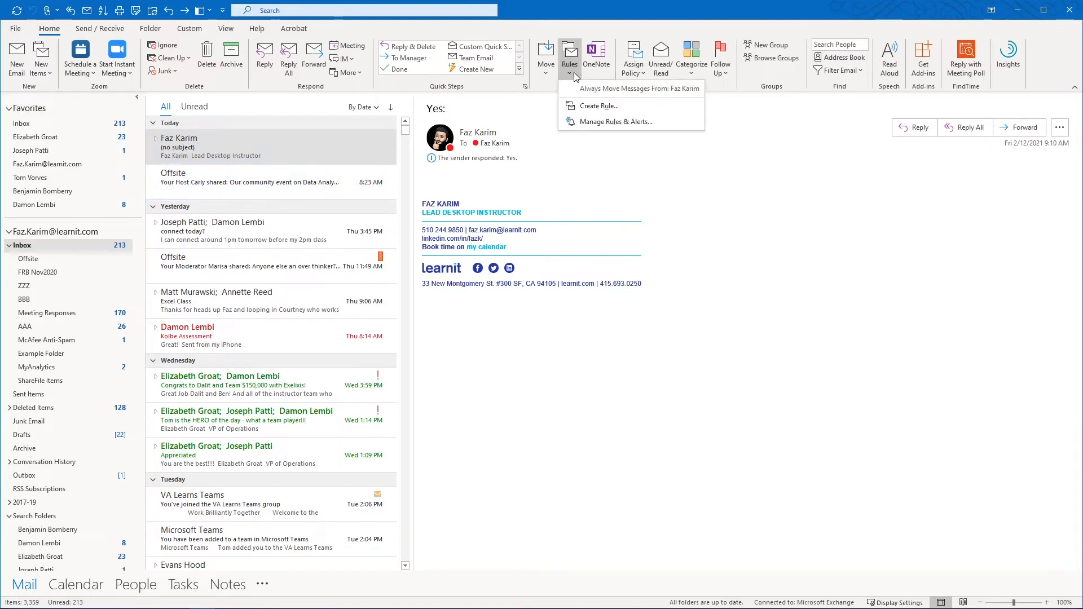
pyautogui.click(592, 107)
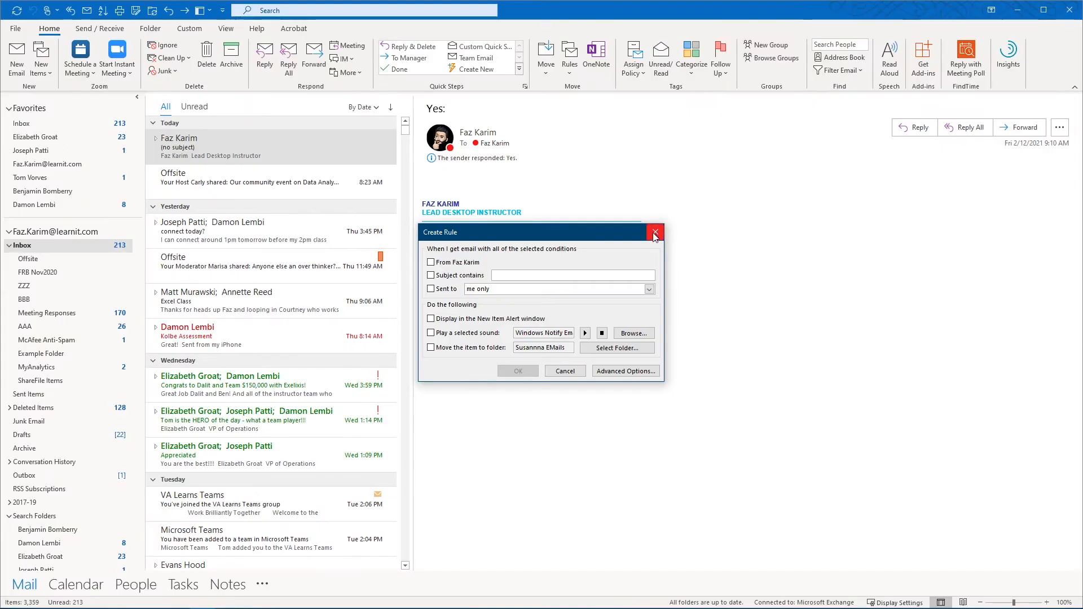
pyautogui.click(655, 236)
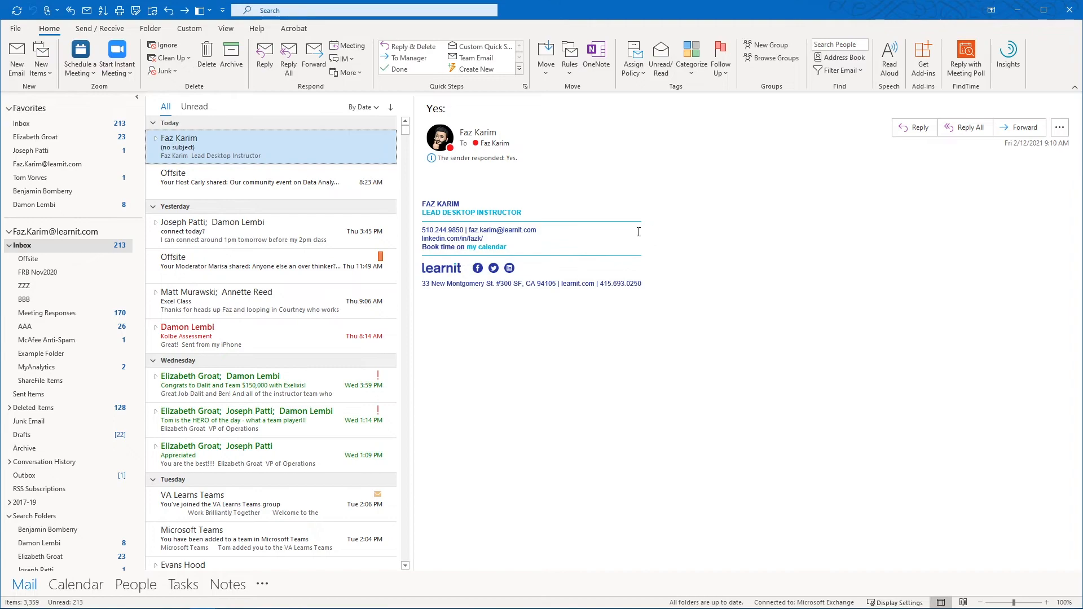
# From the Offsite notification, create a rule moving that sender's mail to Inbox > Offsite
pyautogui.click(208, 184)
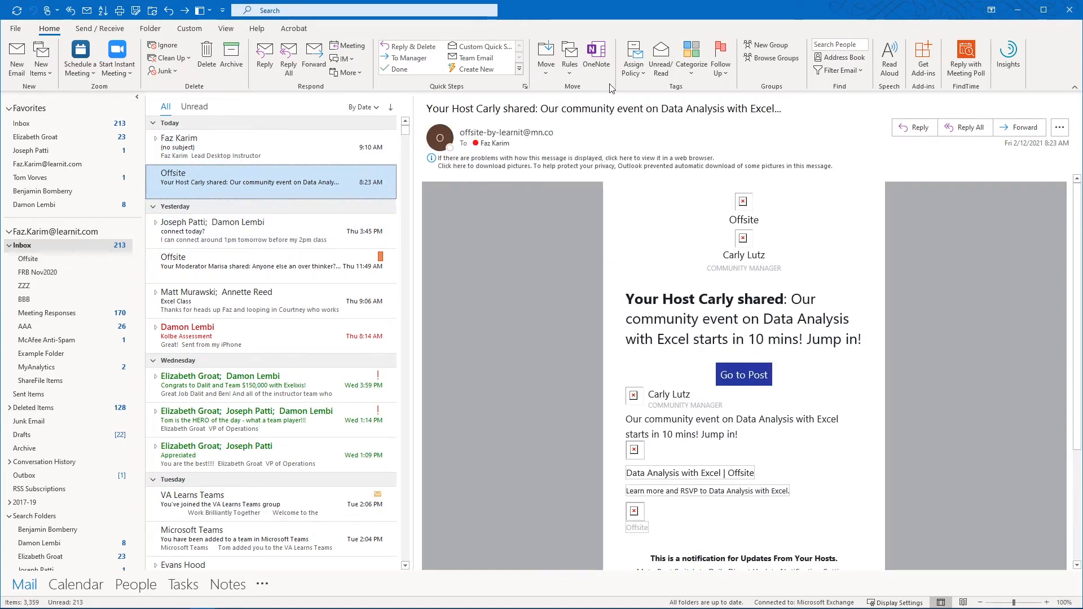
pyautogui.click(567, 67)
pyautogui.click(593, 106)
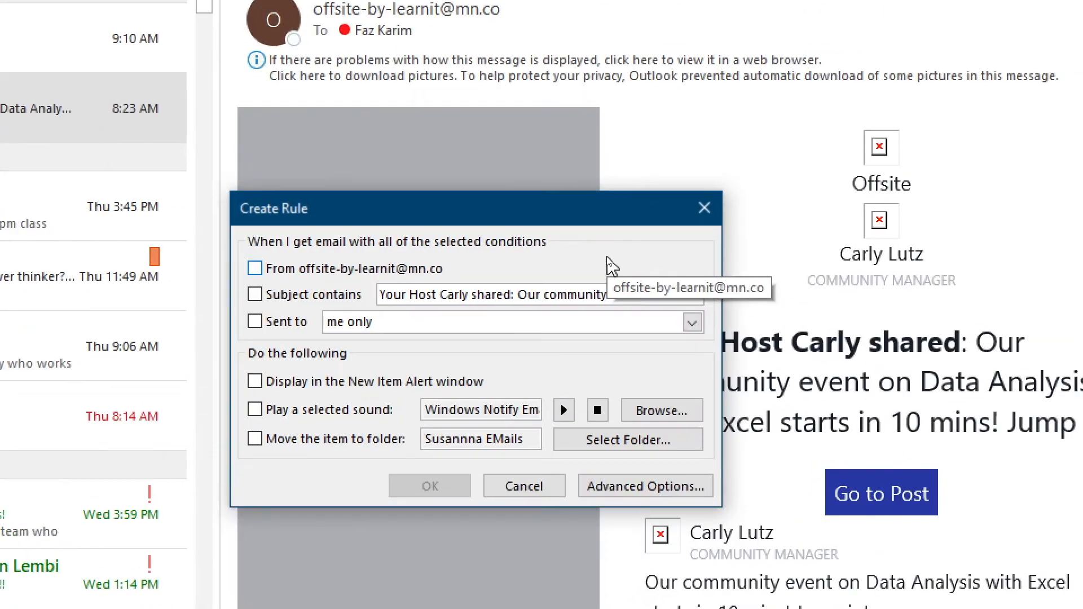
pyautogui.click(255, 269)
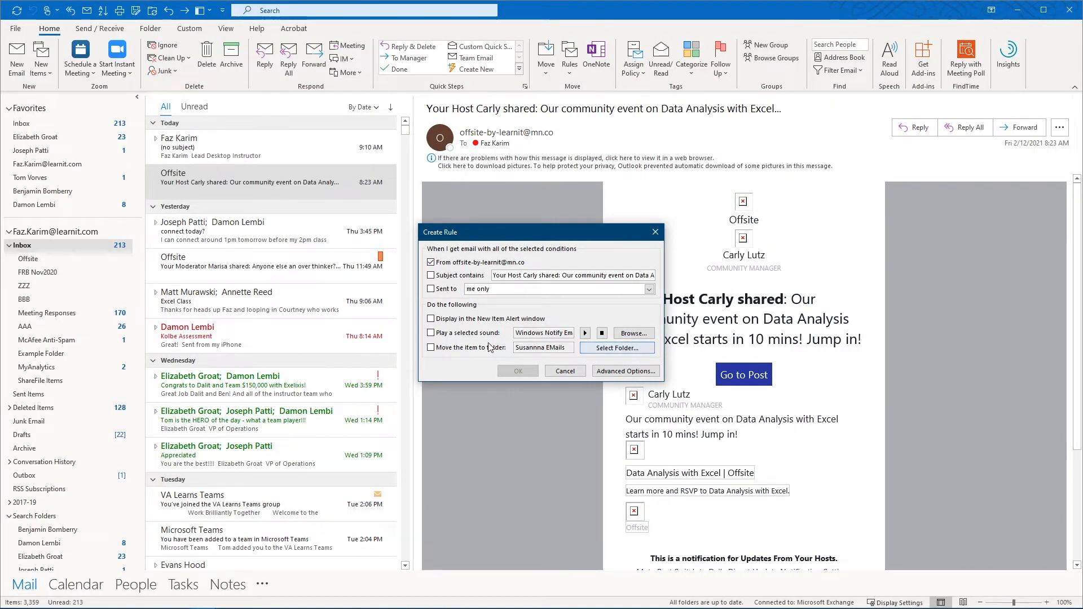
pyautogui.click(432, 348)
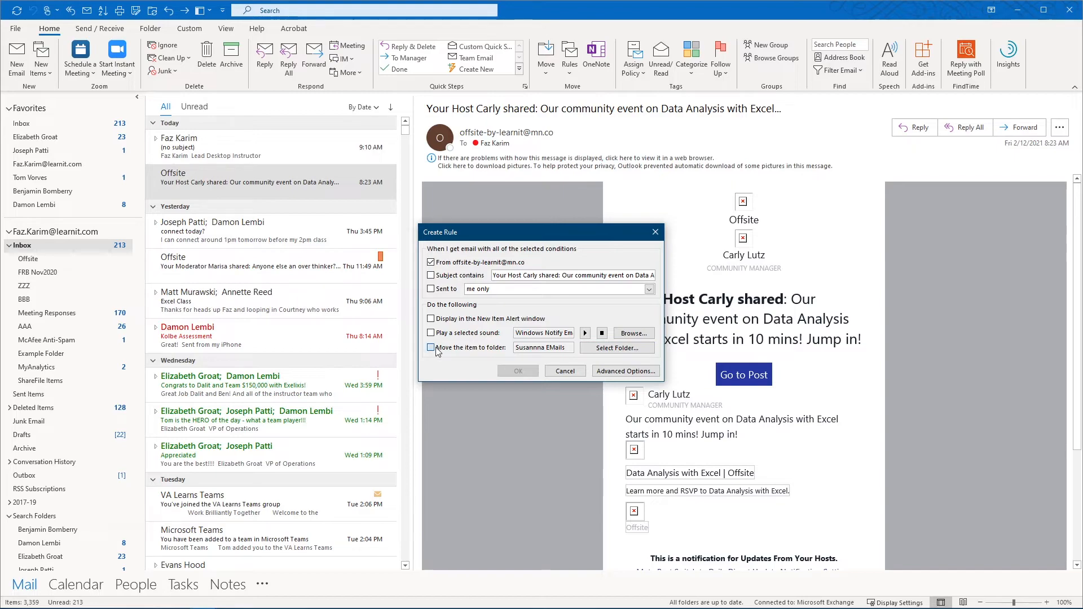
pyautogui.click(617, 348)
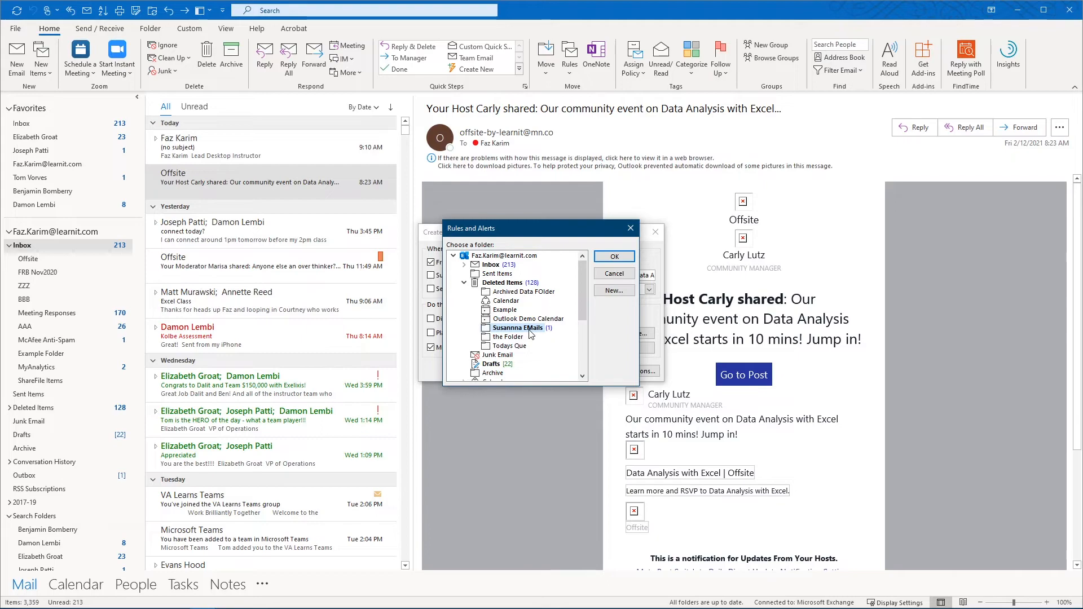
pyautogui.click(465, 265)
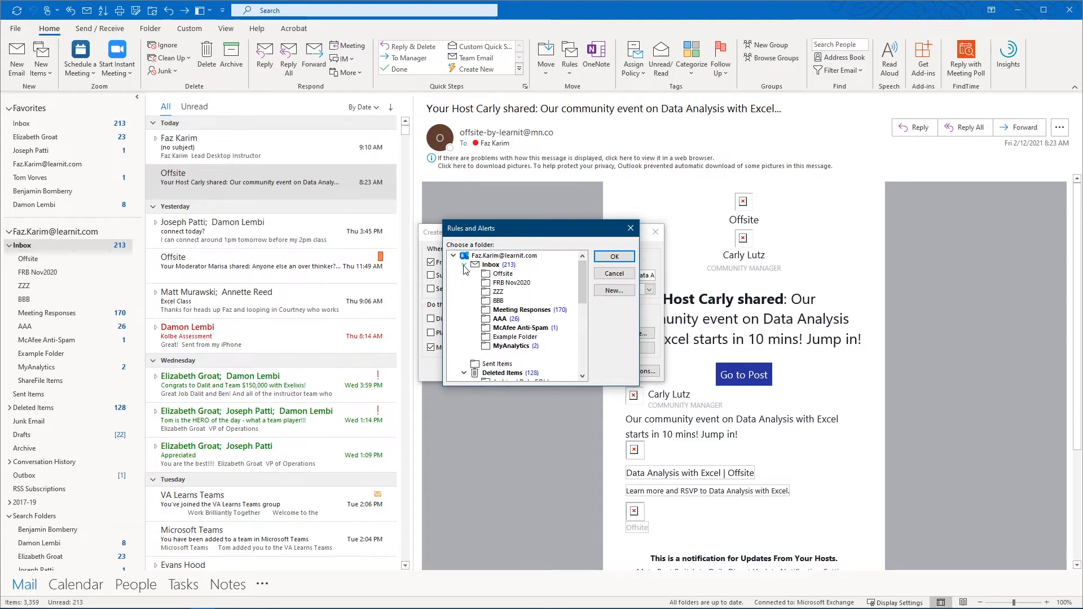
pyautogui.click(503, 276)
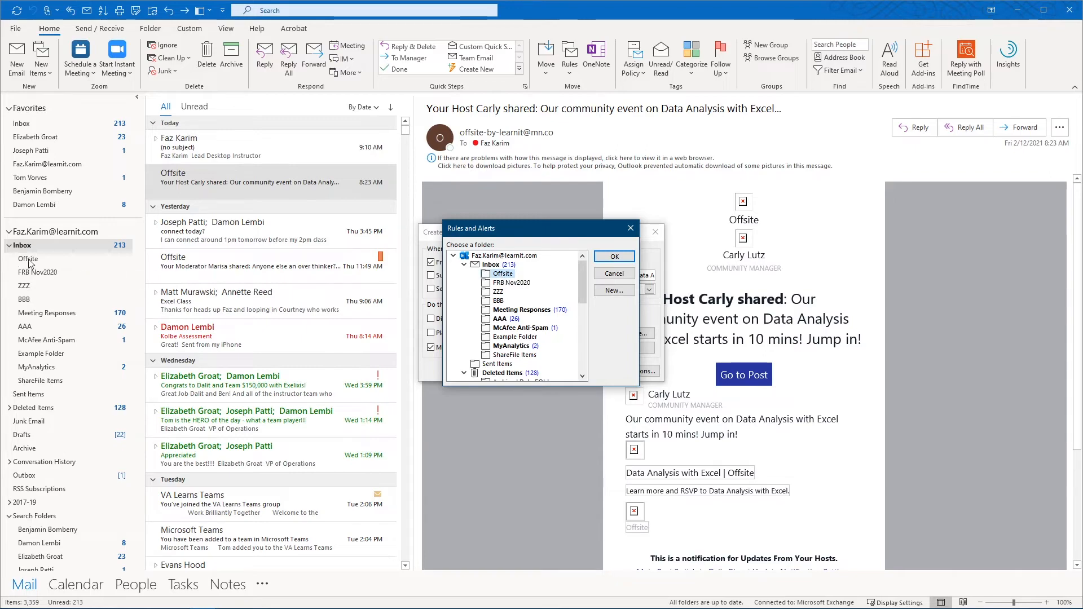
pyautogui.click(615, 257)
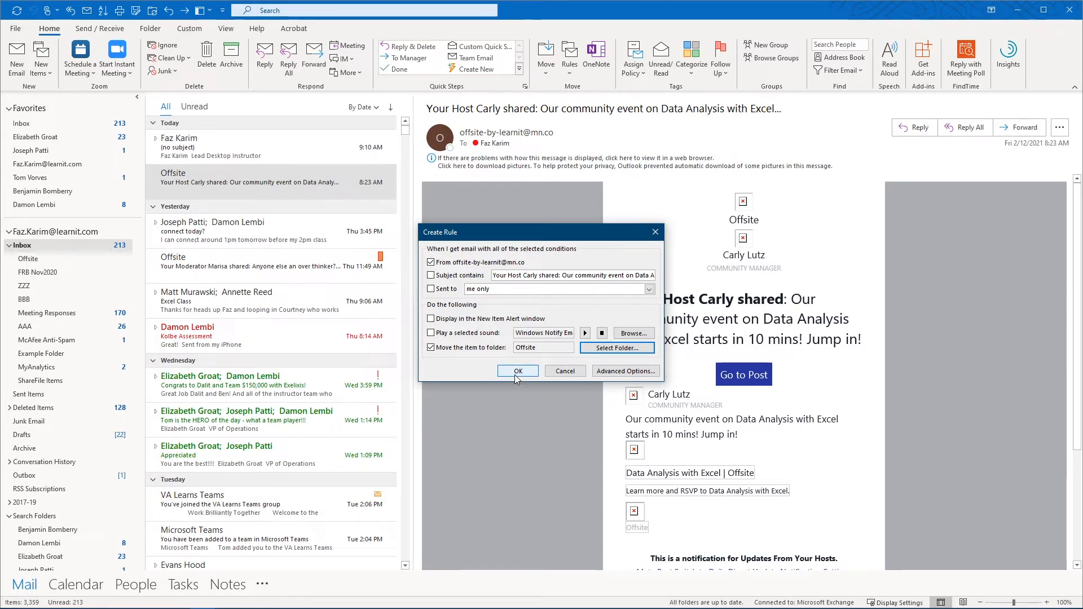
pyautogui.press('Return')
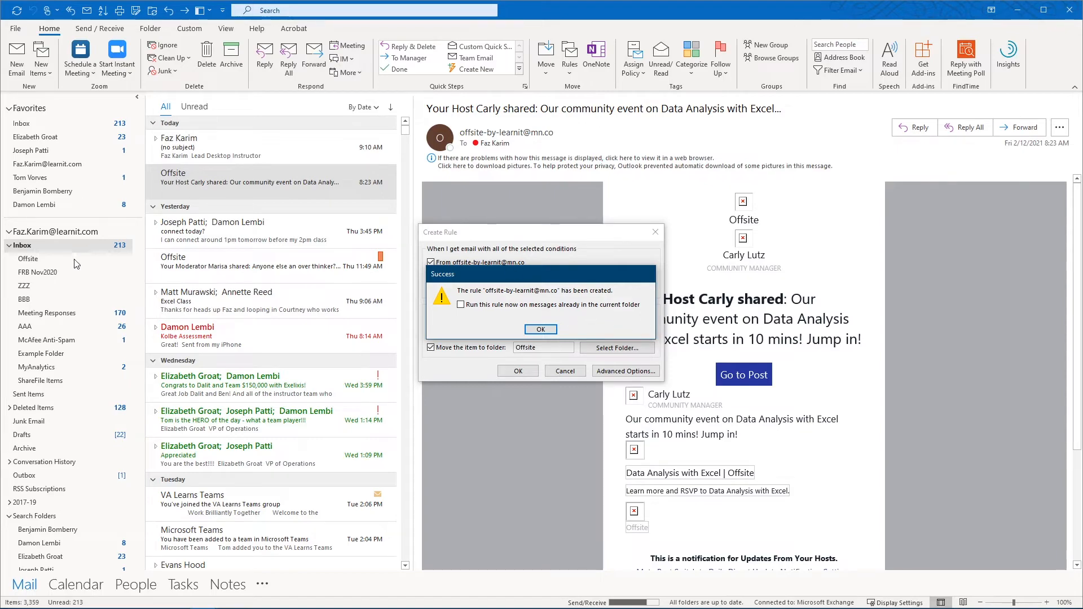
# Run the rule on existing Inbox mail, check the Offsite folder's 49 unread messages, then return to Inbox
pyautogui.click(461, 305)
pyautogui.click(540, 330)
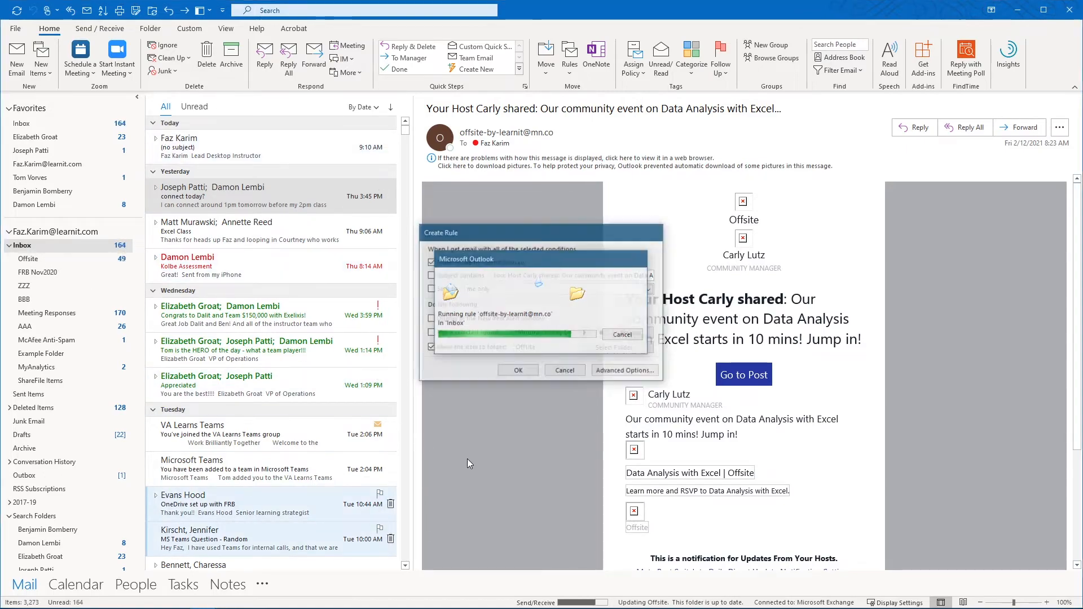
pyautogui.click(80, 258)
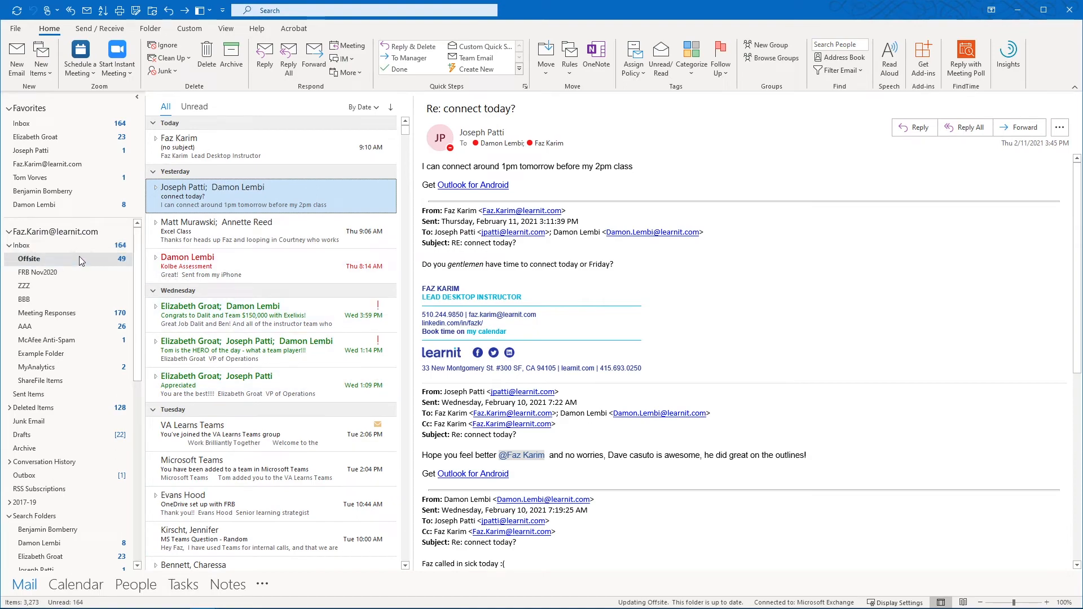
pyautogui.moveTo(409, 170); pyautogui.dragTo(404, 131)
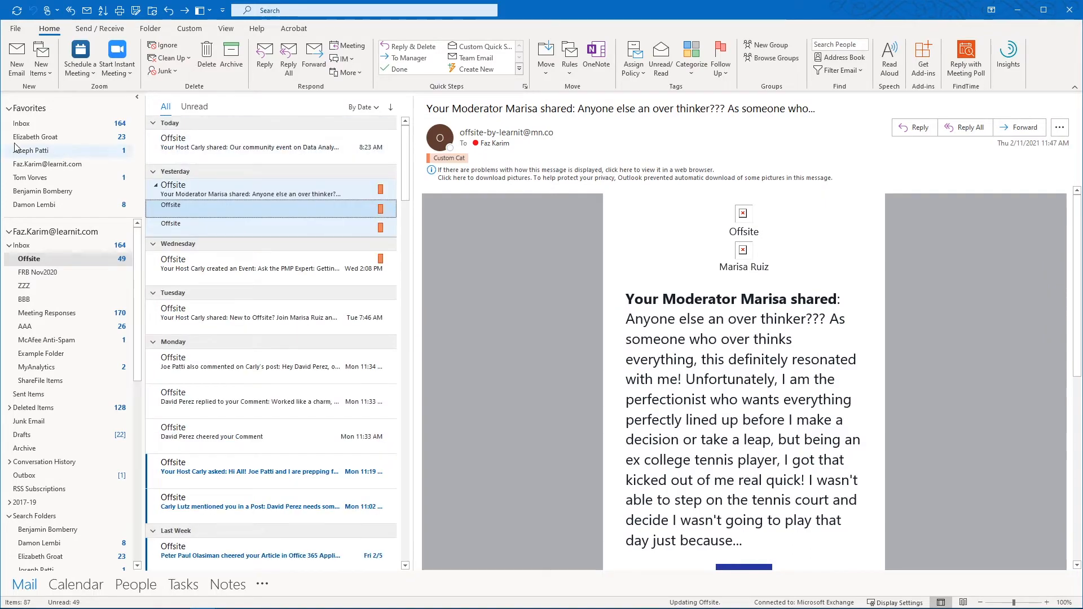
pyautogui.click(34, 123)
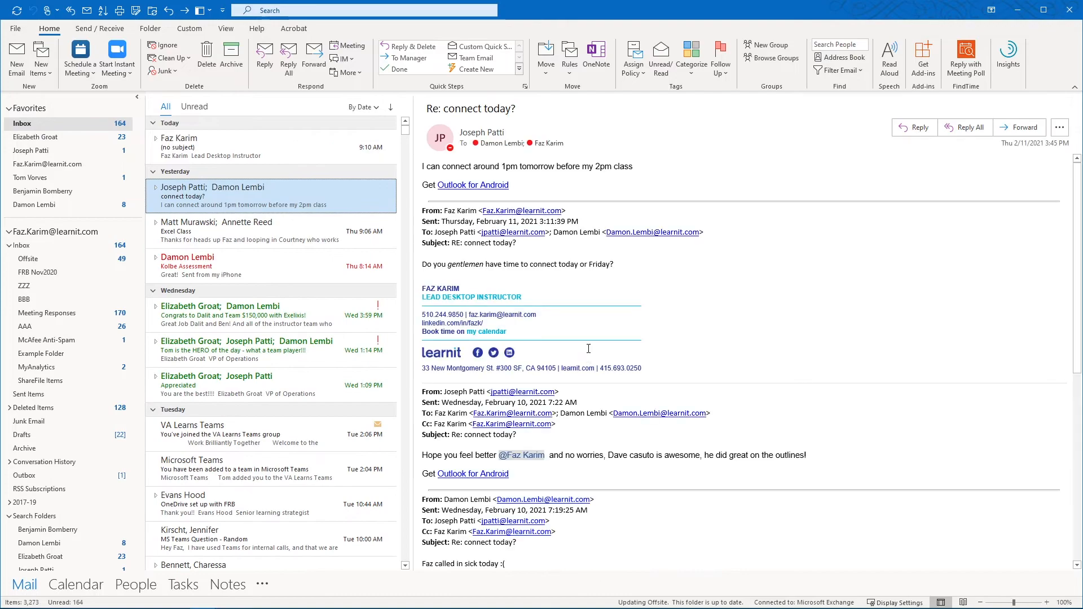
pyautogui.click(571, 78)
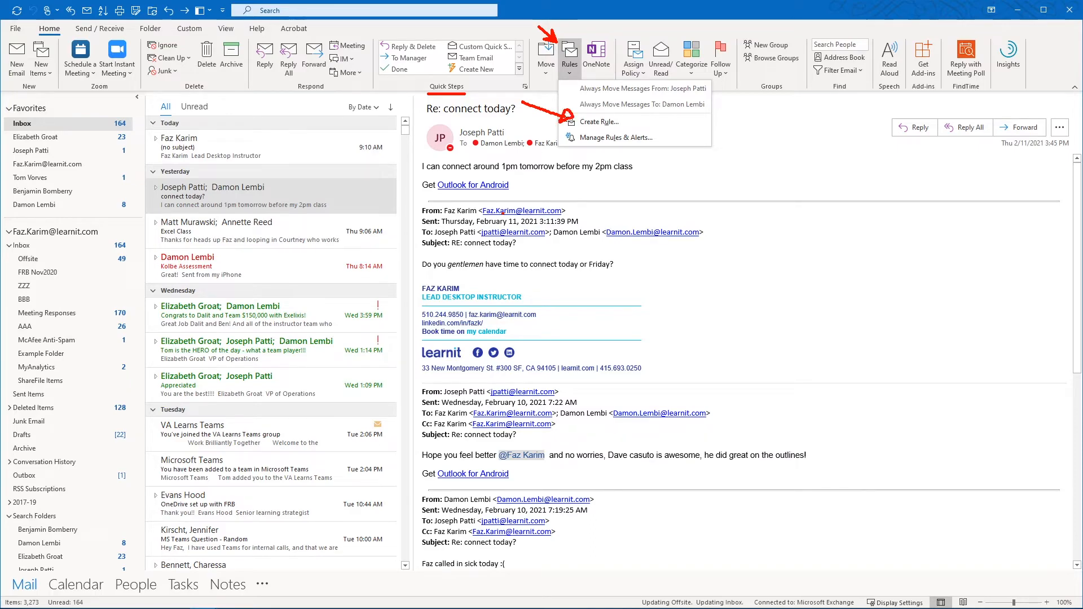
pyautogui.press('Escape')
pyautogui.press('Up')
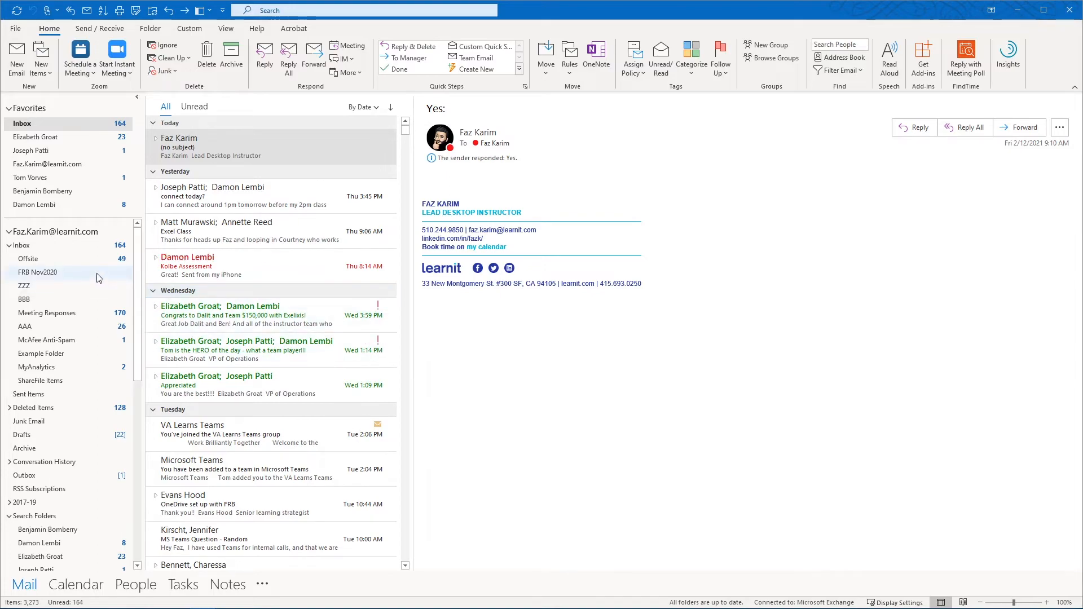
# Show the Offsite folder's Properties on the Permissions tab
pyautogui.rightClick(65, 259)
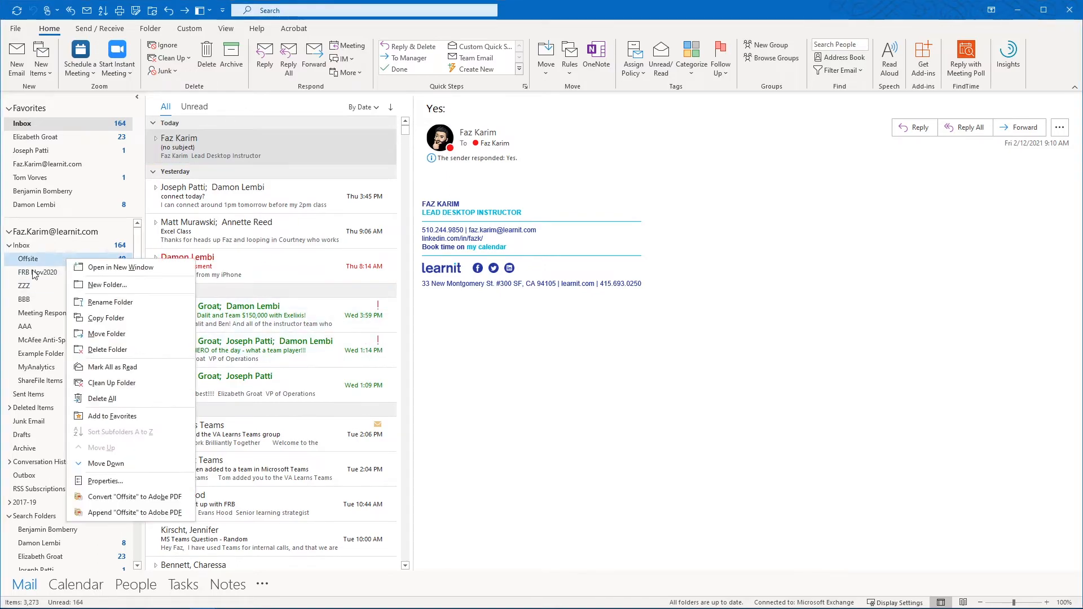
pyautogui.click(104, 481)
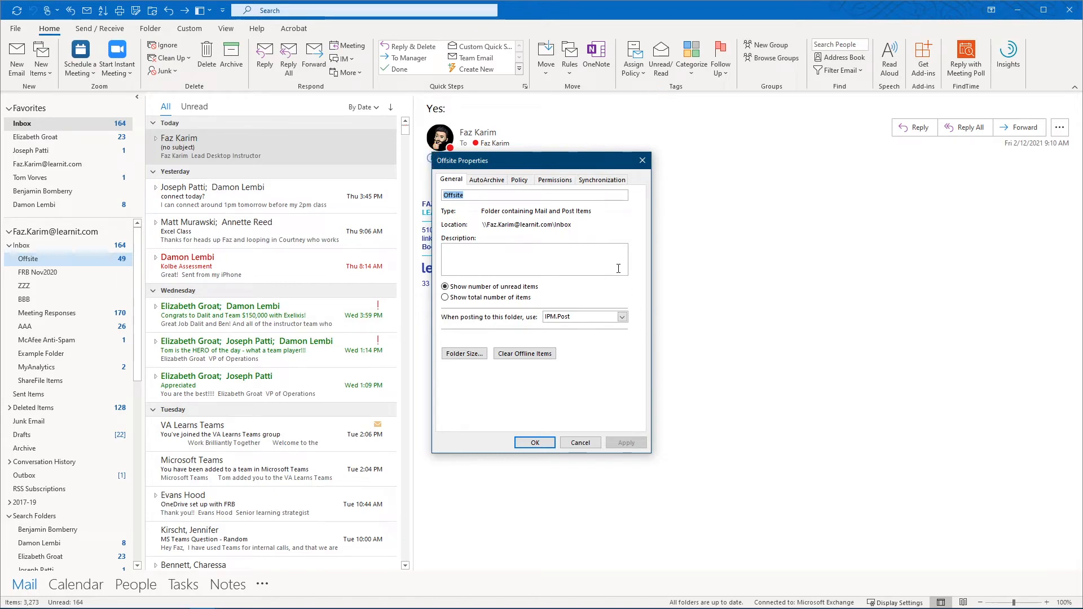
pyautogui.click(567, 182)
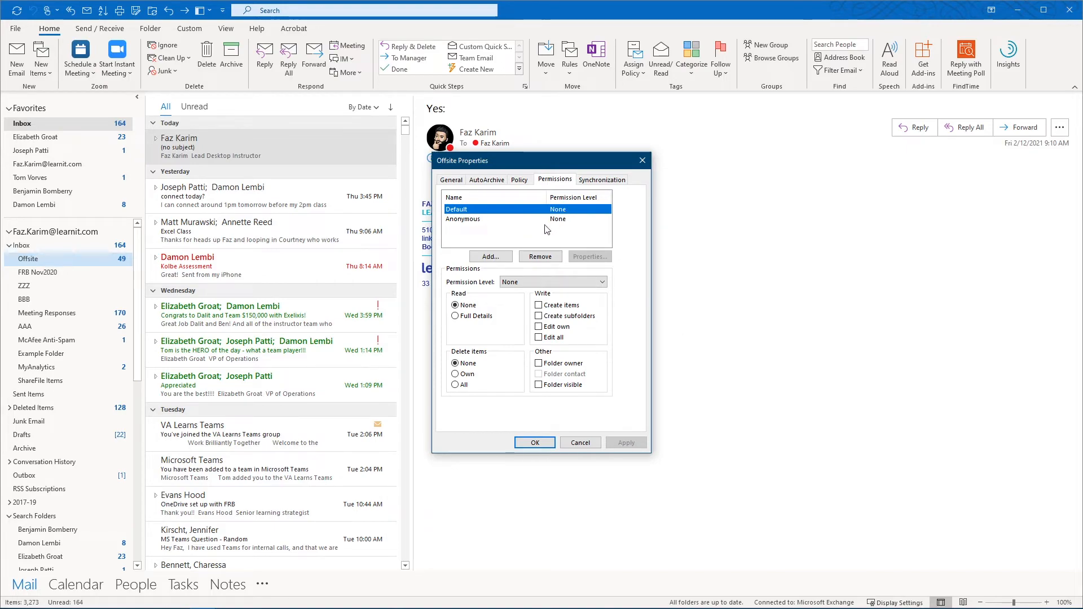
# Add a colleague from the directory to the Offsite folder's permissions
pyautogui.click(490, 257)
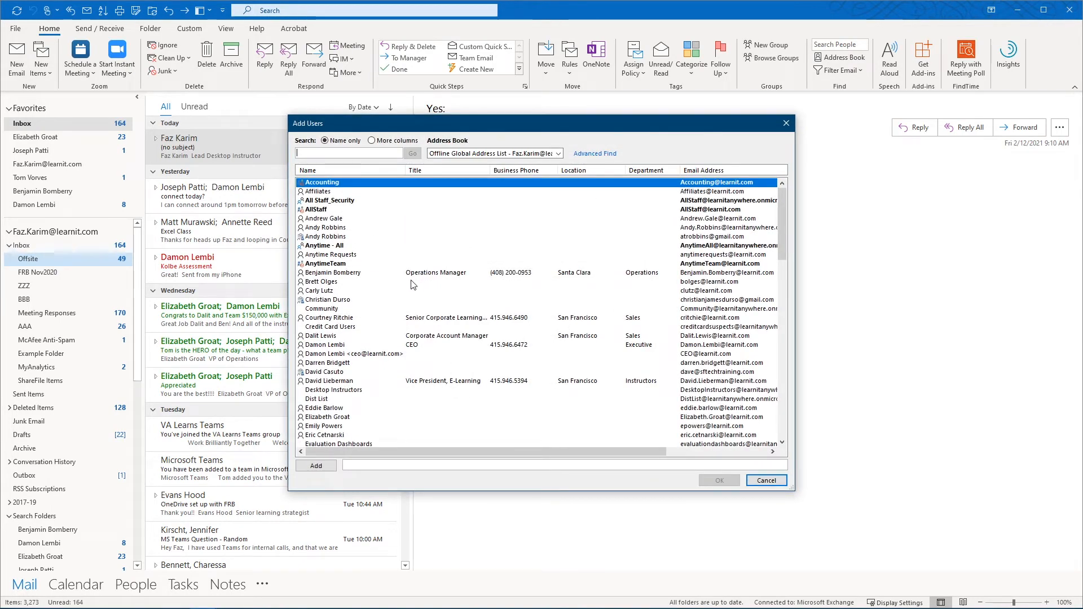
pyautogui.write('jos')
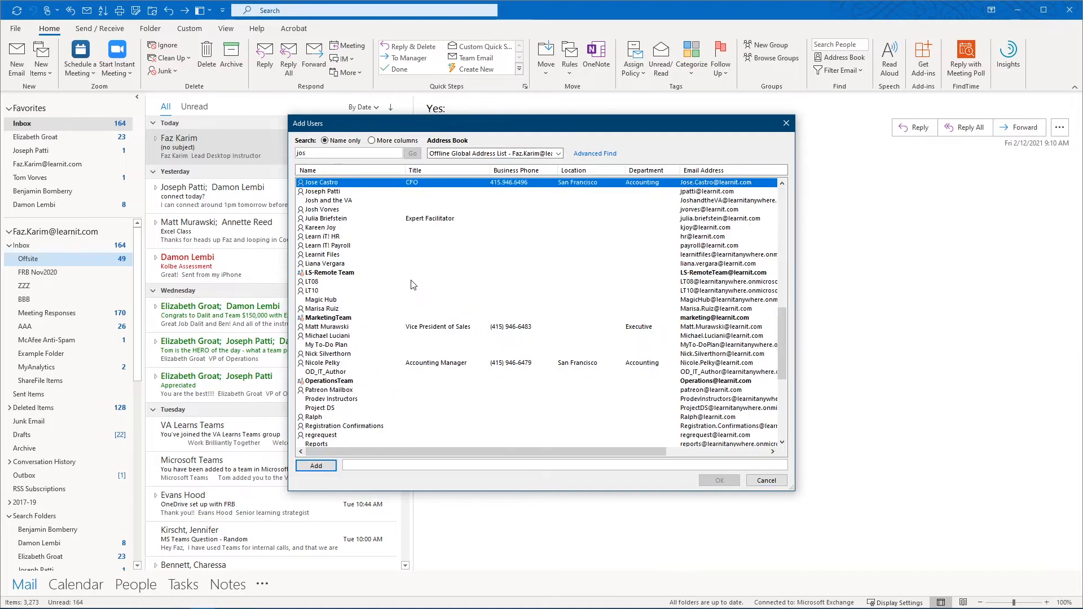
pyautogui.click(309, 192)
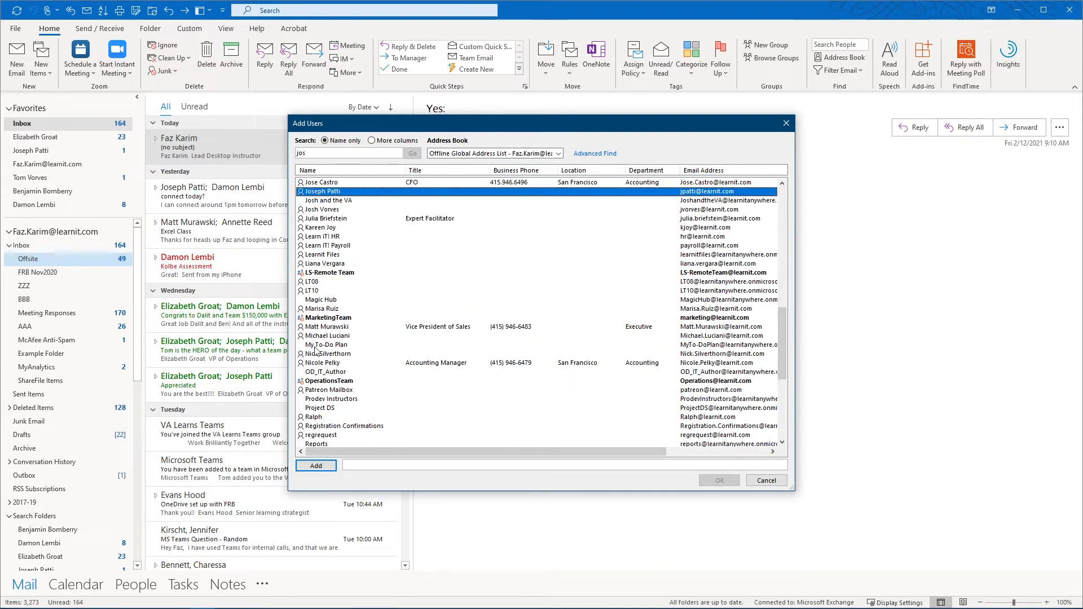
pyautogui.click(302, 467)
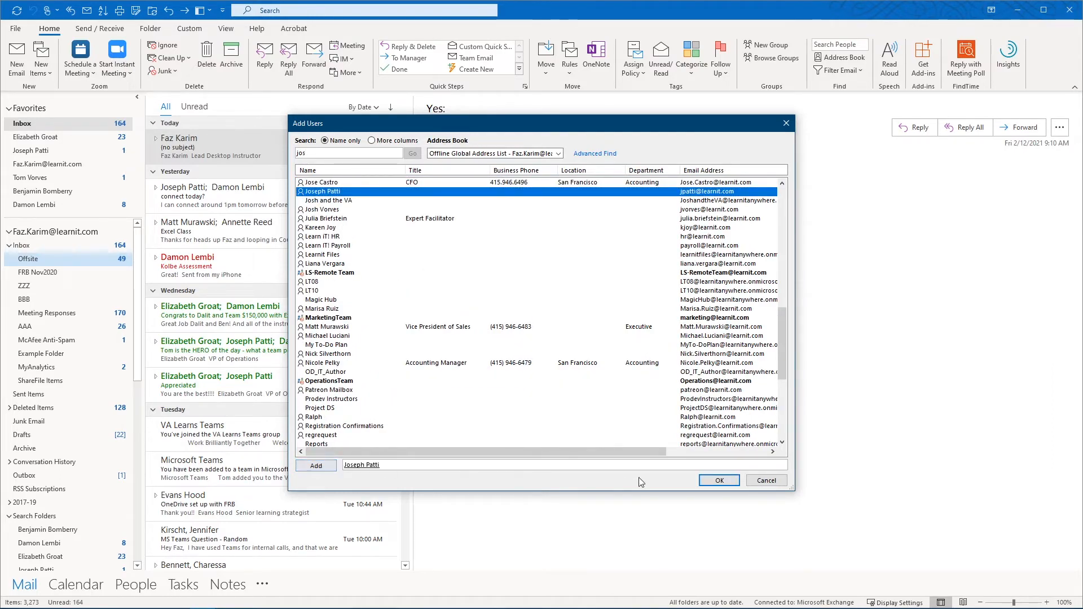
pyautogui.click(709, 486)
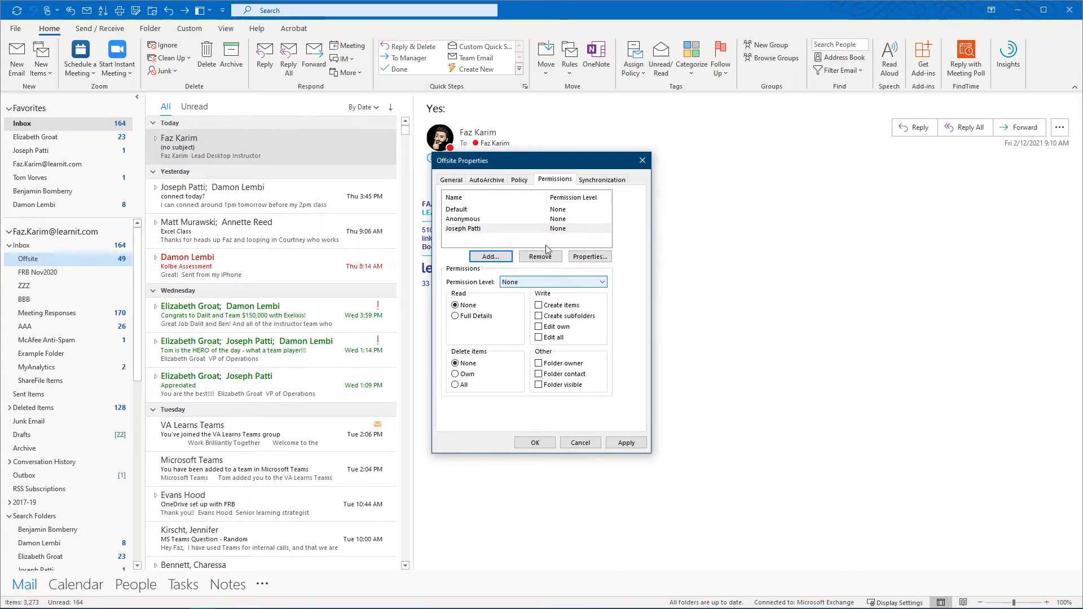
# Cycle the colleague's permission level through Owner, Editor, Author, Reviewer and finally None
pyautogui.click(547, 282)
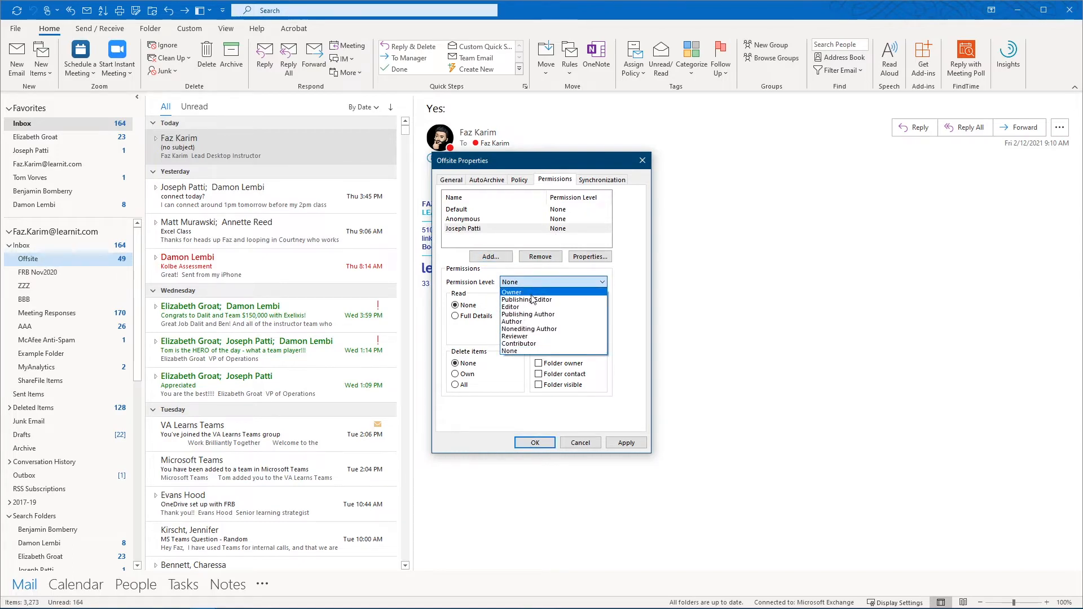
pyautogui.click(520, 292)
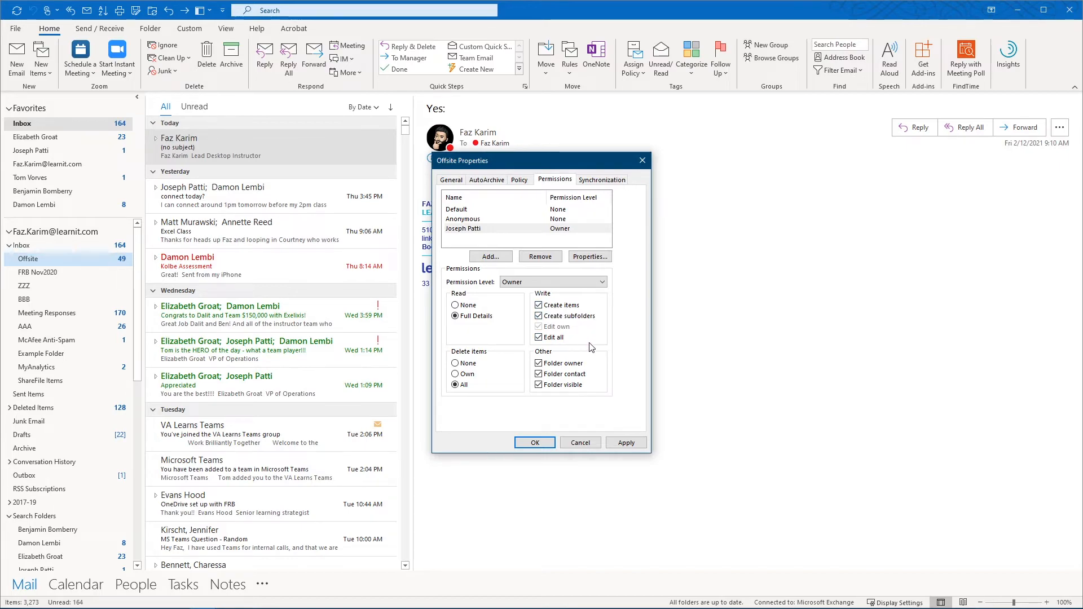
pyautogui.click(599, 283)
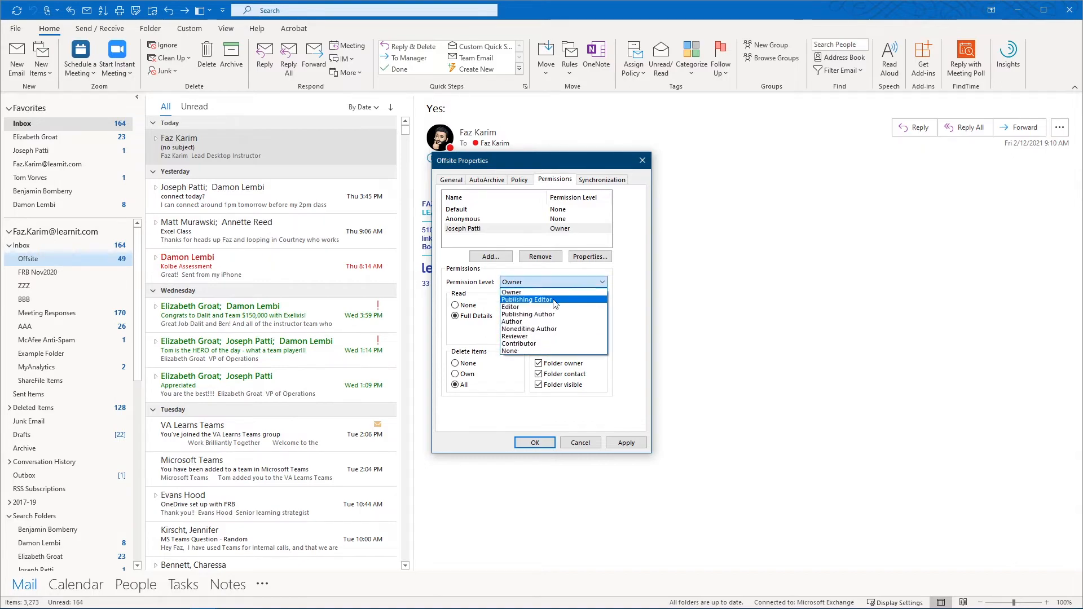
pyautogui.click(530, 308)
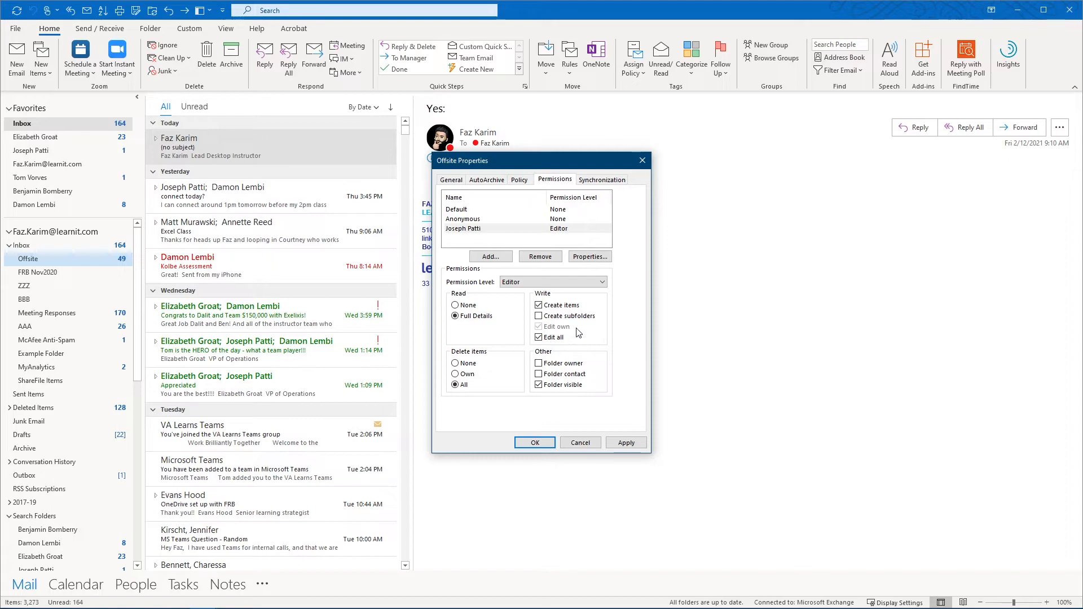
pyautogui.click(597, 285)
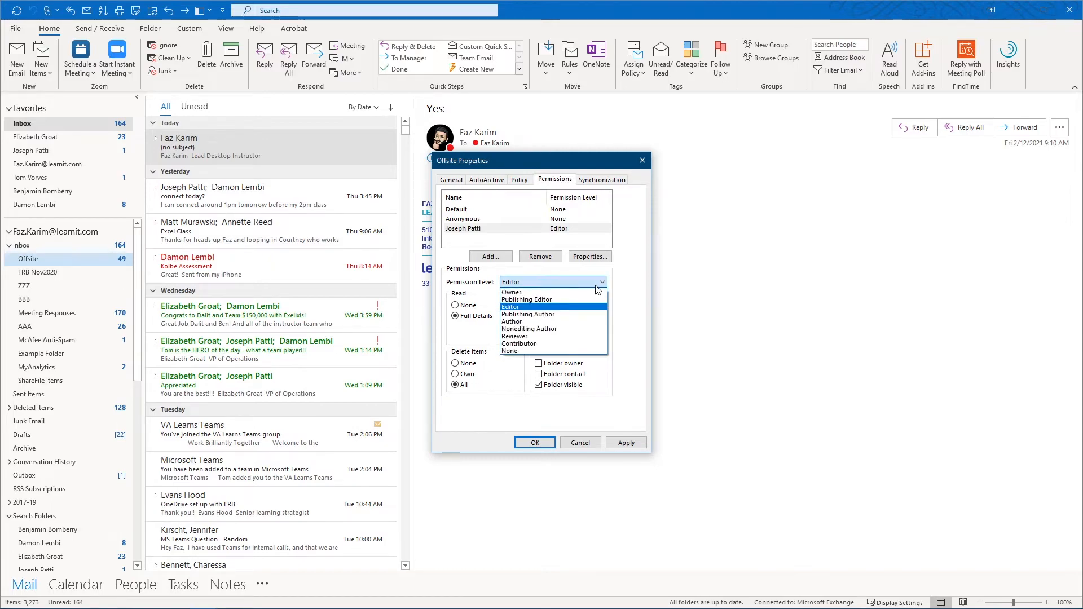
pyautogui.click(524, 322)
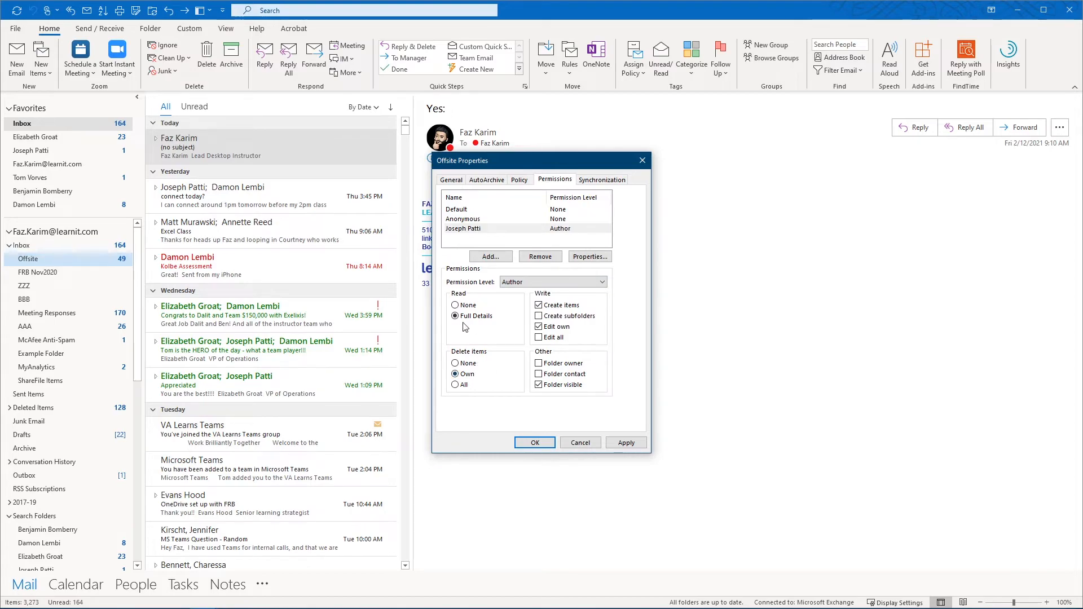
pyautogui.click(587, 283)
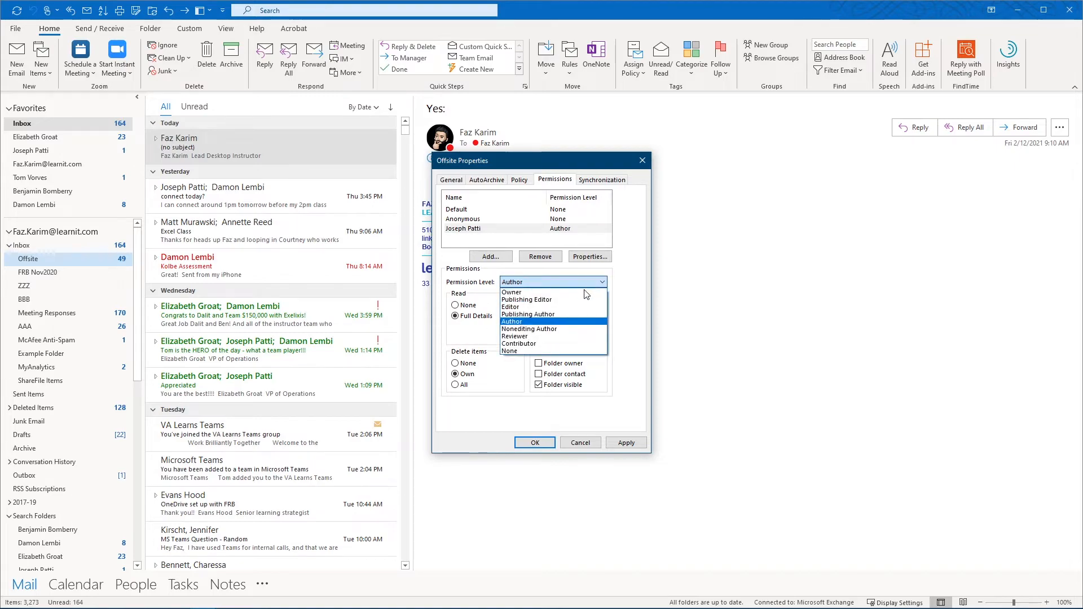
pyautogui.click(533, 337)
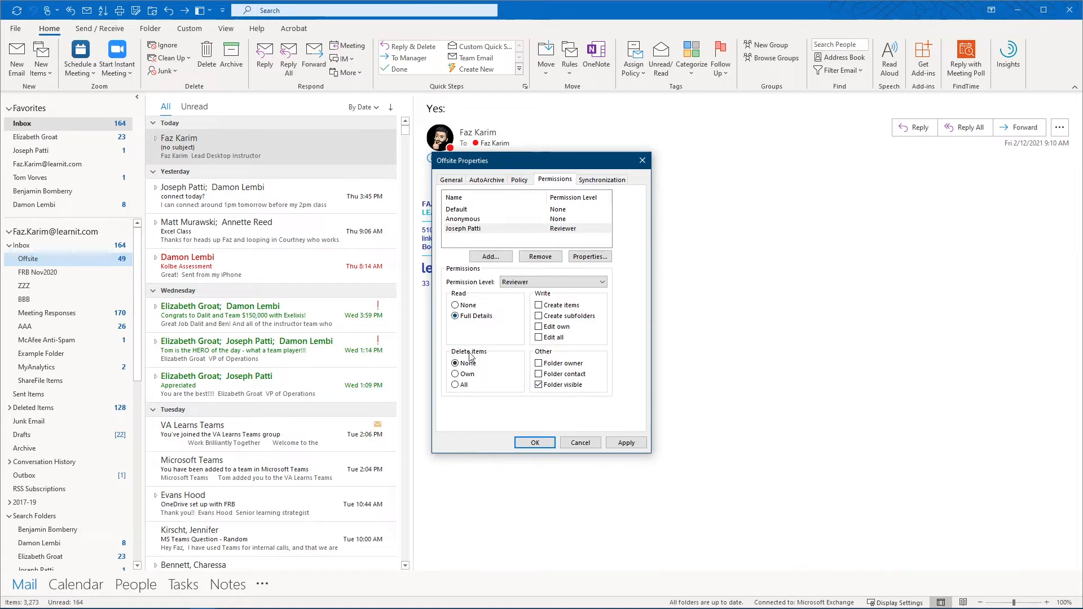
pyautogui.click(530, 283)
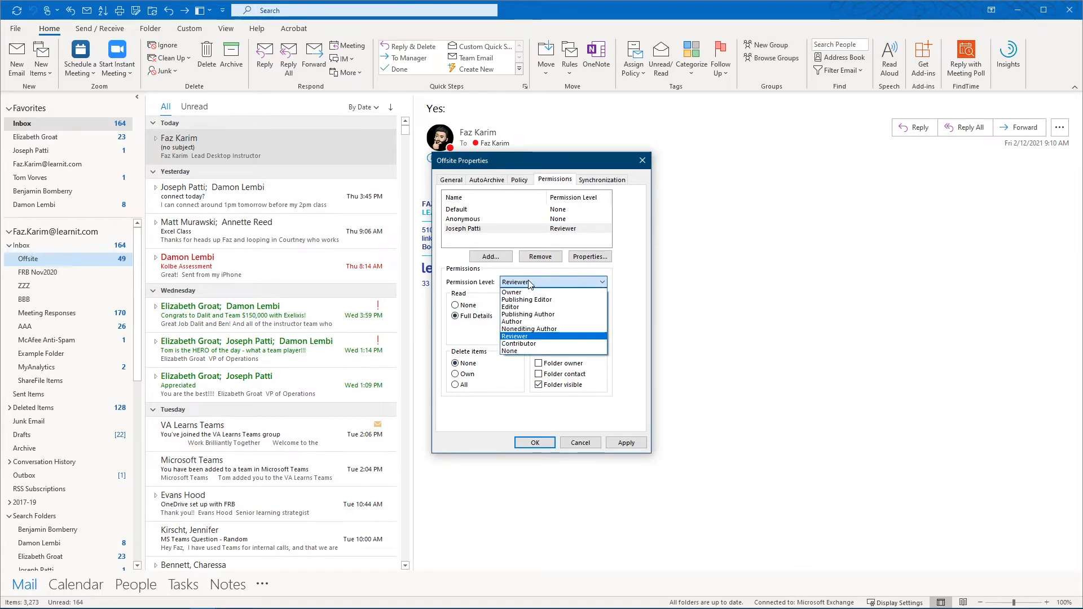
pyautogui.click(510, 352)
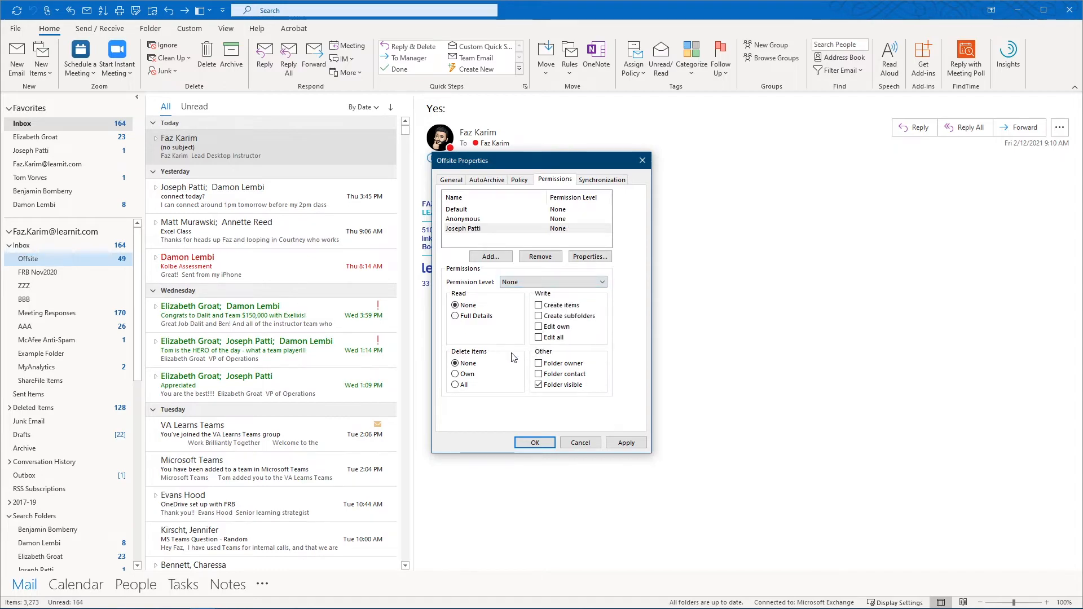
# Remove the colleague from the permissions list and close the properties dialog
pyautogui.click(458, 231)
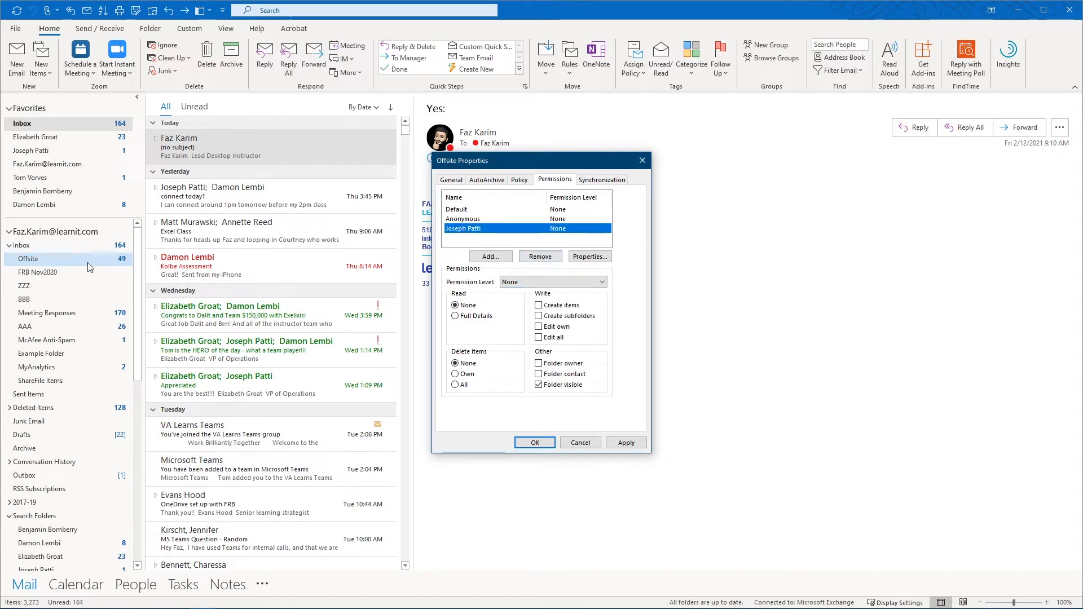
pyautogui.click(544, 258)
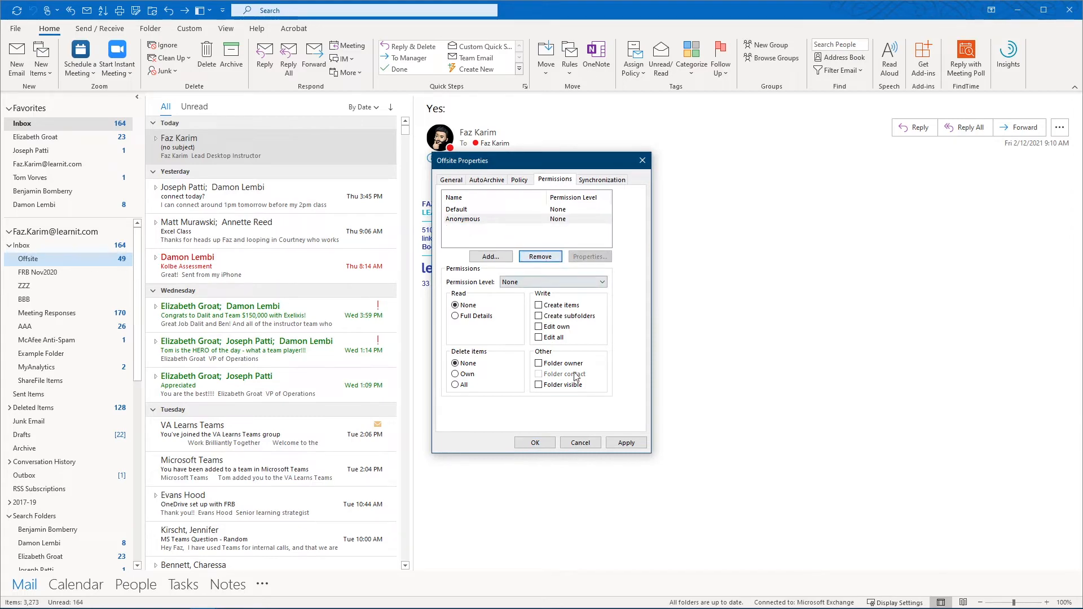
pyautogui.click(591, 445)
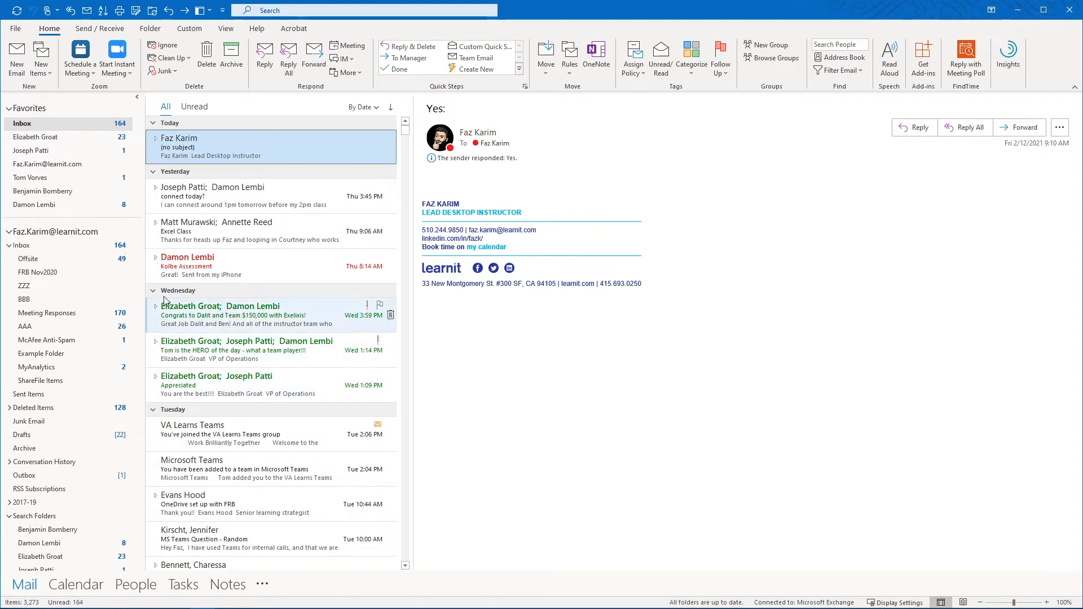
pyautogui.rightClick(68, 261)
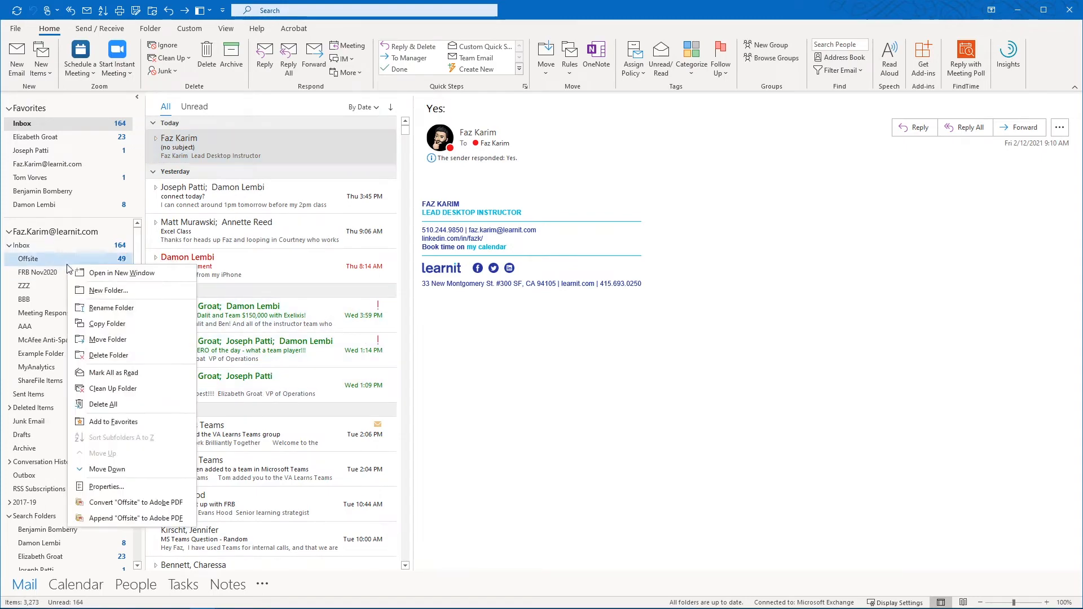
pyautogui.click(144, 488)
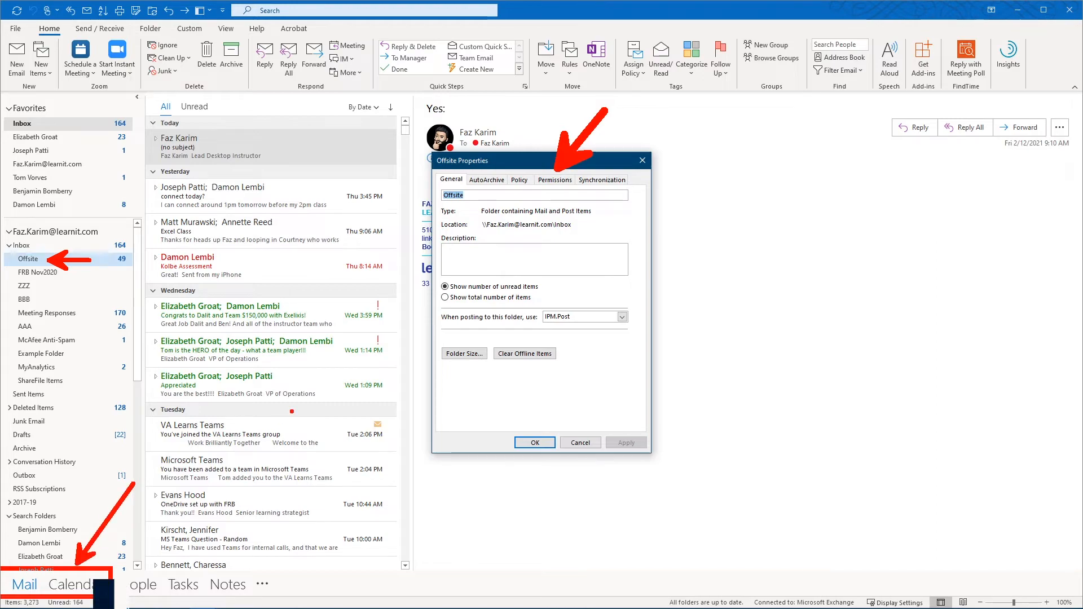
pyautogui.click(642, 161)
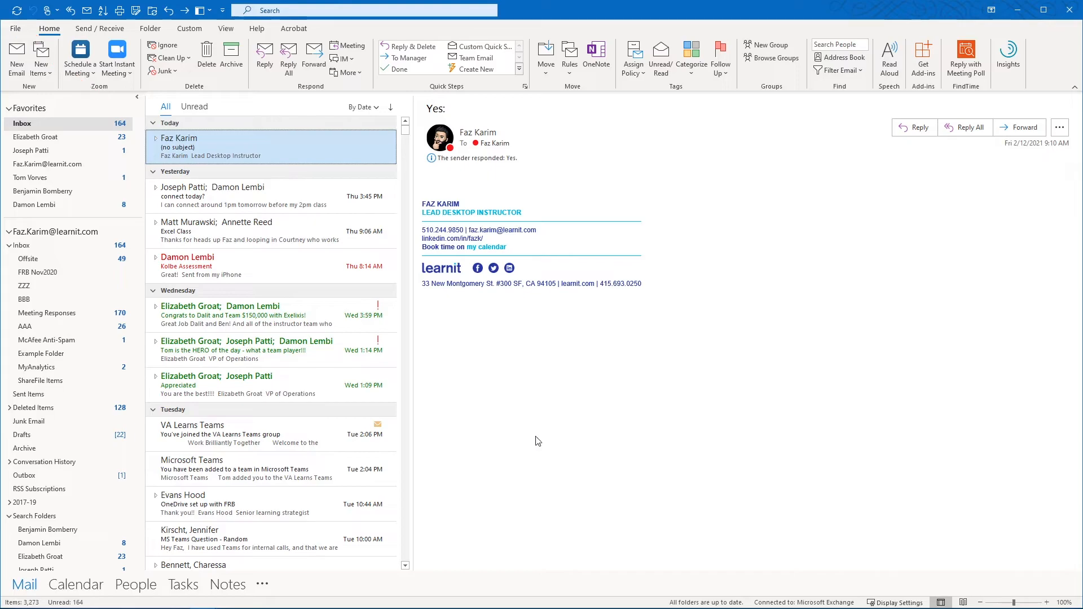
# Show the File Info page with the Account Settings dropdown expanded
pyautogui.click(15, 29)
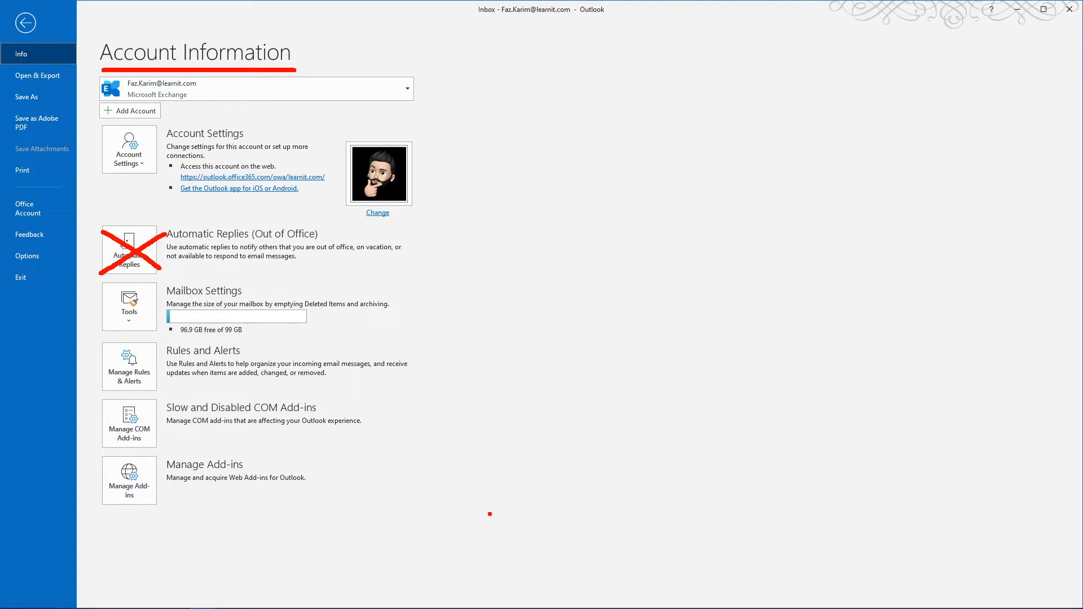
pyautogui.click(144, 163)
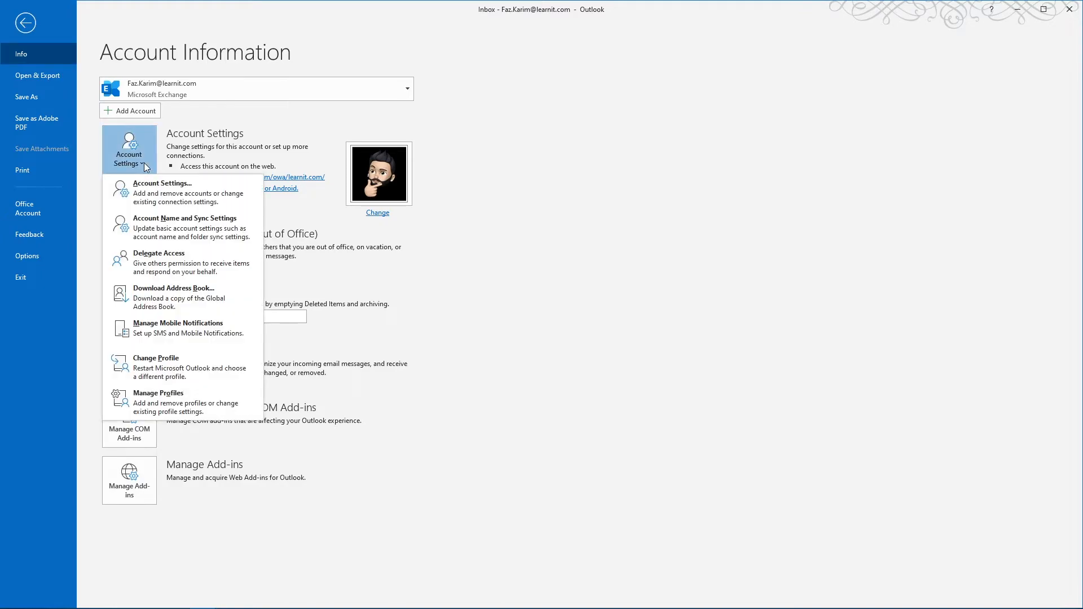
# Bring up the Delegates dialog from Delegate Access, marking it up briefly
pyautogui.click(237, 253)
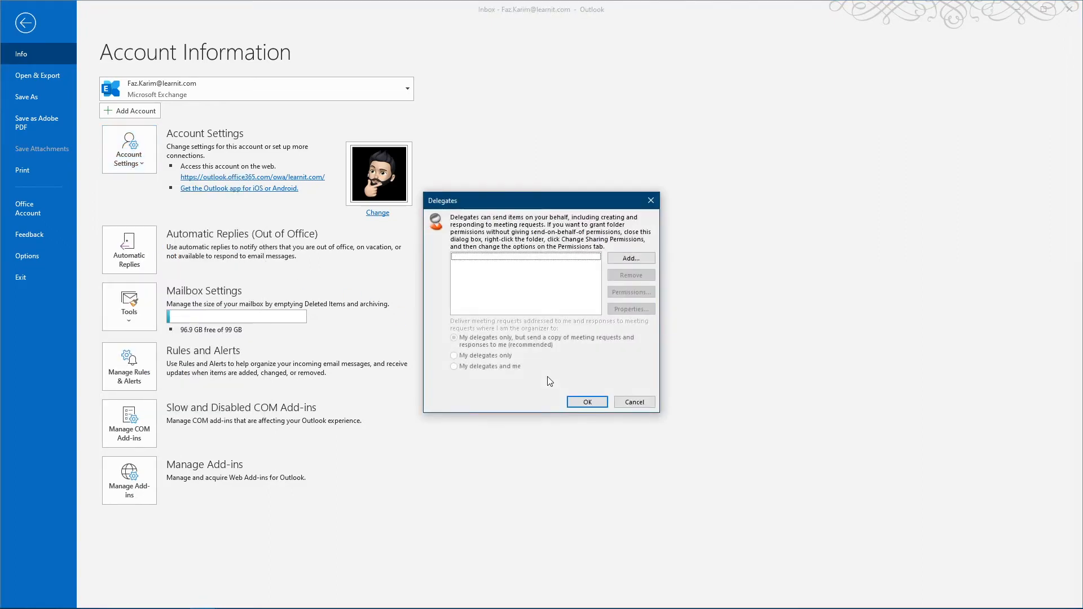
pyautogui.hotkey('ctrl', '2')
pyautogui.moveTo(664, 259); pyautogui.dragTo(740, 258)
pyautogui.moveTo(671, 221); pyautogui.dragTo(653, 247)
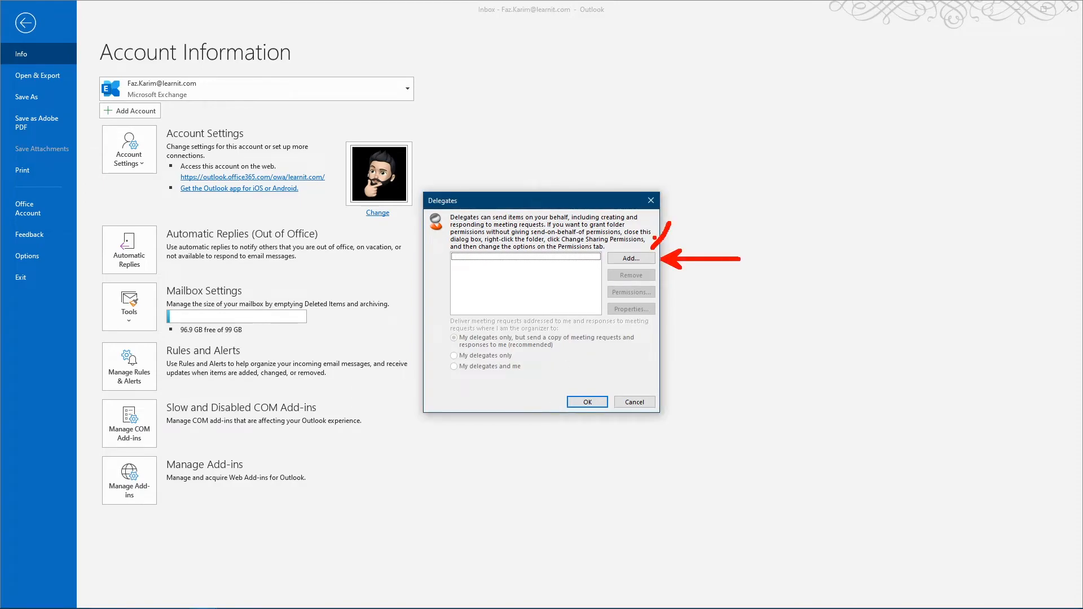
pyautogui.press('Escape')
# Pick the colleague from the address book and add them as a delegate
pyautogui.click(637, 259)
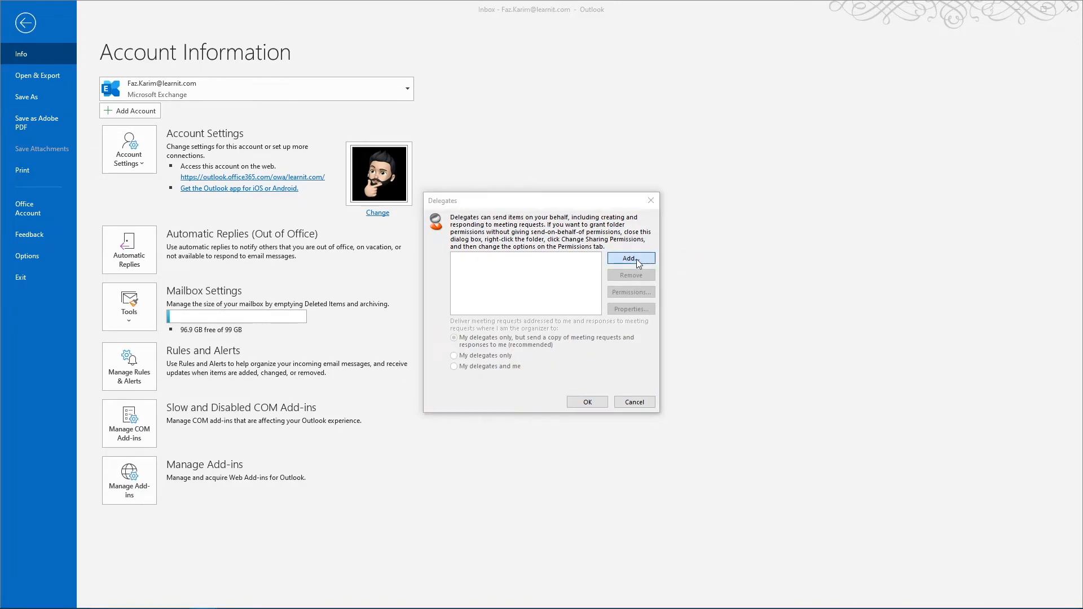
pyautogui.write('j')
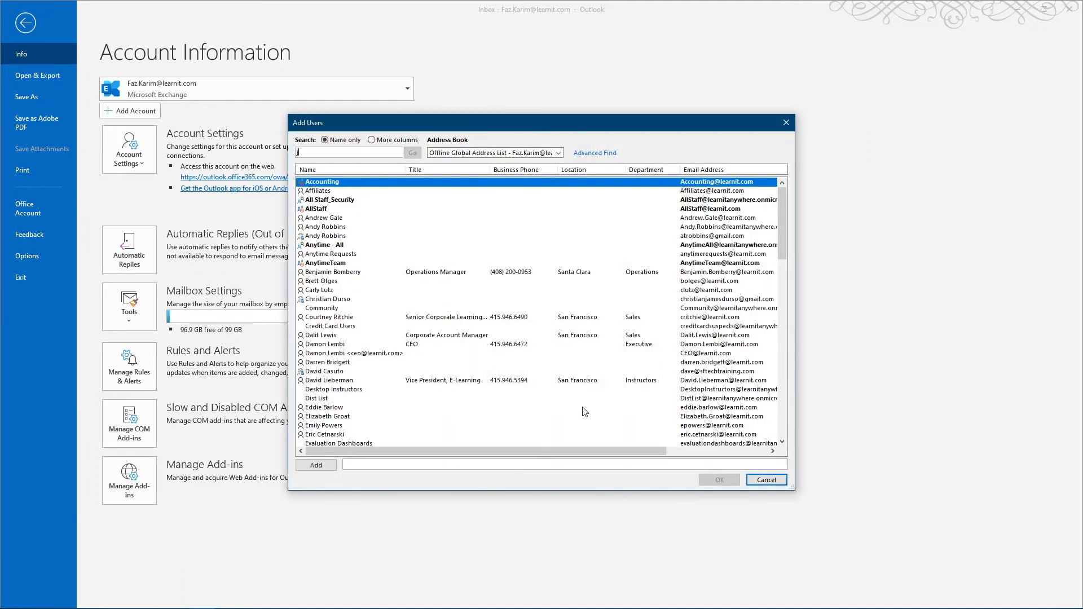
pyautogui.write('os')
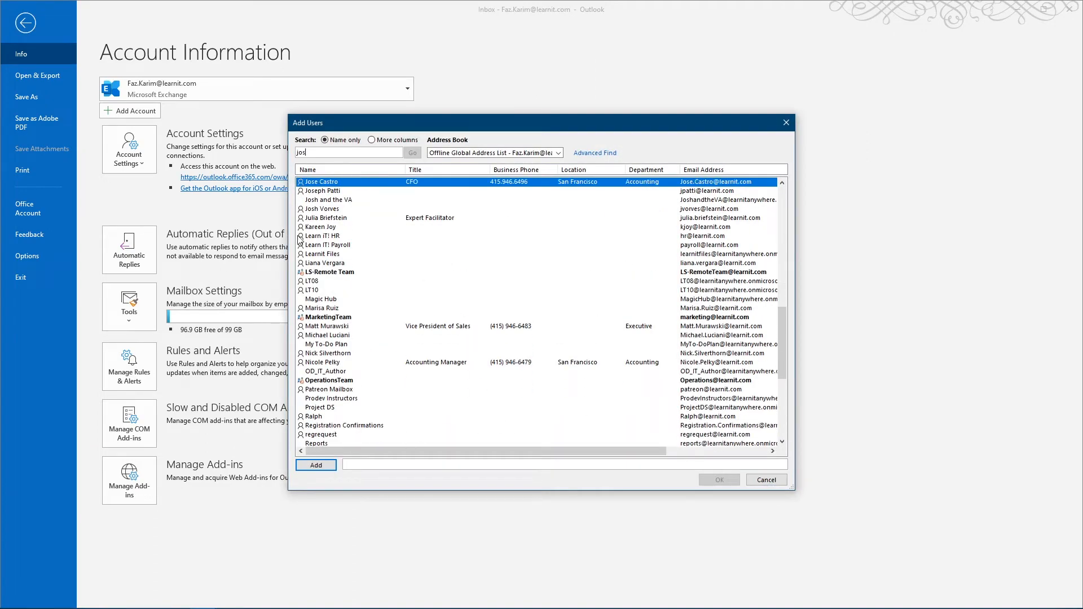
pyautogui.click(327, 192)
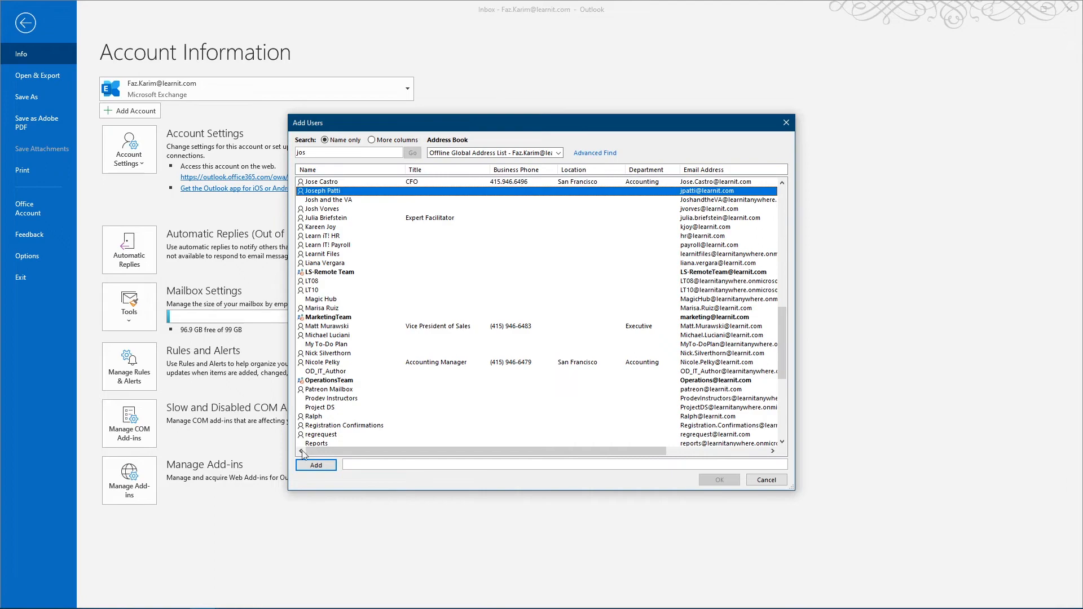
pyautogui.click(316, 465)
pyautogui.click(712, 483)
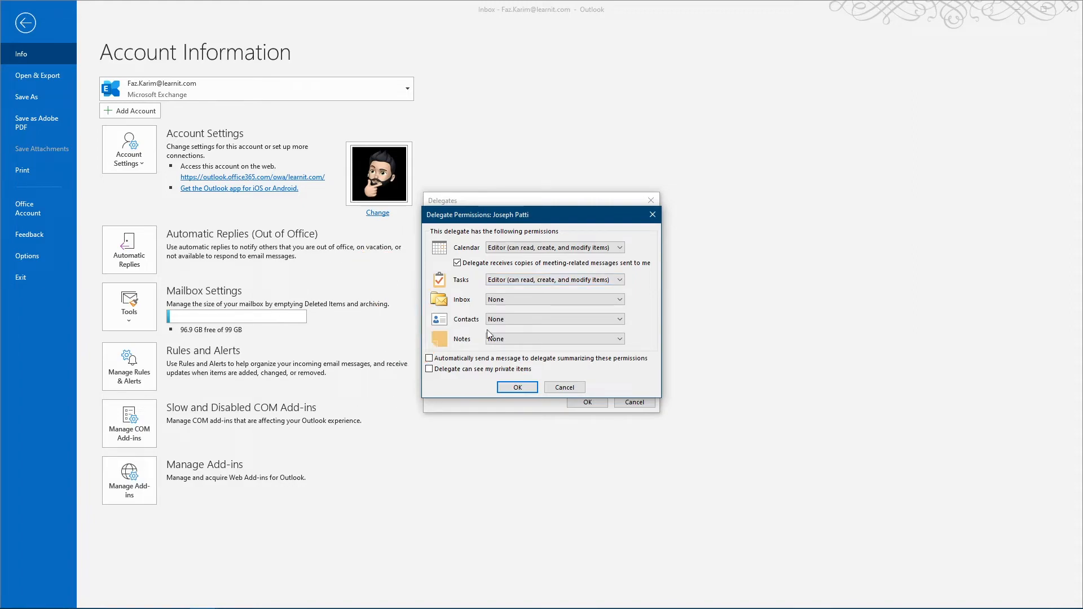
# Keep the delegate's Calendar access at Editor while annotating the permission settings
pyautogui.click(620, 248)
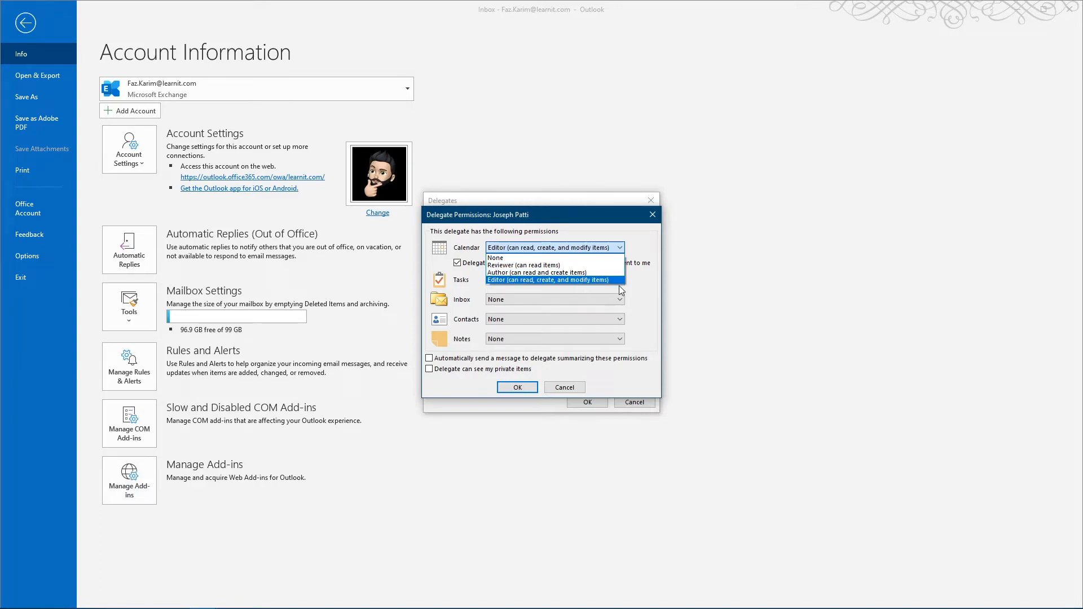
pyautogui.click(641, 294)
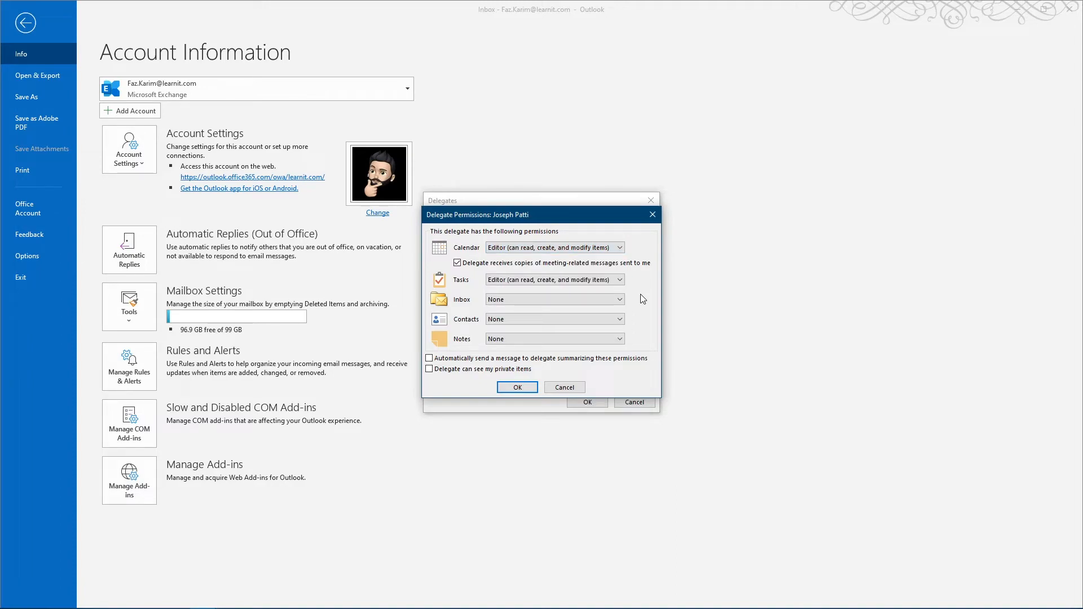
pyautogui.hotkey('ctrl', '2')
pyautogui.moveTo(391, 328); pyautogui.dragTo(427, 357)
pyautogui.moveTo(436, 364); pyautogui.dragTo(655, 364)
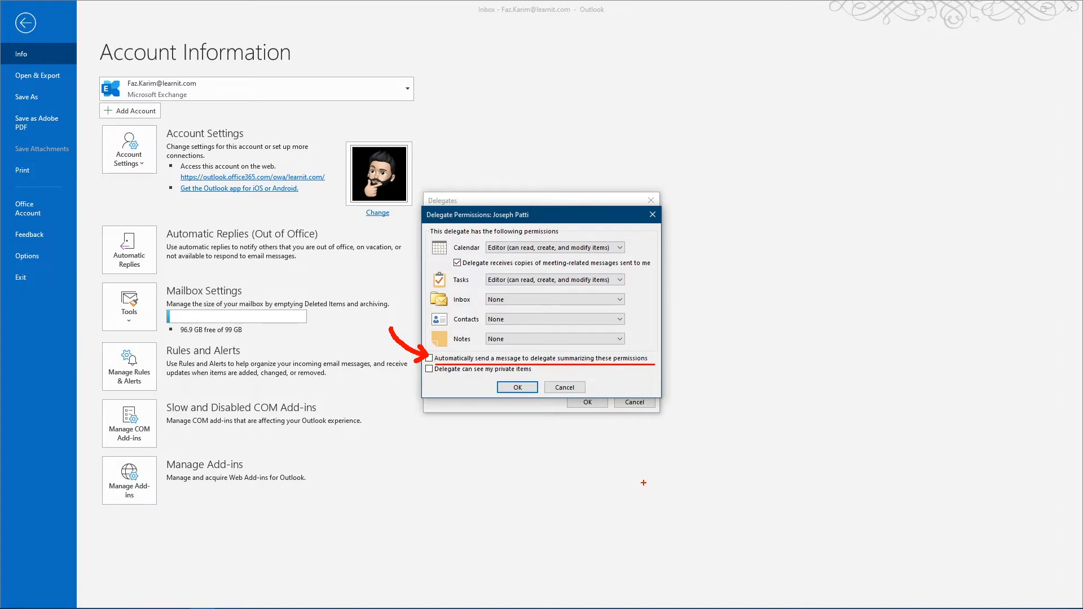
pyautogui.moveTo(427, 377); pyautogui.dragTo(530, 377)
pyautogui.moveTo(390, 352); pyautogui.dragTo(423, 371)
pyautogui.press('Escape')
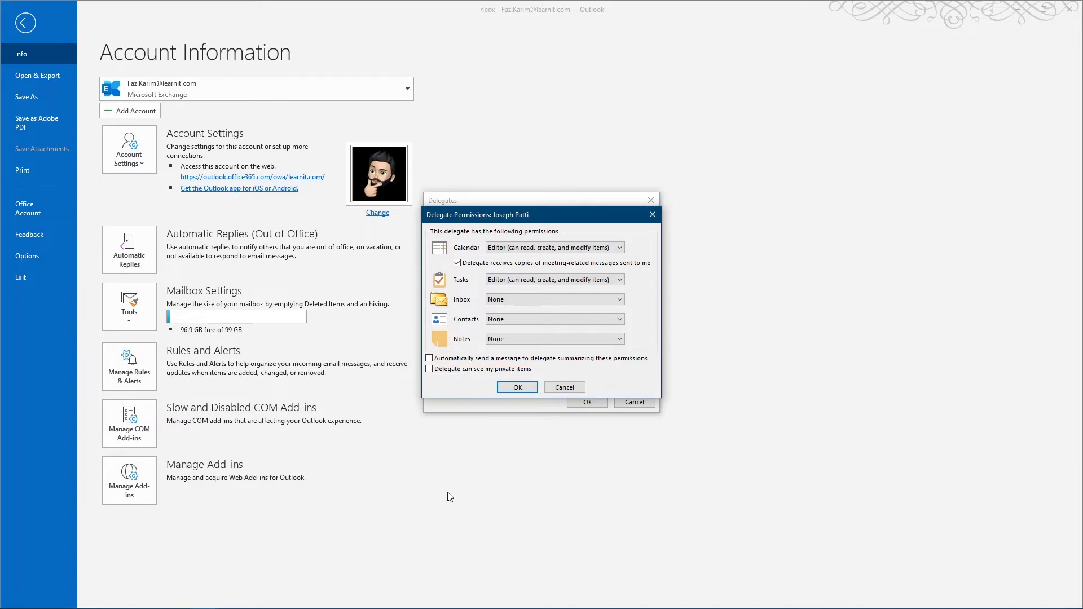
# Cancel the delegate permissions and close the Delegates window without adding anyone
pyautogui.click(565, 388)
pyautogui.hotkey('ctrl', '2')
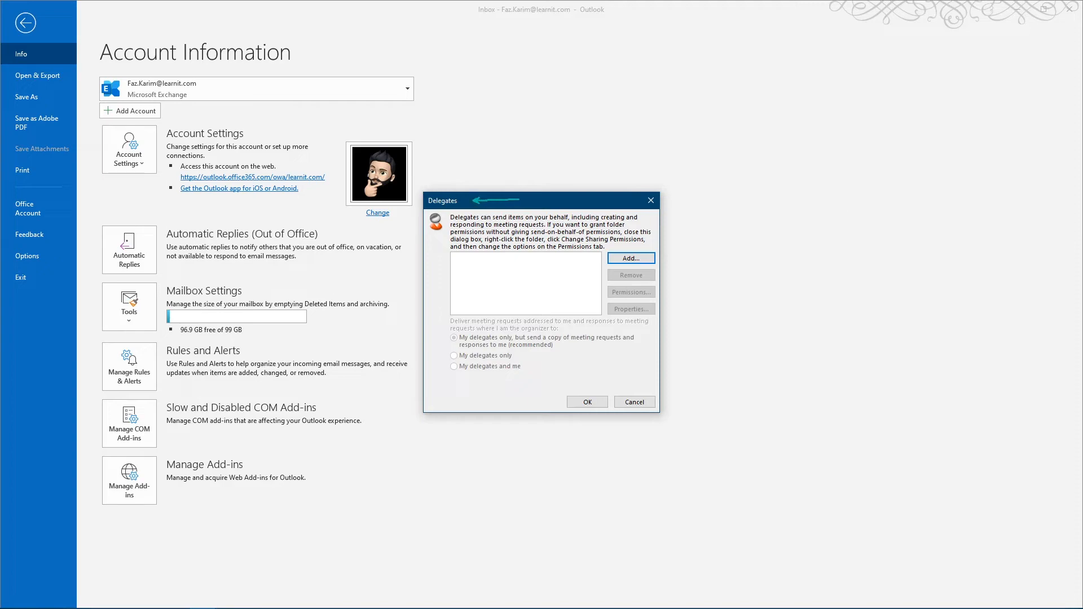
pyautogui.click(651, 200)
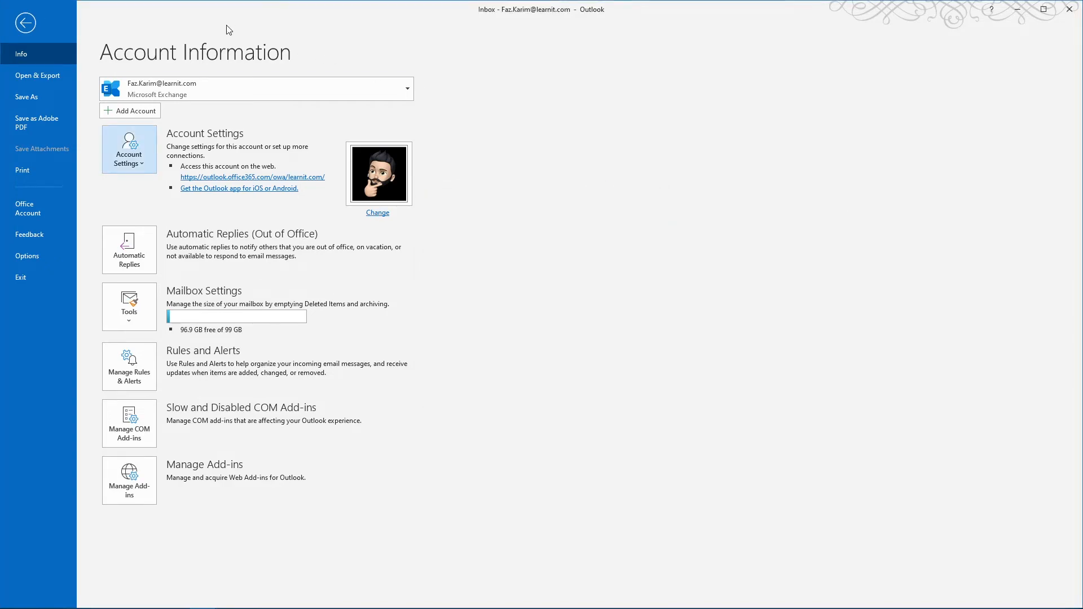
# Leave the File backstage, briefly revisit Account Settings, and return to the mail view
pyautogui.click(25, 23)
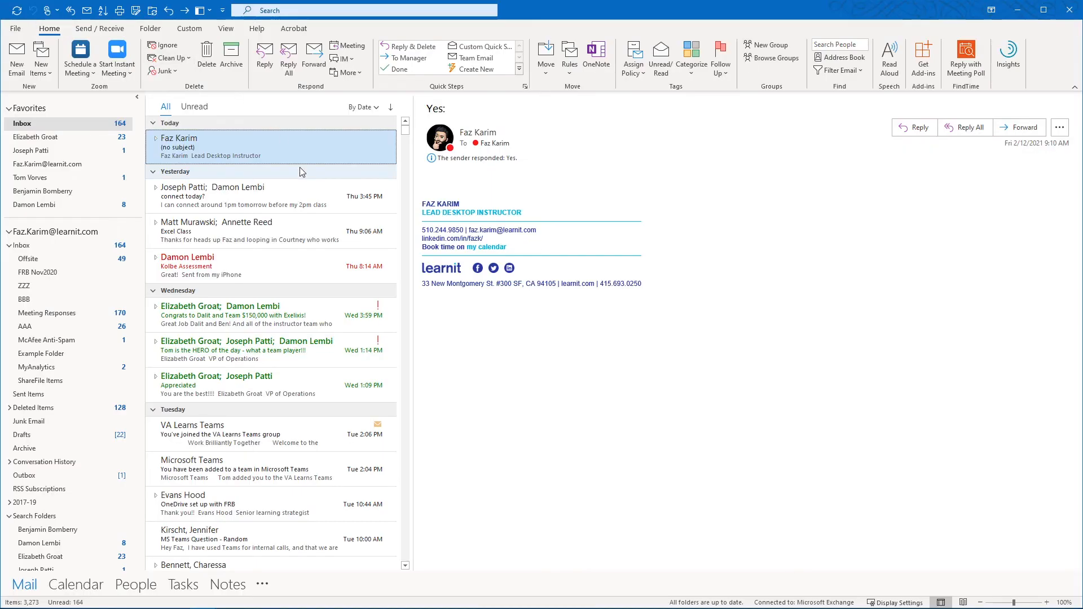
pyautogui.click(15, 28)
pyautogui.click(144, 161)
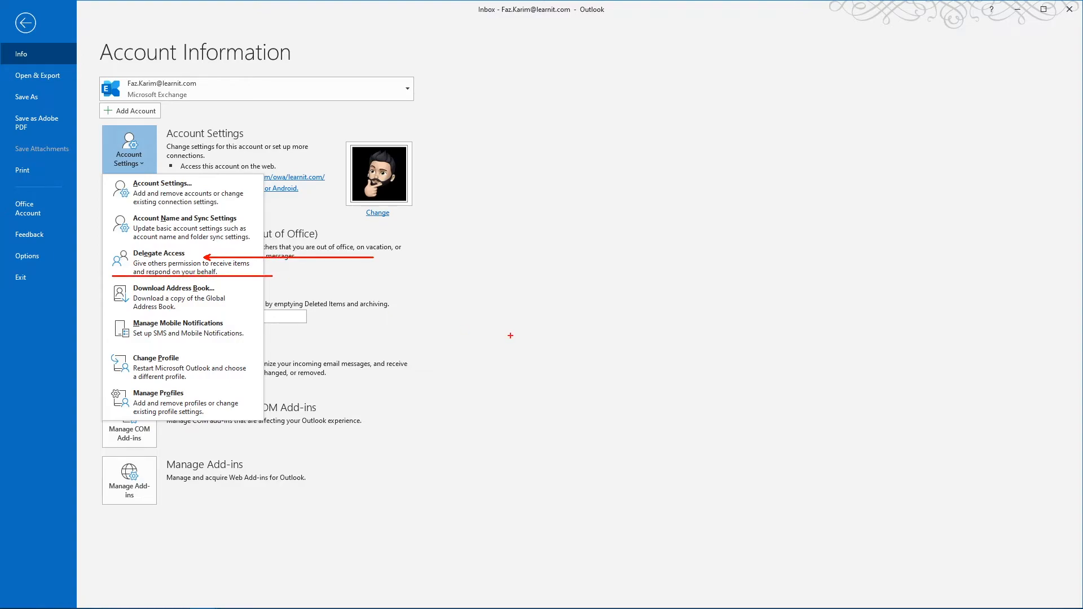
pyautogui.press('Escape')
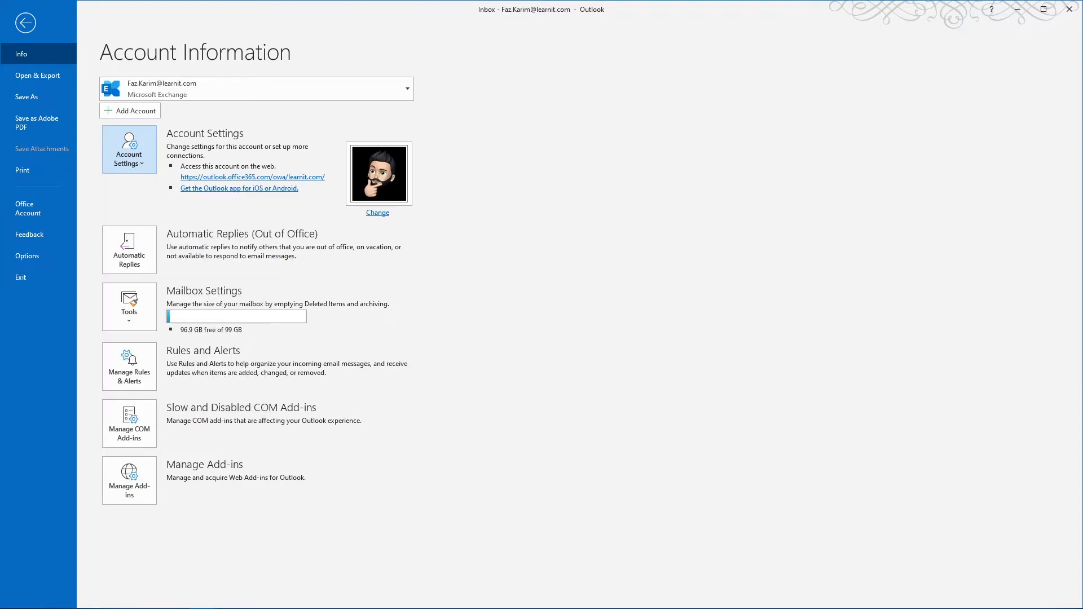
pyautogui.click(28, 25)
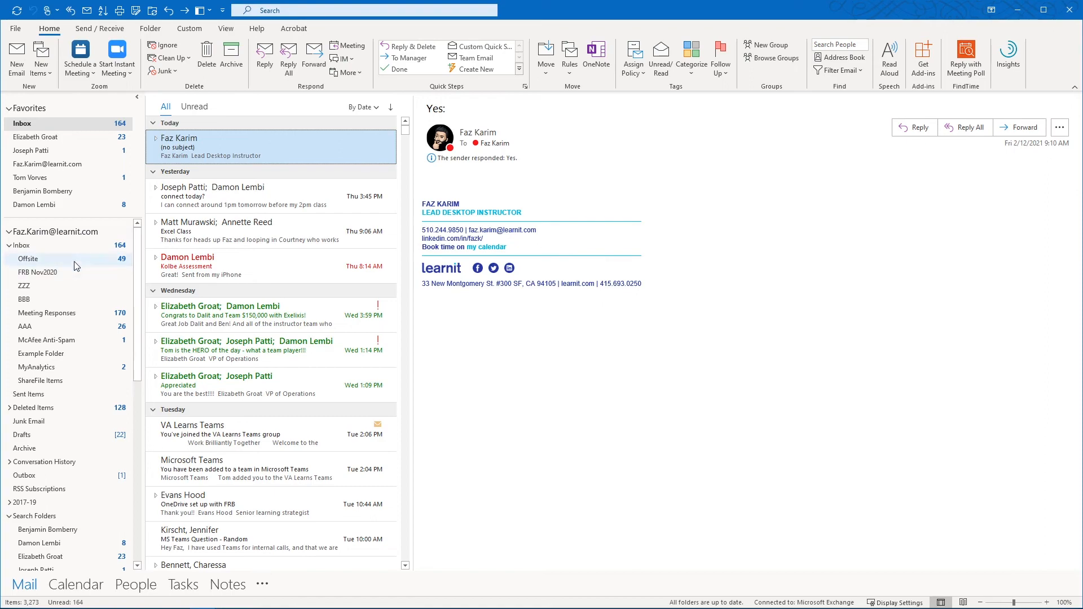
# Show who has permissions on the Offsite folder via its Properties
pyautogui.rightClick(74, 262)
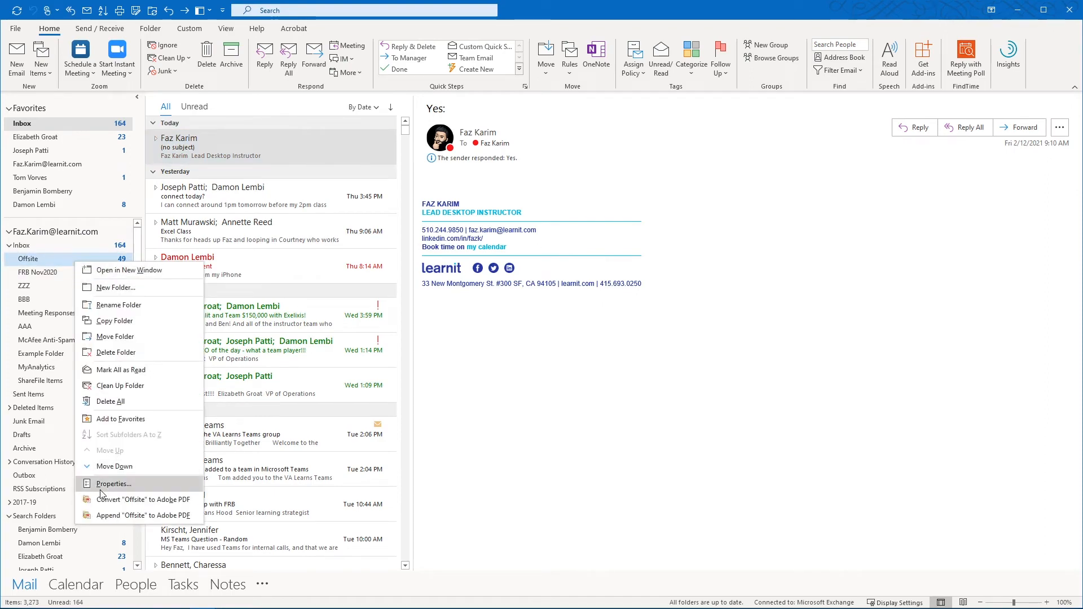
pyautogui.click(130, 480)
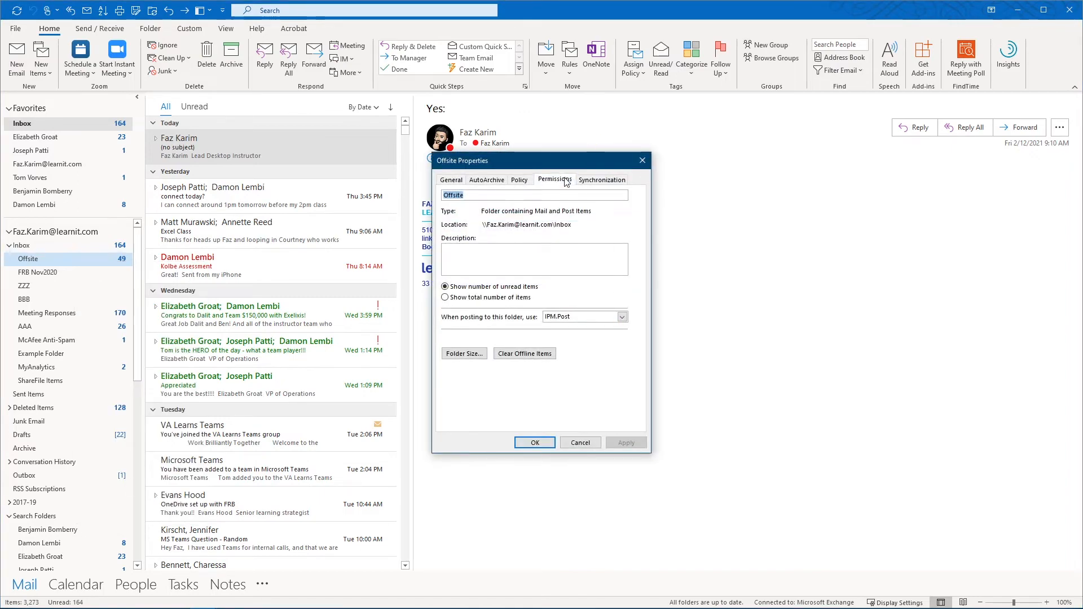
pyautogui.click(569, 181)
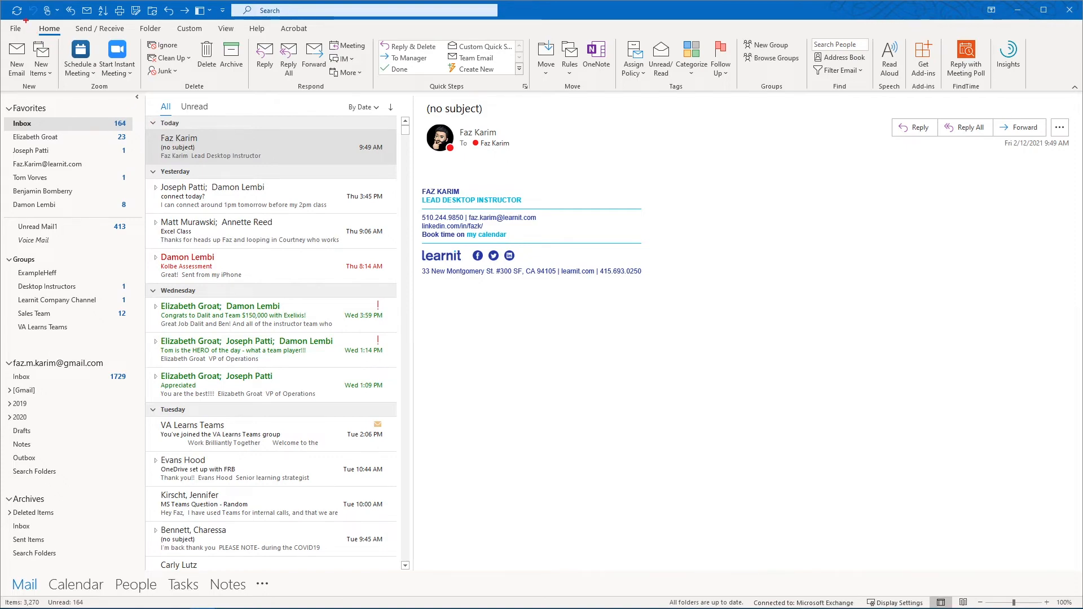
pyautogui.moveTo(32, 20)
pyautogui.mouseDown()
pyautogui.moveTo(67, 40)
pyautogui.moveTo(58, 58)
pyautogui.mouseUp()
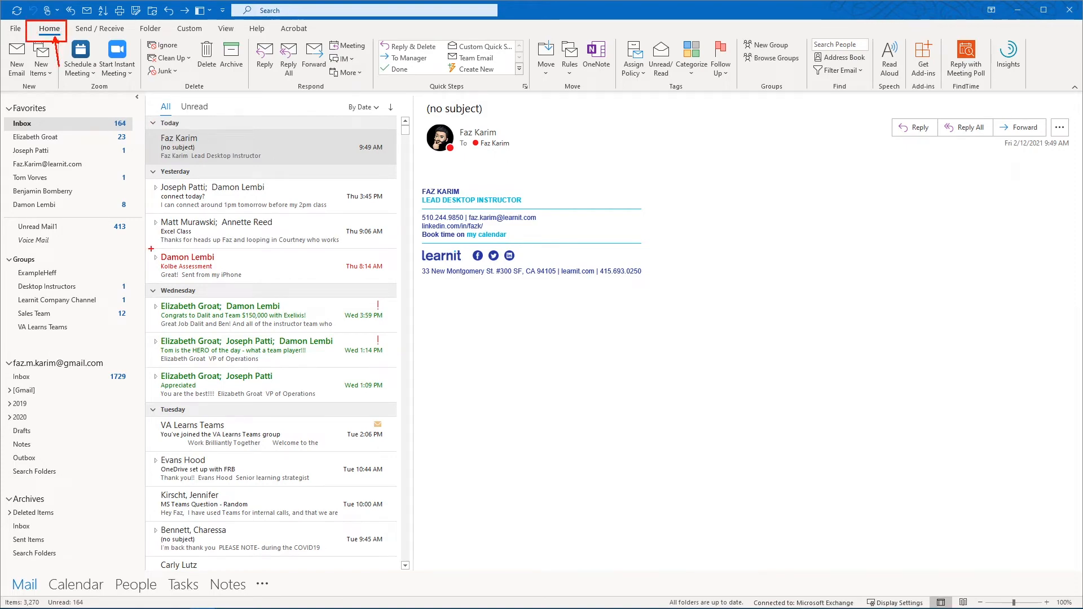
pyautogui.moveTo(140, 35)
pyautogui.mouseDown()
pyautogui.moveTo(169, 63)
pyautogui.moveTo(259, 97)
pyautogui.mouseUp()
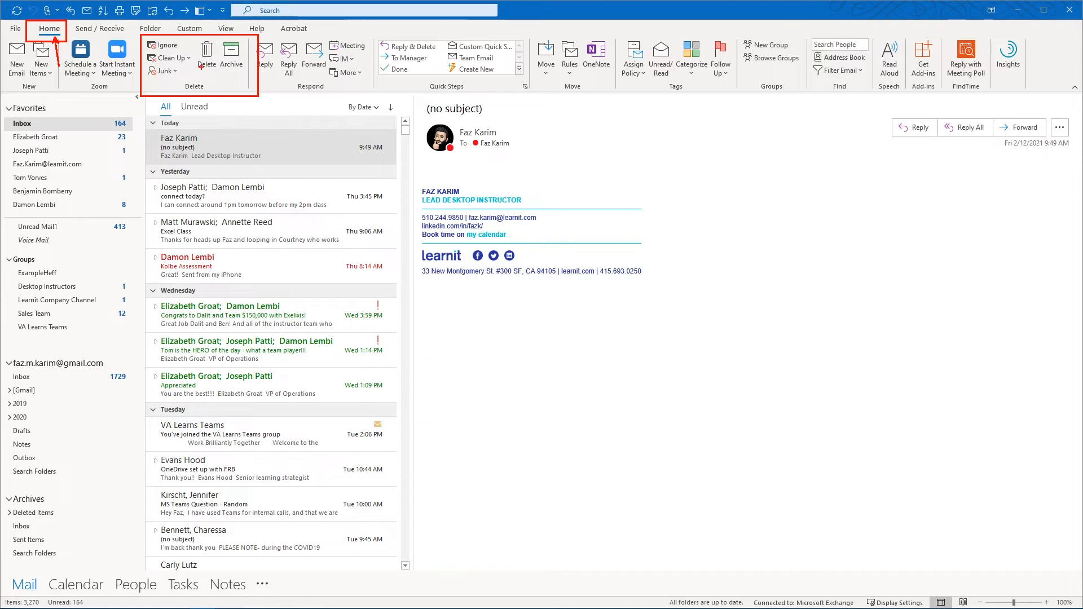
pyautogui.moveTo(205, 66); pyautogui.dragTo(273, 133)
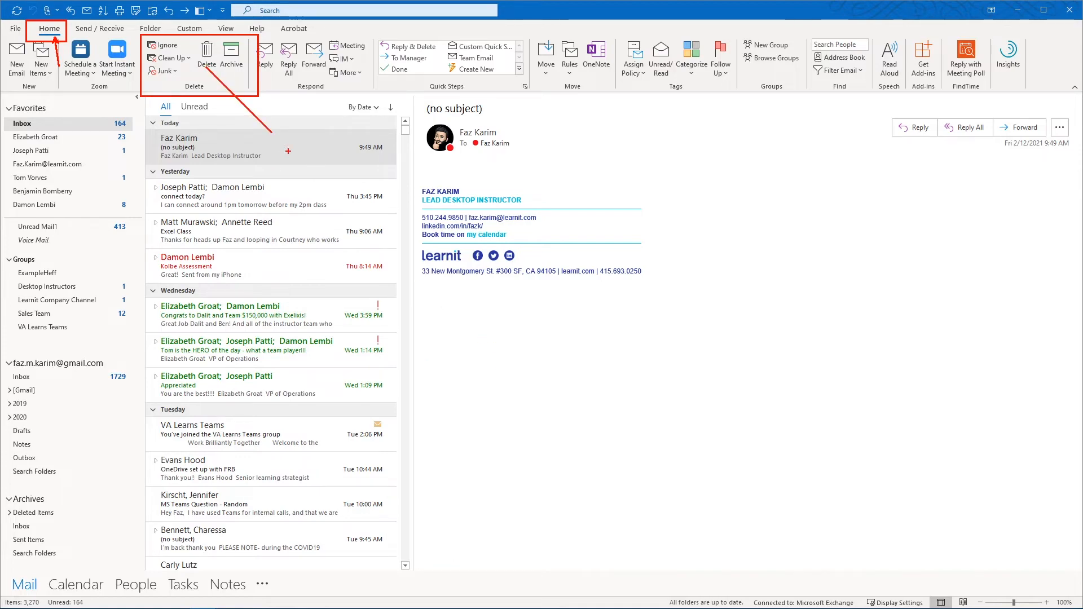
pyautogui.press('Escape')
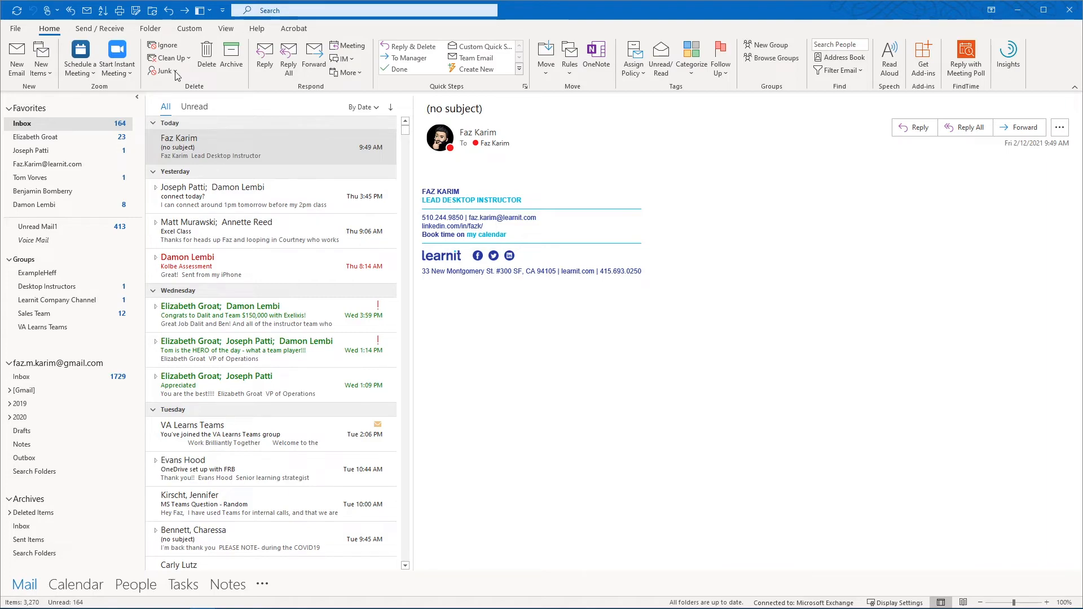
pyautogui.click(188, 58)
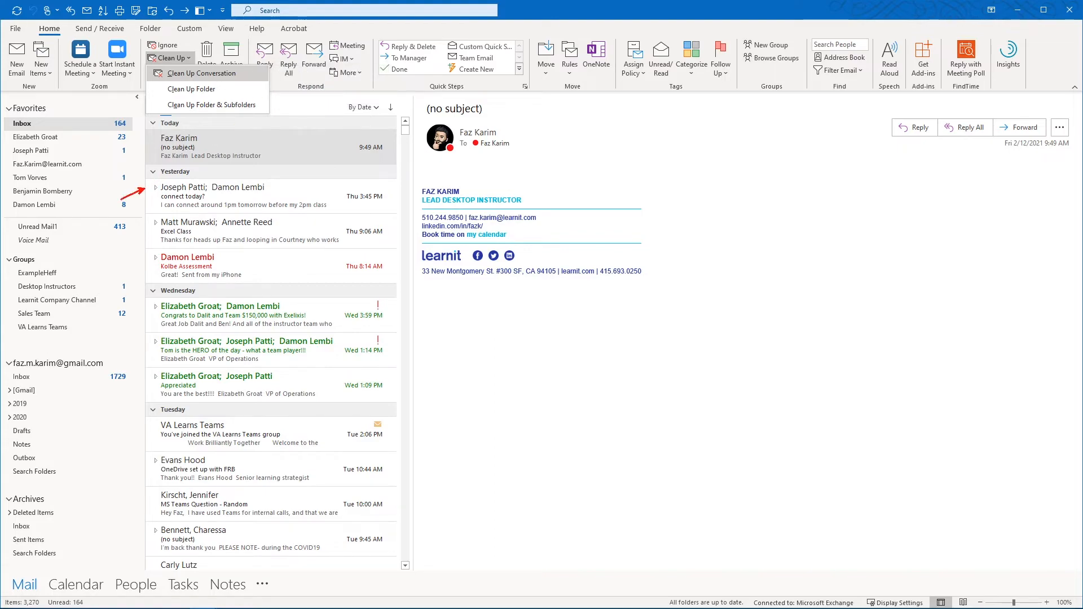
pyautogui.moveTo(150, 227)
pyautogui.mouseDown()
pyautogui.moveTo(131, 239)
pyautogui.moveTo(145, 271)
pyautogui.moveTo(131, 283)
pyautogui.mouseUp()
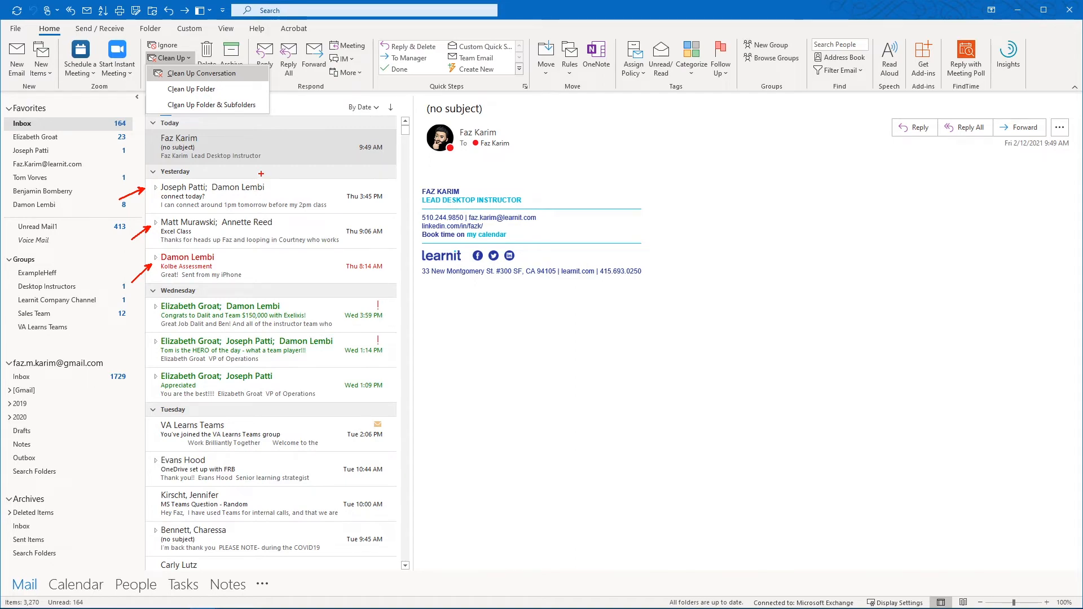
pyautogui.moveTo(232, 80); pyautogui.dragTo(218, 87)
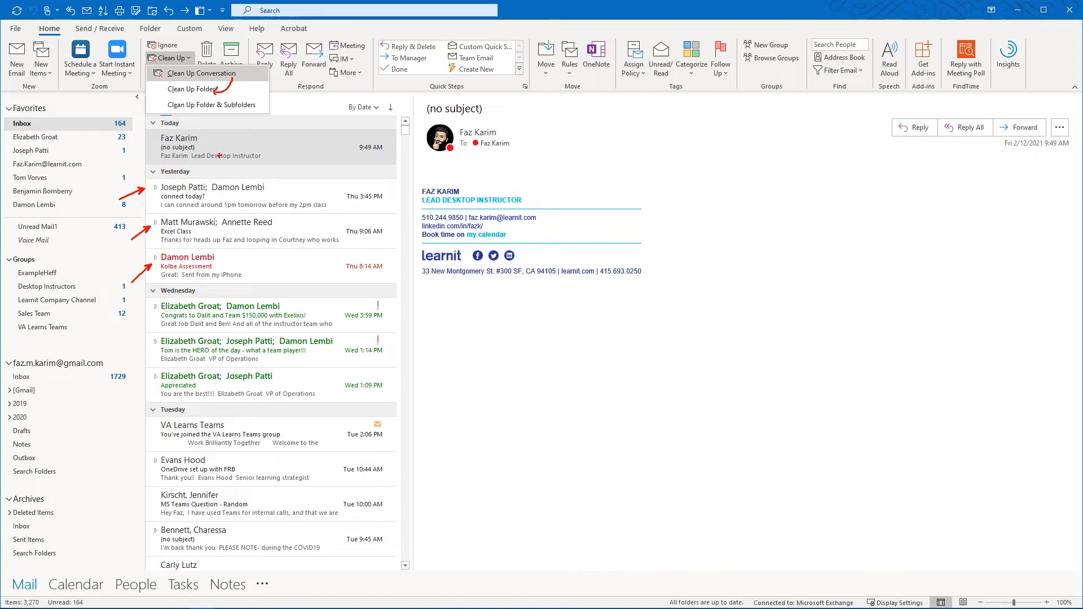
pyautogui.moveTo(262, 86); pyautogui.dragTo(254, 102)
pyautogui.press('Escape')
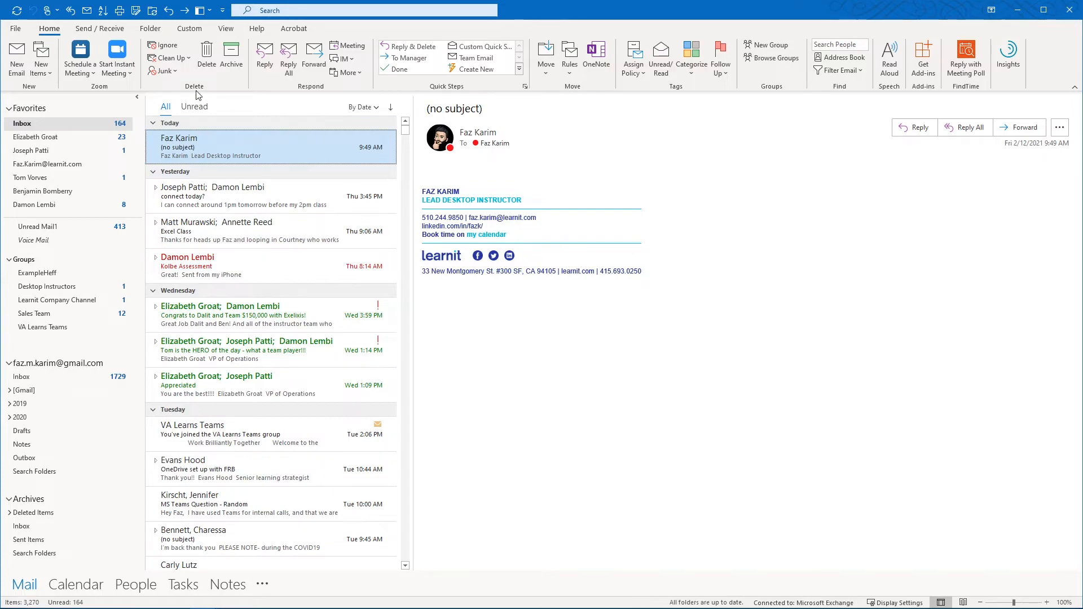
pyautogui.hotkey('ctrl', '2')
pyautogui.moveTo(144, 93); pyautogui.dragTo(253, 92)
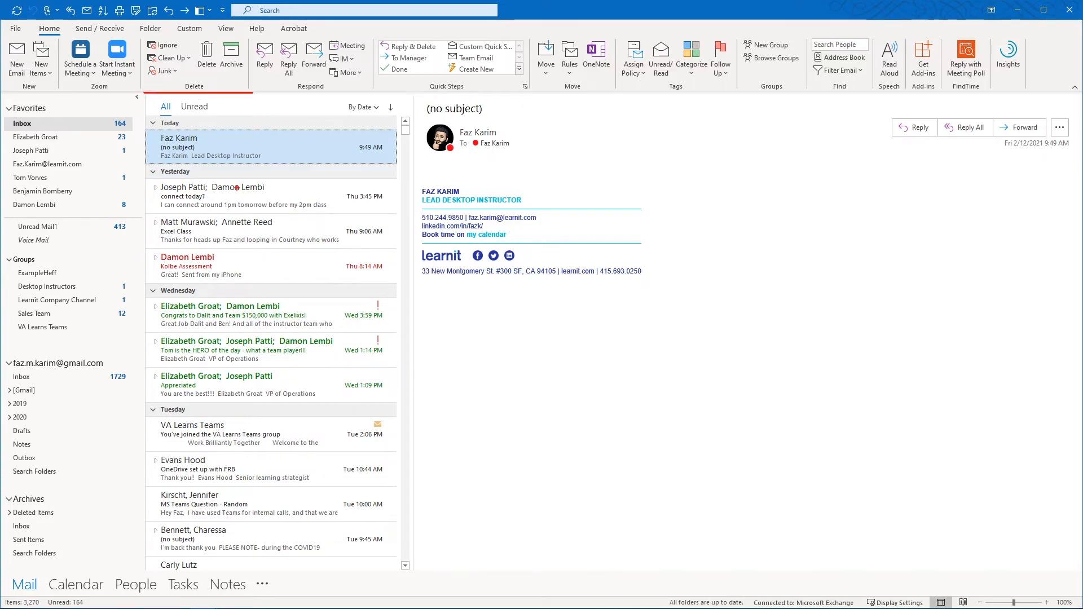
pyautogui.press('Escape')
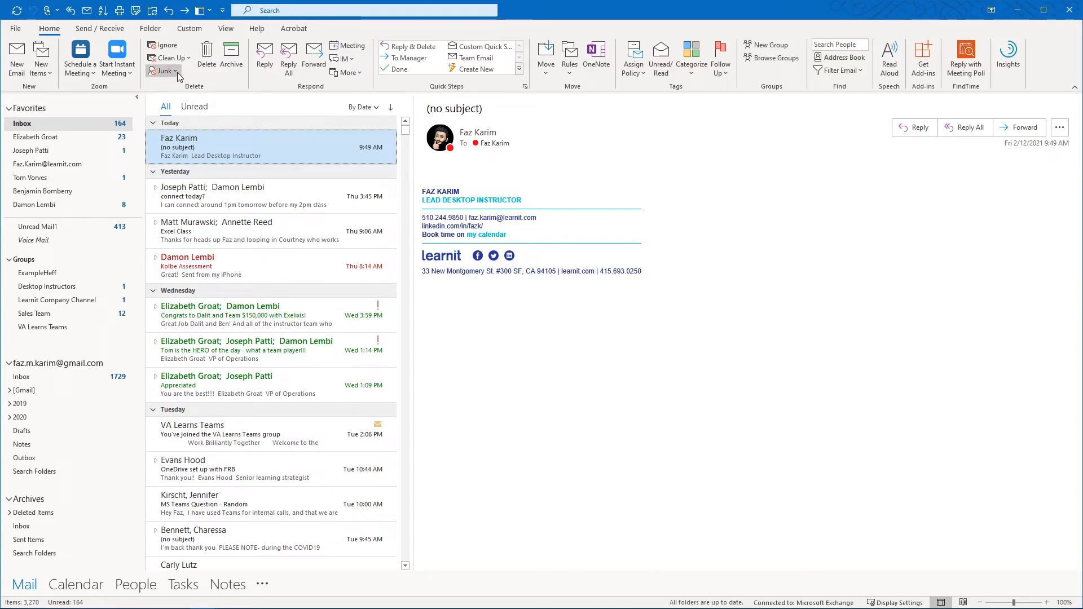
pyautogui.click(178, 72)
pyautogui.hotkey('ctrl', '2')
pyautogui.moveTo(184, 71); pyautogui.dragTo(203, 71)
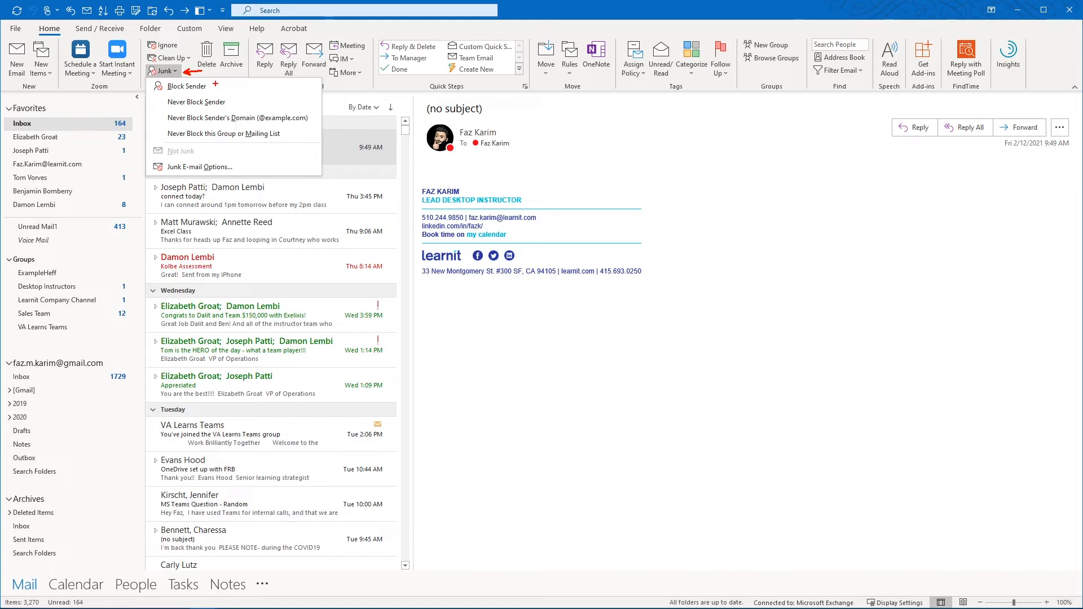
pyautogui.moveTo(215, 85); pyautogui.dragTo(241, 87)
pyautogui.moveTo(219, 159); pyautogui.dragTo(231, 146)
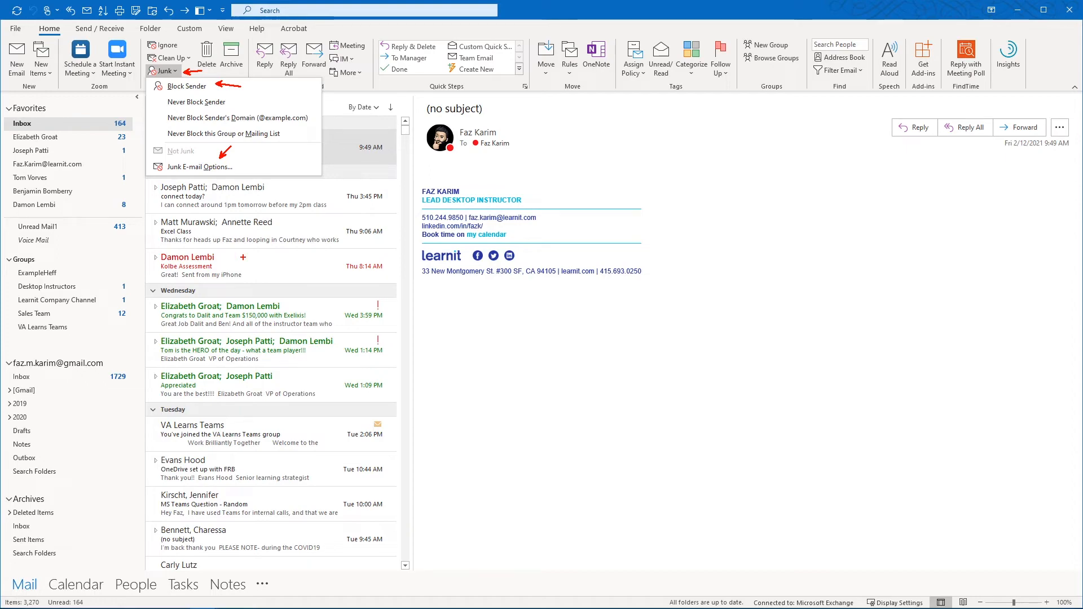
pyautogui.press('Escape')
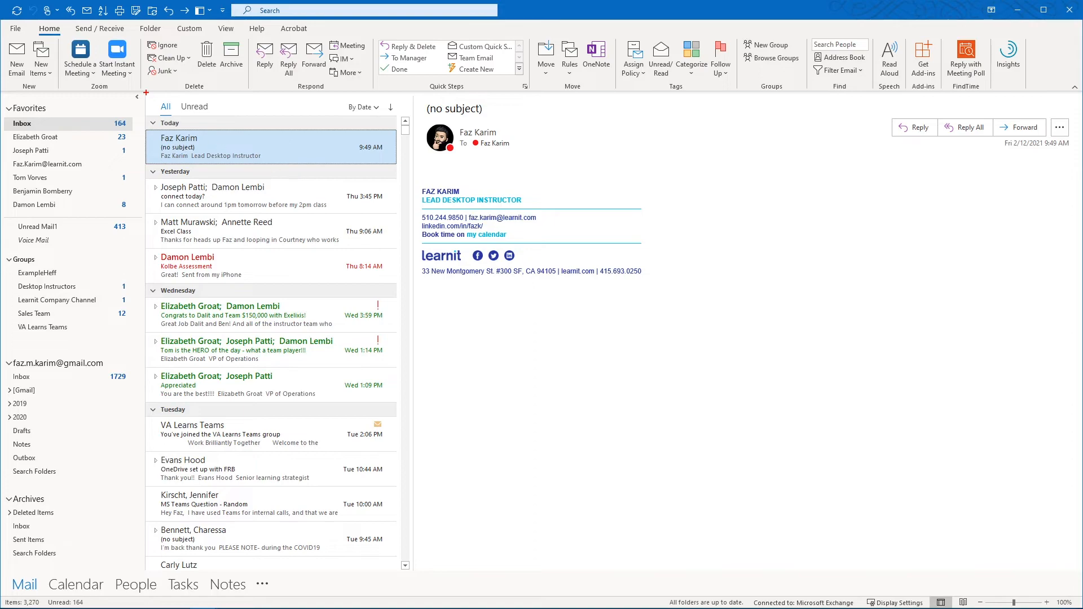
pyautogui.moveTo(148, 94); pyautogui.dragTo(211, 93)
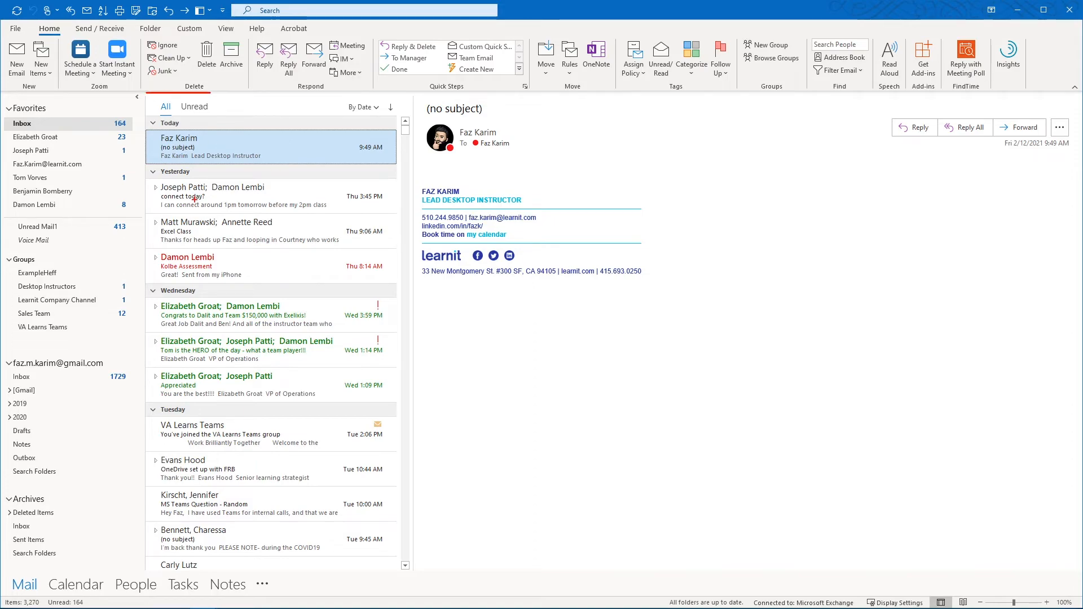
pyautogui.moveTo(221, 33)
pyautogui.mouseDown()
pyautogui.moveTo(221, 95)
pyautogui.moveTo(209, 95)
pyautogui.moveTo(220, 95)
pyautogui.mouseUp()
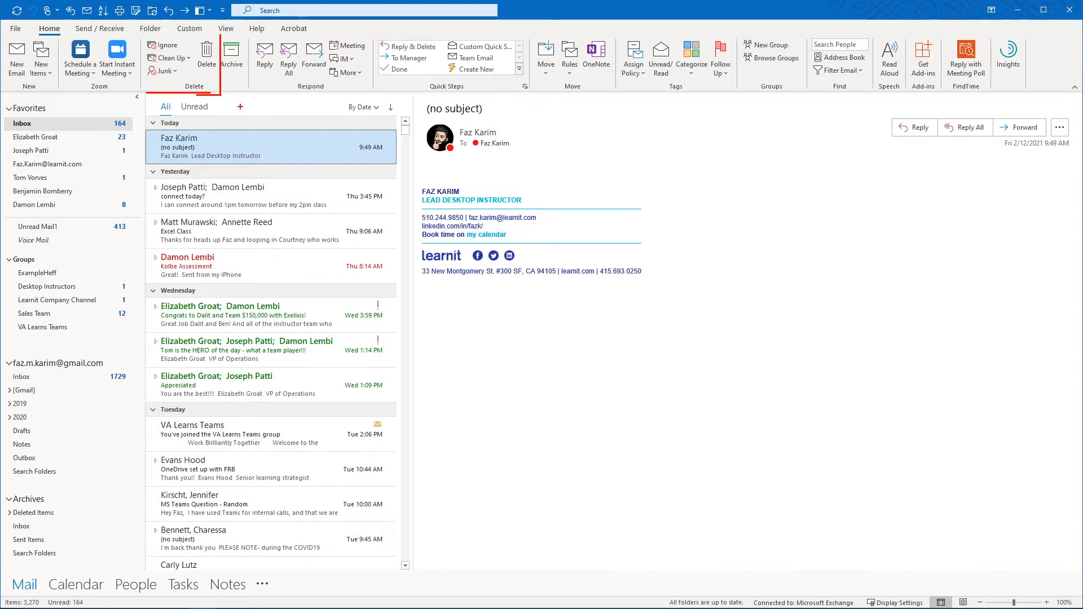
pyautogui.moveTo(238, 69); pyautogui.dragTo(255, 106)
pyautogui.moveTo(239, 76)
pyautogui.mouseDown()
pyautogui.moveTo(242, 200)
pyautogui.moveTo(197, 370)
pyautogui.moveTo(103, 474)
pyautogui.moveTo(38, 486)
pyautogui.mouseUp()
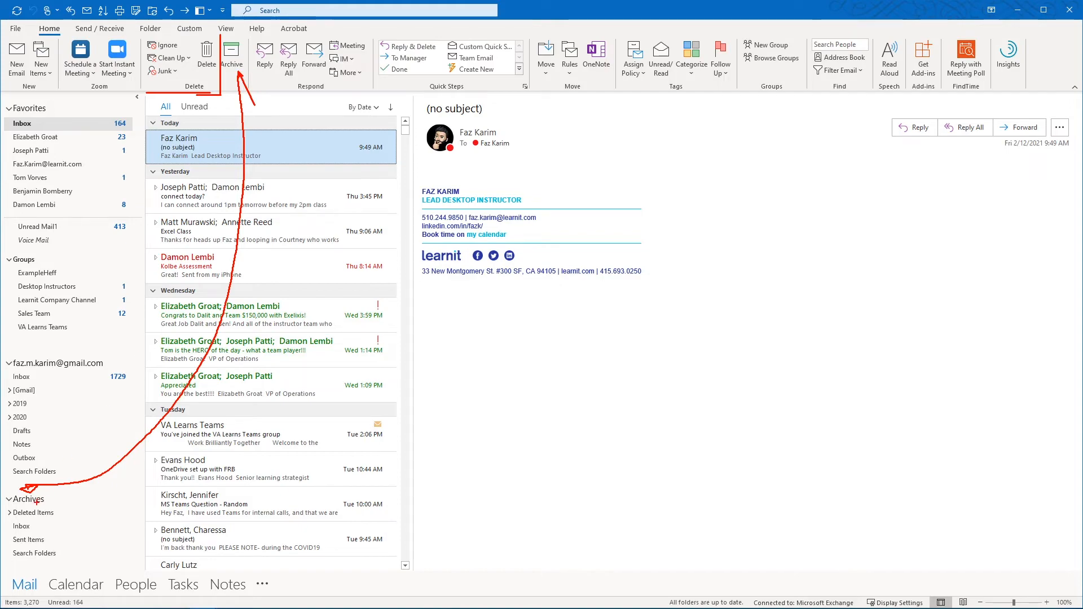
pyautogui.press('Escape')
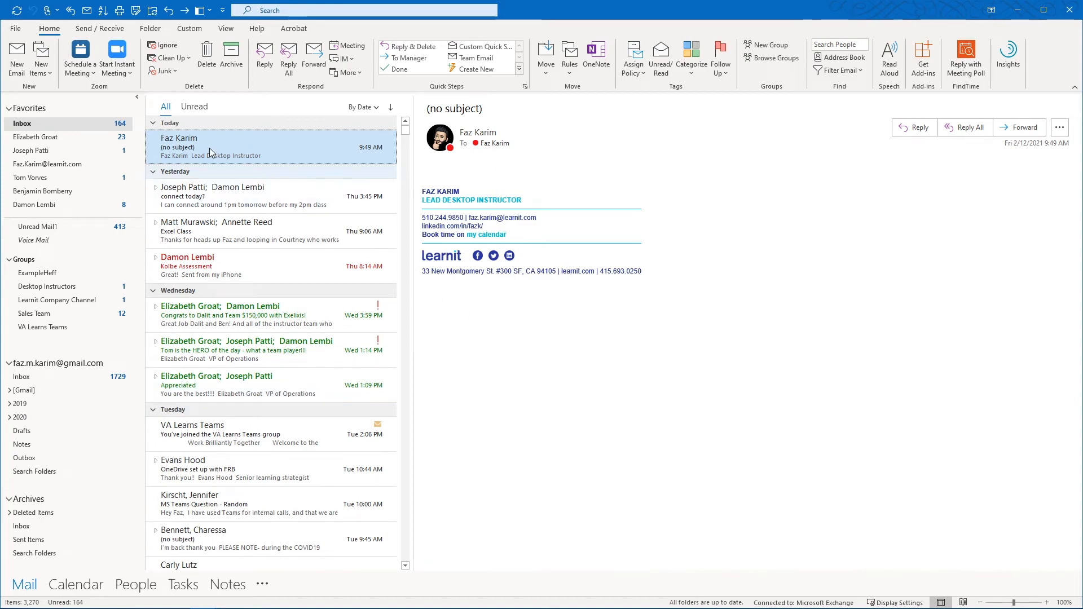
pyautogui.click(15, 29)
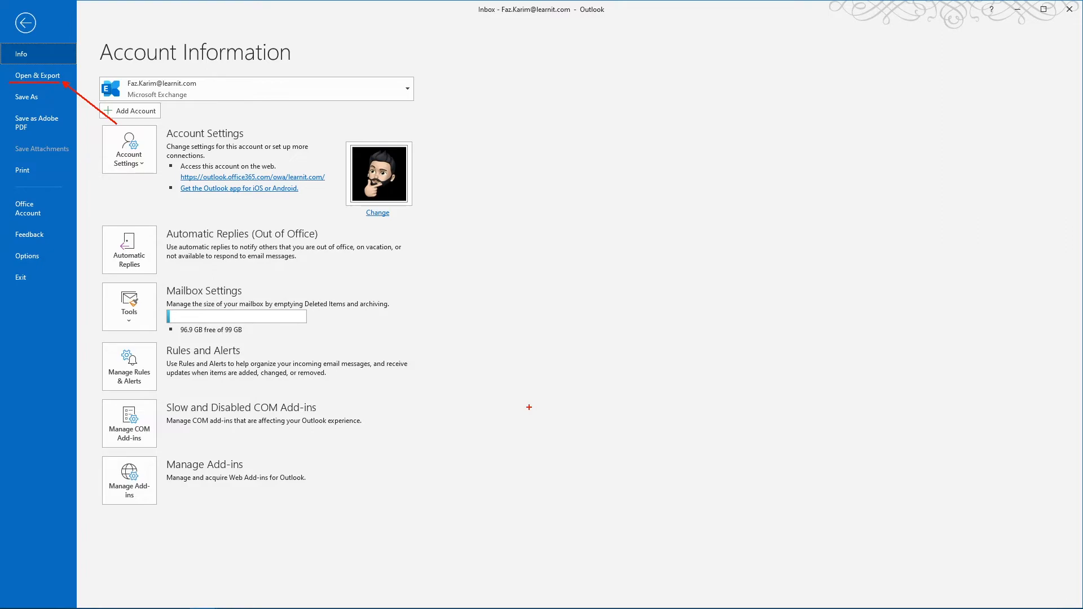
pyautogui.click(24, 80)
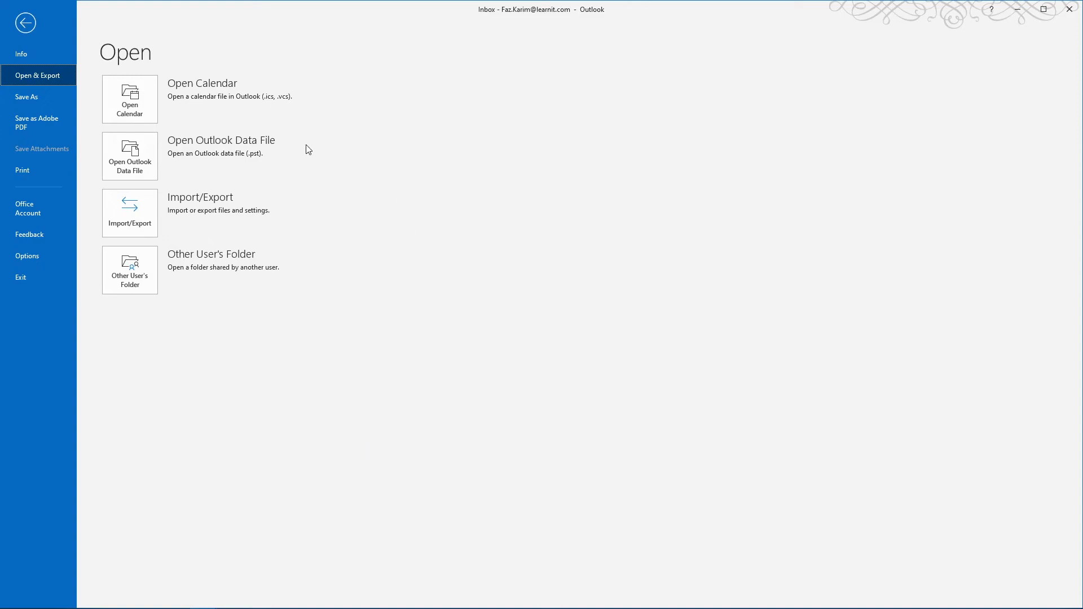
pyautogui.click(140, 169)
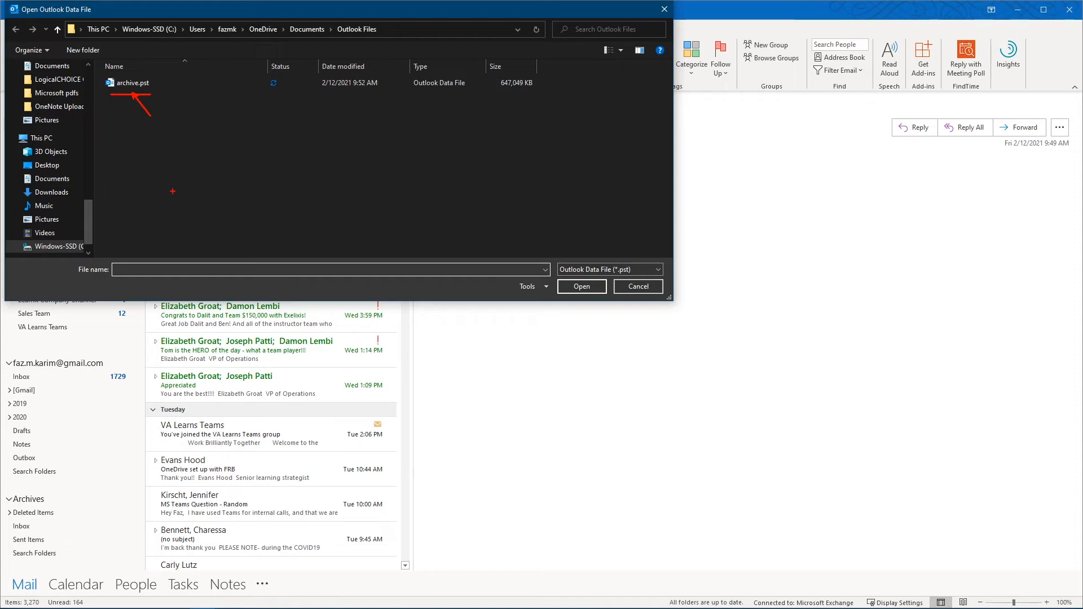
pyautogui.moveTo(128, 100); pyautogui.dragTo(128, 184)
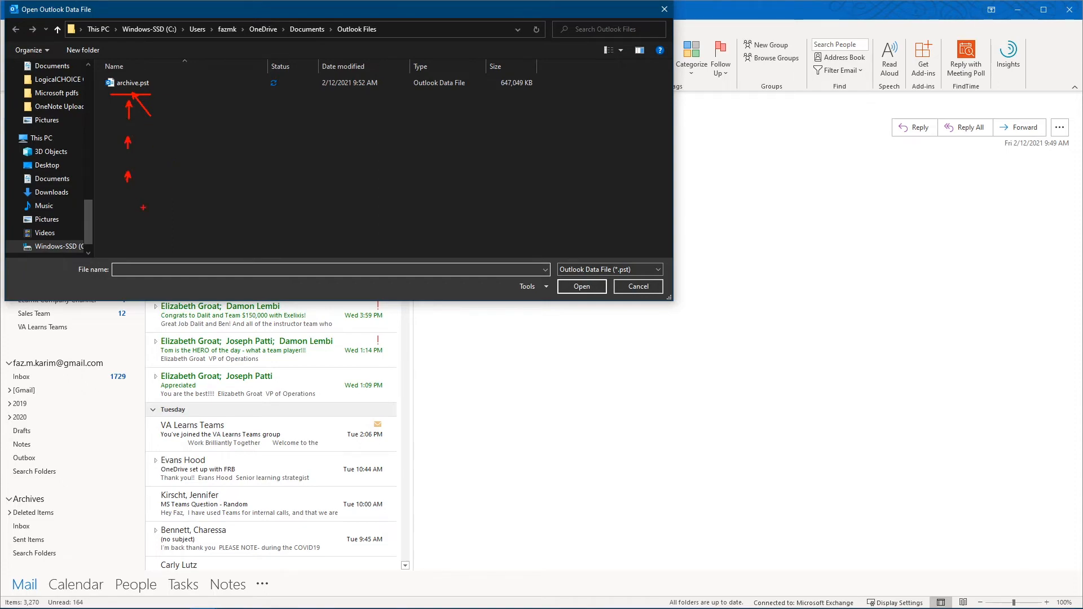
pyautogui.click(658, 290)
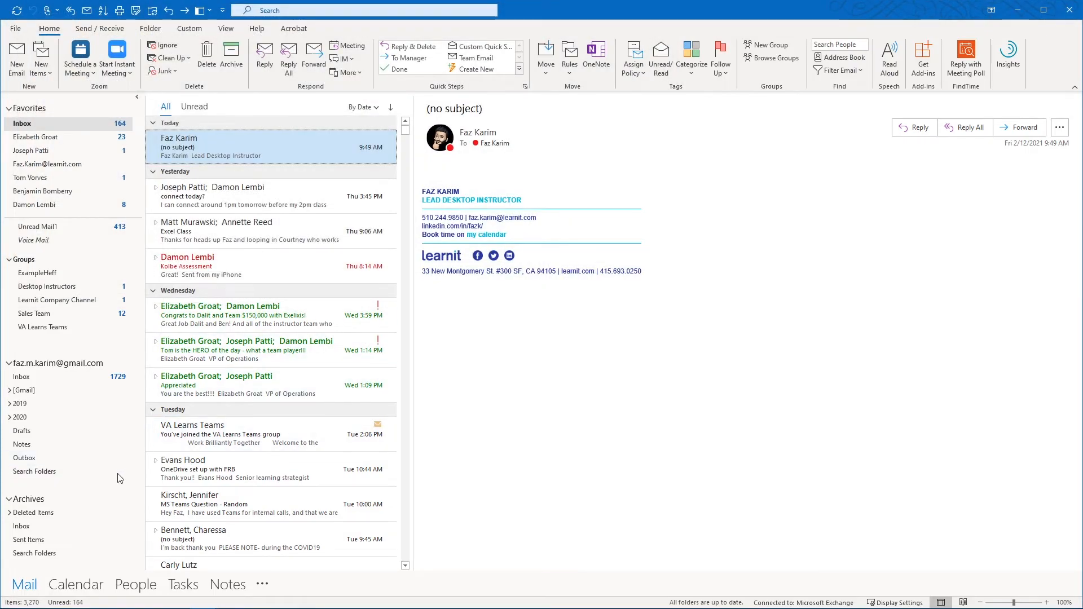
# Close the Archives data file, reopen archive.pst as an Outlook data file, then return to Inbox
pyautogui.rightClick(20, 507)
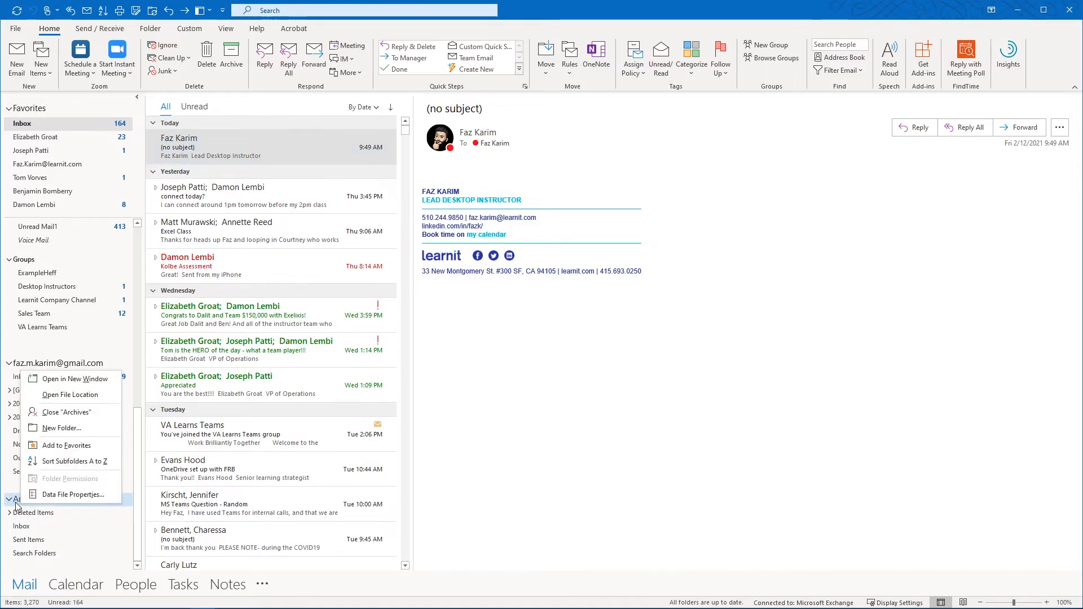
pyautogui.click(86, 411)
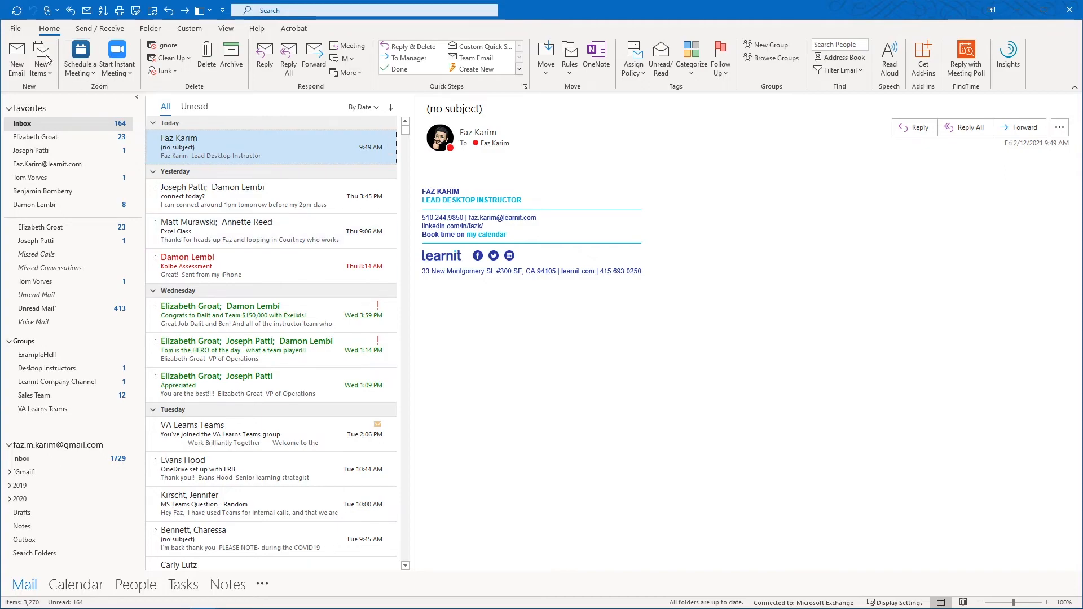
pyautogui.click(16, 30)
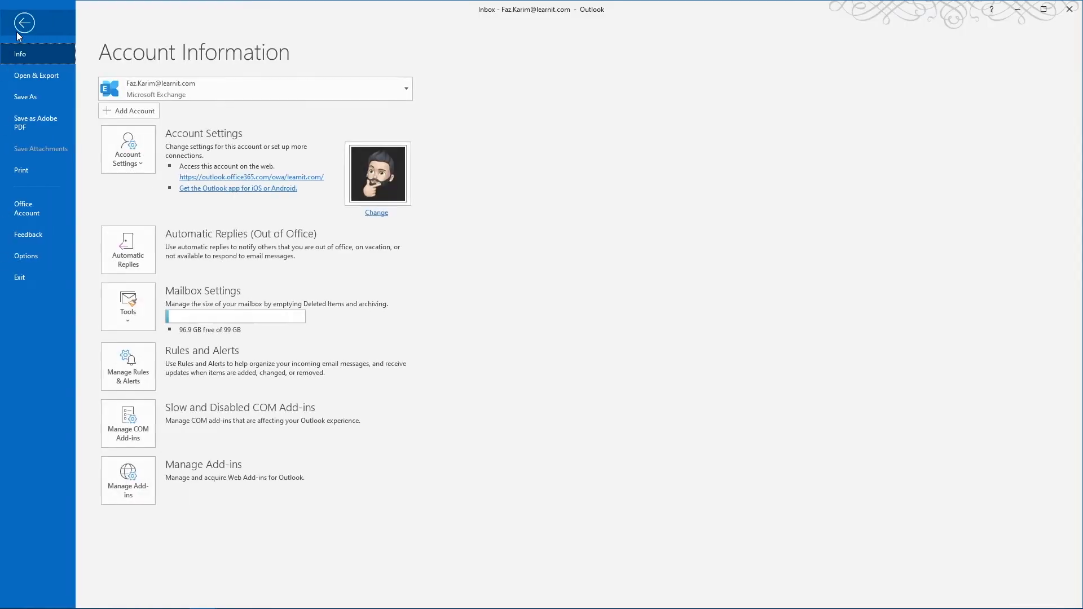
pyautogui.click(39, 79)
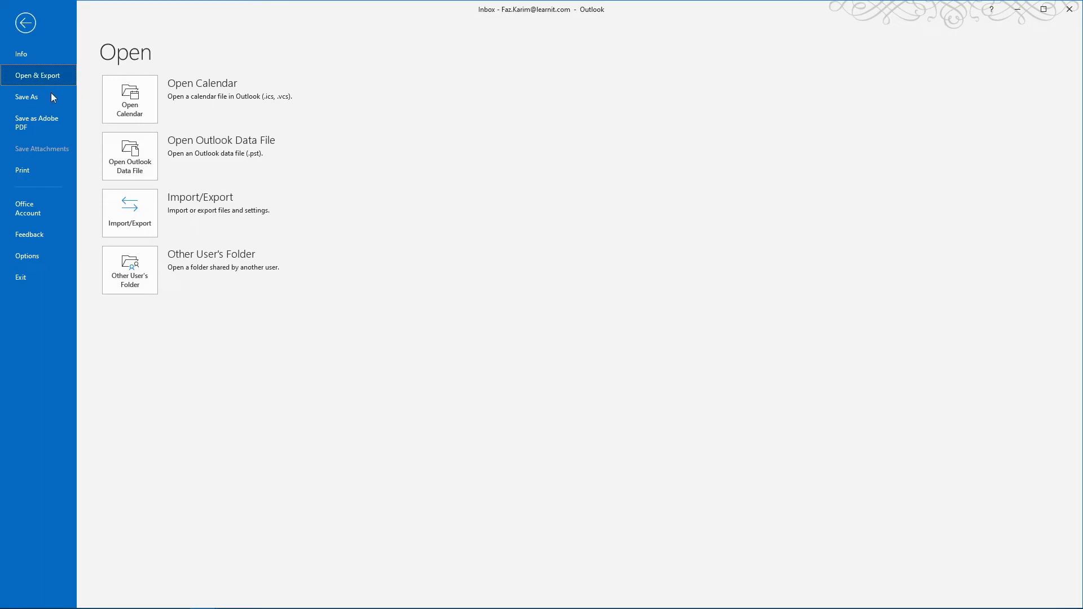
pyautogui.click(130, 157)
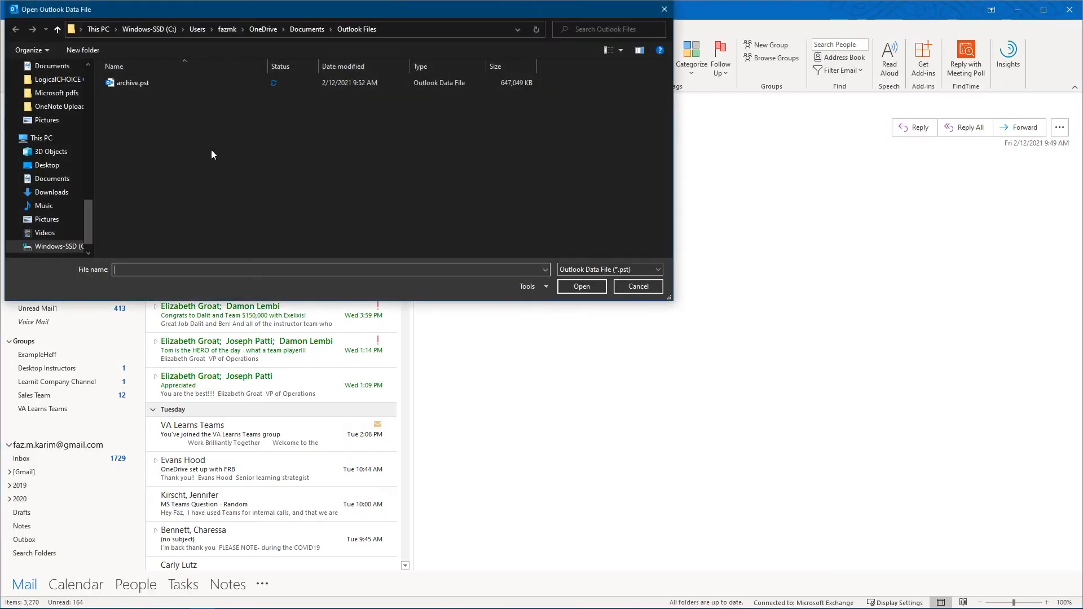
pyautogui.click(130, 83)
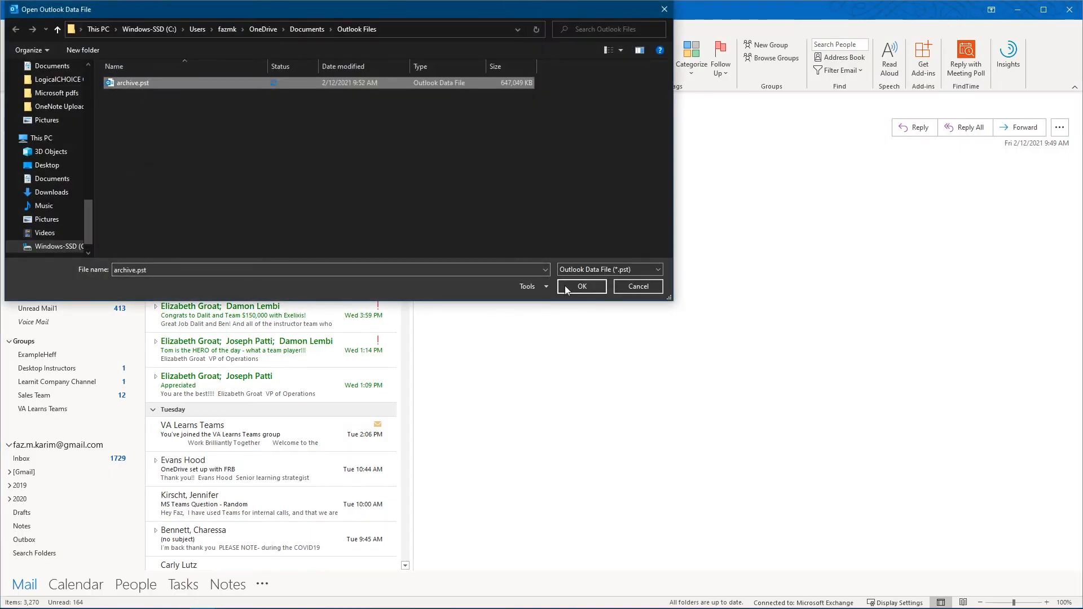
pyautogui.click(582, 287)
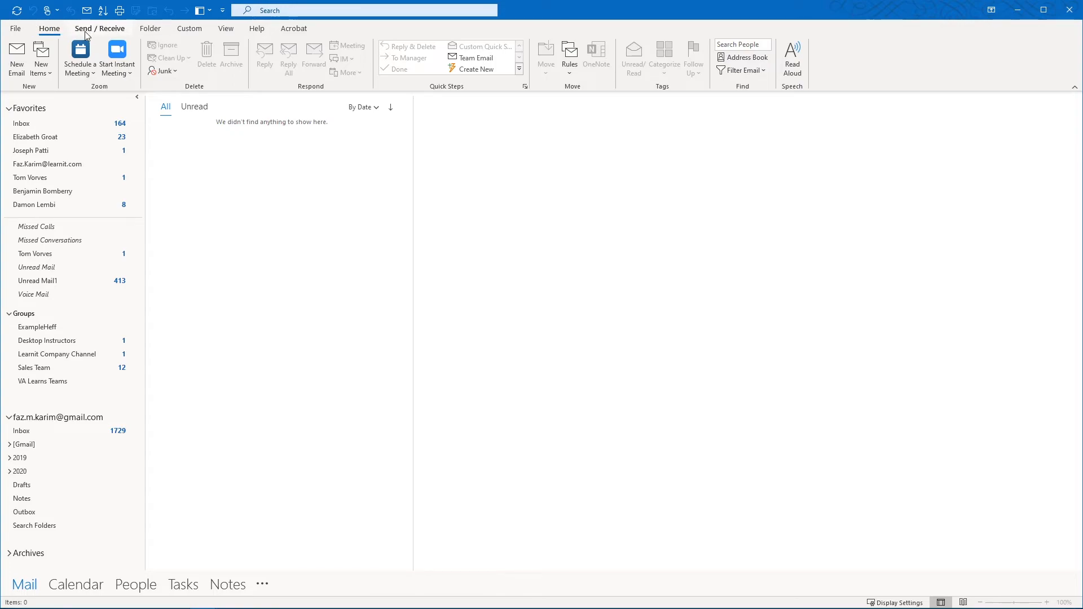
pyautogui.click(70, 124)
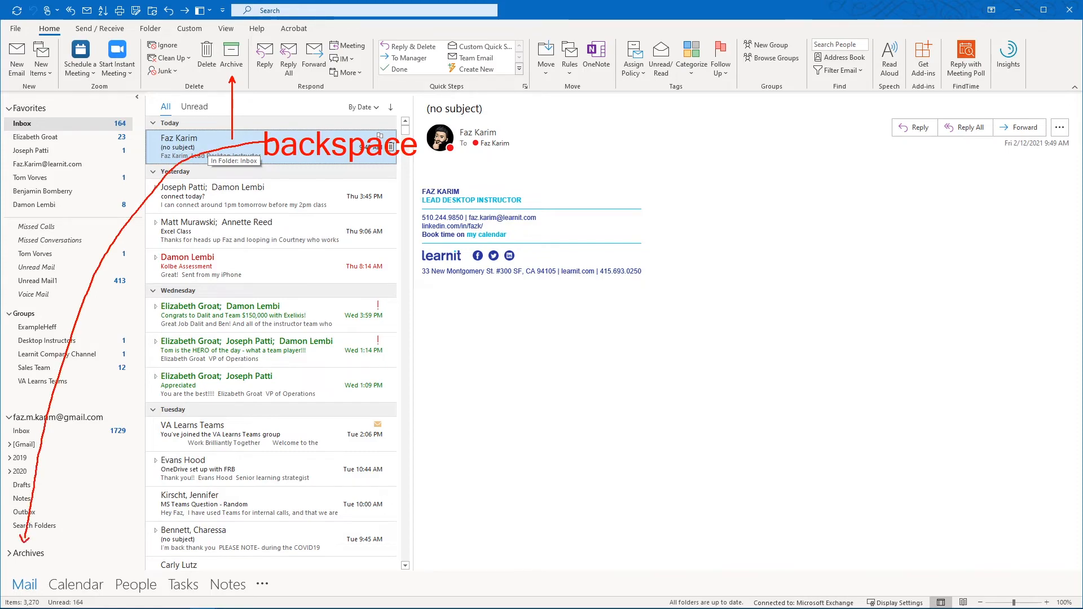
pyautogui.rightClick(29, 553)
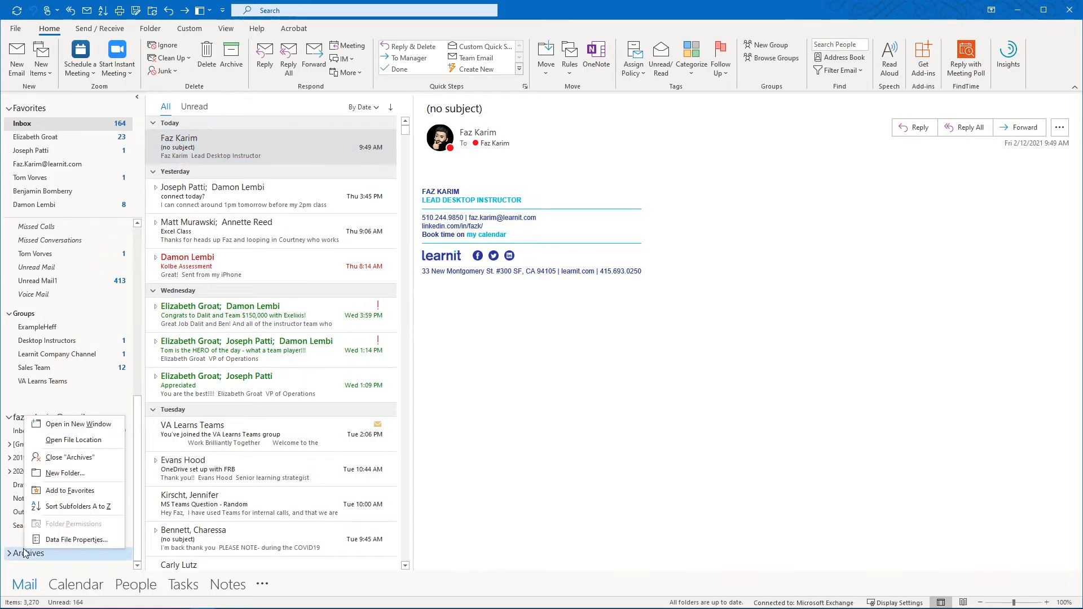
pyautogui.click(70, 458)
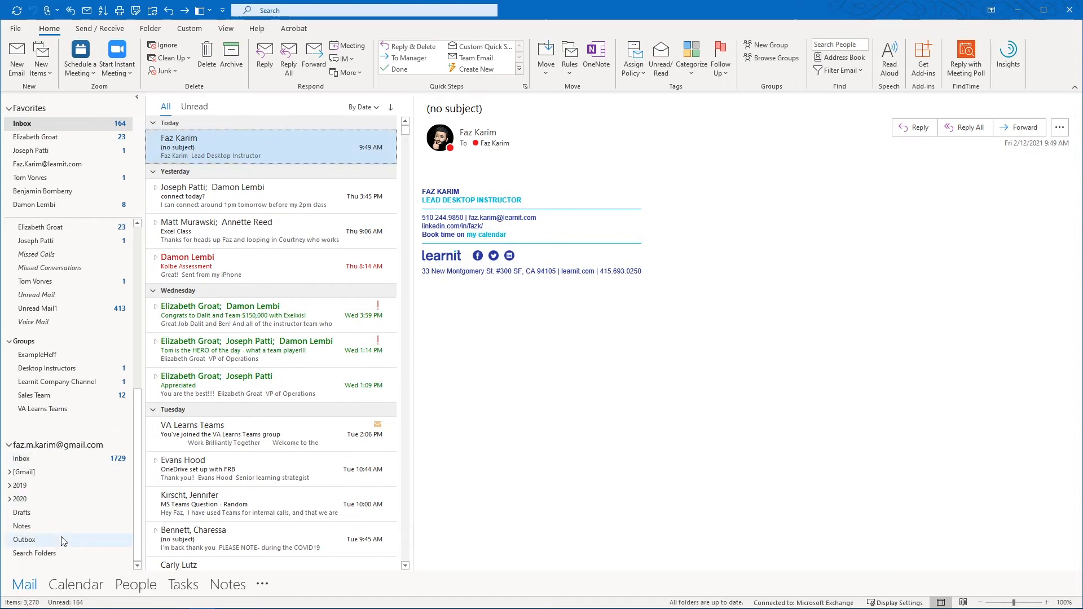
pyautogui.click(17, 30)
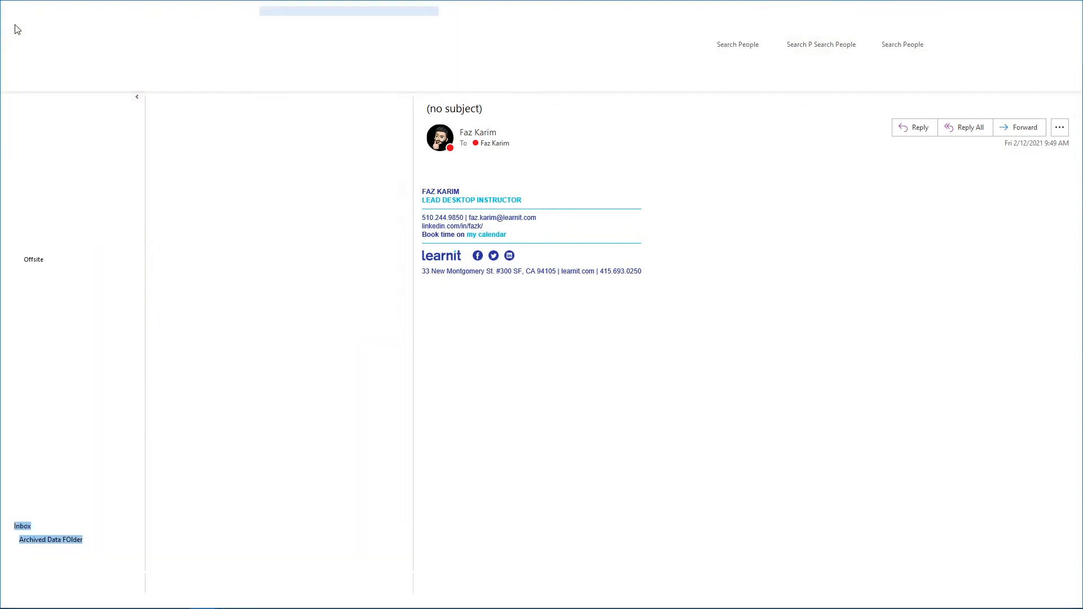
pyautogui.click(36, 78)
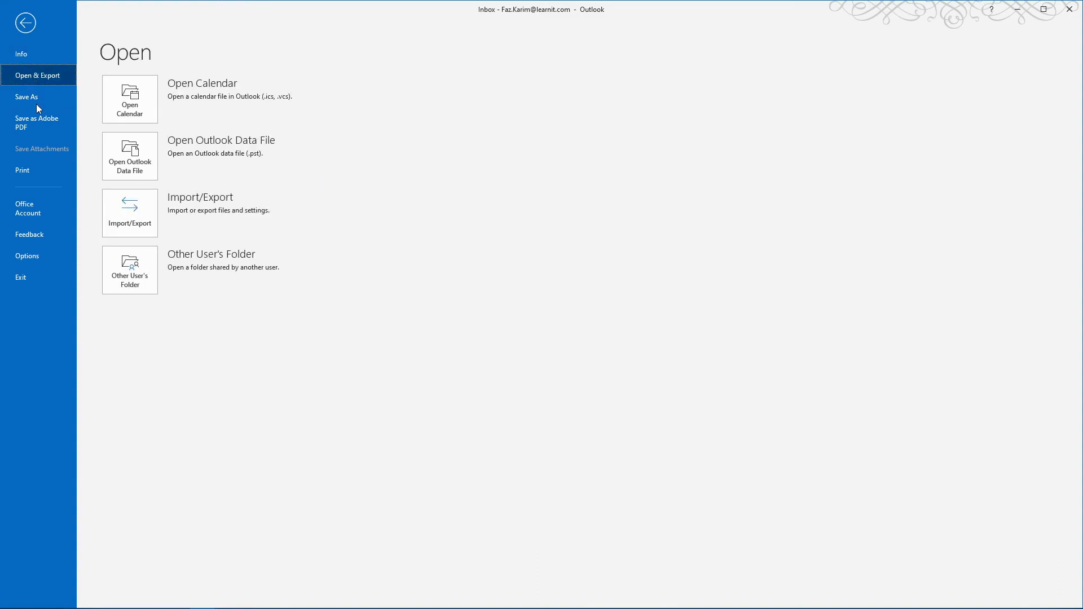
pyautogui.hotkey('ctrl', '2')
pyautogui.moveTo(246, 160); pyautogui.dragTo(319, 184)
pyautogui.moveTo(330, 117)
pyautogui.mouseDown()
pyautogui.moveTo(317, 139)
pyautogui.moveTo(283, 146)
pyautogui.mouseUp()
pyautogui.press('Escape')
pyautogui.click(26, 24)
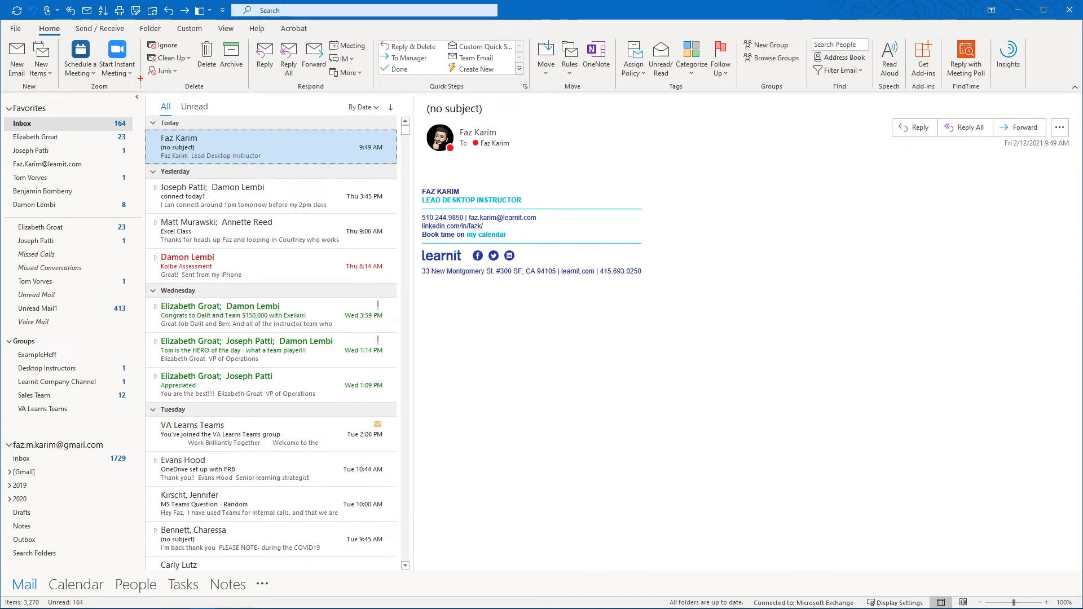
# Annotate the delete and archive tools, today's messages and the 2020 folder, then clear the drawings
pyautogui.moveTo(135, 35); pyautogui.dragTo(247, 94)
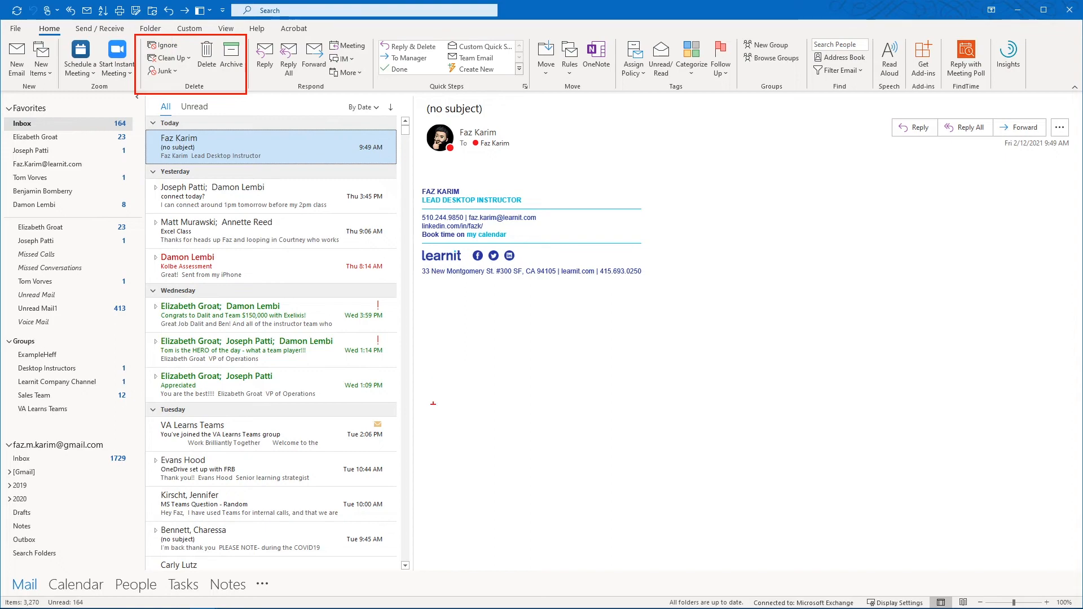
pyautogui.moveTo(145, 61)
pyautogui.mouseDown()
pyautogui.moveTo(139, 101)
pyautogui.moveTo(160, 125)
pyautogui.moveTo(146, 125)
pyautogui.mouseUp()
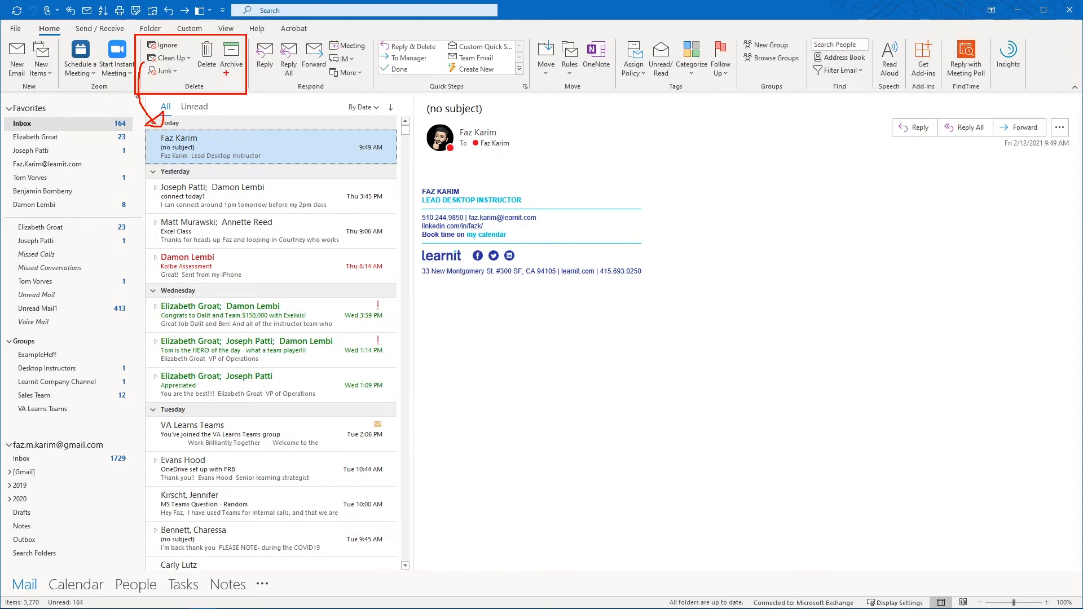
pyautogui.moveTo(232, 72)
pyautogui.mouseDown()
pyautogui.moveTo(206, 166)
pyautogui.moveTo(76, 496)
pyautogui.moveTo(93, 486)
pyautogui.moveTo(64, 486)
pyautogui.mouseUp()
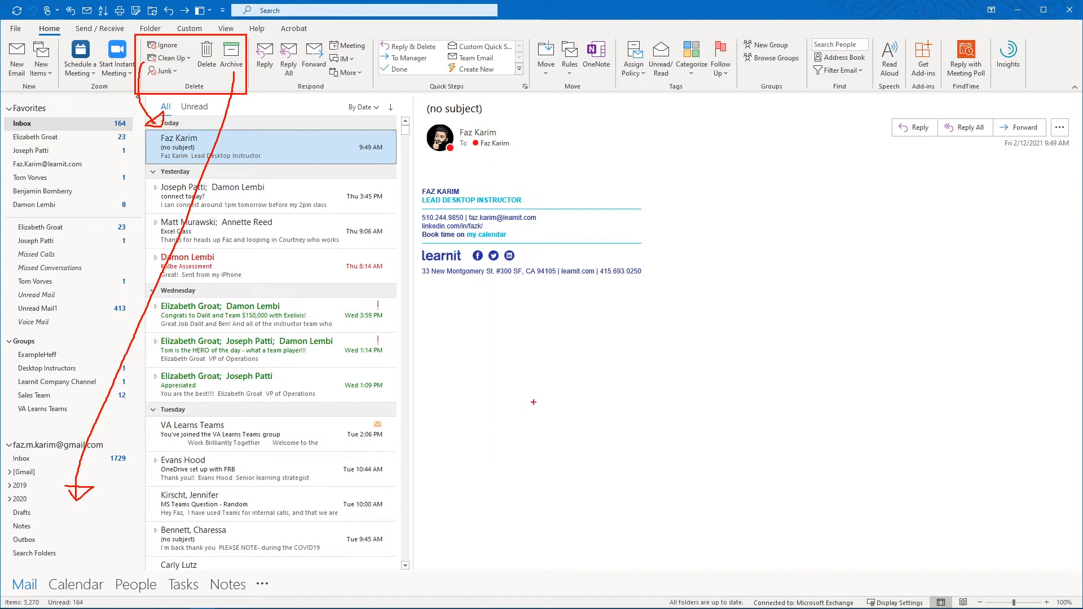
pyautogui.press('Escape')
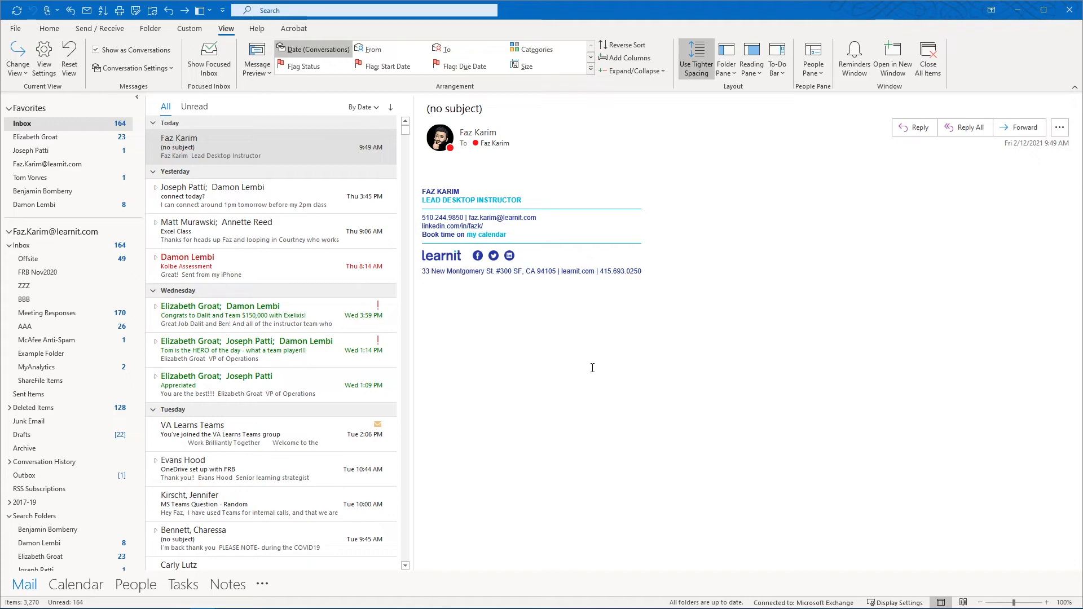
pyautogui.moveTo(104, 232); pyautogui.dragTo(173, 232)
pyautogui.press('Escape')
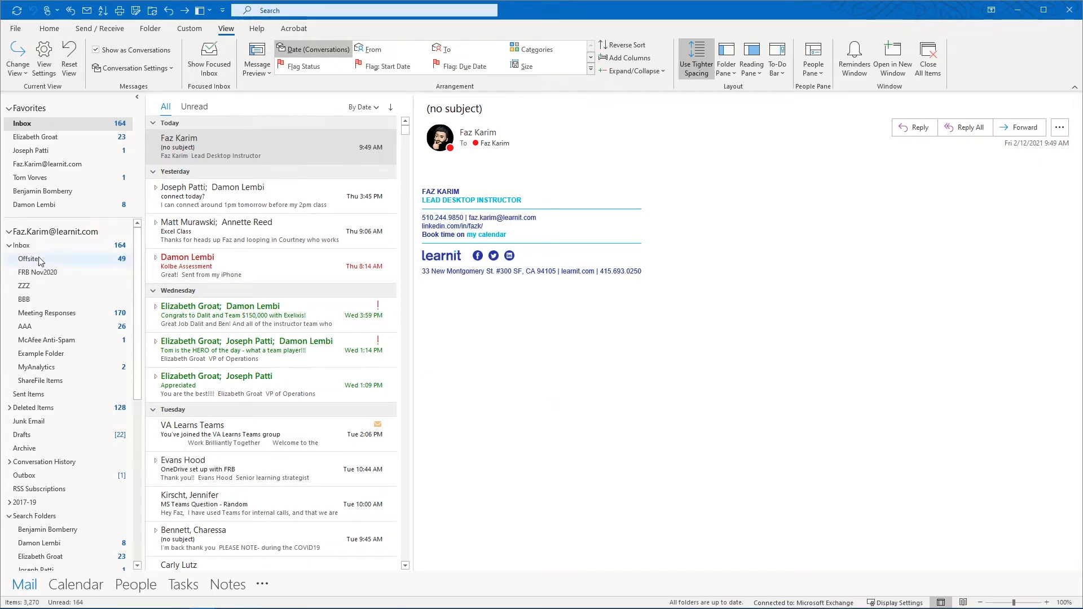
pyautogui.scroll(-7, 71, 254)
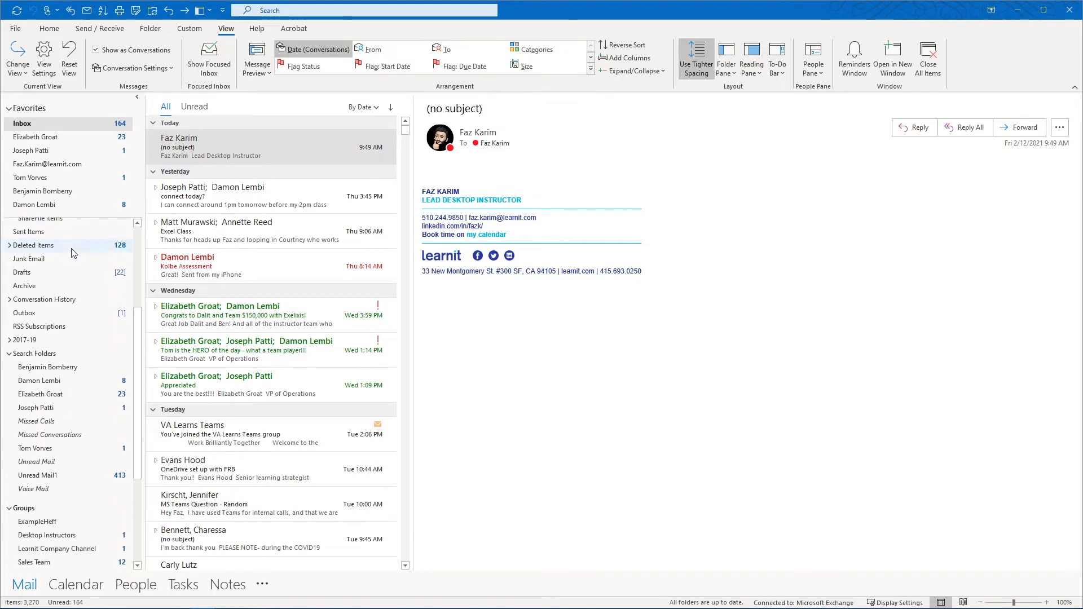
pyautogui.scroll(-1, 74, 285)
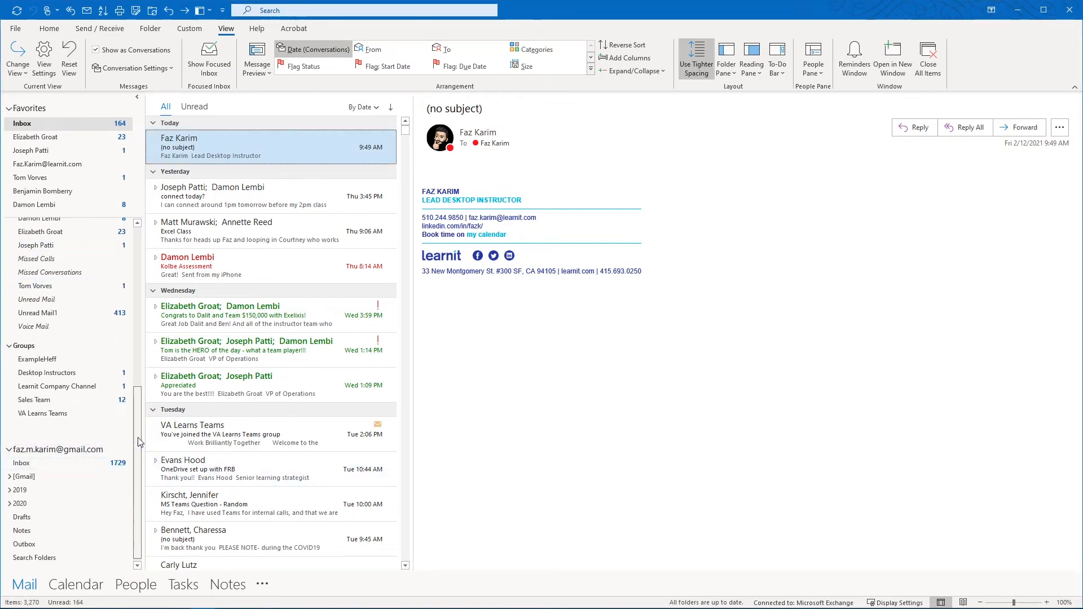
pyautogui.moveTo(137, 452); pyautogui.dragTo(144, 284)
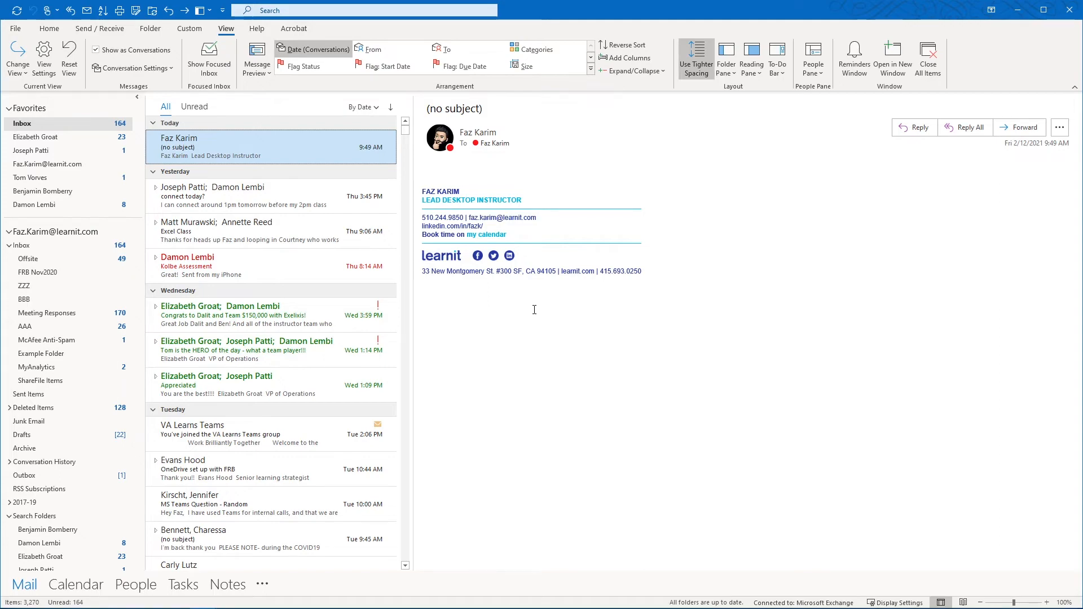
# Open the File Info page, mark Add Account, and glance at the list of configured accounts
pyautogui.click(20, 31)
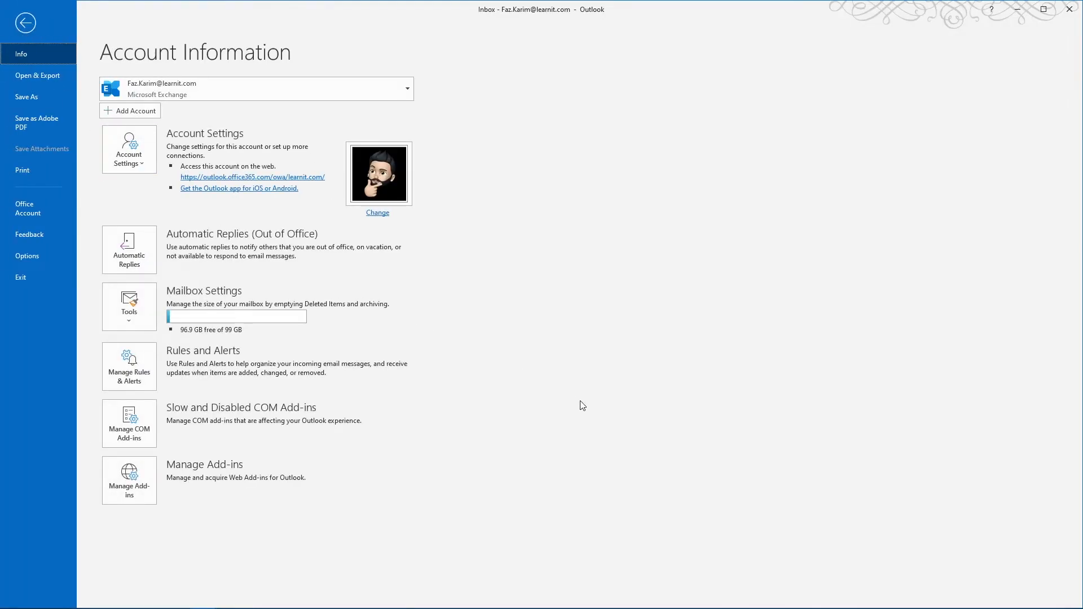
pyautogui.hotkey('ctrl', '2')
pyautogui.moveTo(160, 111); pyautogui.dragTo(233, 110)
pyautogui.press('Escape')
pyautogui.click(410, 95)
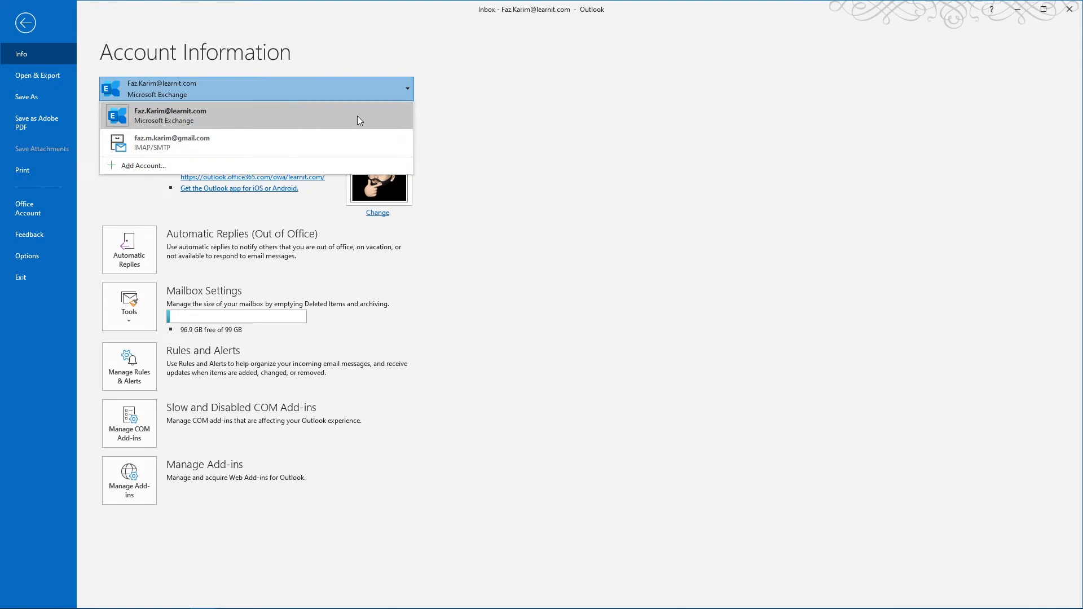
pyautogui.click(474, 137)
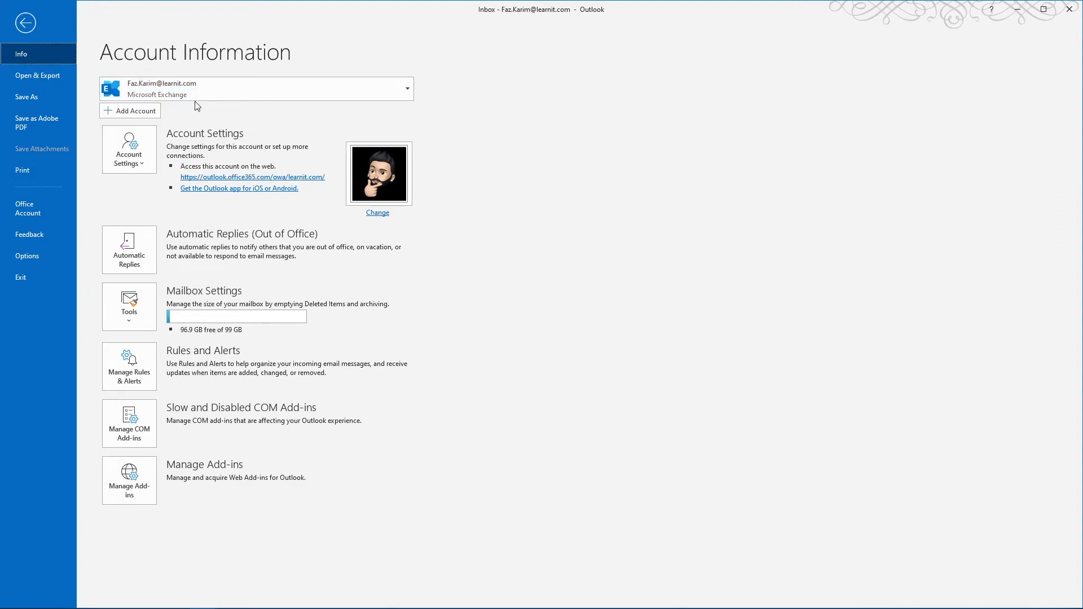
# Review the Account Settings Email tab showing the Microsoft Exchange account, then show Send / Receive
pyautogui.click(125, 150)
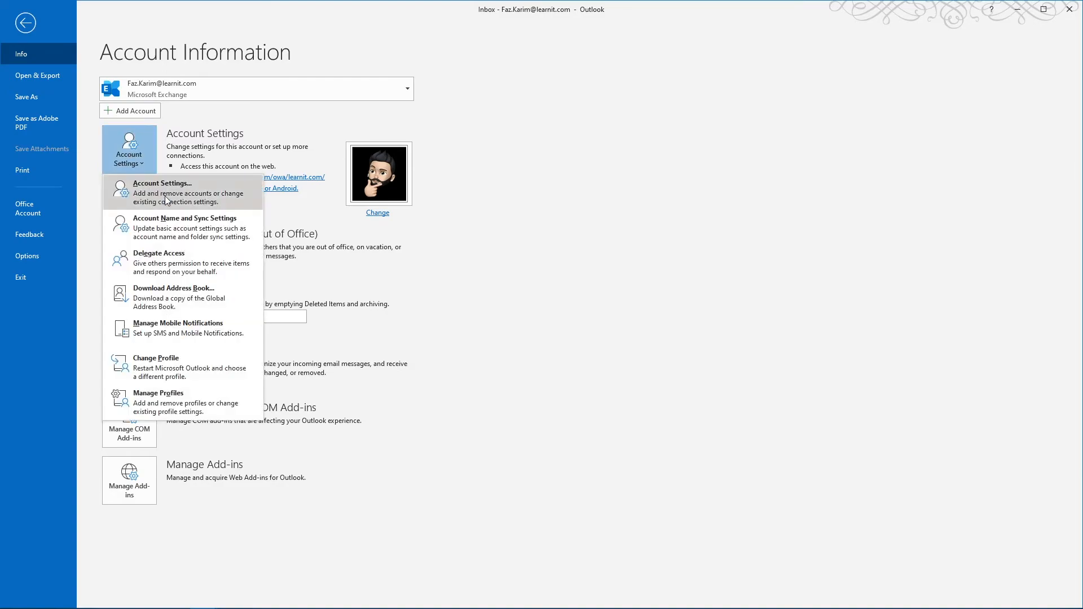
pyautogui.click(169, 199)
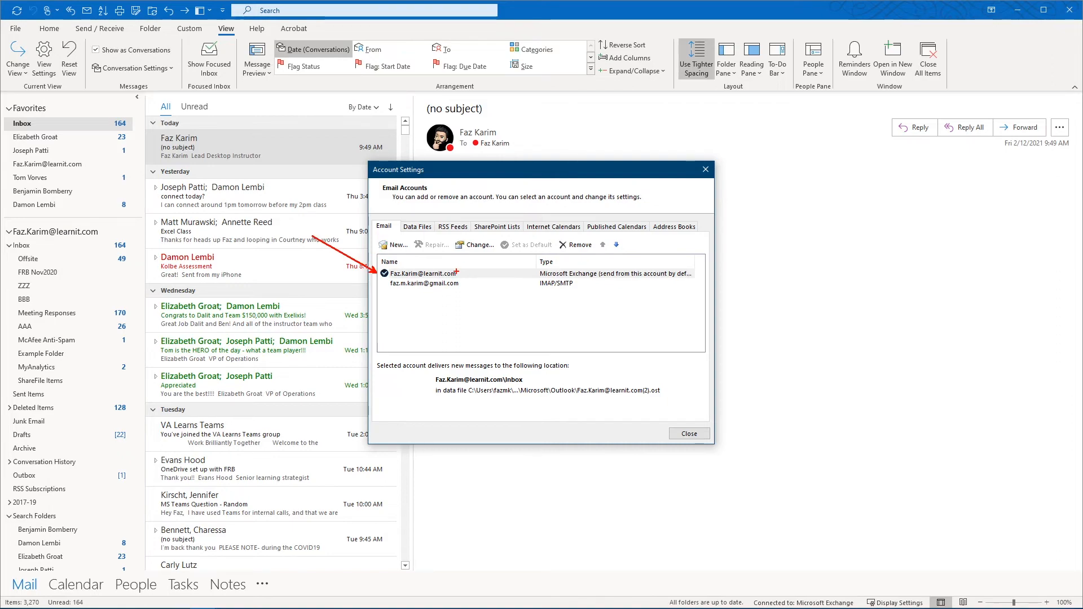
pyautogui.moveTo(456, 273); pyautogui.dragTo(503, 254)
pyautogui.moveTo(540, 279); pyautogui.dragTo(596, 279)
pyautogui.press('Escape')
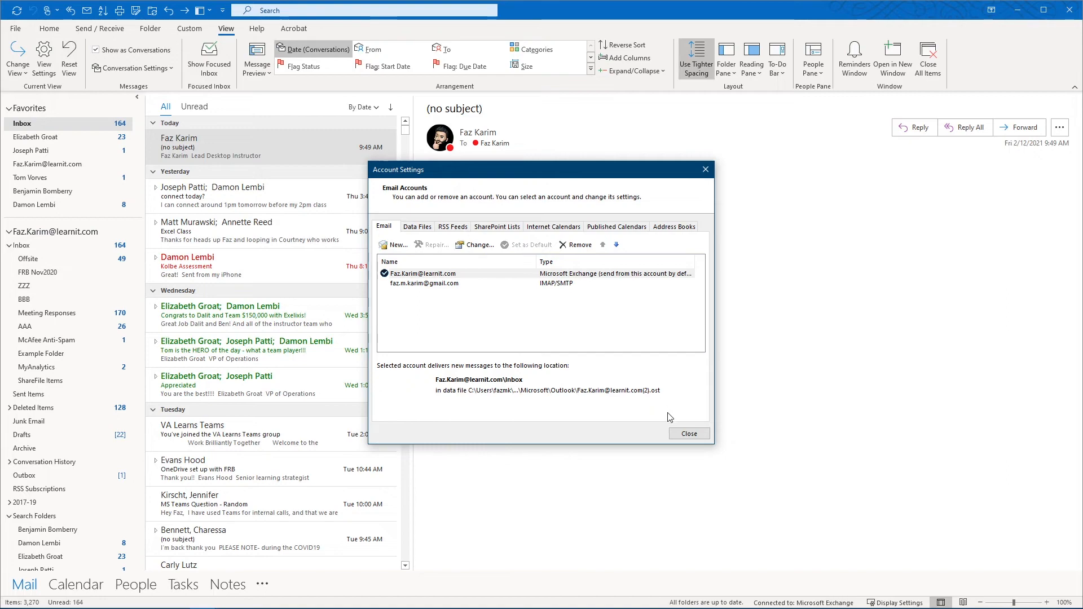
pyautogui.click(688, 434)
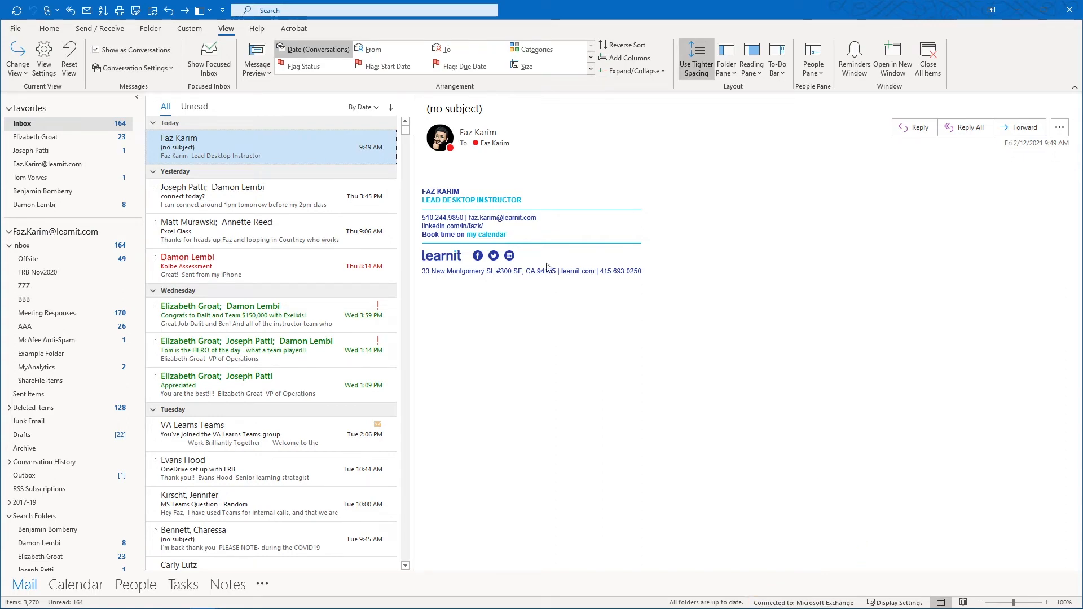
pyautogui.click(98, 31)
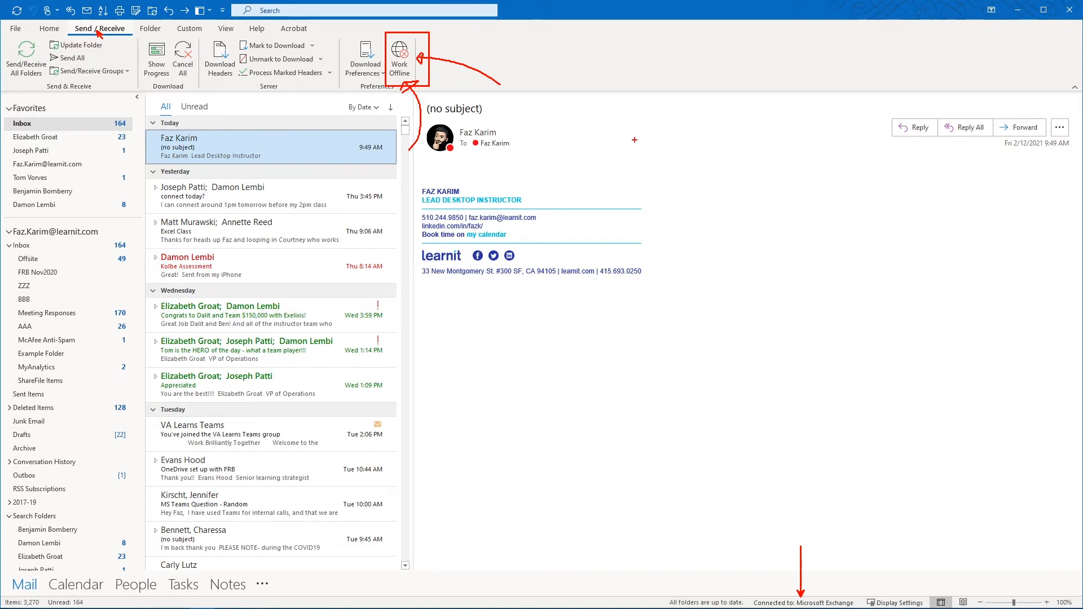
pyautogui.press('Escape')
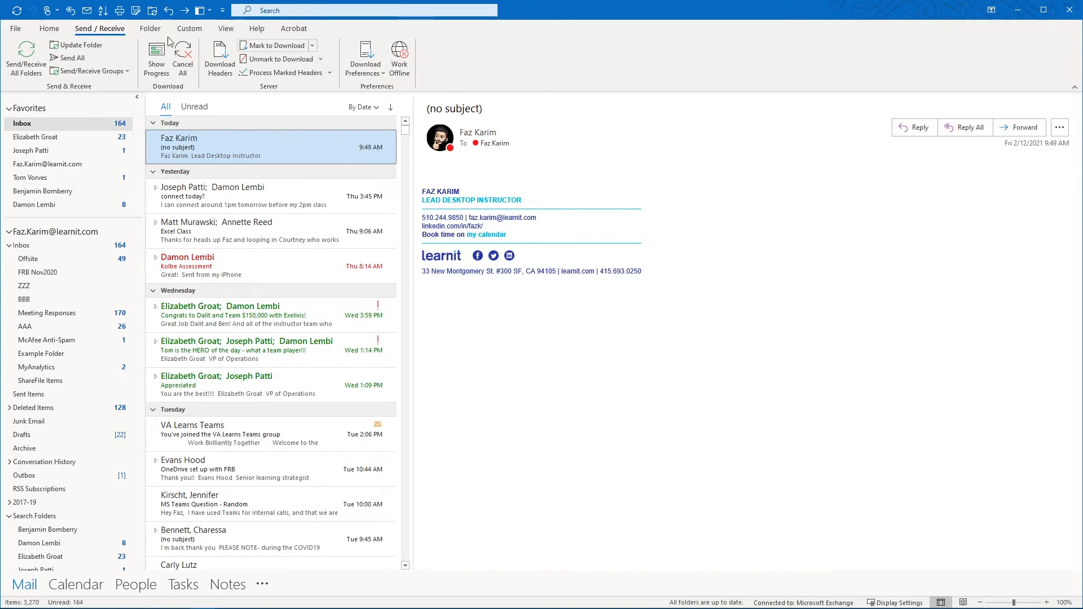
pyautogui.click(16, 28)
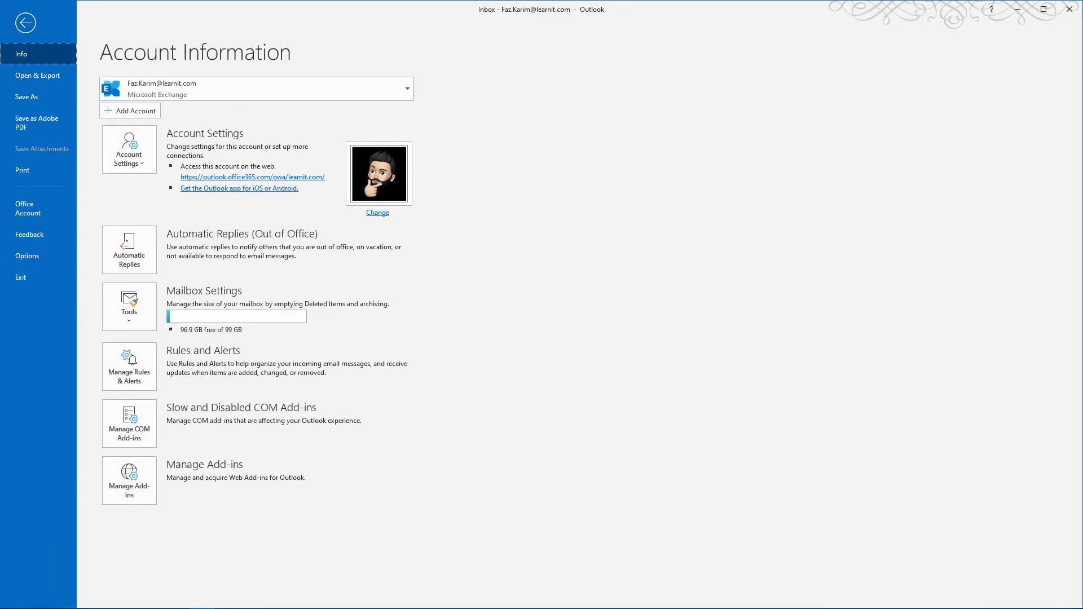
pyautogui.moveTo(169, 110); pyautogui.dragTo(217, 110)
pyautogui.press('Escape')
pyautogui.click(34, 27)
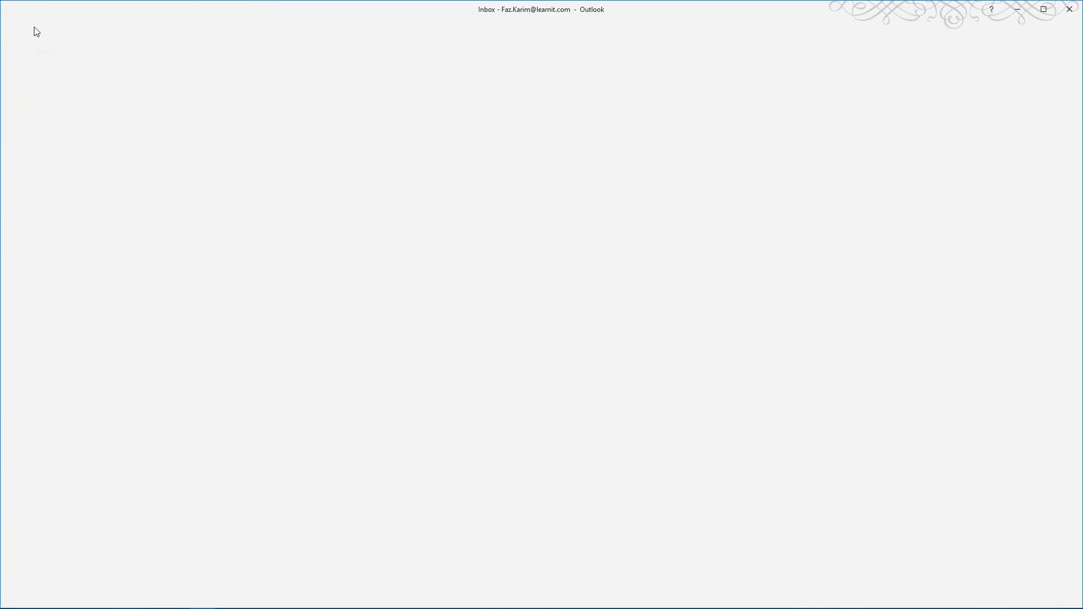
pyautogui.moveTo(379, 37)
pyautogui.mouseDown()
pyautogui.moveTo(421, 97)
pyautogui.moveTo(479, 133)
pyautogui.mouseUp()
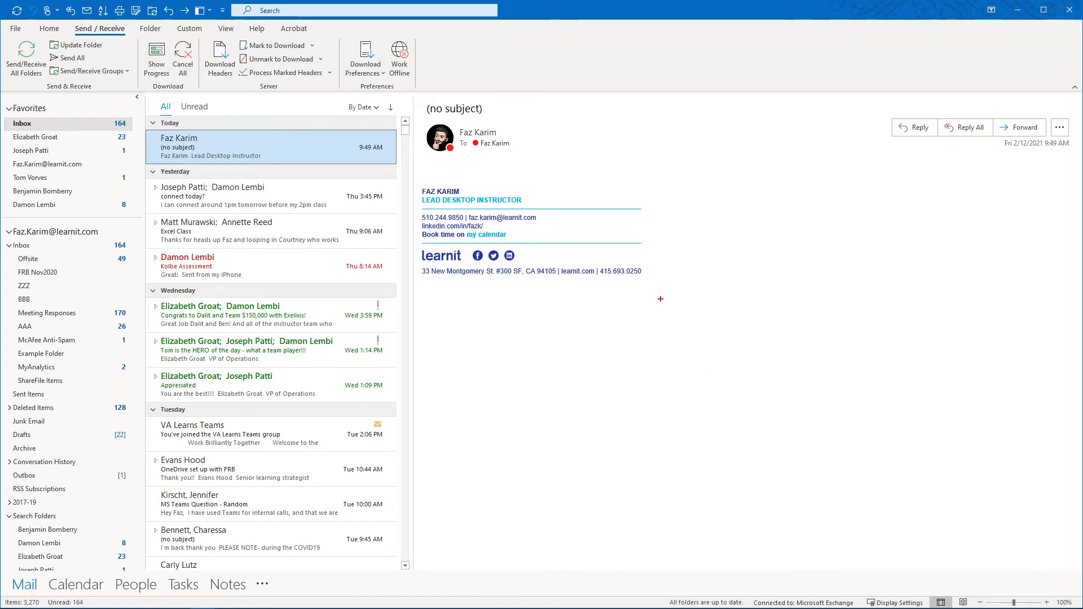
pyautogui.moveTo(668, 250); pyautogui.dragTo(668, 281)
pyautogui.write('inbox')
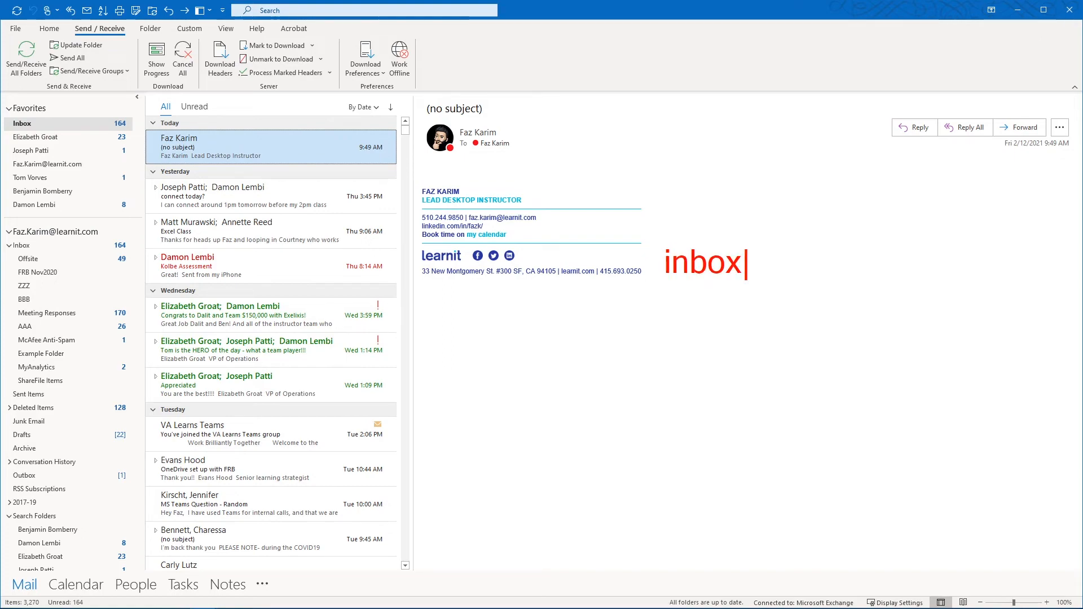
pyautogui.write(' - e')
pyautogui.press('BackSpace')
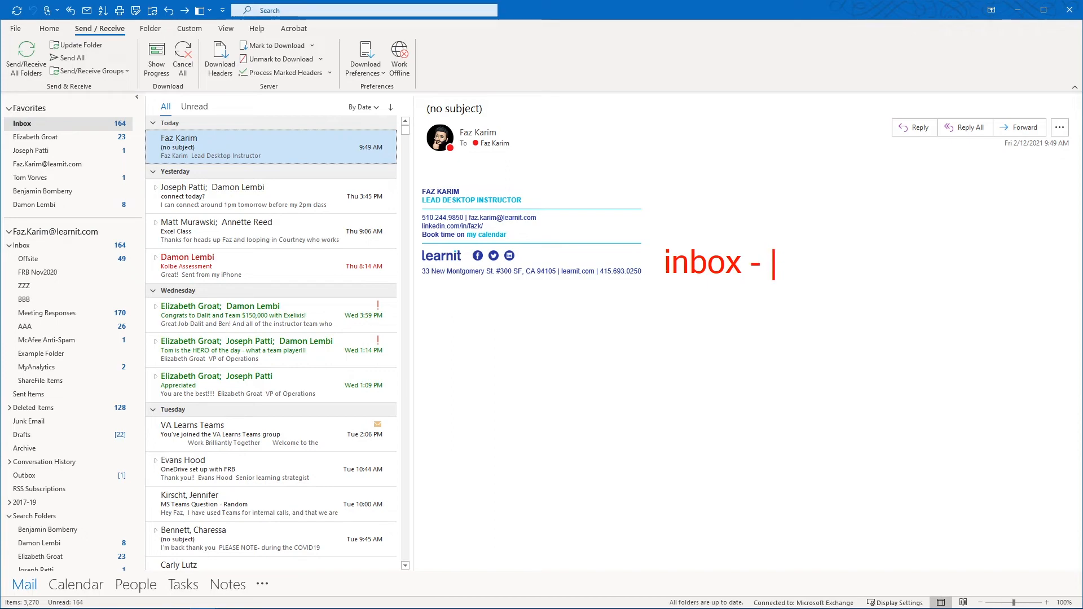
pyautogui.write('personal')
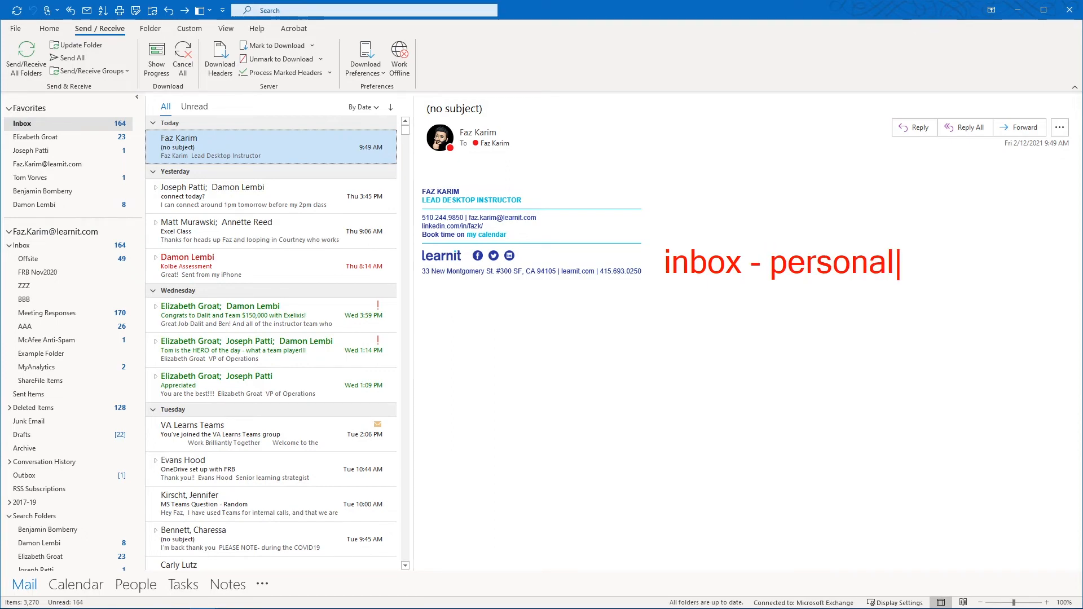
pyautogui.press('Escape')
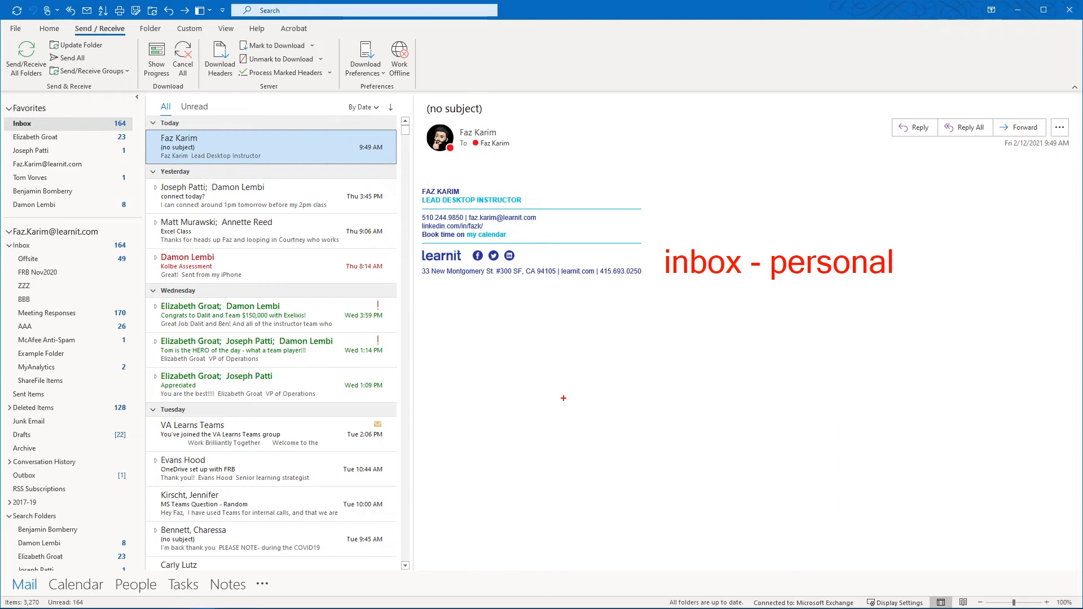
pyautogui.moveTo(65, 114); pyautogui.dragTo(84, 99)
pyautogui.moveTo(104, 231); pyautogui.dragTo(117, 224)
pyautogui.write('t')
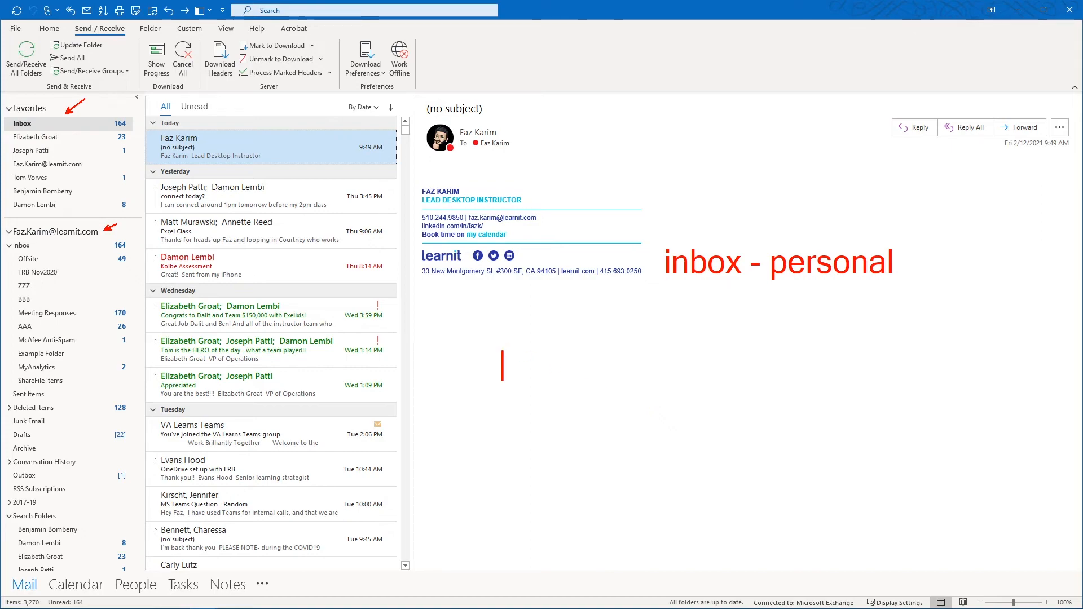
pyautogui.write('GROUPS')
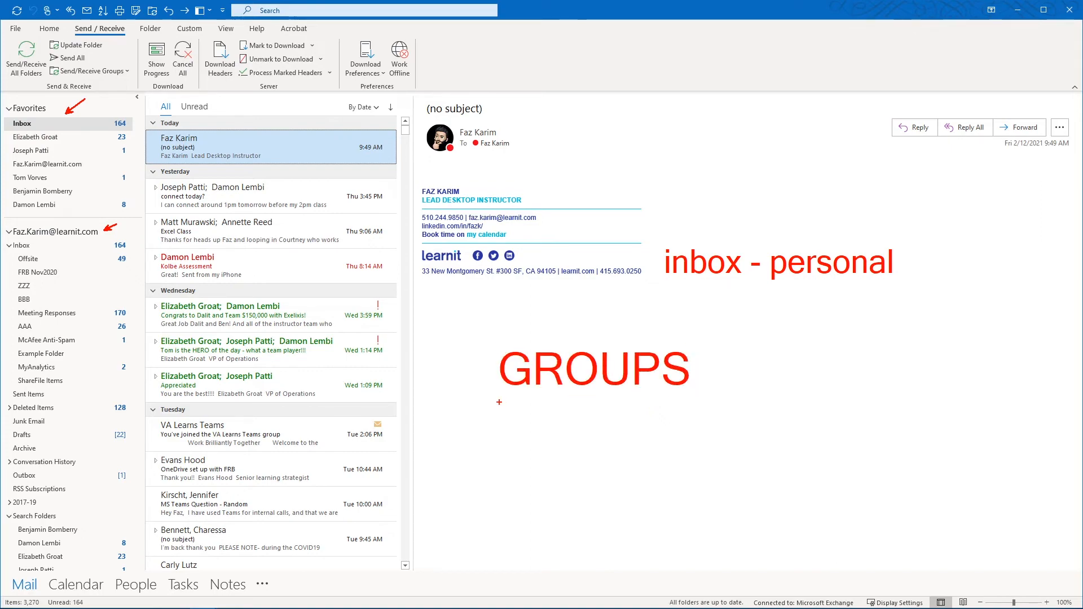
pyautogui.moveTo(499, 402); pyautogui.dragTo(707, 397)
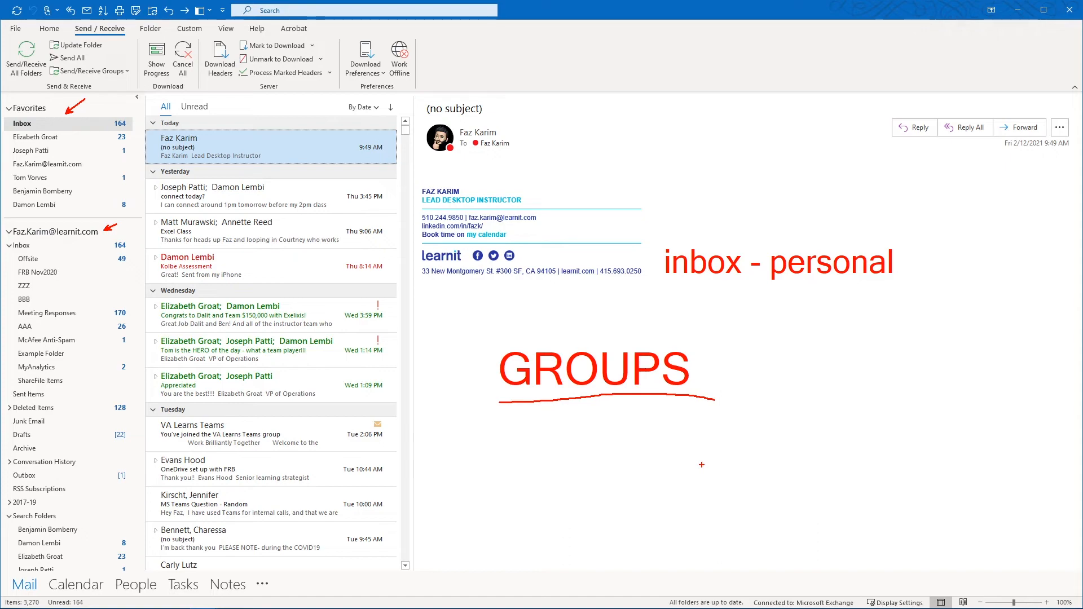
pyautogui.press('Escape')
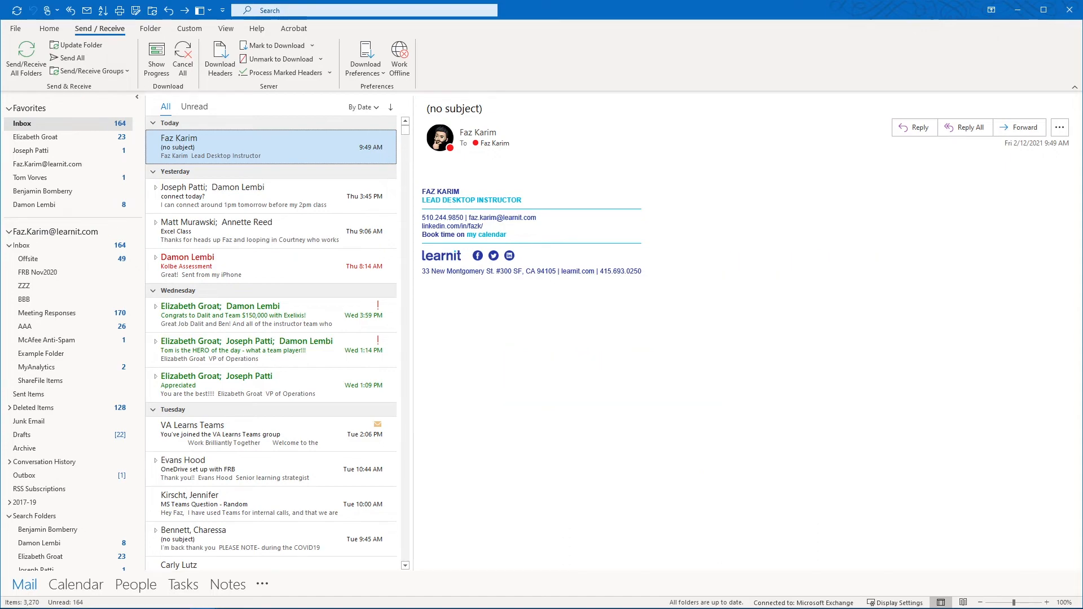
# Return to the Home tab and highlight the folder pane's Groups list and the New Group command
pyautogui.click(44, 31)
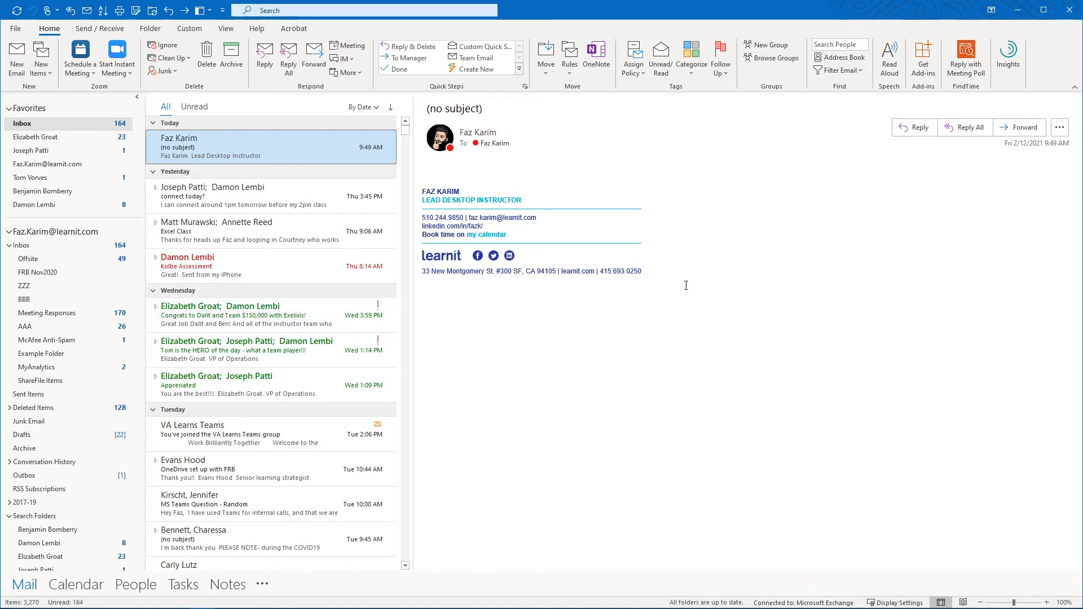
pyautogui.moveTo(730, 27); pyautogui.dragTo(814, 115)
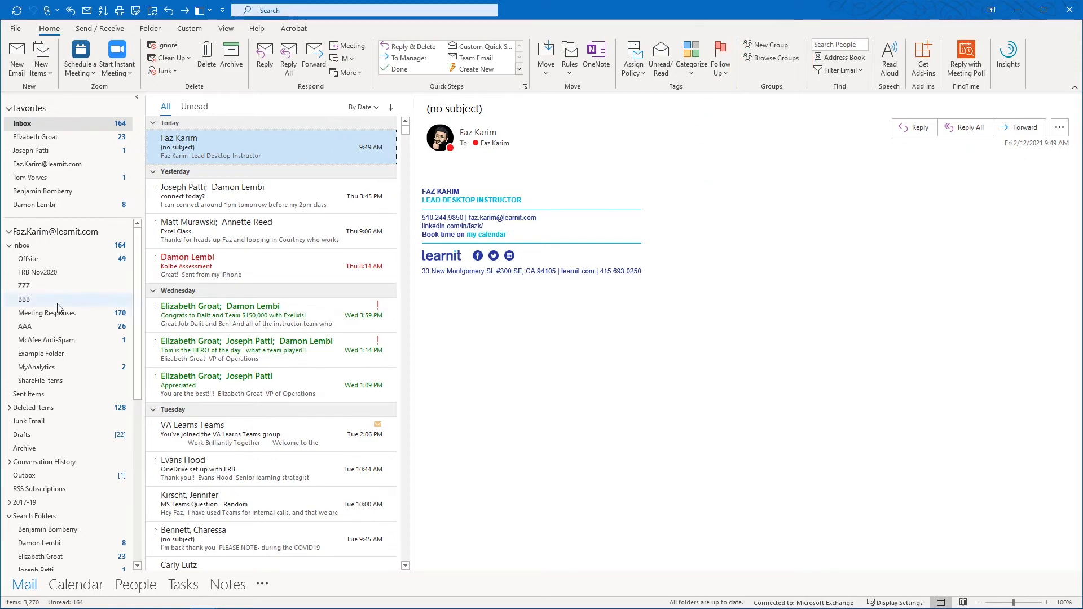
pyautogui.scroll(-4, 51, 310)
pyautogui.scroll(-4, 50, 311)
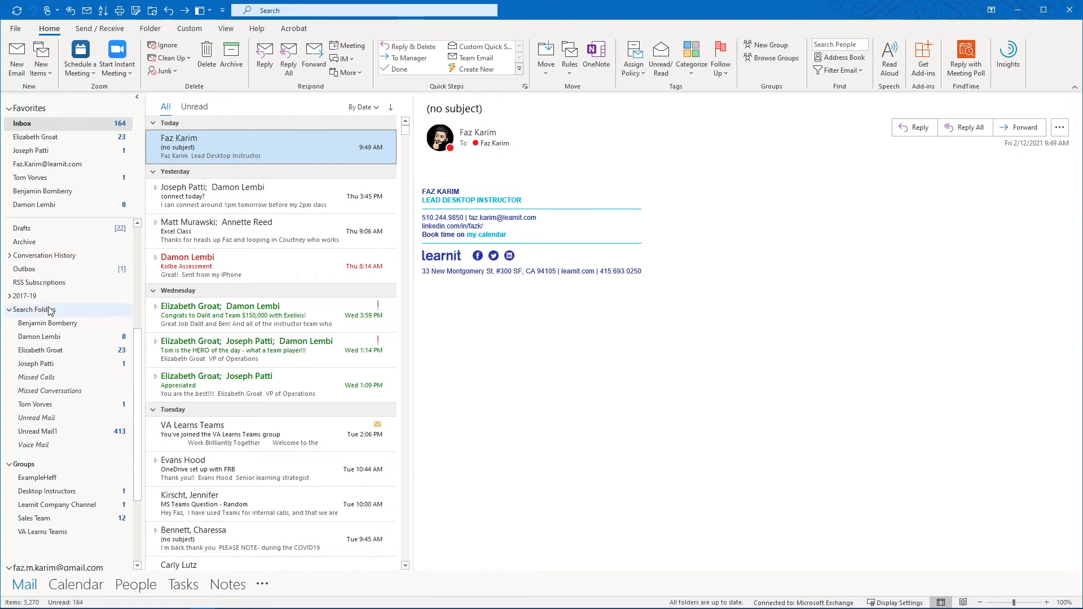
pyautogui.moveTo(3, 340); pyautogui.dragTo(149, 441)
pyautogui.moveTo(43, 346); pyautogui.dragTo(134, 347)
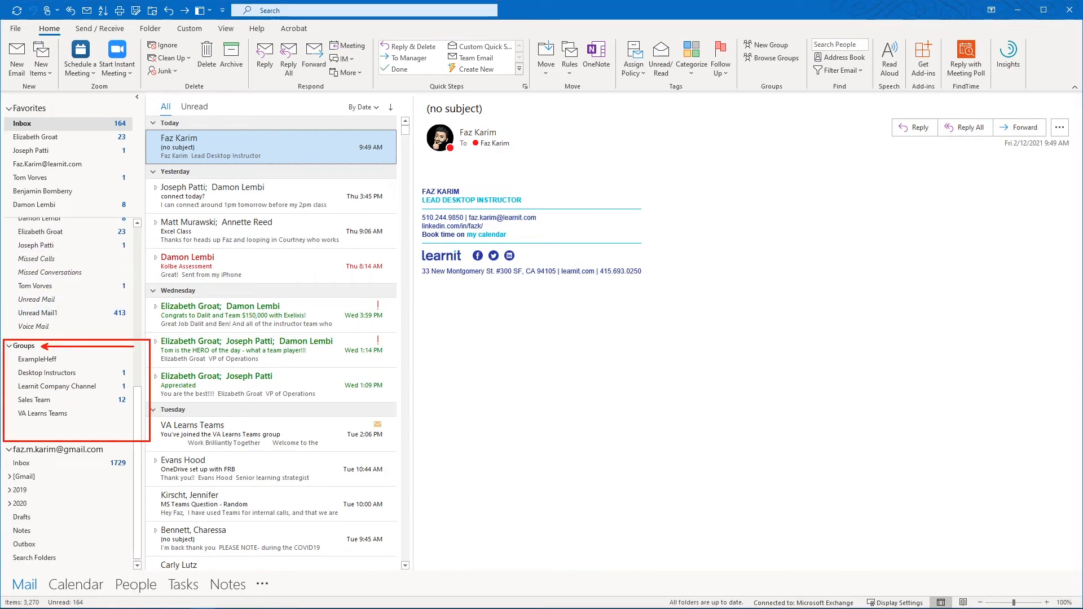
pyautogui.moveTo(77, 305); pyautogui.dragTo(51, 341)
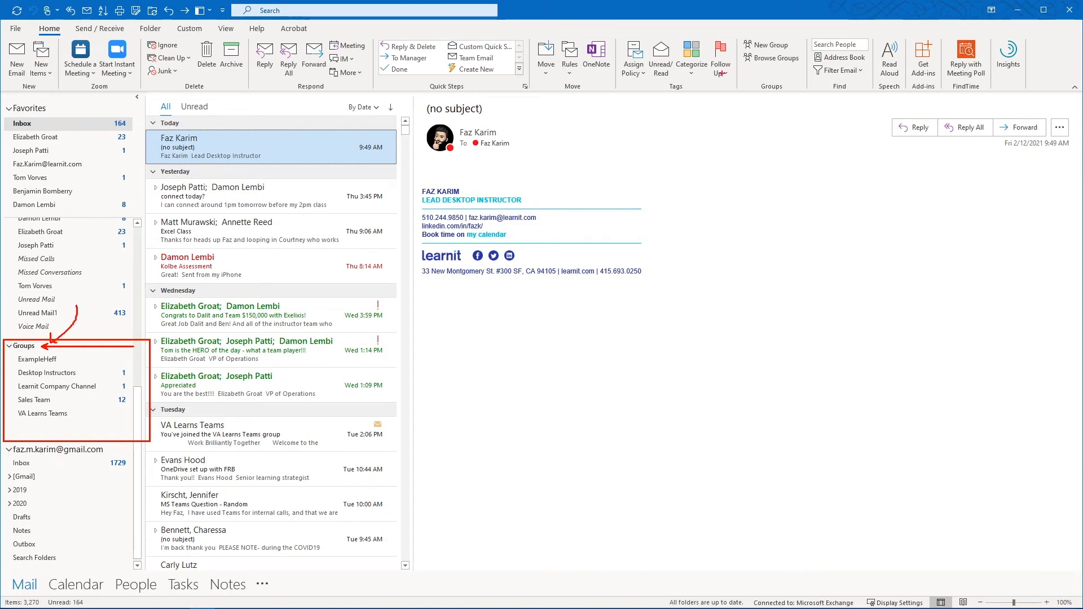
pyautogui.moveTo(723, 74); pyautogui.dragTo(746, 48)
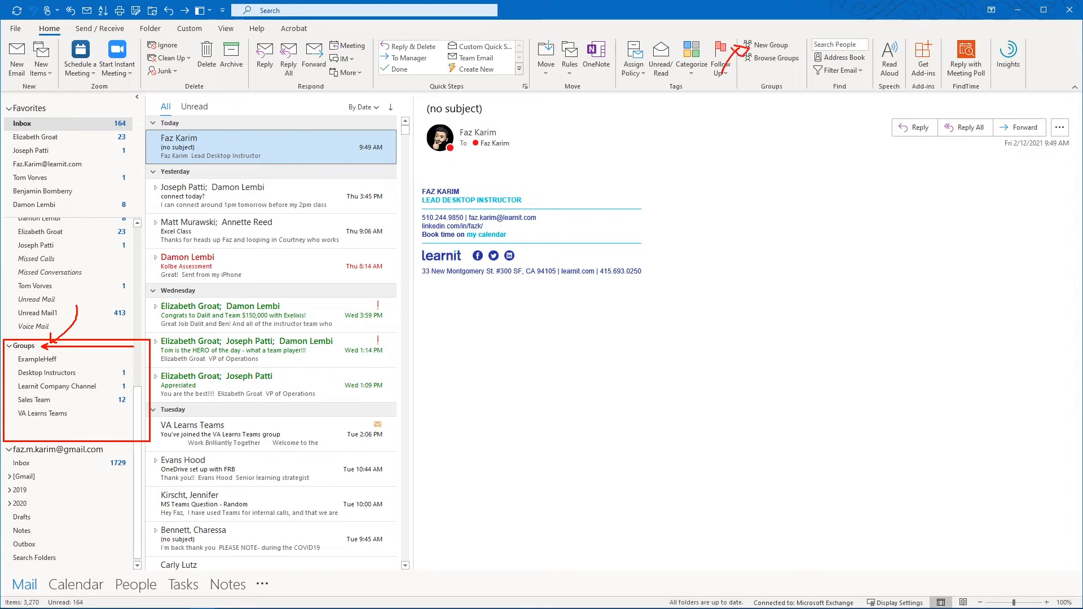
pyautogui.press('Escape')
# Name a new group ExampleGroup, describe it as 'a example group demo', keep it Private, and create it
pyautogui.click(770, 45)
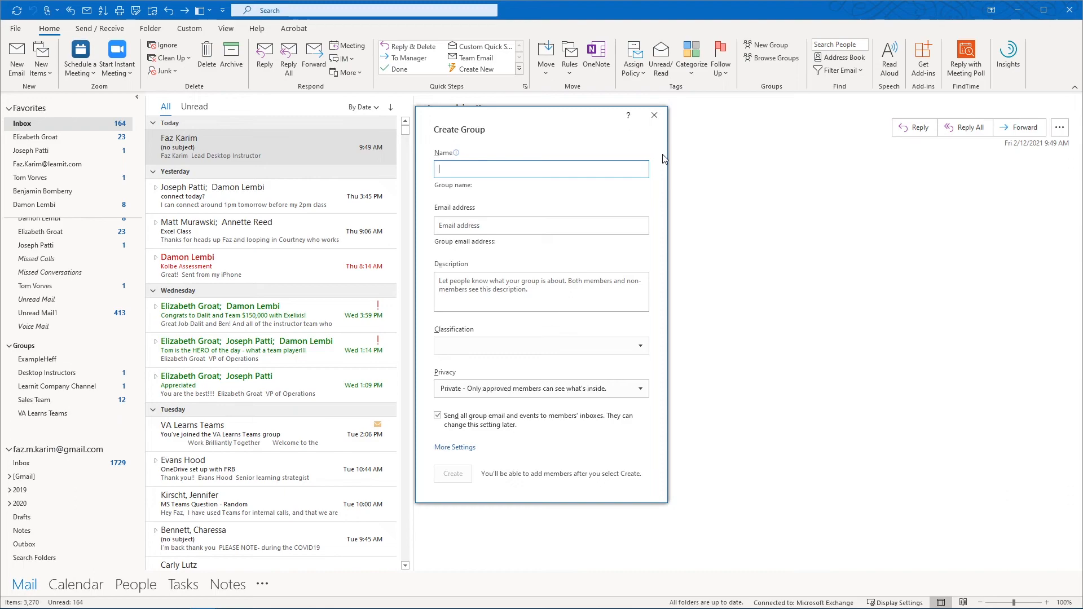
pyautogui.write('Exa')
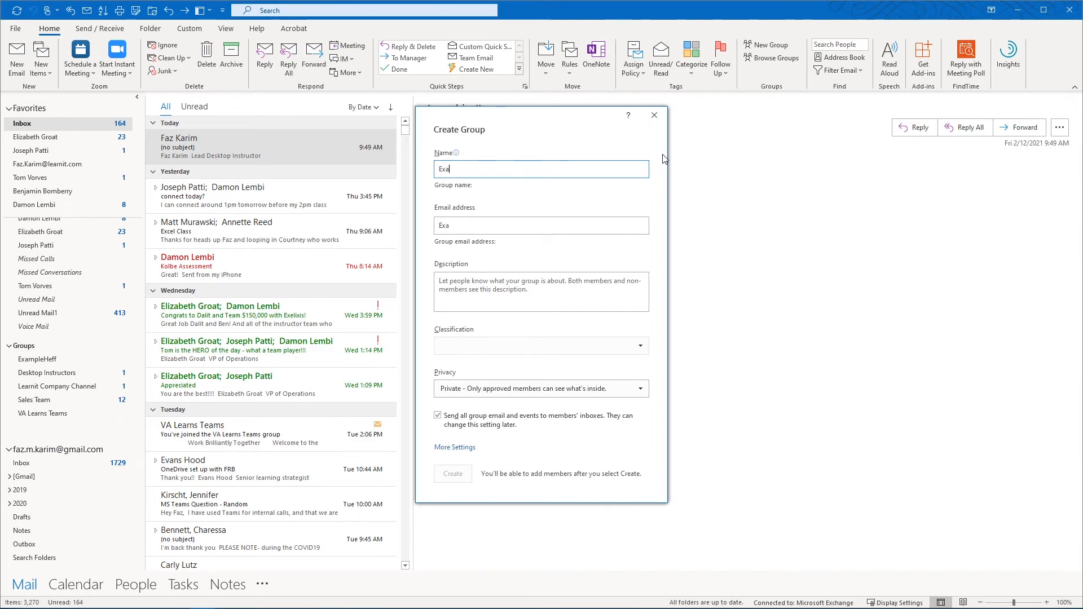
pyautogui.write('mpleGroup')
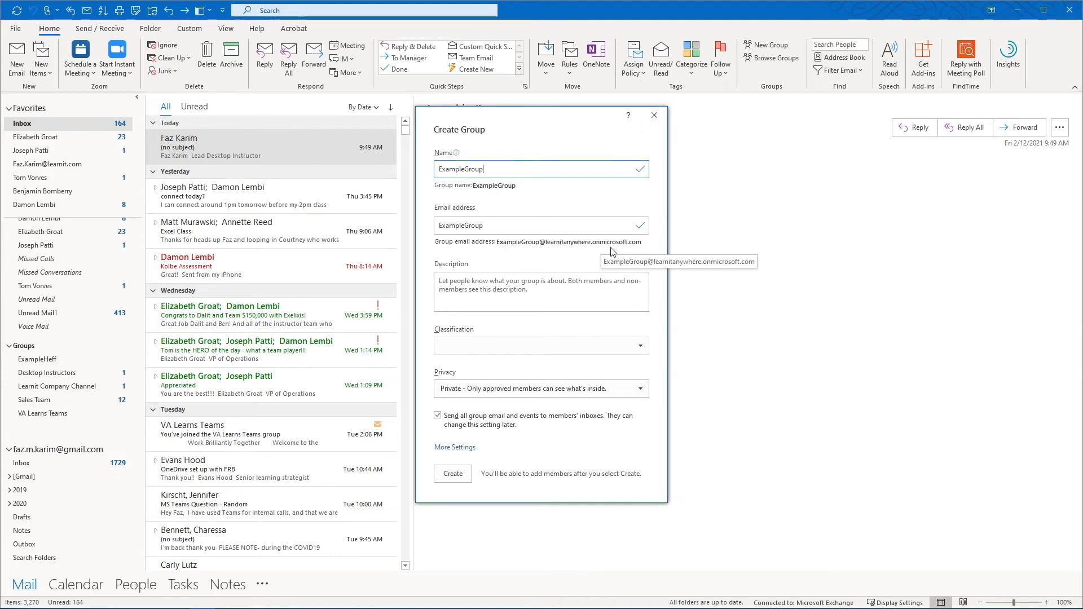
pyautogui.click(442, 282)
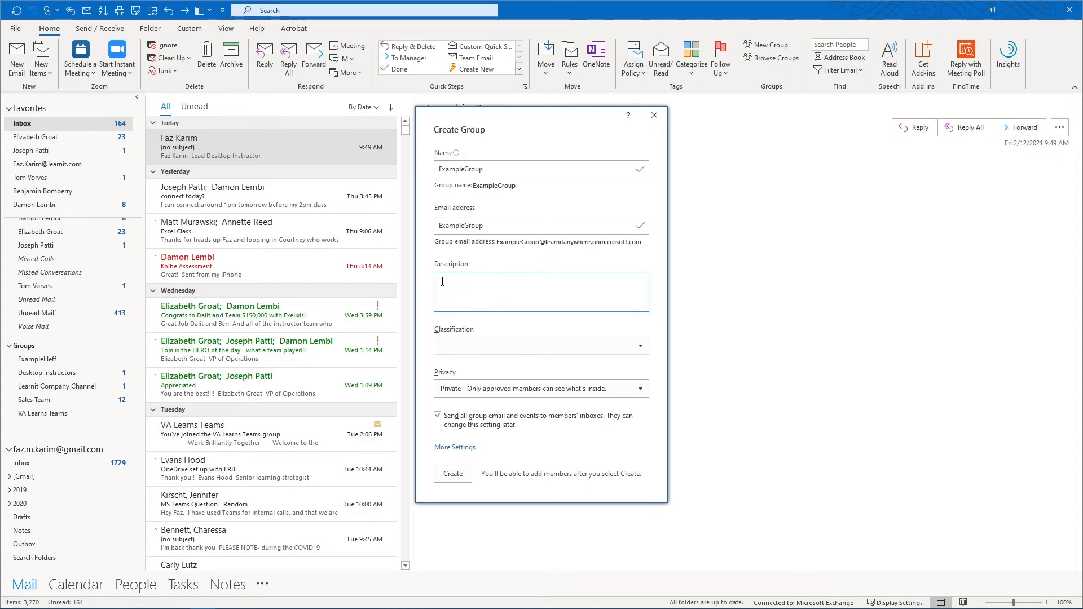
pyautogui.write('a example group dem')
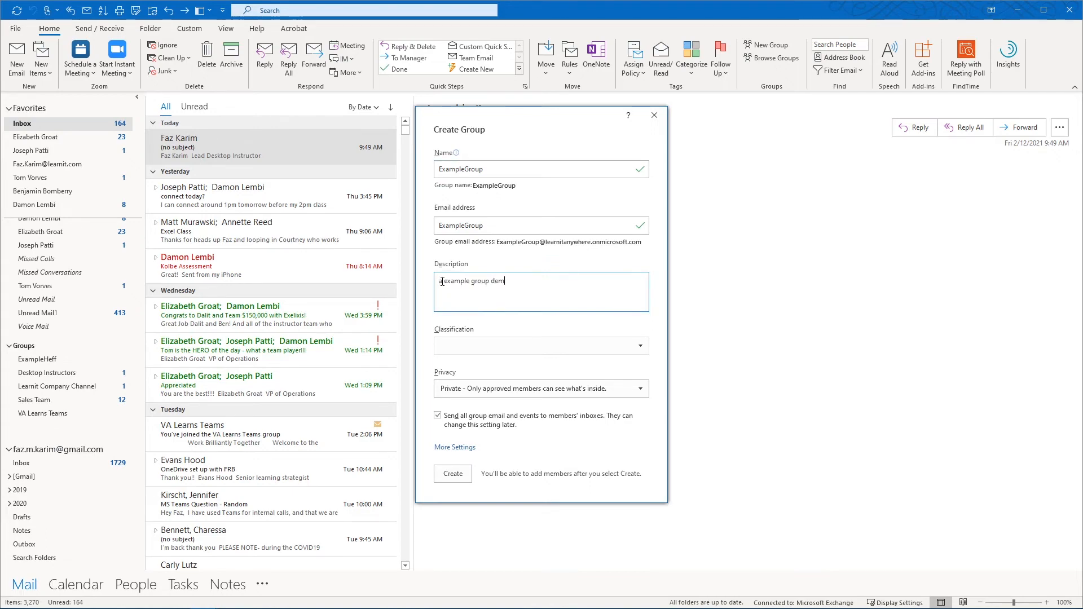
pyautogui.write('o')
pyautogui.click(643, 389)
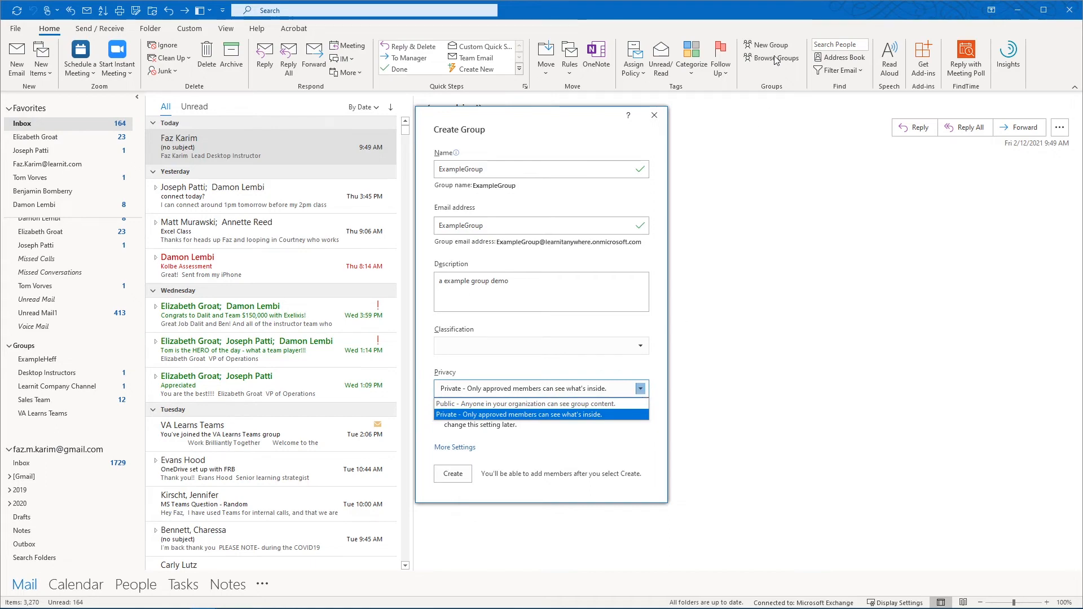
pyautogui.click(536, 415)
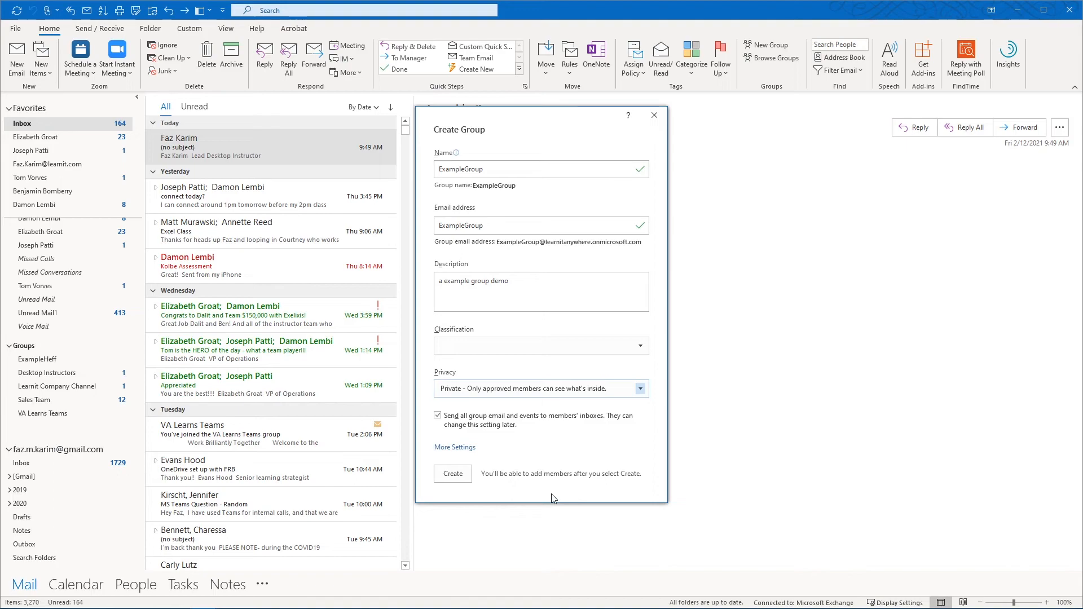
pyautogui.click(449, 475)
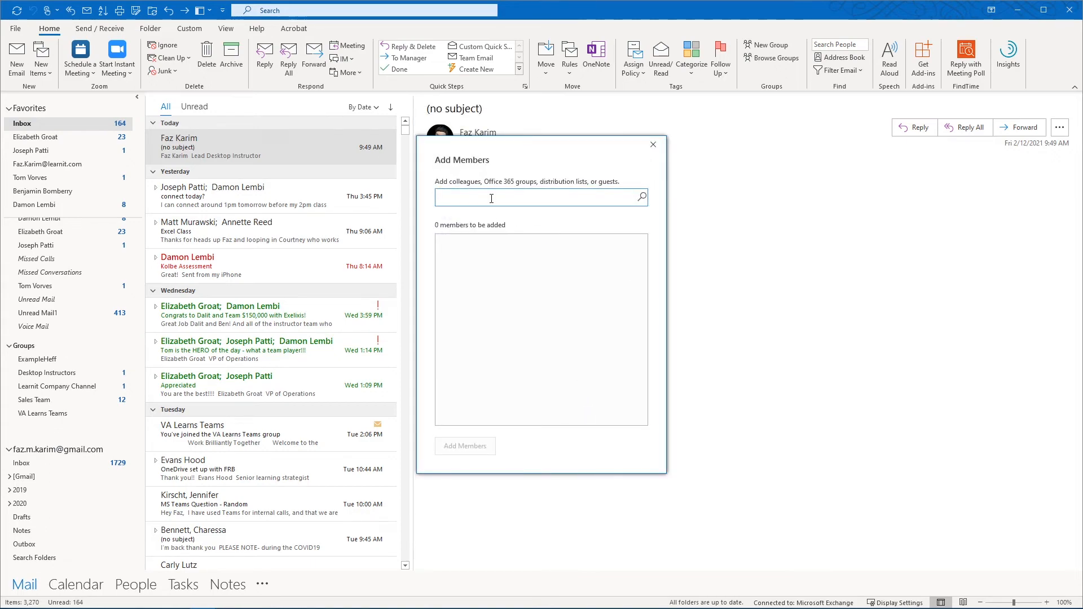
# Search for the contact by name, pick the suggestion, and add them to ExampleGroup
pyautogui.write('faz')
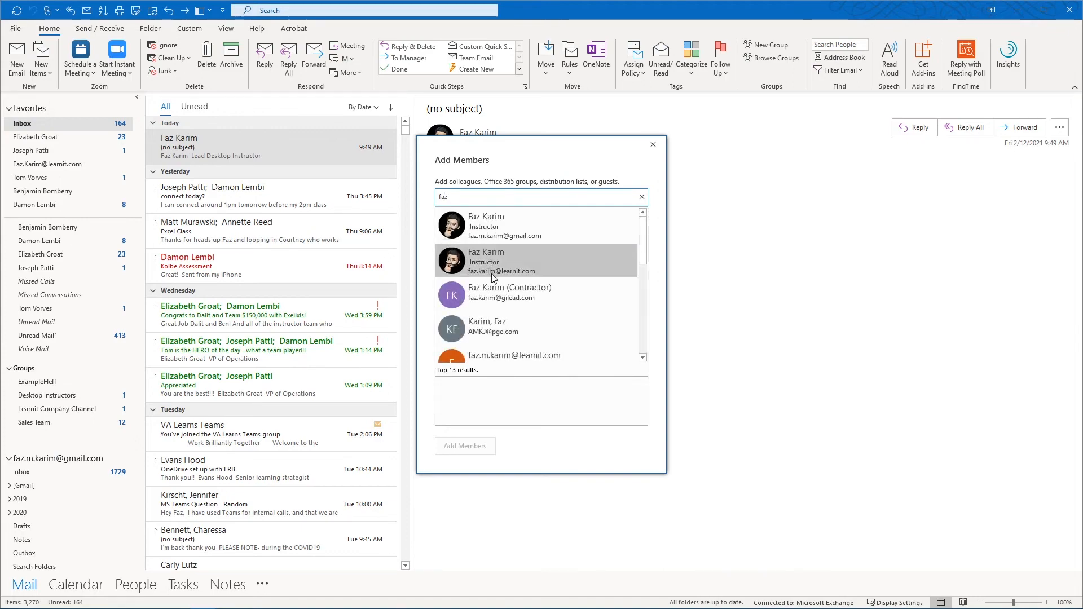
pyautogui.click(508, 293)
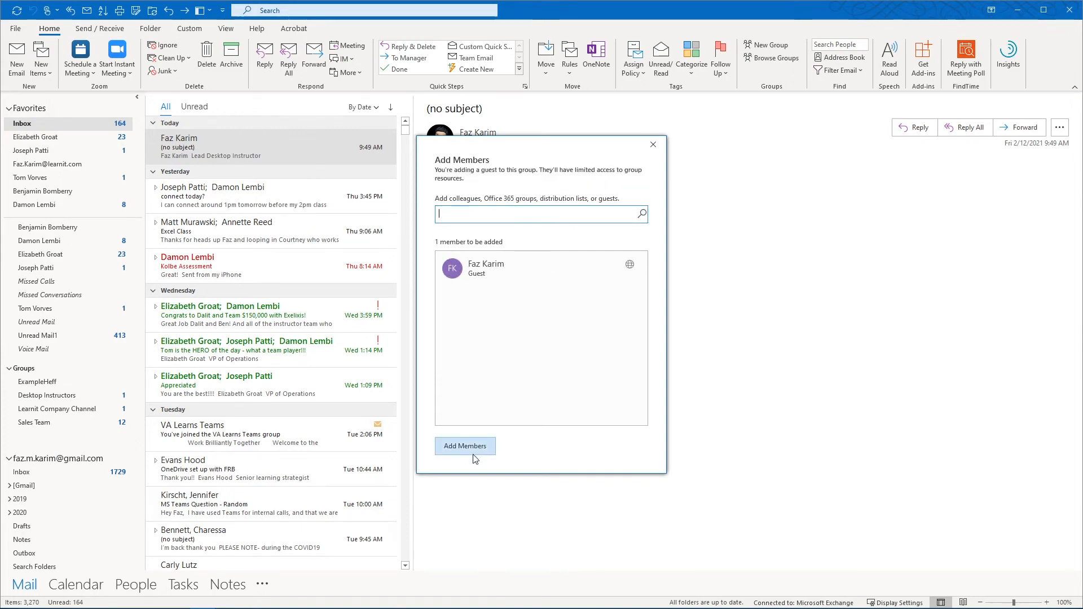
pyautogui.click(475, 447)
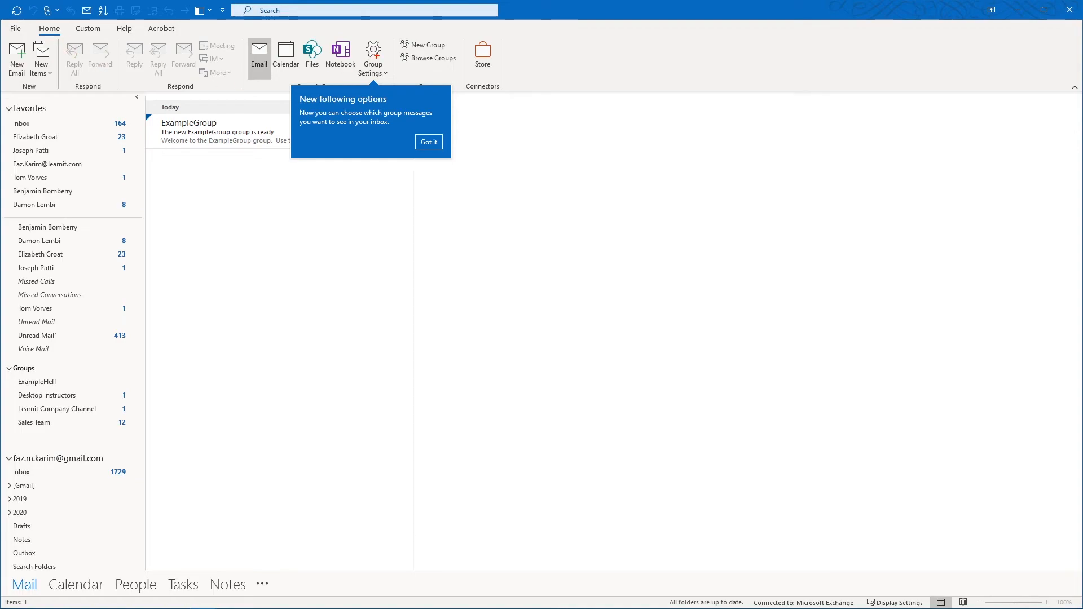
# Dismiss the following tip and mark the new ExampleGroup entry, its message list and New Email
pyautogui.click(428, 142)
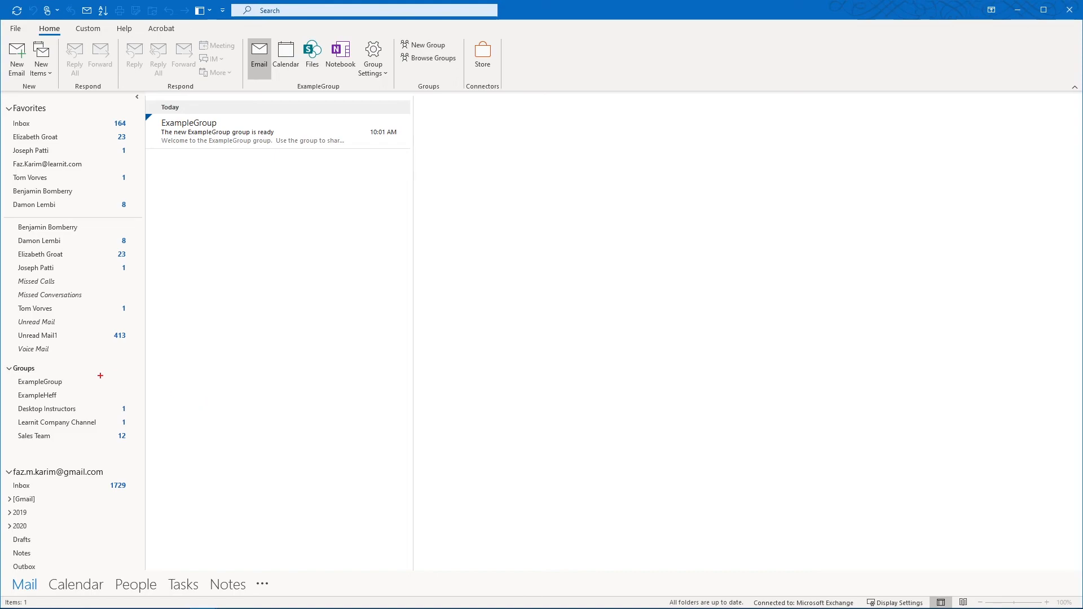
pyautogui.moveTo(63, 384); pyautogui.dragTo(175, 385)
pyautogui.moveTo(9, 388); pyautogui.dragTo(86, 385)
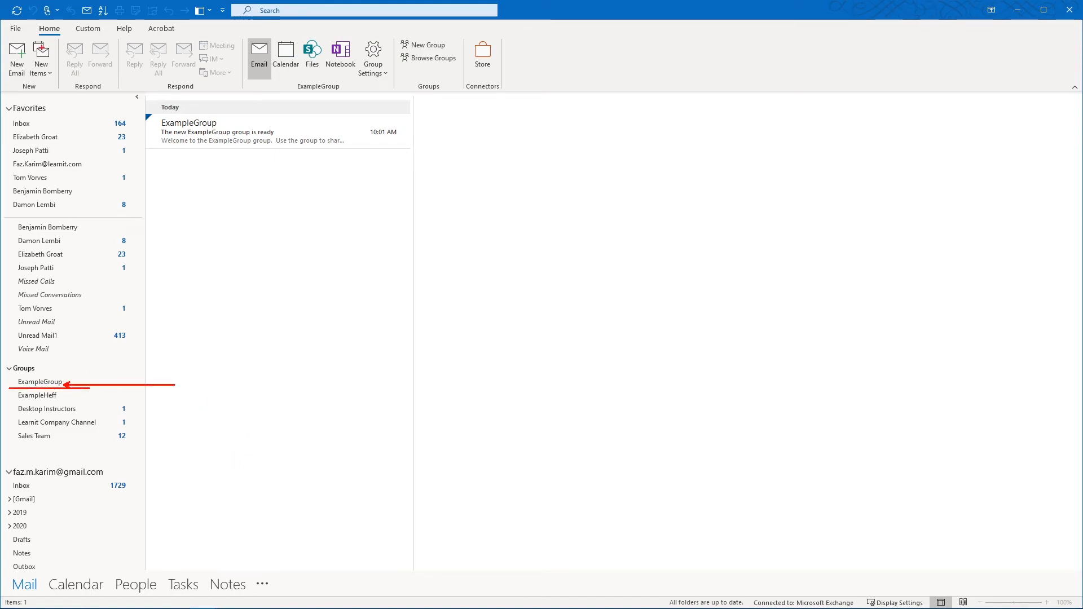
pyautogui.moveTo(143, 96)
pyautogui.mouseDown()
pyautogui.moveTo(271, 441)
pyautogui.moveTo(402, 571)
pyautogui.moveTo(416, 571)
pyautogui.mouseUp()
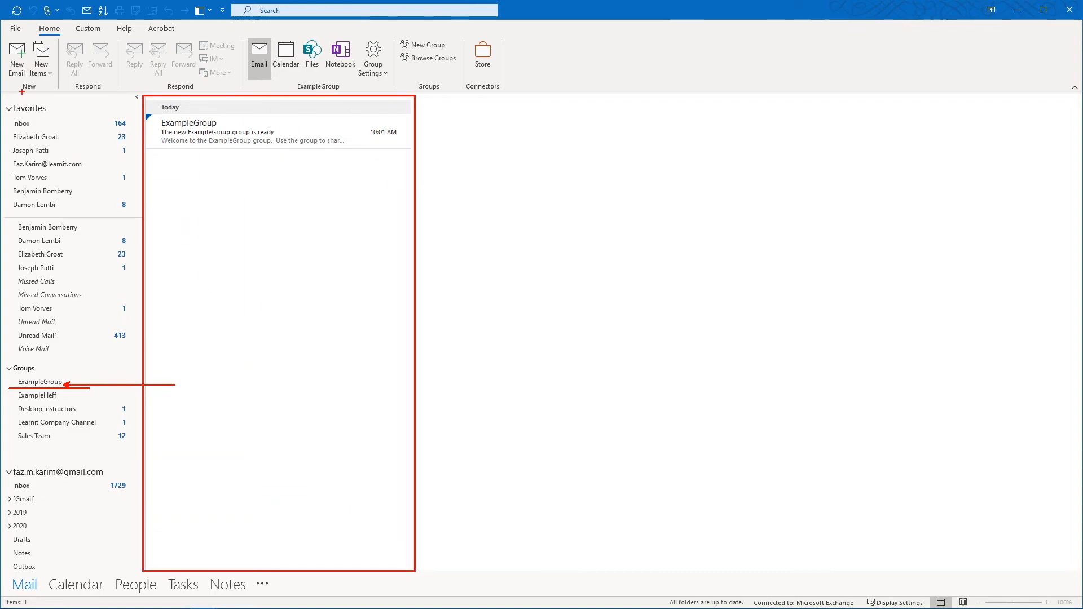
pyautogui.moveTo(22, 127); pyautogui.dragTo(18, 82)
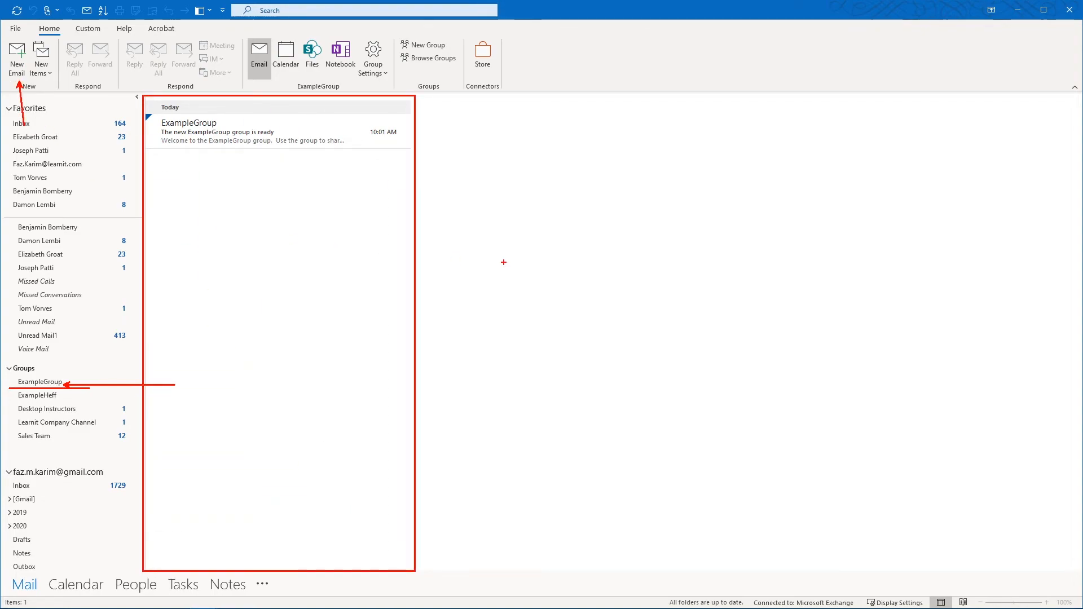
# Point out the group Calendar, Files and Notebook buttons, then open the Group Settings dropdown
pyautogui.moveTo(284, 70); pyautogui.dragTo(284, 113)
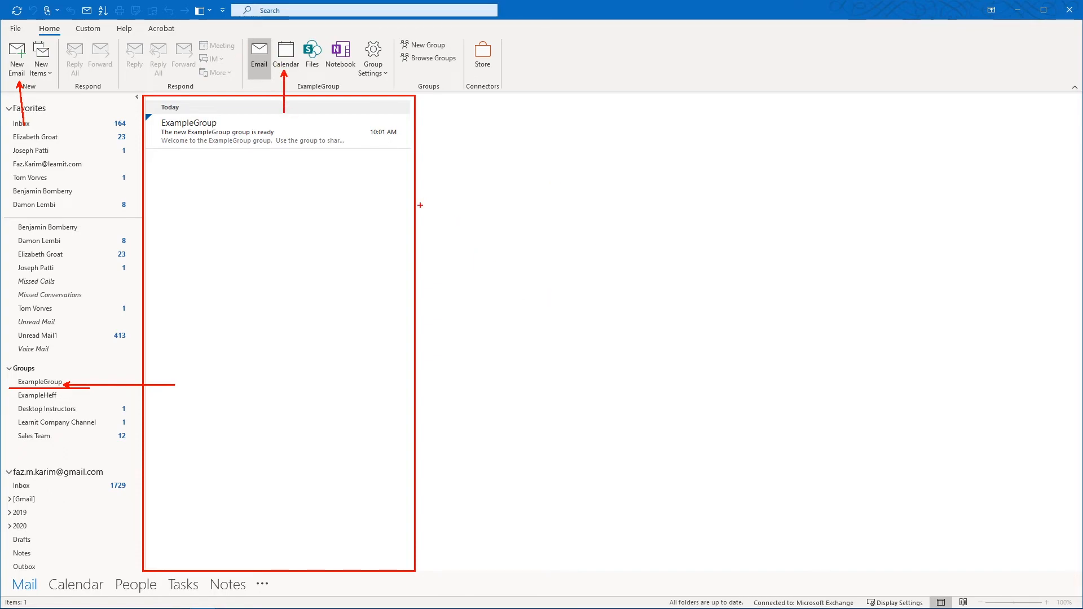
pyautogui.moveTo(316, 70); pyautogui.dragTo(316, 145)
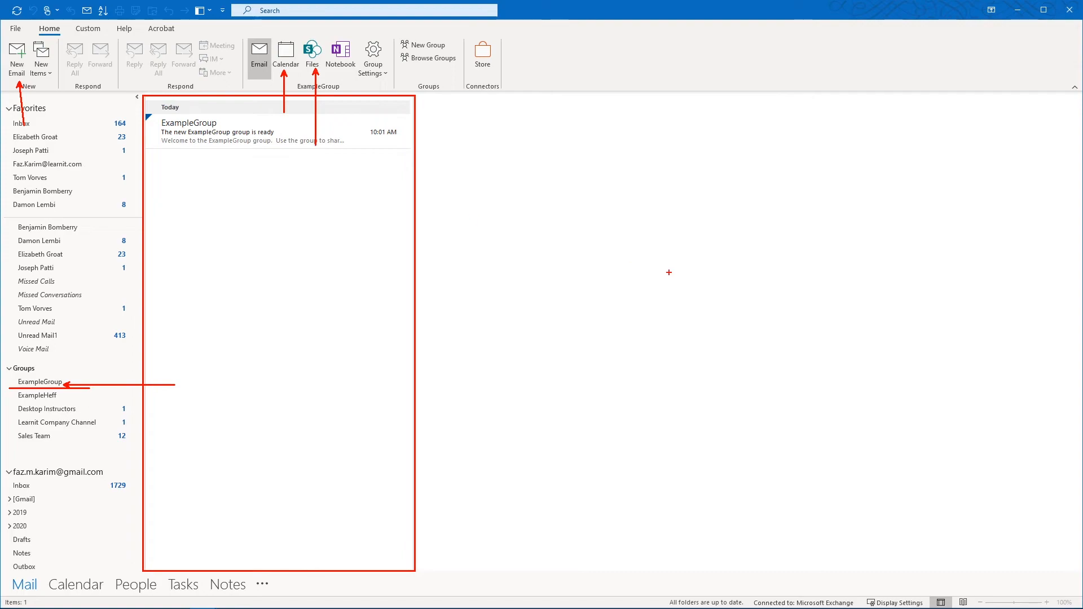
pyautogui.moveTo(296, 80)
pyautogui.mouseDown()
pyautogui.moveTo(333, 31)
pyautogui.moveTo(314, 27)
pyautogui.moveTo(298, 82)
pyautogui.mouseUp()
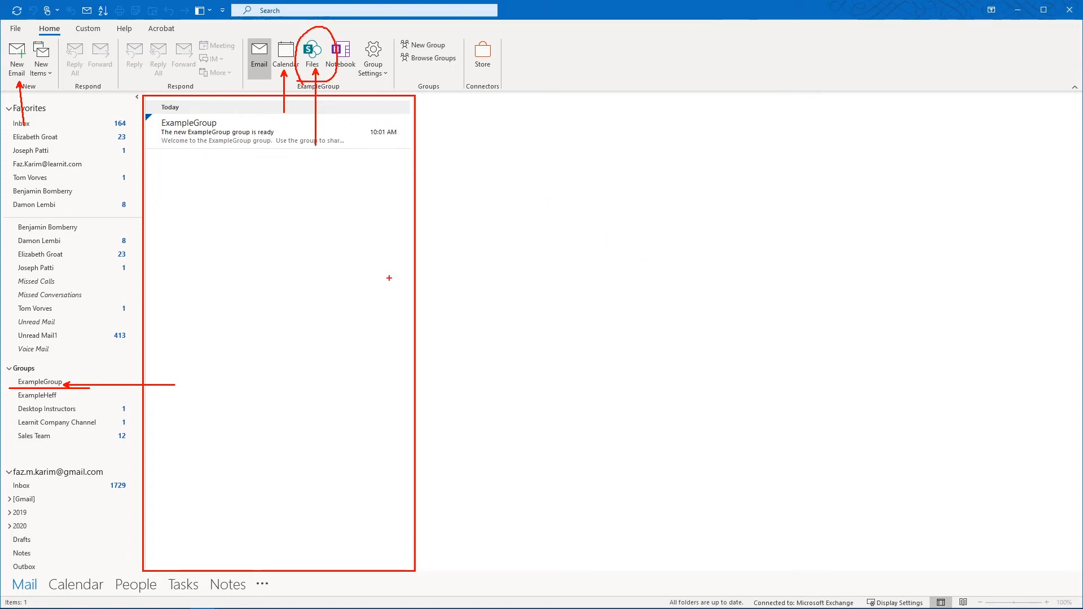
pyautogui.press('Escape')
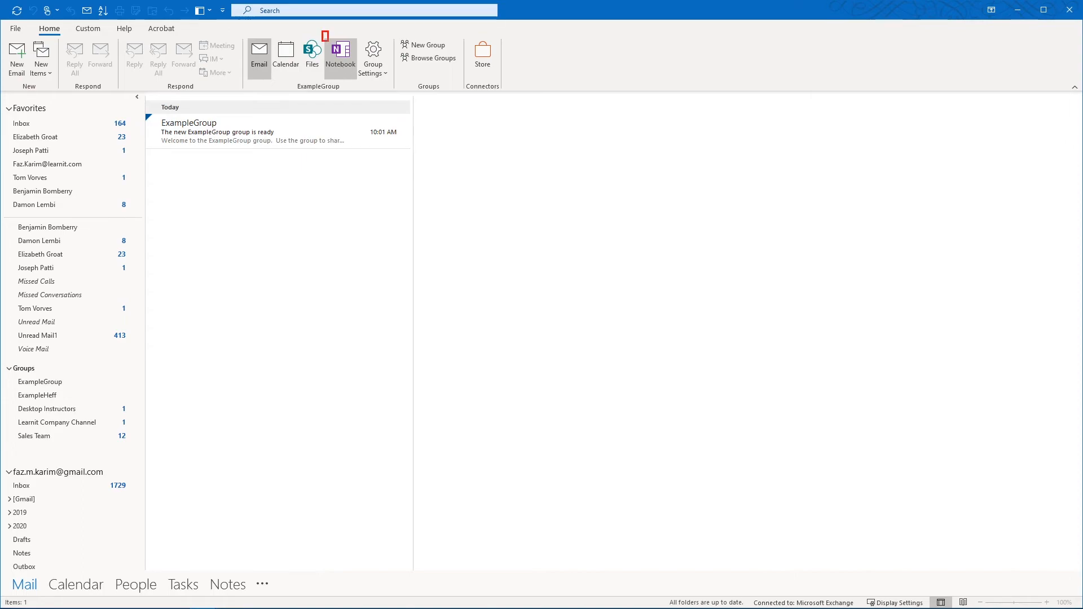
pyautogui.moveTo(326, 39); pyautogui.dragTo(379, 118)
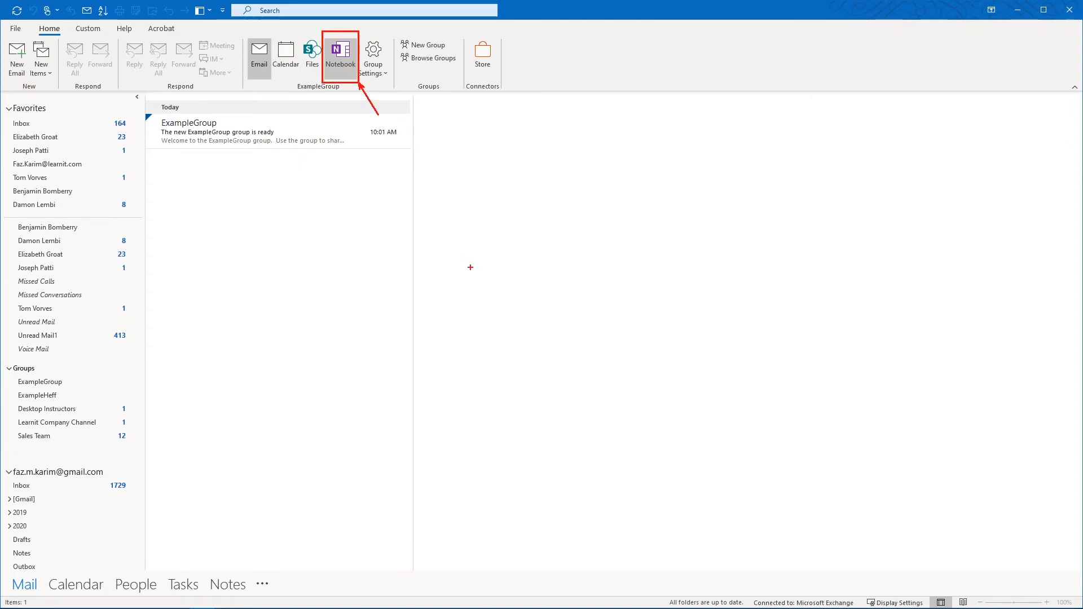
pyautogui.press('Escape')
pyautogui.click(386, 72)
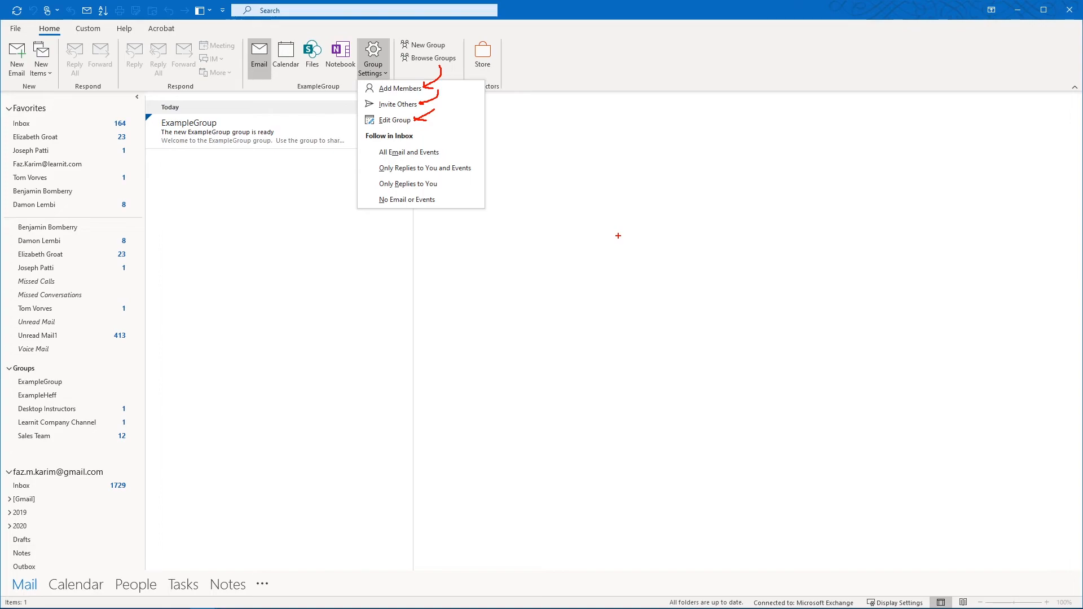
# Dismiss the Group Settings dropdown, leaving the ExampleGroup mailbox with its welcome message on screen
pyautogui.press('Escape')
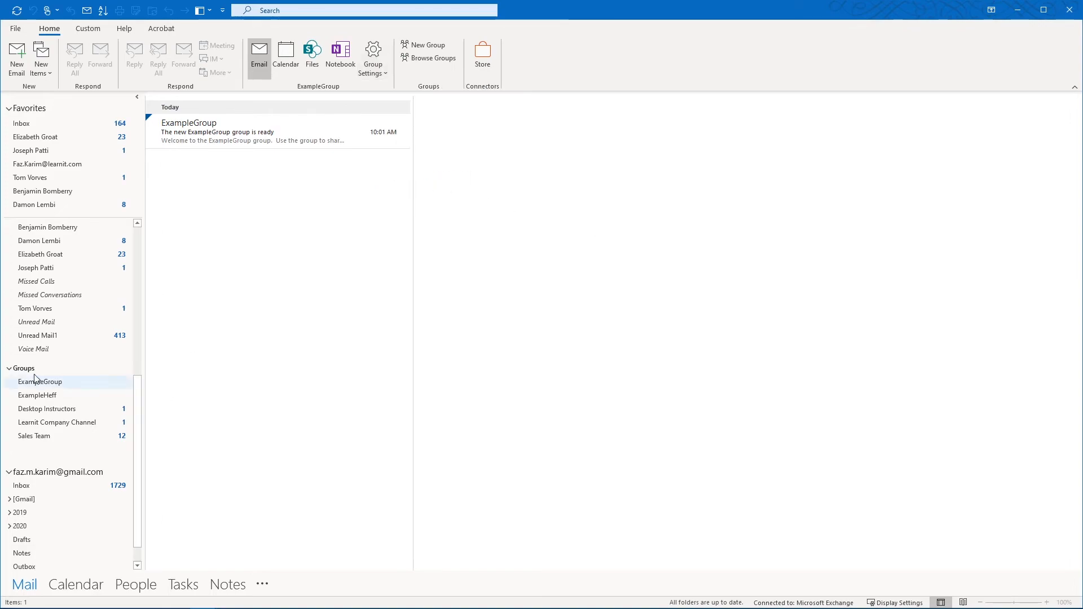
pyautogui.moveTo(9, 362)
pyautogui.mouseDown()
pyautogui.moveTo(64, 426)
pyautogui.moveTo(149, 461)
pyautogui.mouseUp()
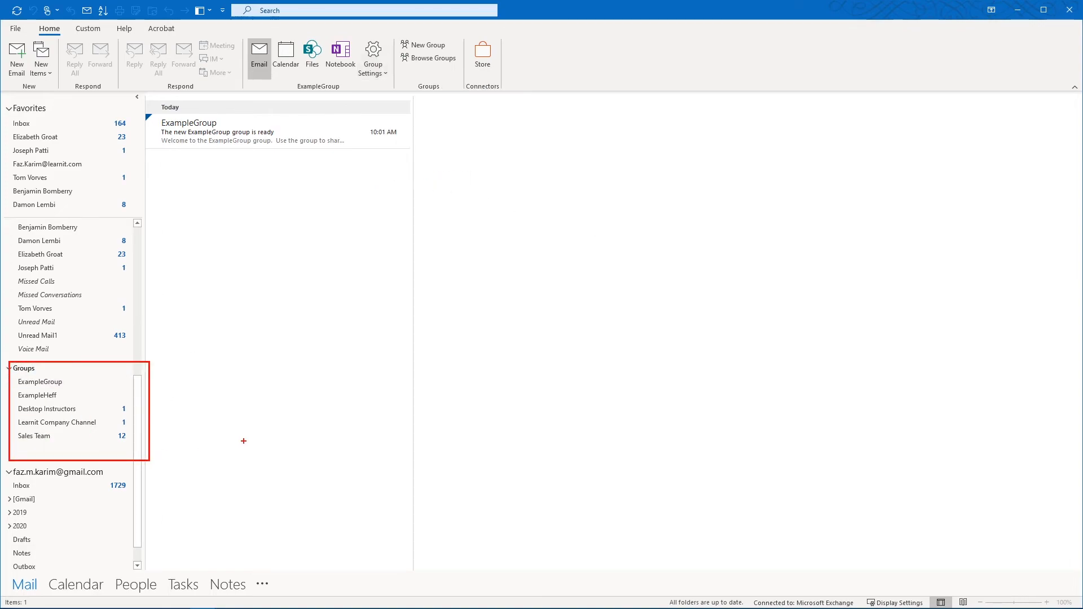
pyautogui.moveTo(244, 442)
pyautogui.mouseDown()
pyautogui.moveTo(157, 404)
pyautogui.moveTo(162, 395)
pyautogui.moveTo(162, 421)
pyautogui.mouseUp()
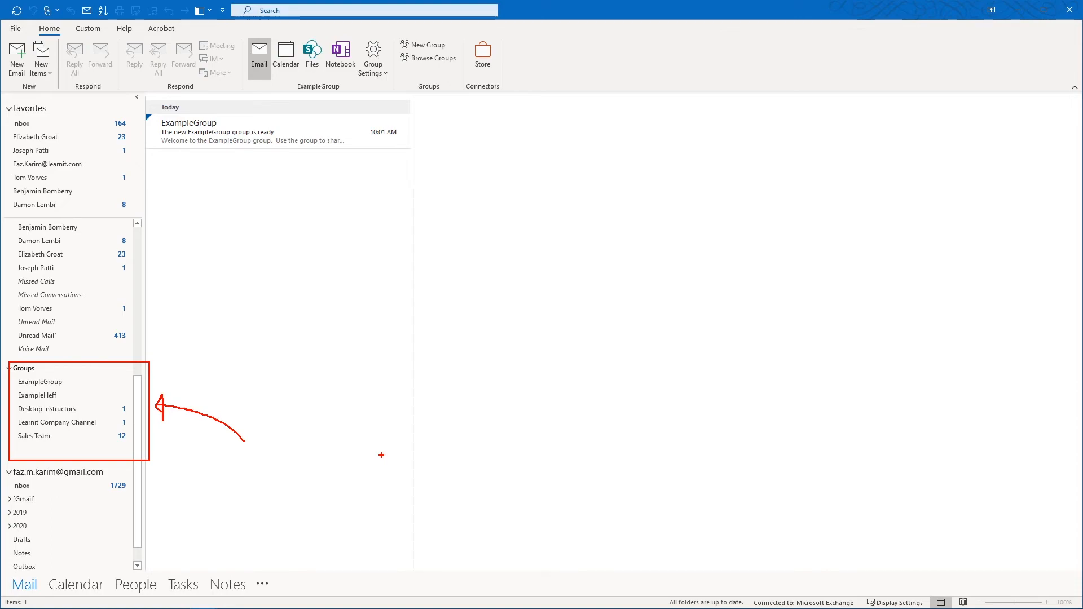
pyautogui.press('Escape')
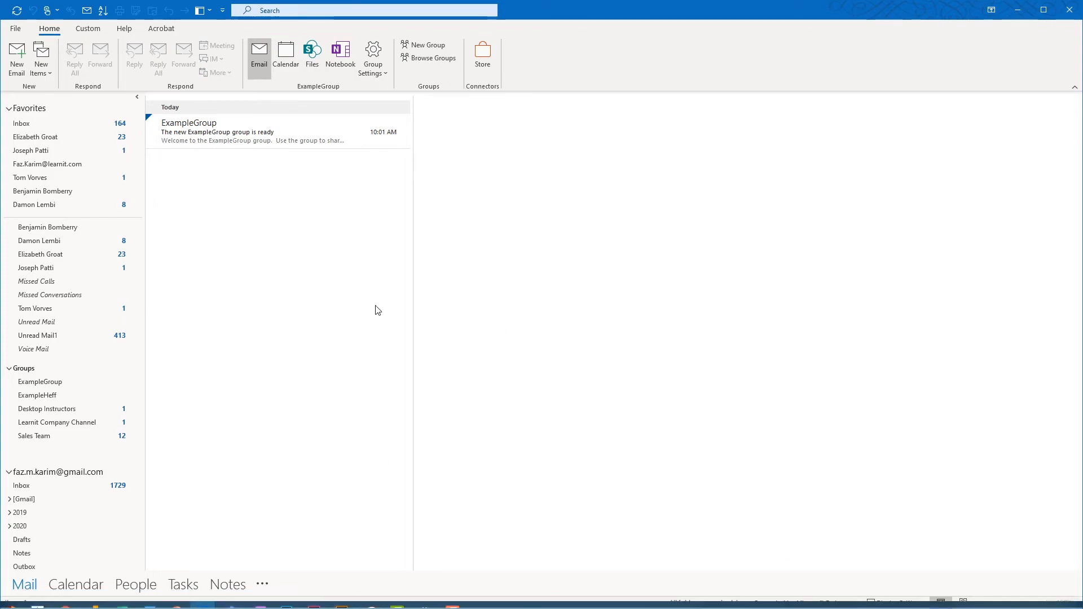
pyautogui.hotkey('ctrl', '2')
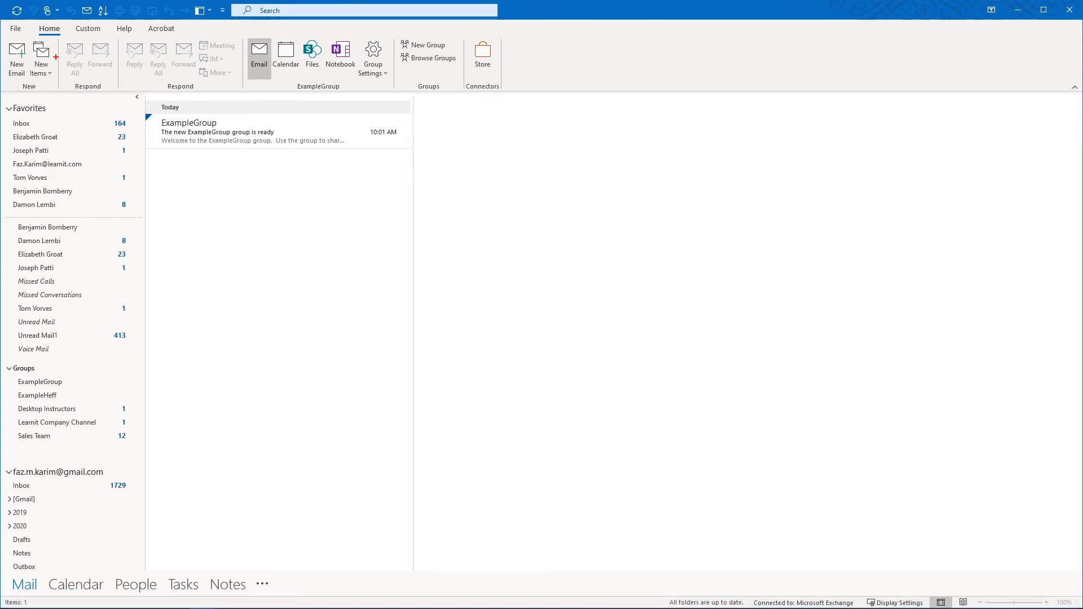
# Switch to the Inbox message list under Favorites
pyautogui.click(25, 125)
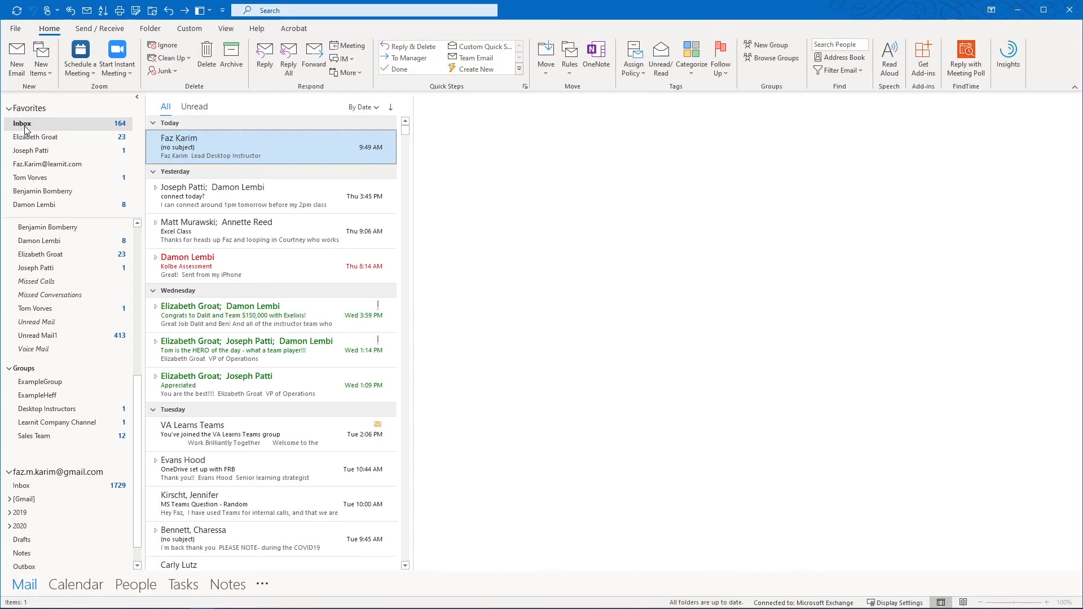
pyautogui.moveTo(748, 48); pyautogui.dragTo(652, 92)
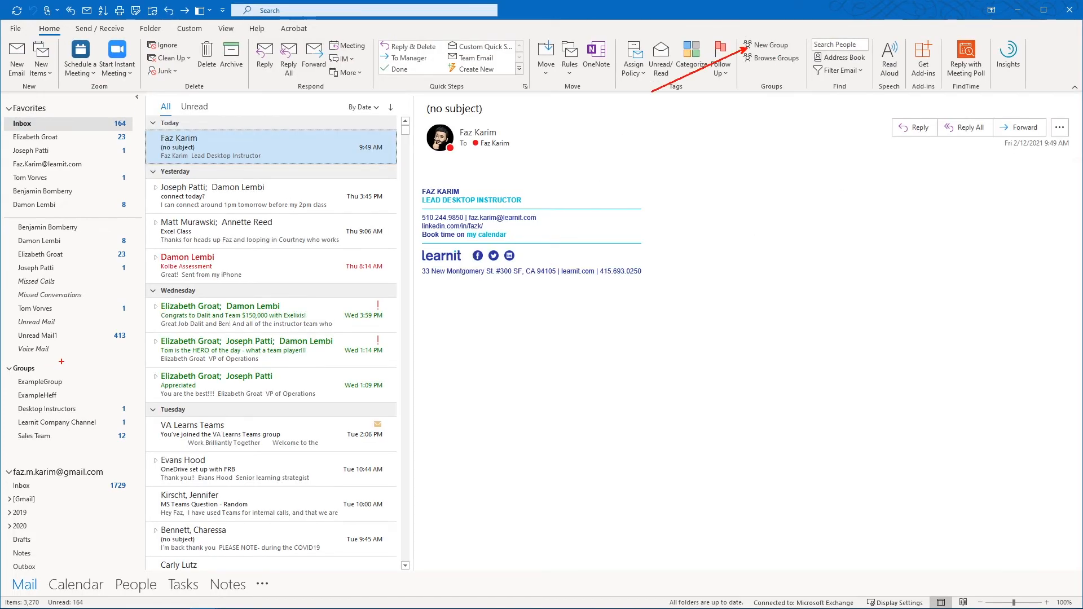
pyautogui.moveTo(62, 362)
pyautogui.mouseDown()
pyautogui.moveTo(130, 391)
pyautogui.moveTo(140, 422)
pyautogui.moveTo(118, 454)
pyautogui.mouseUp()
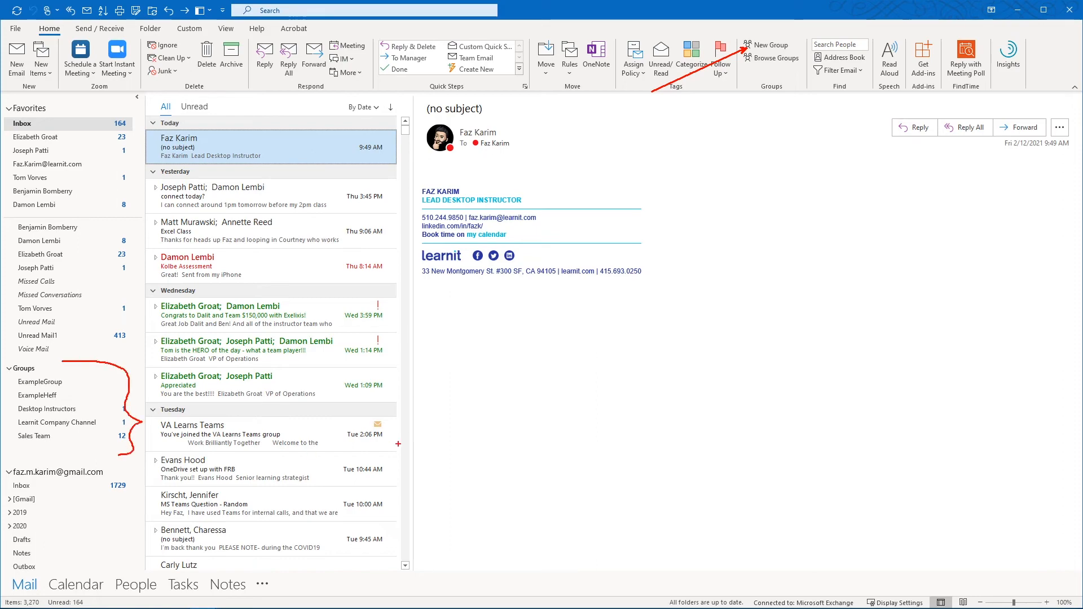
# Look at the ExampleGroup mailbox, then return to the Inbox's date-grouped conversations
pyautogui.click(40, 382)
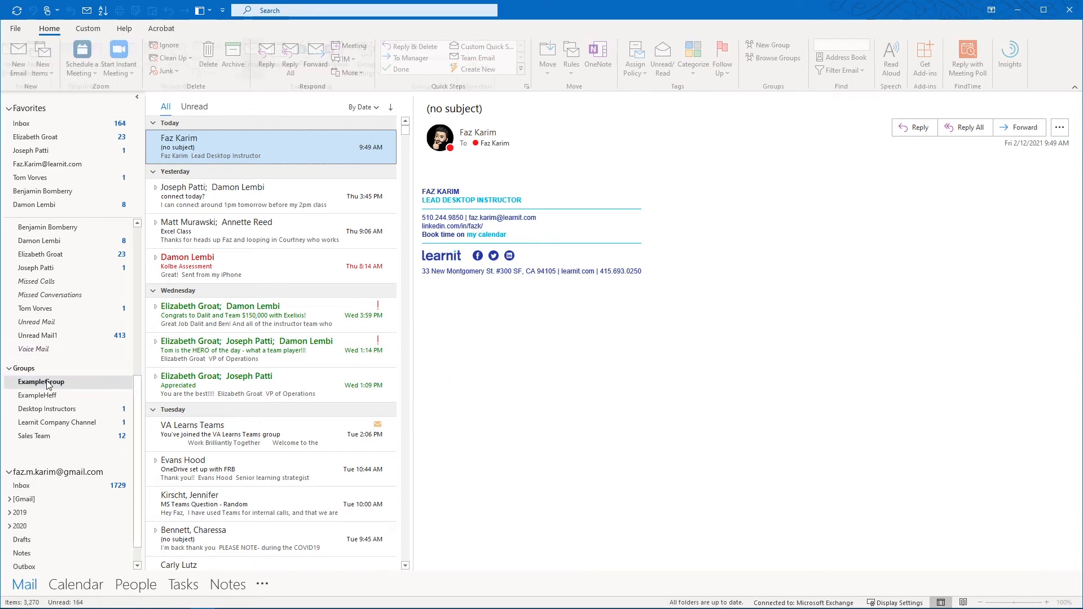
pyautogui.moveTo(197, 79)
pyautogui.mouseDown()
pyautogui.moveTo(213, 107)
pyautogui.moveTo(282, 109)
pyautogui.mouseUp()
pyautogui.press('Escape')
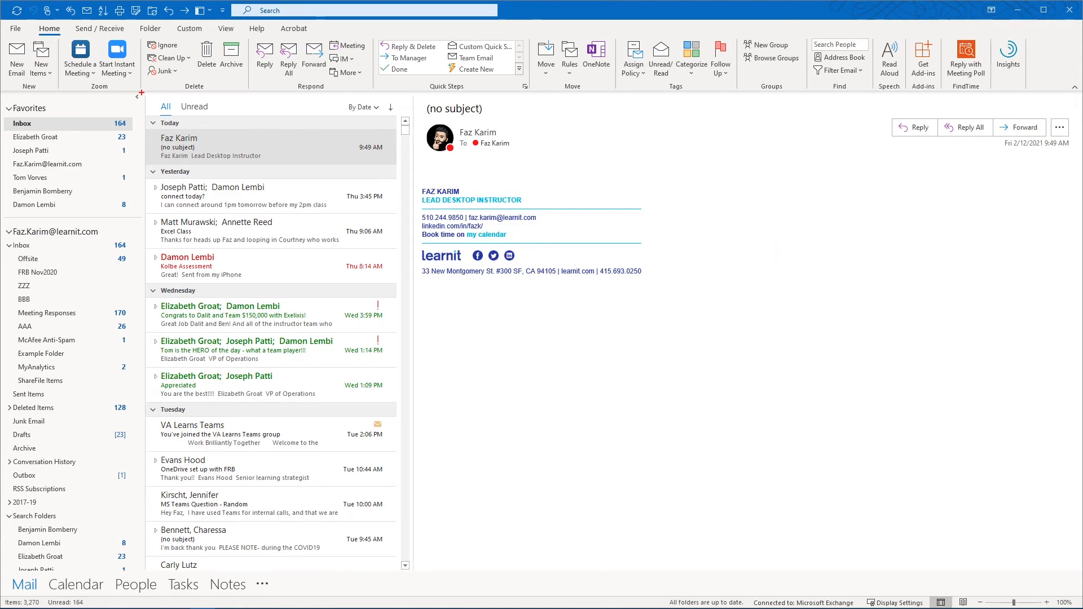
pyautogui.moveTo(141, 93)
pyautogui.mouseDown()
pyautogui.moveTo(259, 399)
pyautogui.moveTo(343, 546)
pyautogui.moveTo(416, 570)
pyautogui.mouseUp()
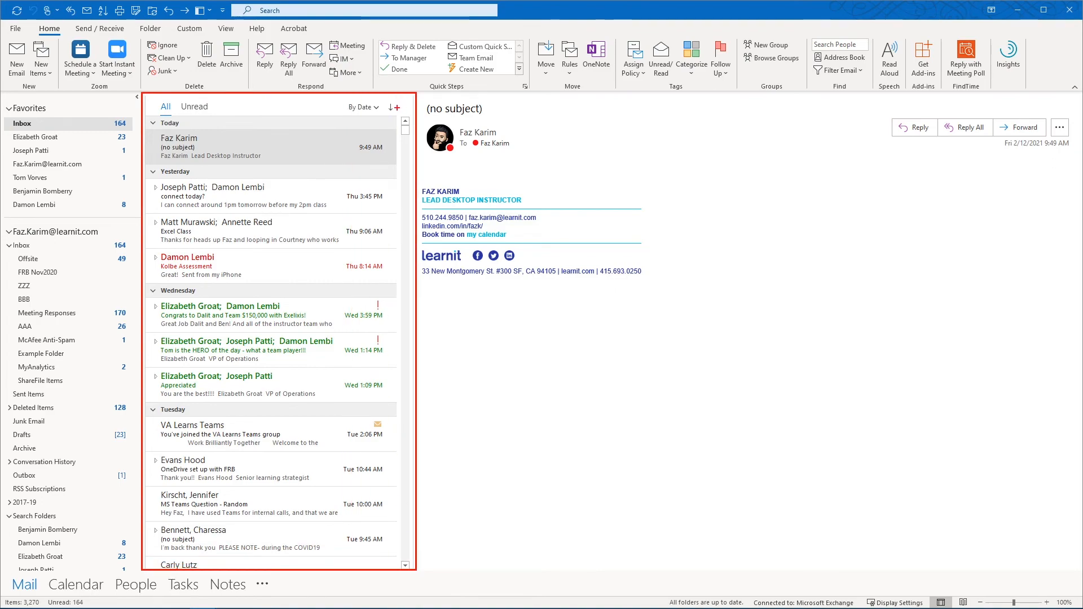
pyautogui.moveTo(397, 107); pyautogui.dragTo(445, 109)
pyautogui.moveTo(152, 189); pyautogui.dragTo(159, 199)
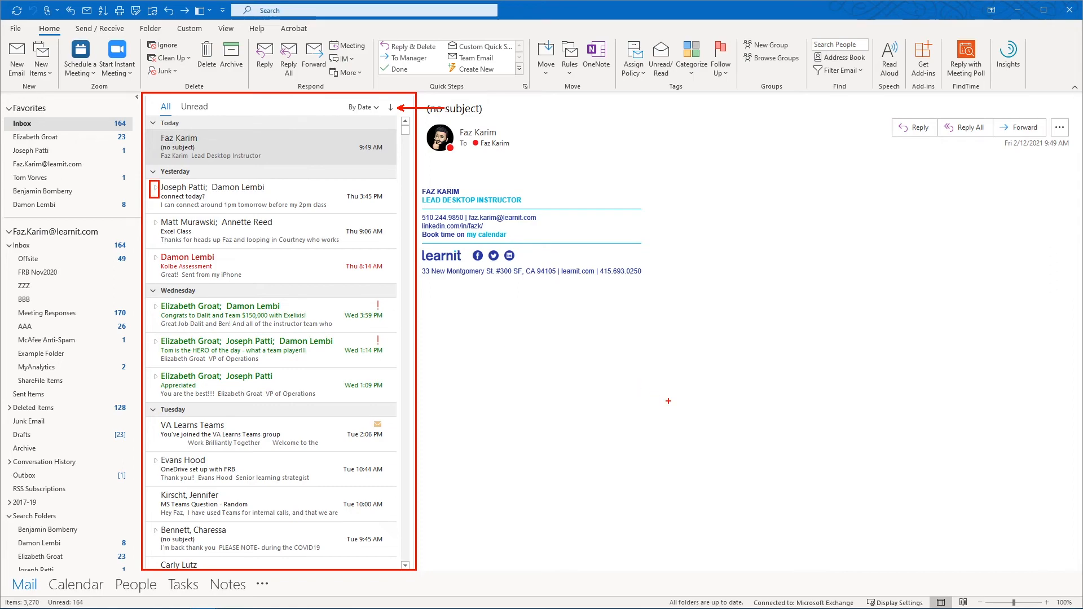
pyautogui.press('Escape')
pyautogui.hotkey('ctrl', '2')
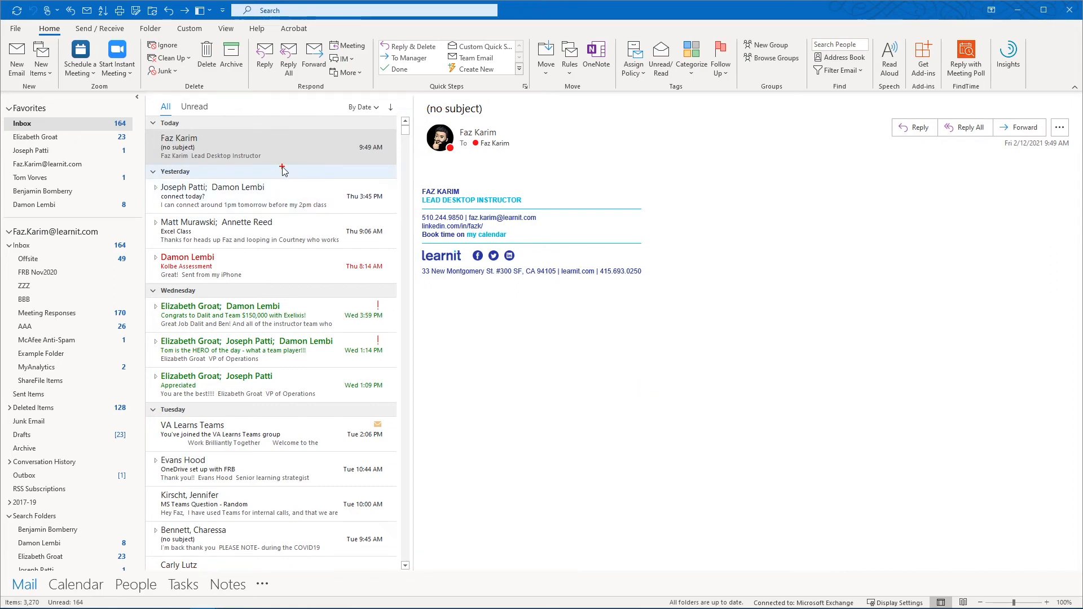
pyautogui.moveTo(276, 167)
pyautogui.mouseDown()
pyautogui.moveTo(308, 93)
pyautogui.moveTo(253, 38)
pyautogui.mouseUp()
pyautogui.press('Escape')
# Bring up the View tab's layout commands for the Inbox
pyautogui.click(227, 33)
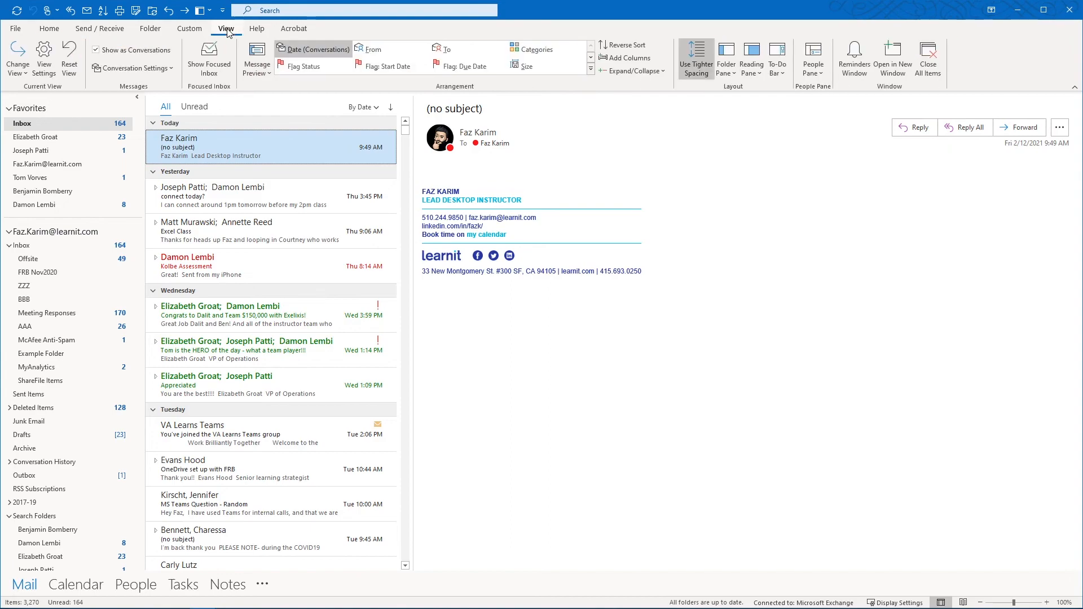
pyautogui.hotkey('ctrl', '2')
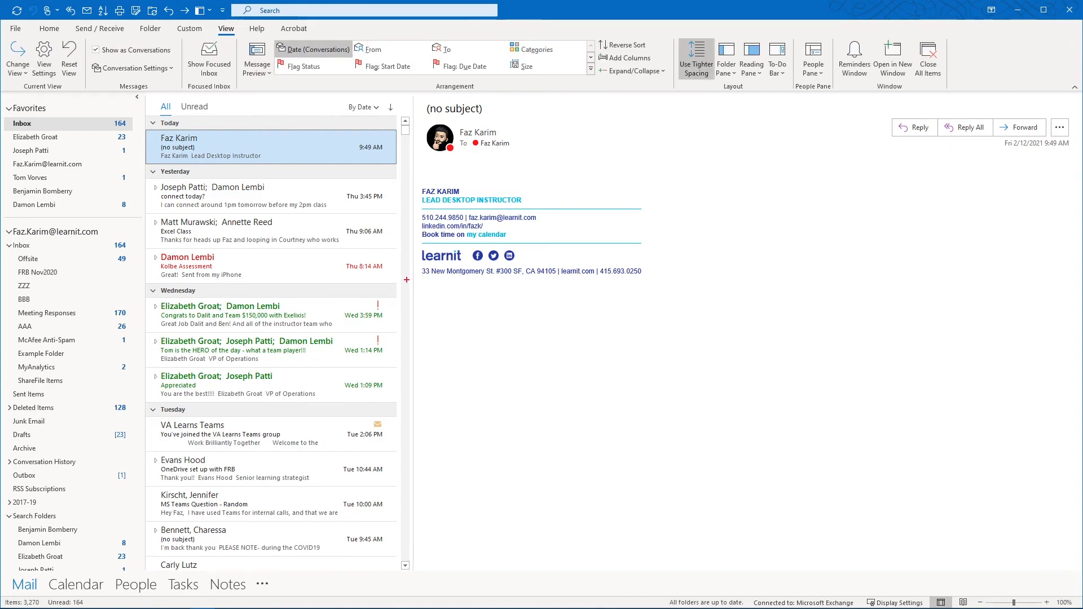
pyautogui.moveTo(401, 275); pyautogui.dragTo(479, 307)
pyautogui.moveTo(401, 313)
pyautogui.mouseDown()
pyautogui.moveTo(450, 331)
pyautogui.moveTo(465, 406)
pyautogui.mouseUp()
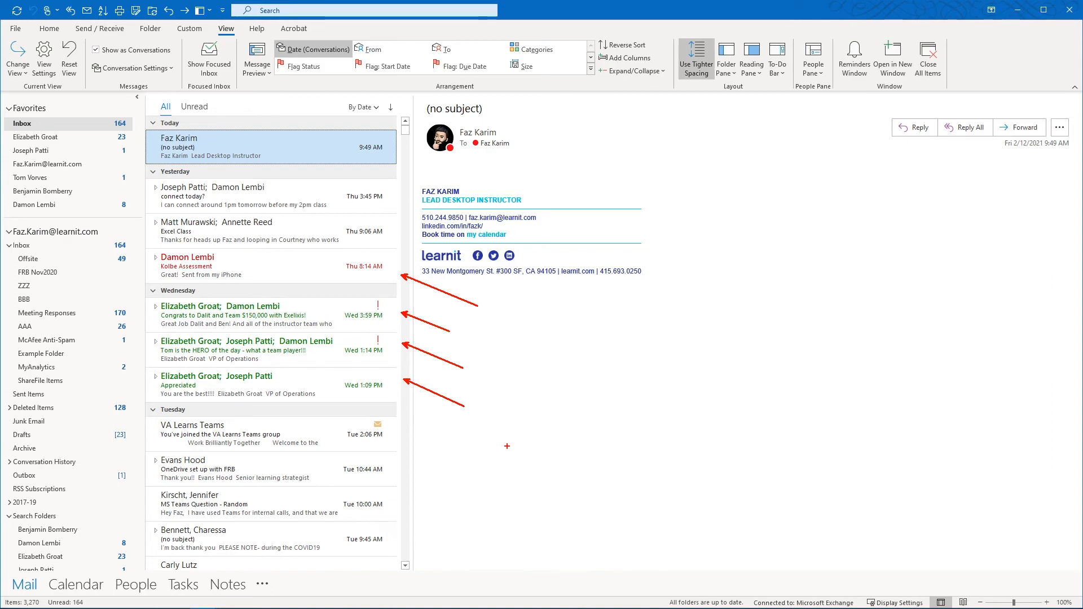
pyautogui.press('Escape')
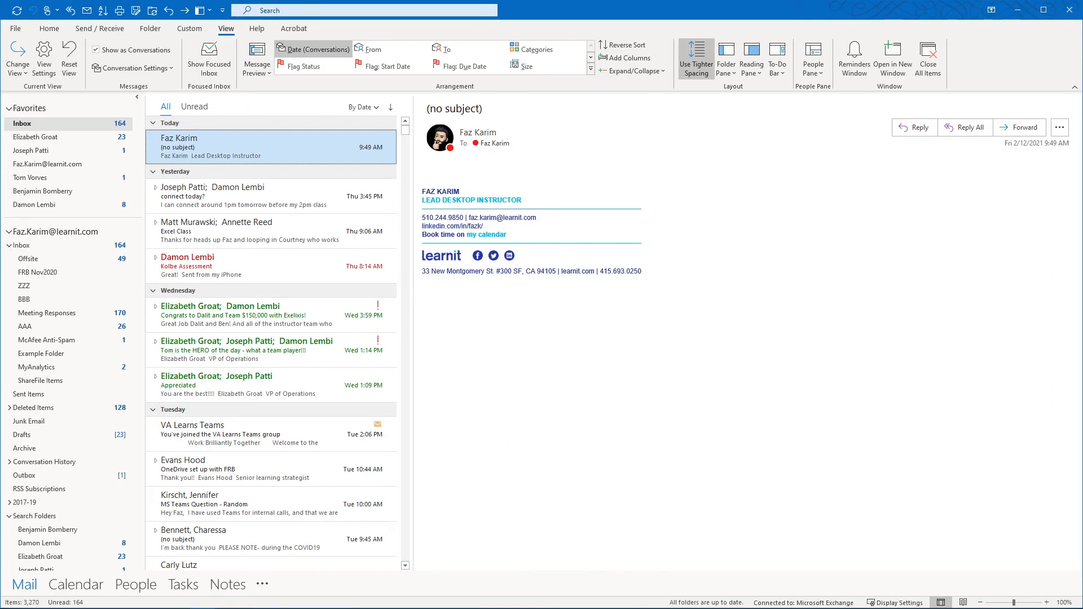
pyautogui.moveTo(237, 35); pyautogui.dragTo(277, 69)
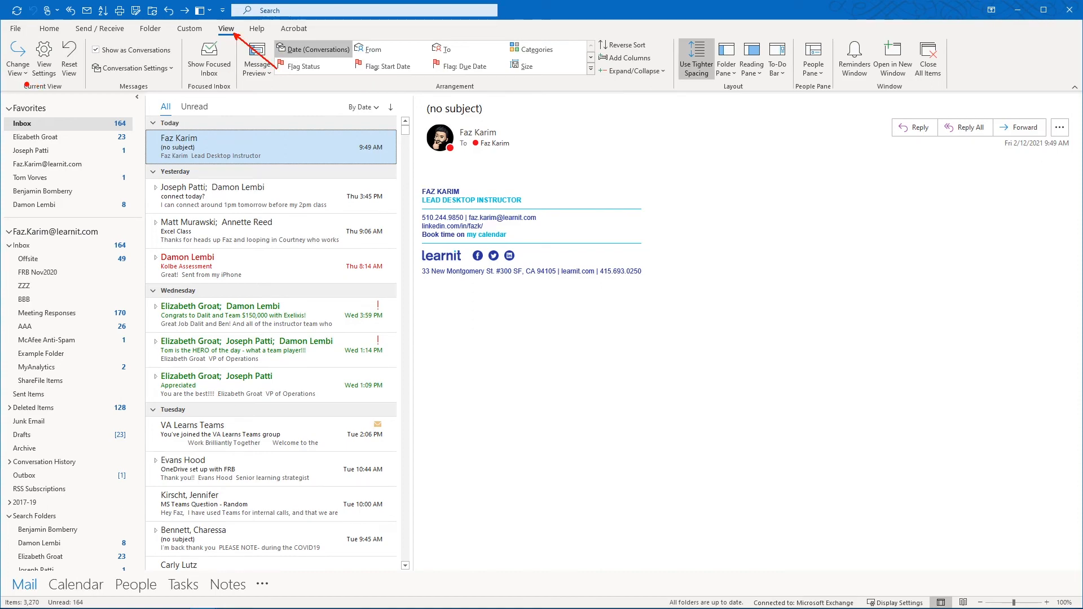
pyautogui.moveTo(24, 83); pyautogui.dragTo(36, 120)
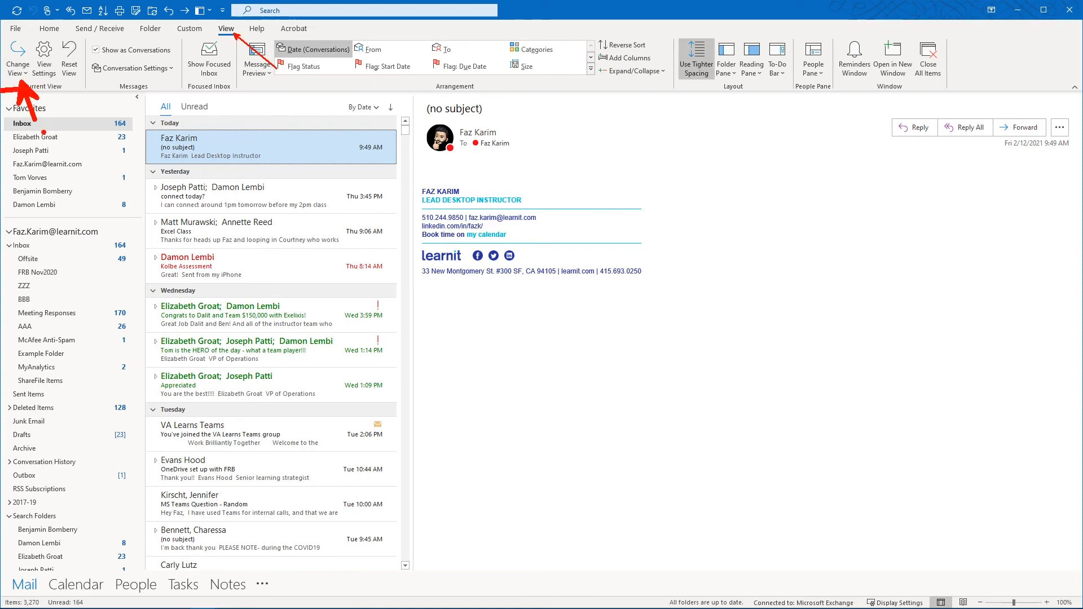
pyautogui.press('Escape')
# Switch the Inbox to the Single view, then Preview, then back to Compact
pyautogui.click(23, 68)
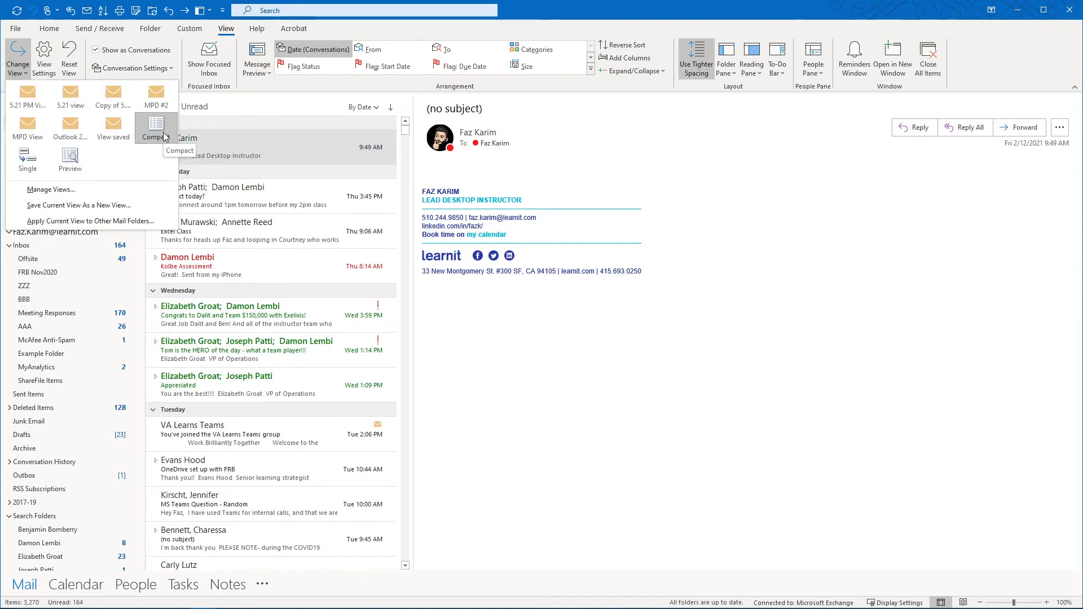
pyautogui.click(31, 163)
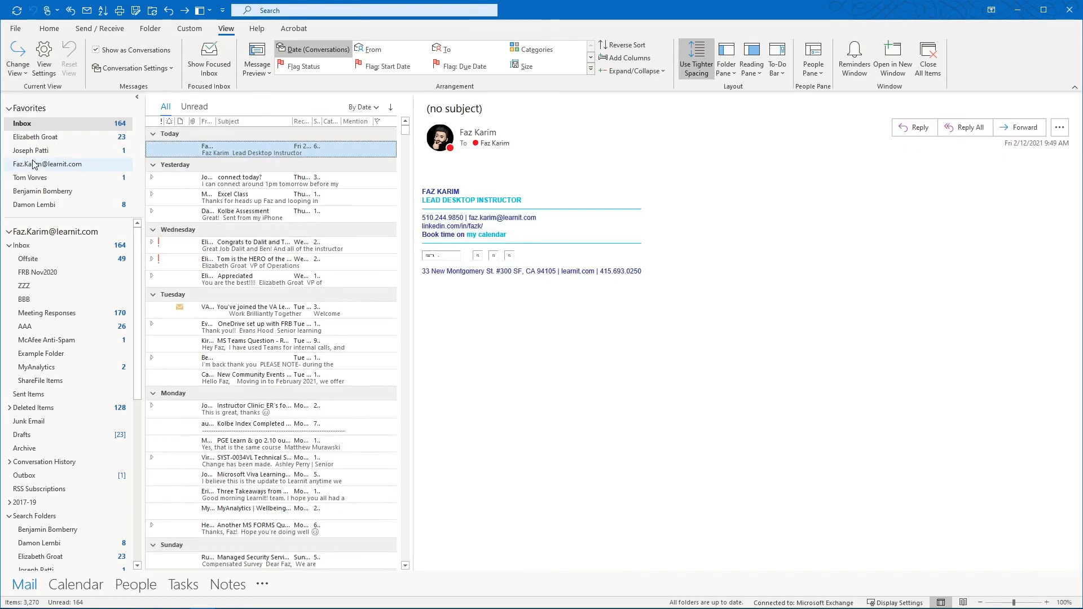
pyautogui.click(22, 68)
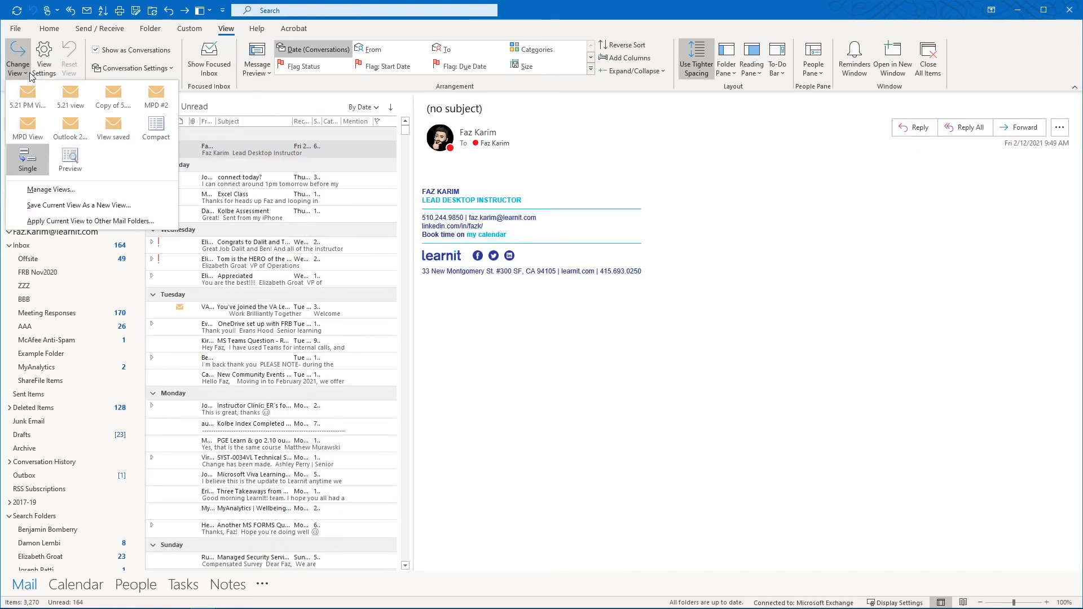
pyautogui.click(63, 160)
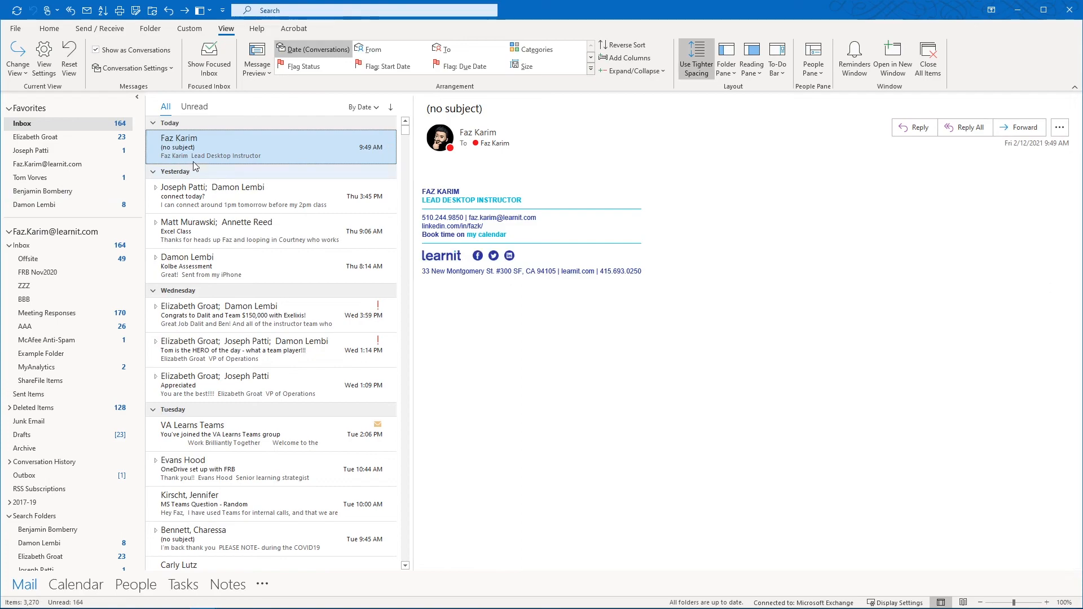
pyautogui.click(26, 75)
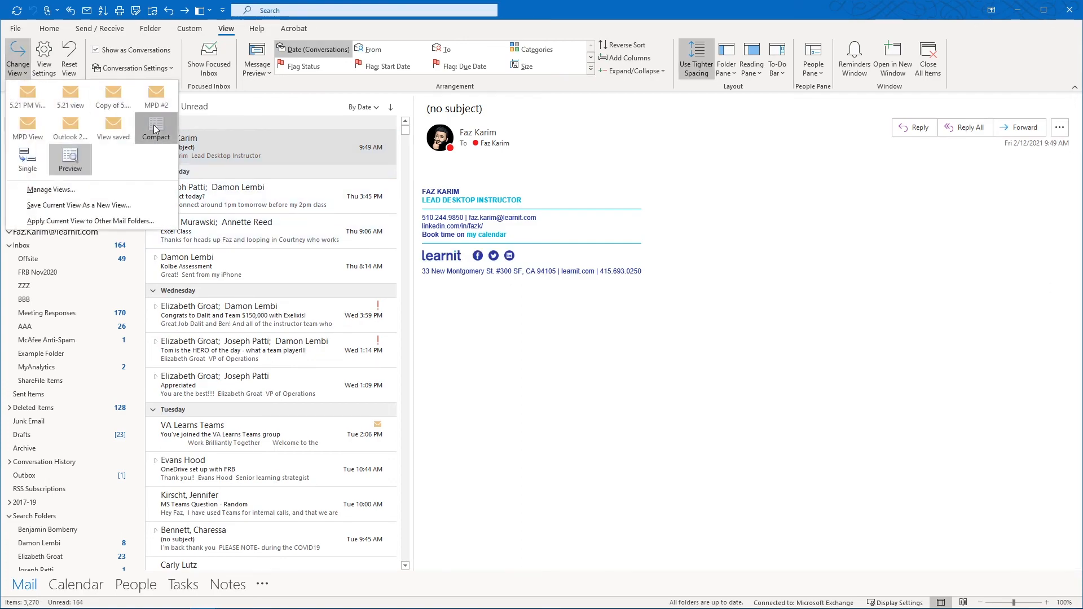
pyautogui.click(154, 124)
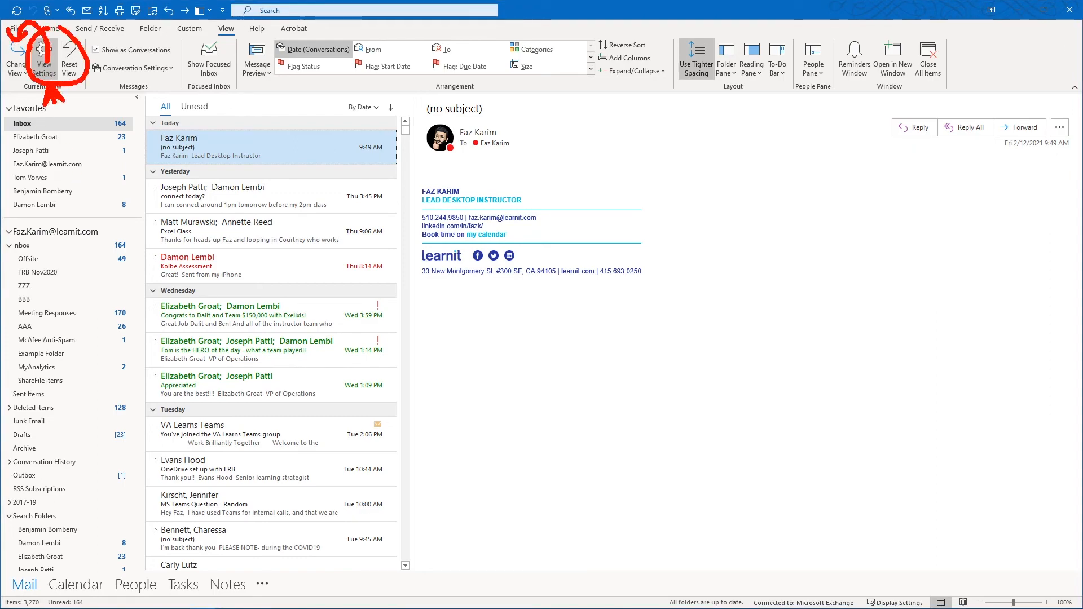
# Show the Compact view's Conditional Formatting rules, including Unread messages in 11 pt Segoe UI
pyautogui.click(45, 68)
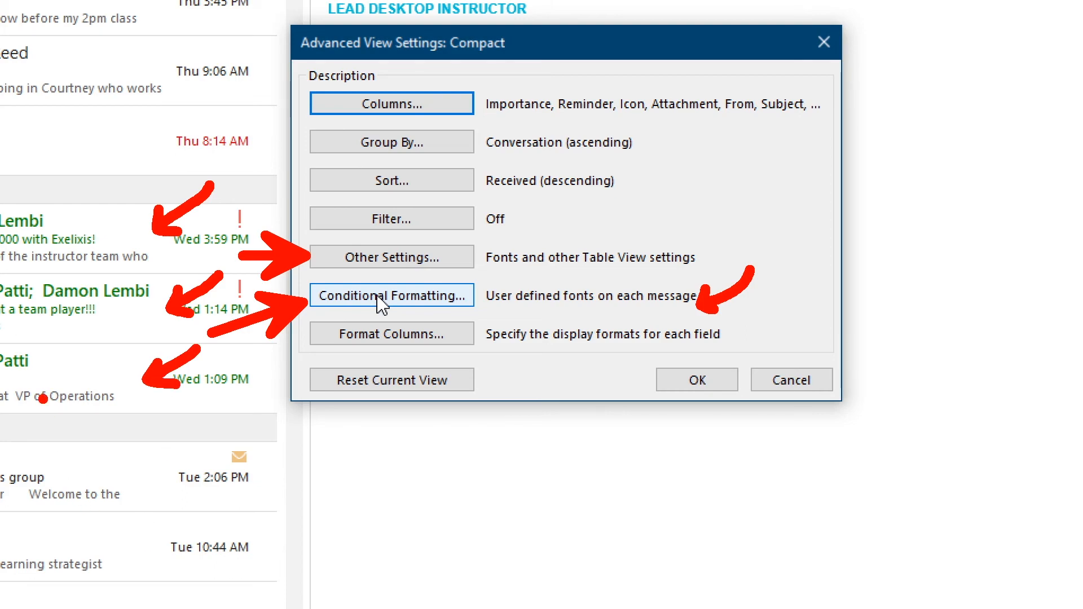
pyautogui.click(329, 304)
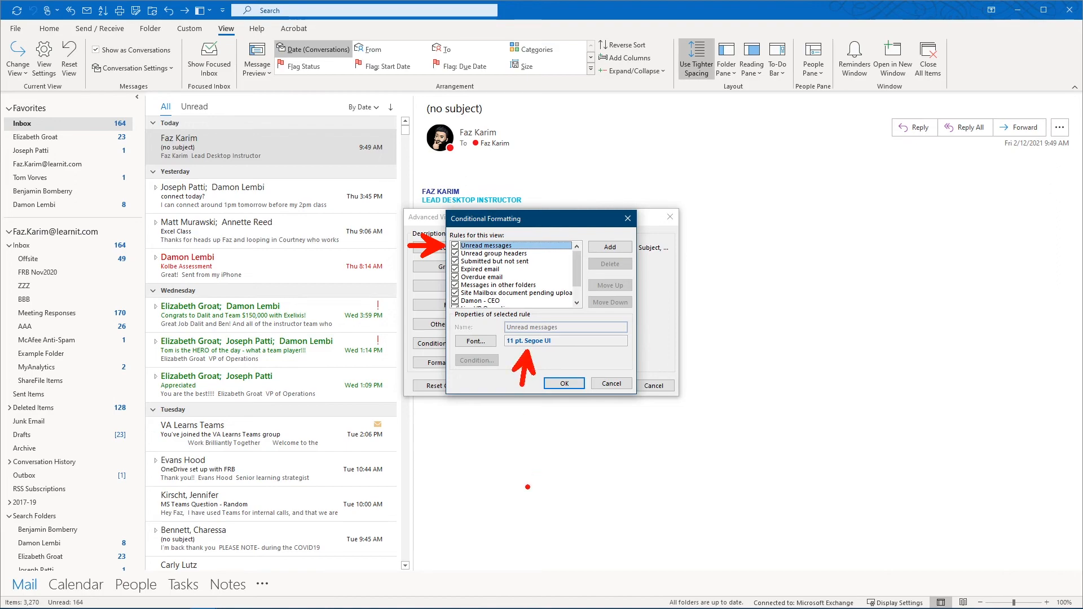
# Review the formatting rules: unread group headers, submitted not sent, overdue, and contact-specific rules
pyautogui.click(519, 255)
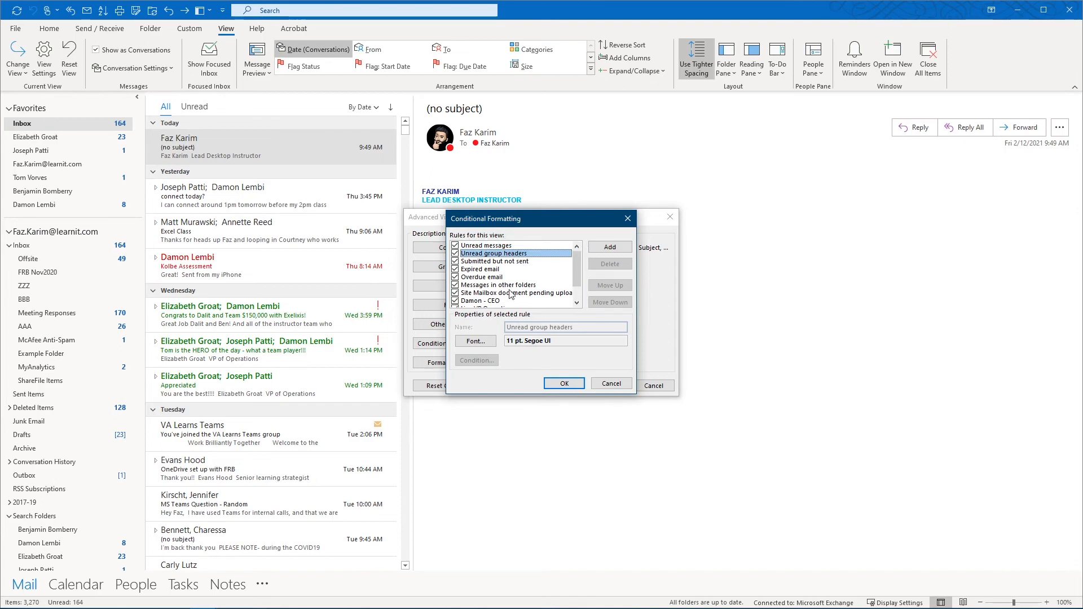
pyautogui.click(496, 262)
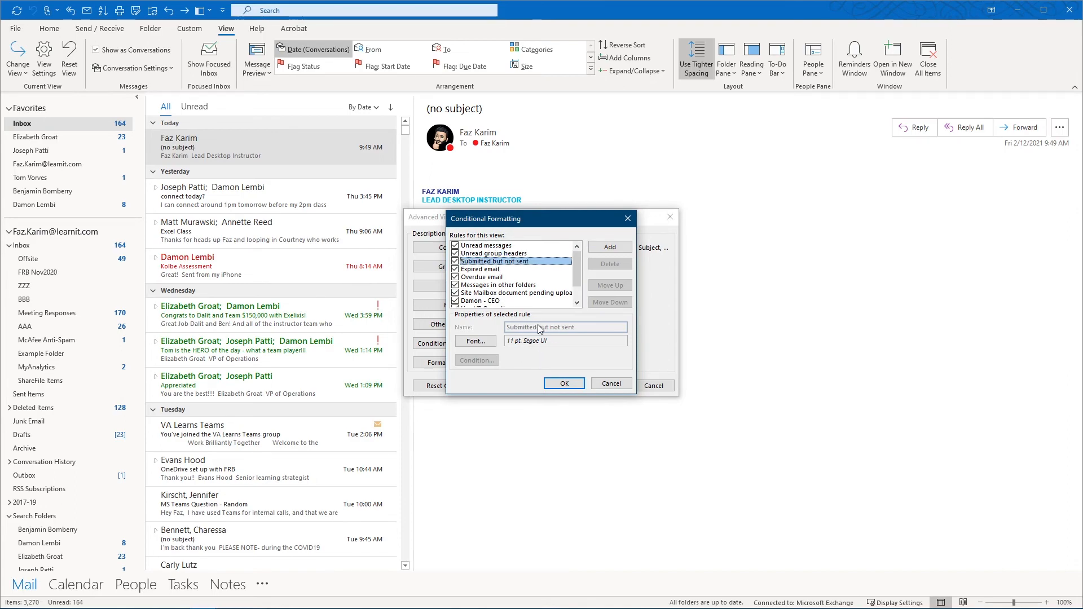
pyautogui.moveTo(577, 277); pyautogui.dragTo(576, 286)
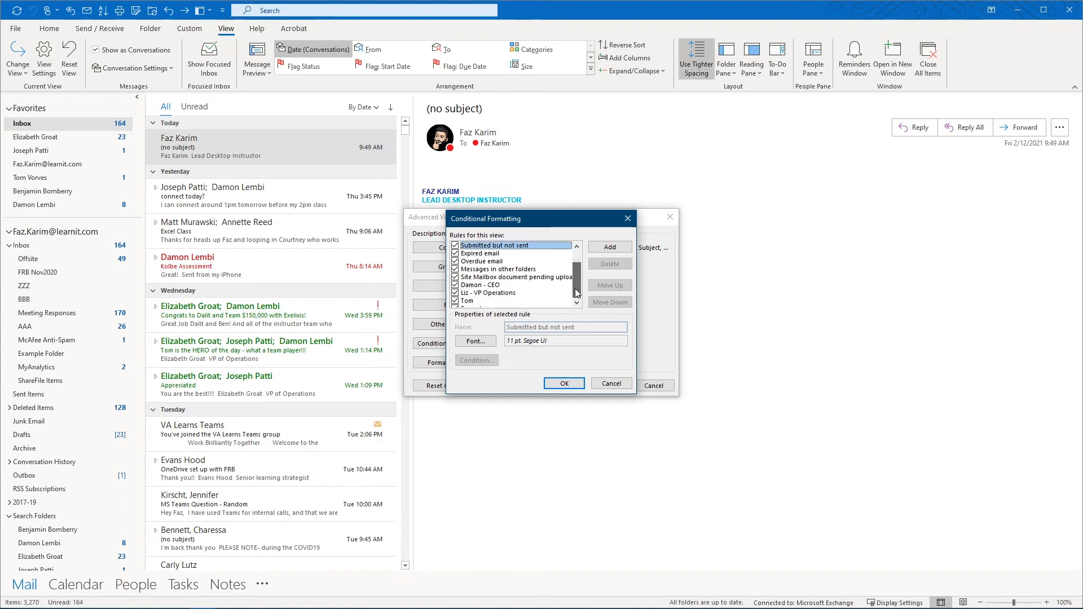
pyautogui.click(514, 261)
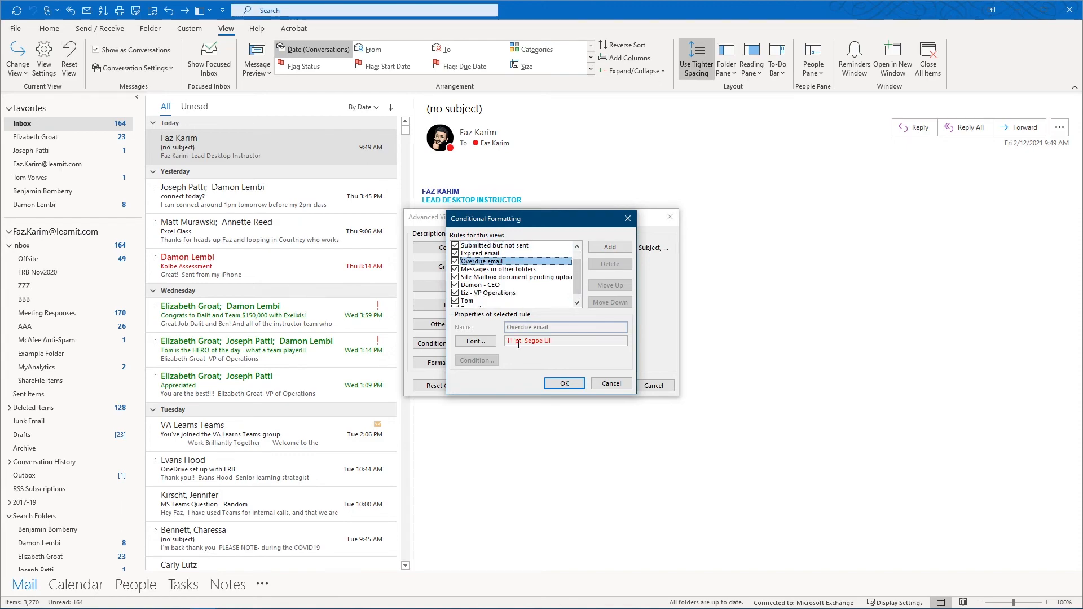
pyautogui.click(497, 285)
pyautogui.hotkey('ctrl', '2')
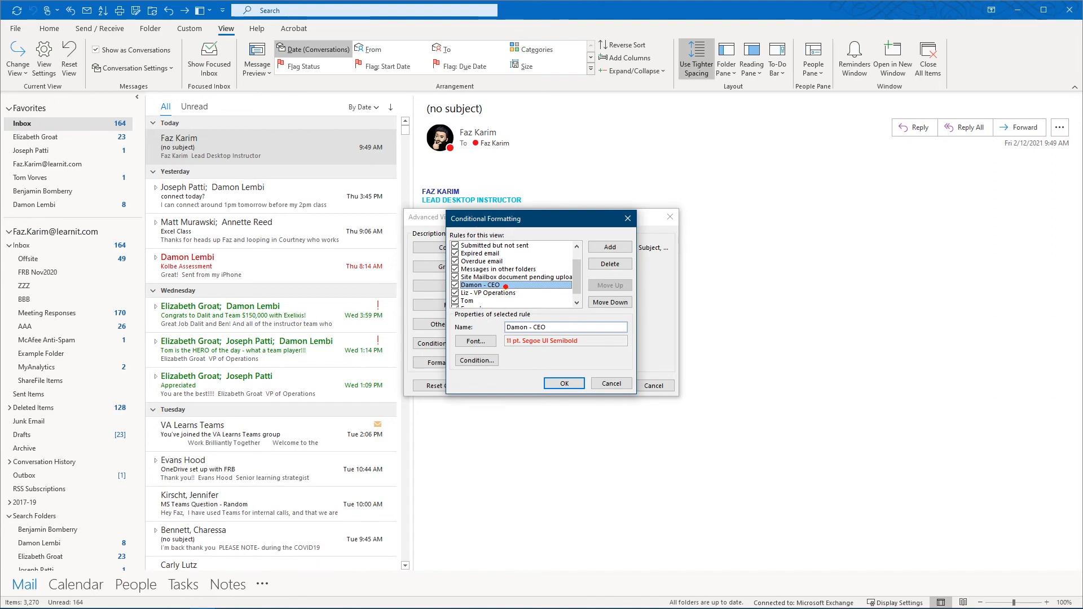
pyautogui.click(500, 294)
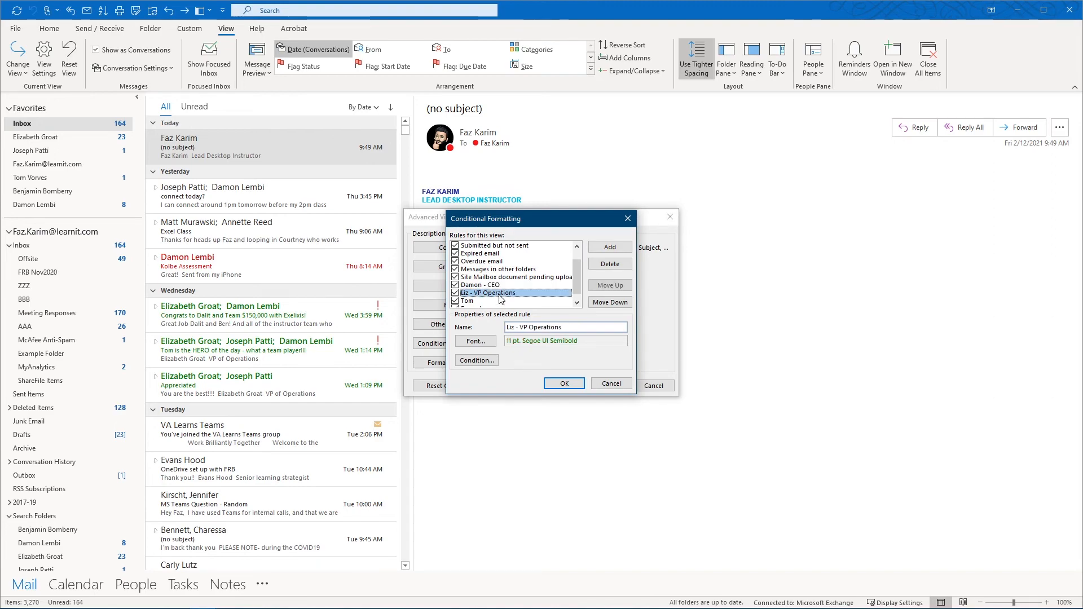
pyautogui.click(474, 301)
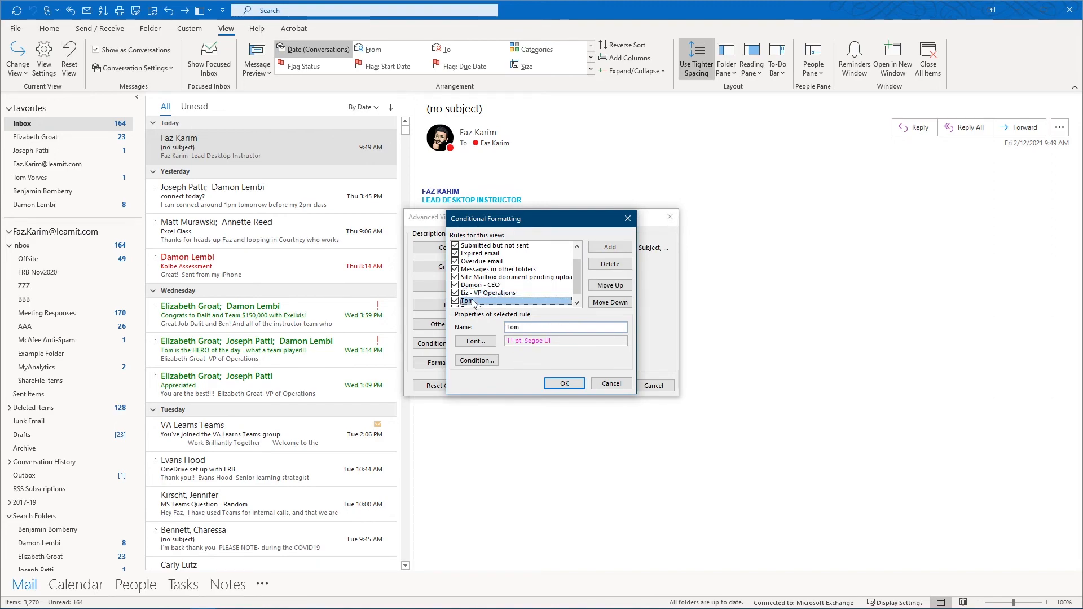
pyautogui.moveTo(577, 275); pyautogui.dragTo(576, 285)
# Delete the Example rule and close both view settings dialogs
pyautogui.click(536, 301)
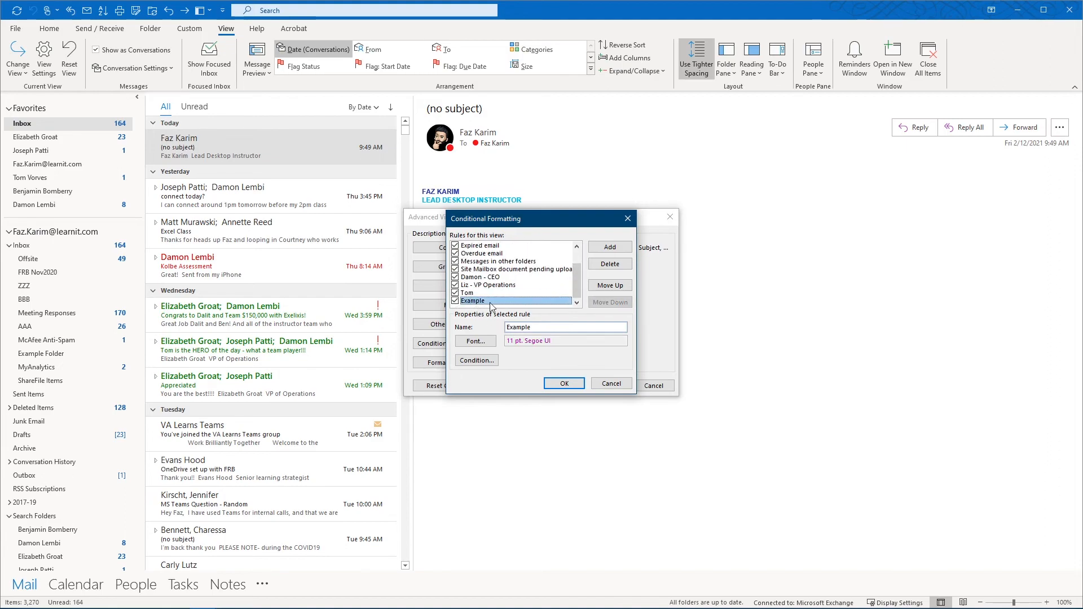
pyautogui.click(605, 266)
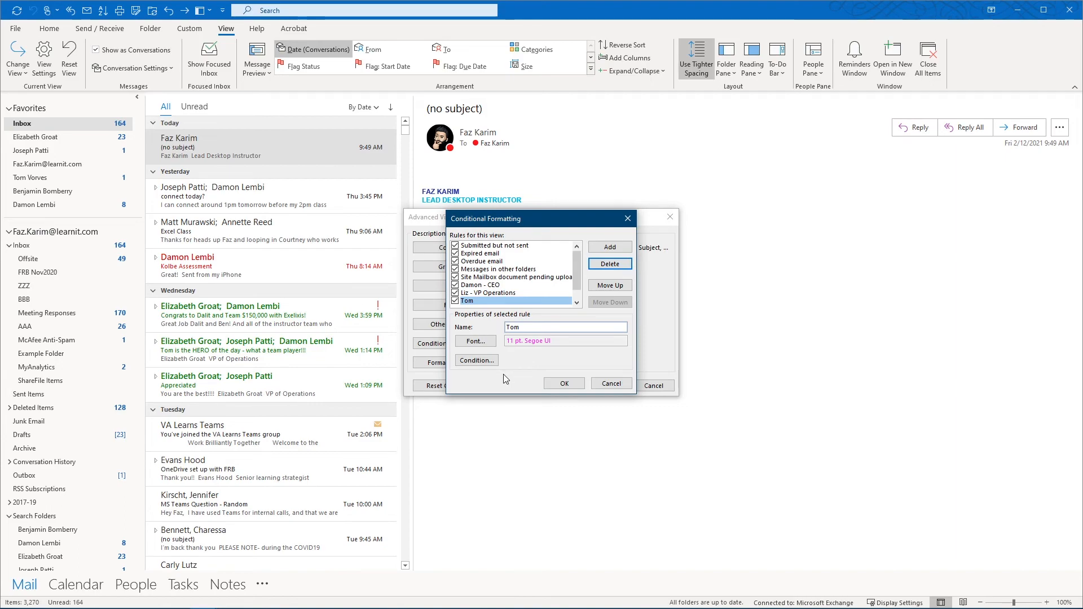
pyautogui.click(628, 218)
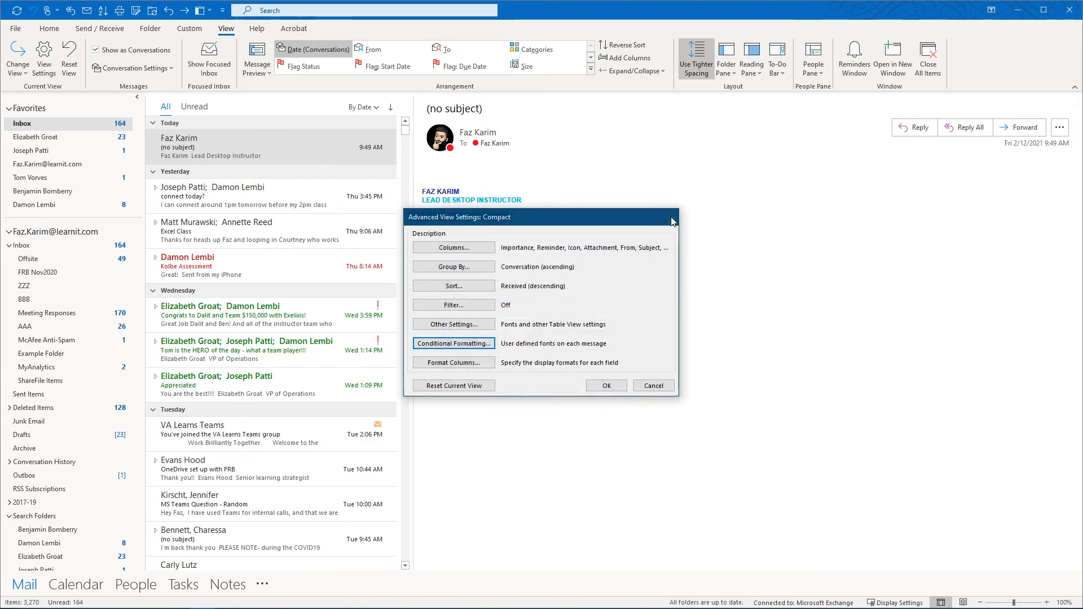
pyautogui.click(673, 220)
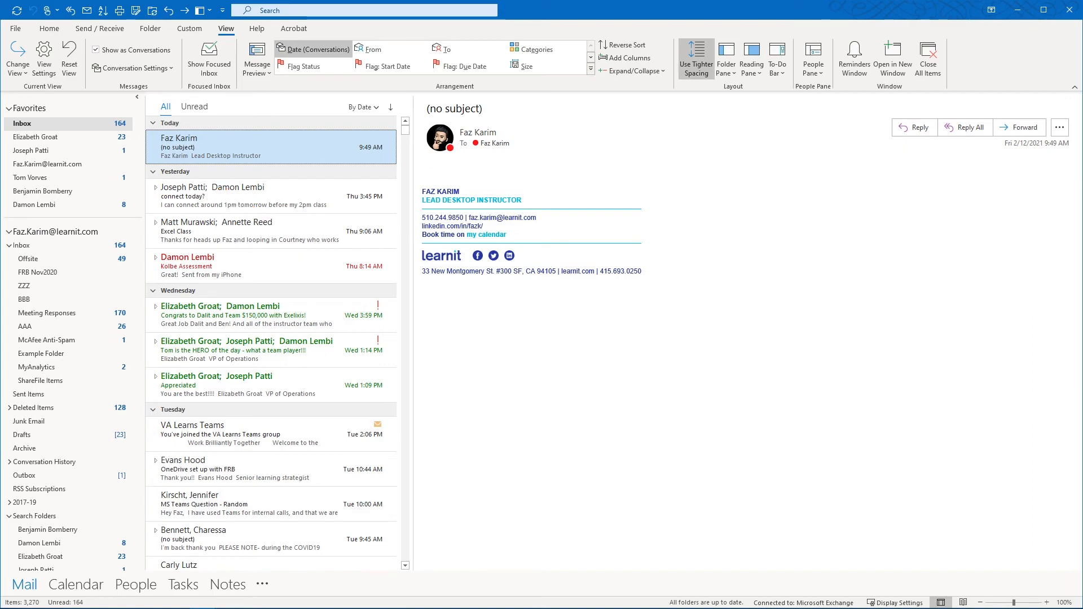
# Add a conditional formatting rule named 'Joe' with its font colour set to Teal
pyautogui.click(44, 68)
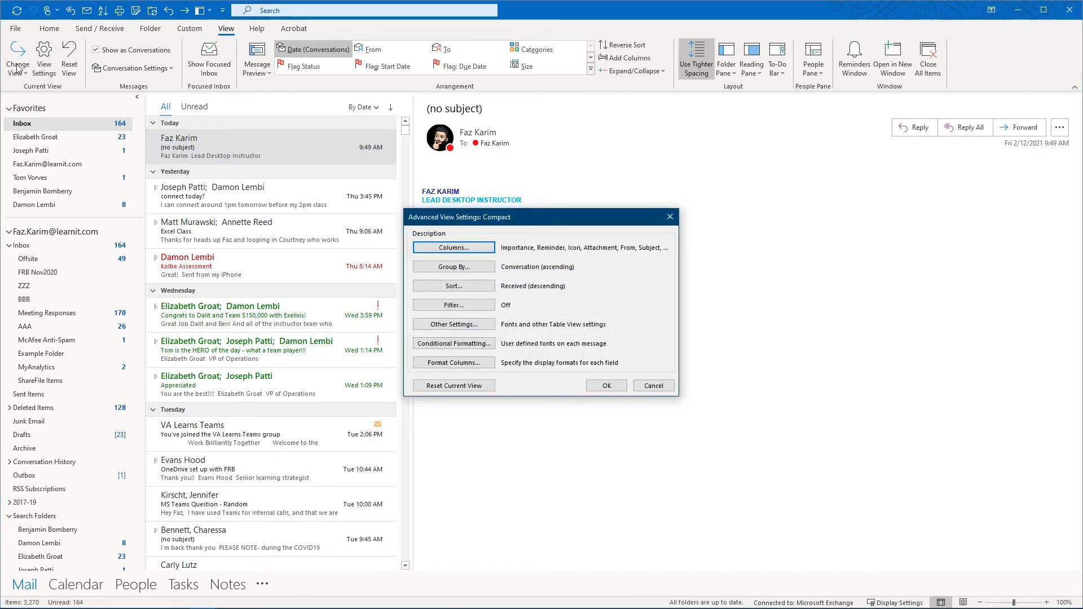
pyautogui.click(468, 346)
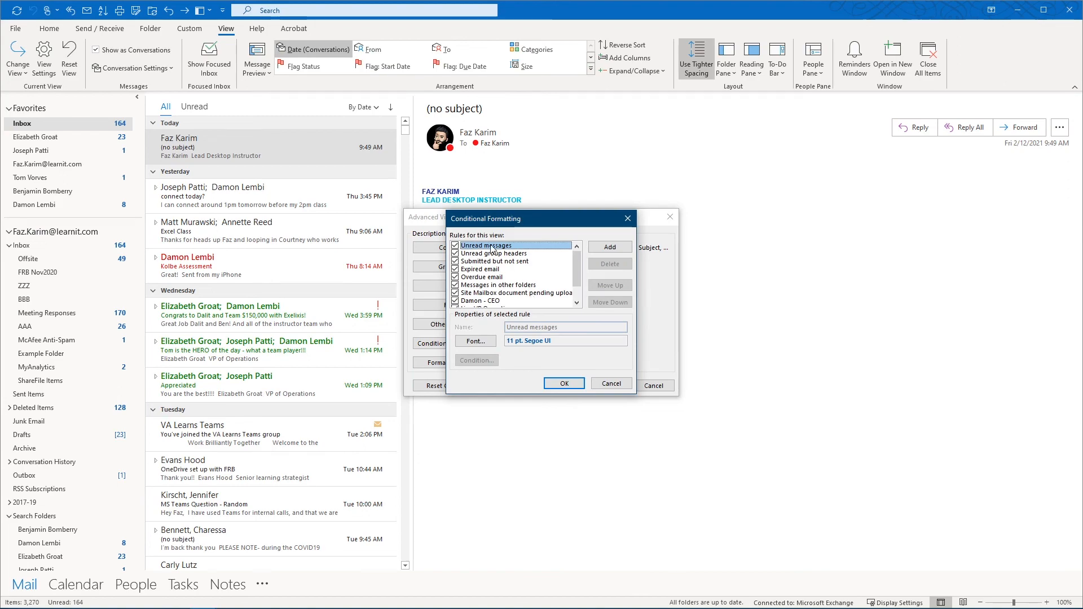
pyautogui.click(614, 250)
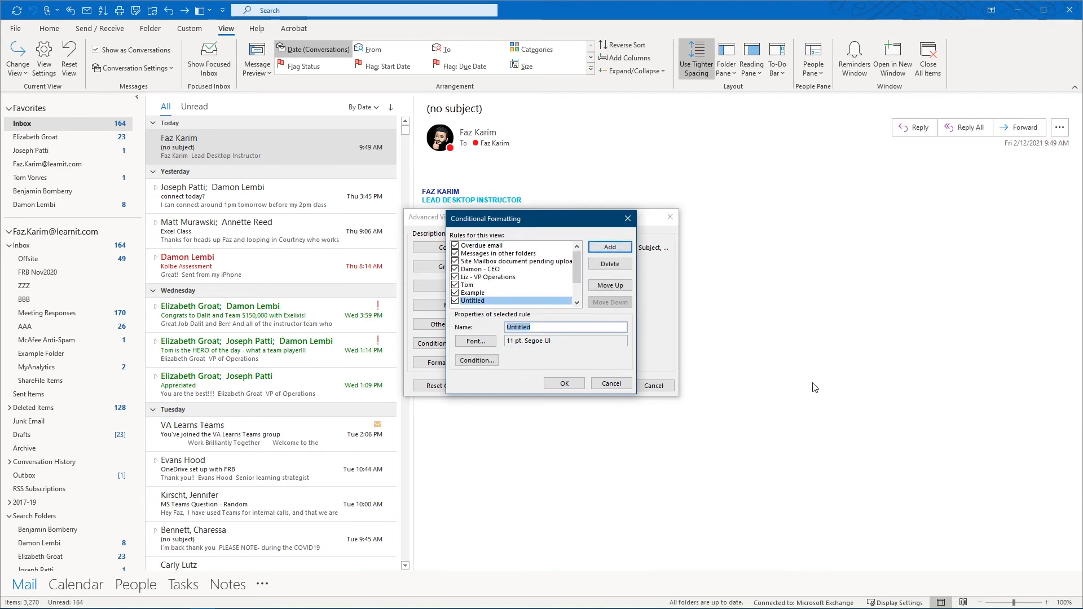
pyautogui.write('Joe')
pyautogui.click(473, 344)
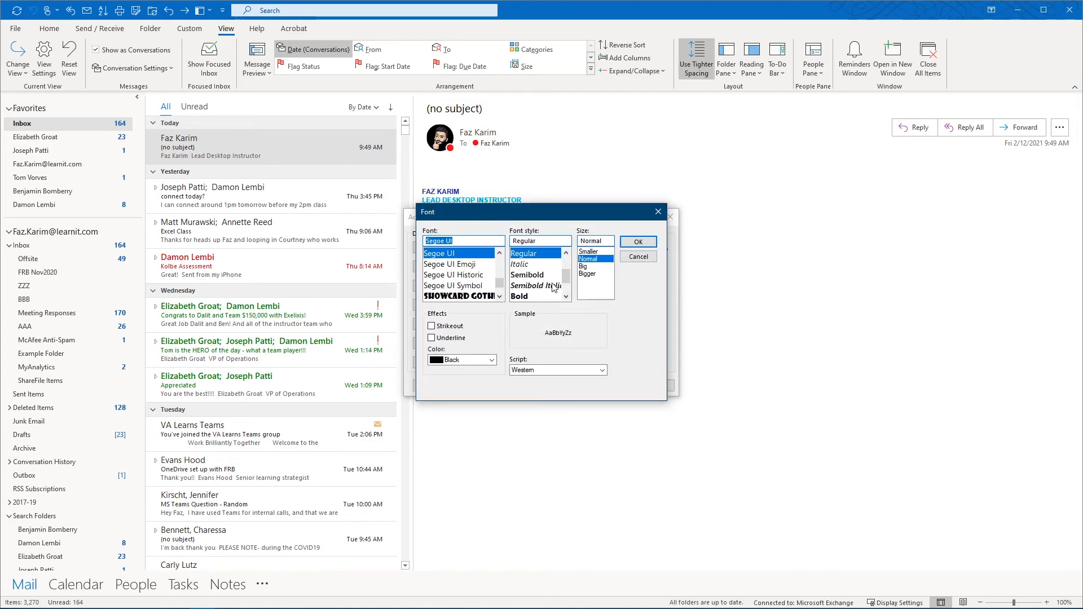
pyautogui.click(467, 362)
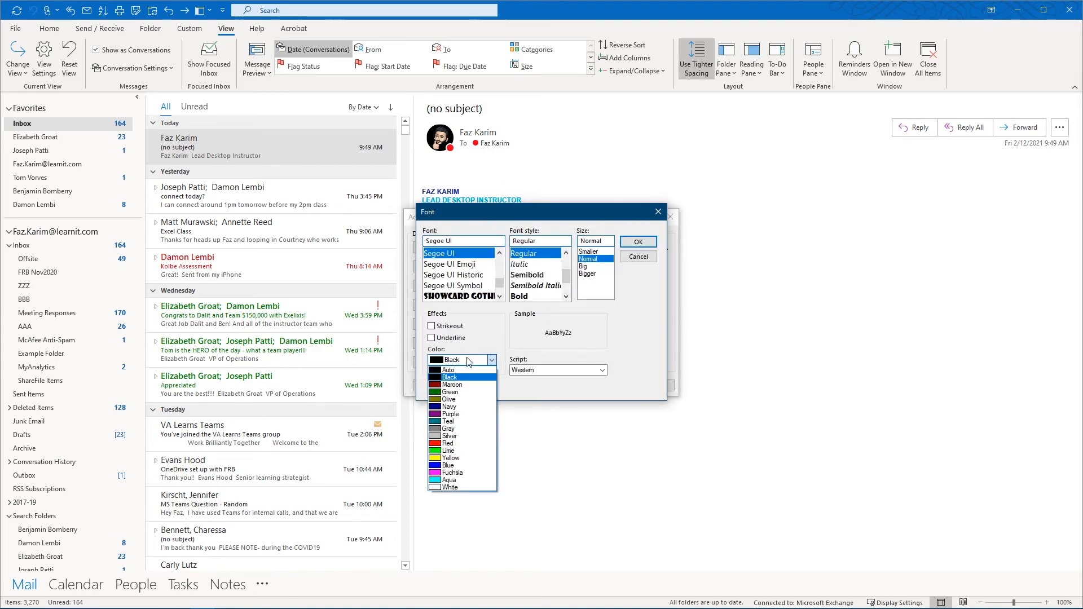
pyautogui.click(438, 424)
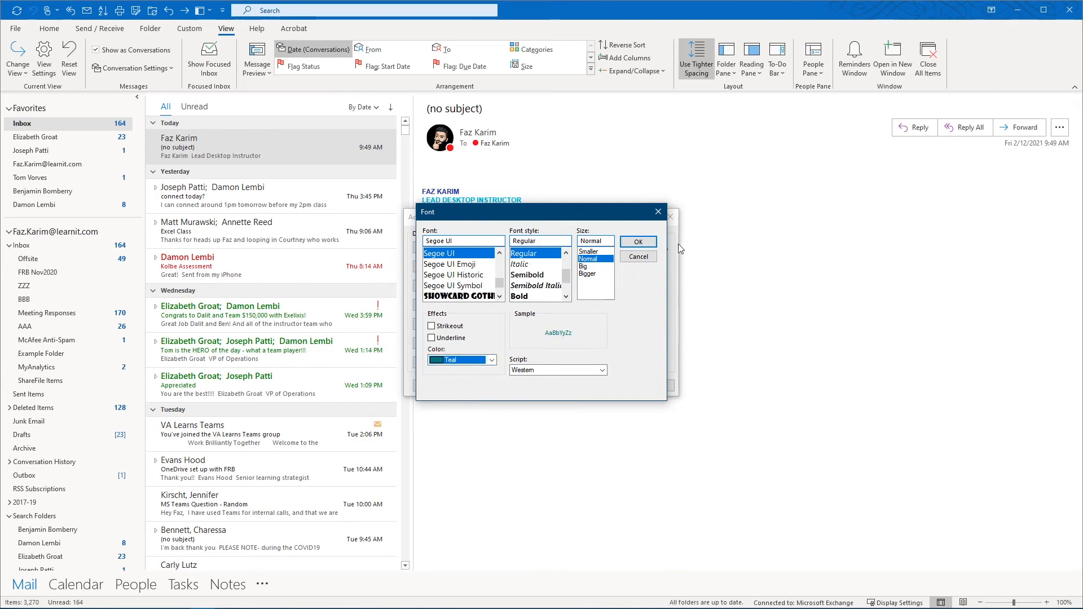
pyautogui.click(638, 242)
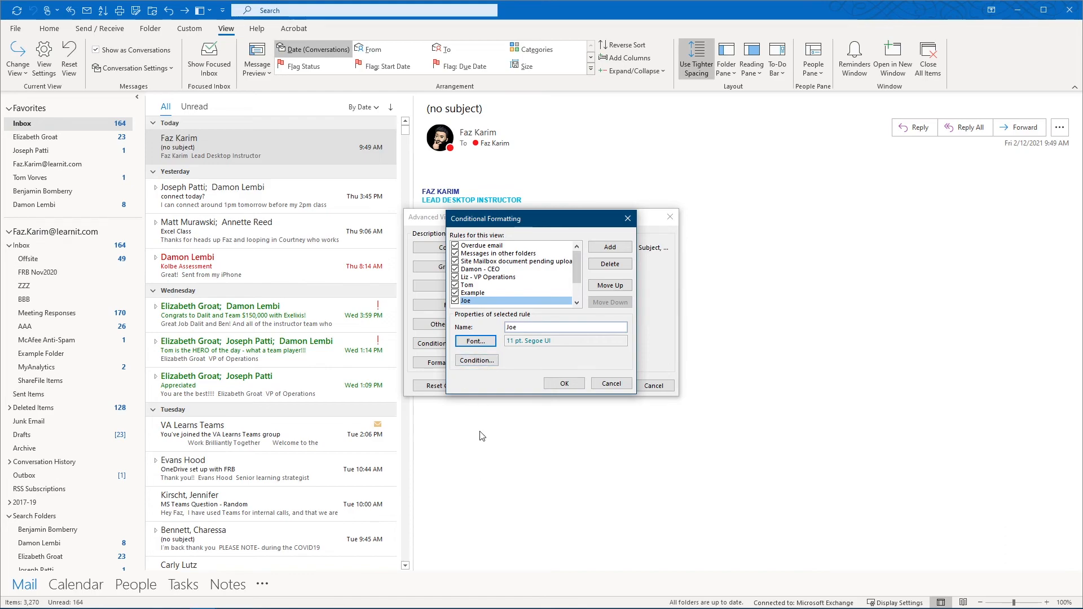
# Set the Joe rule's condition to messages From a contact picked from the address book
pyautogui.click(475, 361)
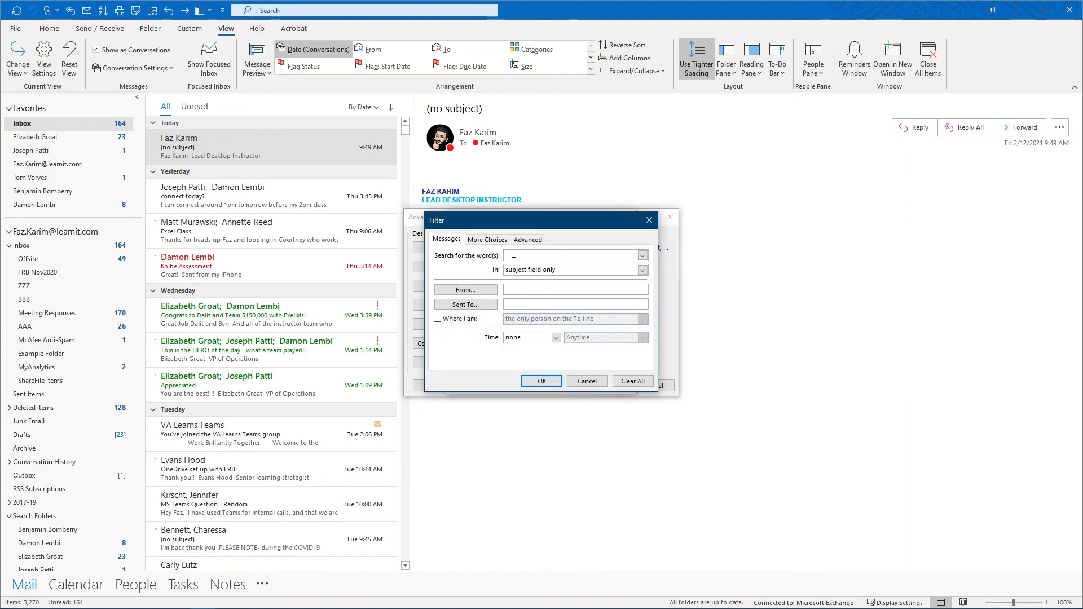
pyautogui.click(465, 290)
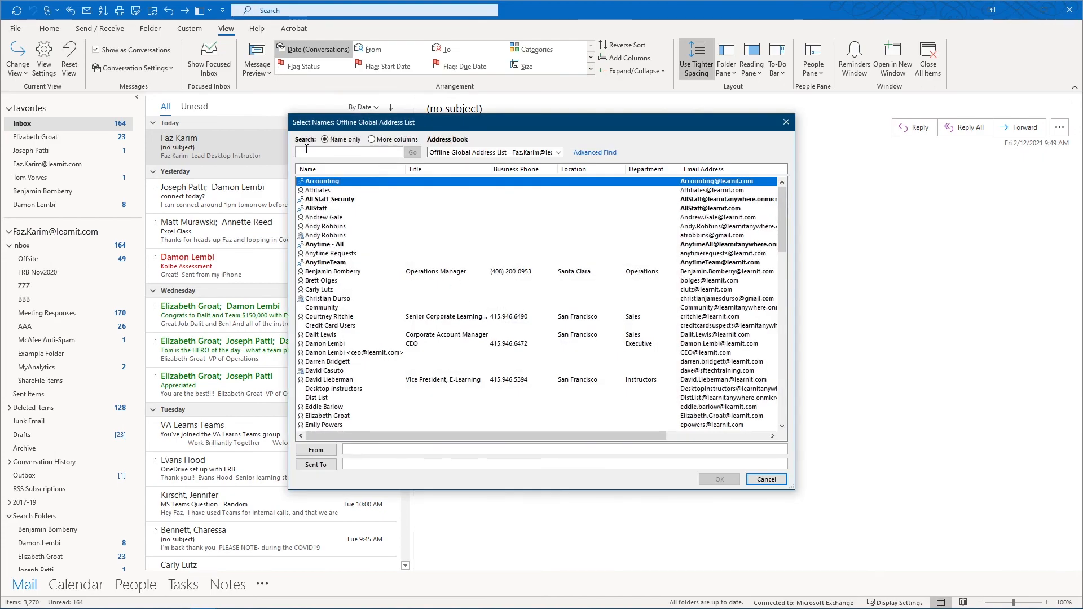
pyautogui.write('jo')
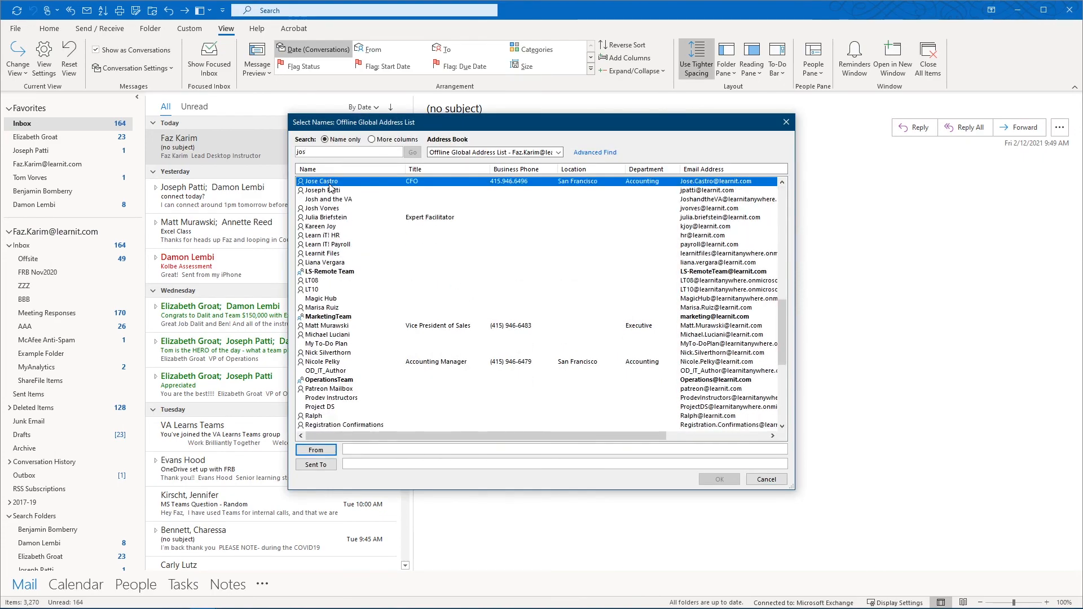
pyautogui.write('s')
pyautogui.click(316, 450)
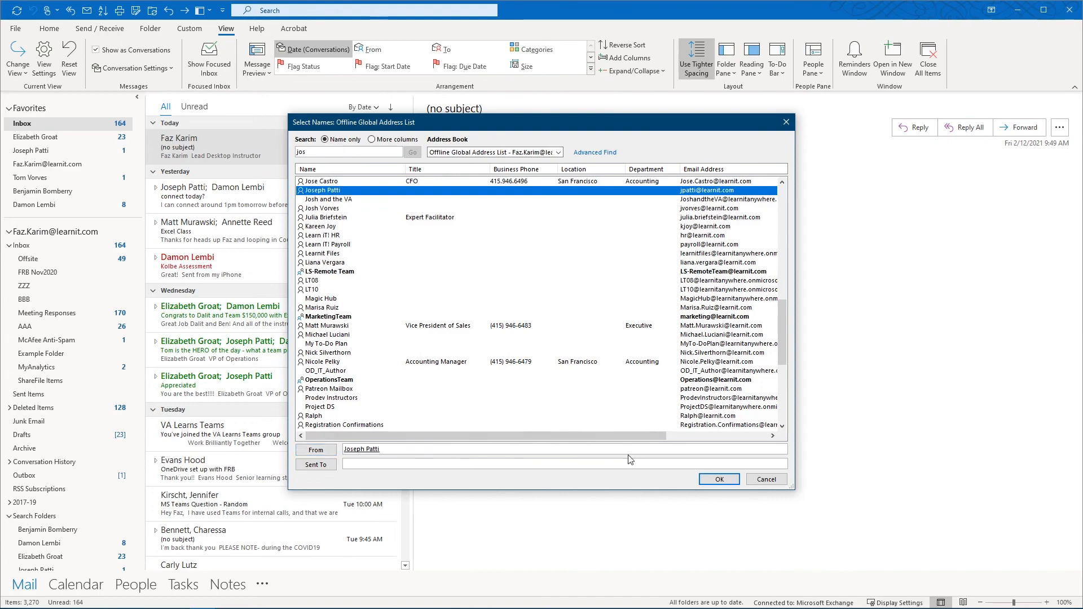
pyautogui.click(720, 479)
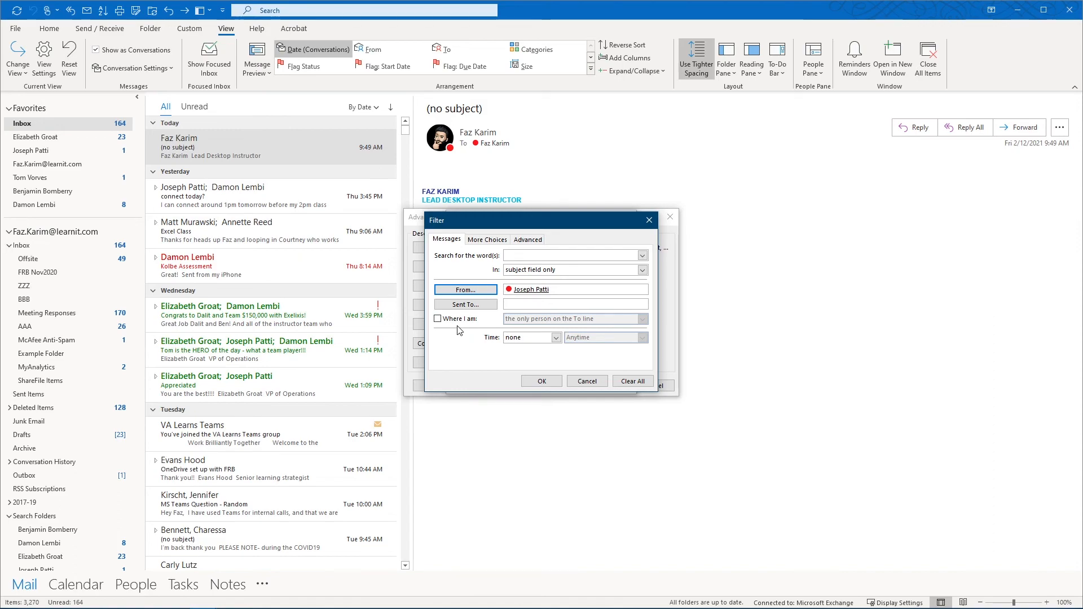
# Browse the Advanced filter fields, then confirm the From sender condition
pyautogui.click(485, 240)
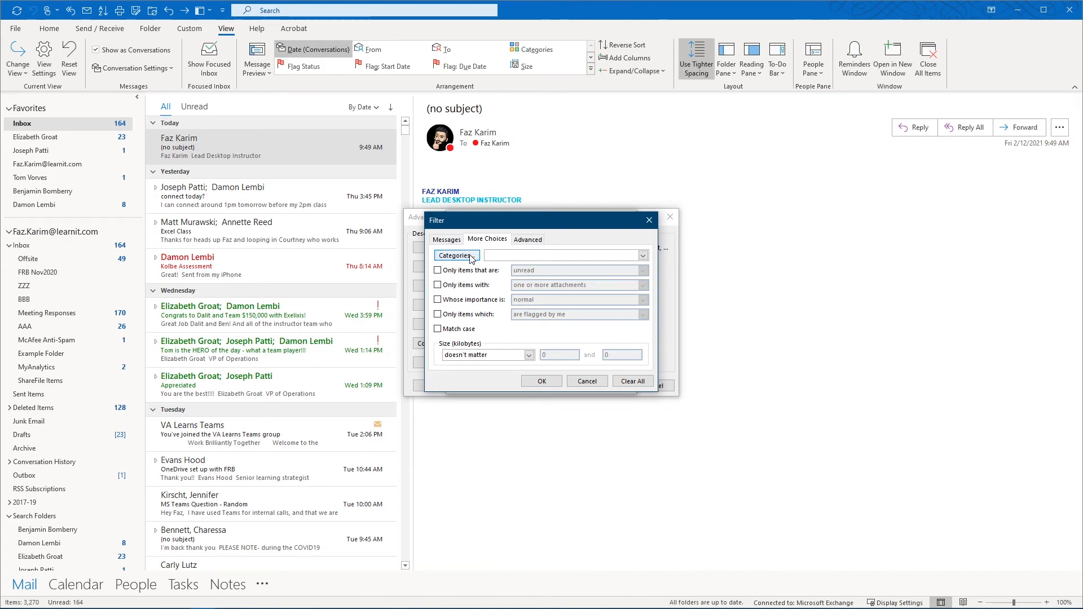
pyautogui.click(517, 242)
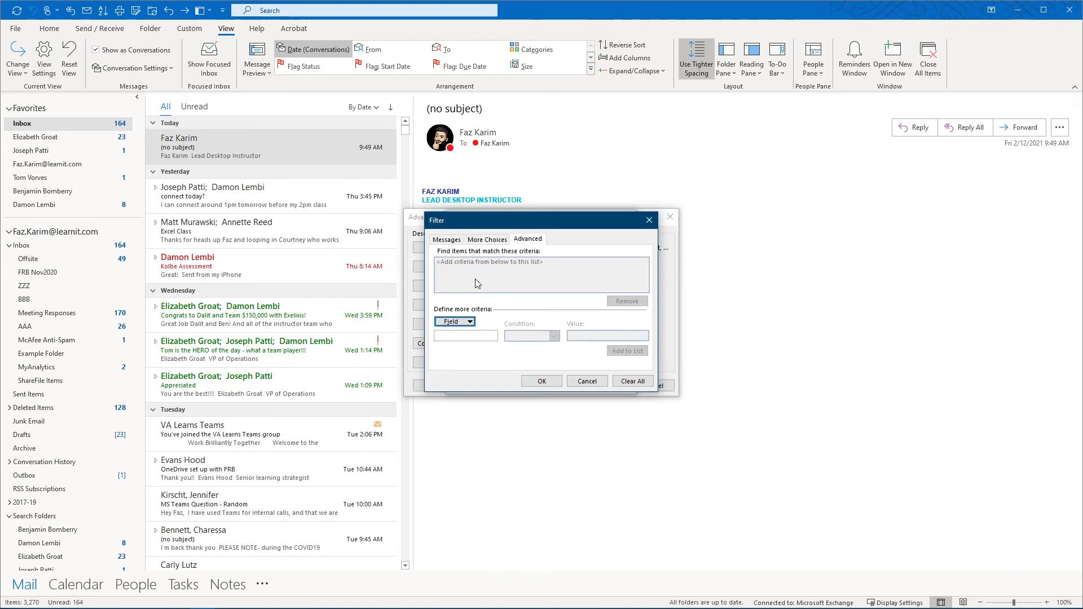
pyautogui.click(471, 322)
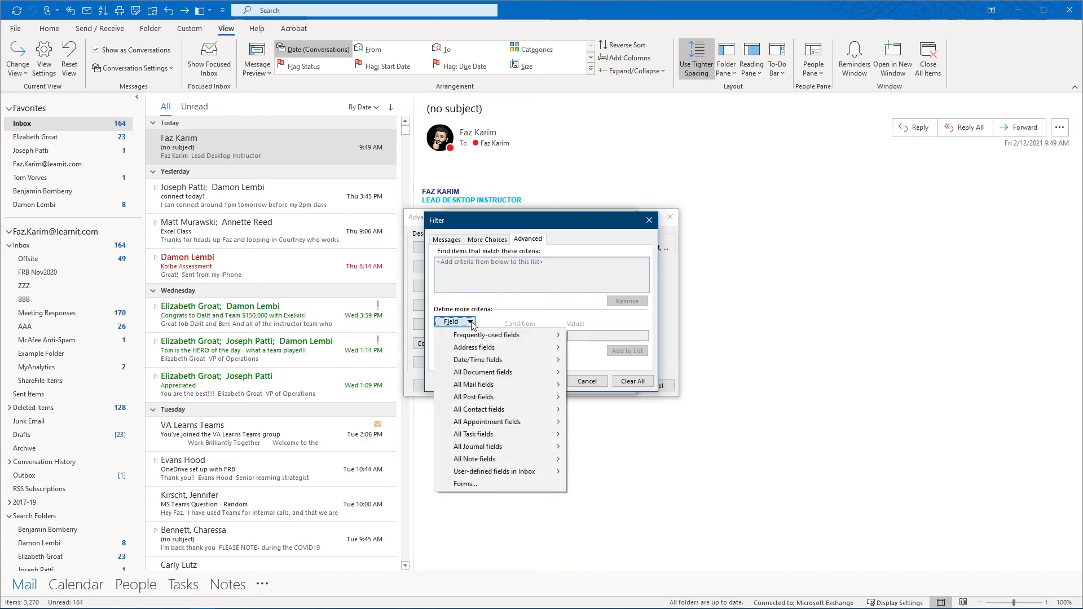
pyautogui.click(462, 243)
pyautogui.click(461, 243)
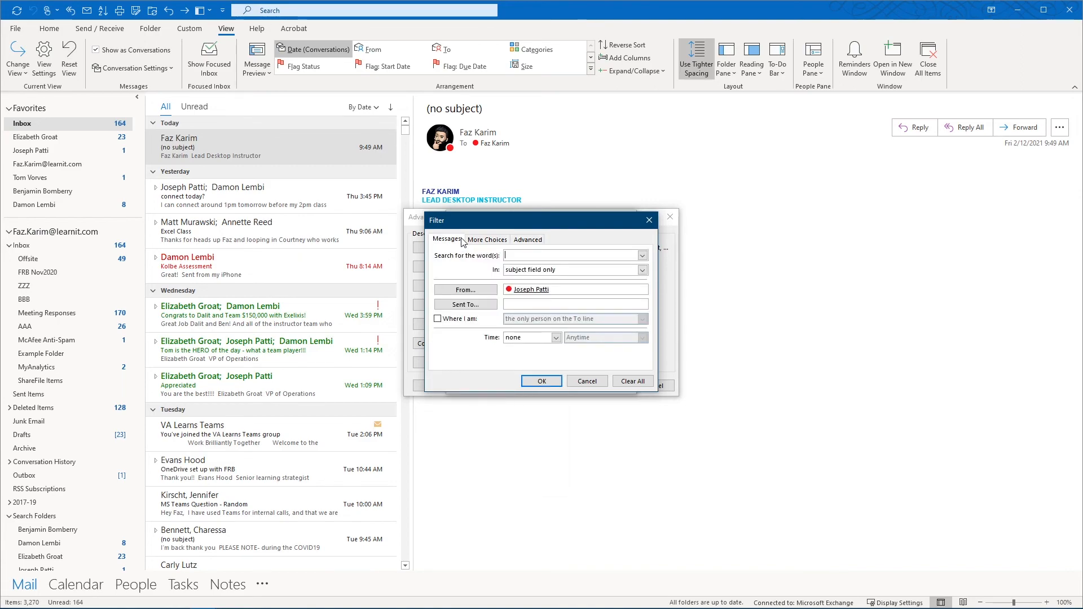
pyautogui.click(542, 382)
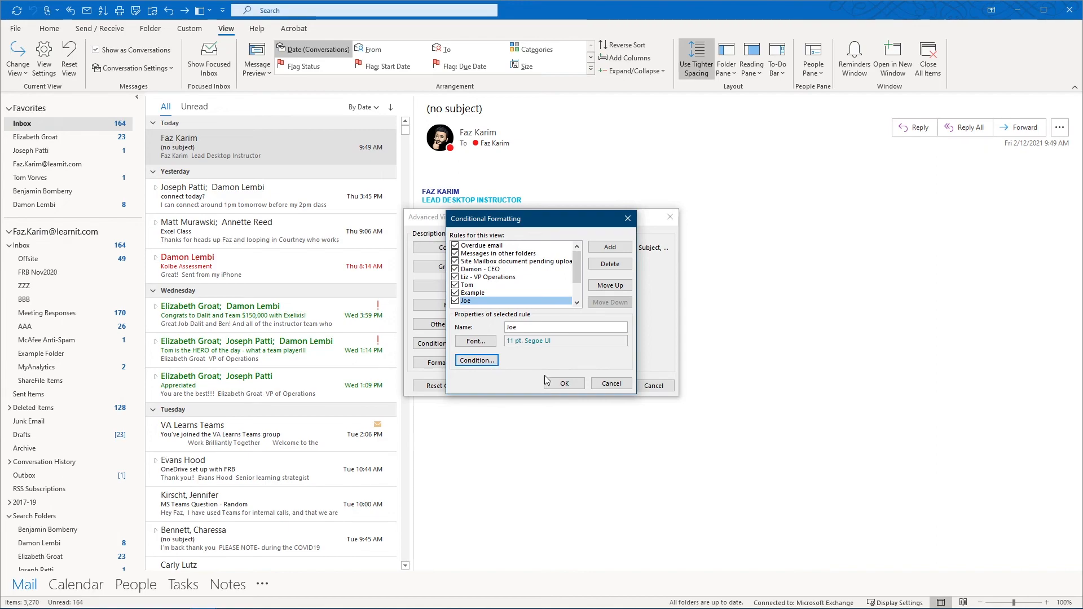
# Apply the rules so the chosen sender's conversation shows in teal, then reopen and cancel View Settings
pyautogui.click(565, 383)
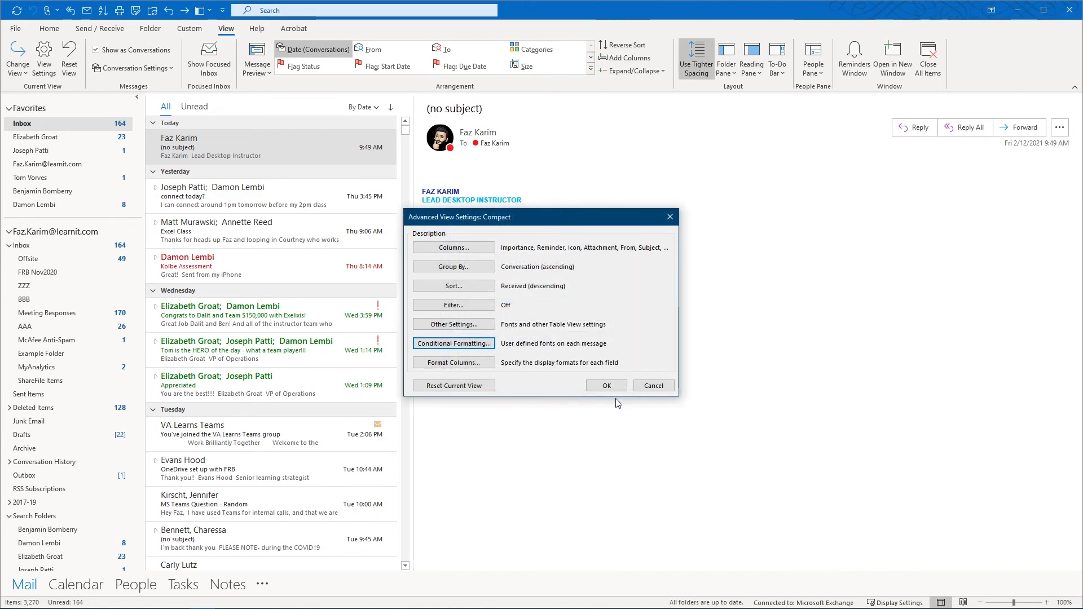
pyautogui.click(606, 387)
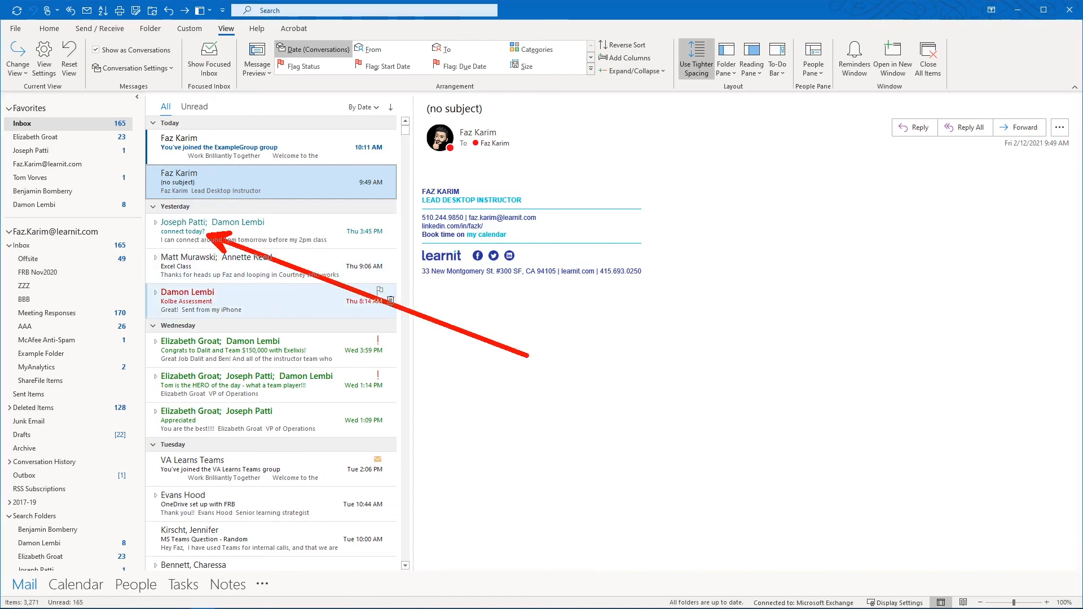
pyautogui.moveTo(156, 244); pyautogui.dragTo(319, 244)
pyautogui.press('Escape')
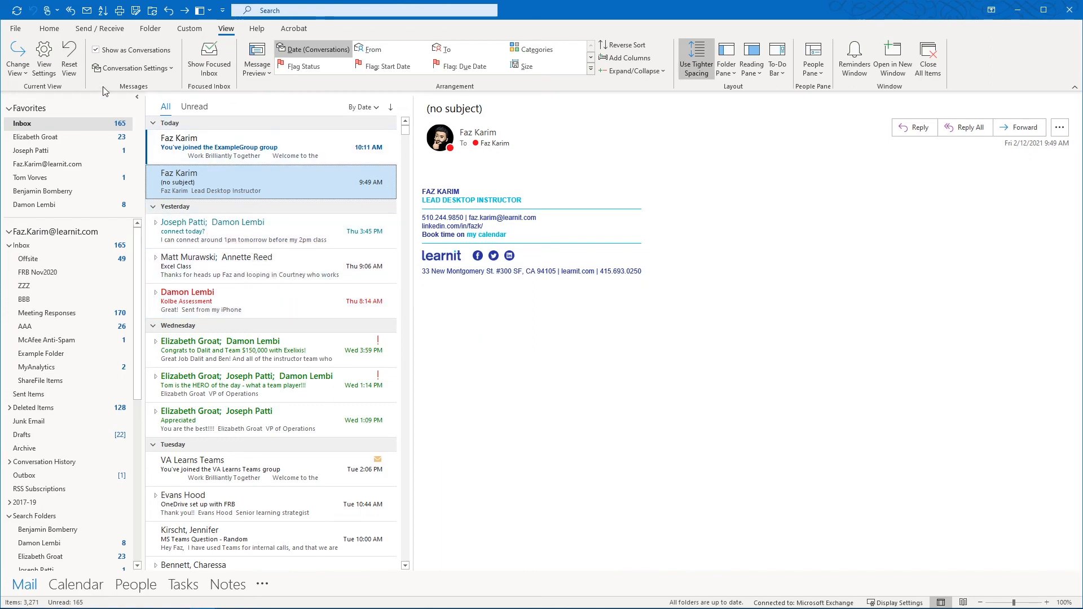
pyautogui.click(44, 56)
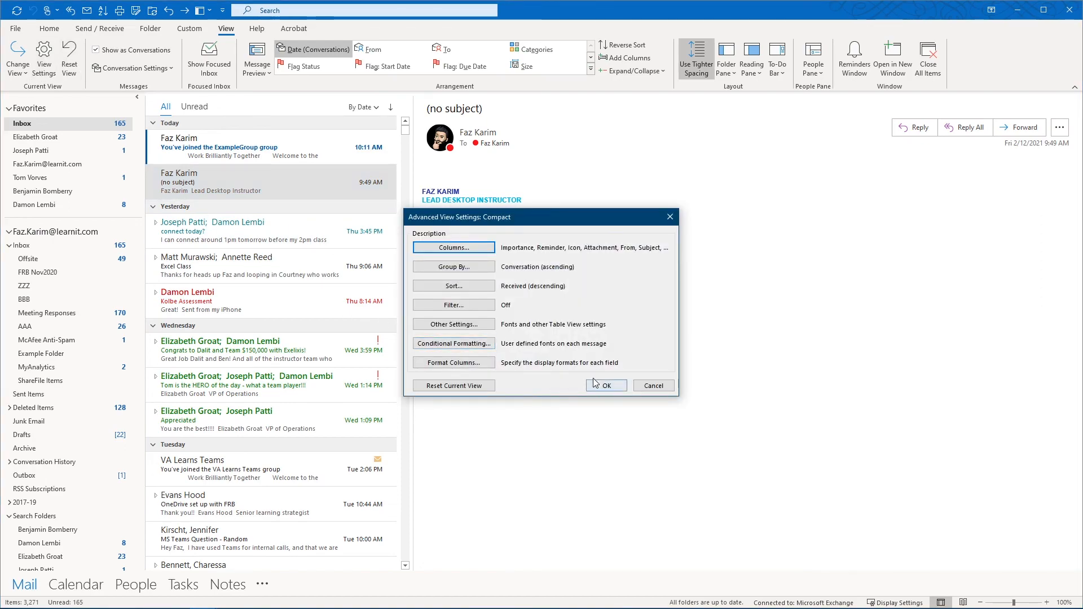
pyautogui.click(654, 385)
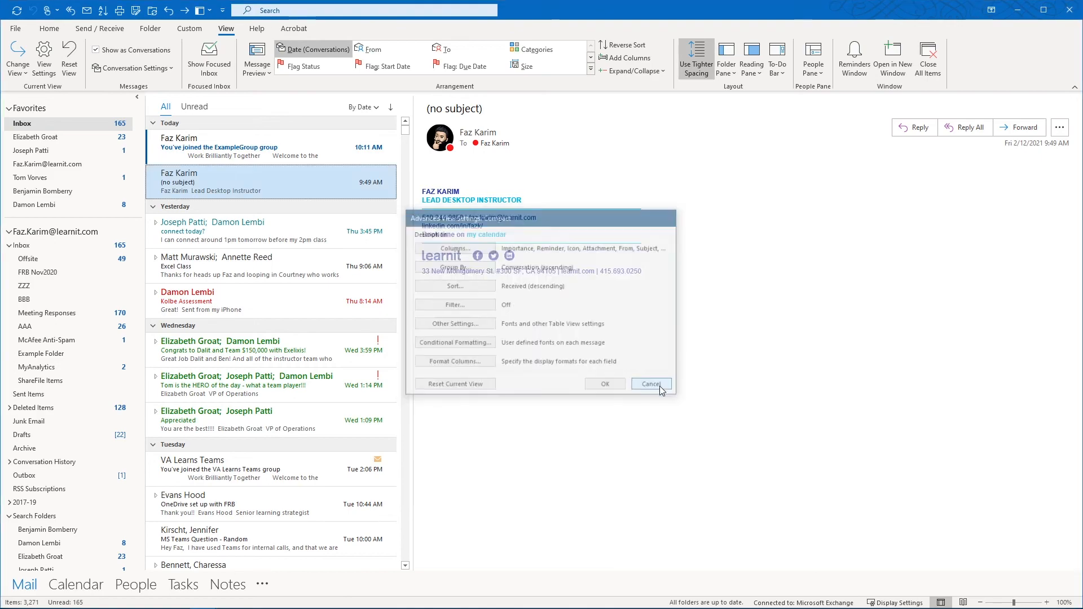
pyautogui.click(17, 67)
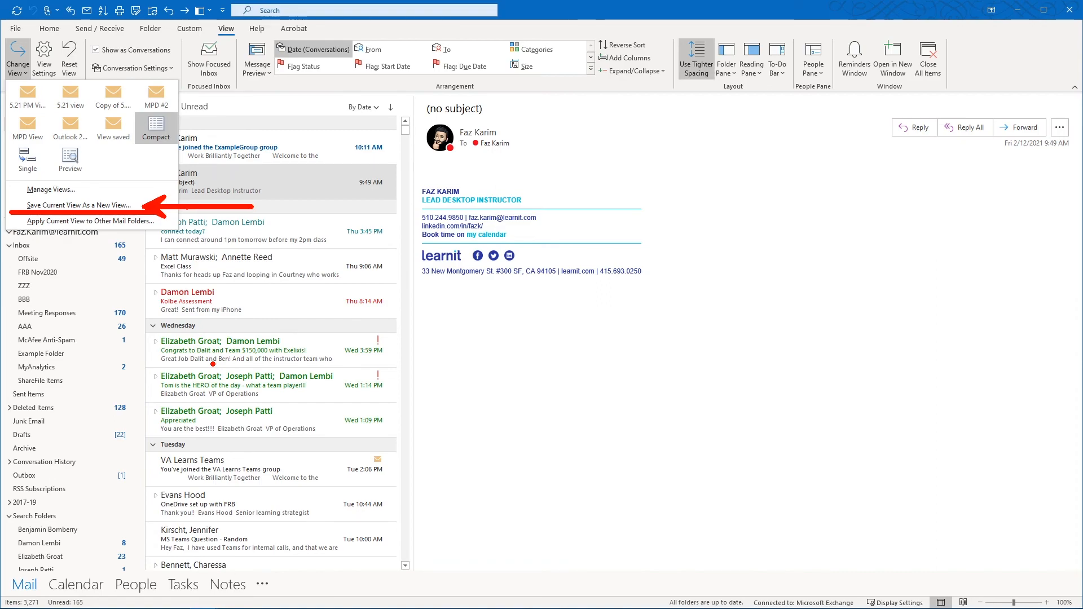
pyautogui.press('t')
pyautogui.write('3')
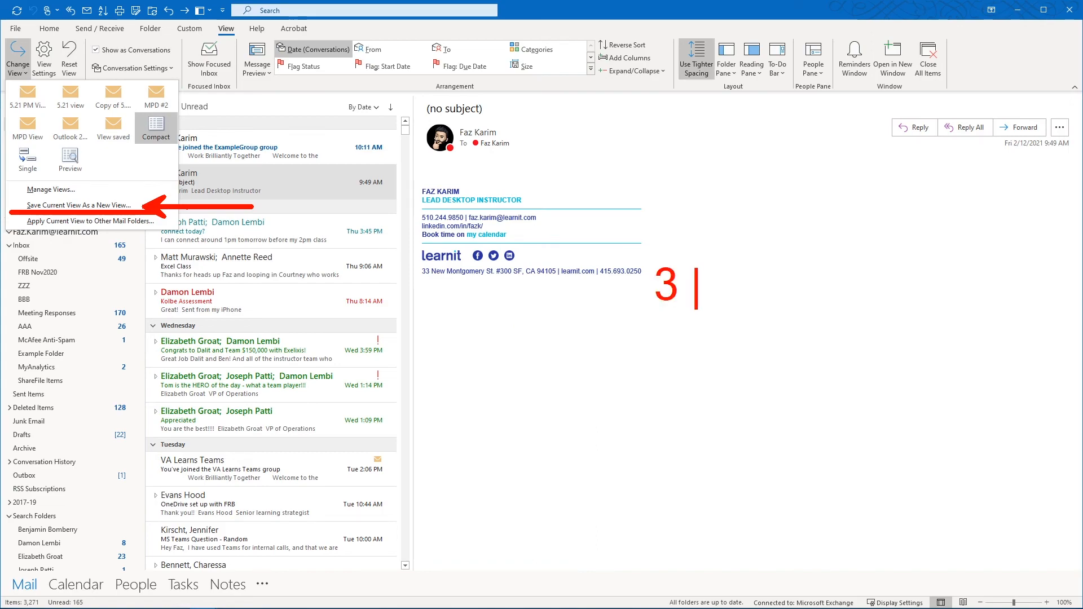
pyautogui.press('Escape')
pyautogui.moveTo(676, 316)
pyautogui.mouseDown()
pyautogui.moveTo(646, 317)
pyautogui.moveTo(682, 243)
pyautogui.moveTo(639, 276)
pyautogui.moveTo(640, 309)
pyautogui.mouseUp()
pyautogui.moveTo(621, 260)
pyautogui.mouseDown()
pyautogui.moveTo(374, 141)
pyautogui.moveTo(223, 144)
pyautogui.moveTo(111, 206)
pyautogui.mouseUp()
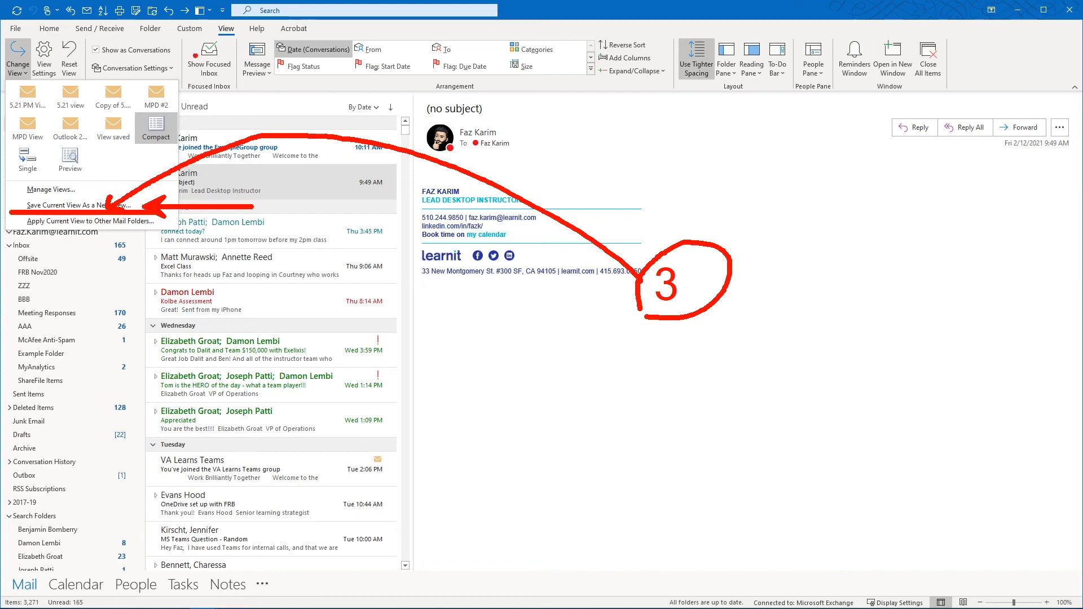
pyautogui.moveTo(202, 41); pyautogui.dragTo(222, 35)
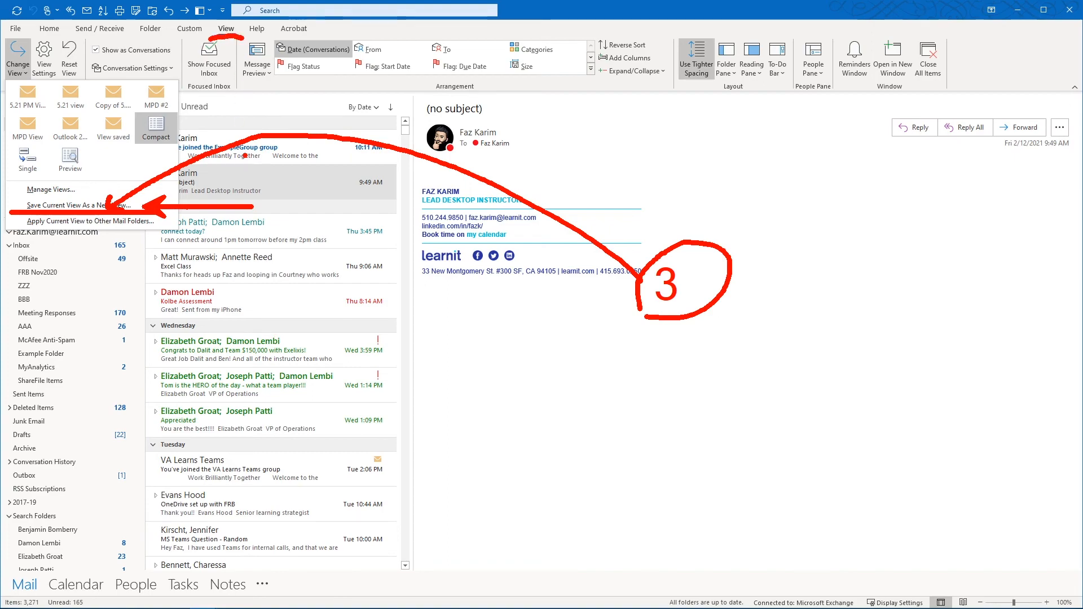
pyautogui.press('Escape')
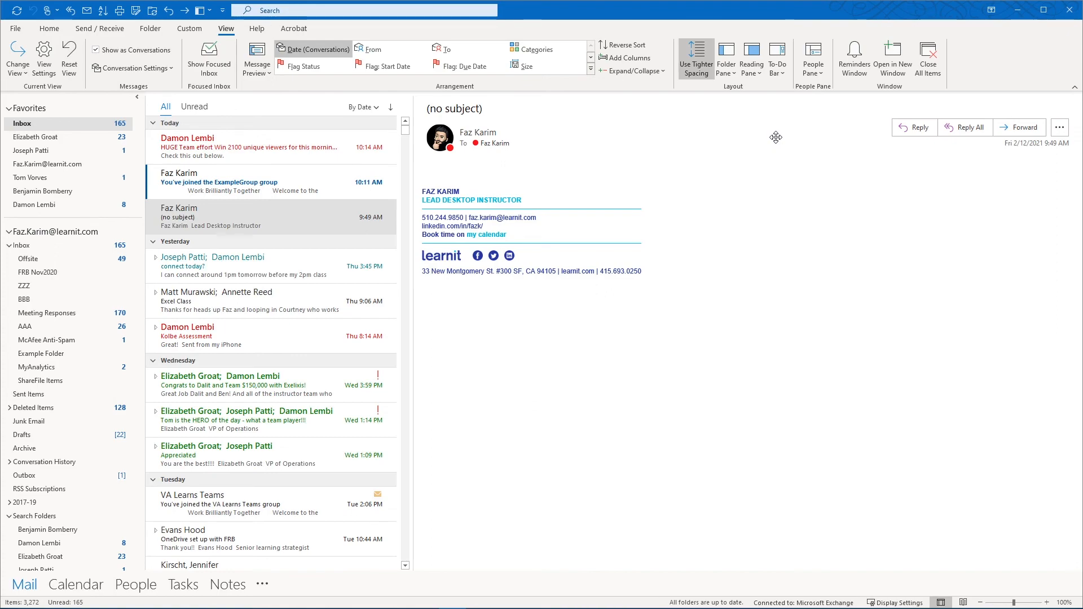
# Show the Custom ribbon tab's Email Options and Calendar groups, comparing it briefly with Home
pyautogui.click(189, 32)
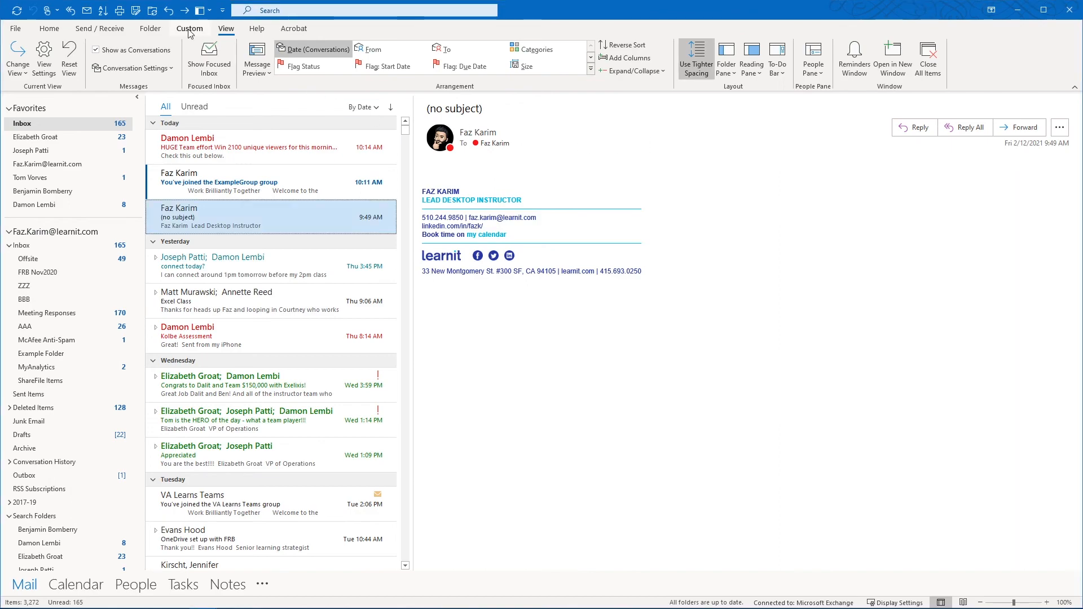
pyautogui.click(189, 32)
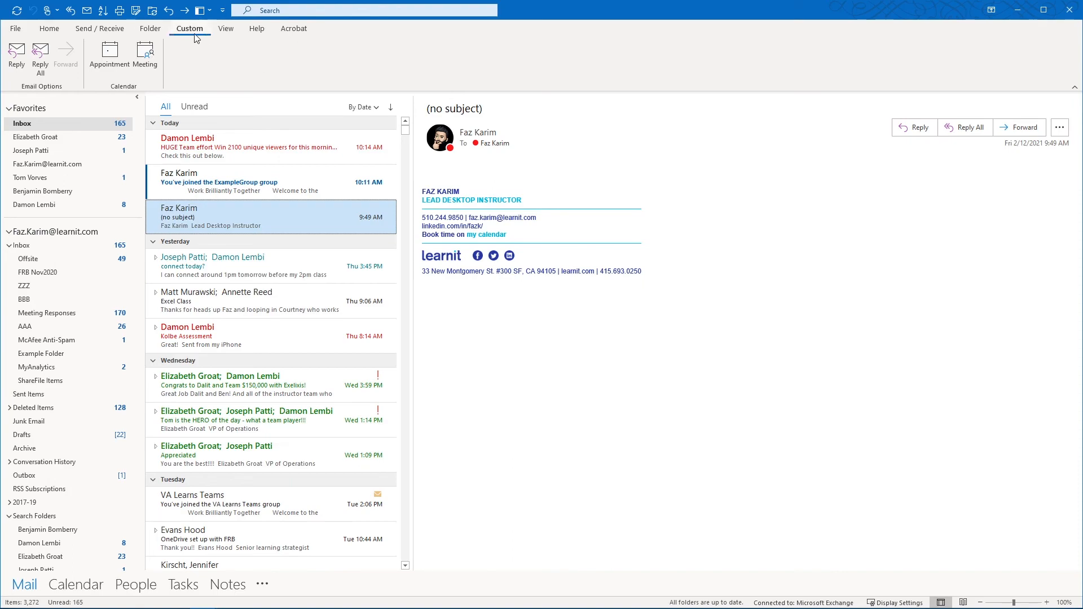
pyautogui.click(51, 31)
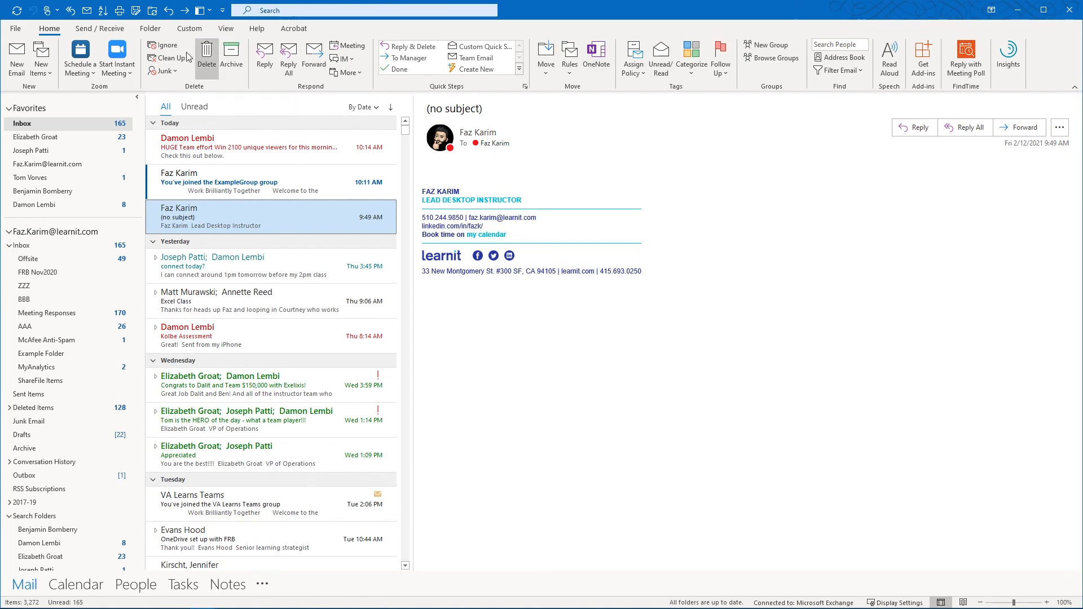
pyautogui.click(190, 29)
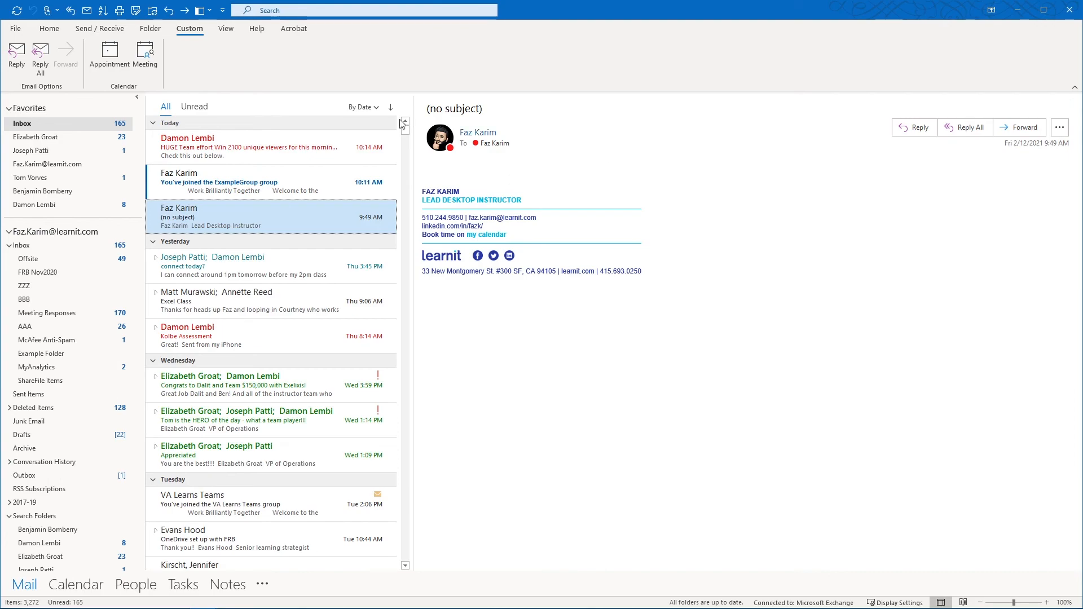
# Open Outlook Options at the Customize the Ribbon page
pyautogui.click(16, 29)
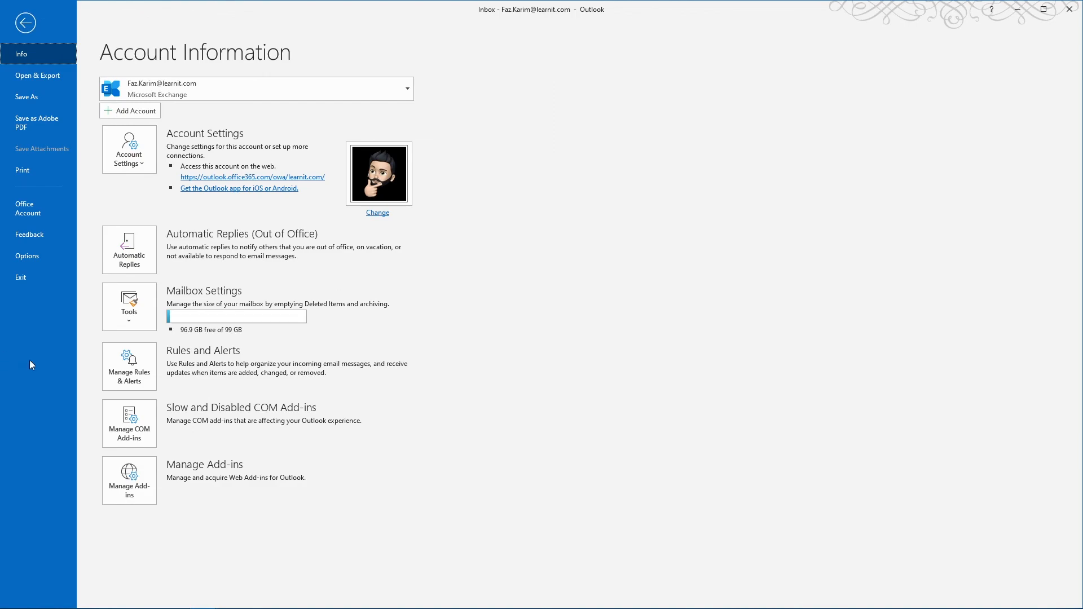
pyautogui.click(43, 258)
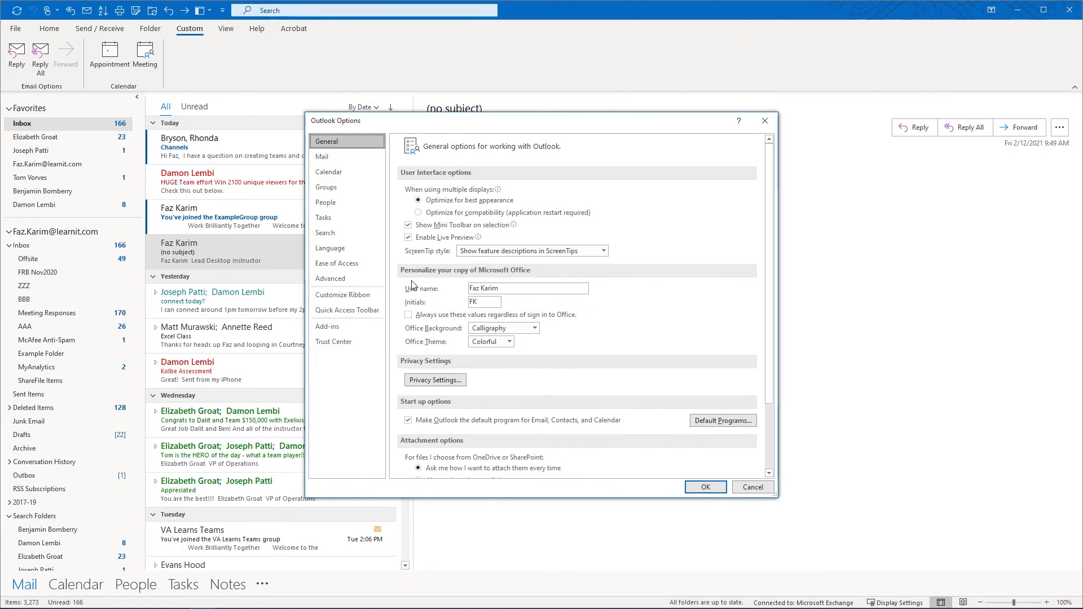
pyautogui.moveTo(454, 124); pyautogui.dragTo(377, 115)
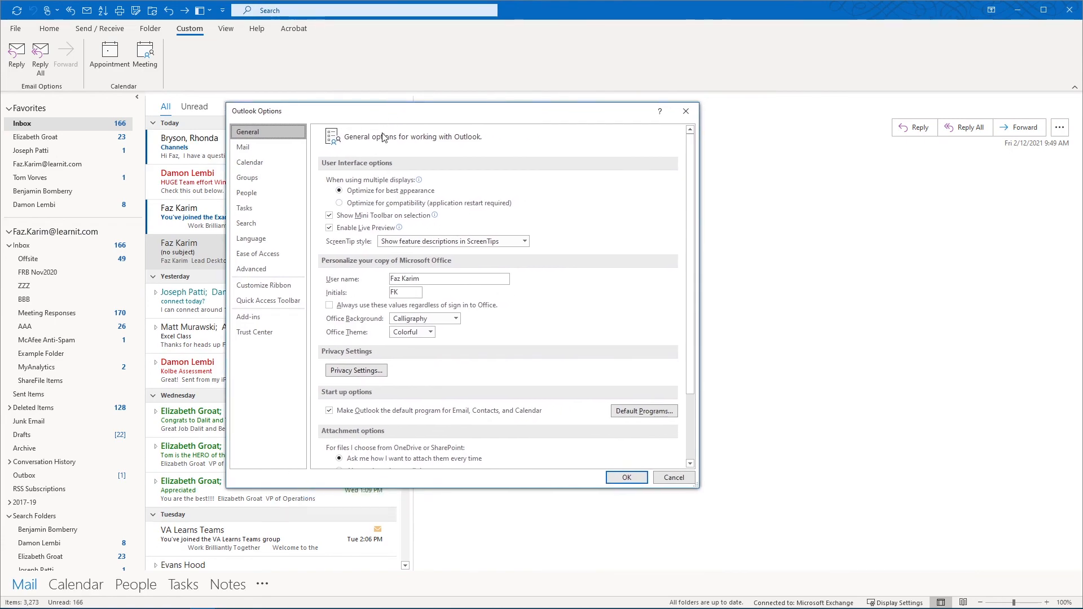
pyautogui.click(268, 286)
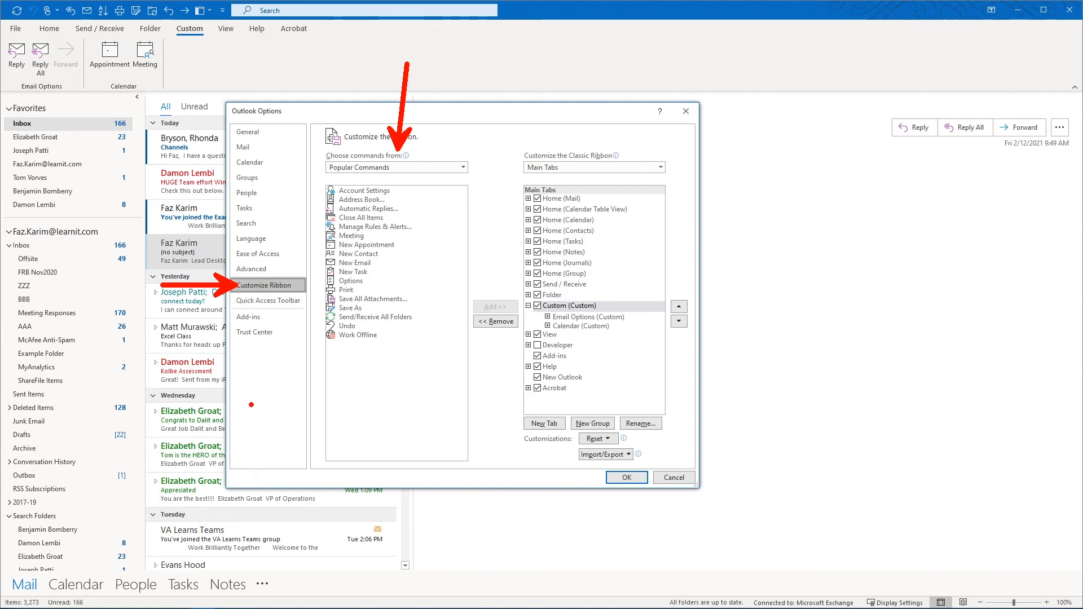
# Switch Choose commands from Popular Commands to All Commands in Customize Ribbon
pyautogui.moveTo(444, 189)
pyautogui.mouseDown()
pyautogui.moveTo(462, 207)
pyautogui.moveTo(429, 356)
pyautogui.mouseUp()
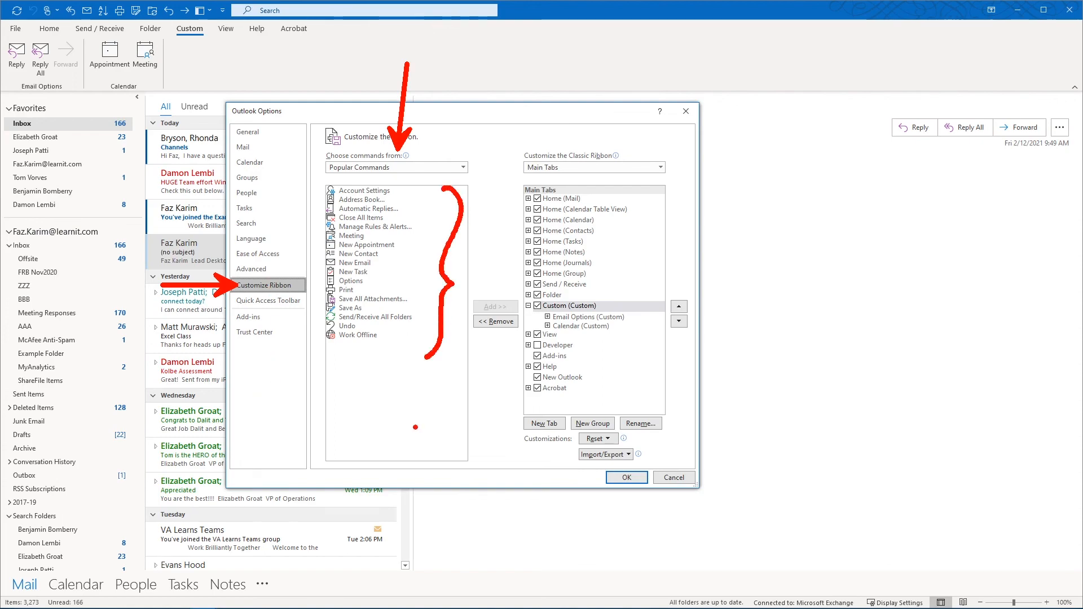
pyautogui.press('Escape')
pyautogui.click(463, 167)
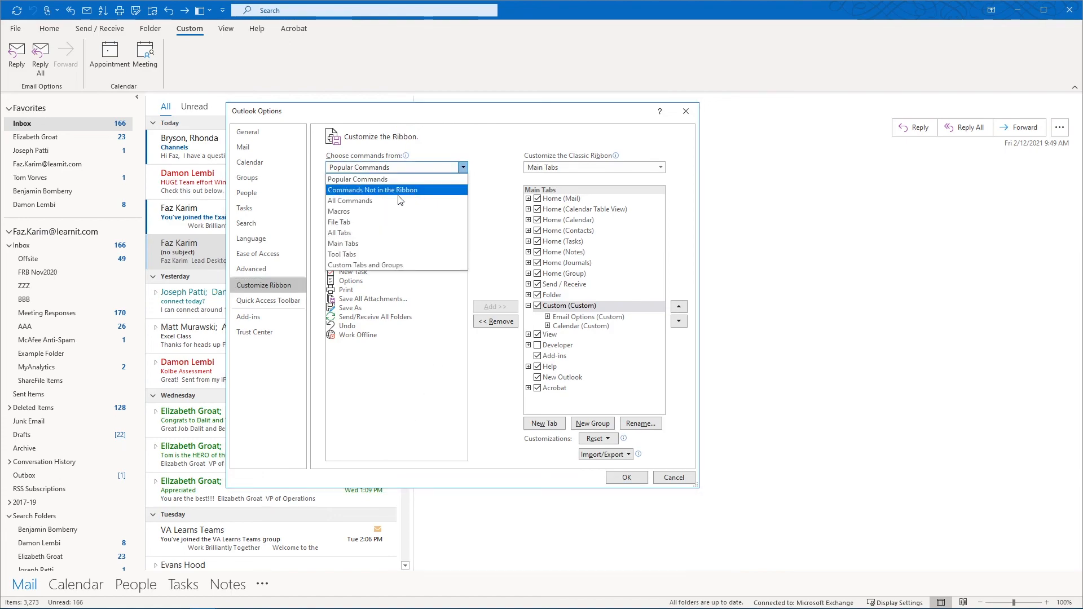
pyautogui.click(353, 202)
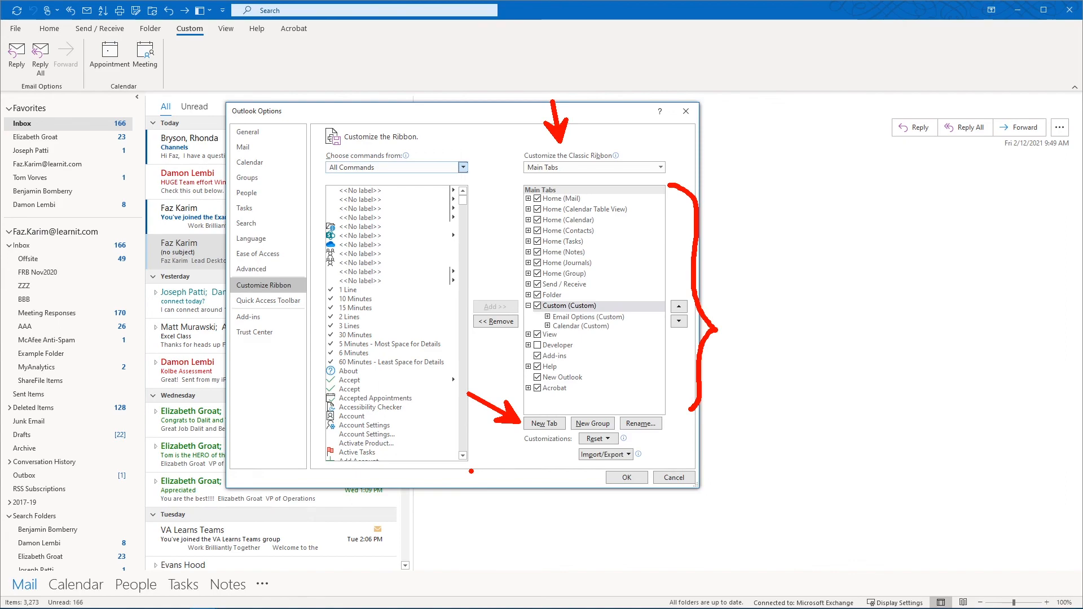
# Add a new tab, renaming it Custom Tab and its group Custom Group
pyautogui.click(545, 425)
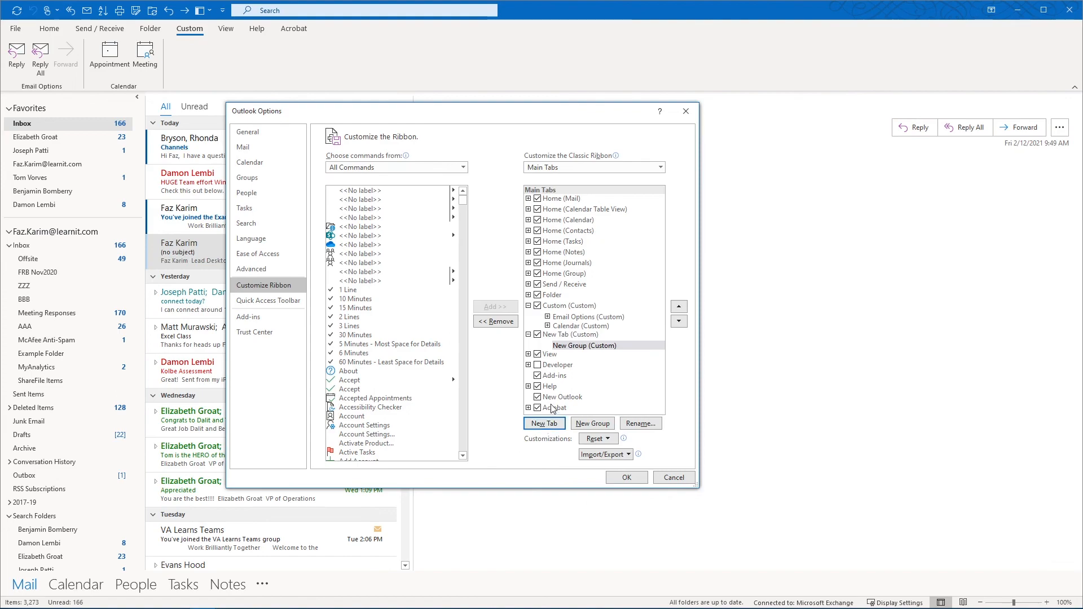
pyautogui.click(576, 336)
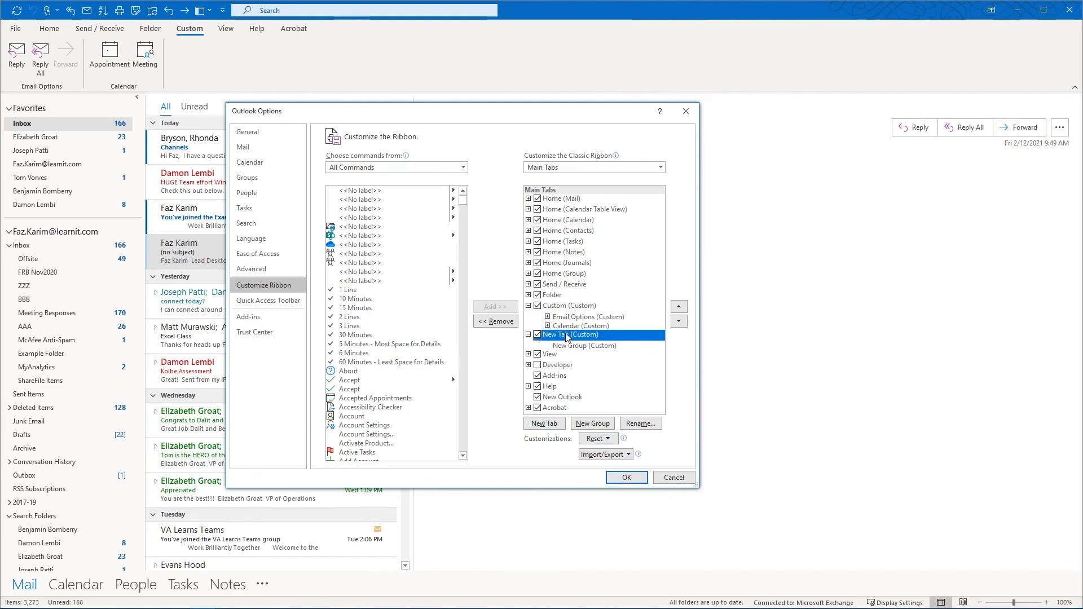
pyautogui.click(640, 424)
pyautogui.press('BackSpace')
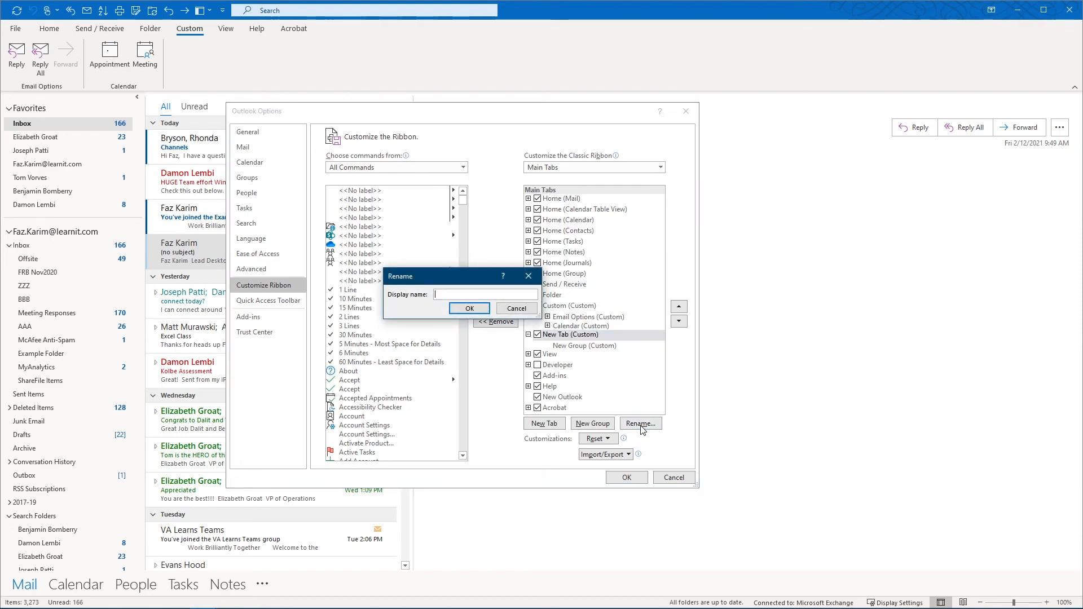
pyautogui.write('Custom Tab')
pyautogui.click(473, 308)
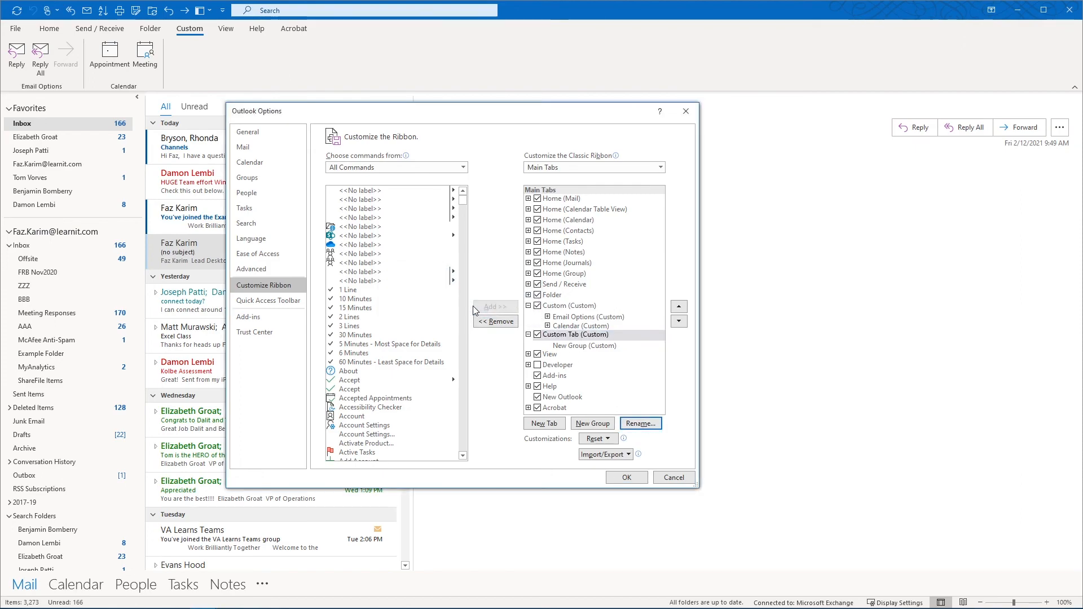
pyautogui.click(571, 346)
pyautogui.click(642, 424)
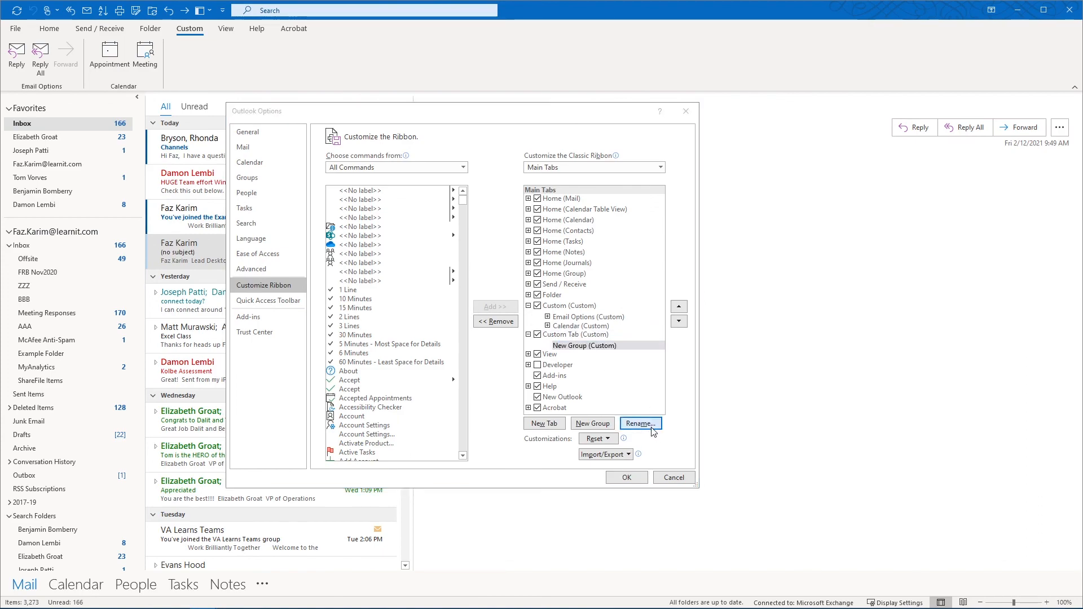
pyautogui.write('Custom Group')
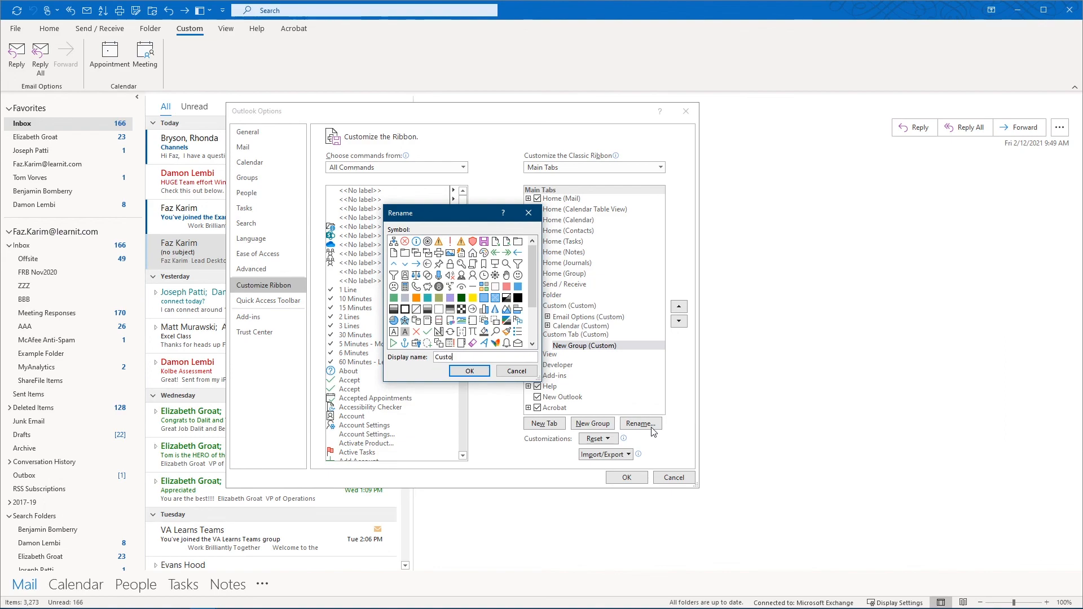
pyautogui.click(470, 371)
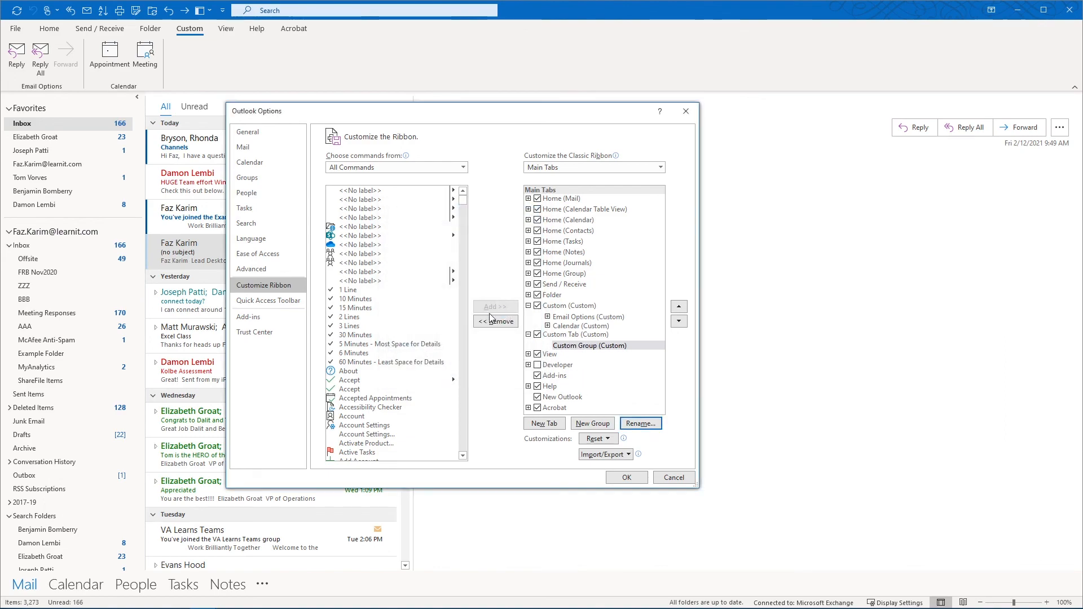
# Add the Quick Steps and Rules commands from All Commands to Custom Group
pyautogui.click(440, 211)
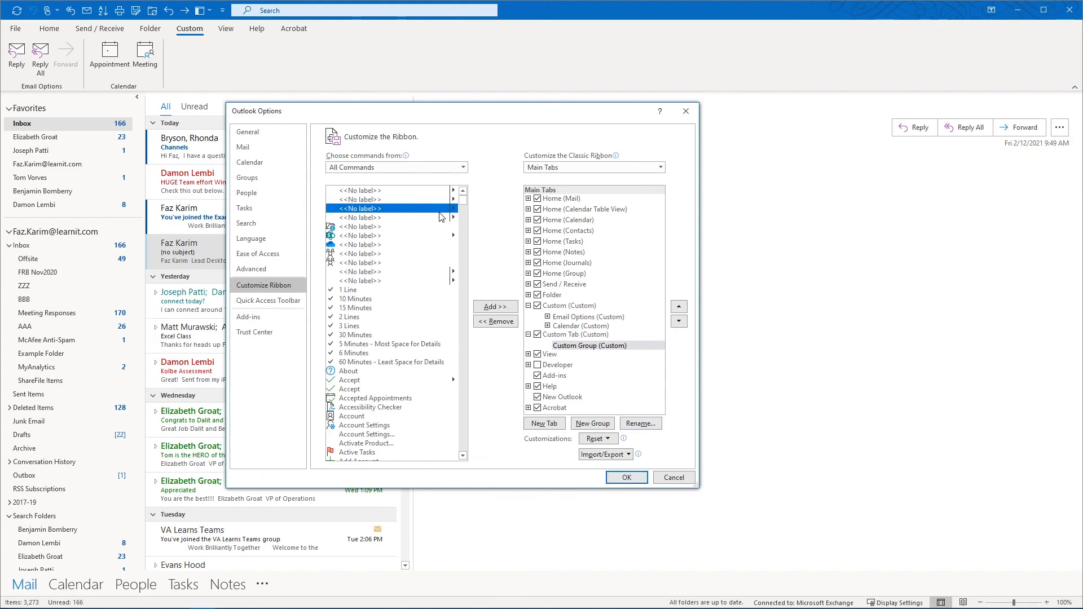
pyautogui.press('q')
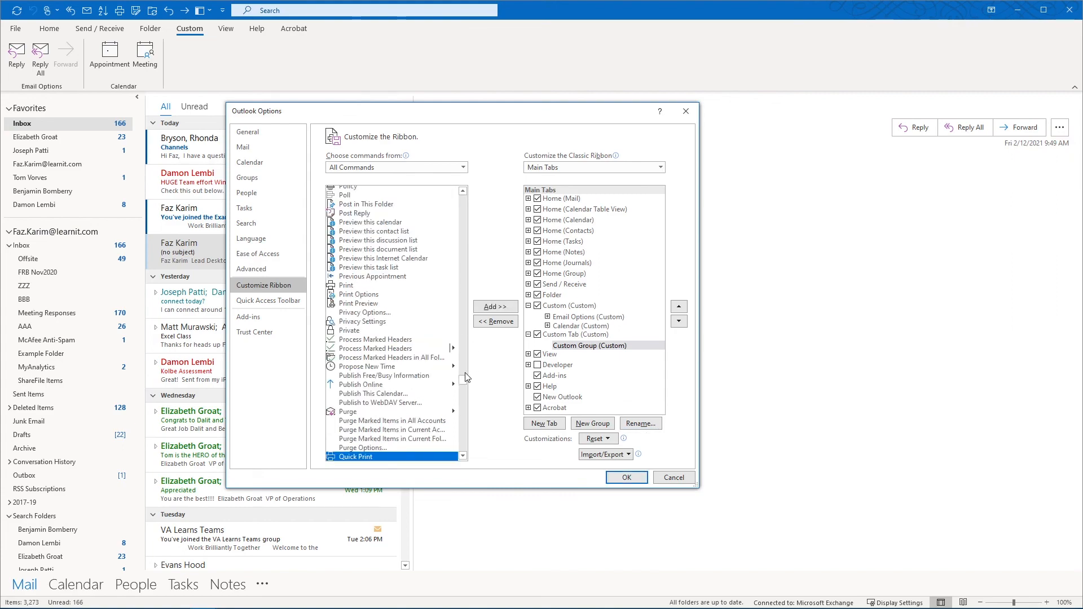
pyautogui.scroll(-5, 466, 377)
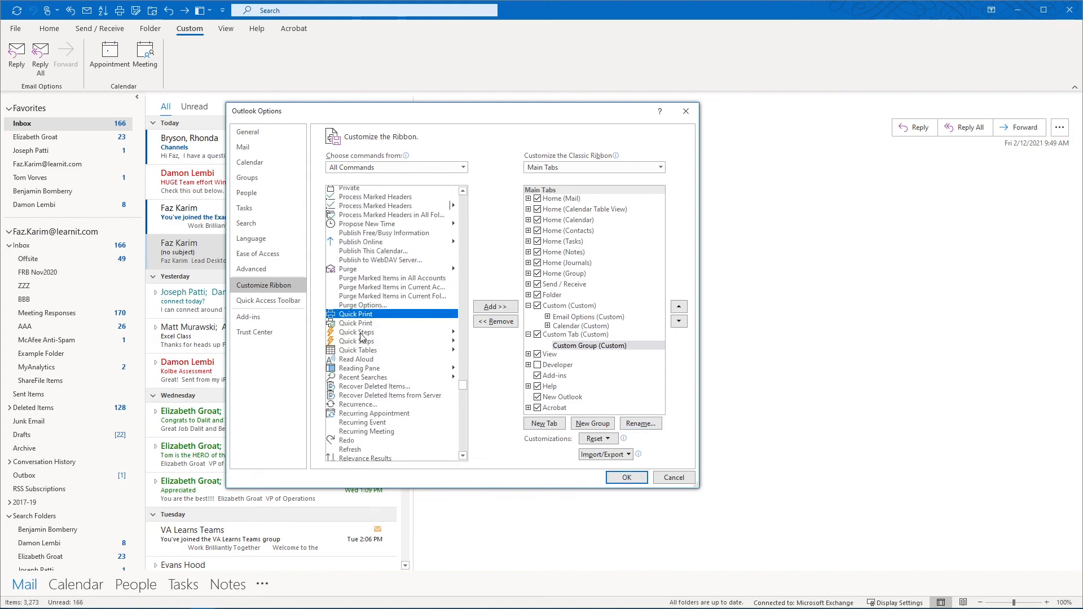
pyautogui.click(360, 332)
pyautogui.click(480, 311)
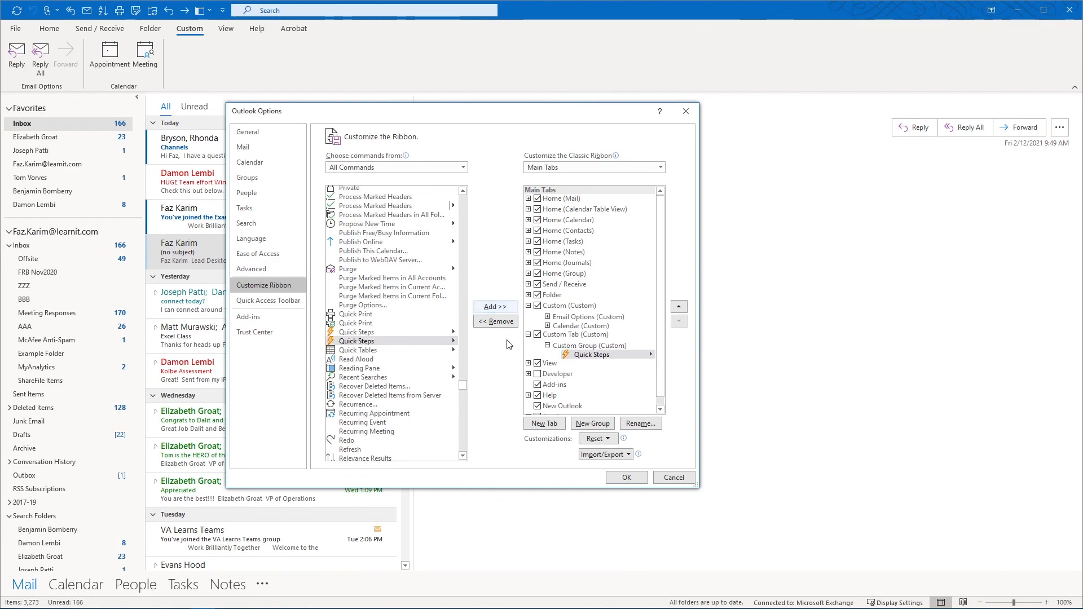
pyautogui.click(403, 325)
pyautogui.press('r')
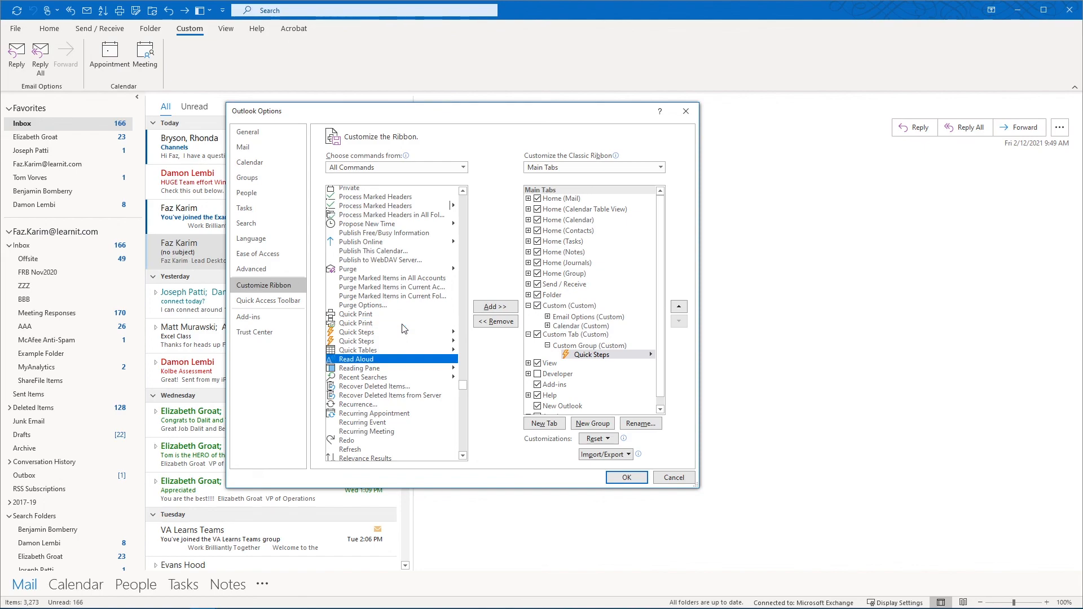
pyautogui.moveTo(462, 384); pyautogui.dragTo(462, 393)
pyautogui.click(367, 359)
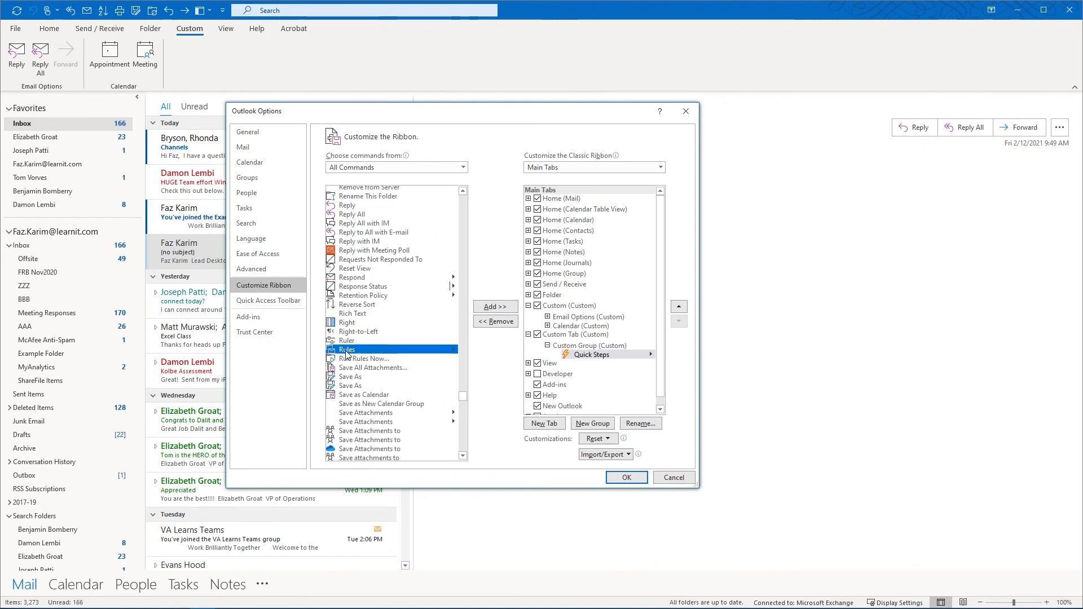
pyautogui.click(495, 308)
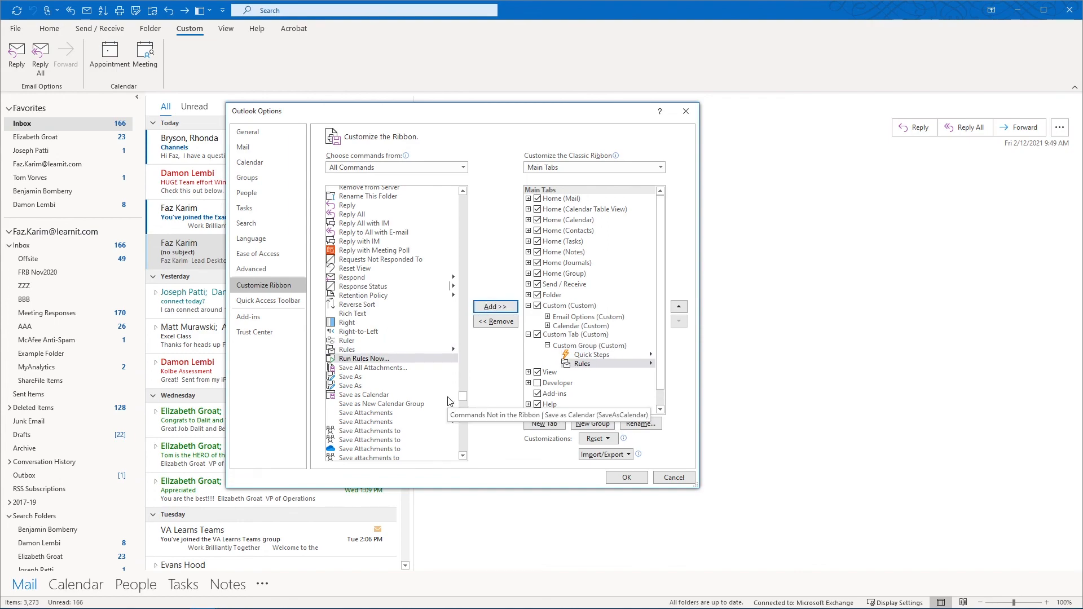
# Add the Group and View Settings commands to Custom Group and save the ribbon changes
pyautogui.click(409, 351)
pyautogui.press('g')
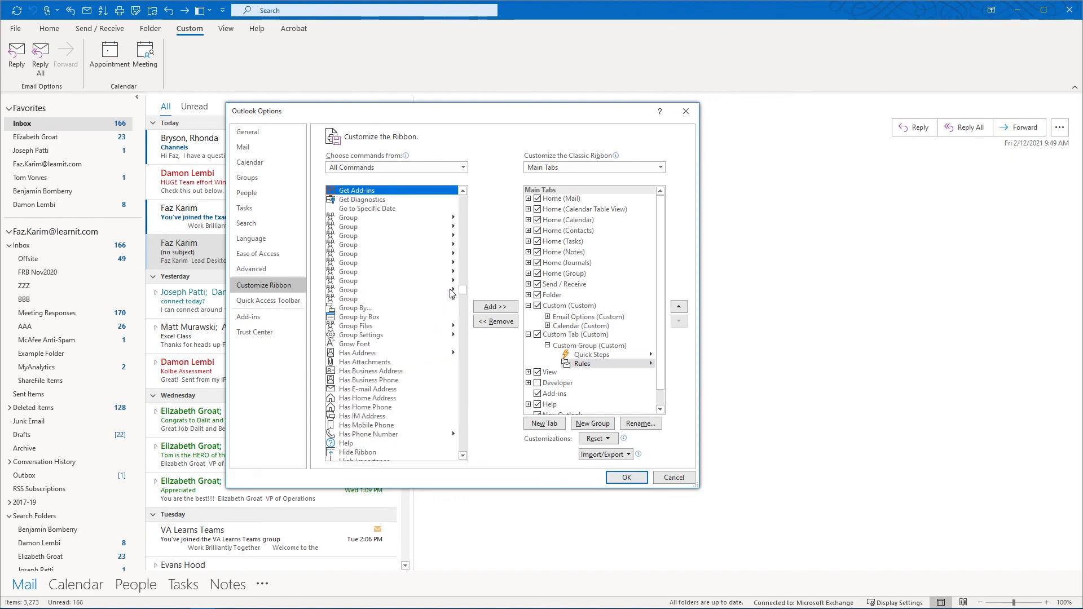
pyautogui.click(356, 219)
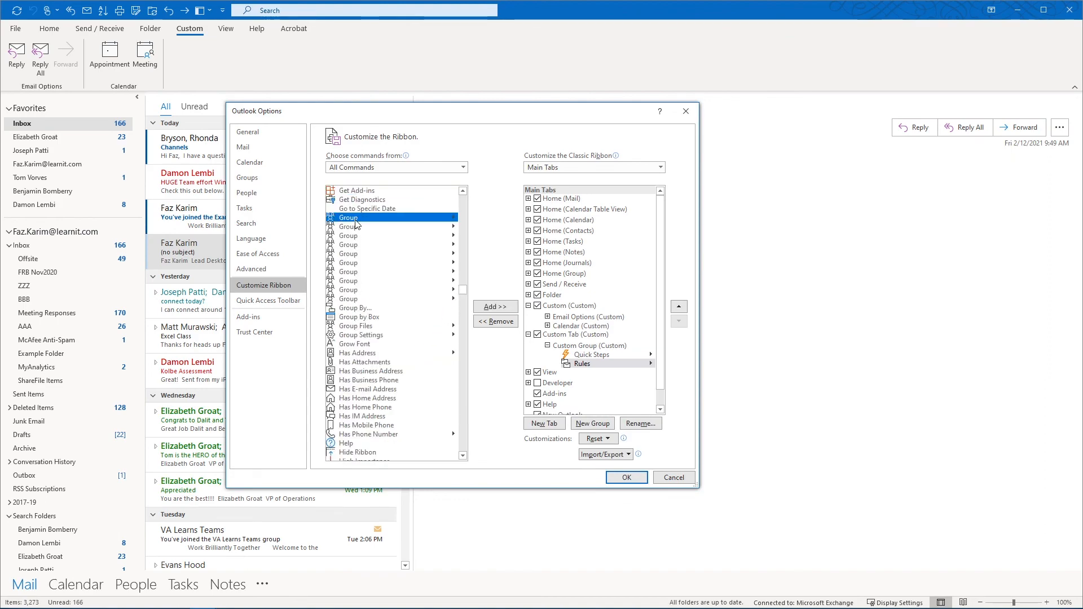
pyautogui.click(492, 306)
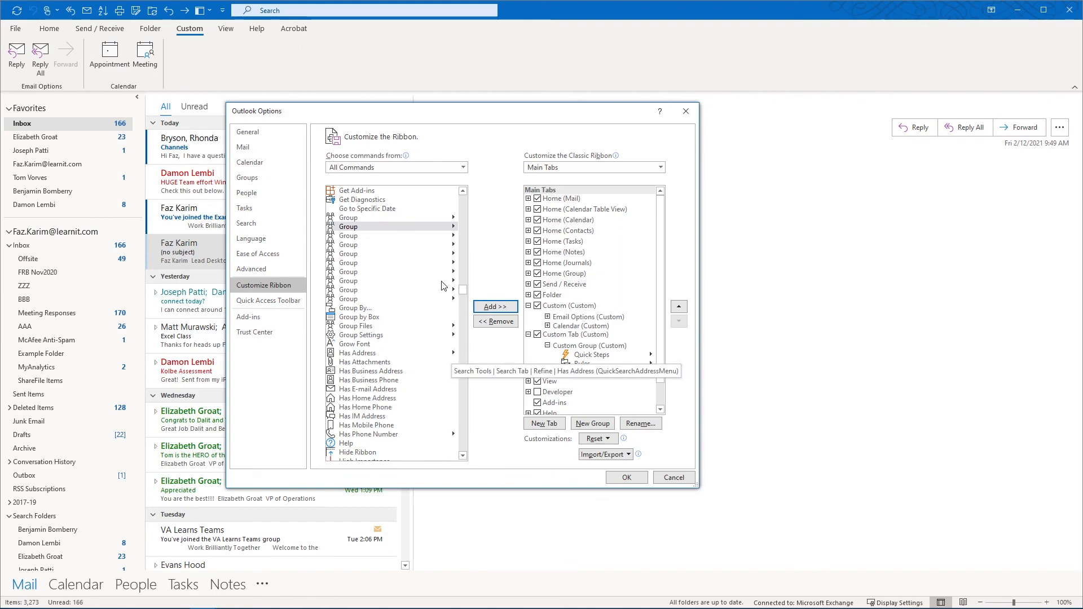
pyautogui.click(411, 271)
pyautogui.press('End')
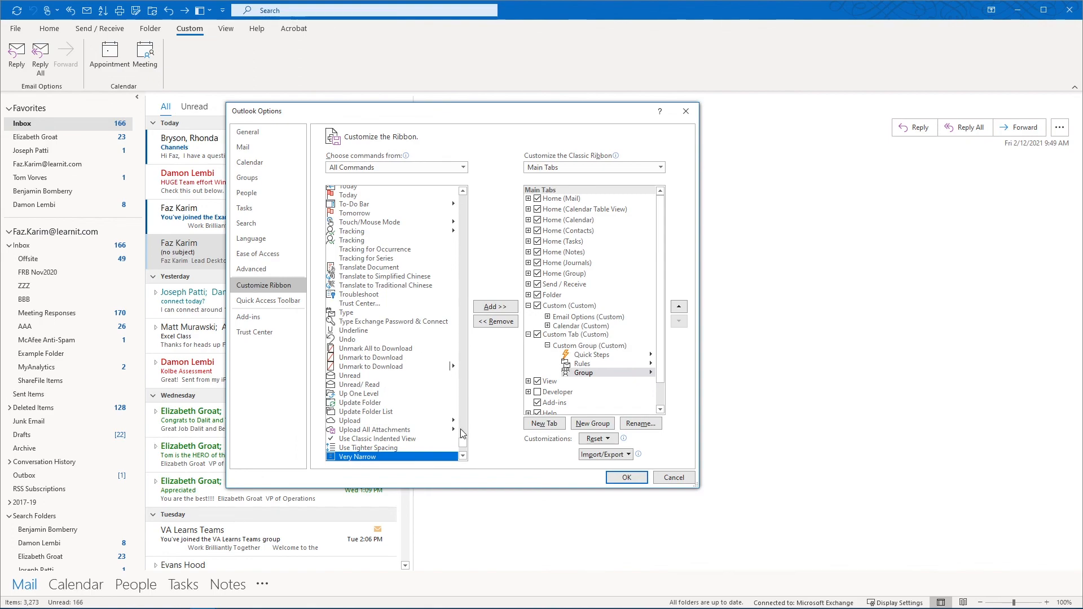
pyautogui.scroll(-4, 462, 442)
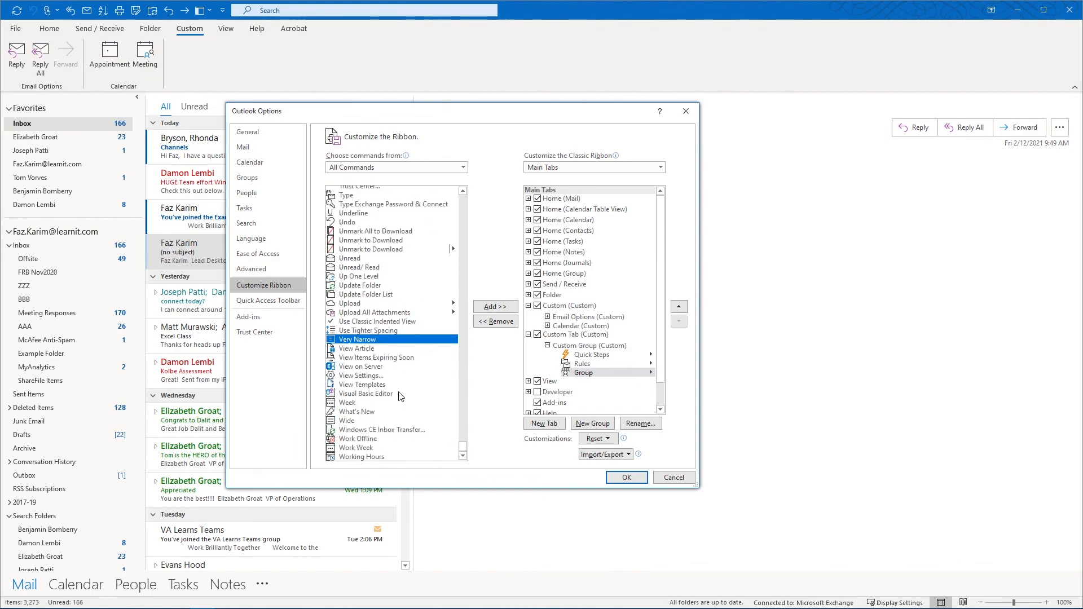
pyautogui.click(367, 376)
pyautogui.click(495, 306)
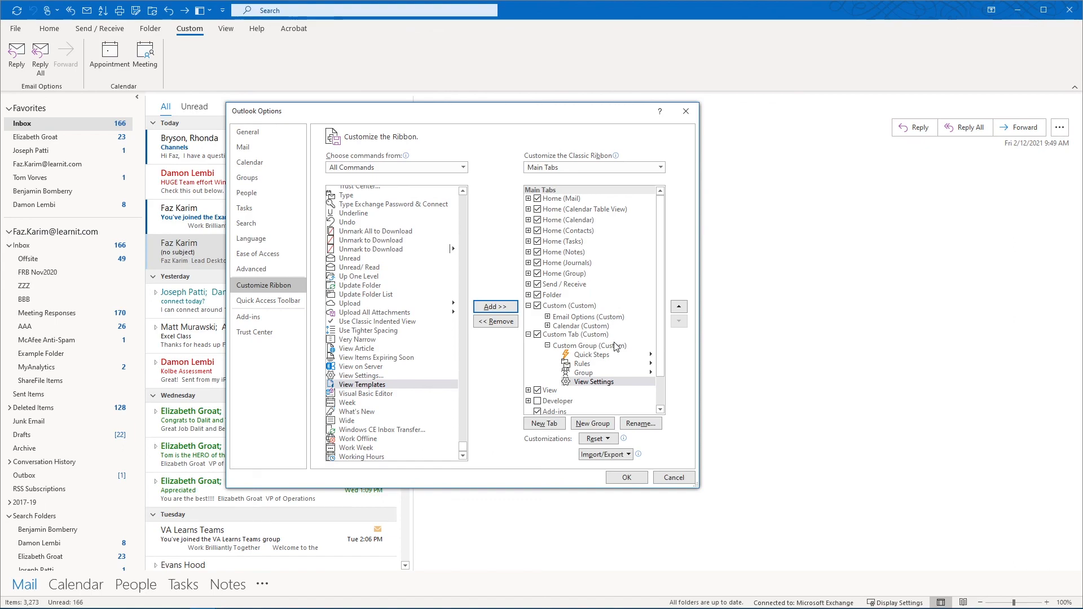
pyautogui.click(627, 477)
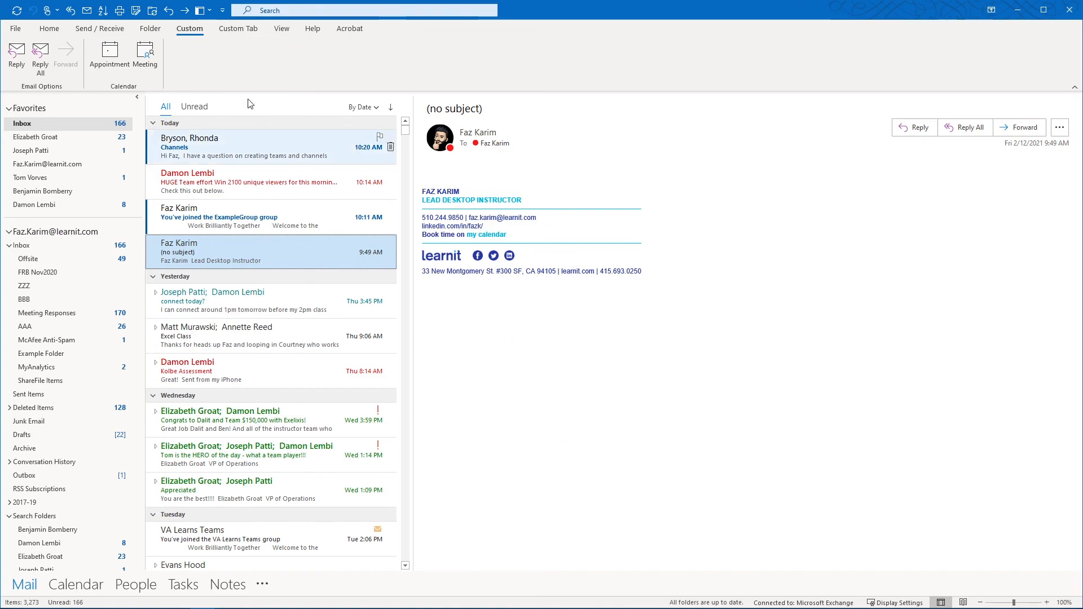
# Show the Custom Tab, visit a favorite folder and the Inbox, then open Account Information
pyautogui.click(238, 28)
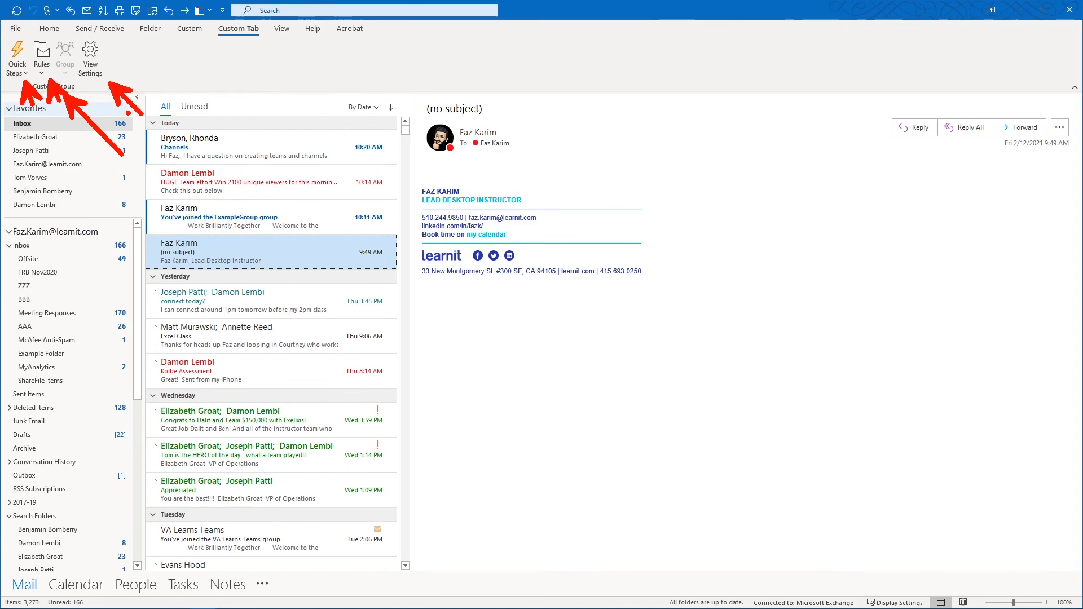
pyautogui.click(70, 139)
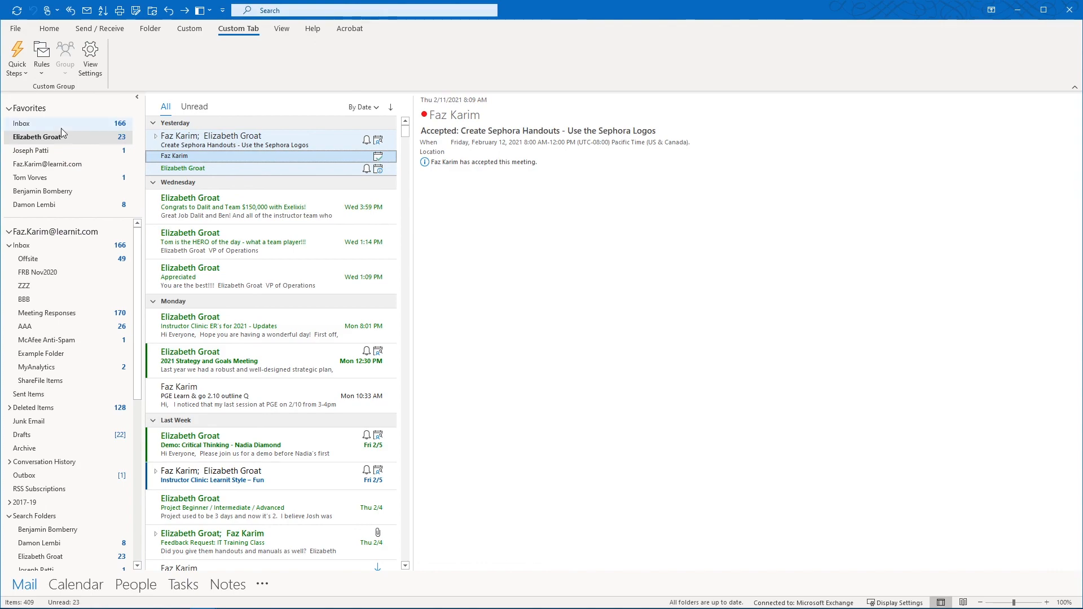
pyautogui.click(60, 128)
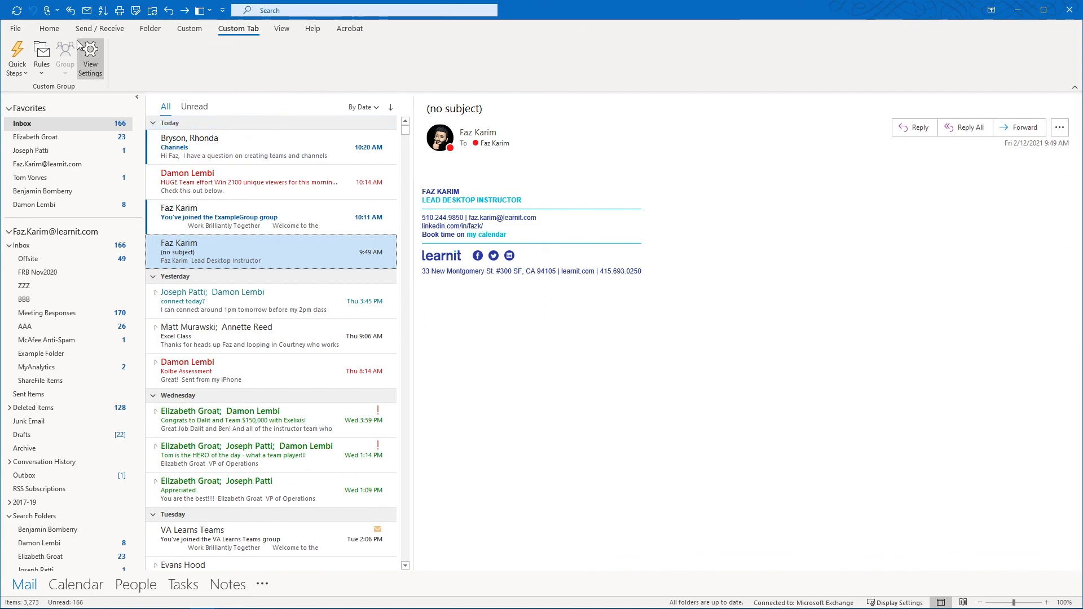
pyautogui.click(17, 29)
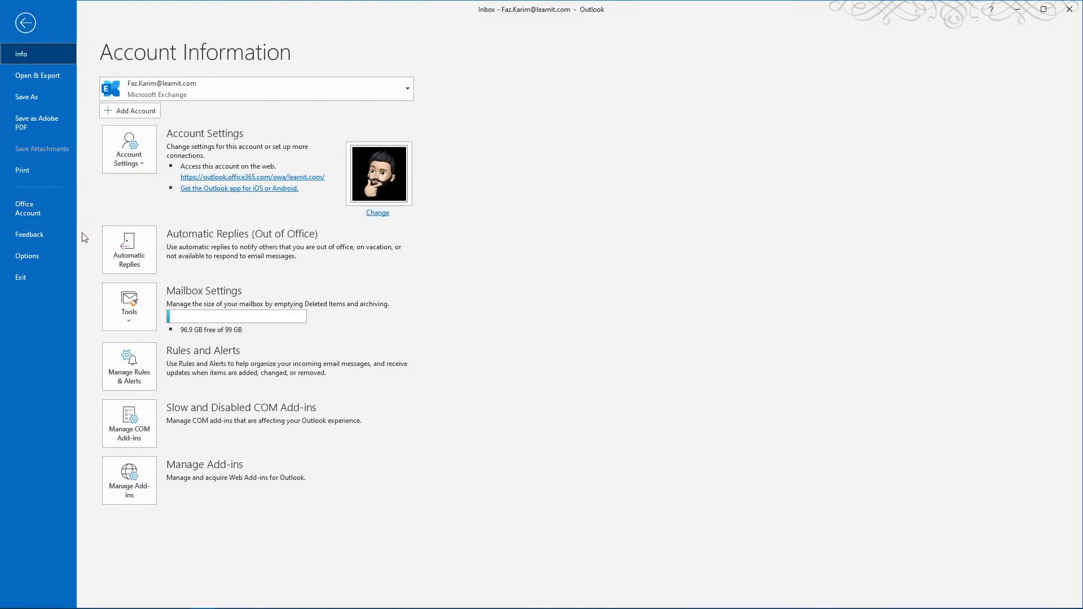
# Open Outlook Options at the Customize Ribbon page
pyautogui.click(19, 255)
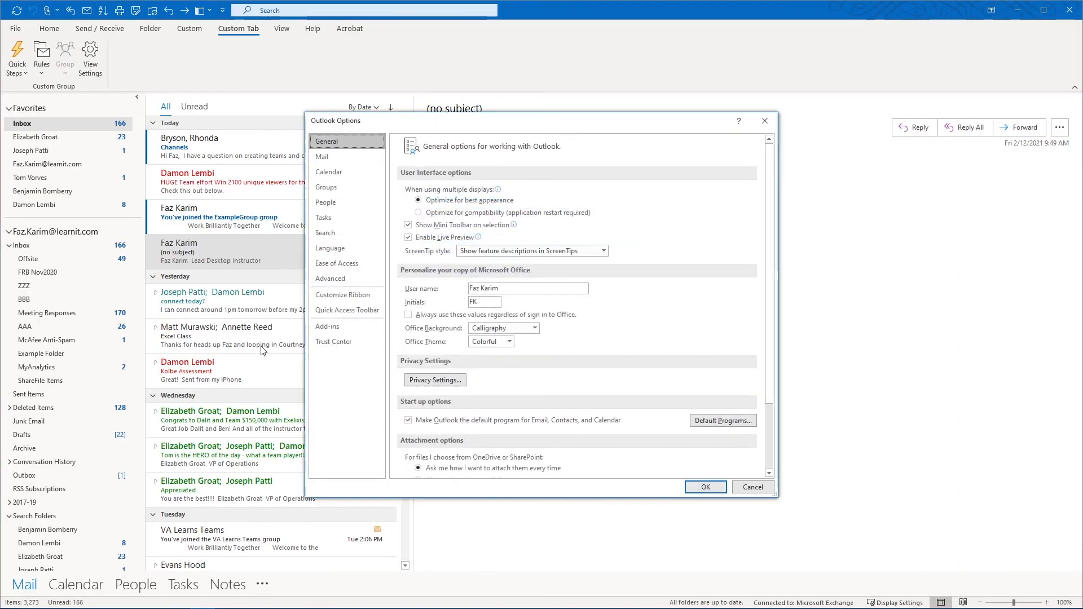
pyautogui.click(331, 296)
pyautogui.moveTo(469, 120); pyautogui.dragTo(333, 107)
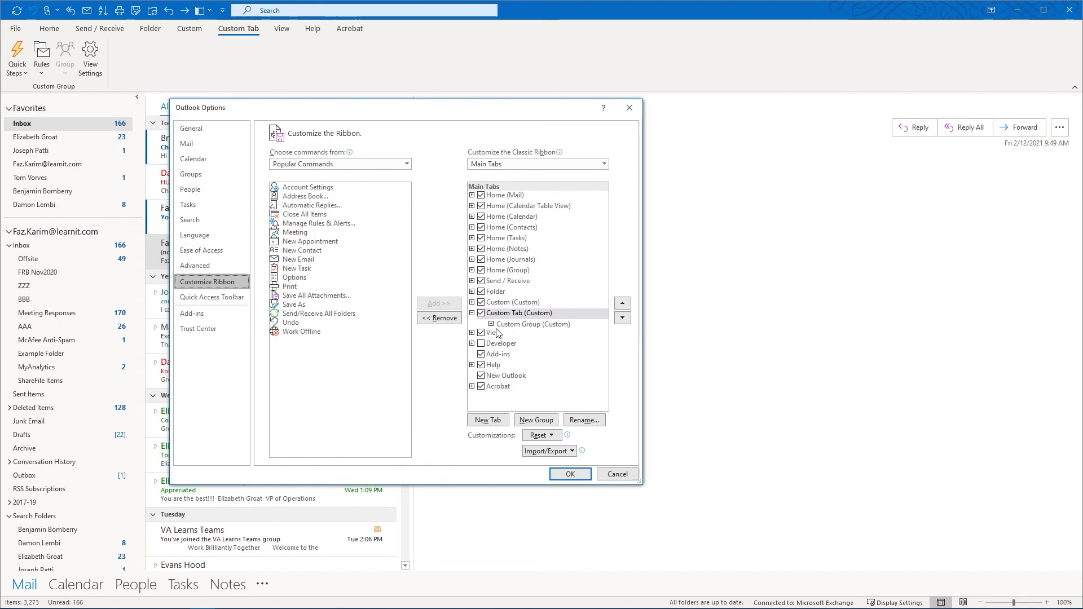
# Untick Custom Tab and Custom in the Main Tabs list
pyautogui.click(481, 313)
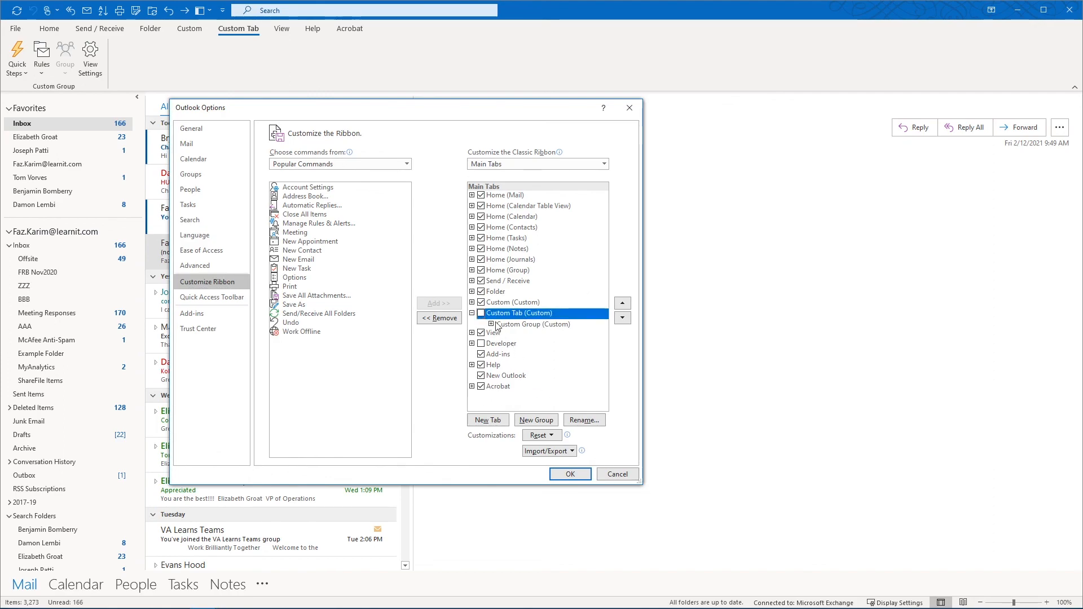
pyautogui.click(480, 302)
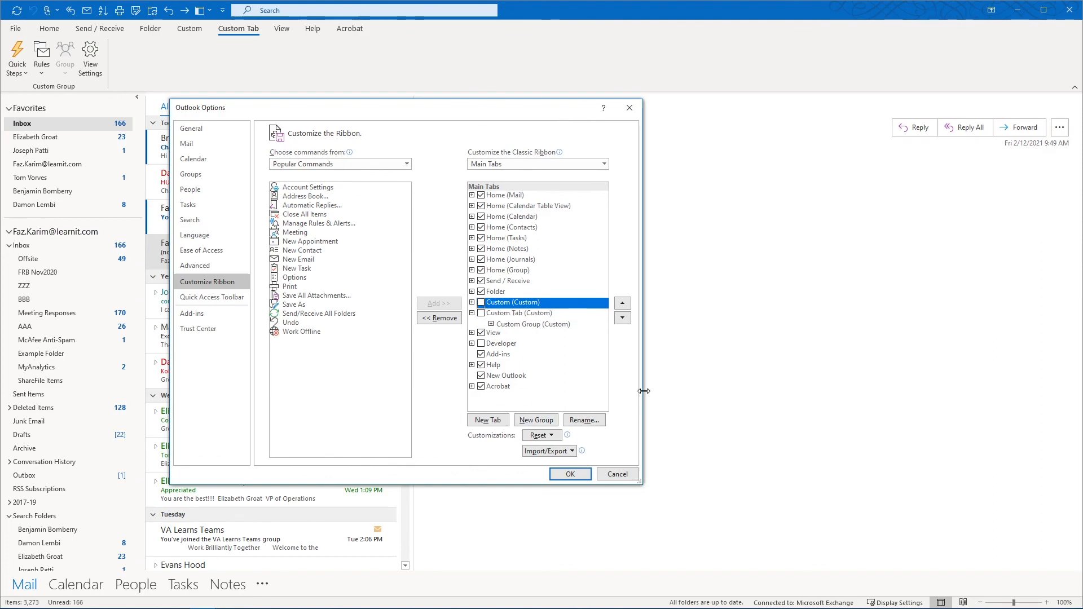
pyautogui.click(568, 452)
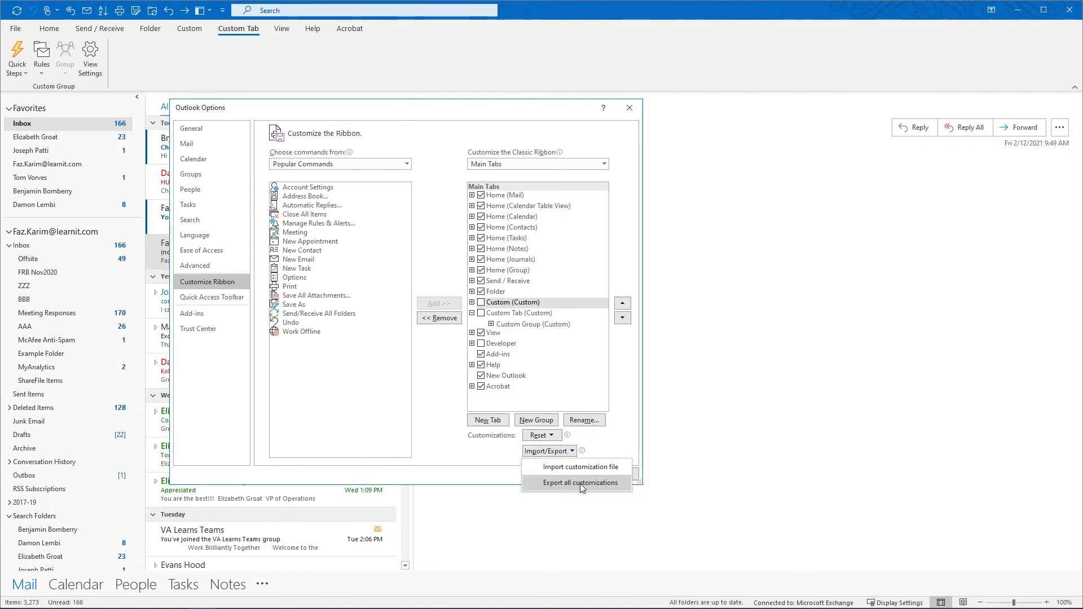
# Export all ribbon customizations to a file in the Documents folder
pyautogui.click(580, 483)
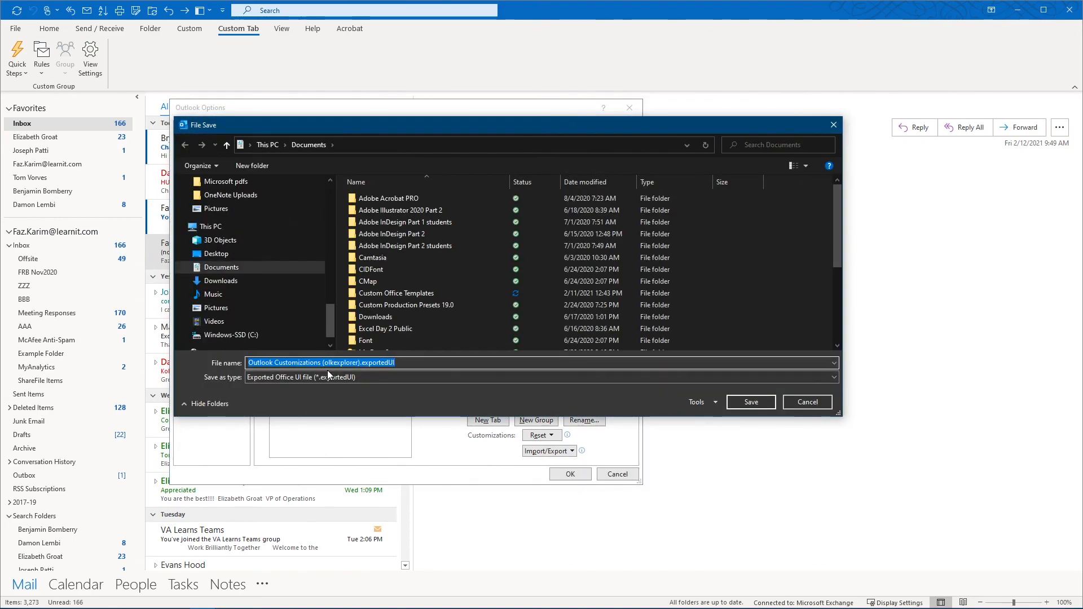
pyautogui.click(232, 269)
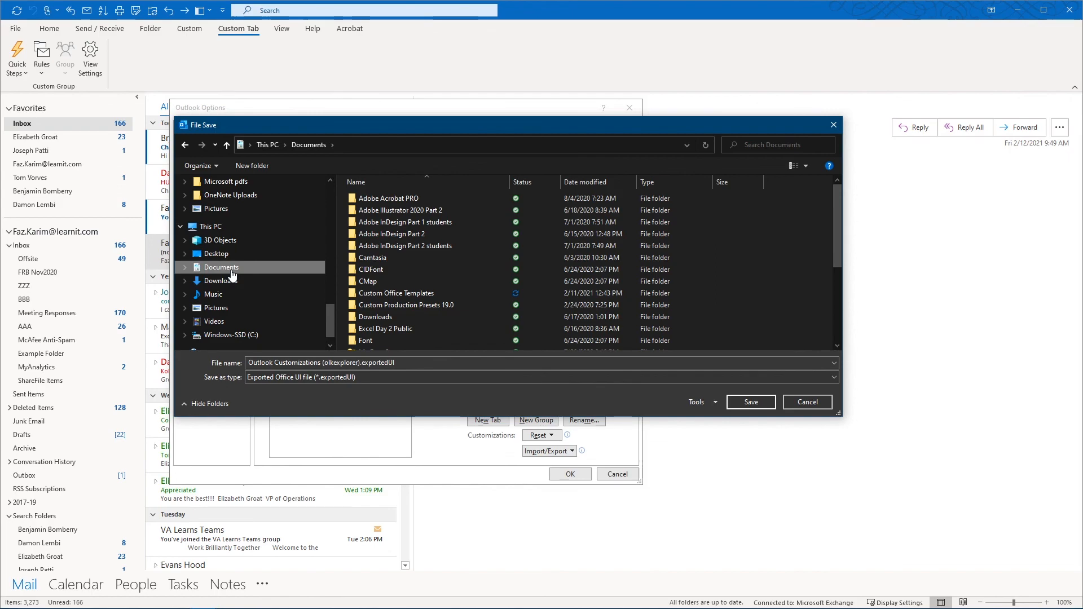
pyautogui.click(741, 403)
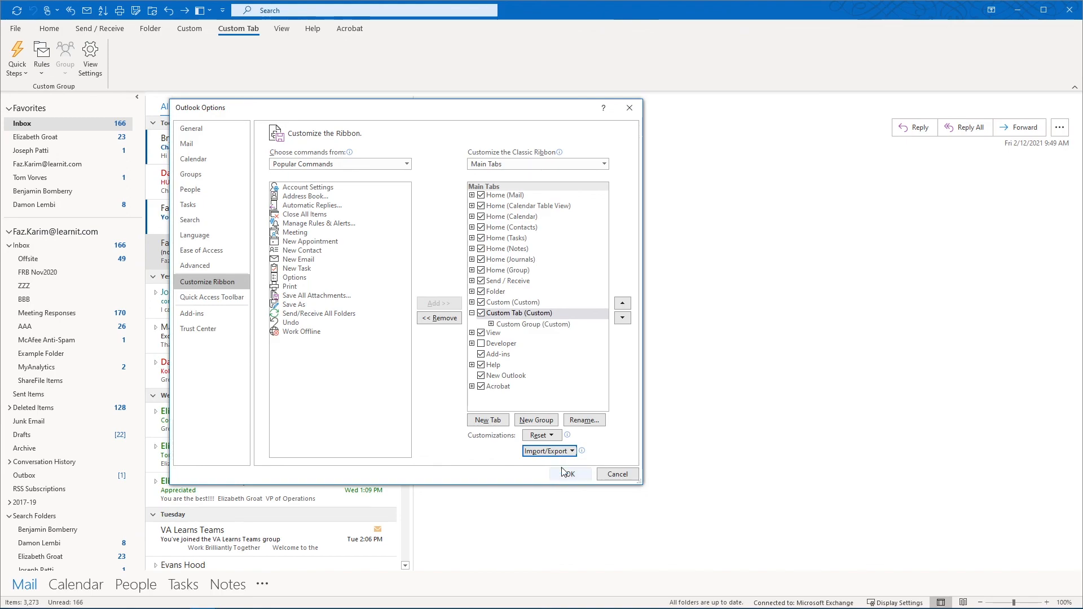
# Start importing a customization file, then cancel the File Open dialog
pyautogui.click(557, 452)
pyautogui.click(581, 467)
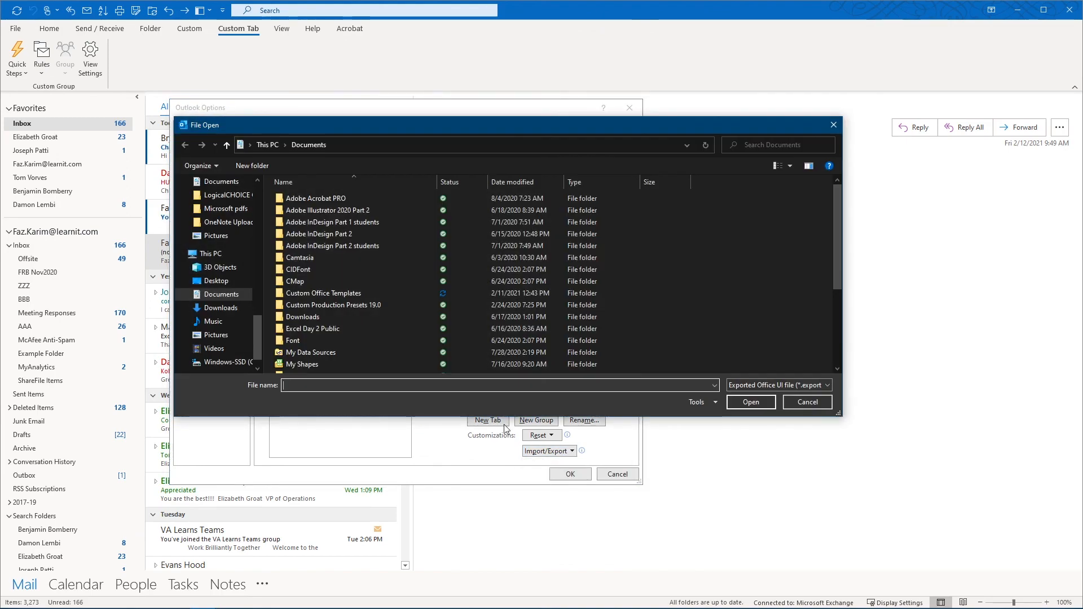
pyautogui.click(793, 404)
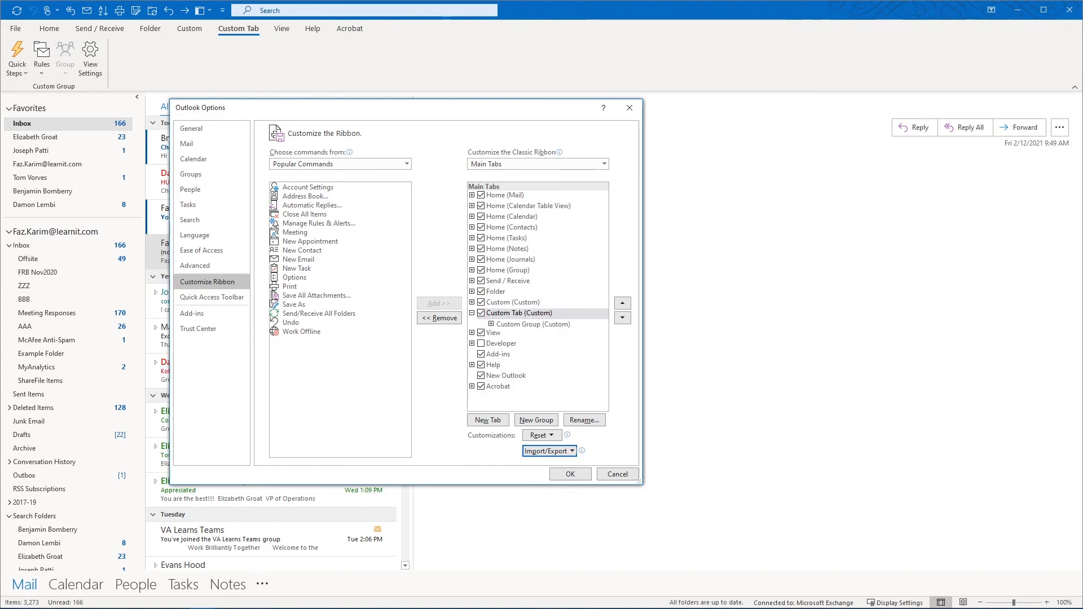
# Review the Search page's Results options, including the Current mailbox scope, then open Calendar settings
pyautogui.moveTo(162, 110)
pyautogui.mouseDown()
pyautogui.moveTo(146, 287)
pyautogui.moveTo(162, 339)
pyautogui.mouseUp()
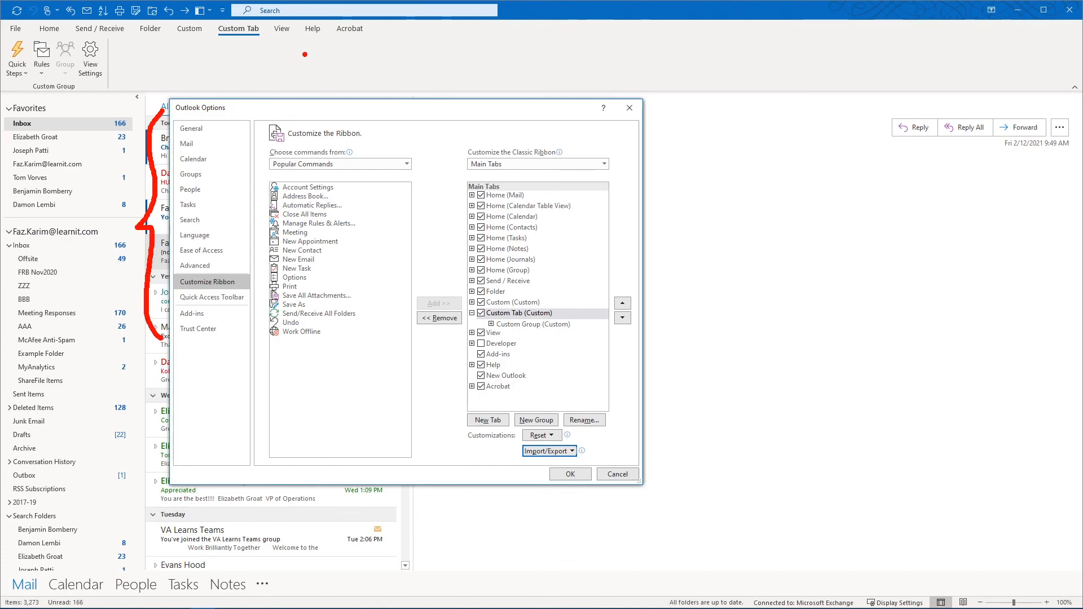
pyautogui.click(191, 220)
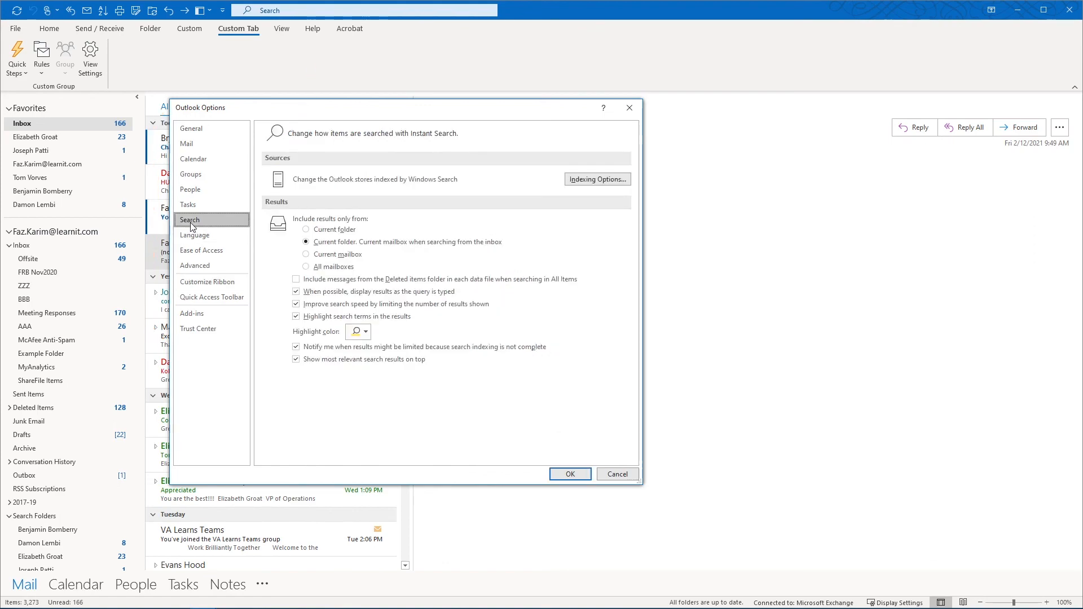
pyautogui.moveTo(264, 196)
pyautogui.mouseDown()
pyautogui.moveTo(255, 275)
pyautogui.moveTo(278, 383)
pyautogui.mouseUp()
pyautogui.moveTo(509, 246); pyautogui.dragTo(552, 194)
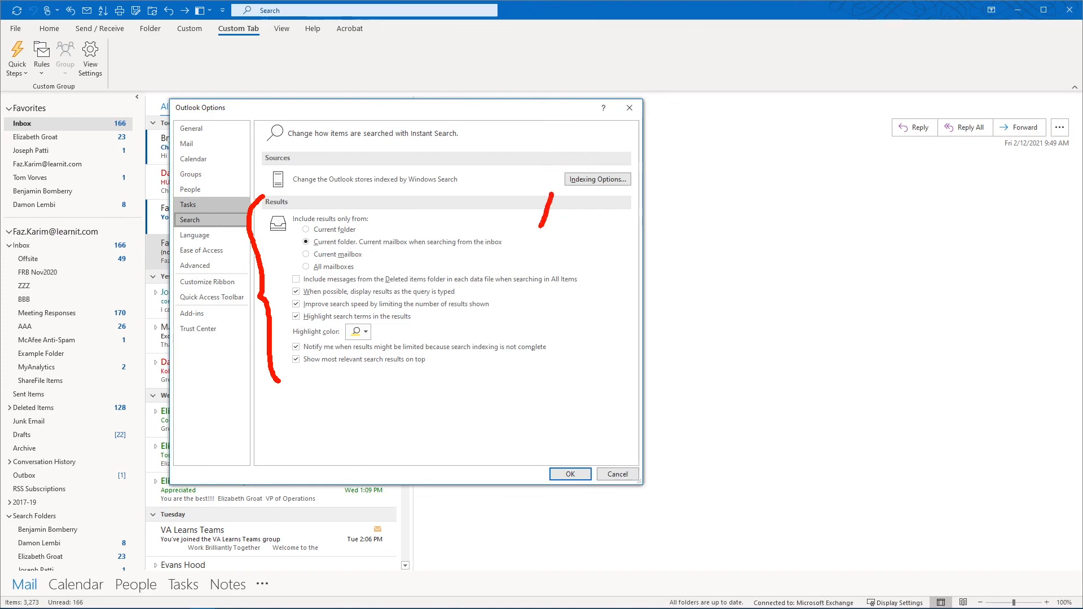
pyautogui.moveTo(515, 233); pyautogui.dragTo(527, 250)
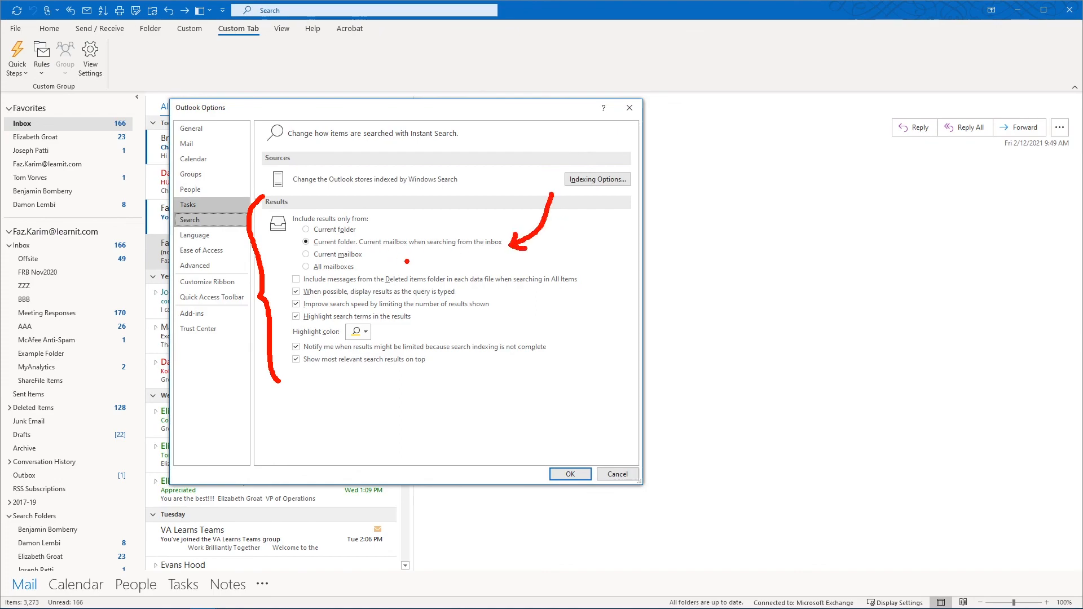
pyautogui.moveTo(408, 261); pyautogui.dragTo(373, 253)
pyautogui.press('Escape')
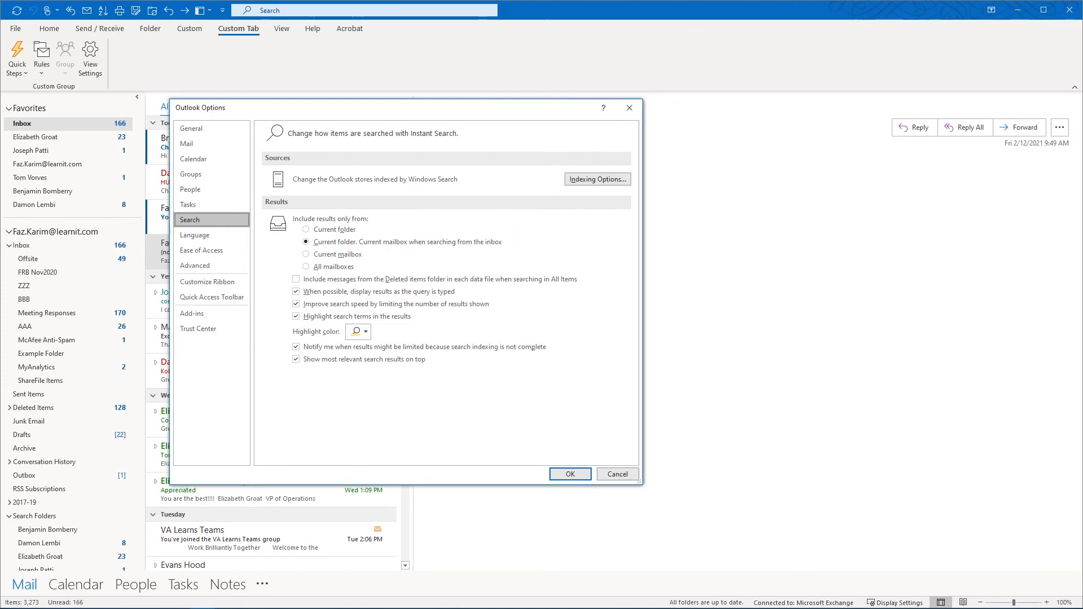
pyautogui.click(212, 156)
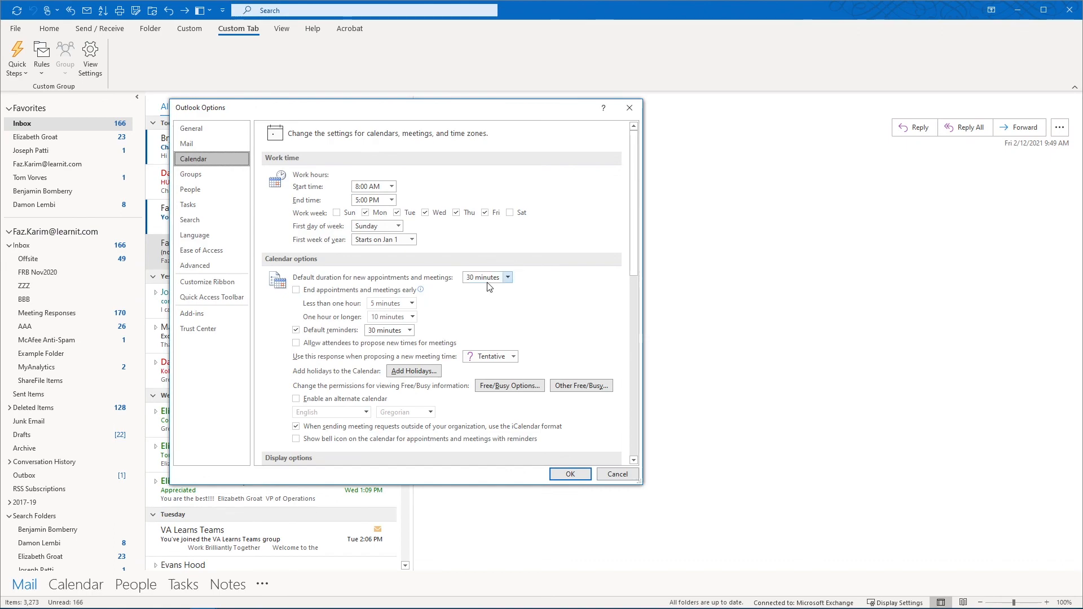
# Scroll the Calendar page to mark the Time zones section, then close Outlook Options
pyautogui.scroll(-1, 491, 286)
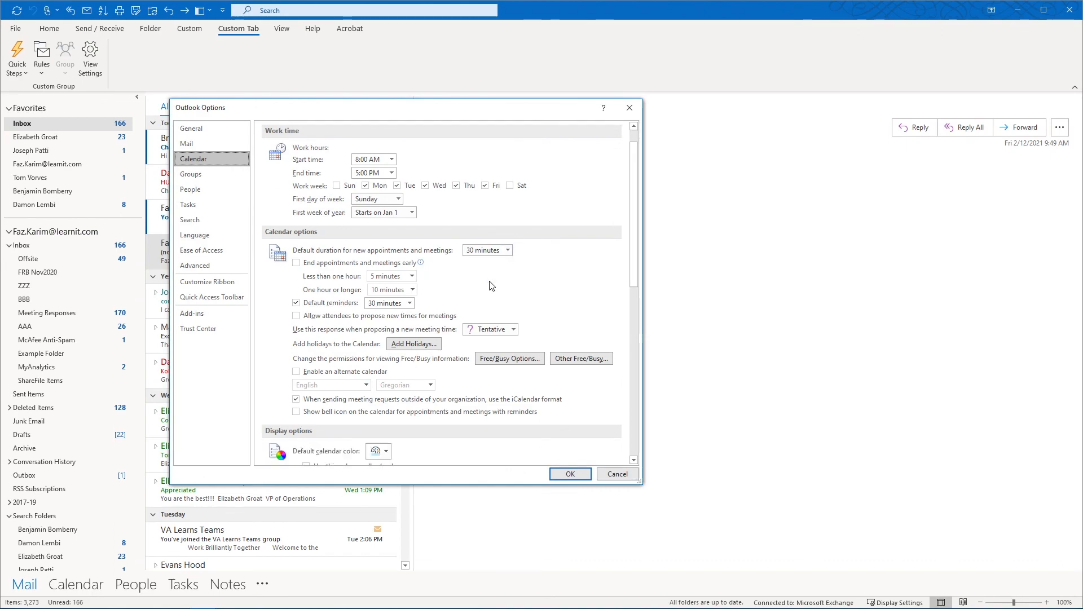
pyautogui.scroll(-1, 491, 286)
pyautogui.scroll(-6, 491, 286)
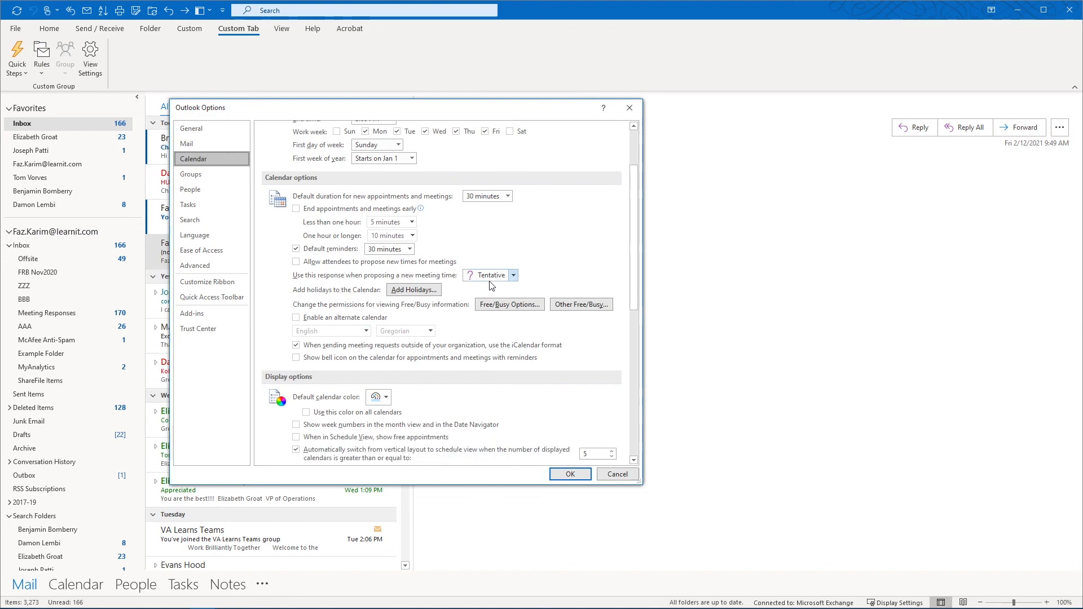
pyautogui.scroll(-3, 490, 286)
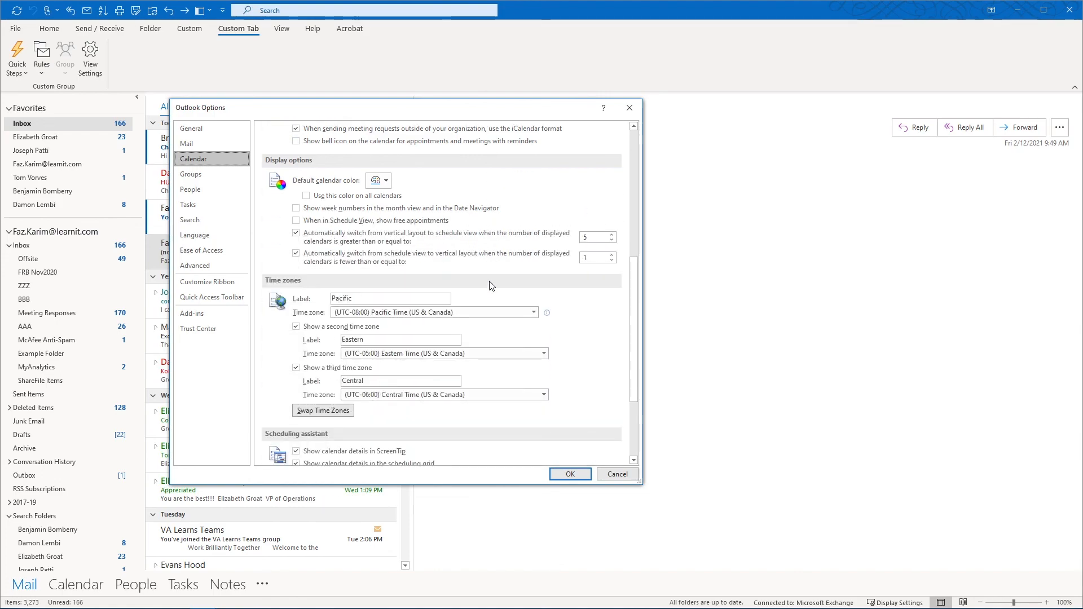
pyautogui.moveTo(267, 272)
pyautogui.mouseDown()
pyautogui.moveTo(236, 339)
pyautogui.moveTo(258, 414)
pyautogui.mouseUp()
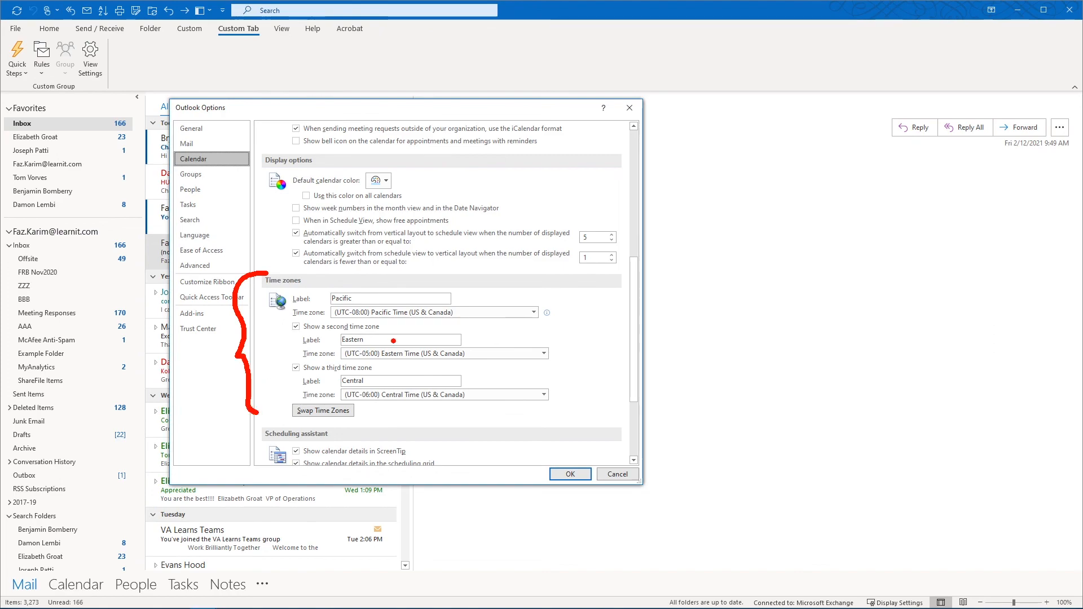
pyautogui.press('Escape')
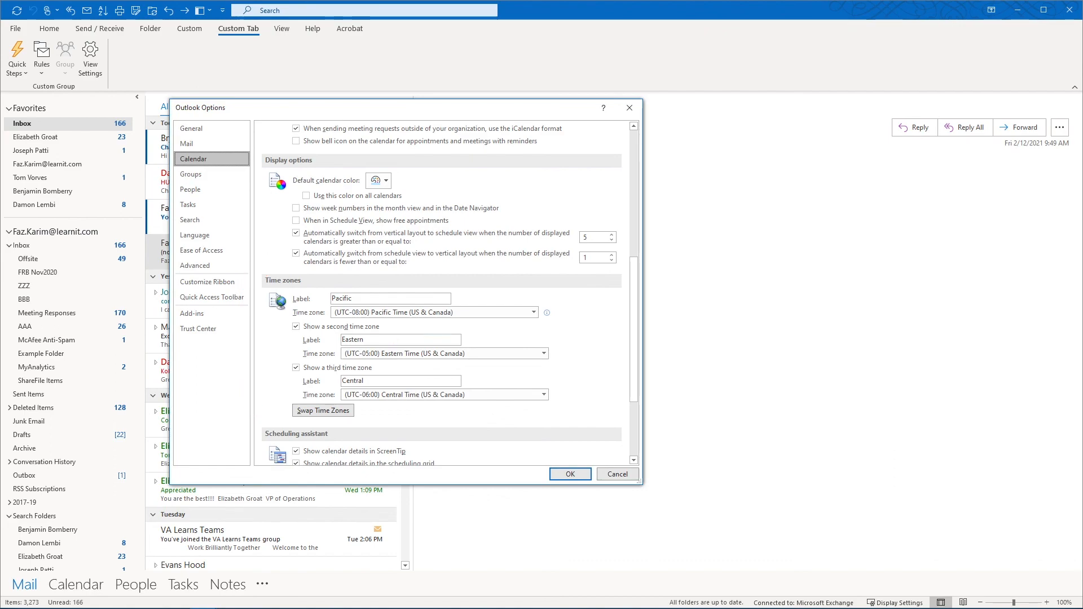
pyautogui.click(629, 111)
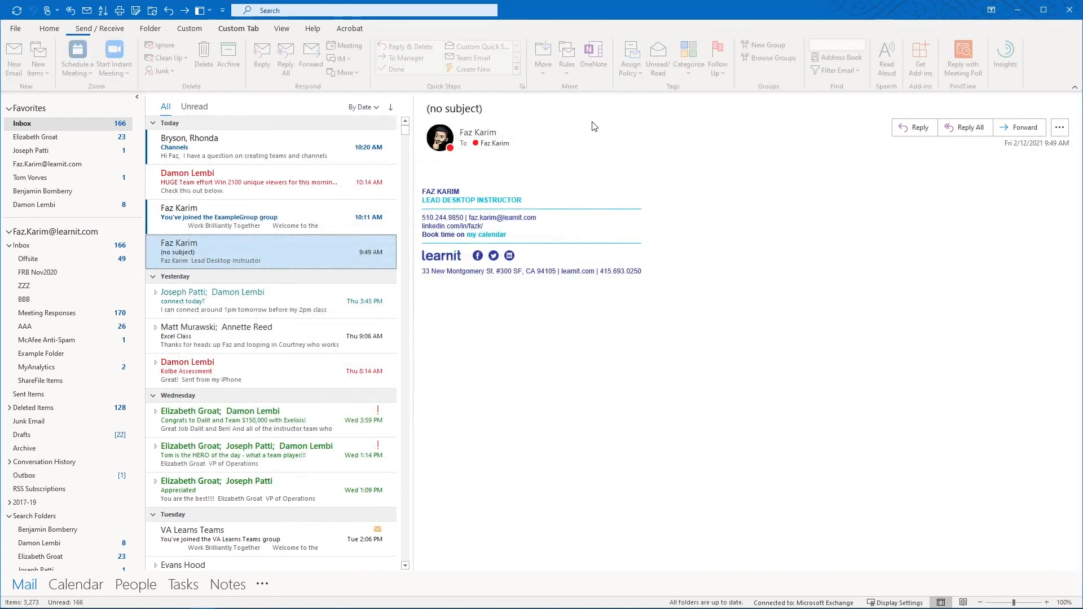
# Untick Custom Tab and Custom in Customize Ribbon, apply, and check the remaining ribbon tabs
pyautogui.click(19, 29)
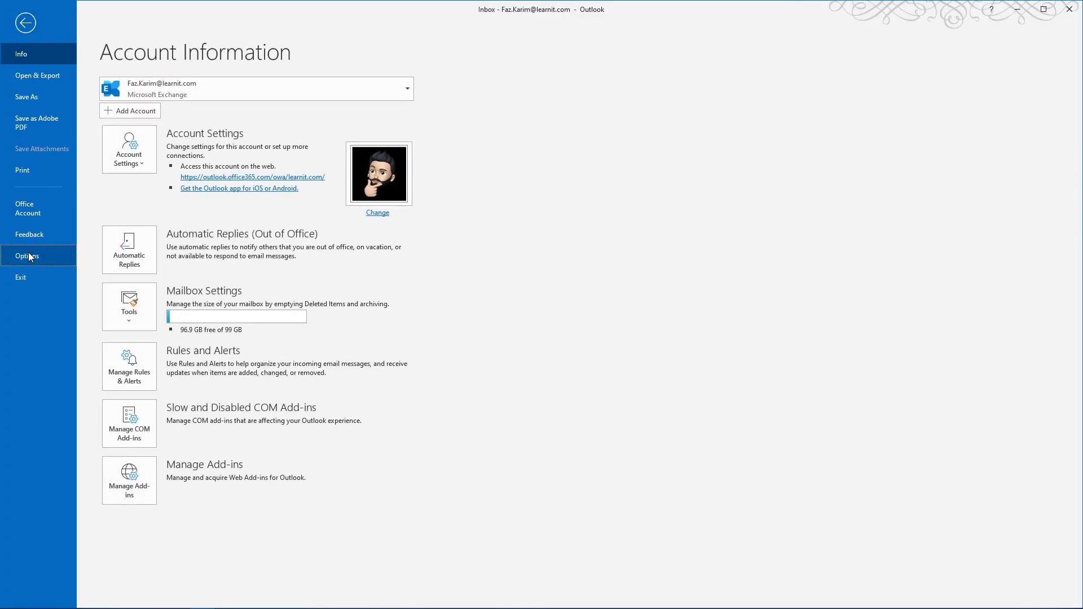
pyautogui.click(30, 256)
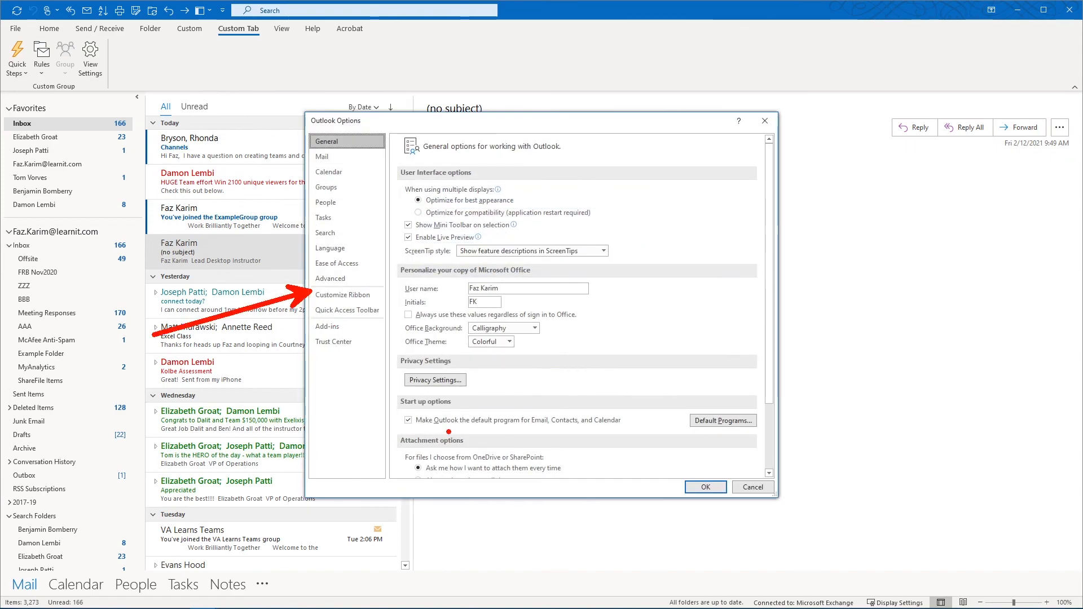
pyautogui.click(337, 293)
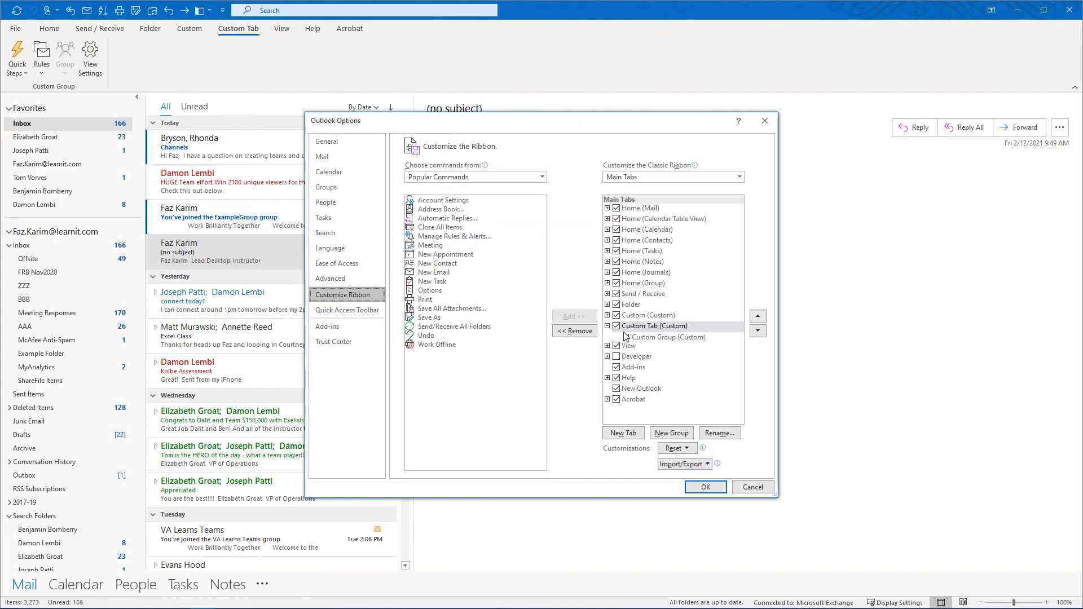
pyautogui.click(617, 326)
pyautogui.click(616, 316)
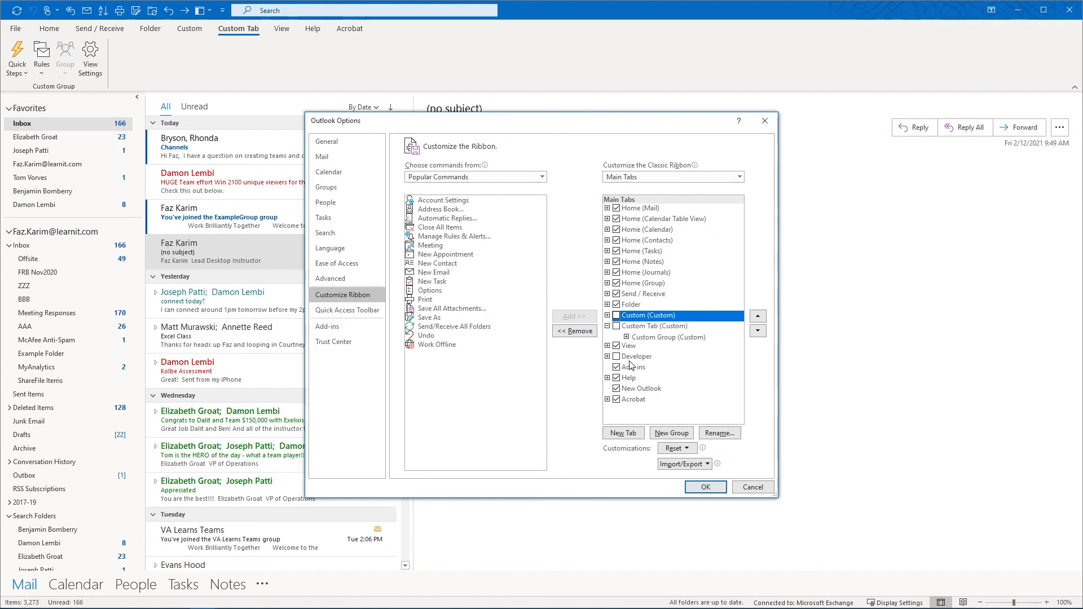
pyautogui.click(706, 487)
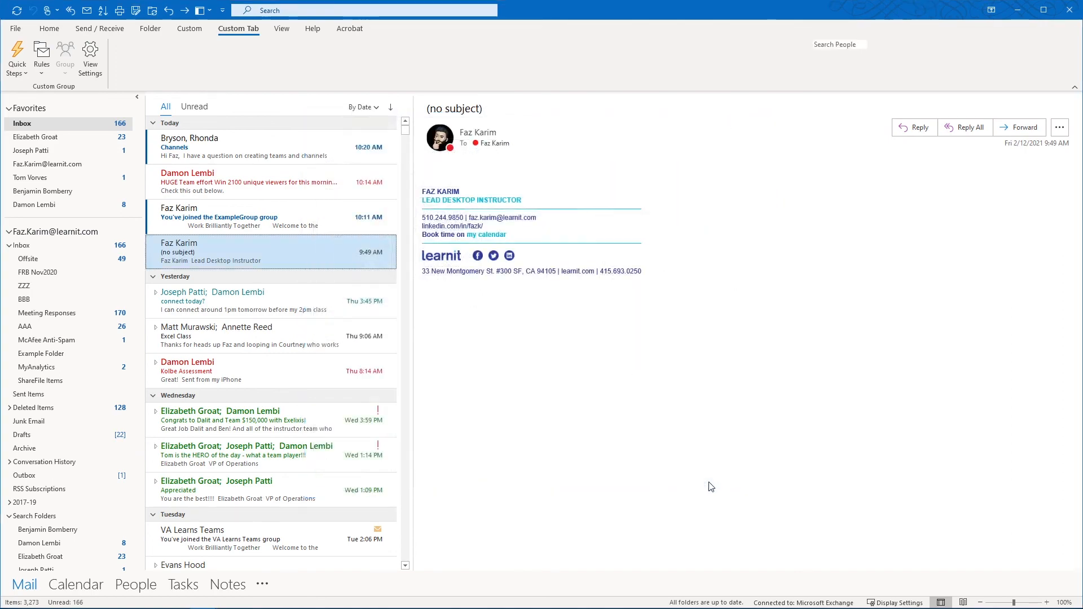
pyautogui.hotkey('ctrl', '2')
pyautogui.moveTo(152, 38); pyautogui.dragTo(272, 38)
pyautogui.press('Escape')
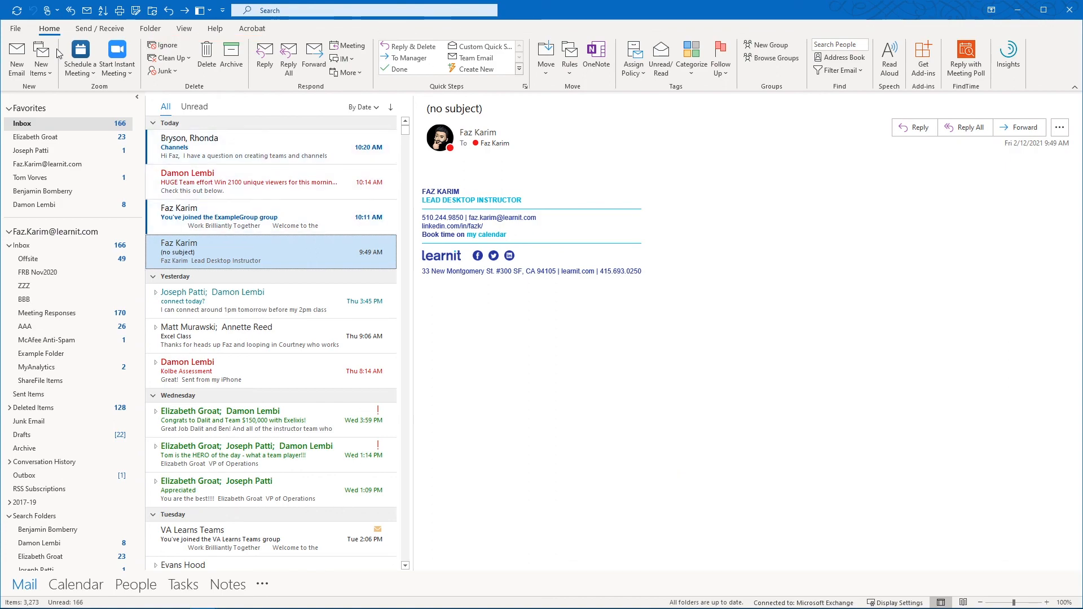
# Reopen Outlook Options at the Customize Ribbon page
pyautogui.click(10, 31)
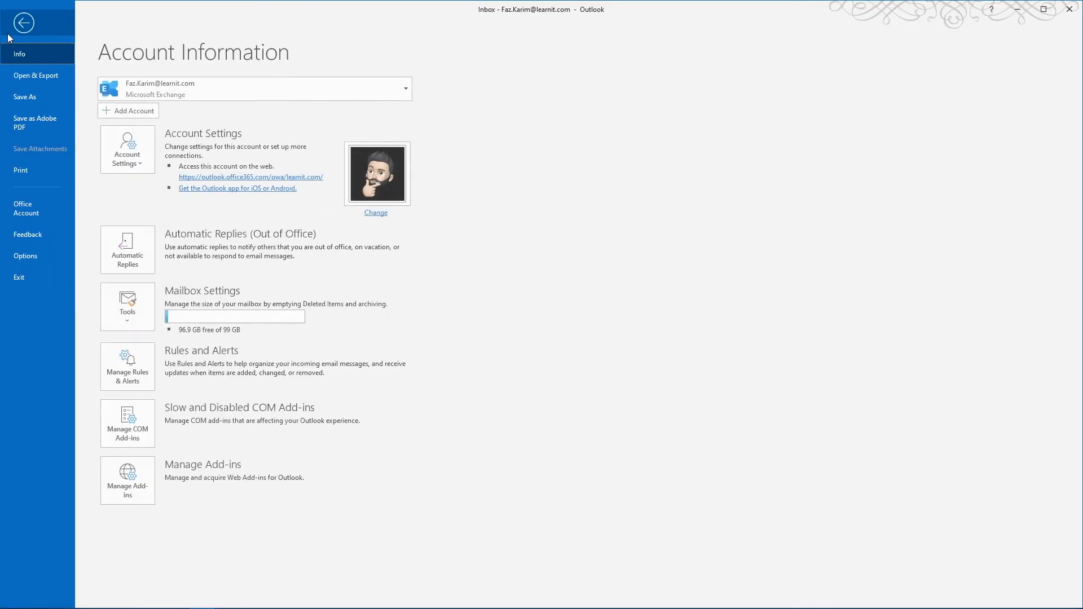
pyautogui.click(25, 256)
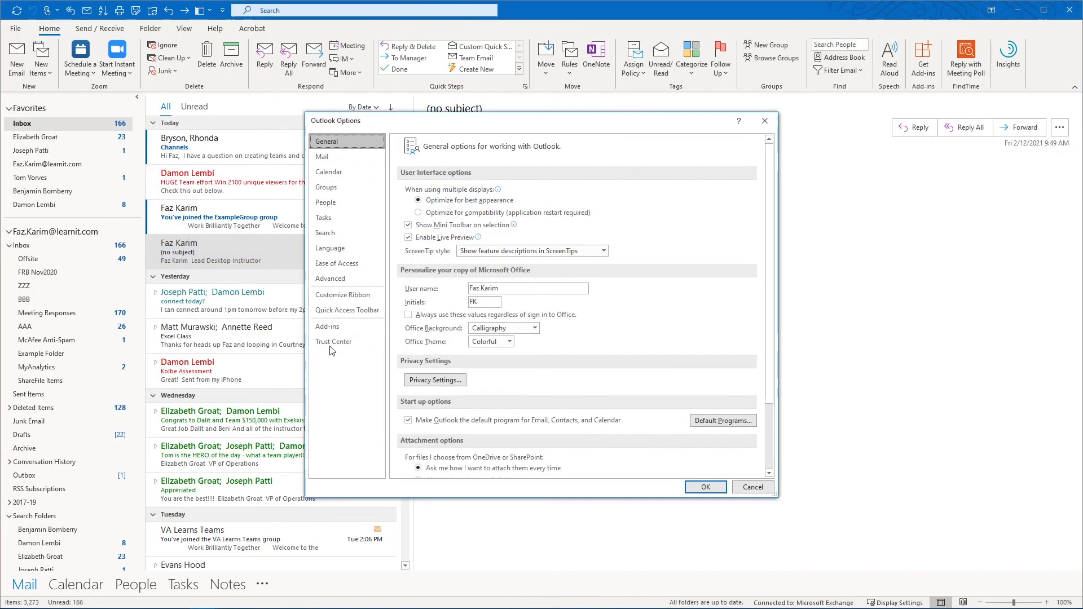
pyautogui.click(331, 298)
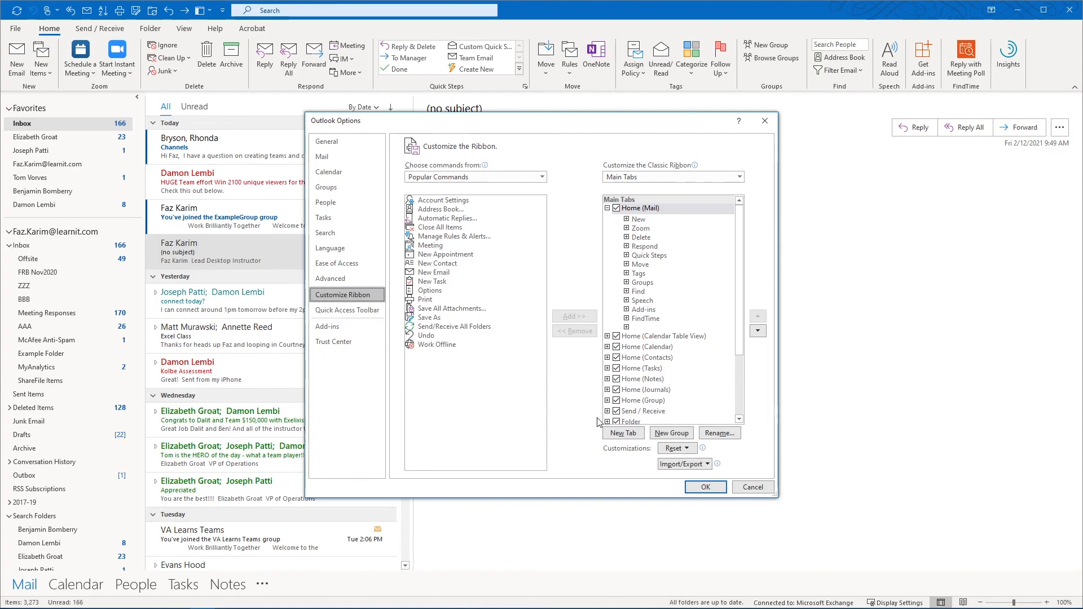